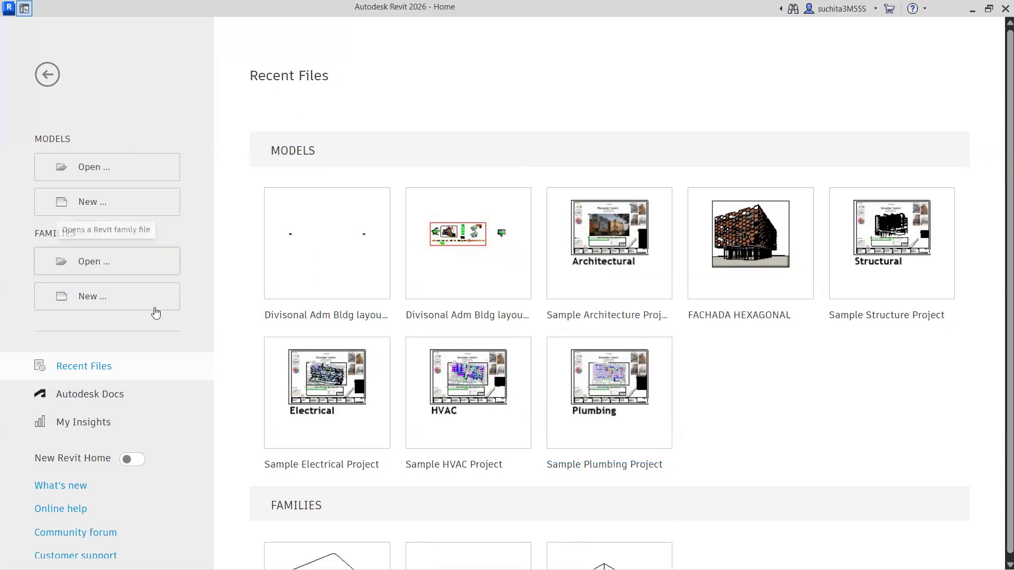
- Create a new project from the English-Imperial template default.rte
left_click(178, 210)
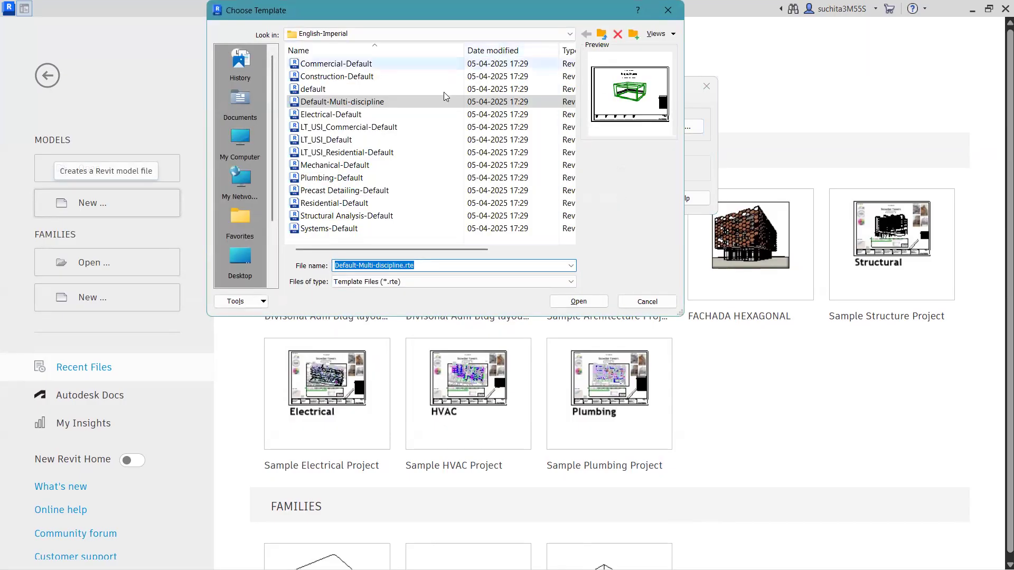
left_click(338, 88)
left_click(593, 303)
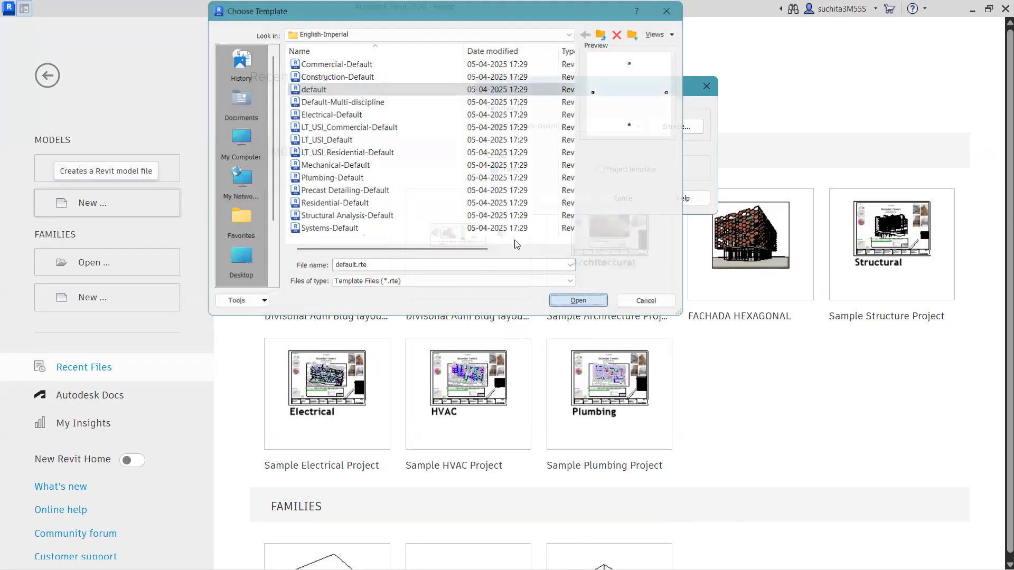
left_click(561, 197)
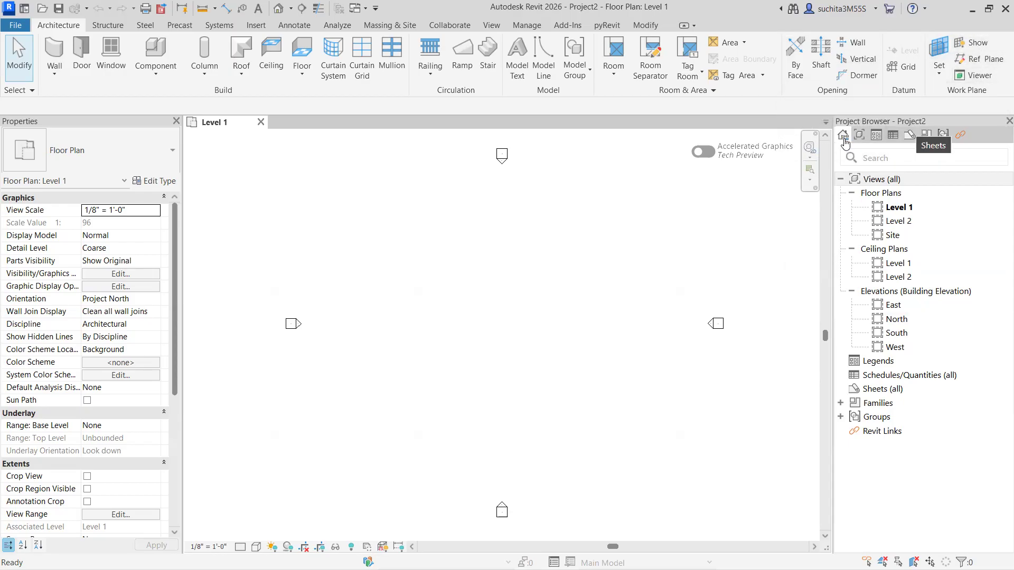
scroll(628, 389, "down", 2)
scroll(654, 370, "up", 1)
scroll(655, 369, "up", 1)
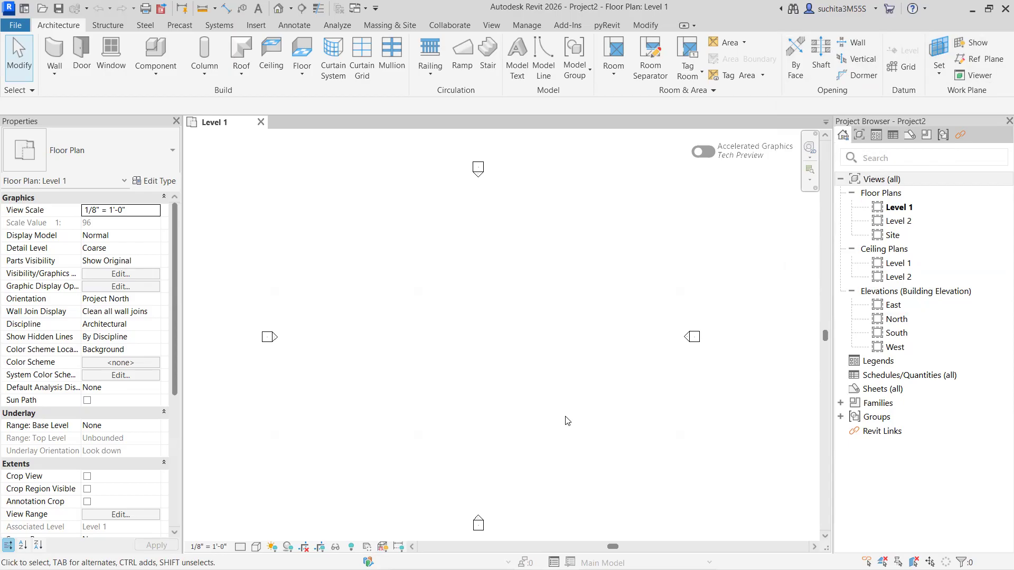
scroll(415, 282, "down", 2)
middle_click_drag(452, 326, 522, 332)
scroll(519, 331, "up", 1)
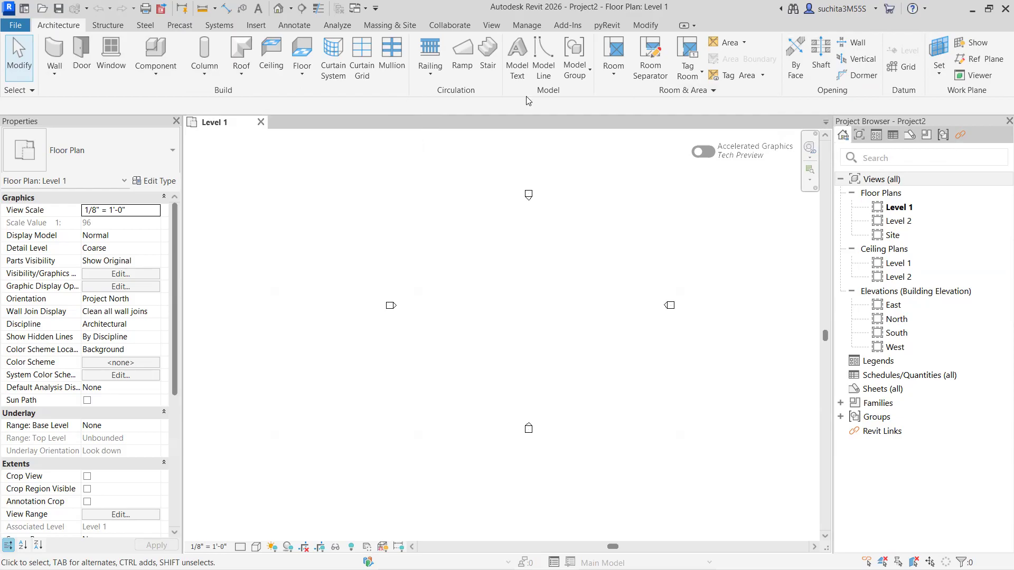
scroll(329, 257, "down", 4)
scroll(388, 283, "up", 3)
middle_click_drag(503, 309, 543, 319)
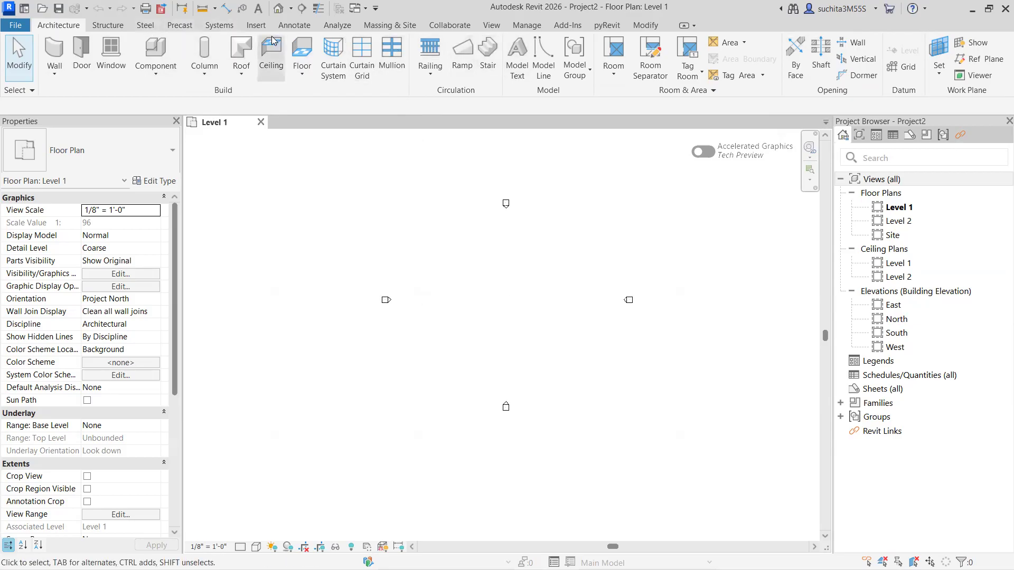
scroll(37, 253, "down", 1)
scroll(37, 252, "up", 1)
scroll(496, 275, "up", 3)
scroll(496, 275, "down", 4)
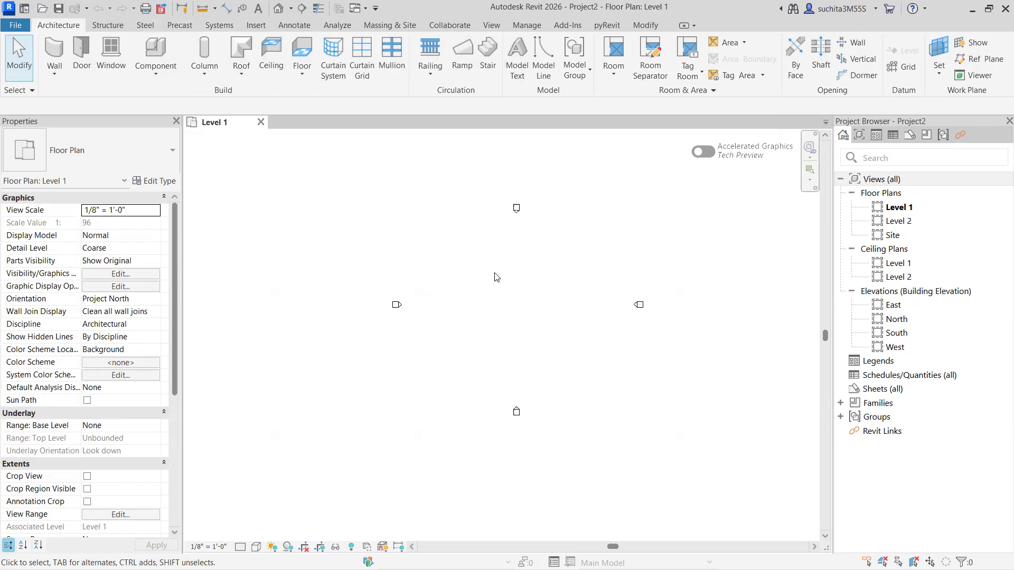
scroll(509, 290, "up", 2)
scroll(506, 308, "down", 2)
scroll(473, 217, "up", 2)
- Turn on the Accelerated Graphics tech preview for the Level 1 floor plan
left_click(528, 25)
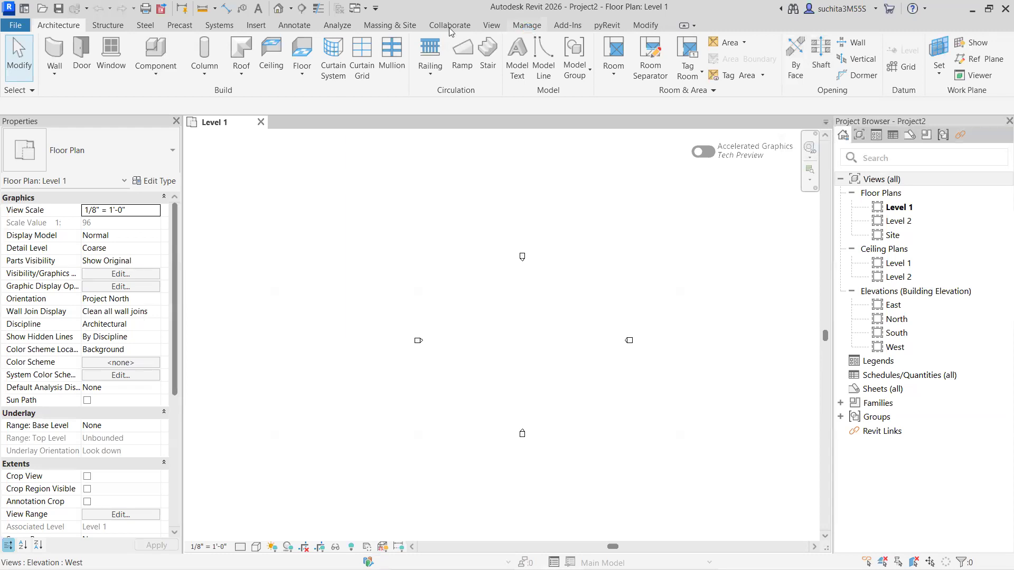
left_click(55, 33)
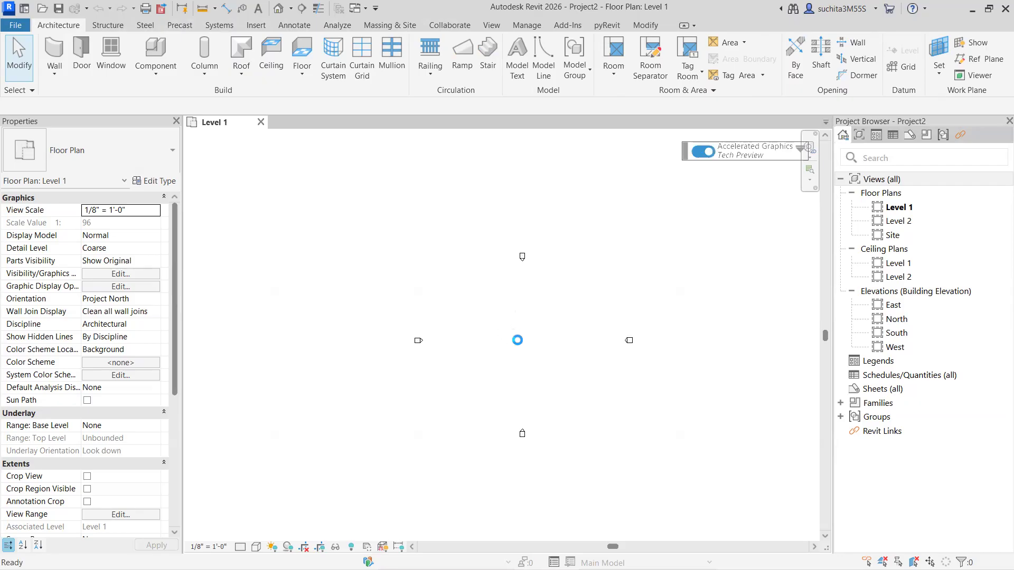
scroll(496, 323, "down", 2)
scroll(503, 330, "up", 2)
scroll(507, 334, "down", 1)
scroll(528, 336, "up", 3)
middle_click_drag(530, 335, 564, 337)
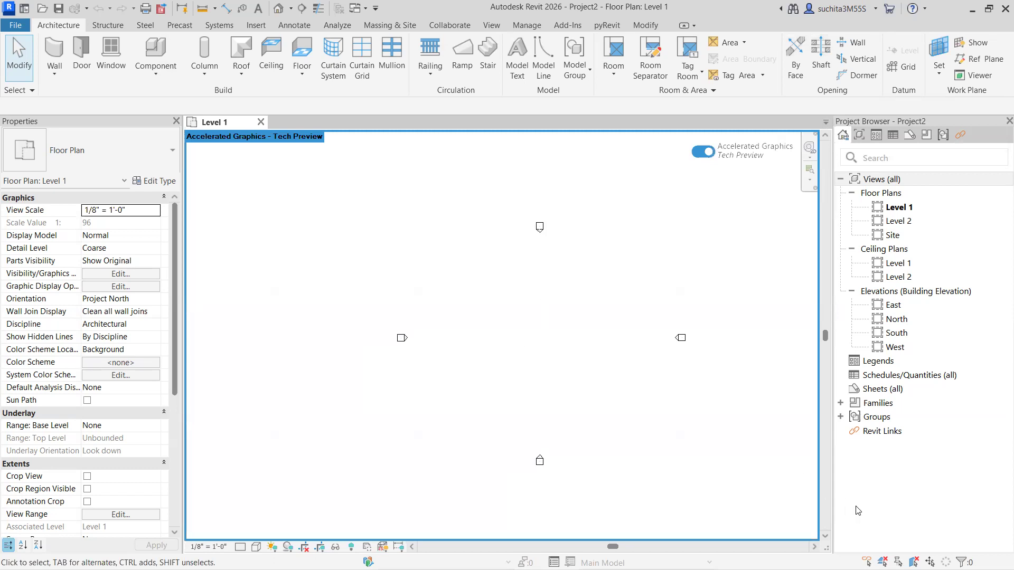
scroll(628, 370, "down", 1)
scroll(576, 381, "up", 1)
middle_click_drag(570, 402, 573, 411)
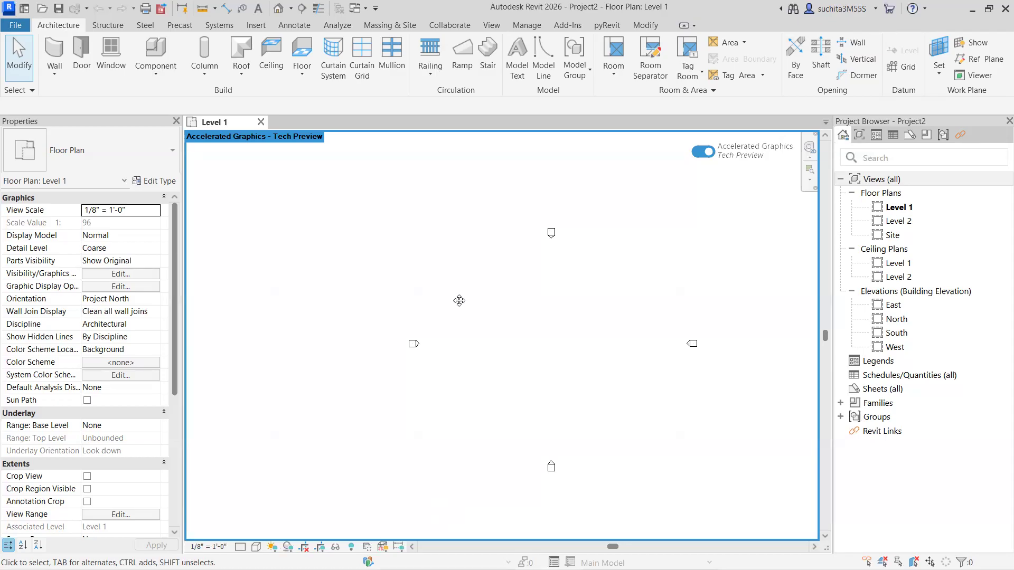
scroll(501, 352, "down", 2)
scroll(502, 355, "up", 2)
left_click(645, 25)
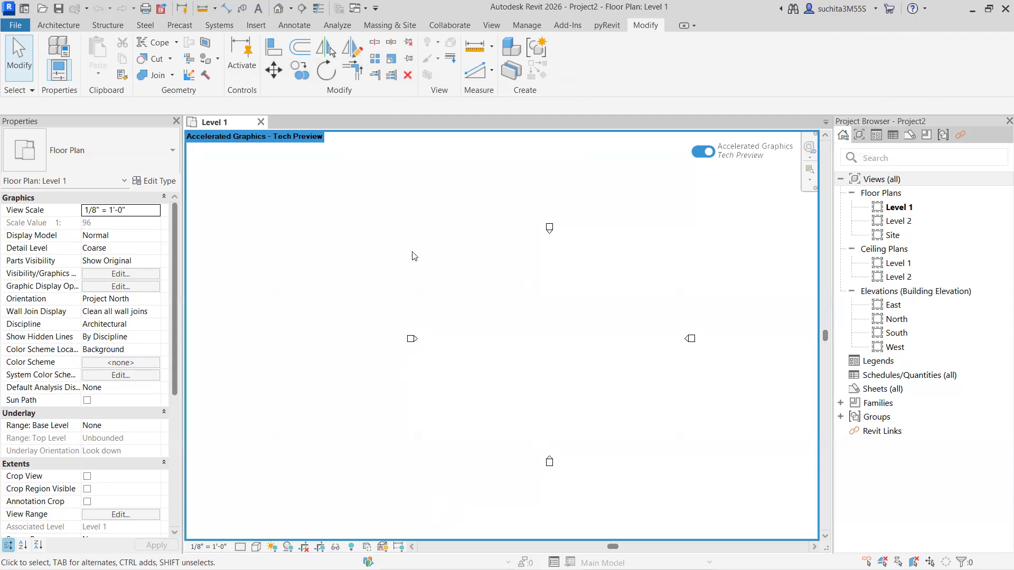
scroll(525, 343, "down", 2)
scroll(533, 349, "up", 1)
middle_click_drag(490, 329, 397, 285)
scroll(467, 317, "up", 1)
middle_click_drag(470, 320, 520, 332)
scroll(437, 291, "down", 1)
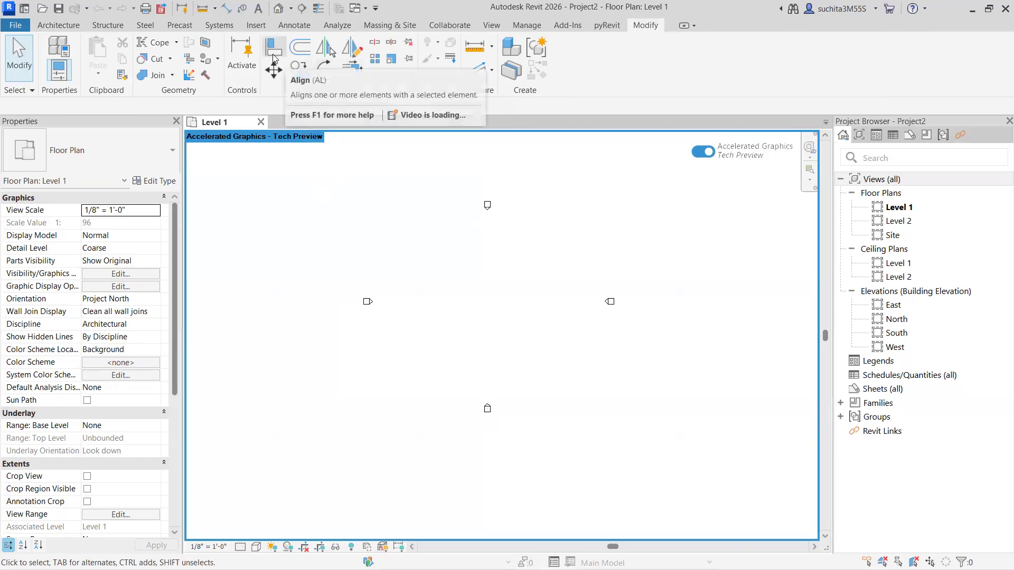
scroll(430, 291, "up", 1)
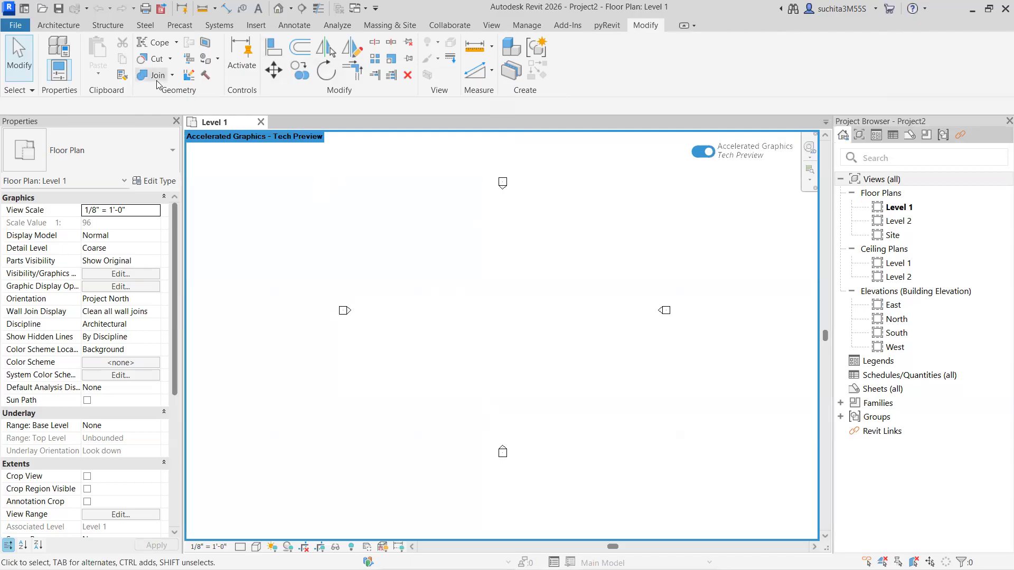
- Draw a vertical Generic - 12" wall about 20' long between the elevation markers on Level 1
left_click(44, 25)
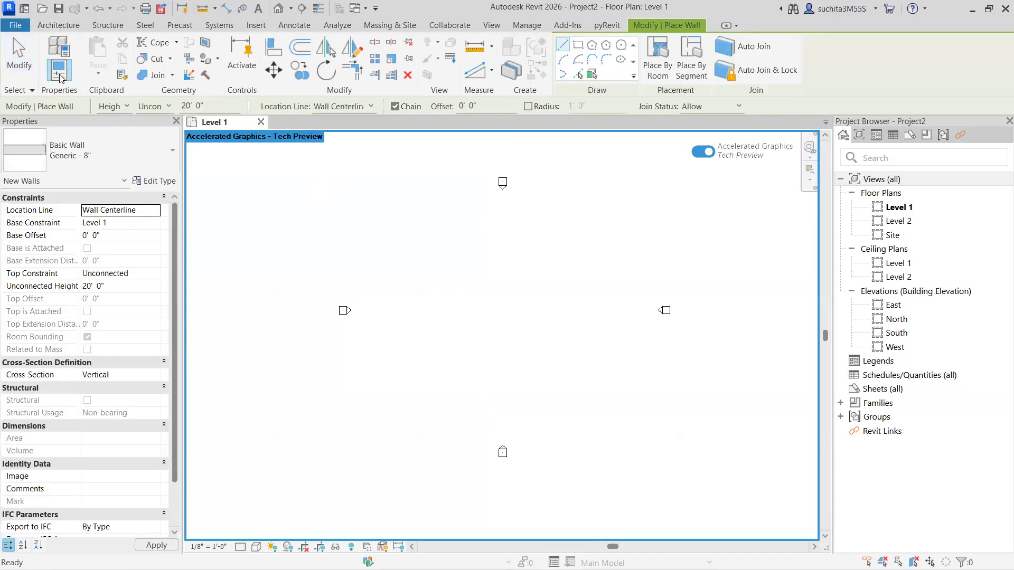
left_click(105, 153)
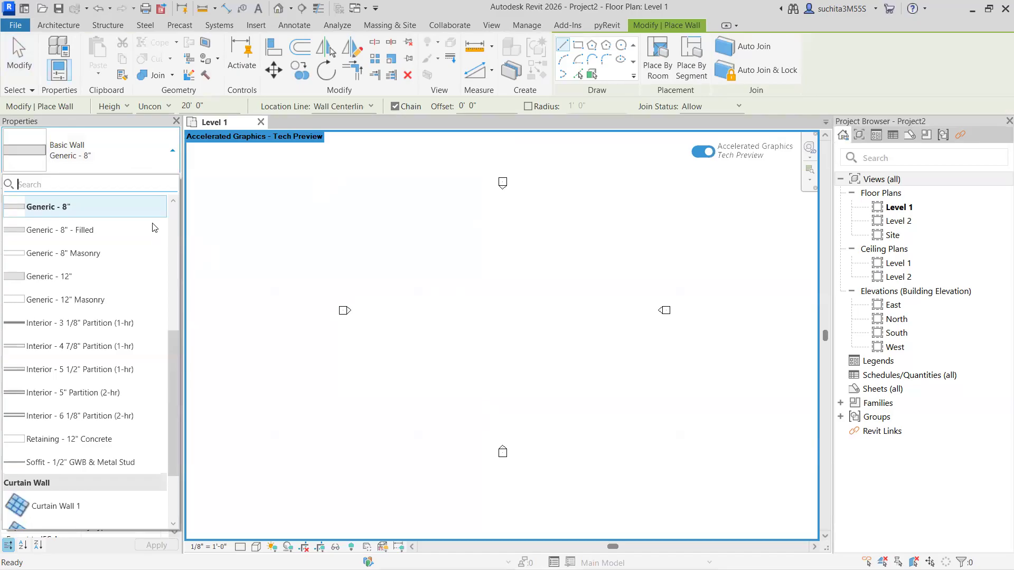
left_click(74, 277)
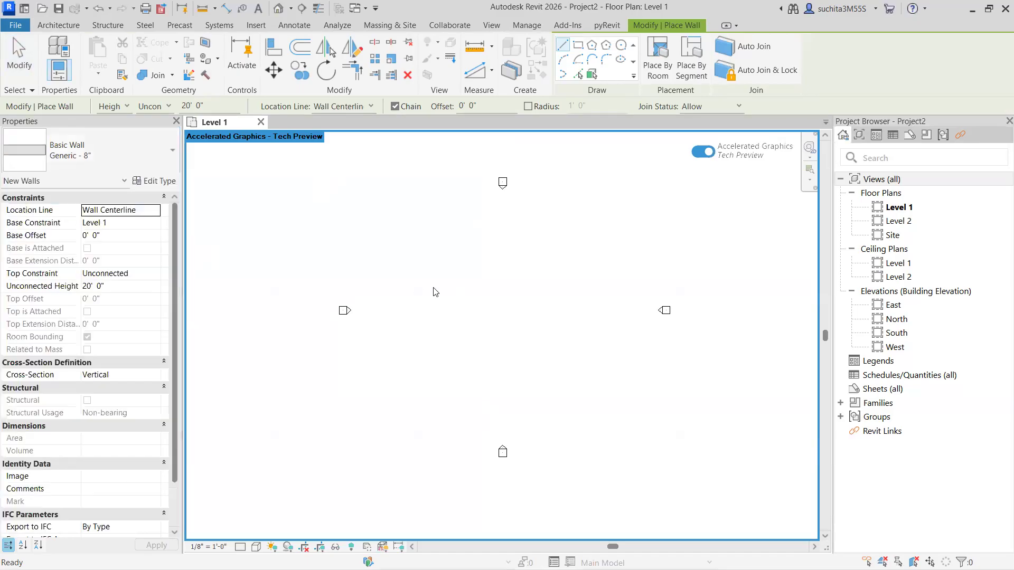
scroll(468, 271, "up", 1)
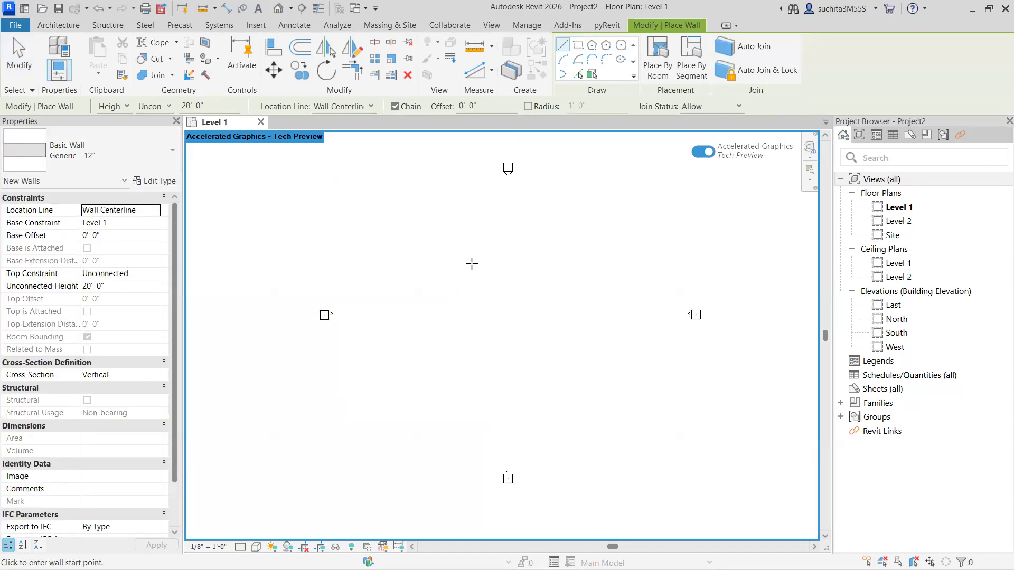
left_click(472, 263)
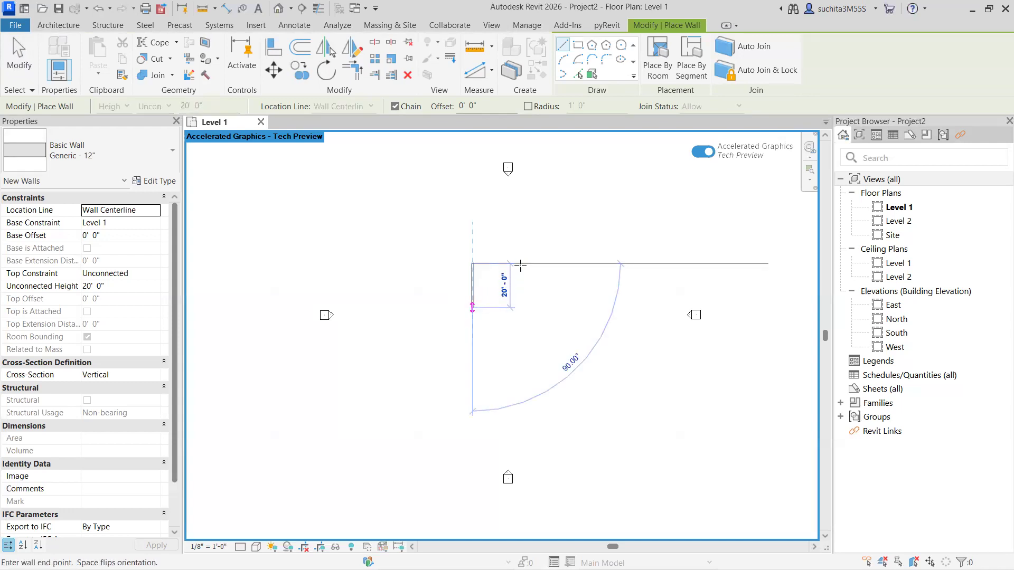
left_click(488, 319)
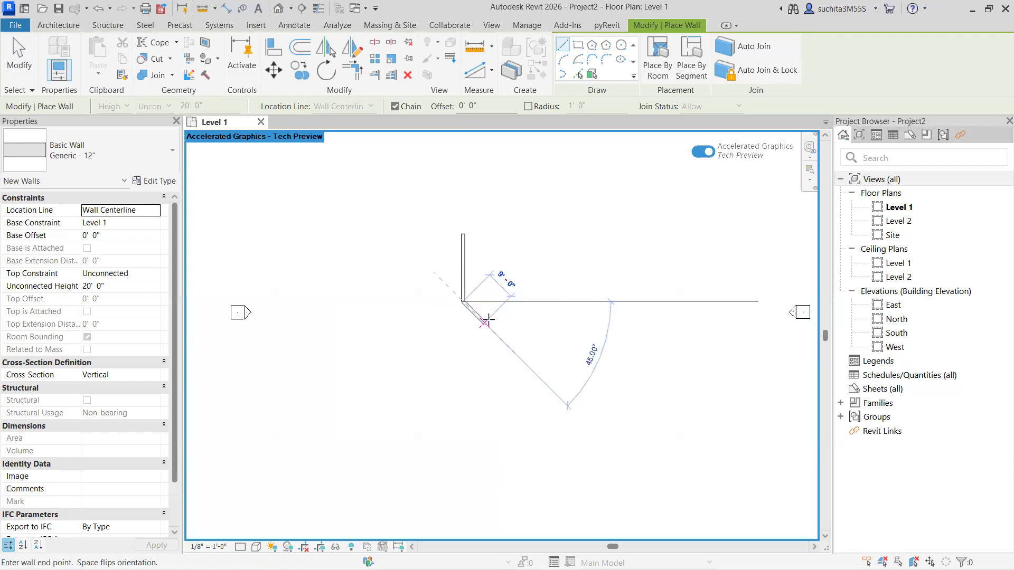
scroll(491, 312, "up", 2)
right_click(525, 289)
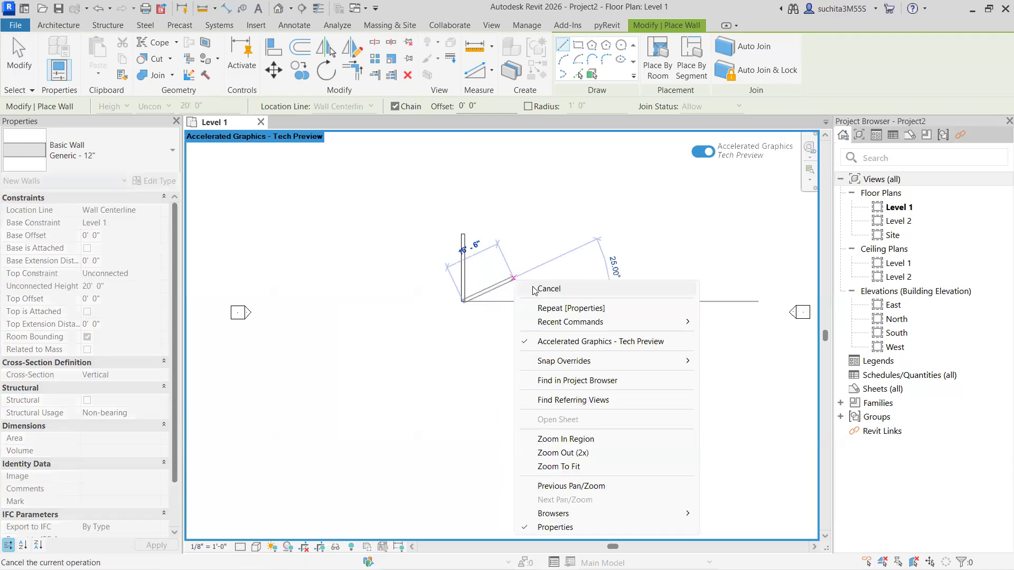
left_click(534, 293)
- Draw a second, separate vertical wall to the right of and lower than the first wall
left_click(516, 287)
left_click(517, 351)
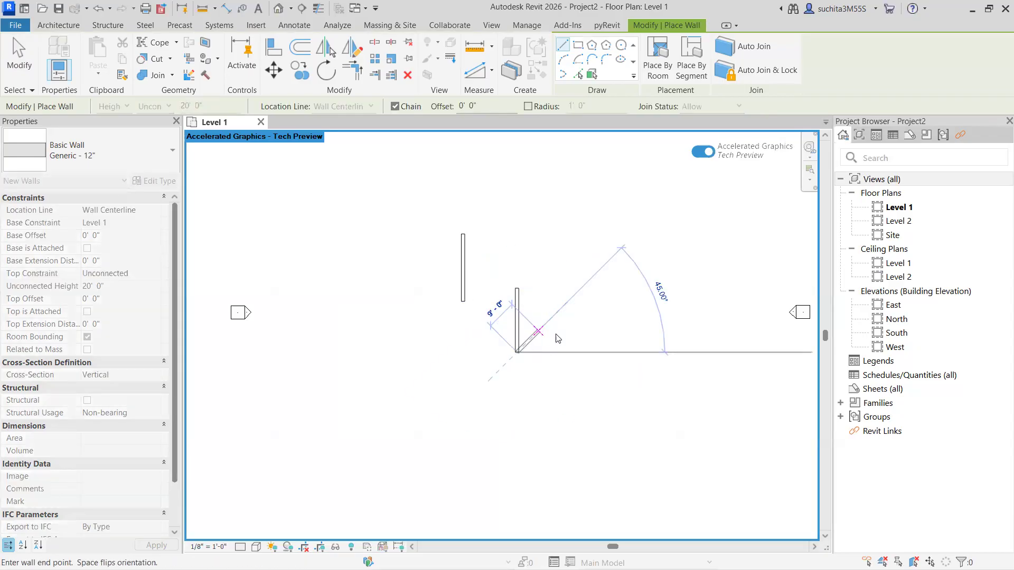
right_click(542, 333)
left_click(595, 90)
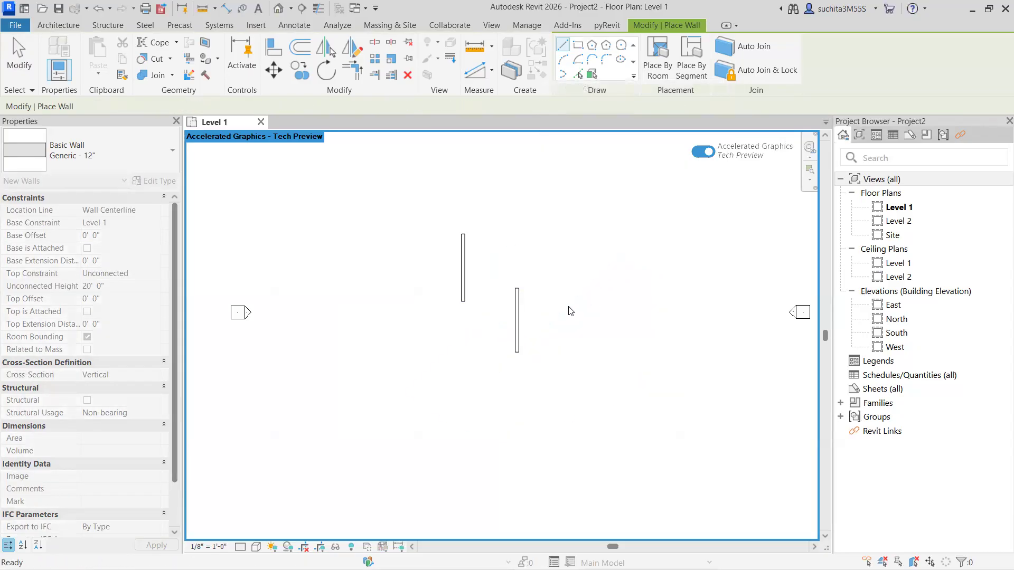
- Draw a third vertical wall about 22'-6" long farther right, starting level with the first wall's top end
left_click(591, 234)
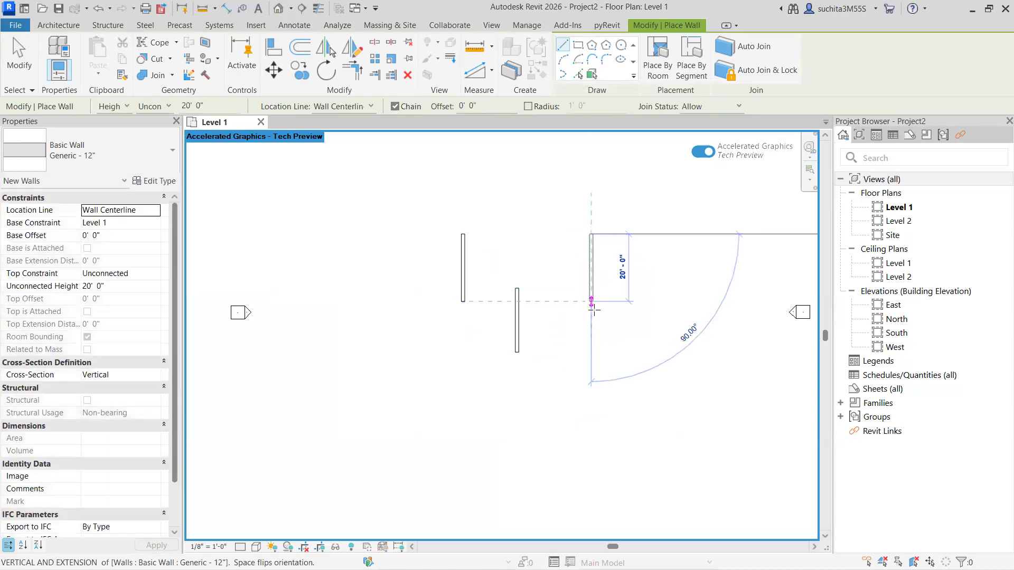
left_click(591, 309)
right_click(597, 311)
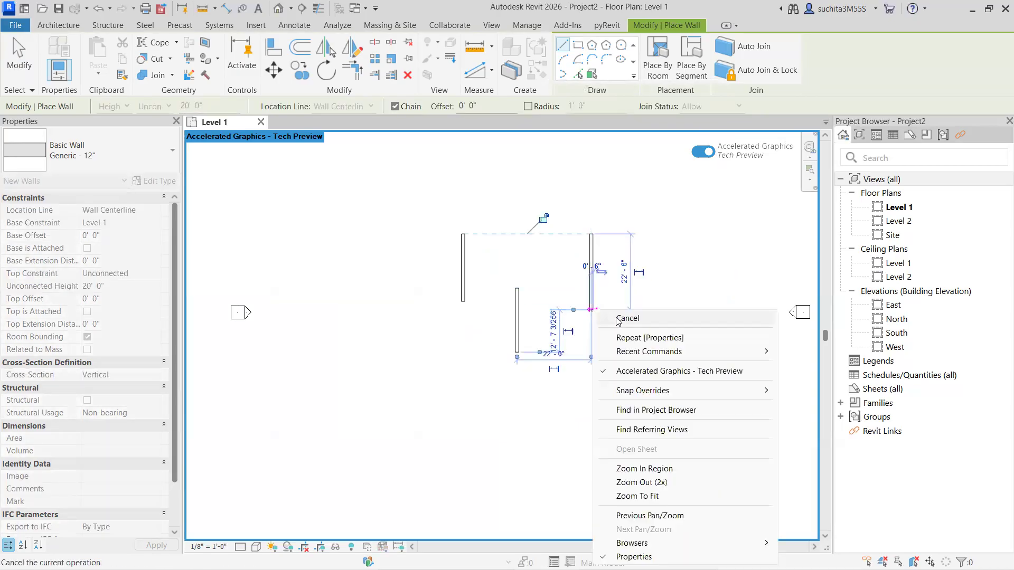
left_click(617, 319)
- Draw a short vertical wall just right of the first wall, level with its top end, and end wall placement
left_click(497, 235)
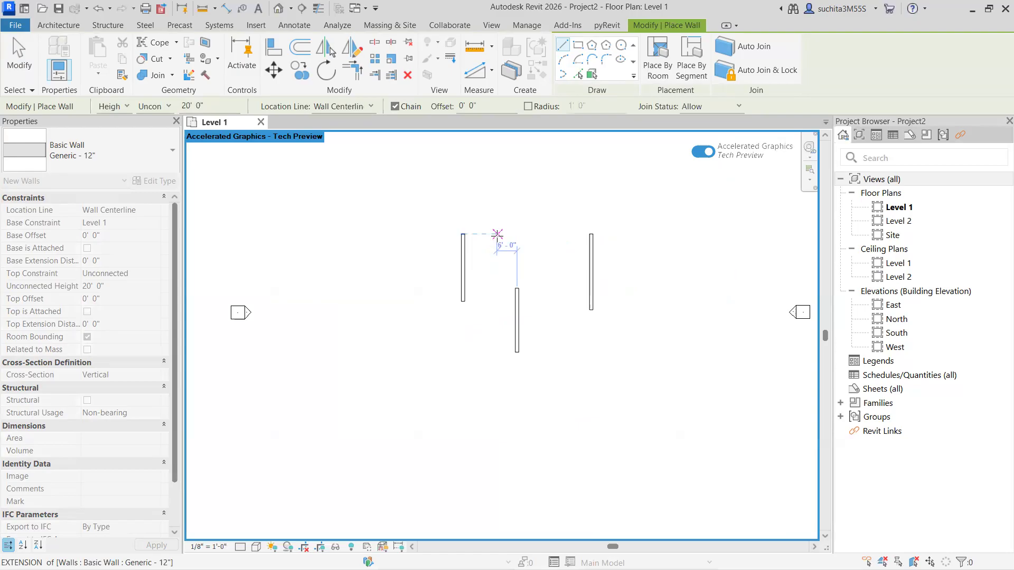
left_click(496, 276)
right_click(514, 336)
left_click(528, 346)
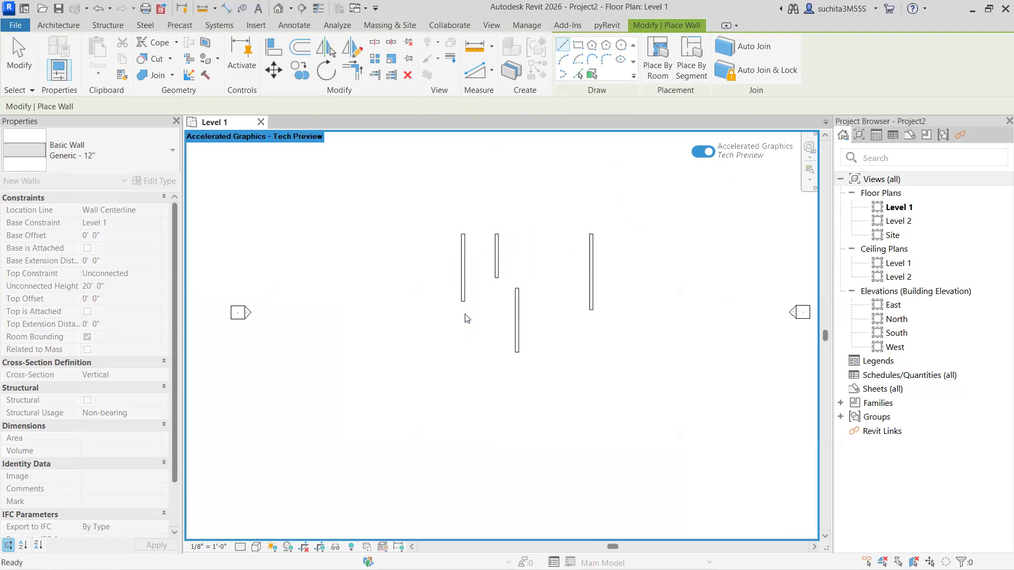
key("Escape")
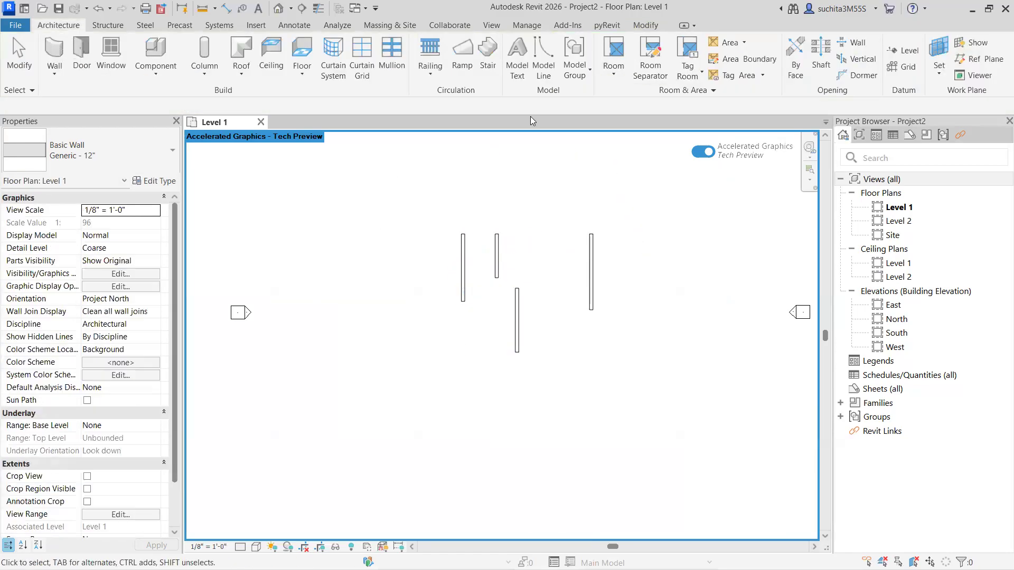
- Try to align the lower wall with the left face of the leftmost wall, and undo the alignment
left_click(643, 27)
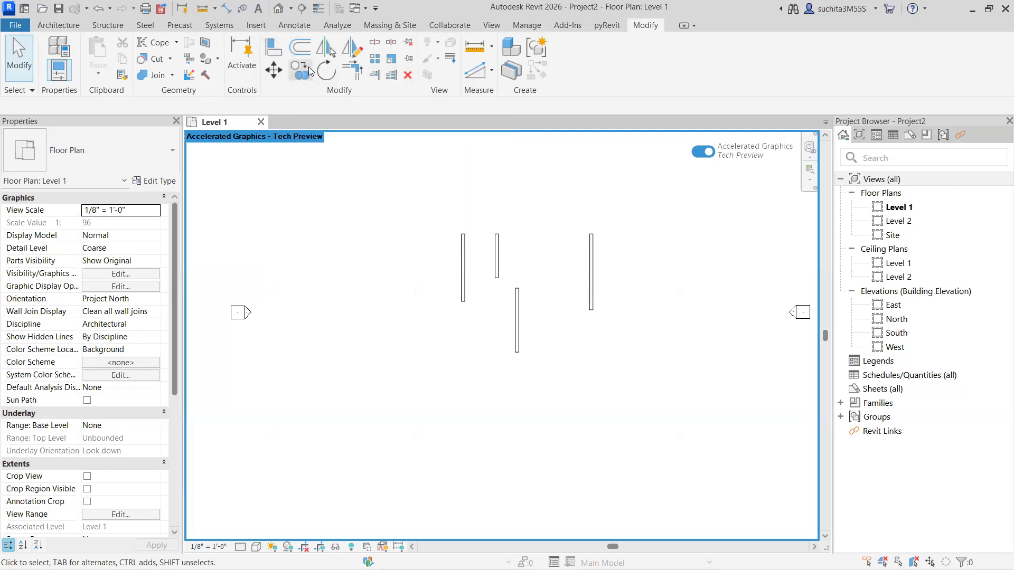
left_click(273, 48)
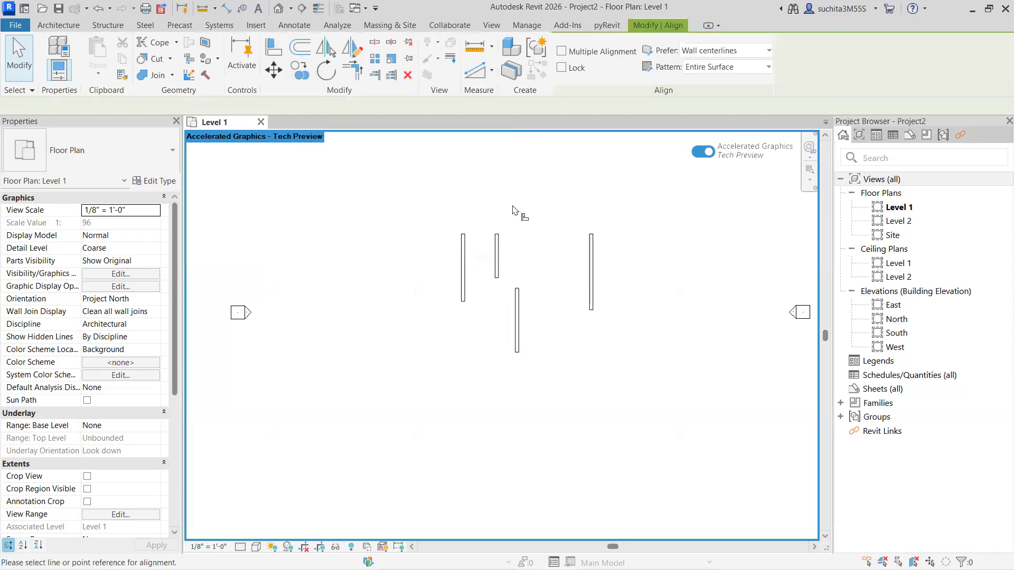
scroll(481, 334, "up", 2)
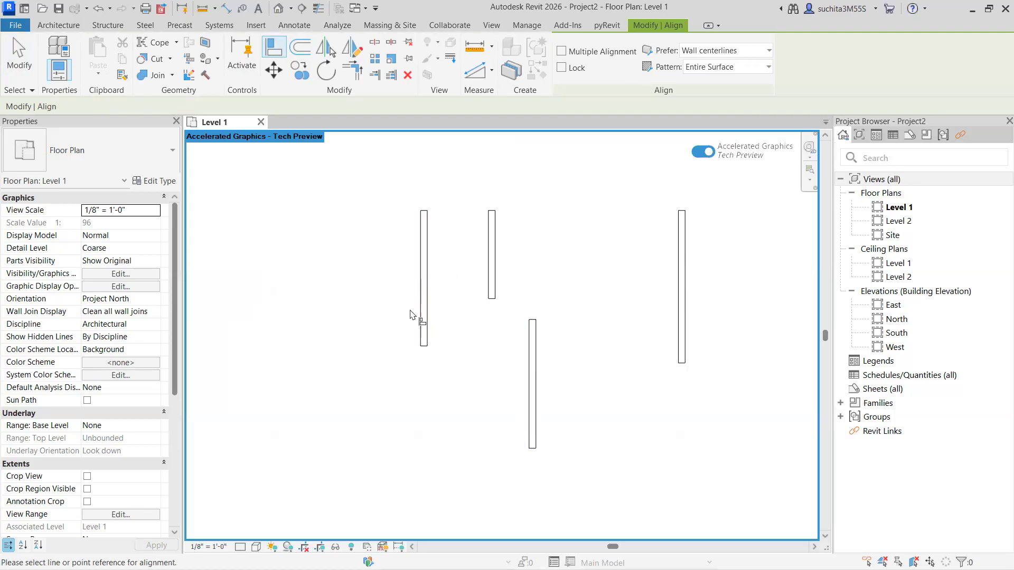
left_click(421, 299)
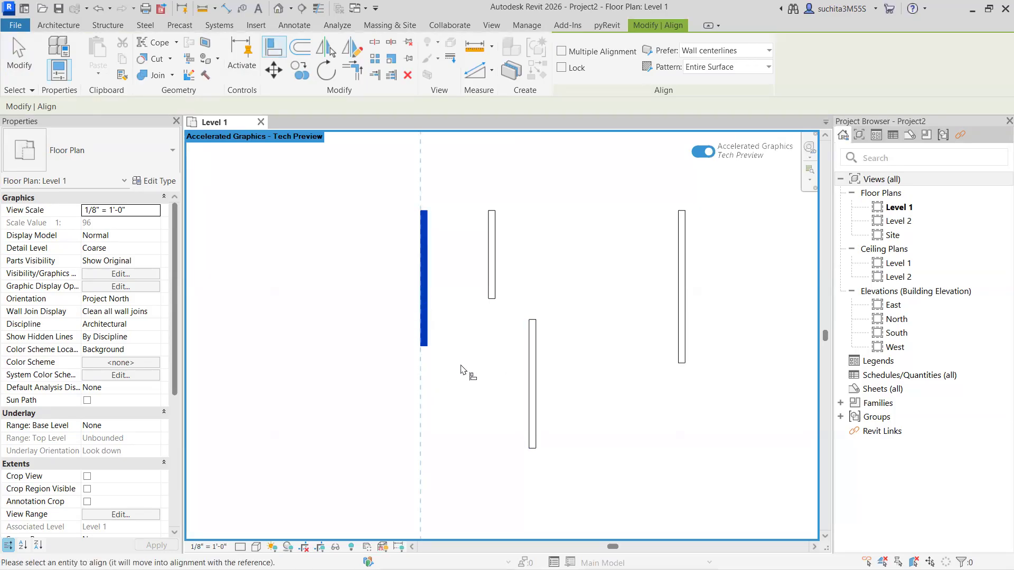
left_click(531, 357)
middle_click_drag(543, 383, 558, 292)
scroll(558, 292, "up", 1)
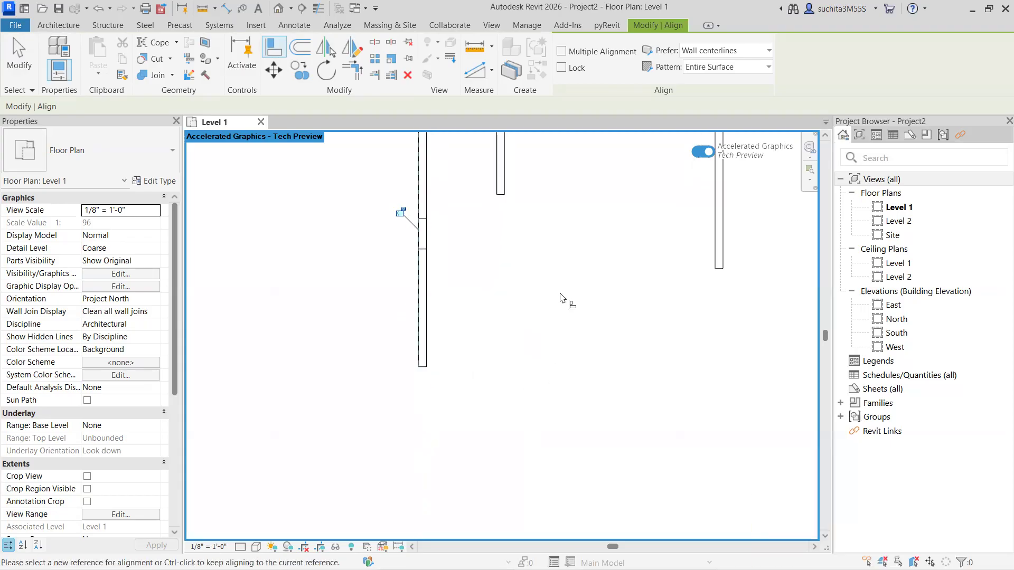
key("ctrl+z")
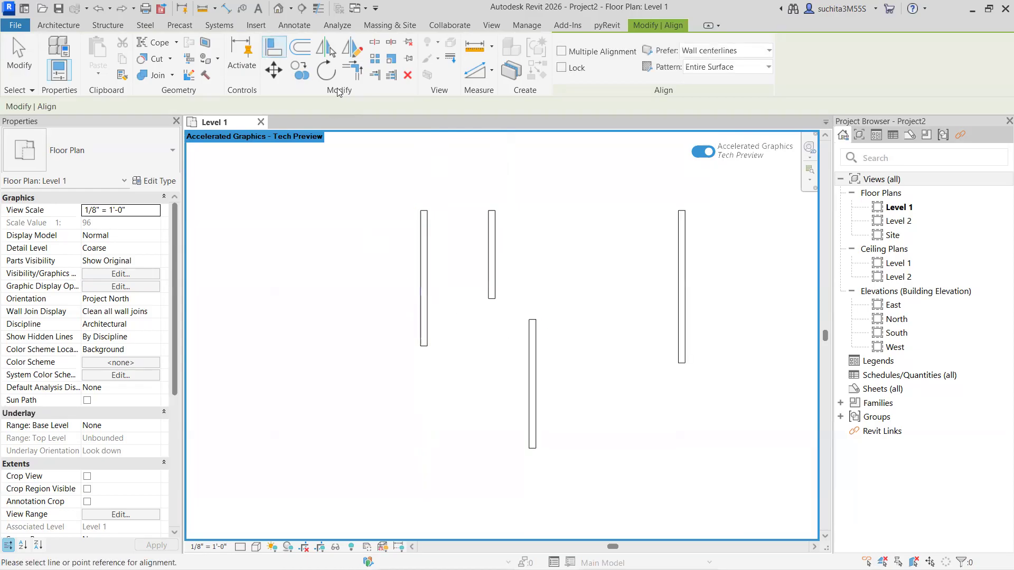
- Try to align the lower wall's right face with the left face of the leftmost wall, and undo the alignment
left_click(418, 262)
middle_click_drag(486, 334, 486, 278)
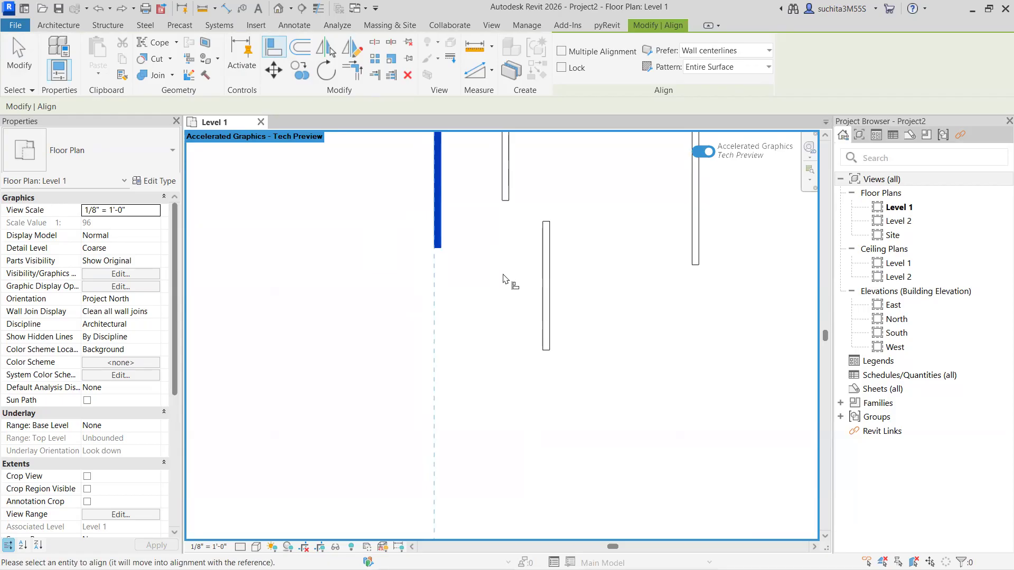
left_click(550, 274)
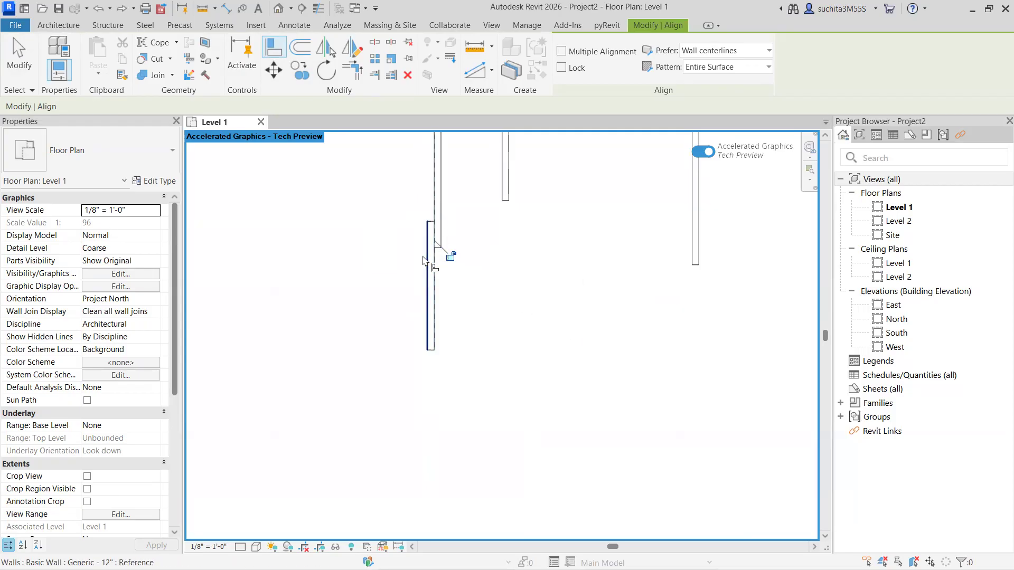
key("ctrl+z")
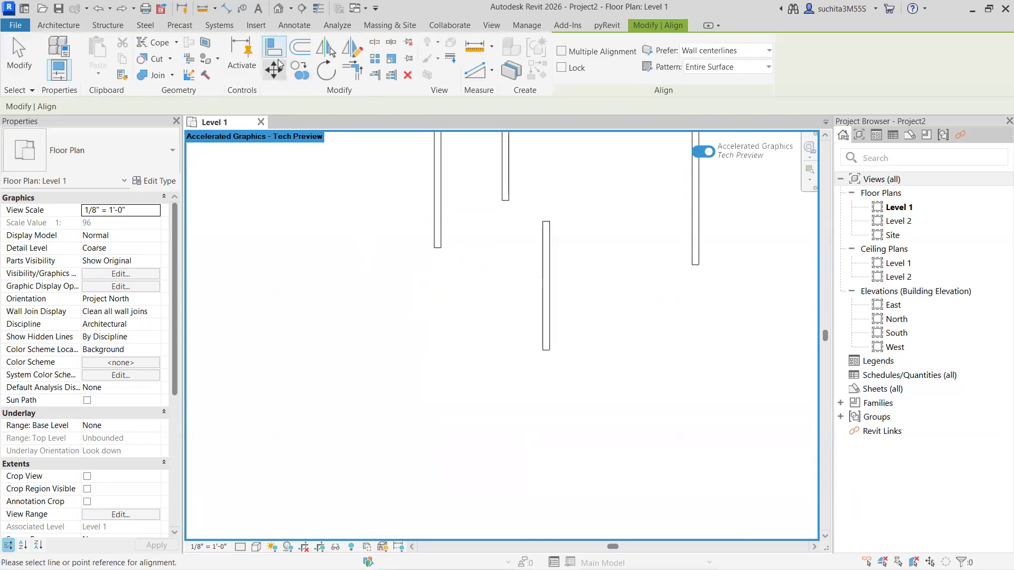
- Align the lower wall's left face with the left face of the leftmost wall and dismiss the overlap warning
left_click(434, 203)
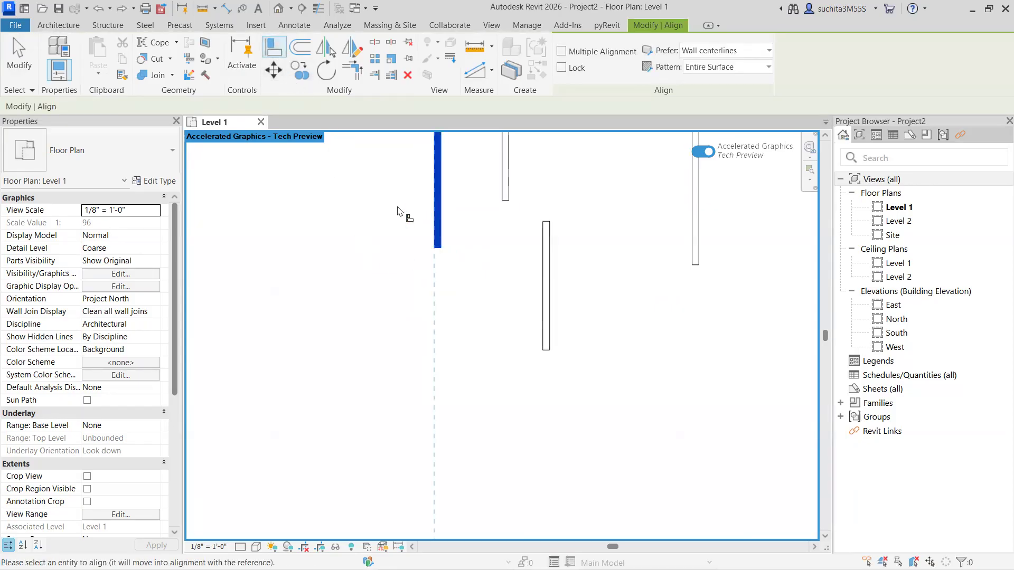
left_click(543, 285)
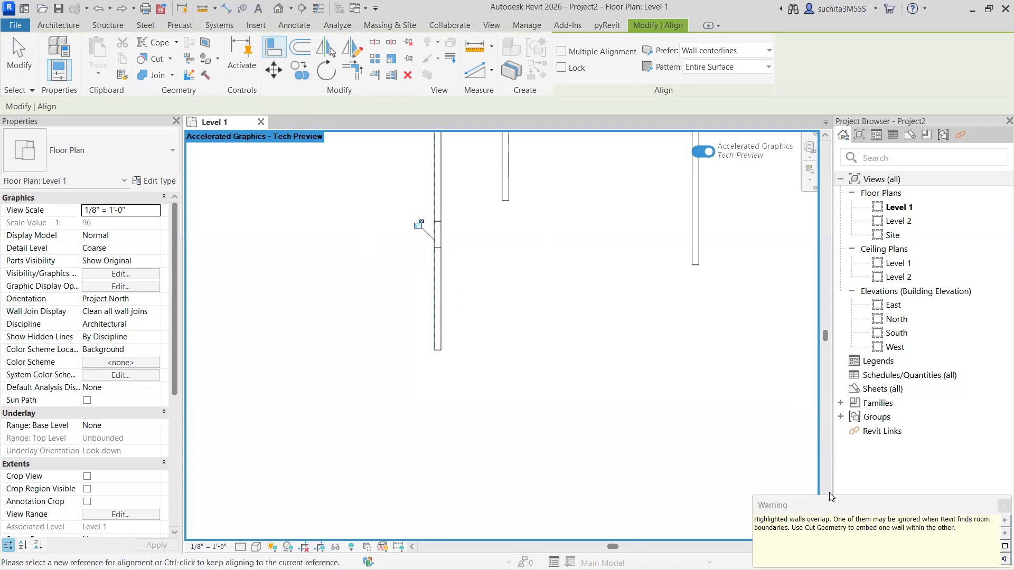
left_click_drag(816, 500, 611, 401)
left_click(799, 409)
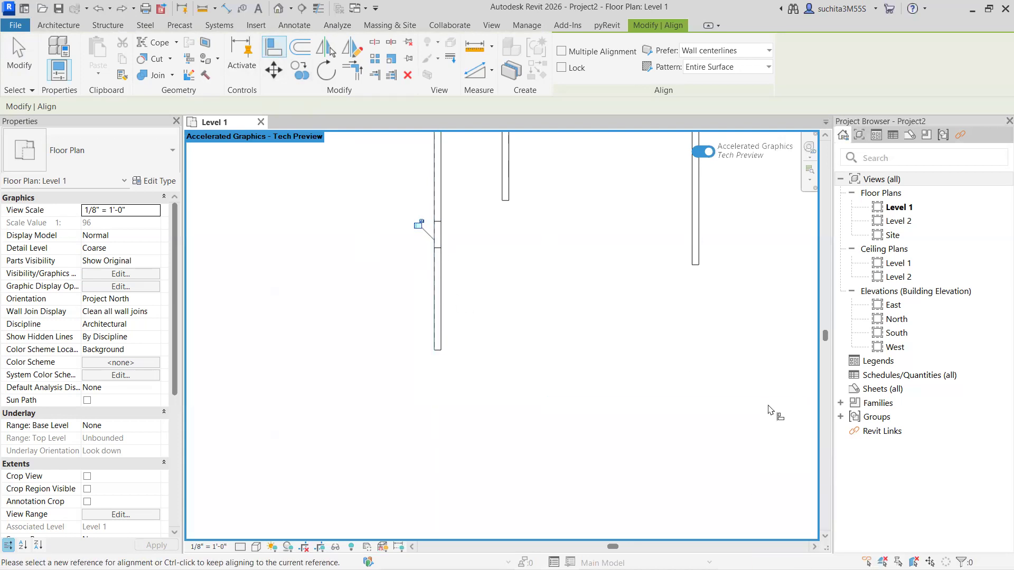
- Try to align the far-right wall with the short wall's left face, and undo the alignment
middle_click_drag(493, 306, 494, 311)
scroll(494, 311, "down", 2)
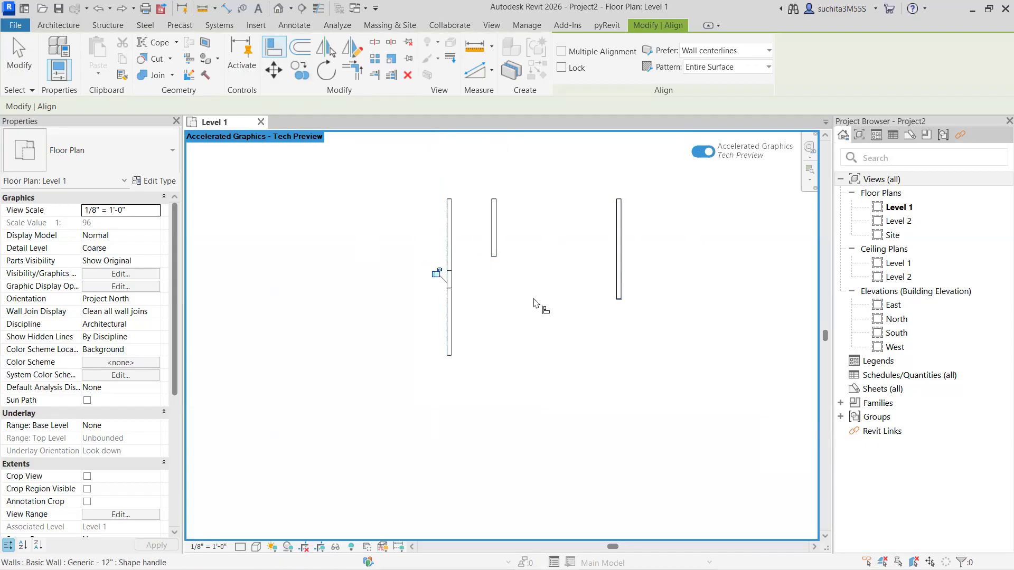
left_click(490, 247)
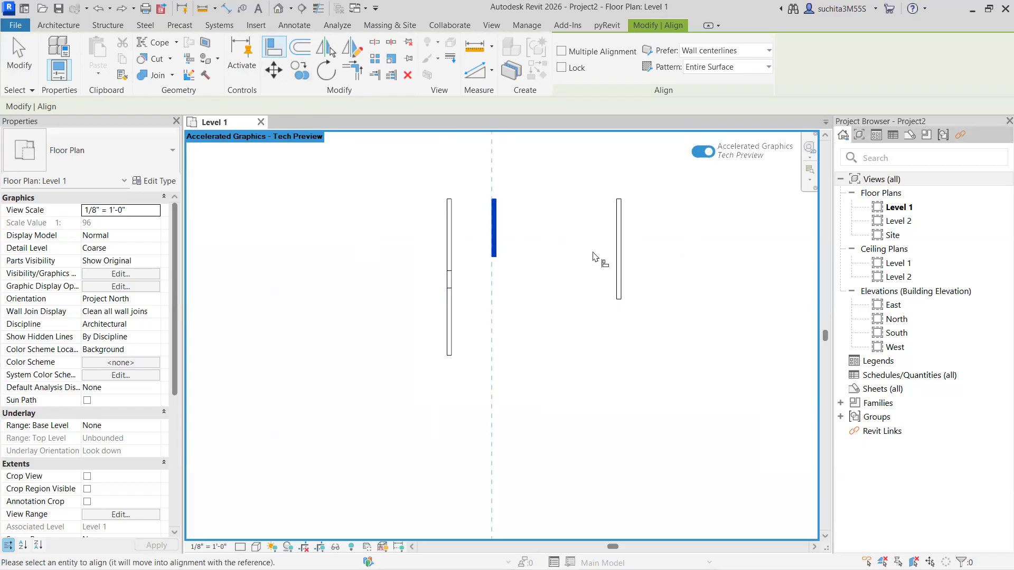
left_click(617, 206)
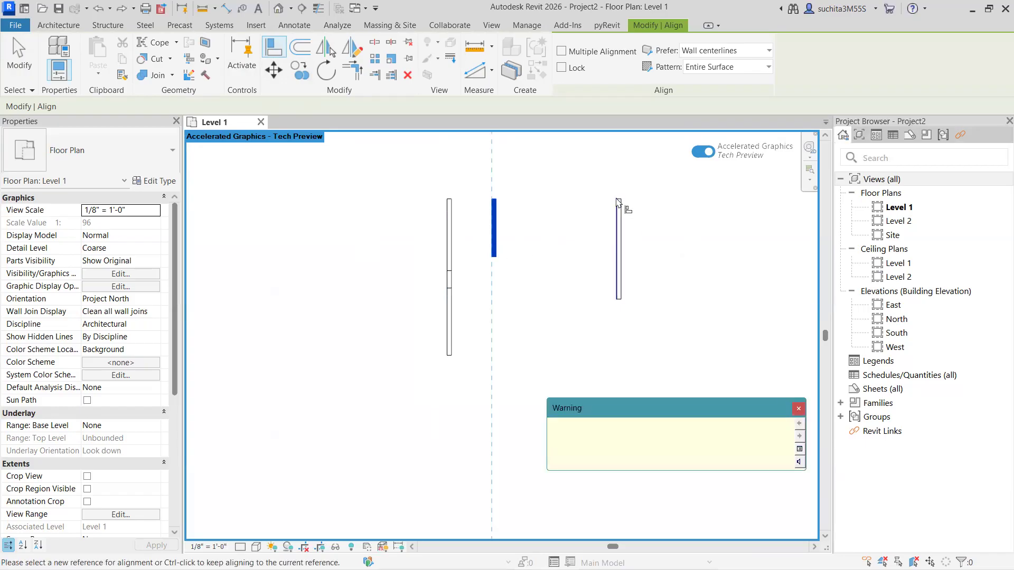
left_click(798, 408)
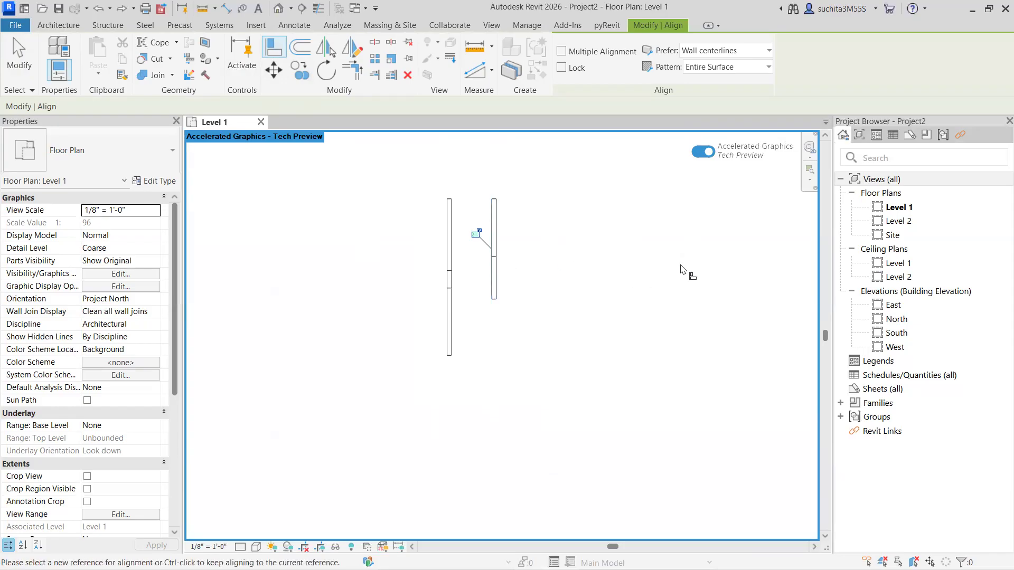
key("ctrl+z")
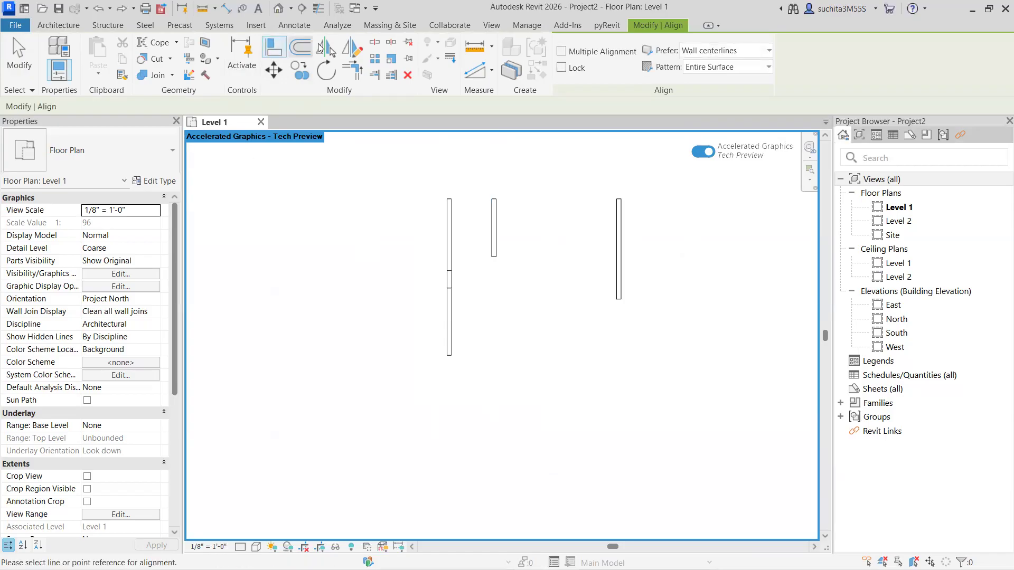
- Draw a horizontal detail line about 37'-0" long from the short wall's lower end, crossing the far-right wall
left_click(63, 26)
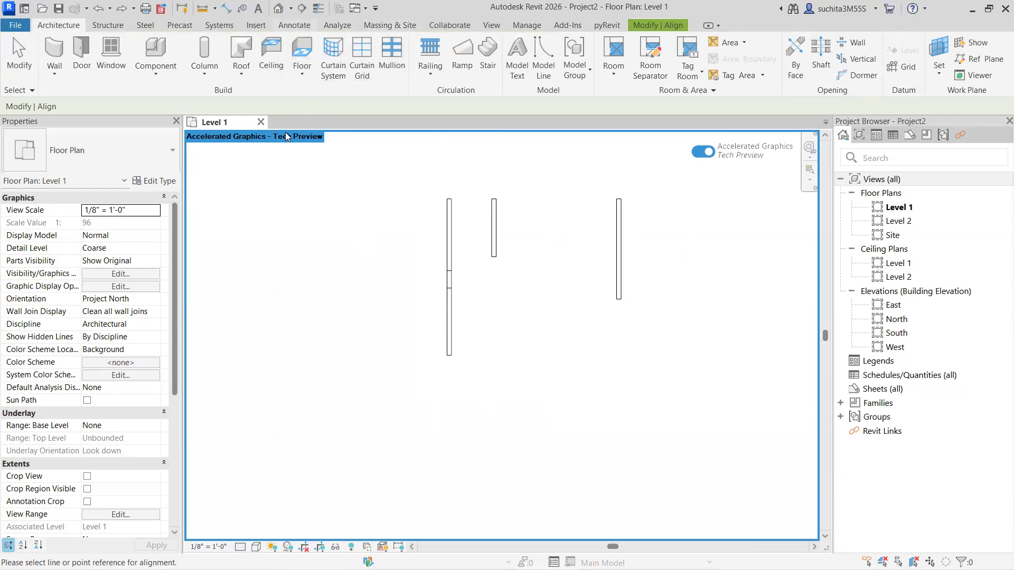
left_click(294, 25)
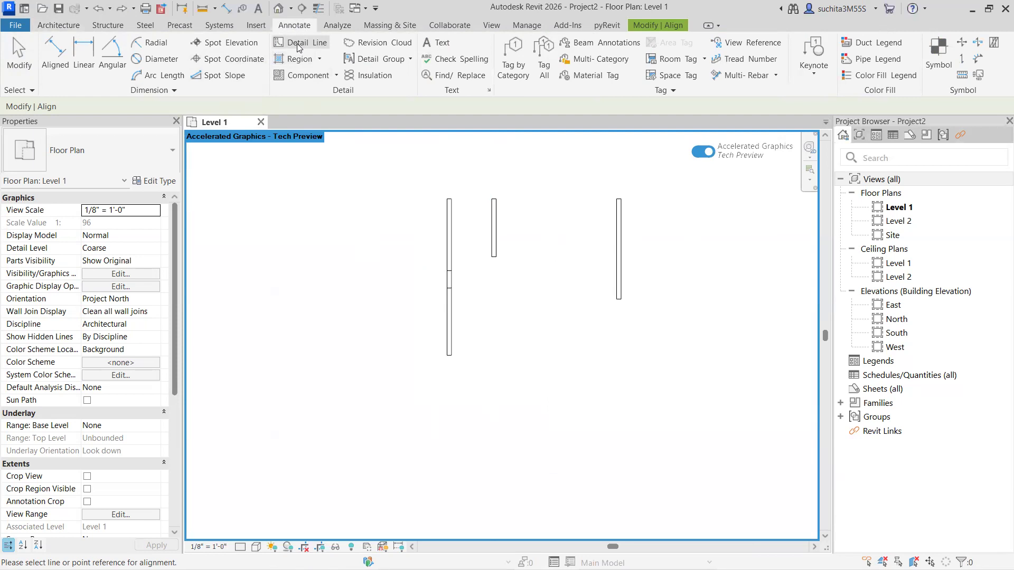
left_click(494, 256)
left_click(658, 257)
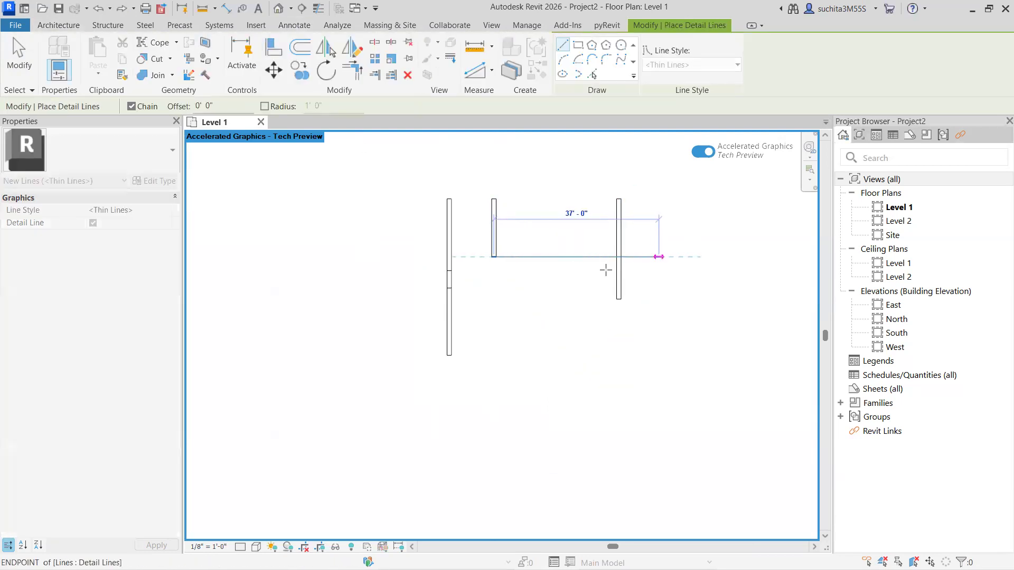
scroll(615, 265, "up", 2)
key("Escape")
key("Escape")
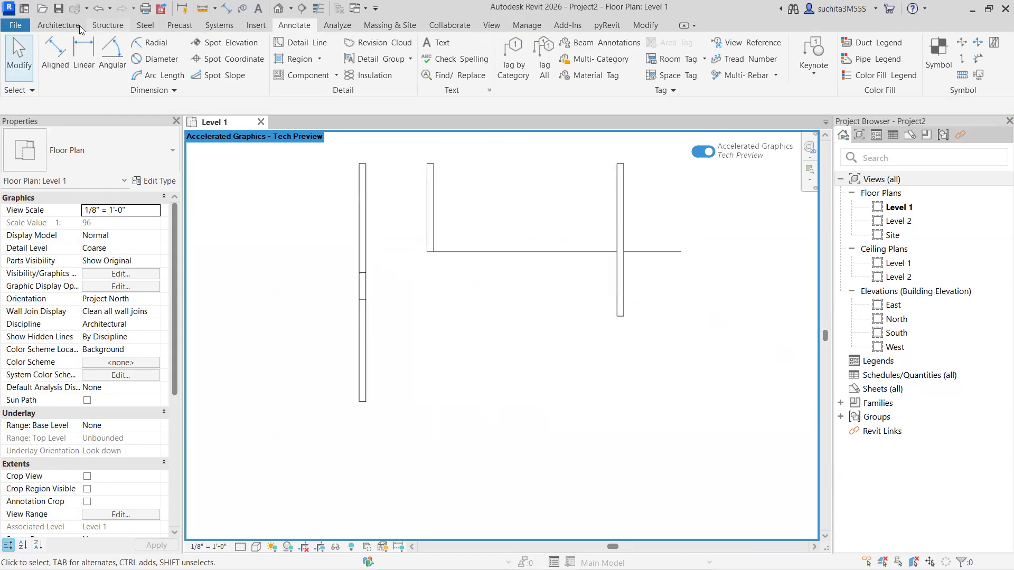
- Align the far-right wall's left face with the left face of the short wall and end the Align command
left_click(646, 24)
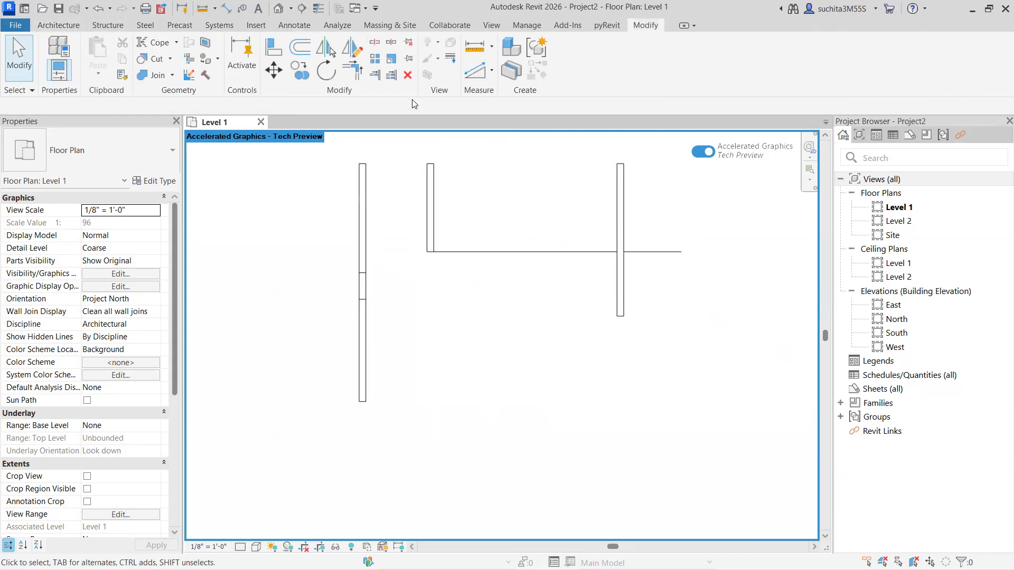
left_click(273, 47)
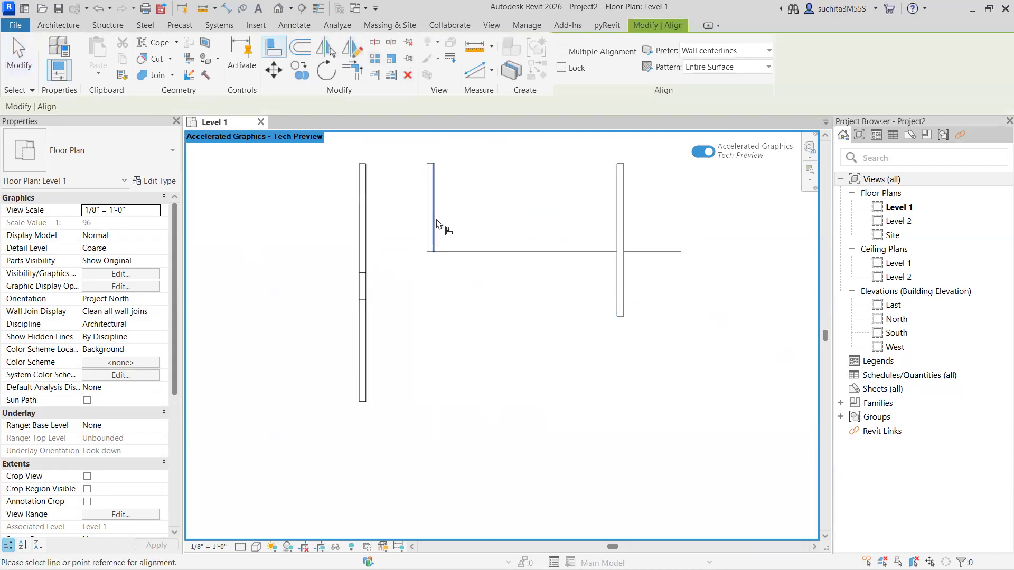
left_click(427, 212)
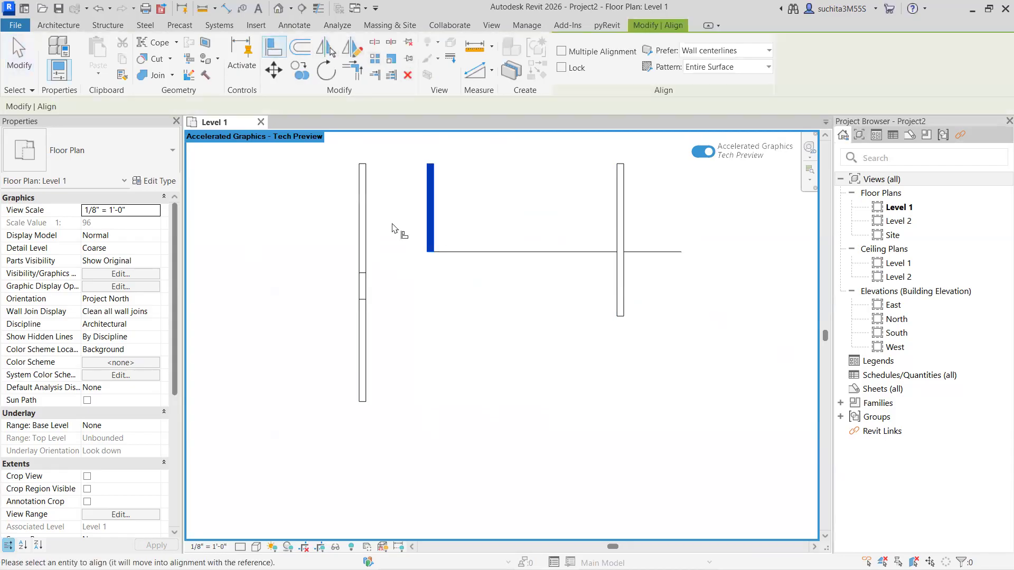
left_click(618, 264)
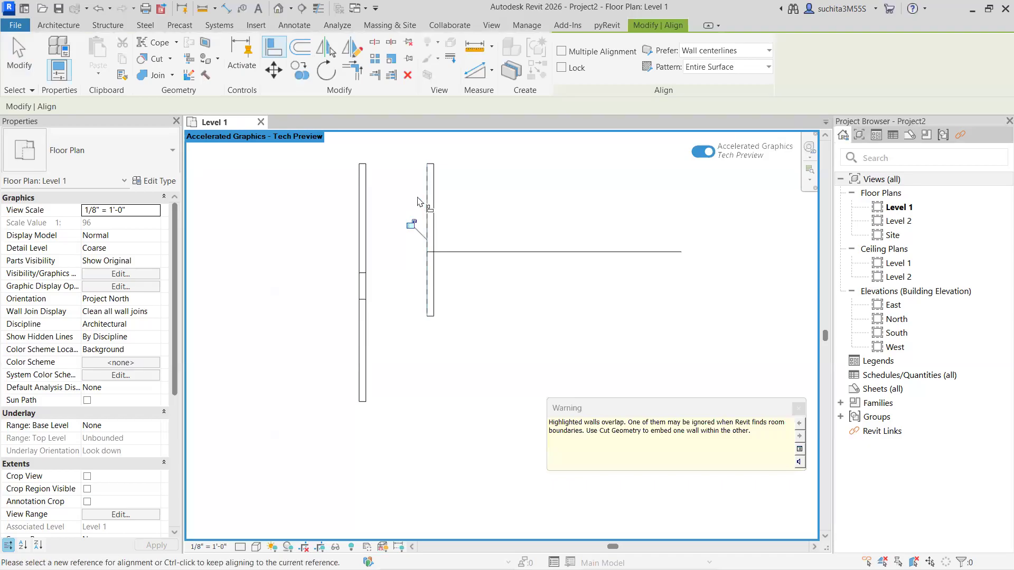
key("Escape")
key("Escape")
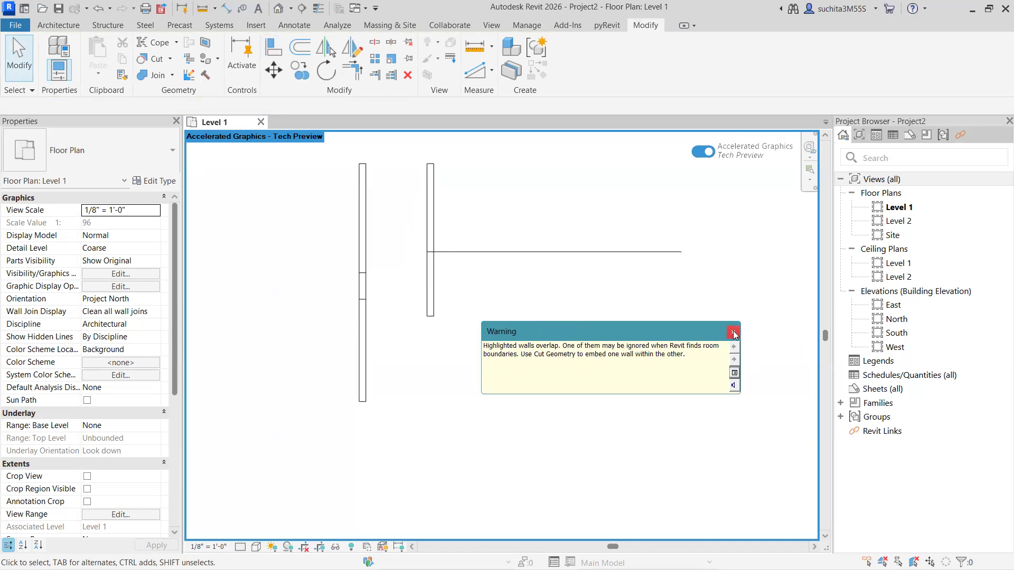
- Delete the short wall overlapping the longer one at the detail line, and the upper wall of the overlapping left pair
scroll(438, 277, "up", 1)
scroll(441, 285, "up", 2)
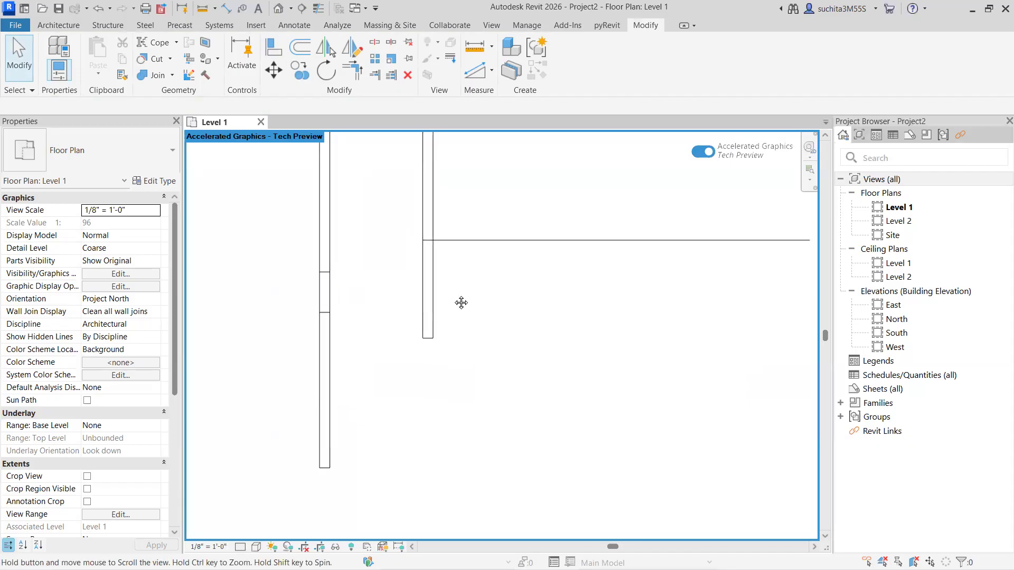
left_click(434, 235)
scroll(436, 238, "down", 3)
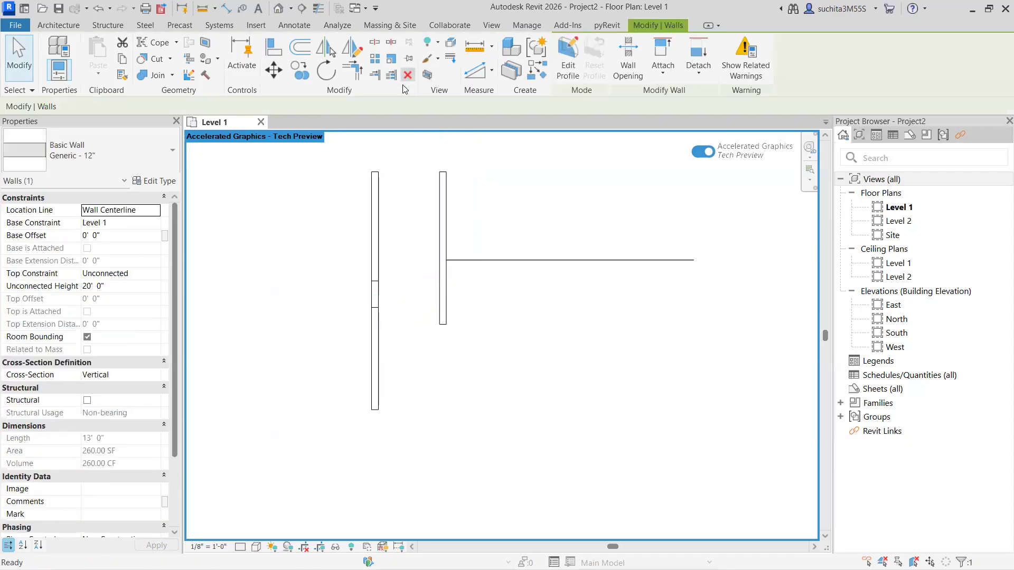
key("Escape")
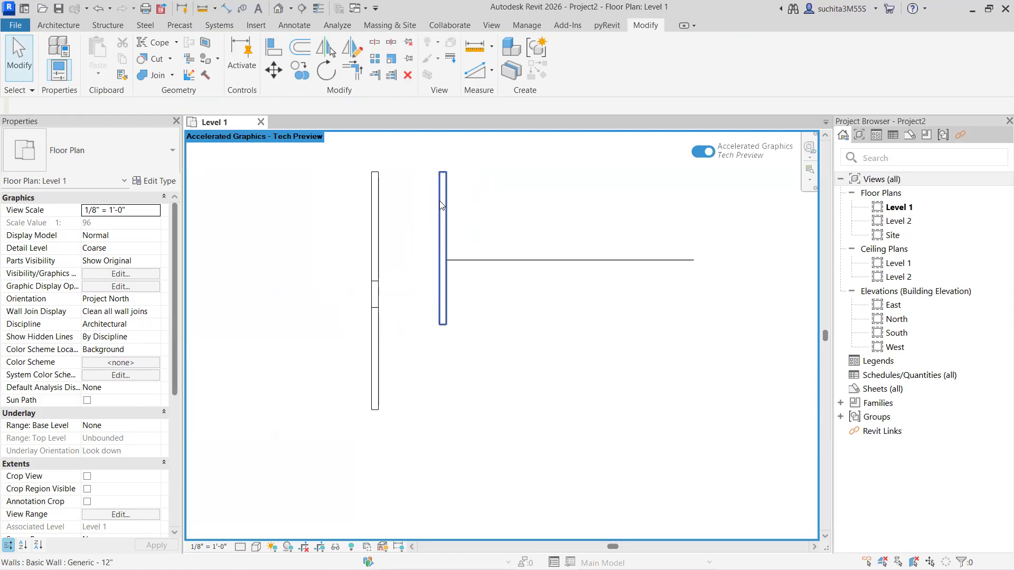
left_click(376, 241)
key("Delete")
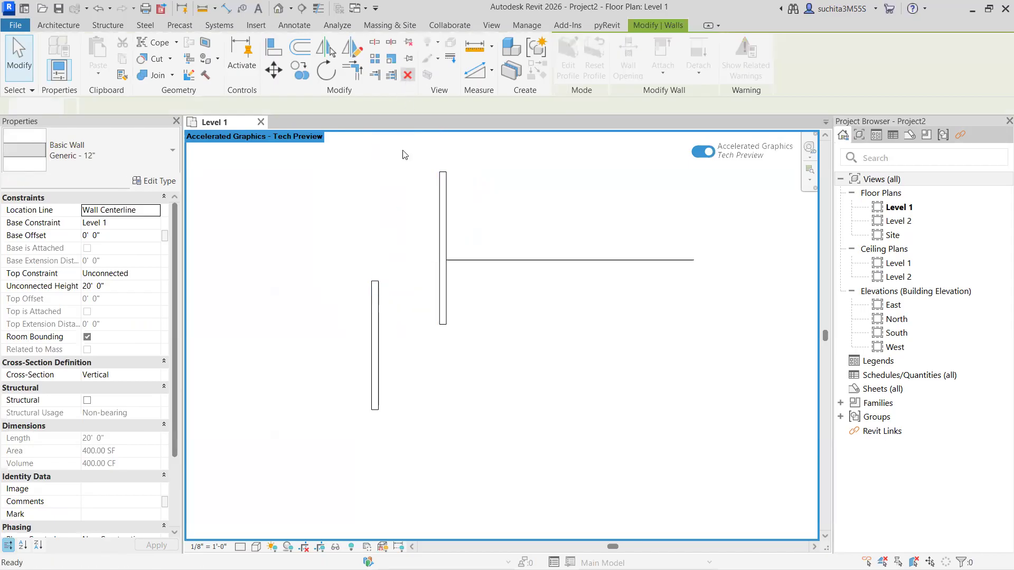
left_click(373, 368)
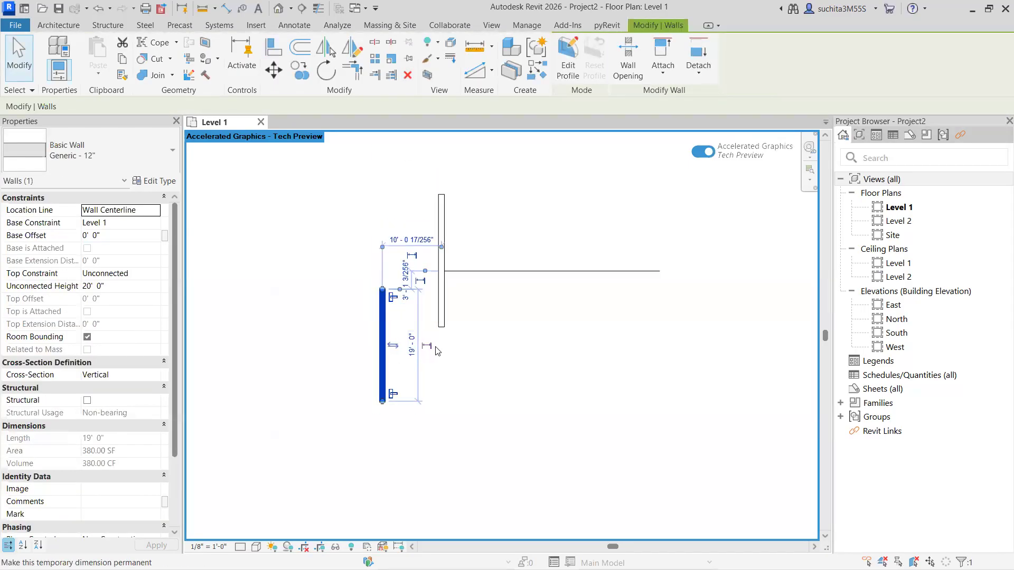
scroll(433, 351, "down", 1)
left_click(513, 350)
- Offset a copy of the lower-left wall about 22'-6" to its right using the Graphical method
scroll(496, 359, "down", 1)
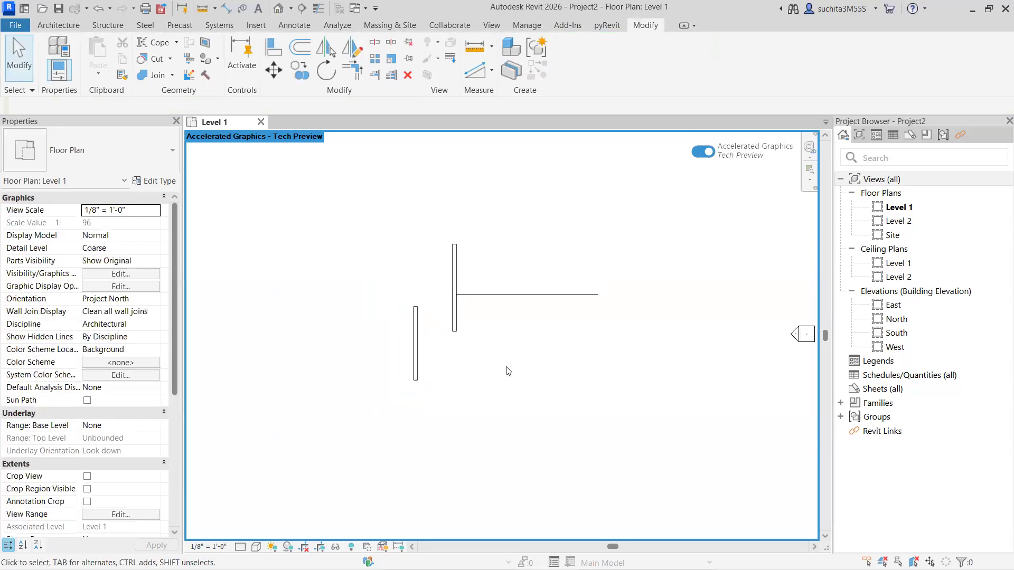
middle_click_drag(503, 369, 459, 344)
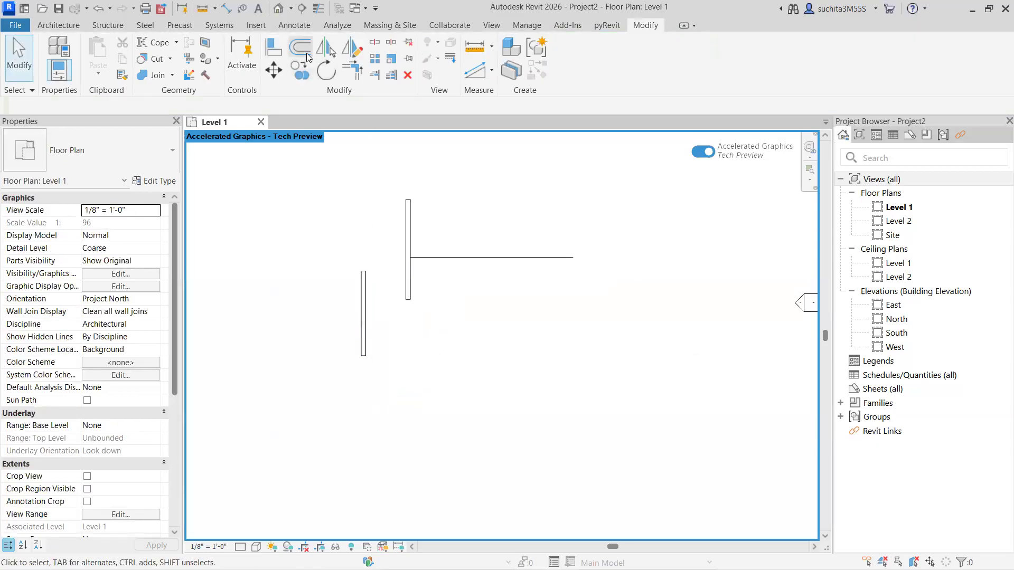
scroll(435, 303, "down", 2)
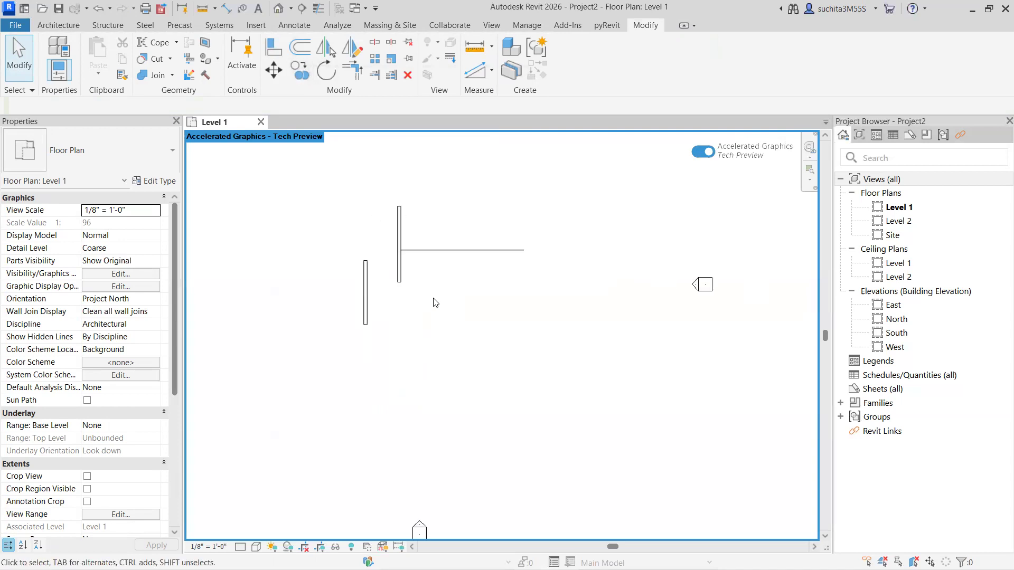
middle_click_drag(425, 316, 441, 285)
left_click(300, 48)
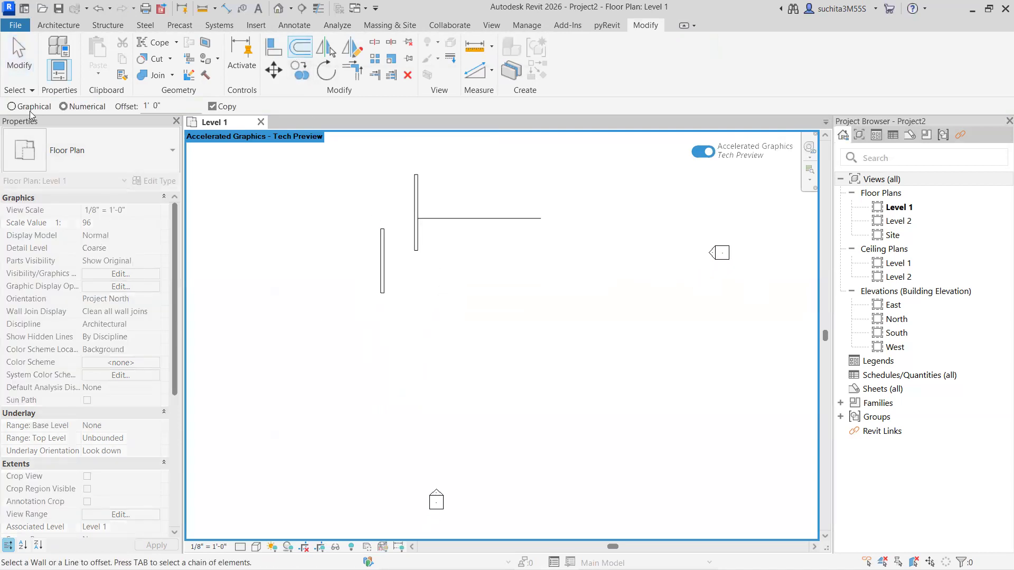
left_click(30, 109)
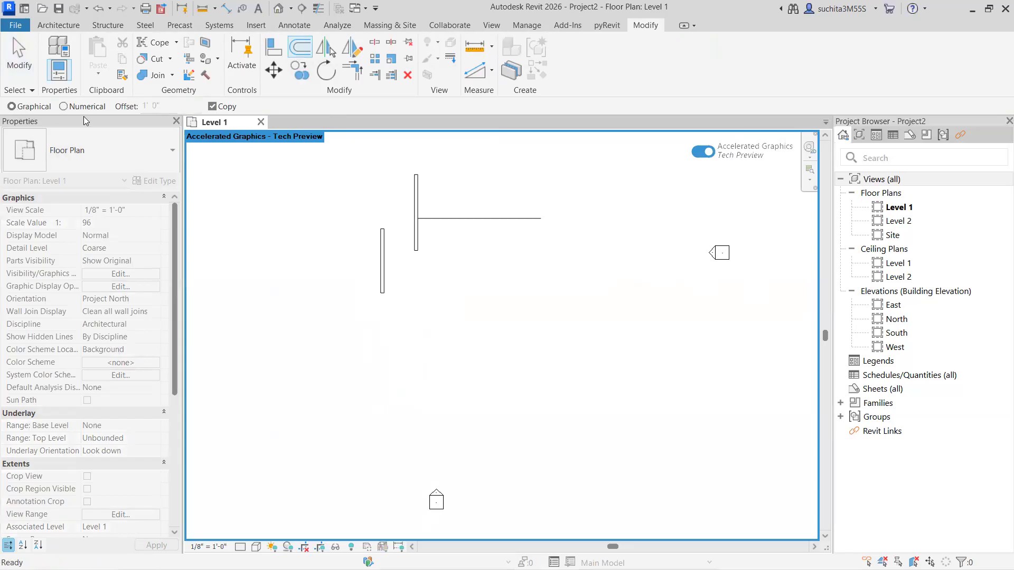
left_click(384, 291)
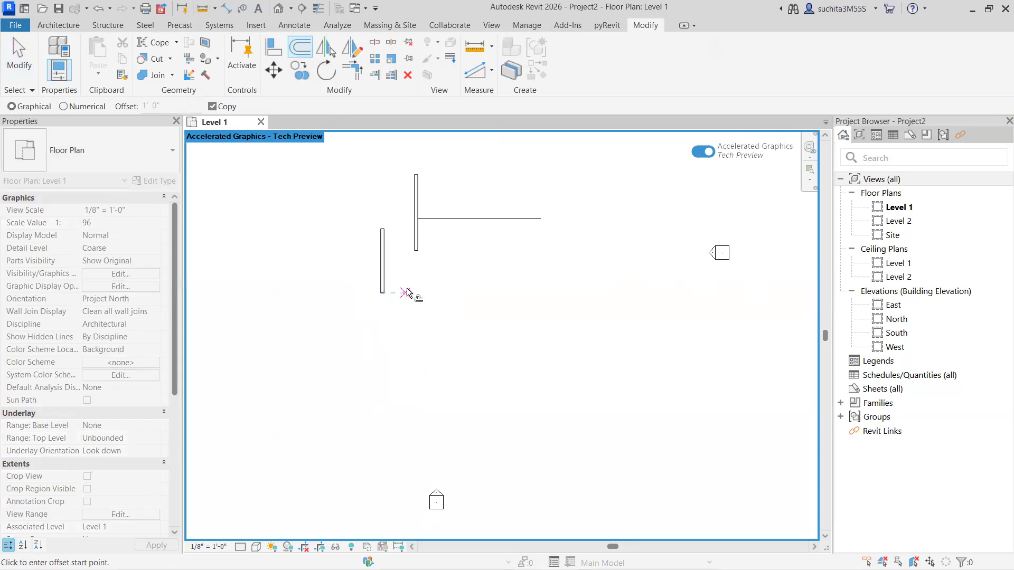
left_click(421, 292)
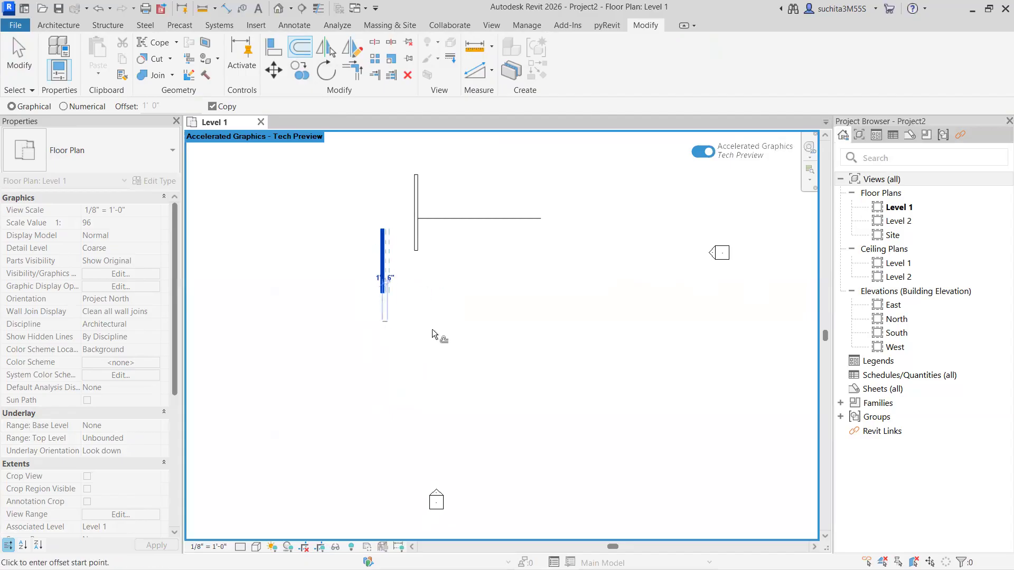
left_click(499, 319)
scroll(445, 305, "up", 2)
middle_click_drag(405, 296, 439, 321)
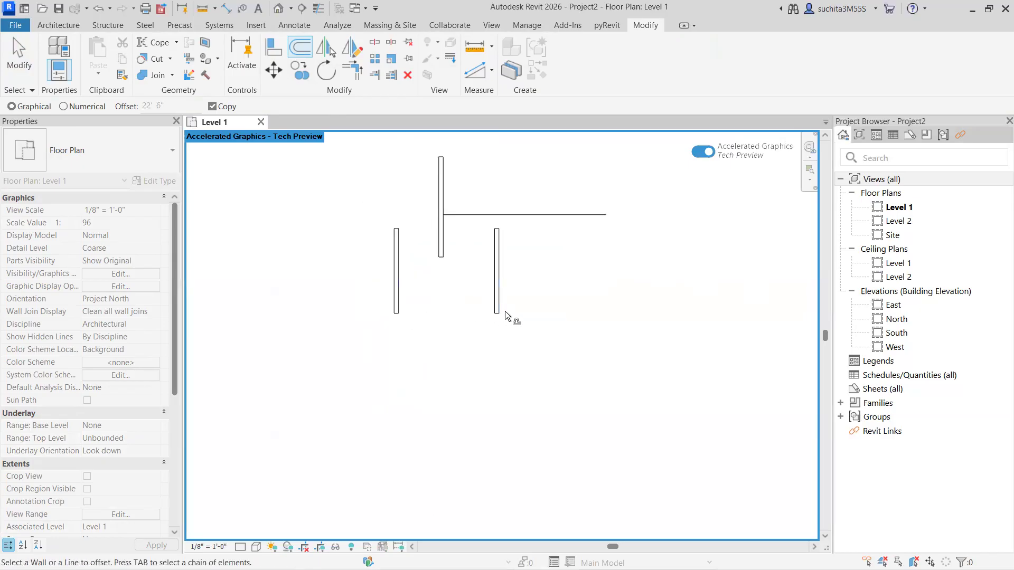
- Offset a copy of the lower-right wall 10'-0" to its right using the Numerical method
scroll(455, 321, "down", 1)
left_click(64, 106)
scroll(483, 319, "up", 1)
middle_click_drag(482, 319, 381, 341)
scroll(380, 340, "down", 1)
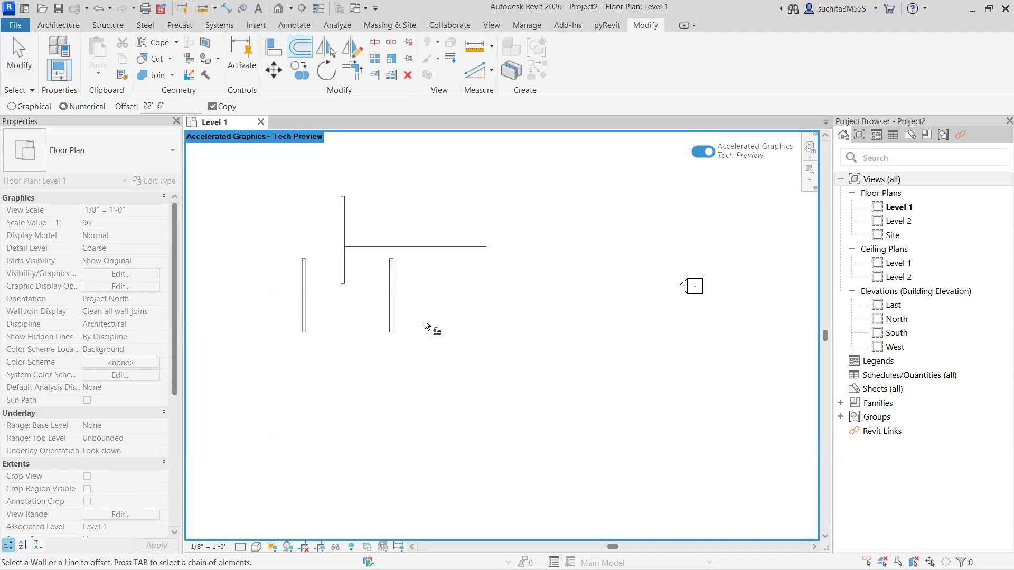
scroll(425, 322, "down", 1)
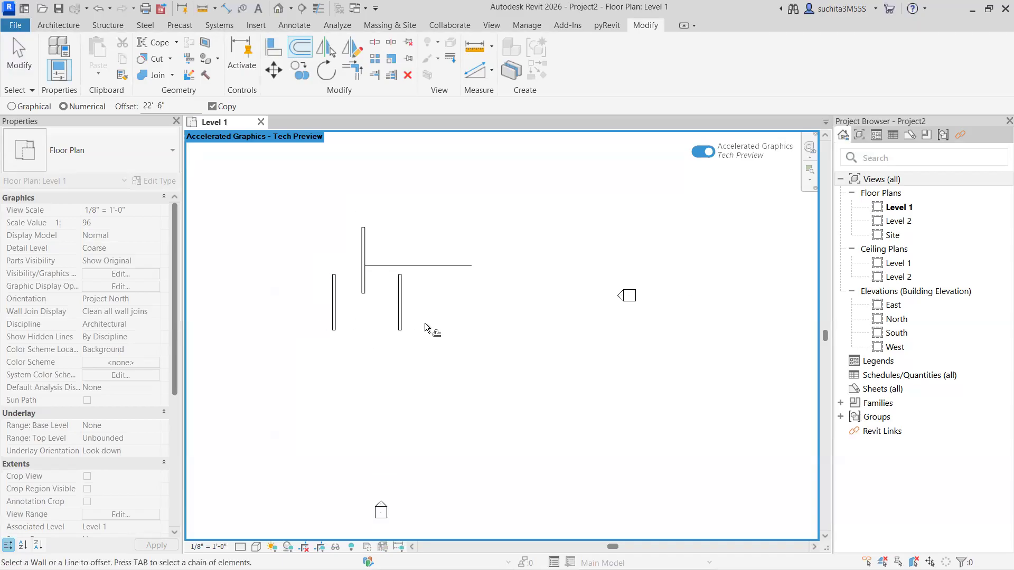
left_click_drag(141, 105, 82, 109)
type("10")
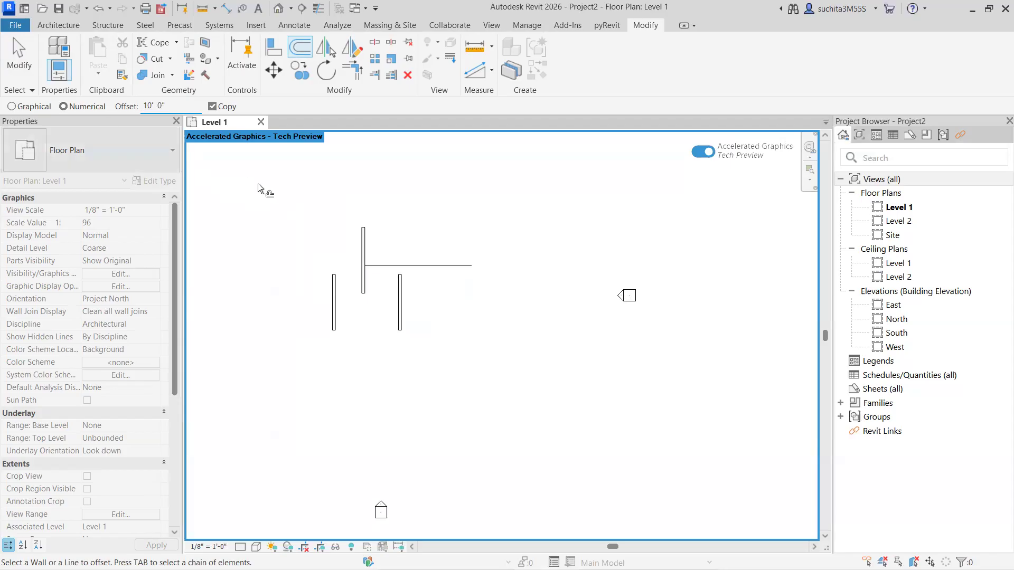
left_click(402, 297)
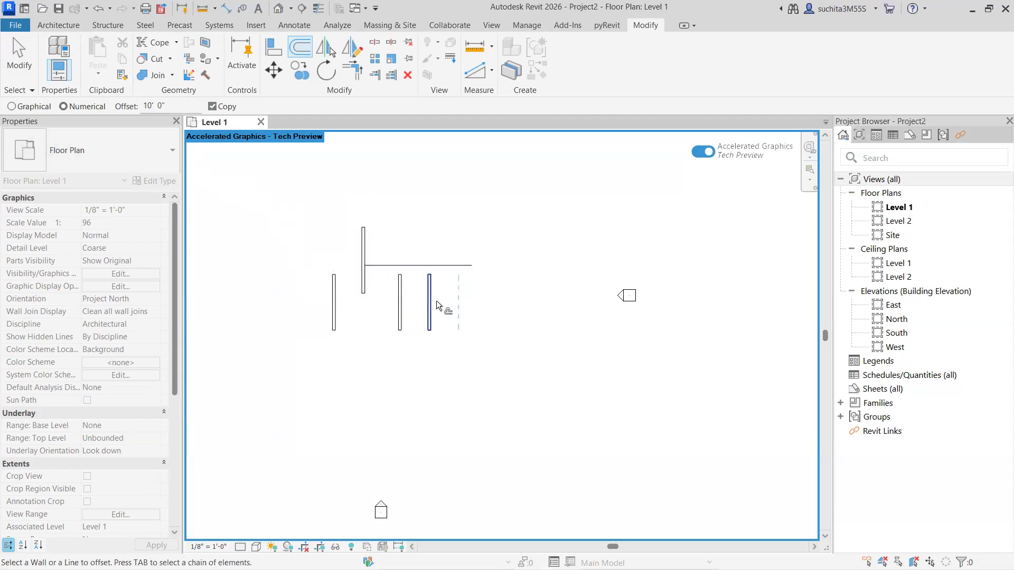
- Offset a copy of the new rightmost wall 20'-0" further to the right
left_click_drag(169, 105, 131, 107)
type("20")
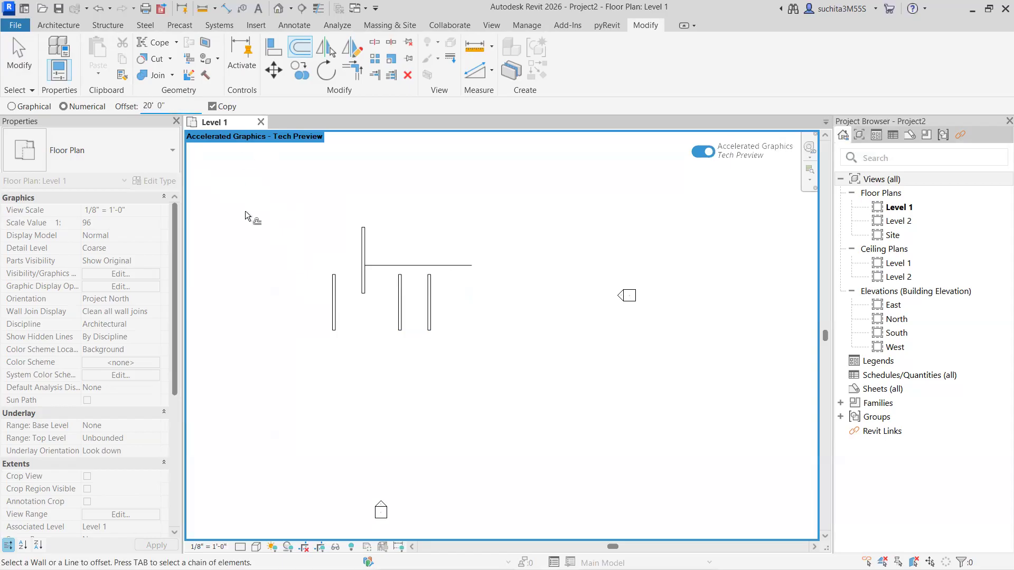
left_click(442, 318)
- Offset another copy of the rightmost wall 8' 10 77/256" to its right and end the Offset command
left_click_drag(168, 104, 103, 104)
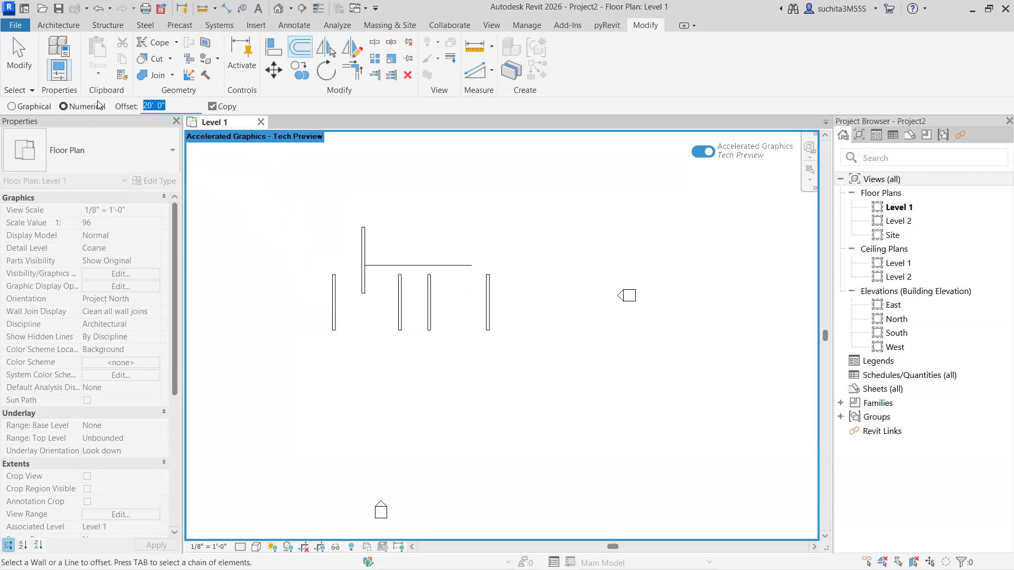
type("256")
key("Return")
left_click(498, 306)
scroll(546, 313, "up", 2)
middle_click_drag(546, 313, 611, 312)
scroll(610, 325, "down", 2)
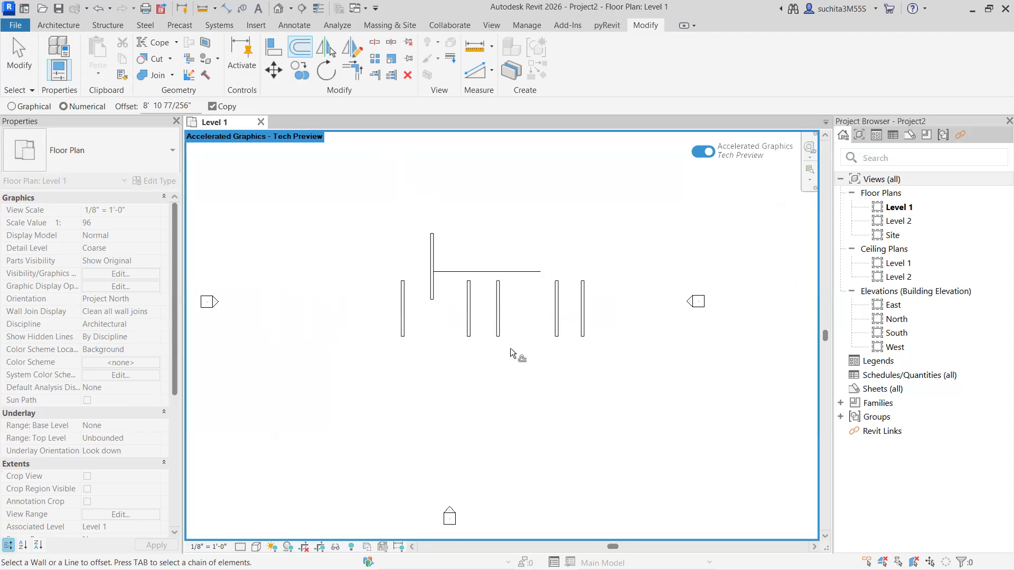
key("Escape")
key("Escape")
- Delete all the walls together with the horizontal detail line
left_click_drag(621, 258, 385, 344)
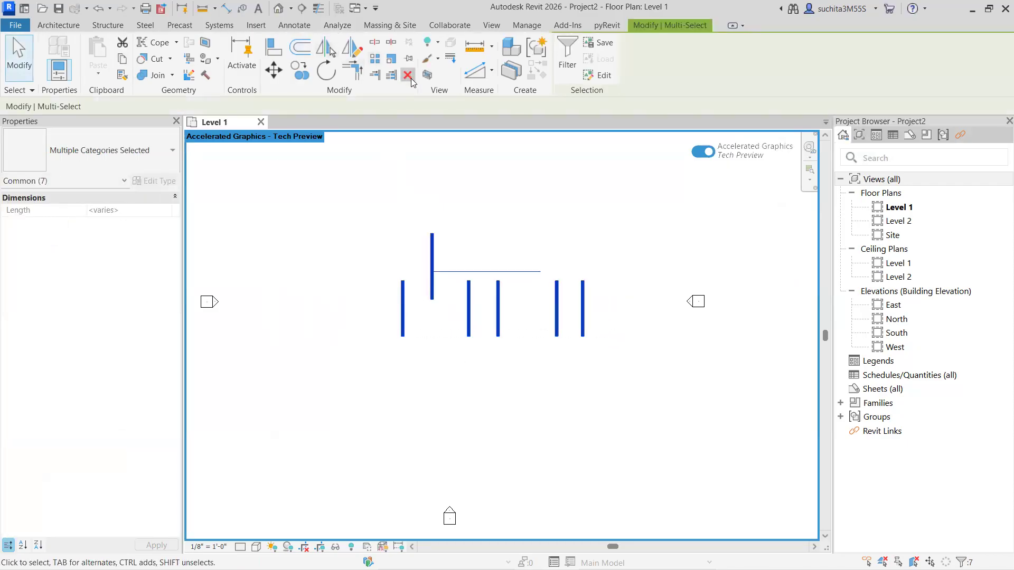
left_click(407, 75)
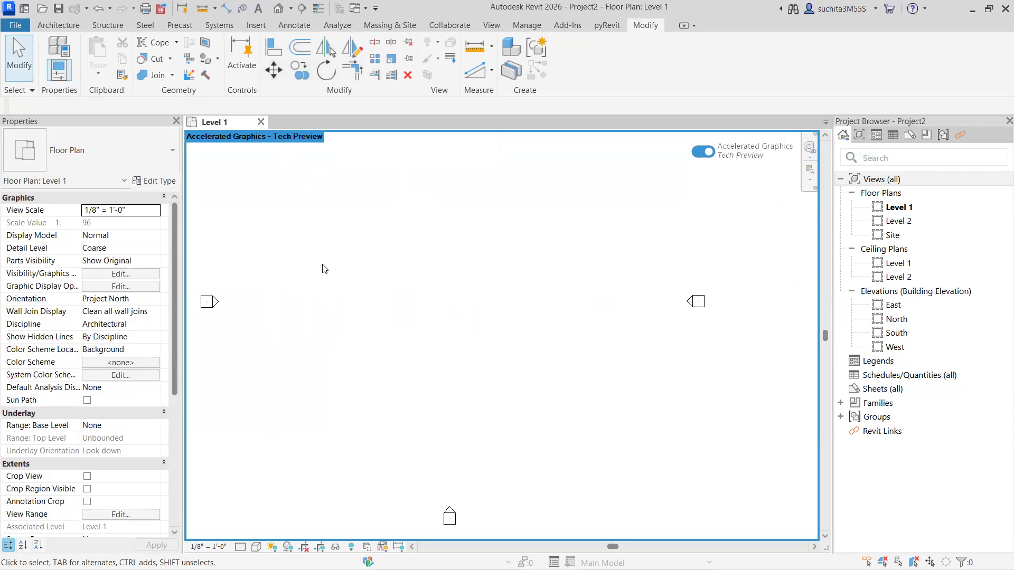
- Draw a closed square of Generic - 12" walls about 8'-0" by 8'-0" between the elevation markers
left_click(63, 25)
left_click(61, 78)
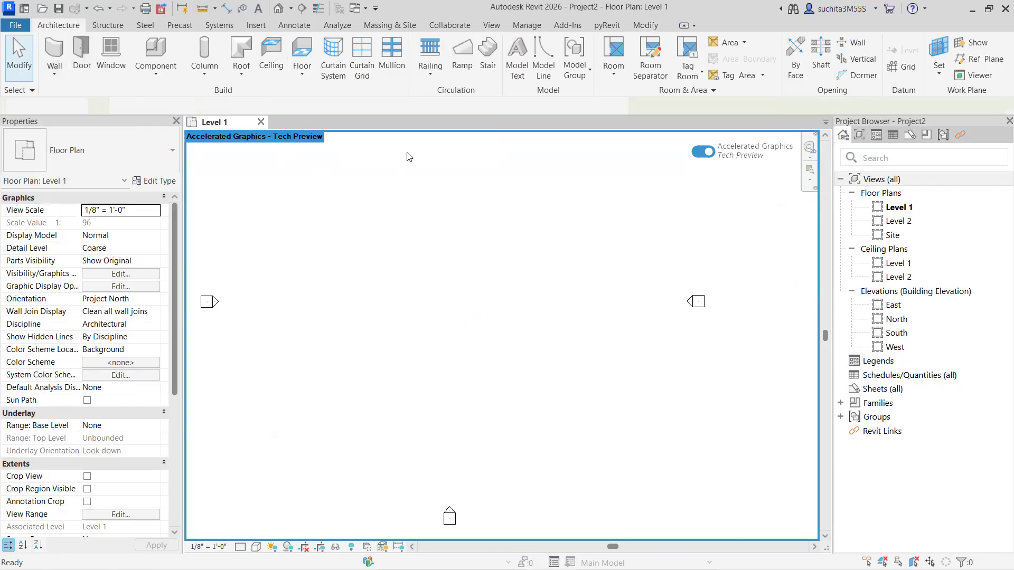
key("w")
key("a")
left_click(577, 45)
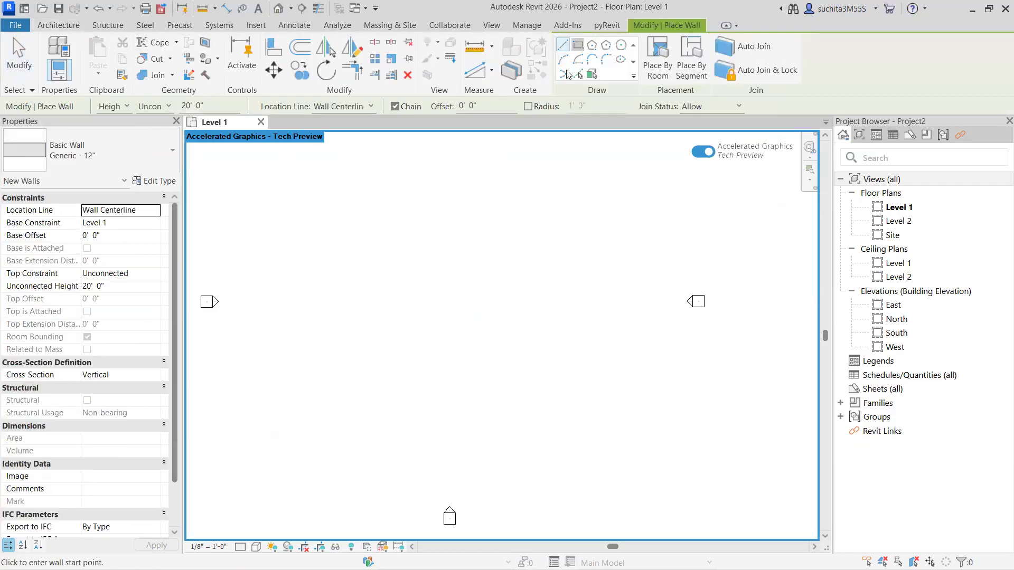
left_click(422, 300)
left_click(445, 322)
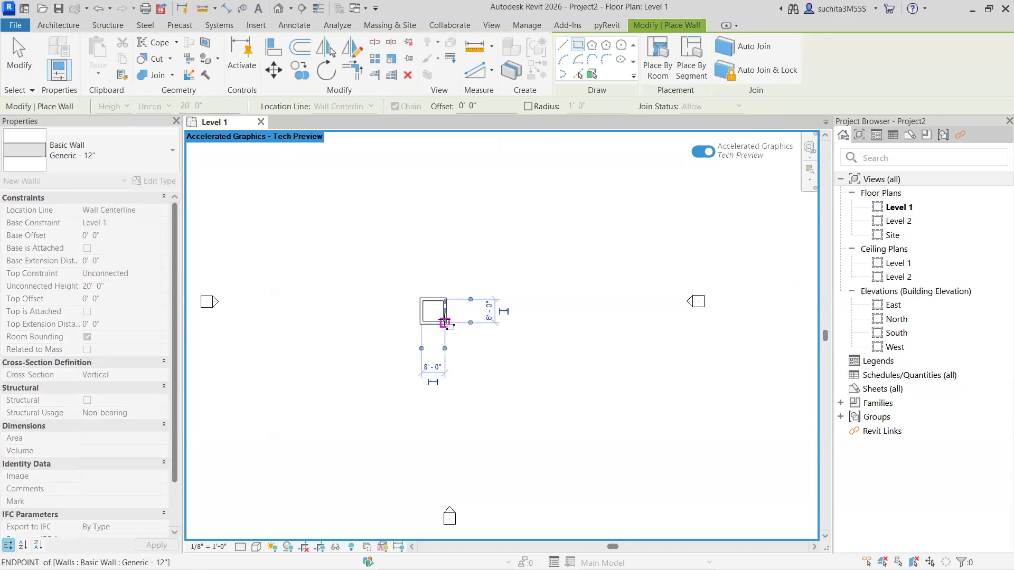
key("Escape")
key("Escape")
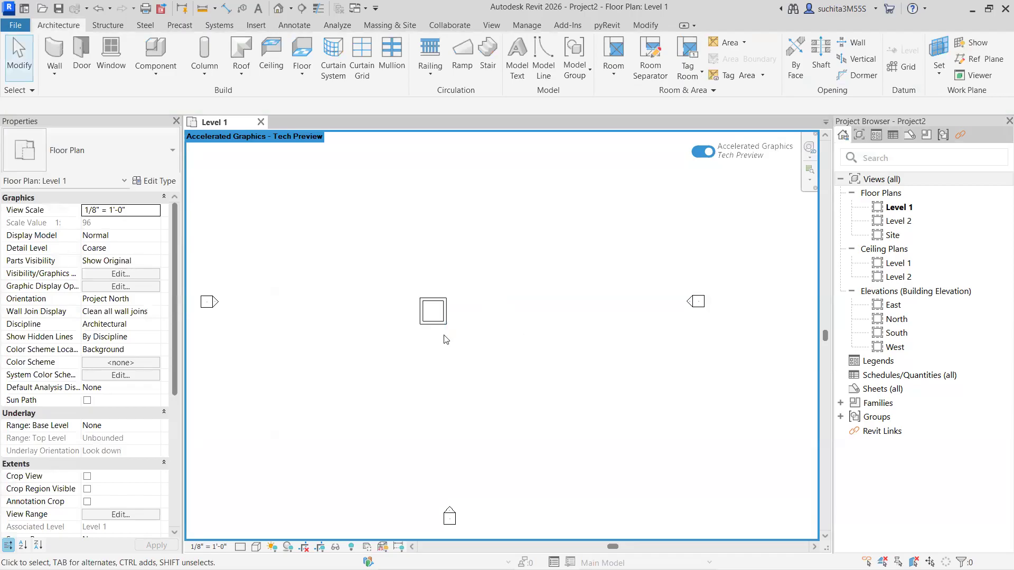
scroll(392, 354, "up", 2)
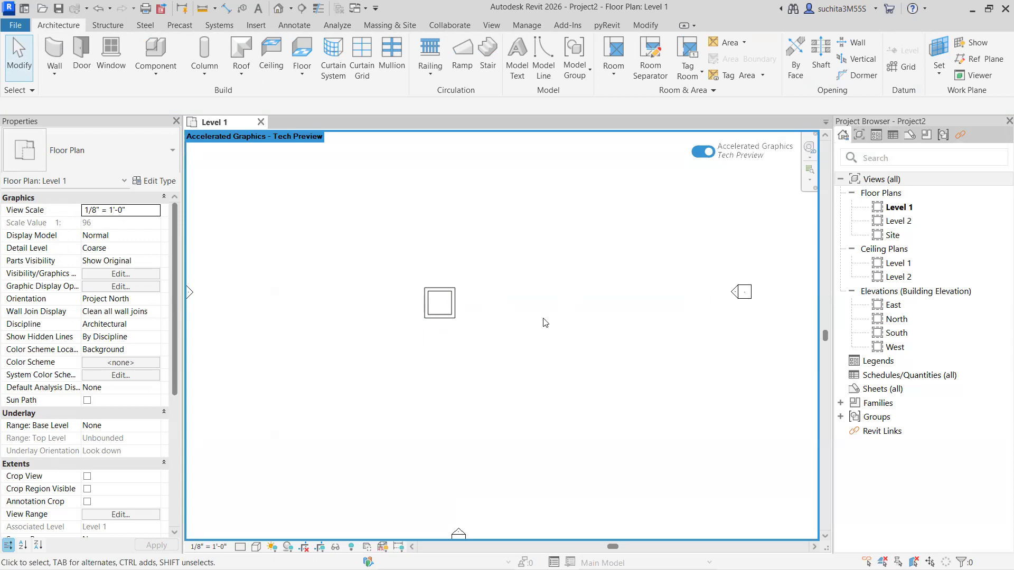
left_click(648, 26)
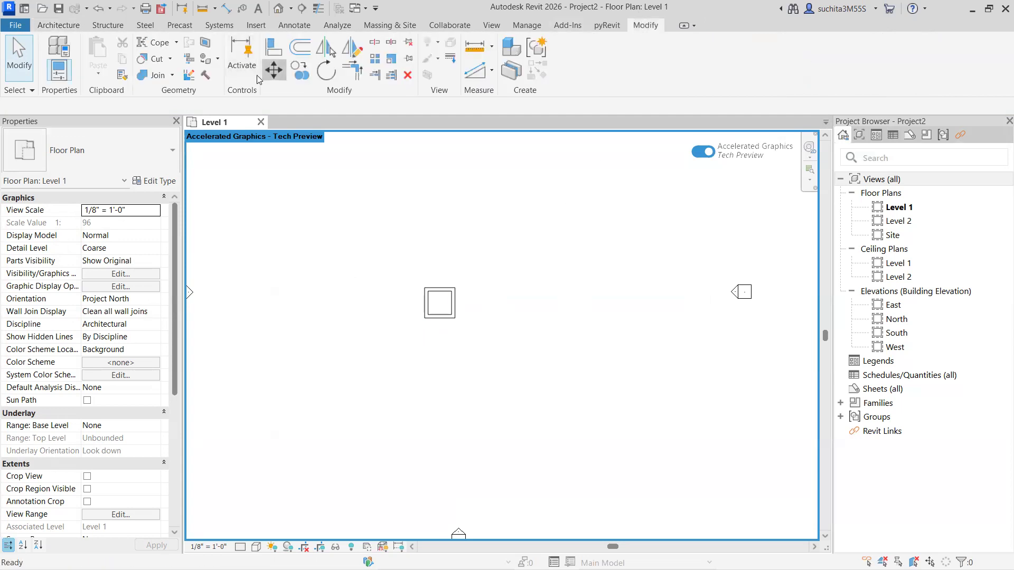
left_click(274, 70)
left_click_drag(459, 291, 364, 345)
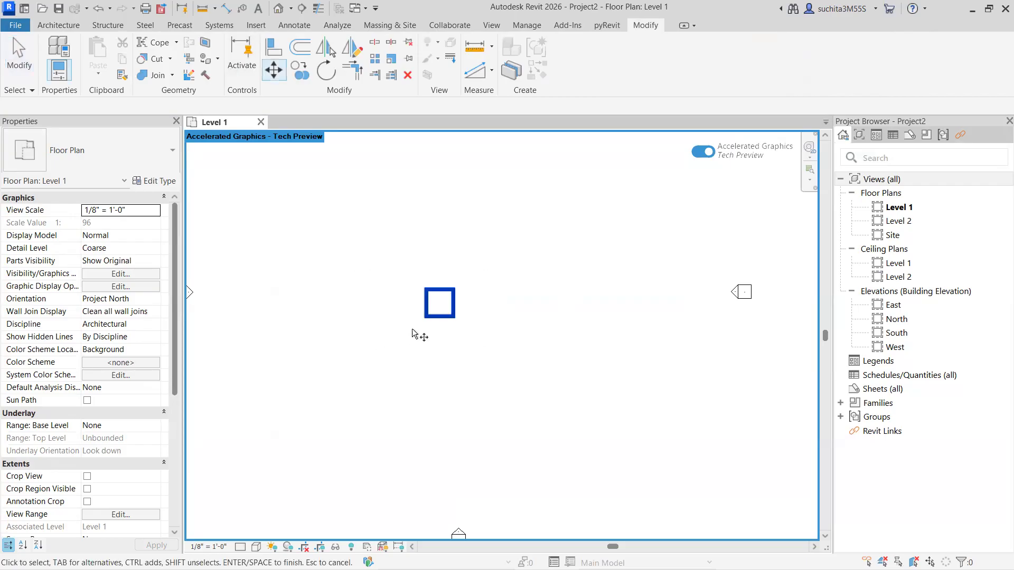
scroll(454, 318, "up", 1)
left_click(454, 318)
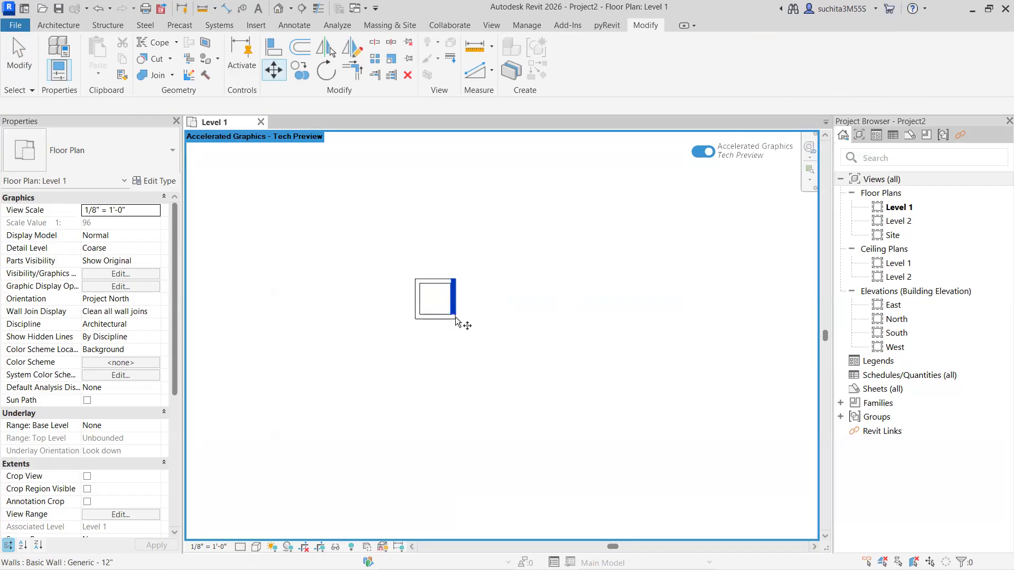
left_click(481, 314)
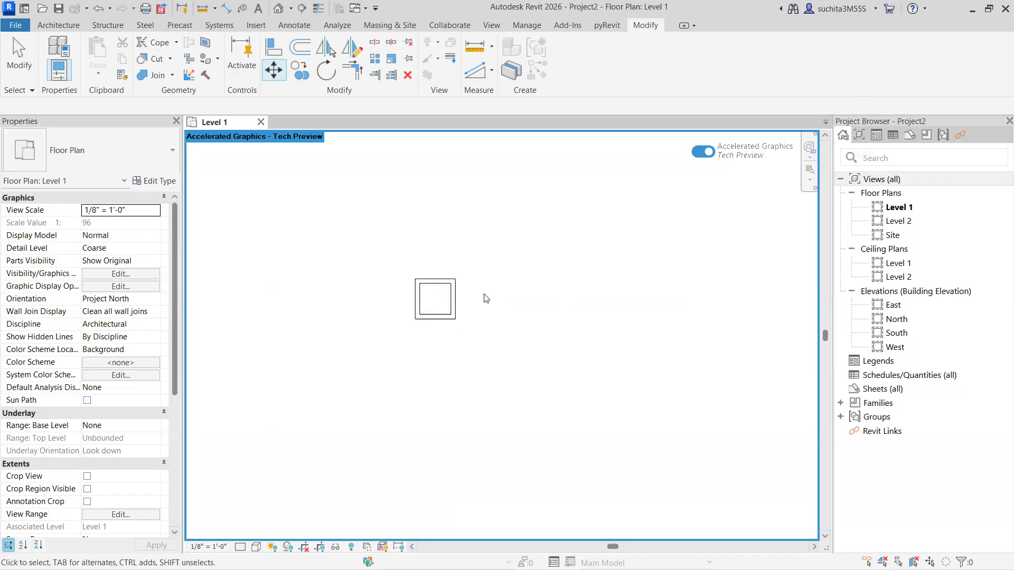
- Move the square's four walls 55' horizontally to the right, using the lower-right corner as the start point
left_click_drag(494, 278, 389, 339)
left_click(274, 77)
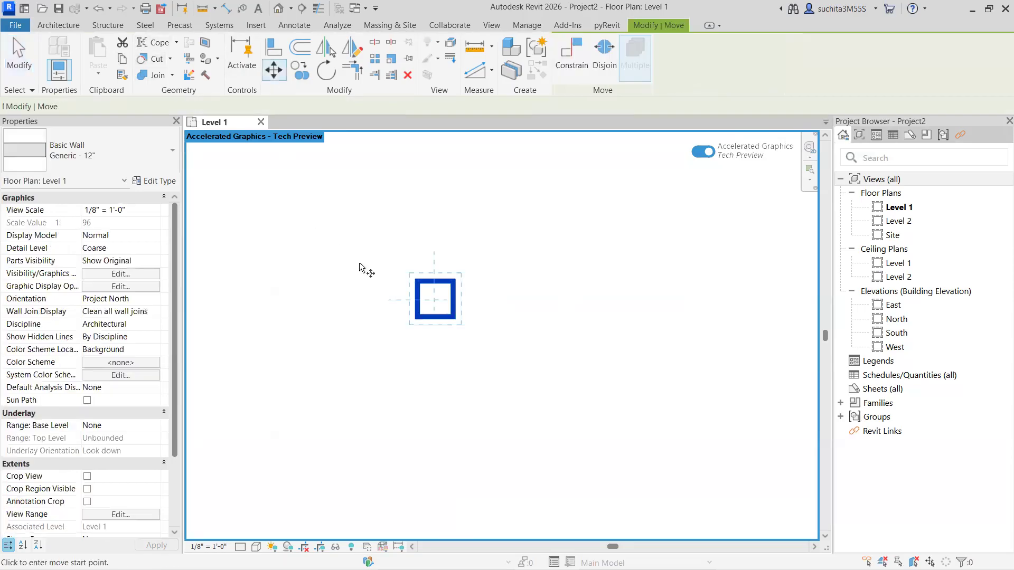
scroll(455, 331, "up", 2)
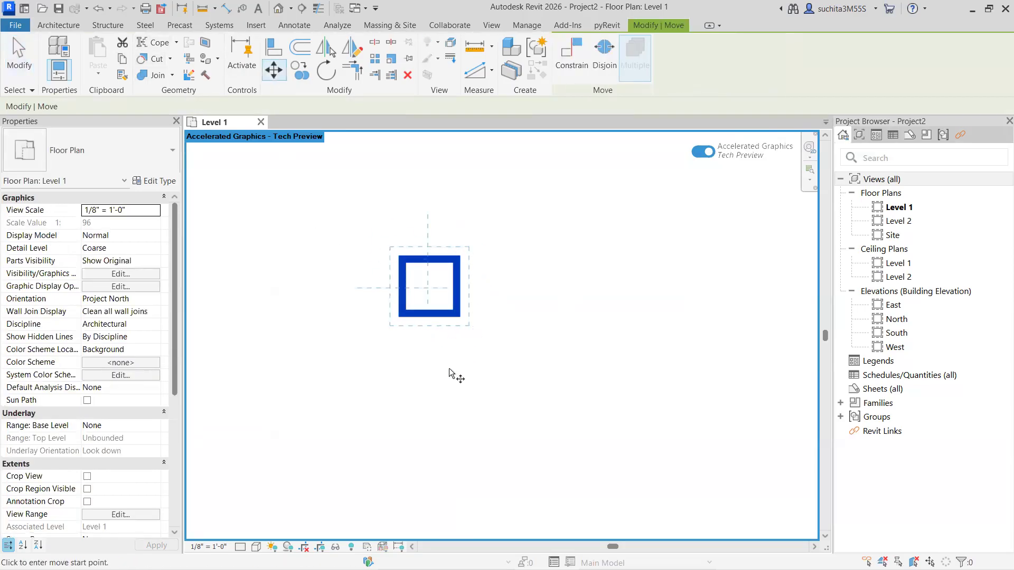
scroll(469, 325, "up", 1)
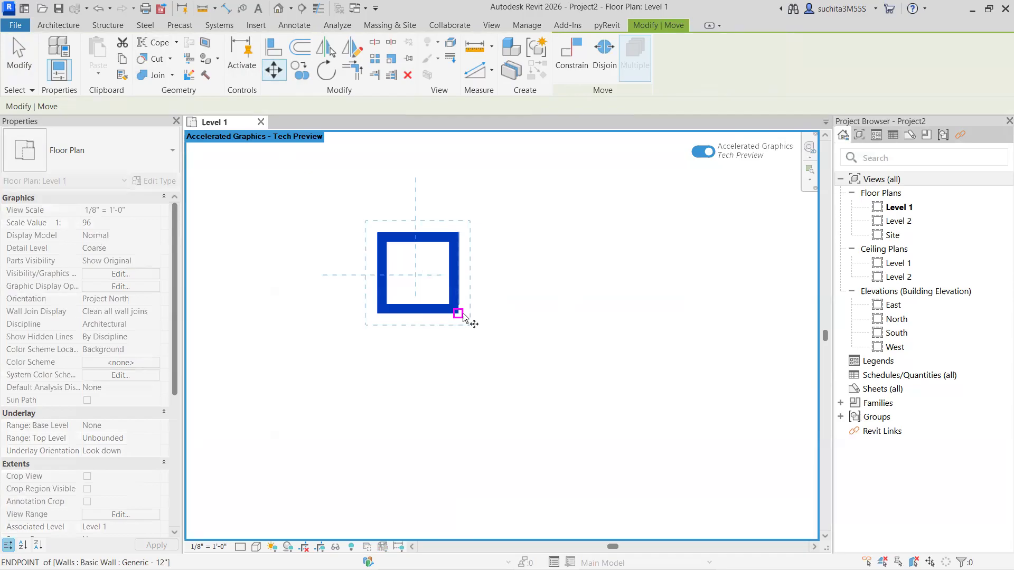
left_click(458, 313)
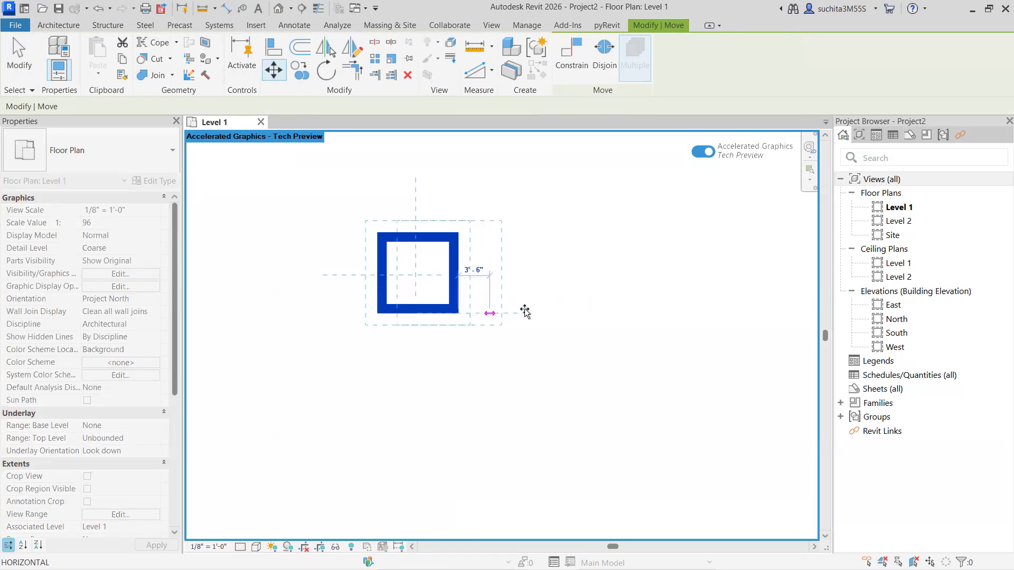
scroll(620, 310, "down", 2)
middle_click_drag(620, 311, 499, 316)
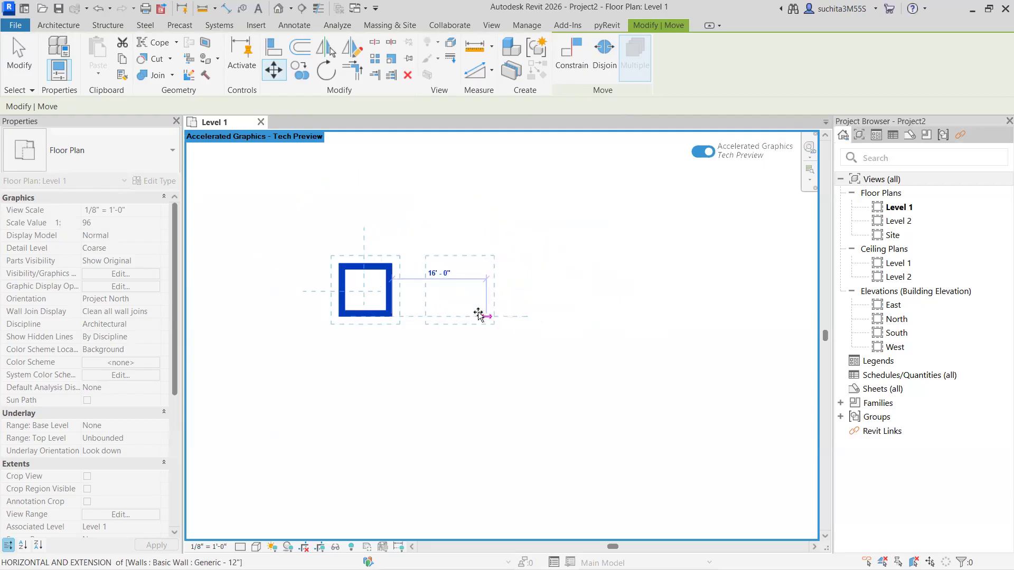
type("55")
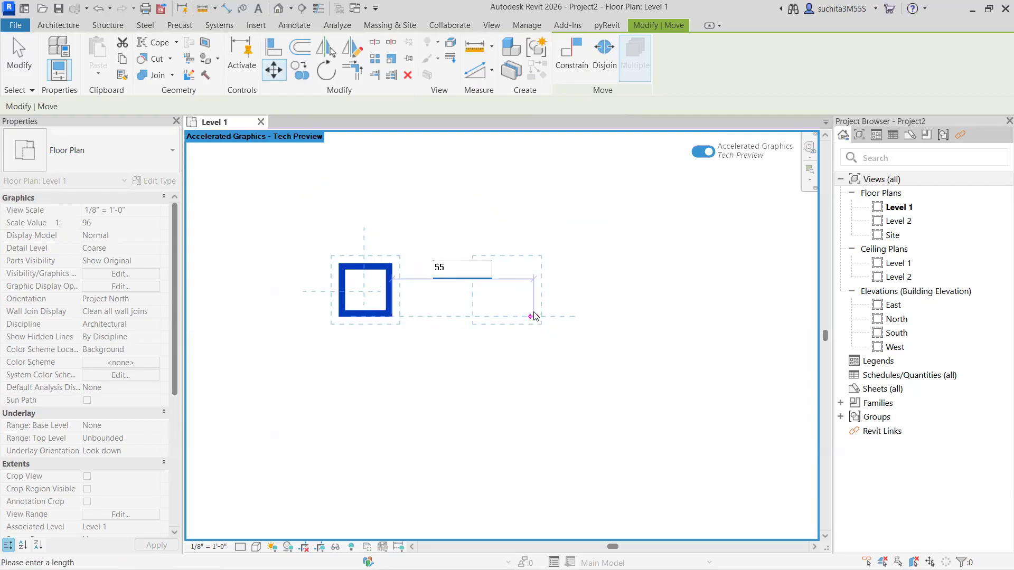
key("Return")
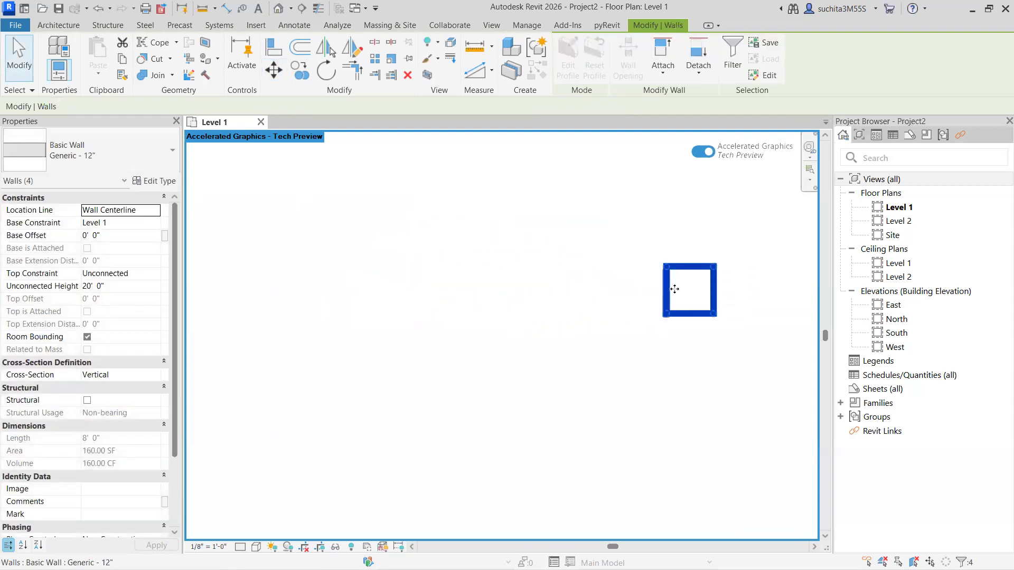
scroll(635, 296, "down", 1)
middle_click_drag(572, 305, 429, 304)
scroll(479, 284, "up", 1)
key("Escape")
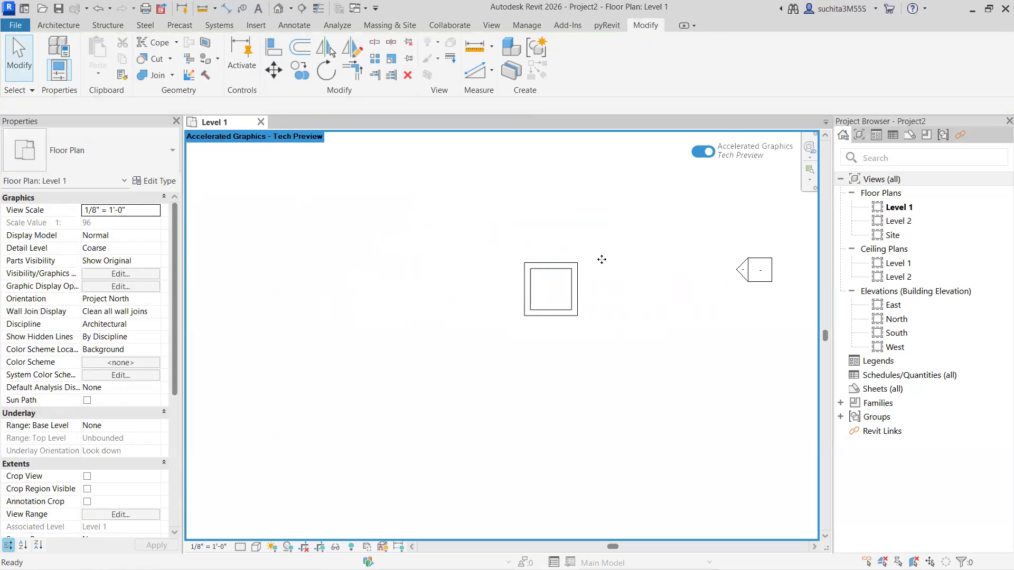
- Move the whole square about 48'-0" diagonally up and to the left at 135°, starting from its lower-right corner
key("Tab")
left_click(578, 272)
left_click(274, 70)
left_click(579, 316)
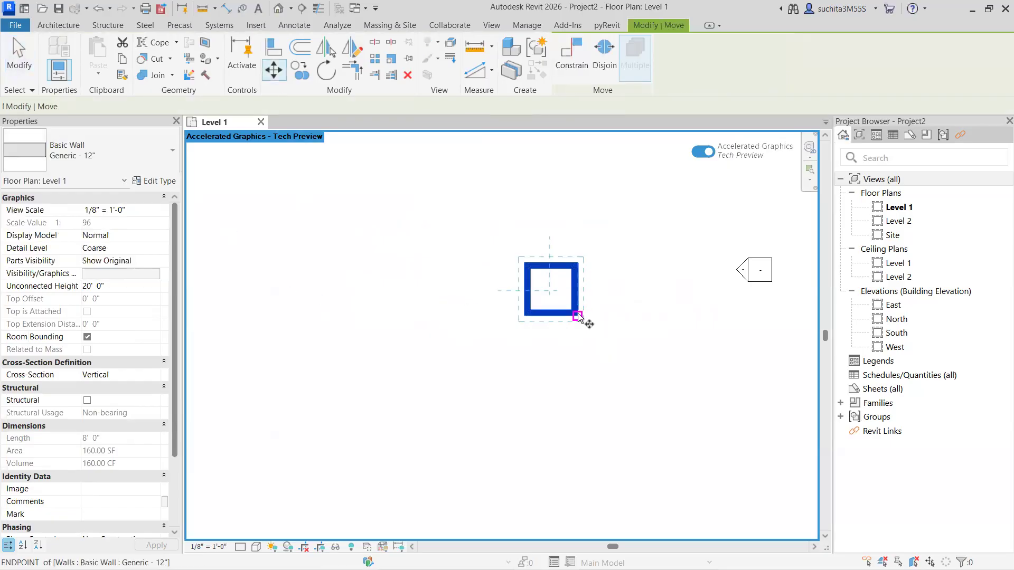
scroll(389, 296, "down", 2)
middle_click_drag(475, 327, 559, 349)
scroll(355, 305, "up", 1)
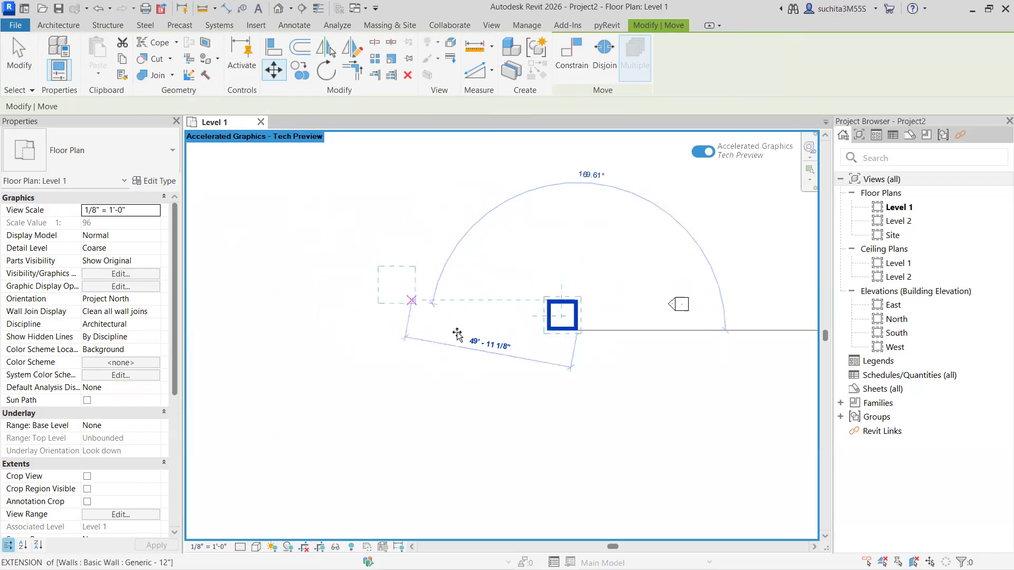
key("shift")
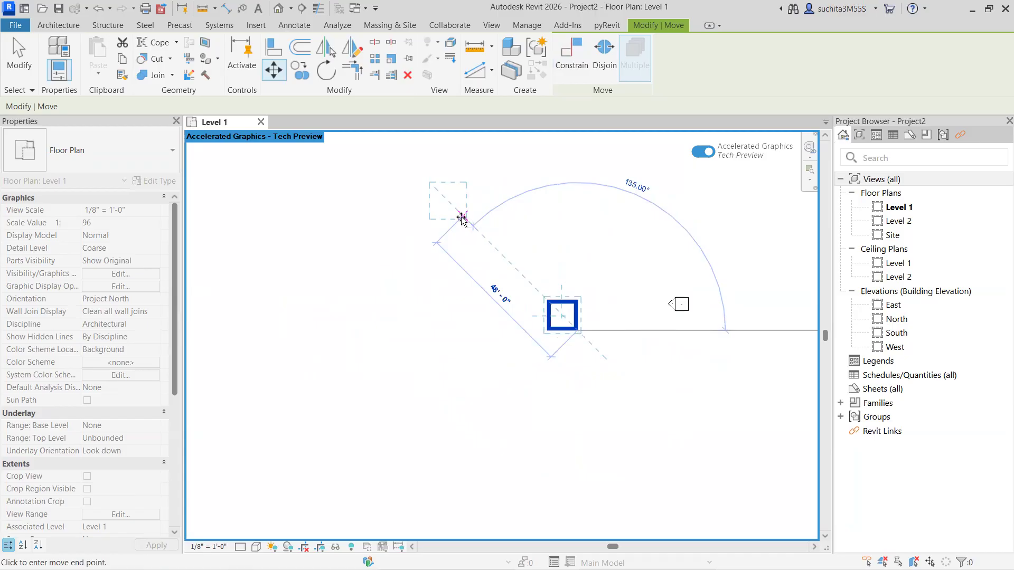
left_click(462, 217)
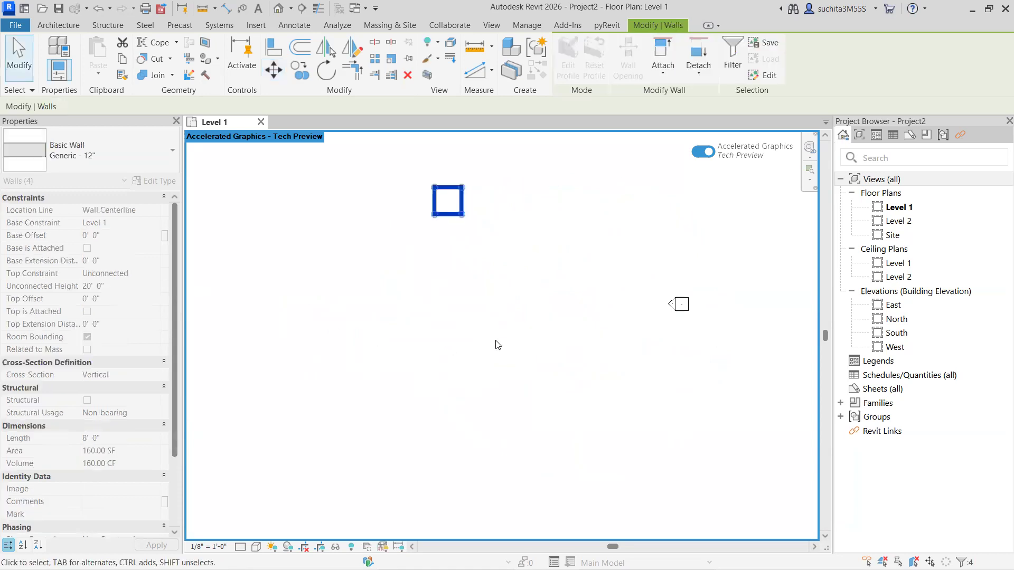
scroll(505, 347, "up", 2)
middle_click_drag(505, 347, 481, 405)
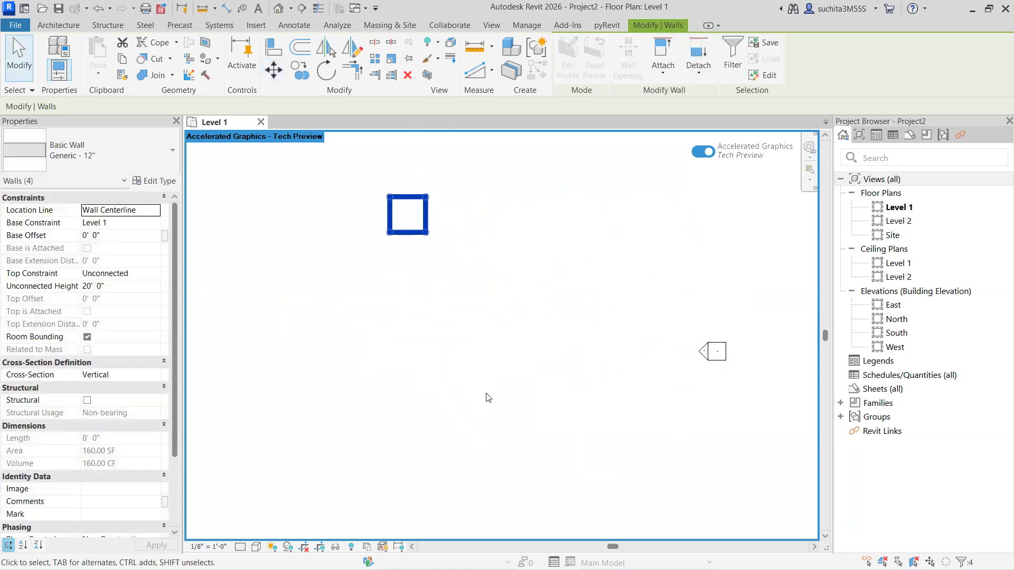
scroll(370, 264, "down", 1)
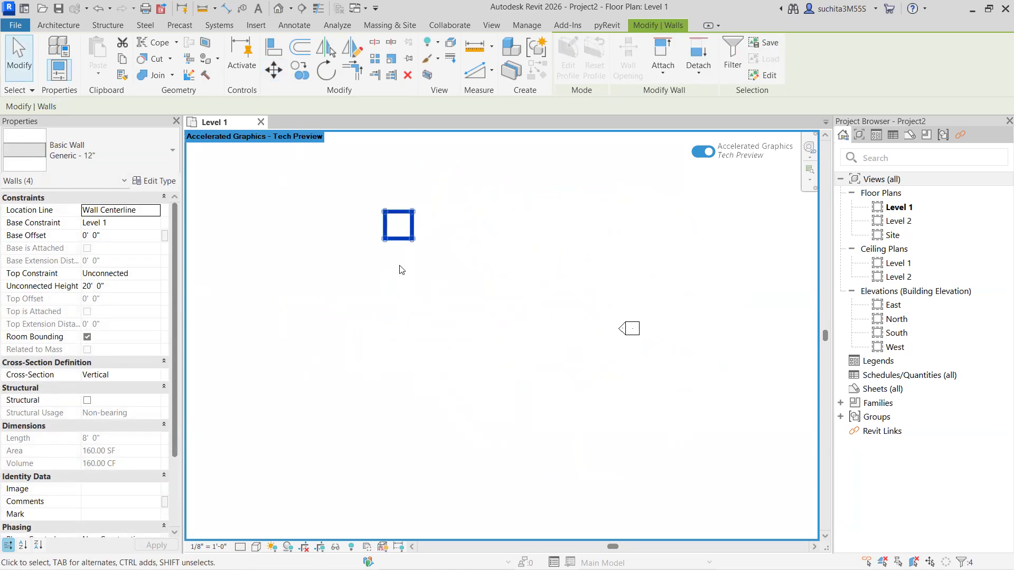
left_click(434, 247)
- Copy the square's four walls 44'-0" horizontally to the right with multiple placement, using the lower-right corner as the base point
scroll(412, 242, "up", 1)
middle_click_drag(412, 243, 447, 289)
left_click_drag(499, 239, 322, 324)
left_click(430, 271)
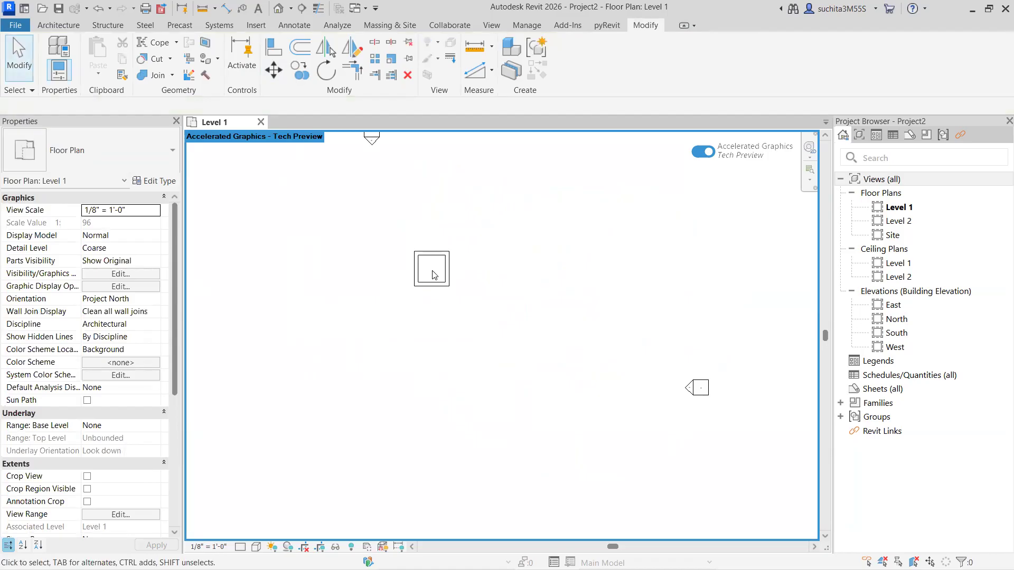
left_click_drag(521, 224, 402, 304)
left_click_drag(352, 339, 351, 362)
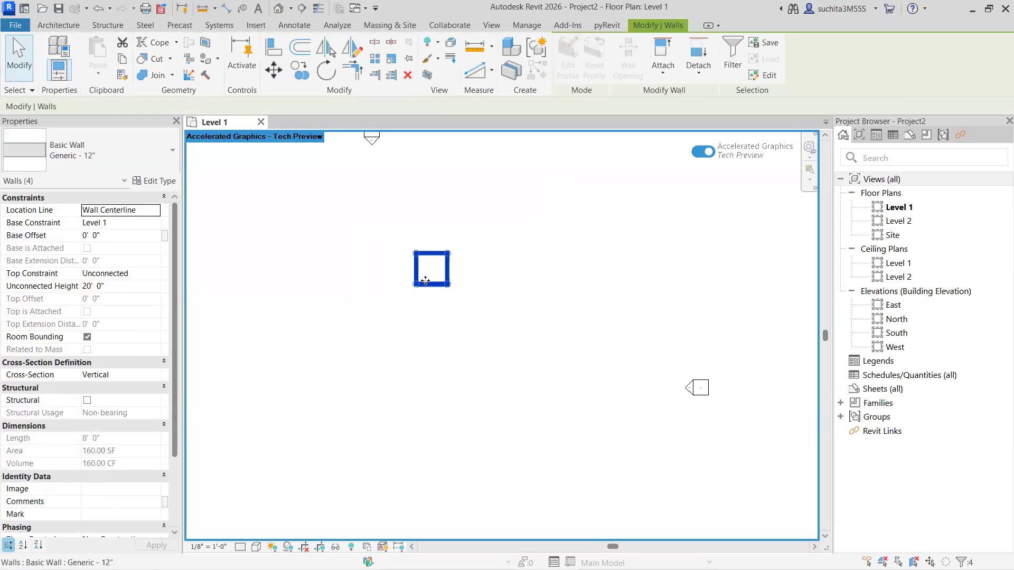
left_click(298, 70)
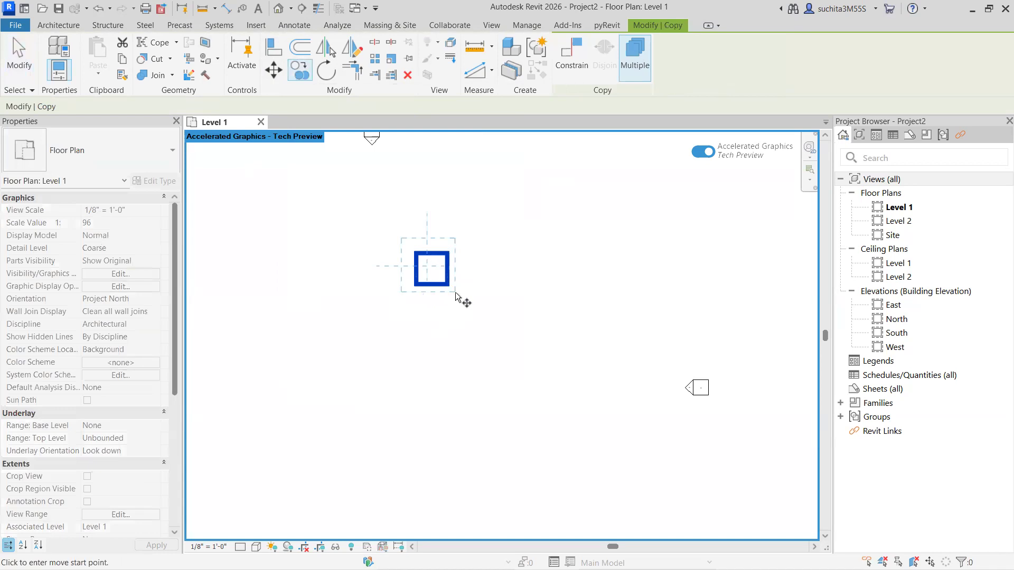
scroll(455, 292, "up", 2)
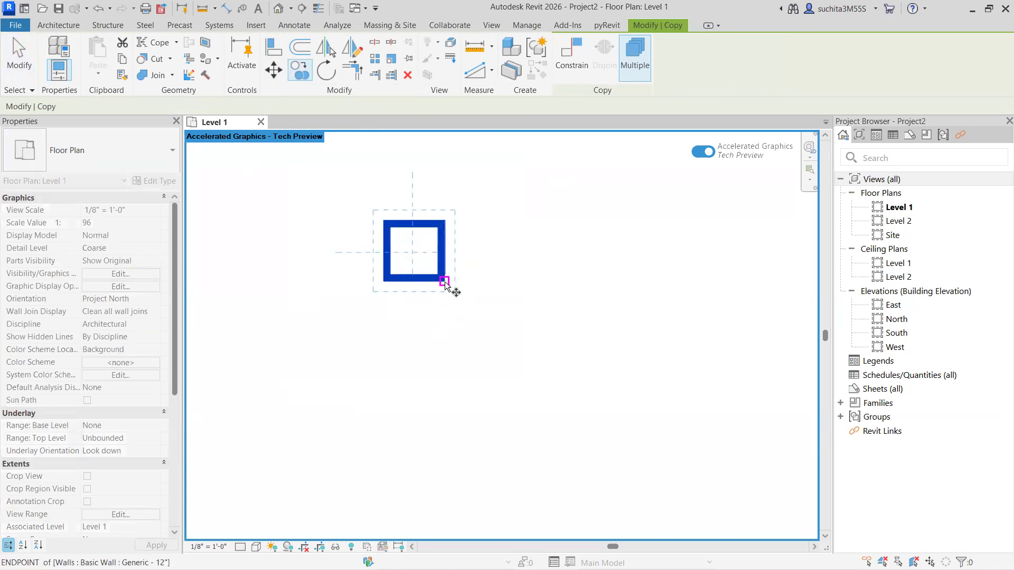
left_click(444, 285)
scroll(280, 295, "down", 4)
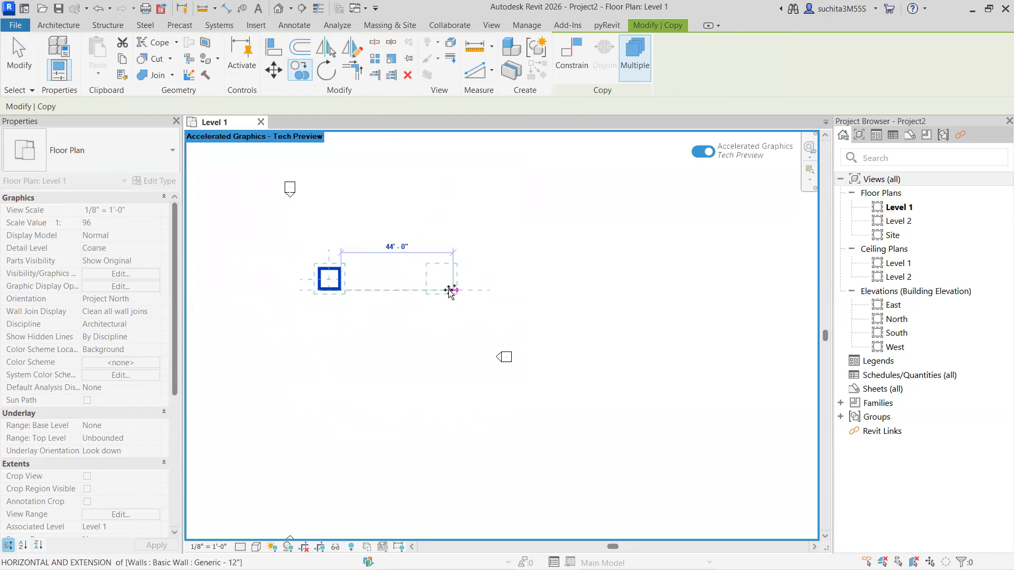
left_click(452, 290)
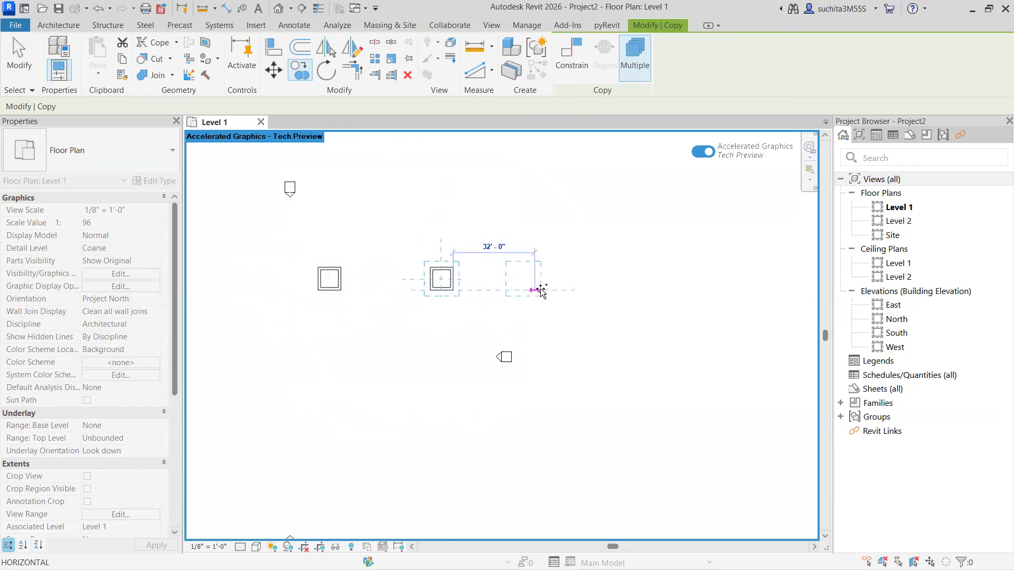
- Place three more copies of the square further right on the same horizontal line, about 40' apart
left_click(547, 290)
left_click(648, 290)
left_click(748, 290)
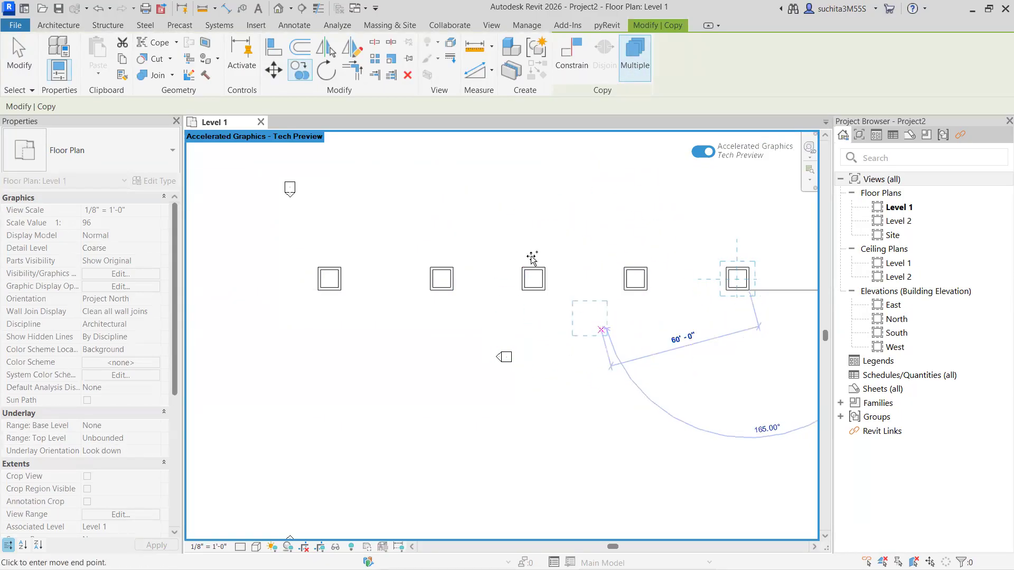
- Try the Constrain option on the next copy to limit its direction, and turn it back off
key("shift")
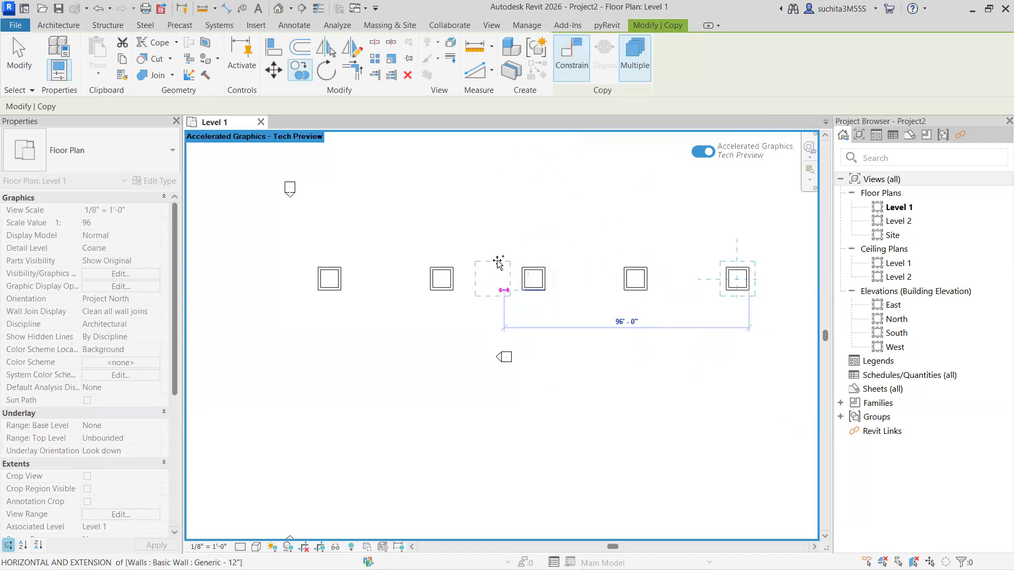
scroll(500, 246, "down", 1)
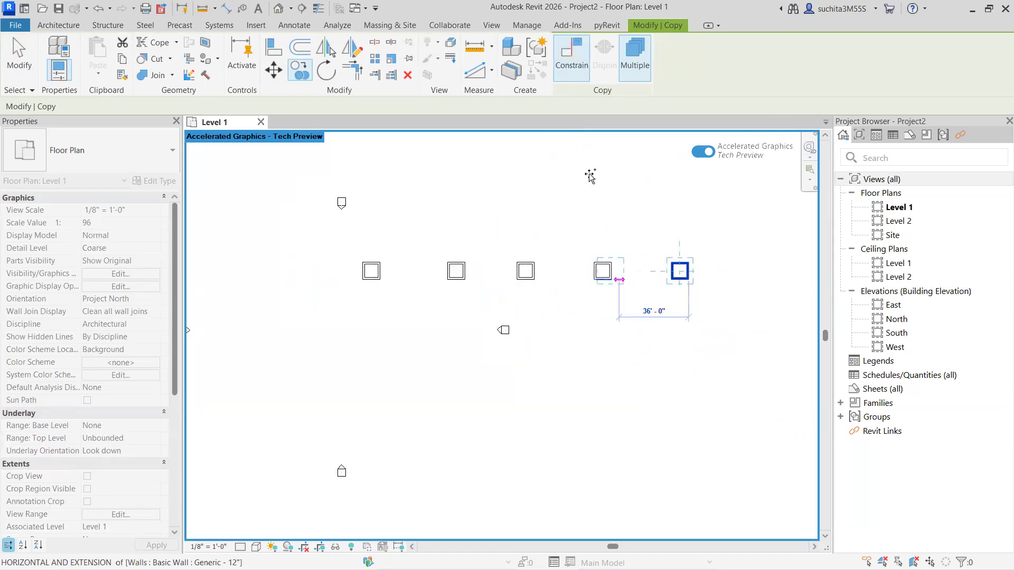
scroll(607, 362, "down", 1)
scroll(607, 362, "down", 2)
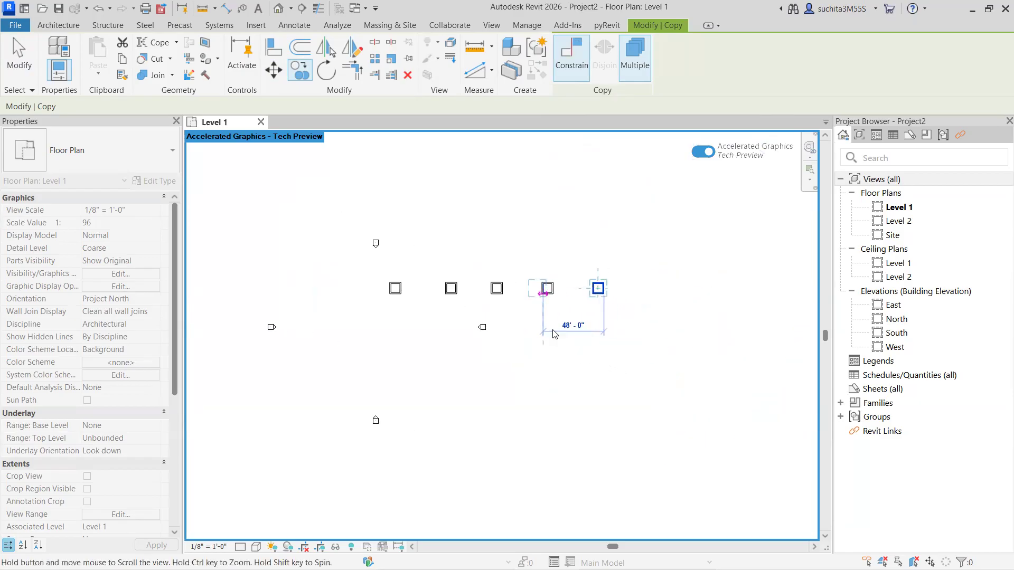
scroll(576, 330, "up", 1)
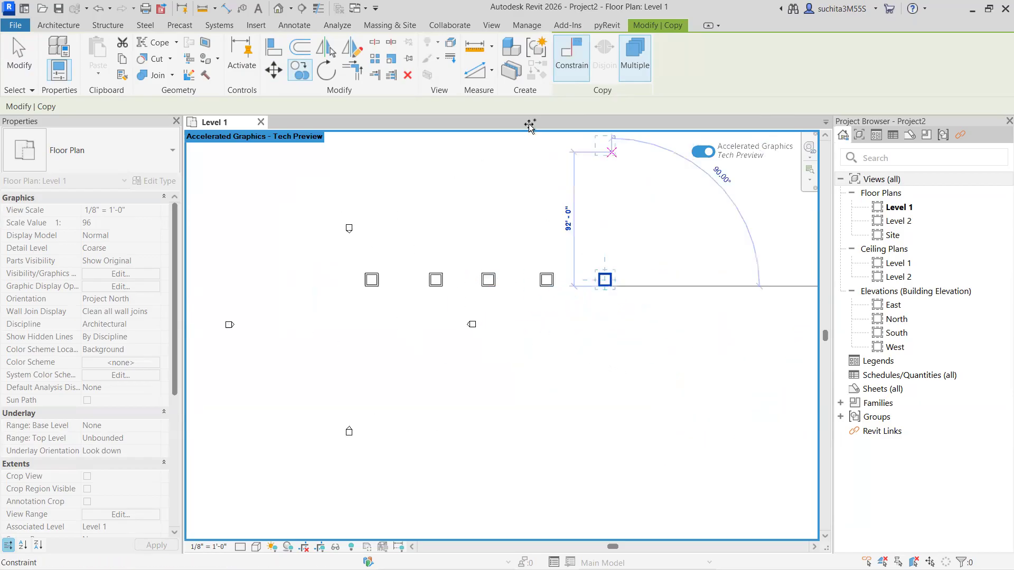
left_click(568, 67)
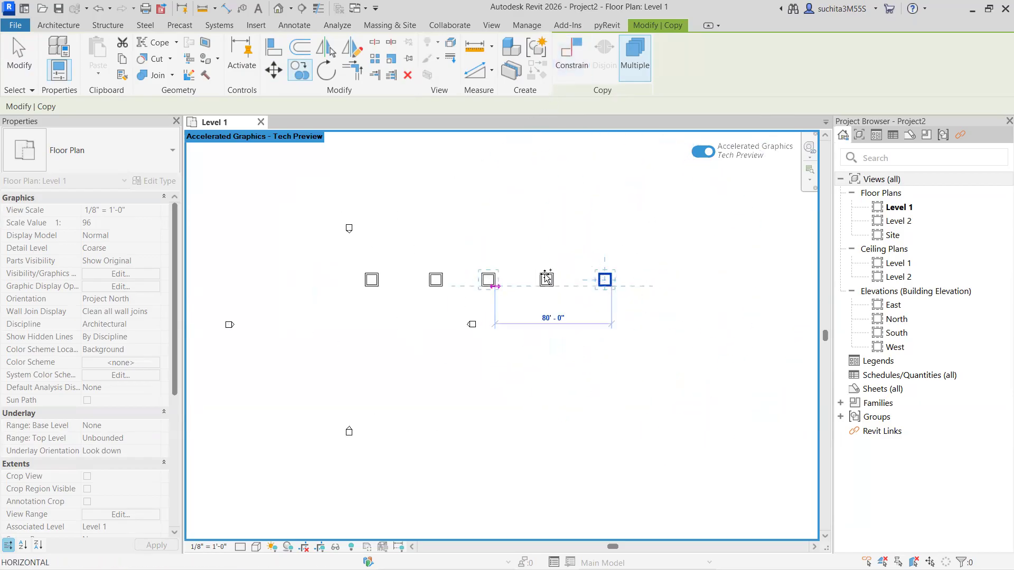
- Place three more copies freely: one above the row, one 40'-0" to its right and one 76'-0" below that
left_click(583, 209)
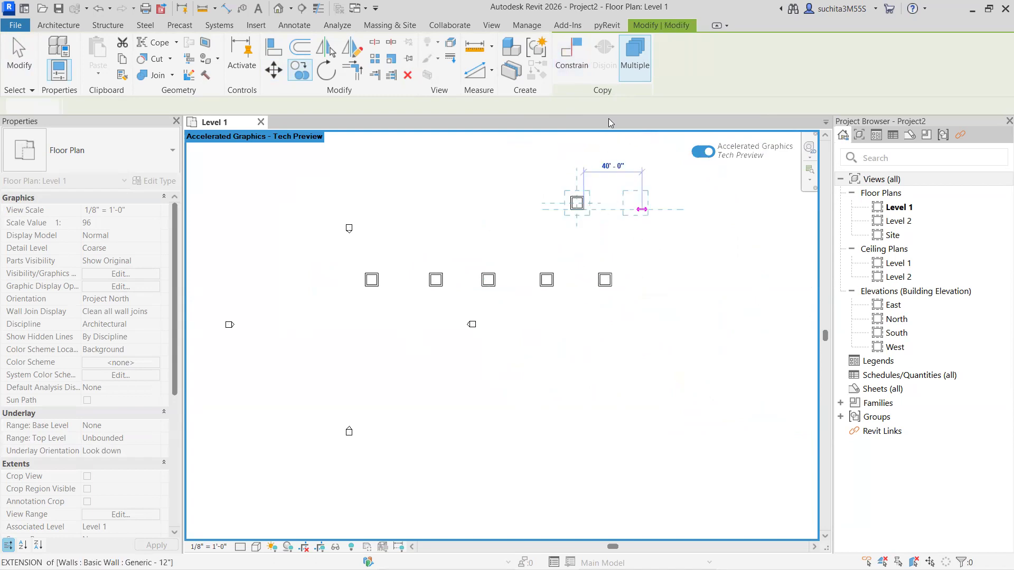
left_click(642, 209)
left_click(642, 321)
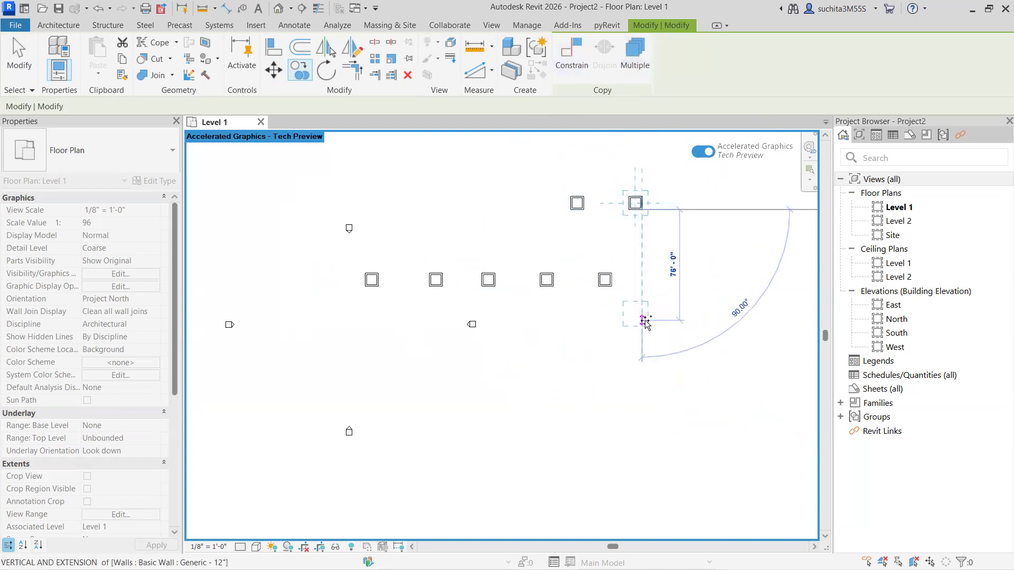
key("Escape")
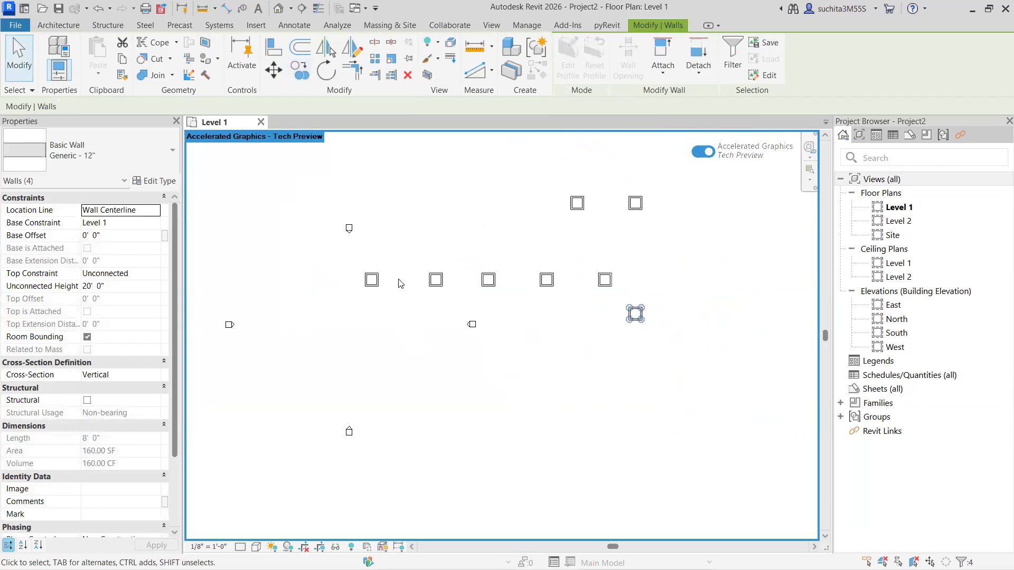
- Delete the six copied squares in the row and above it, keeping the original and the lowest copy
scroll(524, 291, "up", 1)
middle_click_drag(529, 309, 493, 382)
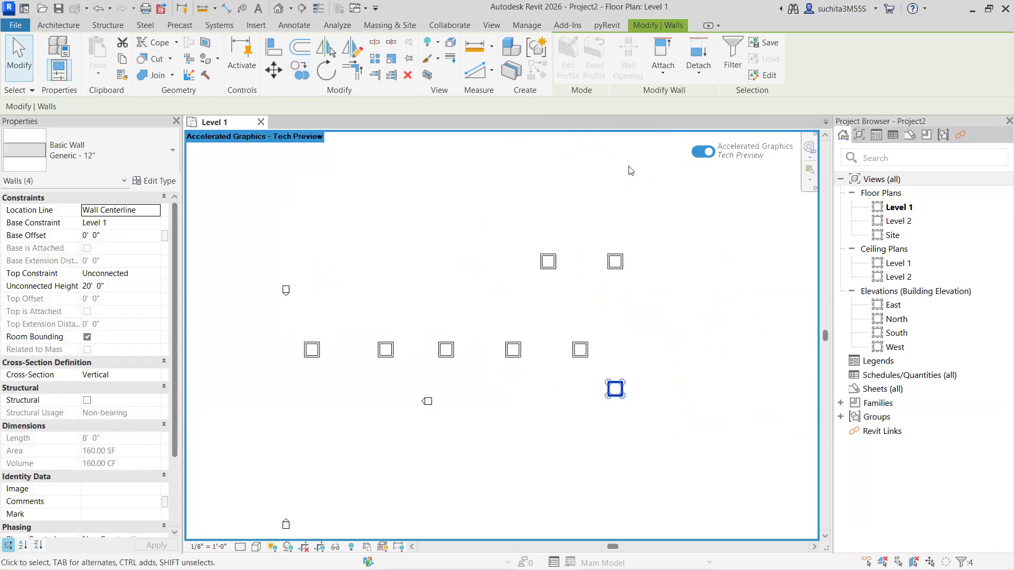
scroll(677, 259, "down", 1)
left_click_drag(683, 242, 391, 363)
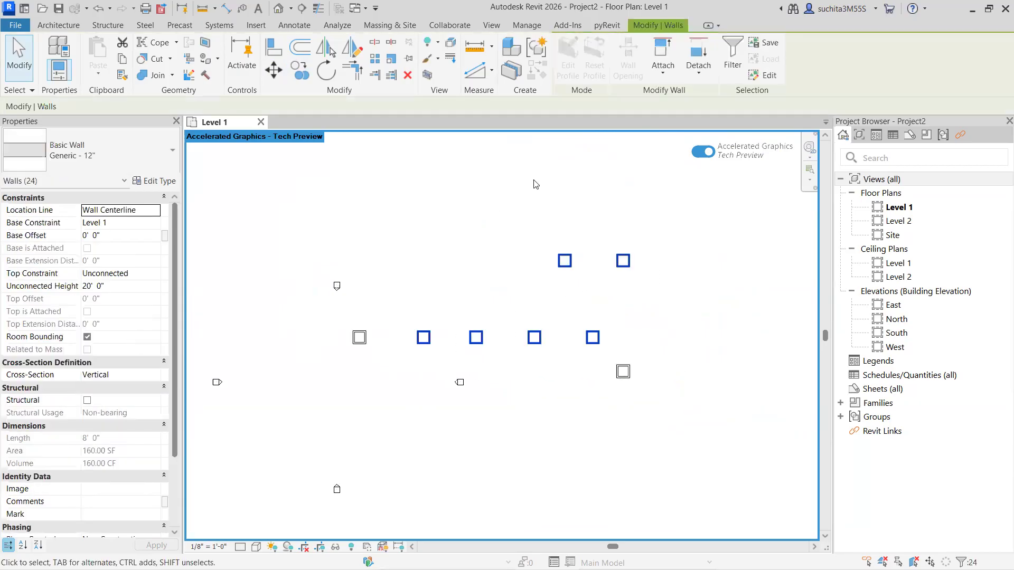
left_click(408, 75)
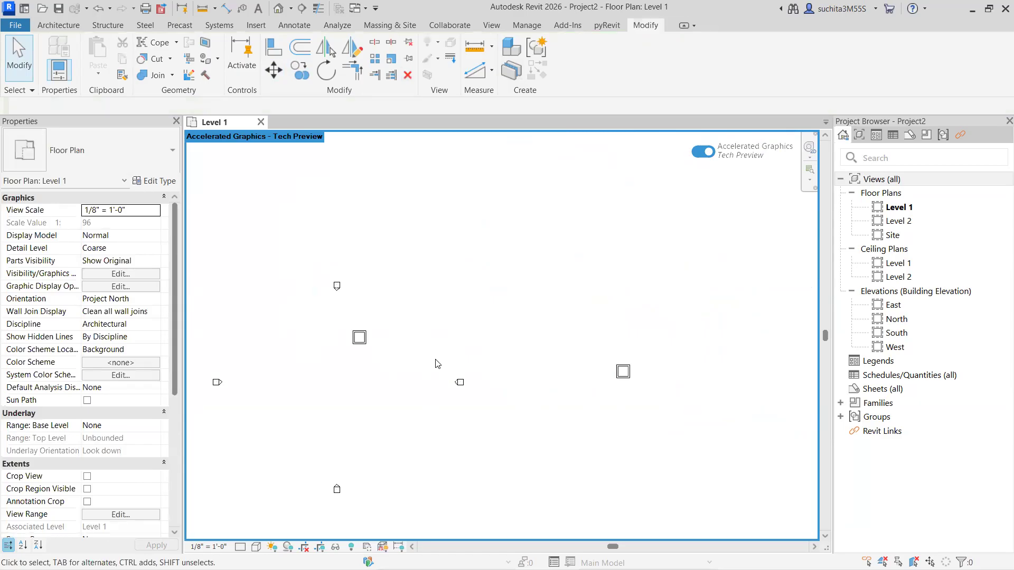
- Delete the remaining copied square at the far right
scroll(436, 360, "down", 1)
left_click(596, 369)
left_click(407, 75)
- Mirror a copy of the original square downward, picking its bottom wall as the mirror axis
middle_click_drag(625, 299, 793, 263)
scroll(530, 308, "up", 1)
middle_click_drag(526, 342, 518, 319)
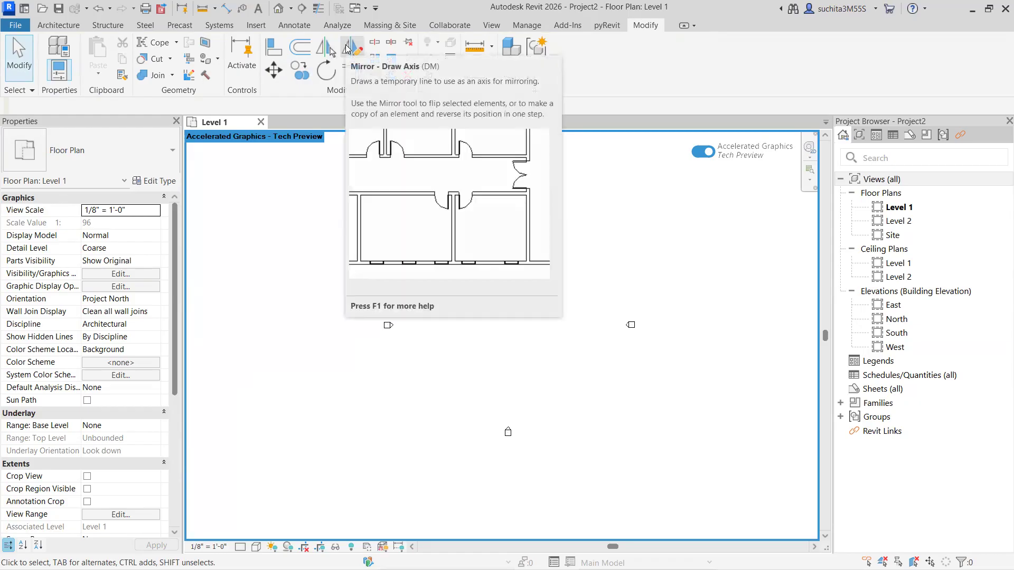
scroll(538, 301, "up", 2)
middle_click_drag(538, 300, 460, 338)
left_click_drag(515, 263, 357, 312)
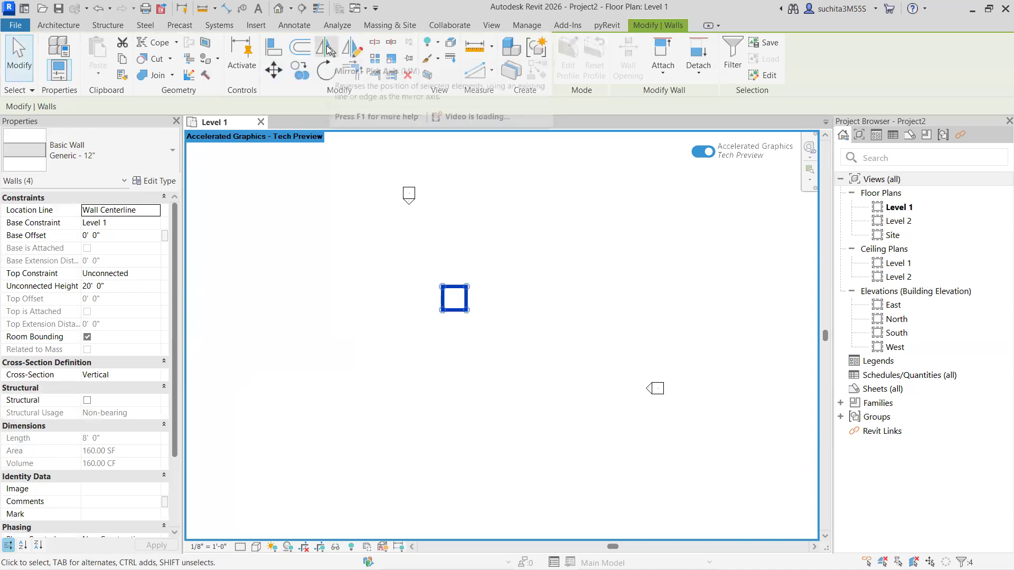
left_click(328, 49)
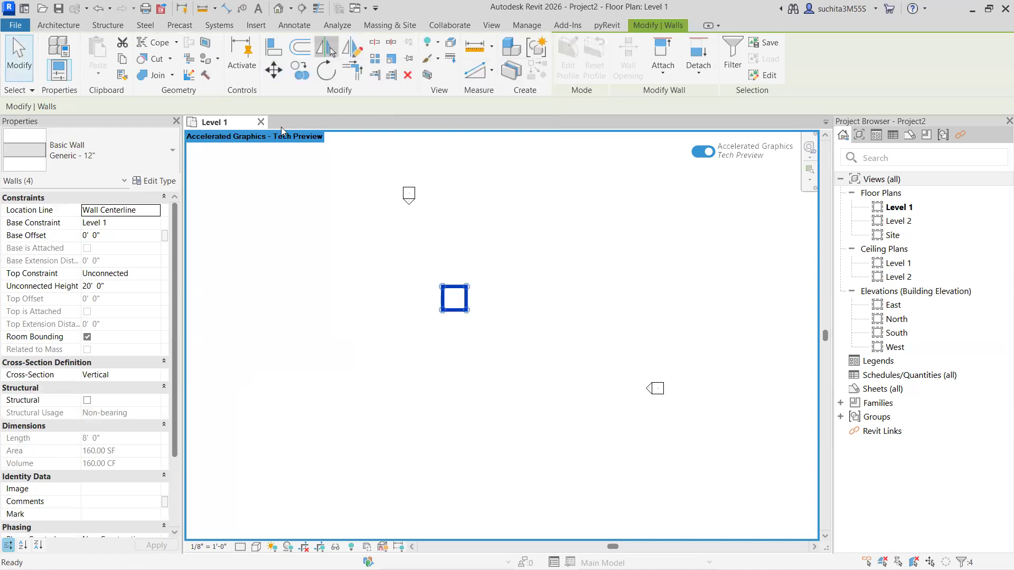
scroll(494, 322, "up", 2)
scroll(473, 311, "up", 1)
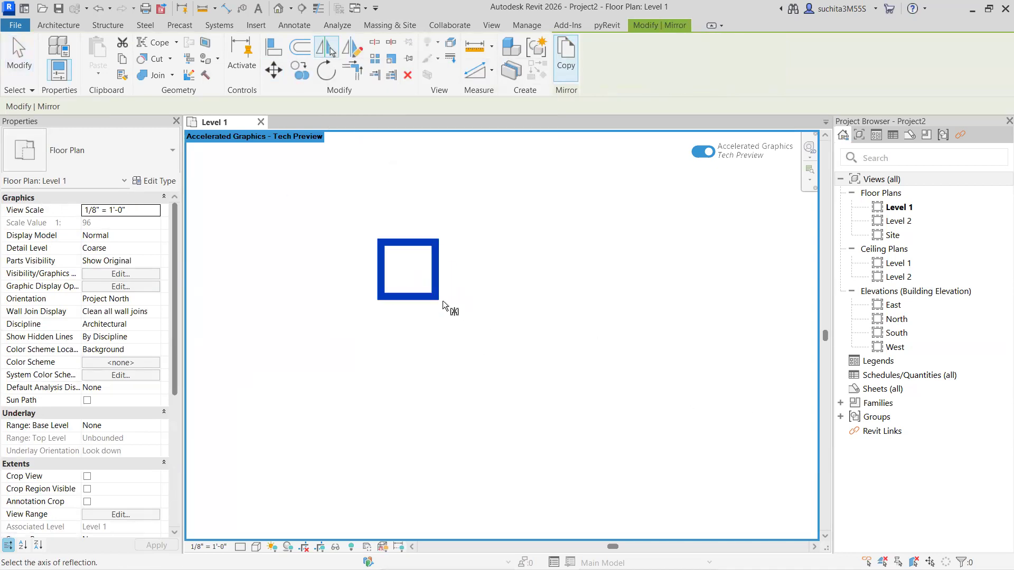
scroll(441, 299, "up", 1)
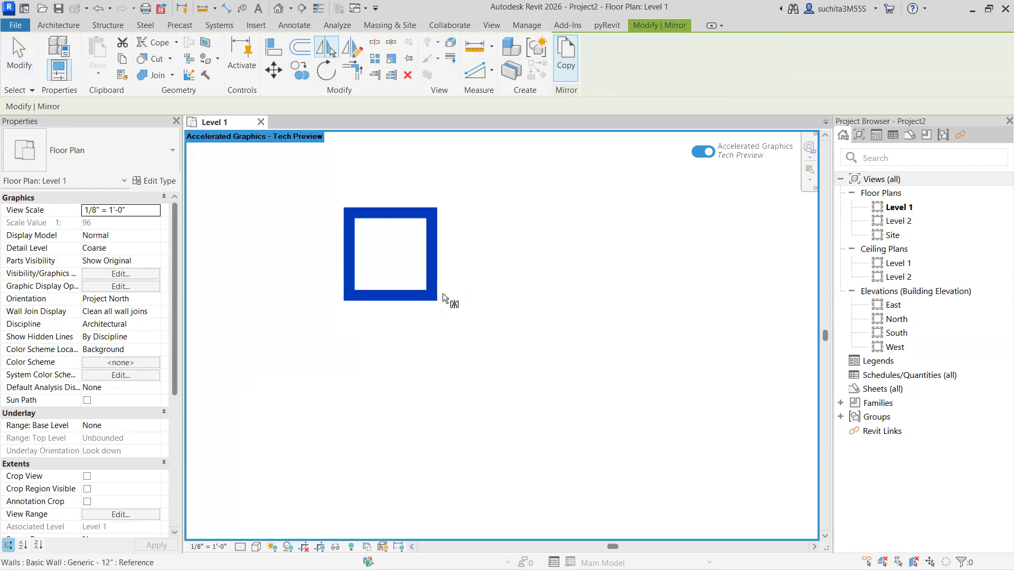
left_click(436, 296)
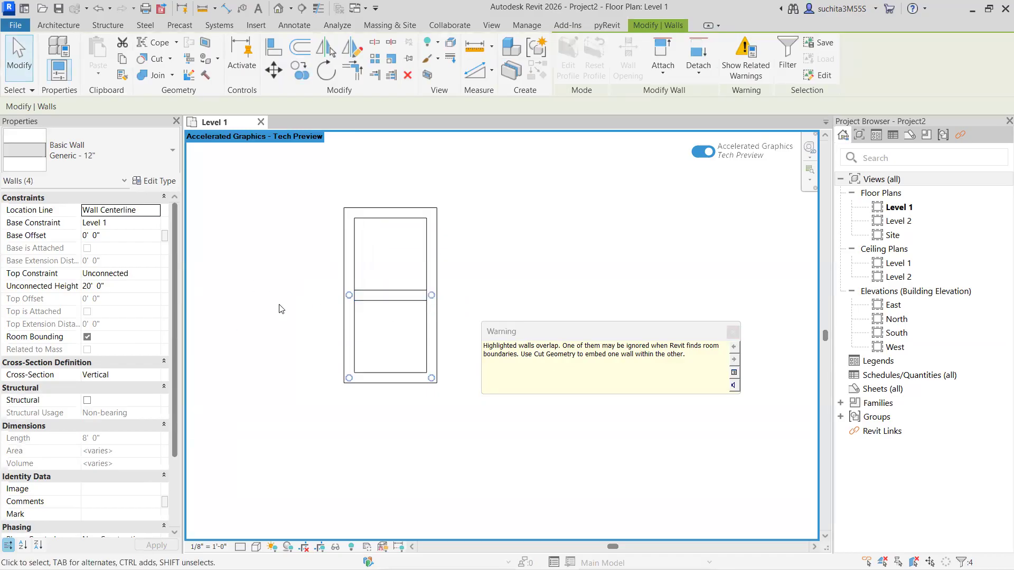
- Nudge the mirrored walls down and back up in small increments relative to the original square
key("Down")
key("Down")
key("Down")
key("Down")
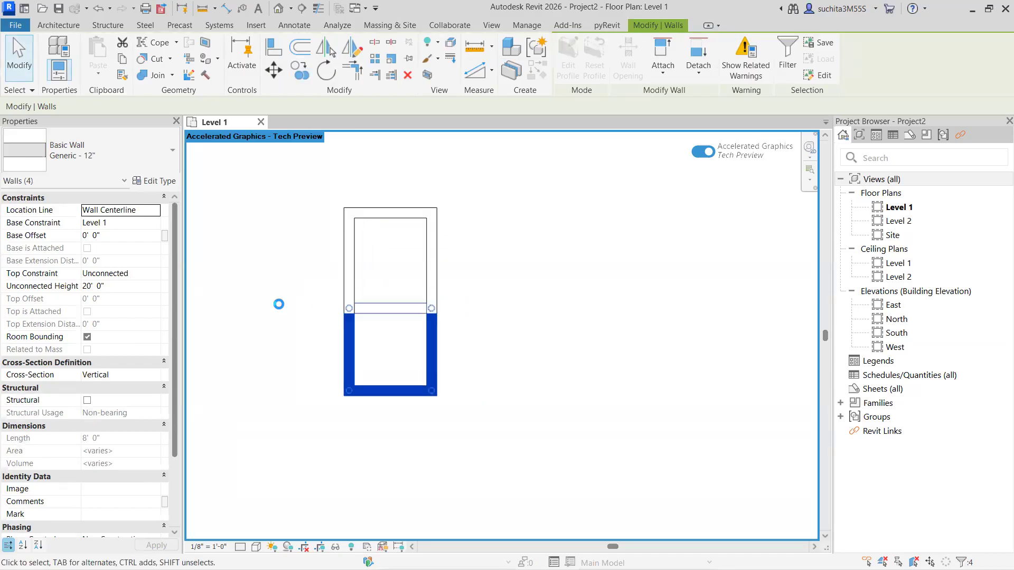
key("Up")
key("Up")
key("Up")
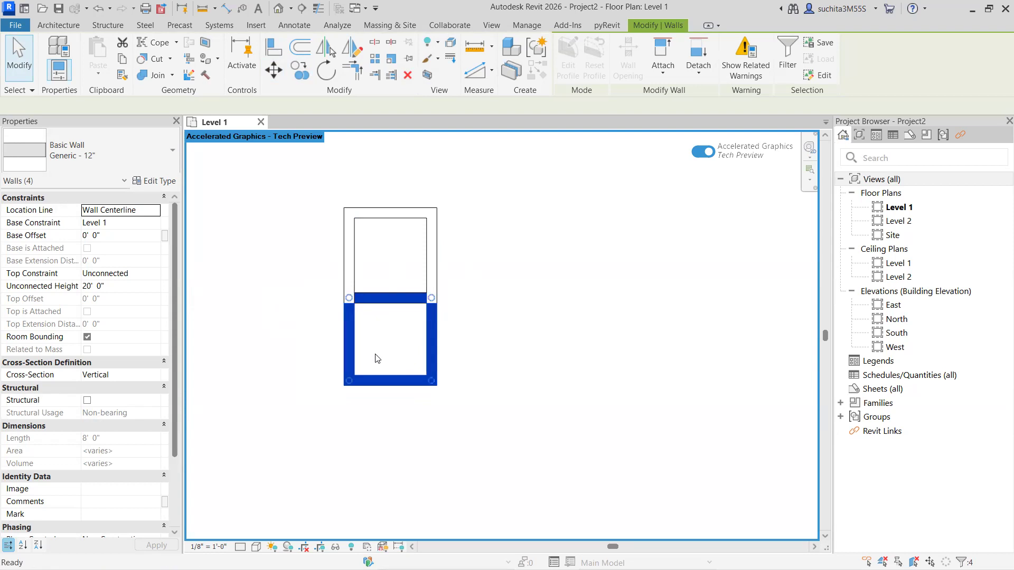
- Undo the nudges, the mirrored copy and the deletion of the far-right square
key("ctrl+z")
key("ctrl+z")
key("ctrl+z")
key("ctrl+z")
key("ctrl+z")
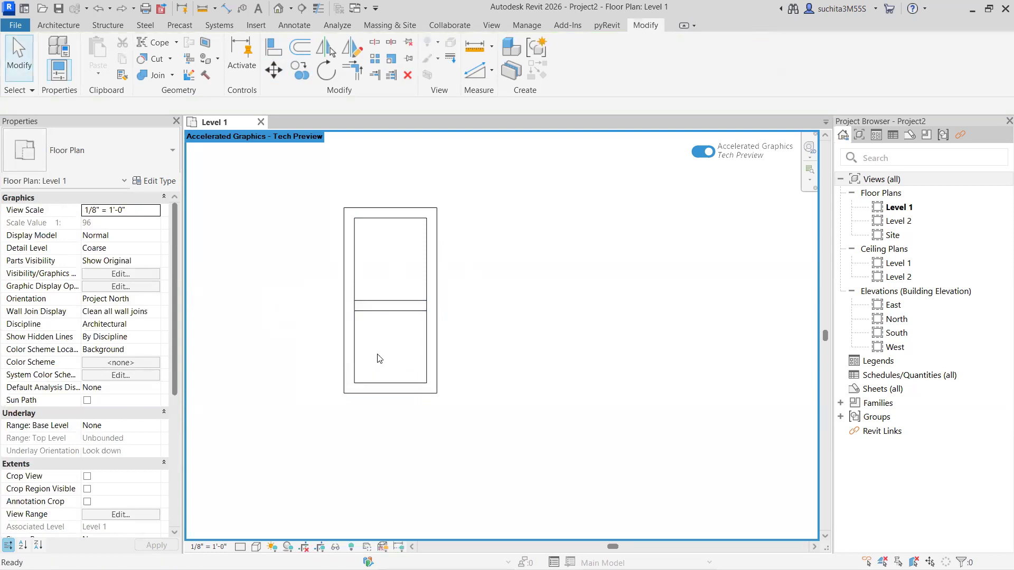
key("ctrl+z")
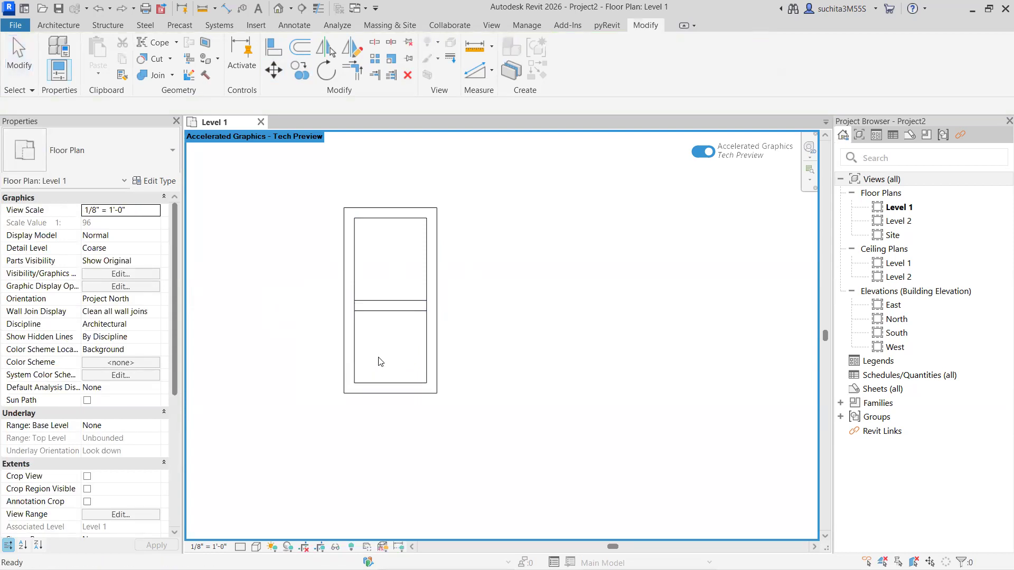
key("ctrl+z")
key("ctrl+z")
key("ctrl+z")
key("ctrl+z")
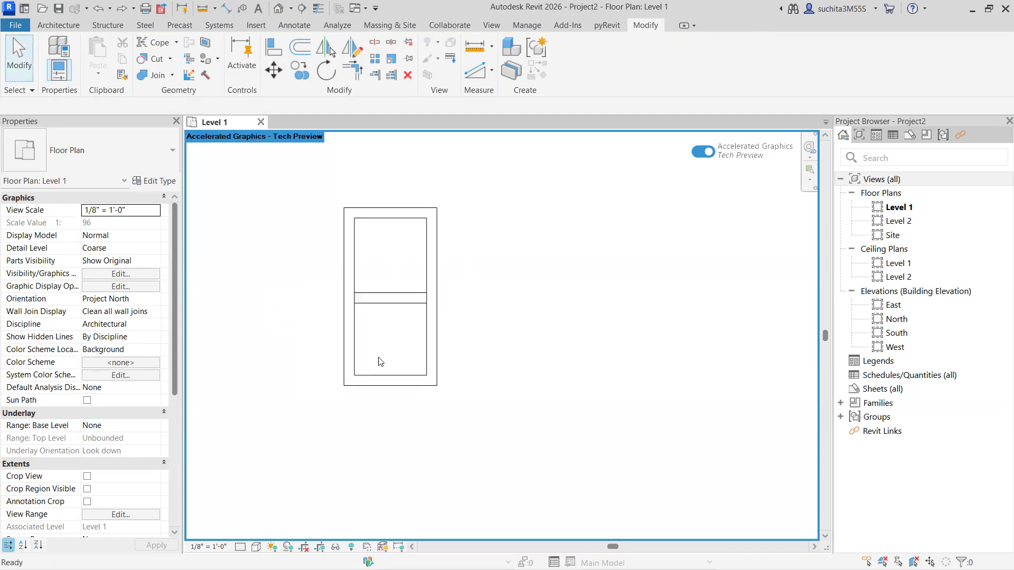
- Mirror a copy of the original four-wall square to its right across a drawn vertical axis
scroll(374, 361, "up", 5)
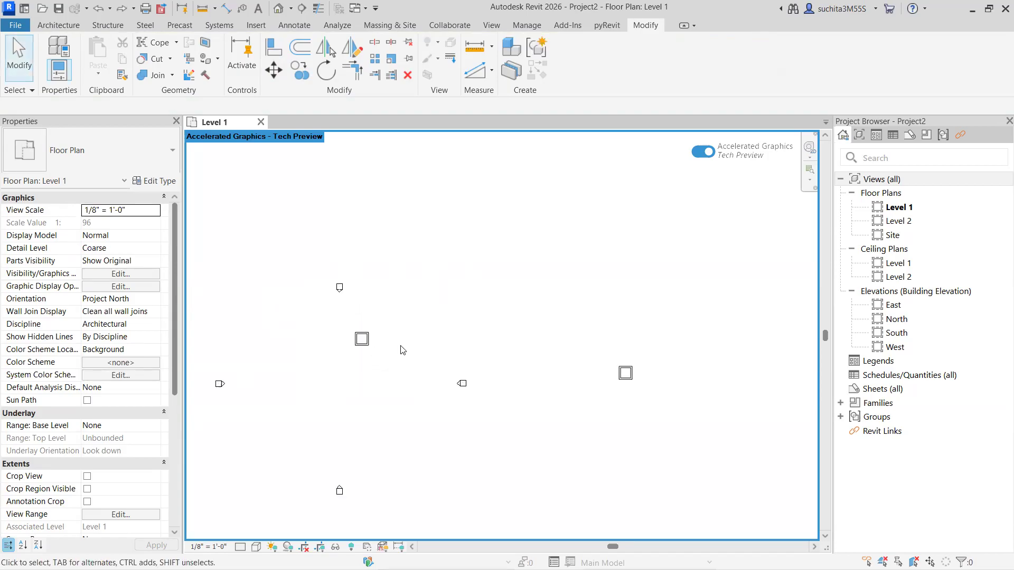
left_click_drag(433, 268, 326, 346)
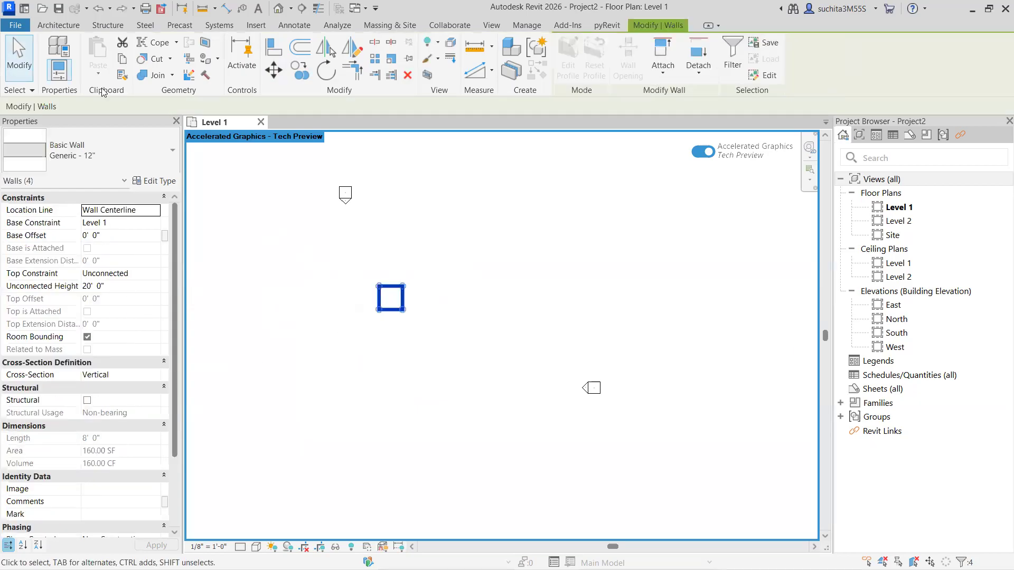
left_click(349, 53)
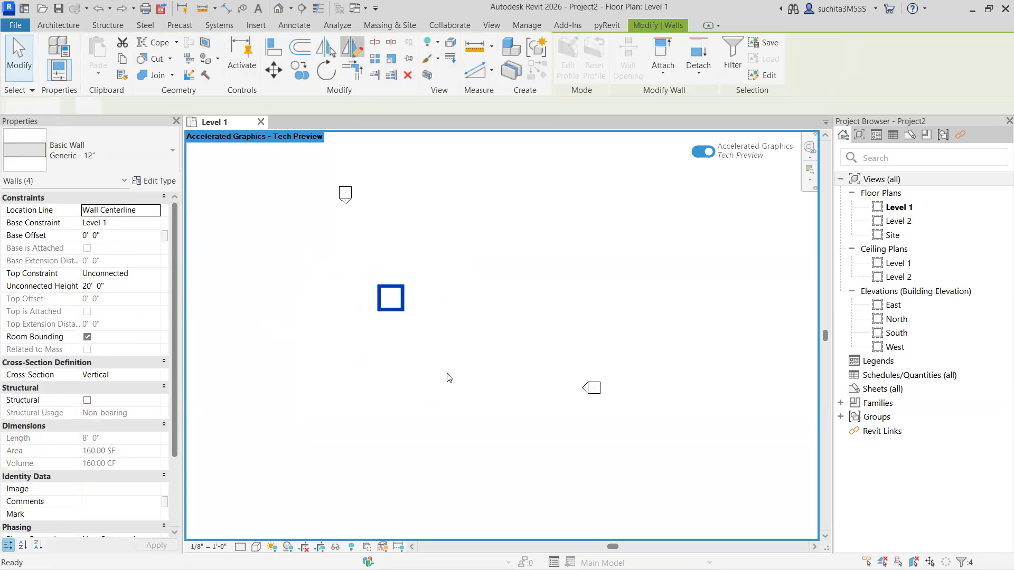
scroll(417, 288, "up", 3)
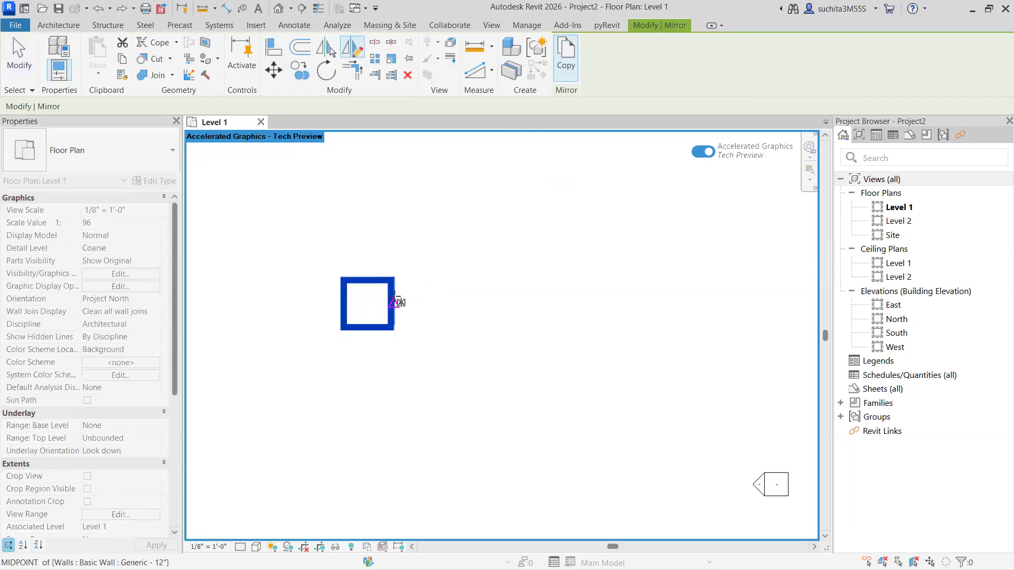
scroll(416, 275, "up", 2)
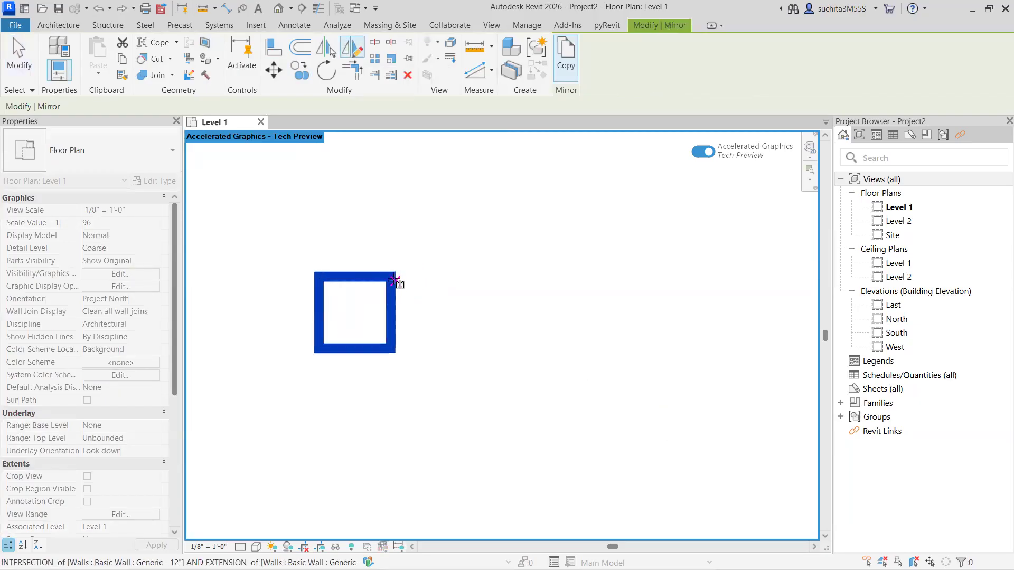
left_click(438, 272)
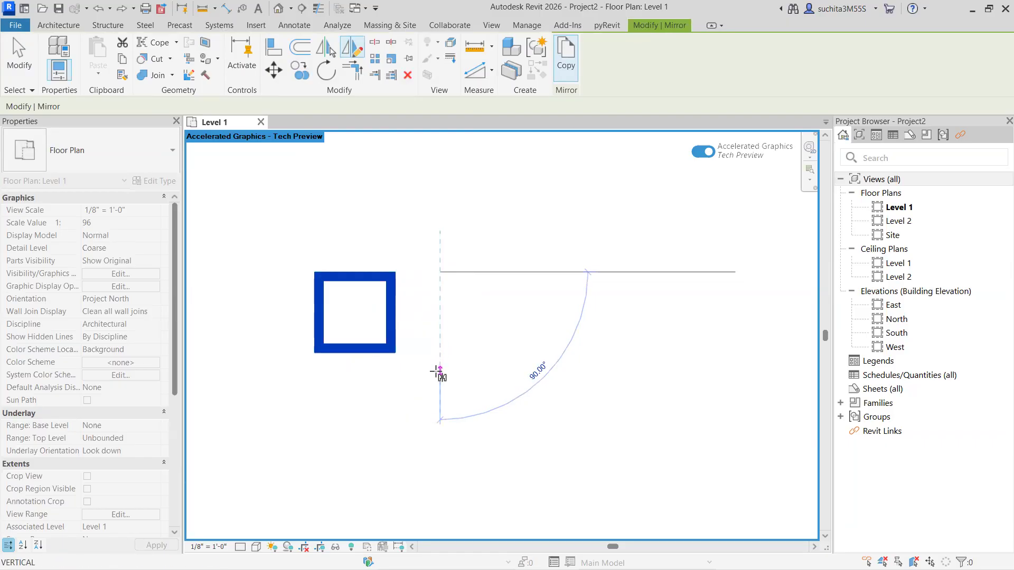
left_click(439, 372)
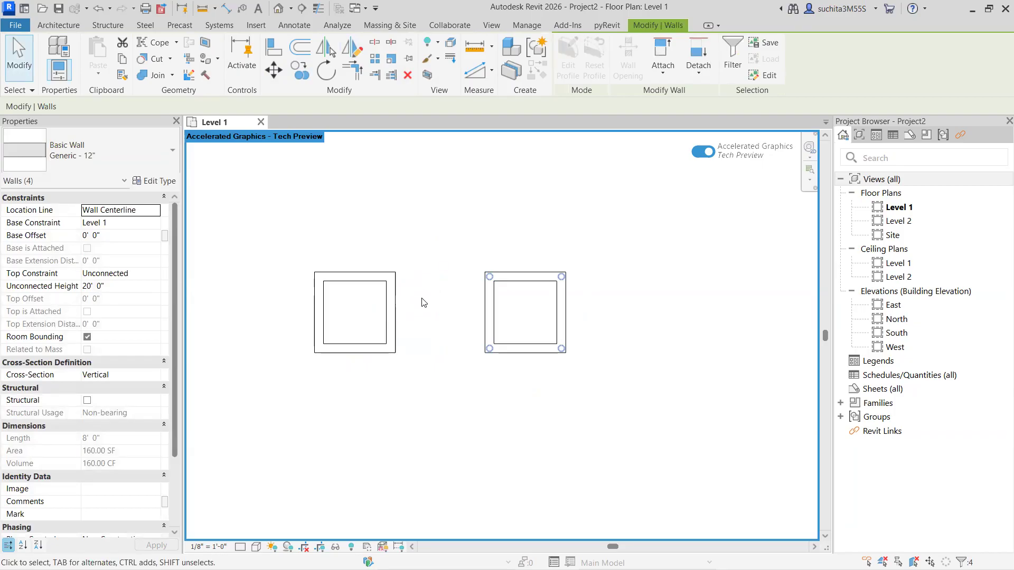
middle_click_drag(492, 355, 539, 324)
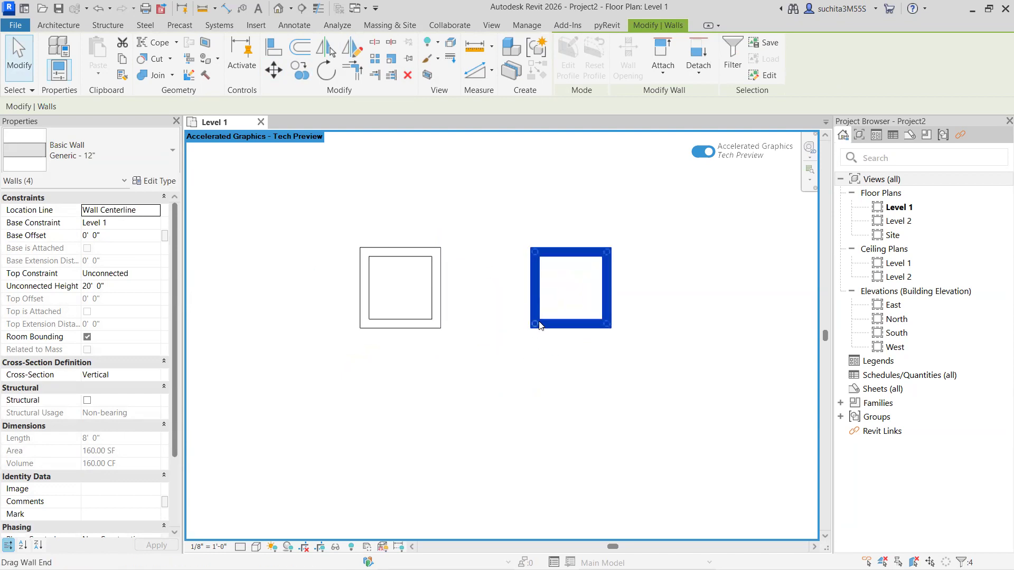
left_click(523, 319)
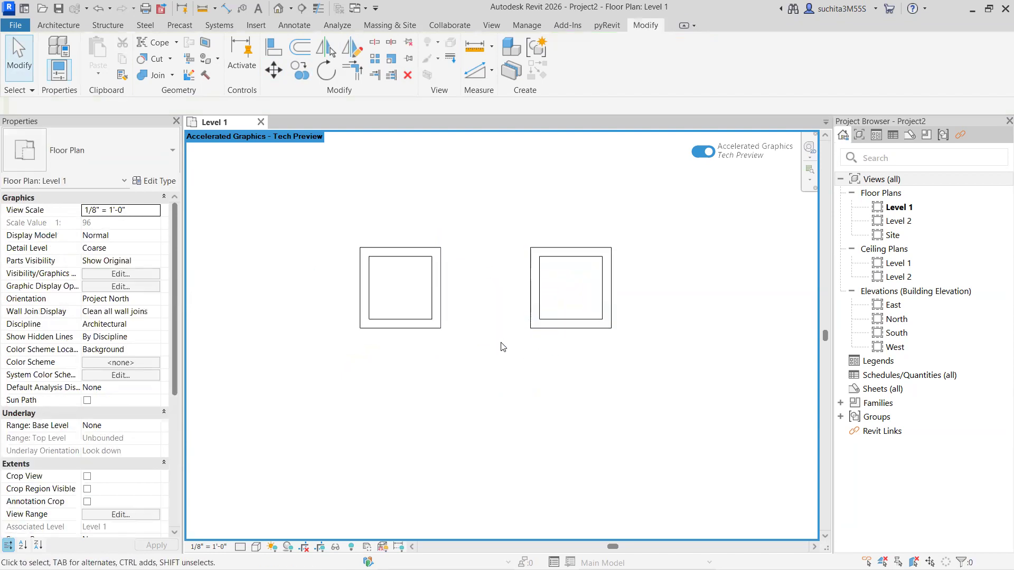
scroll(479, 315, "down", 3)
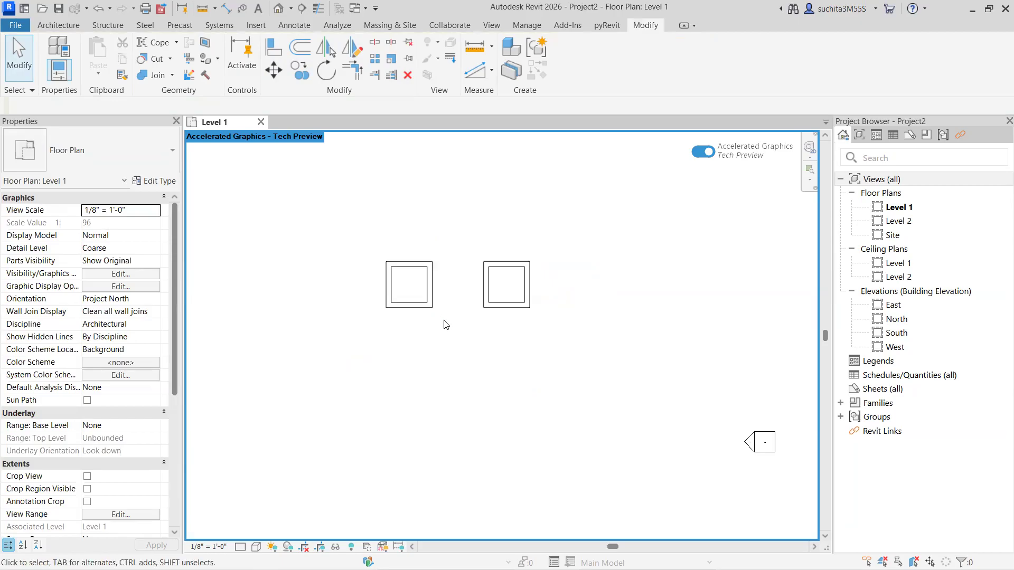
- Rotate the mirrored square 45° clockwise about the midpoint of its bottom wall
left_click_drag(427, 257, 348, 343)
left_click_drag(573, 236, 472, 341)
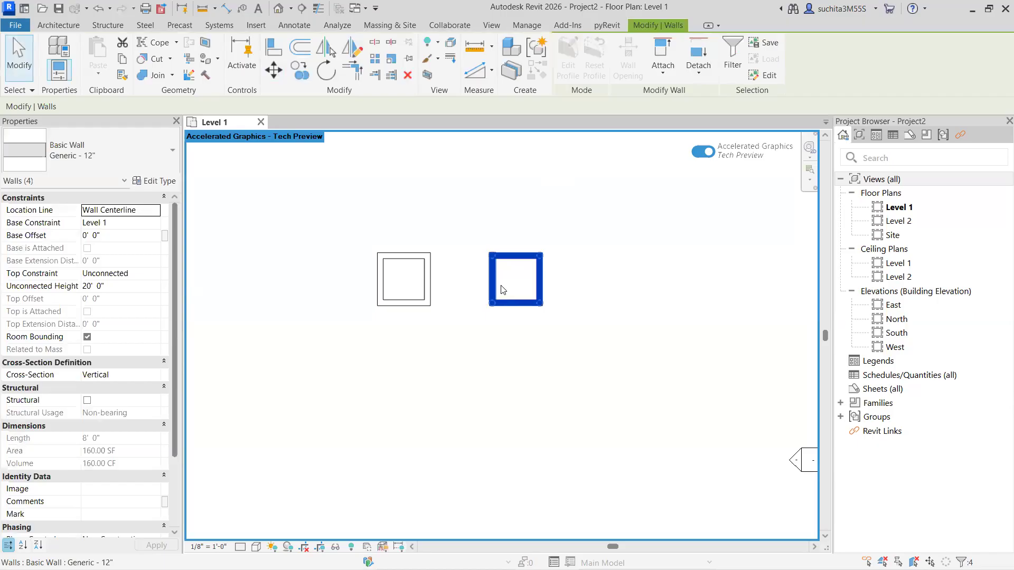
key("Escape")
scroll(546, 287, "down", 1)
scroll(545, 287, "up", 1)
middle_click_drag(538, 288, 486, 281)
left_click_drag(535, 235, 402, 331)
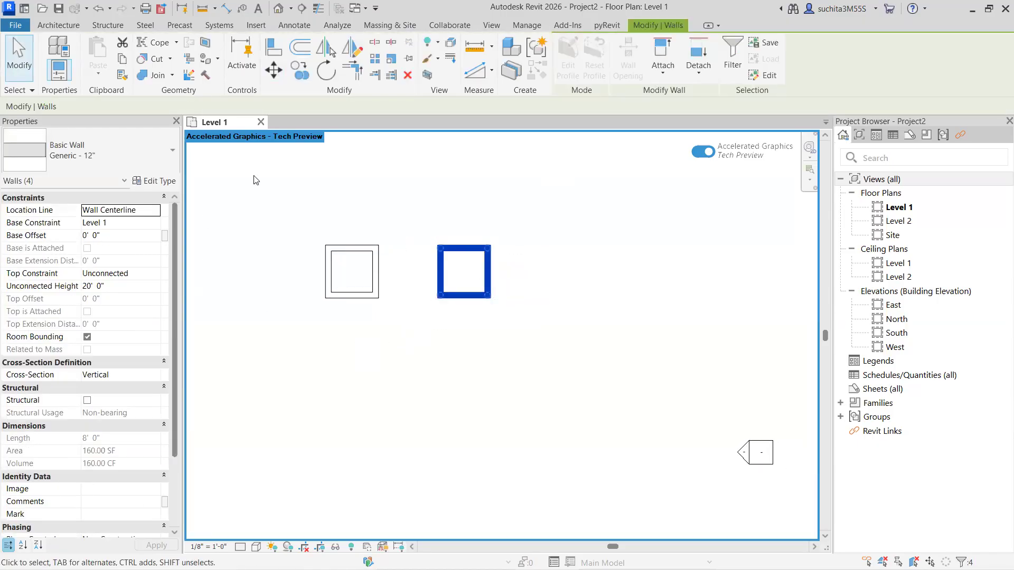
left_click(325, 70)
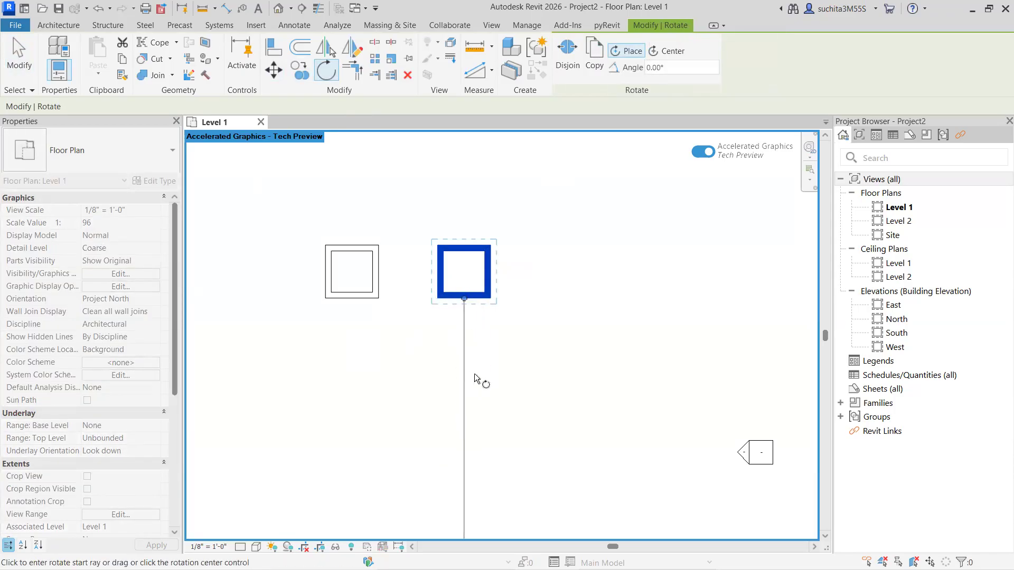
left_click(462, 381)
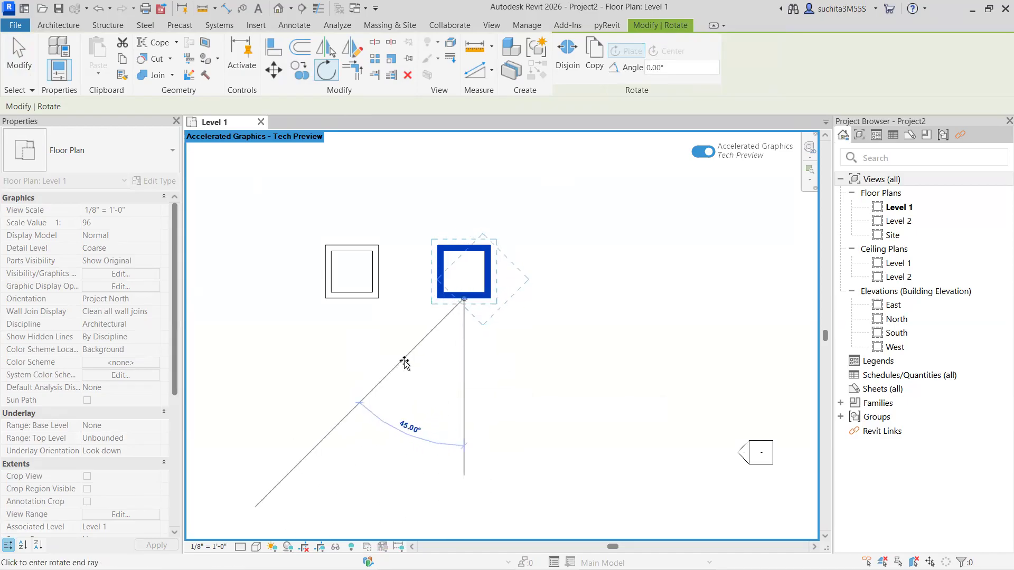
left_click(404, 363)
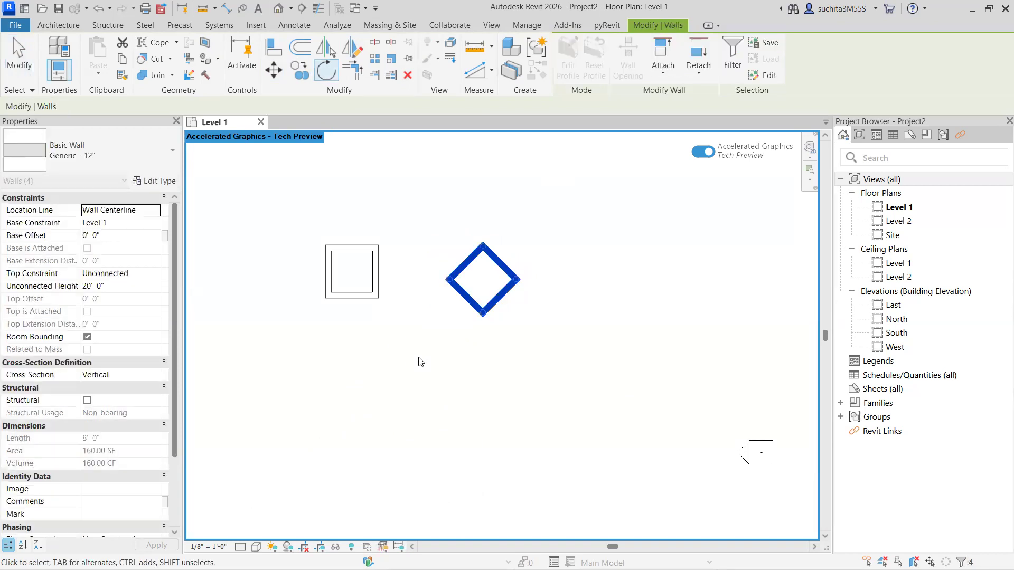
scroll(450, 328, "down", 2)
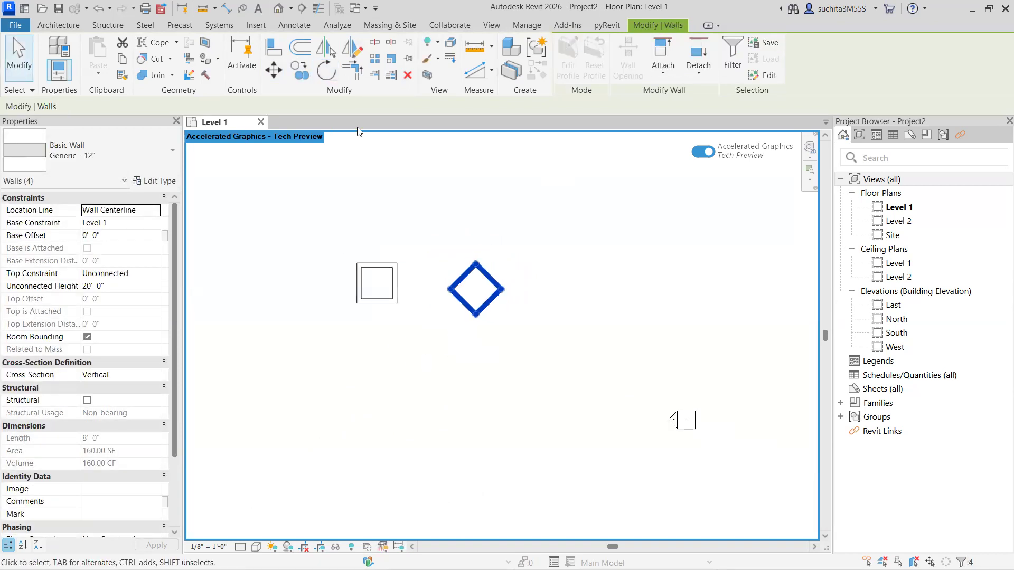
- Rotate the diamond-oriented square by 145° about its rightmost corner
left_click(326, 70)
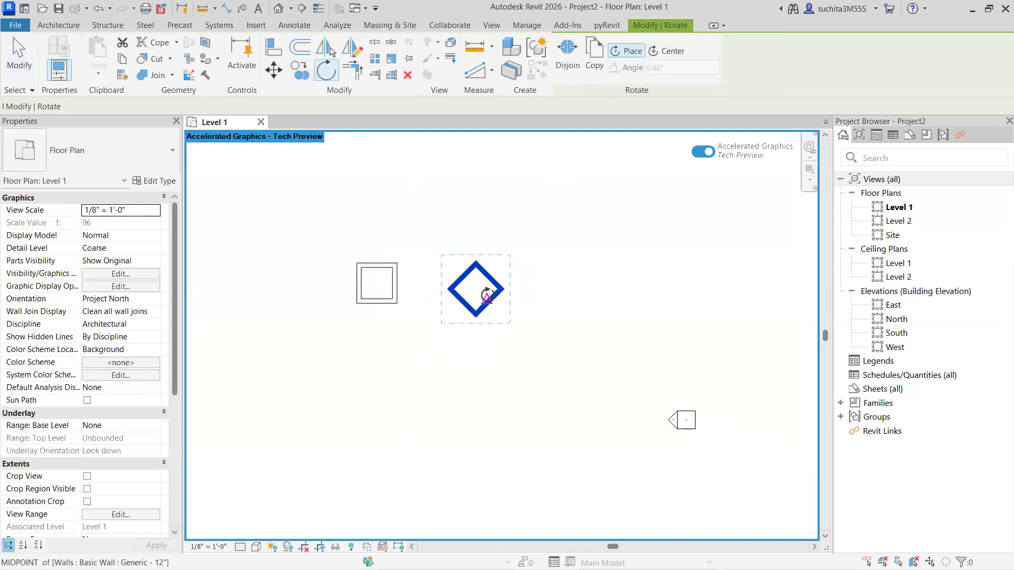
left_click_drag(478, 284, 504, 288)
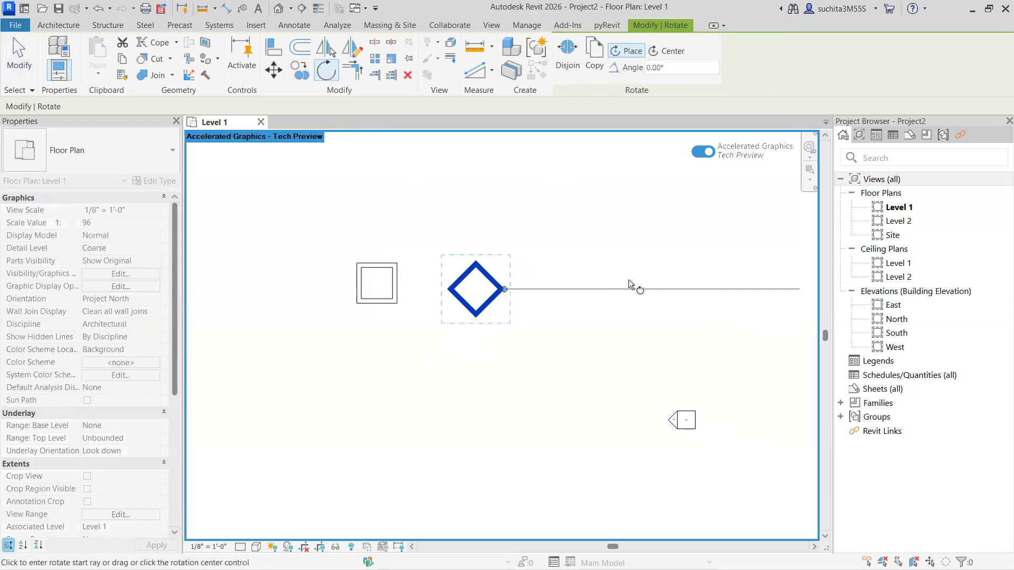
left_click(588, 214)
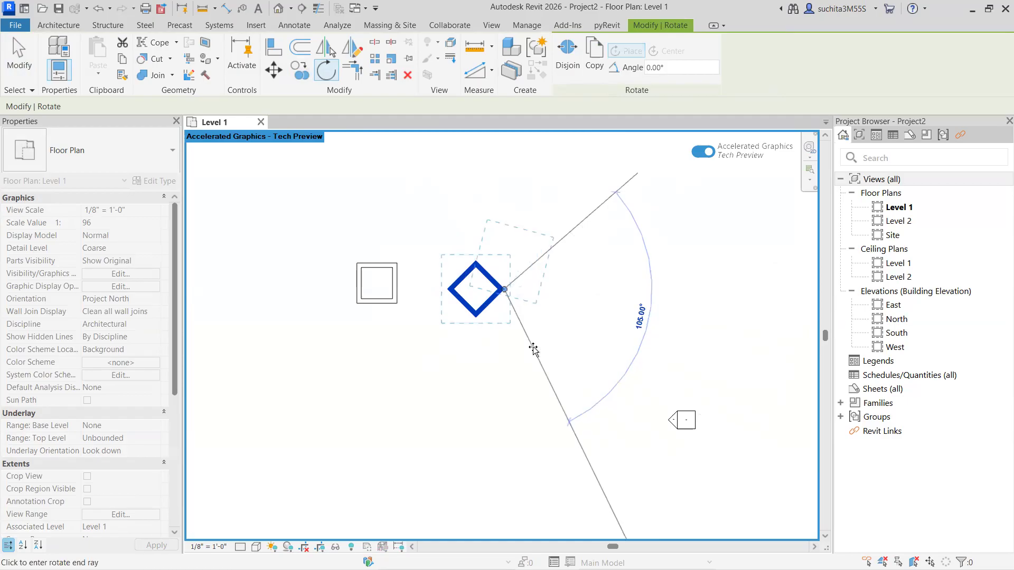
type("145")
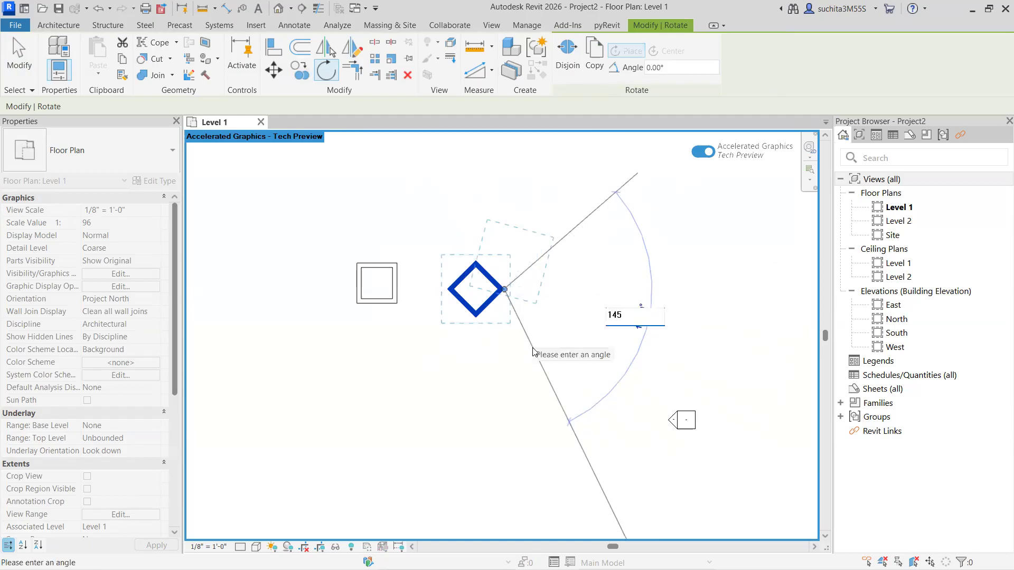
key("Return")
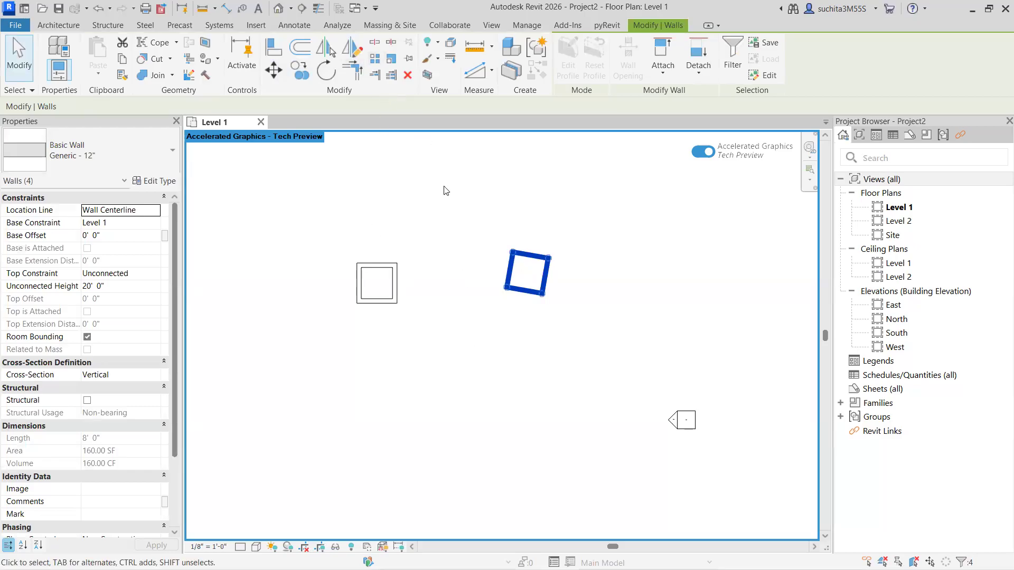
scroll(458, 285, "up", 2)
scroll(373, 230, "down", 2)
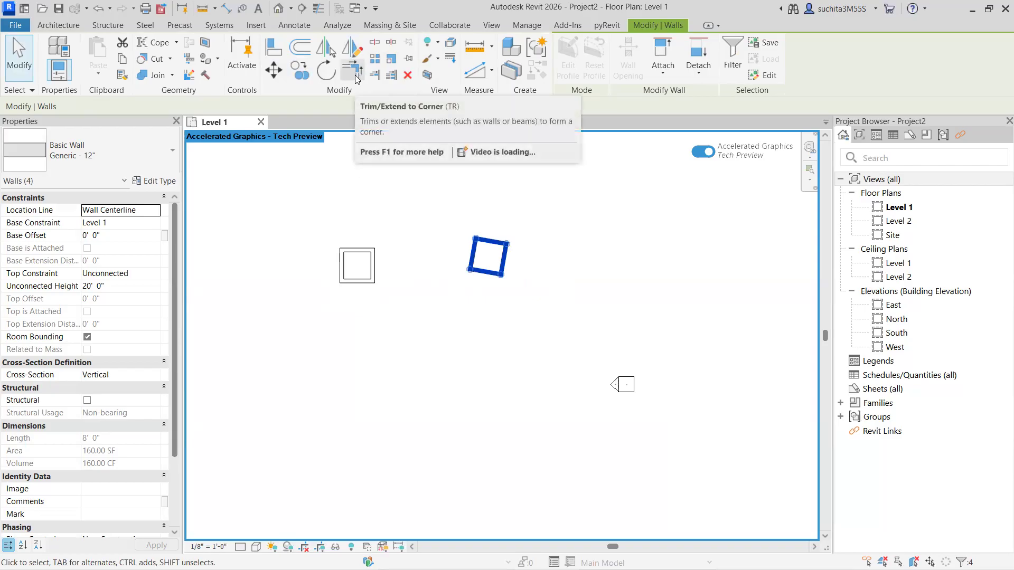
- Draw a chain of Generic - 12" walls below the original square, forming an overlapping box about 16 ft by 20 ft with projecting ends
scroll(378, 280, "down", 3)
middle_click_drag(433, 273, 455, 227)
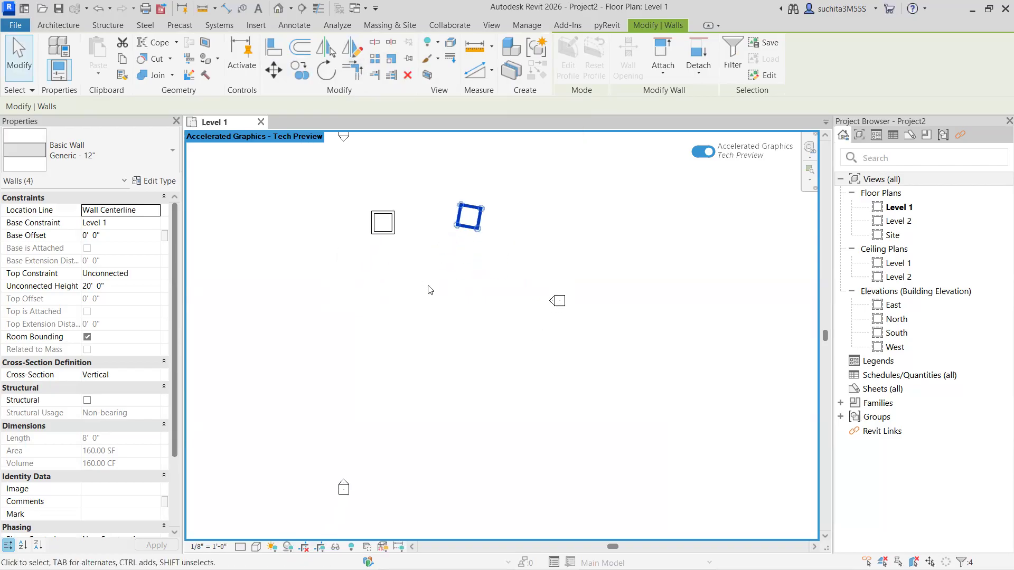
scroll(430, 285, "up", 1)
left_click(55, 27)
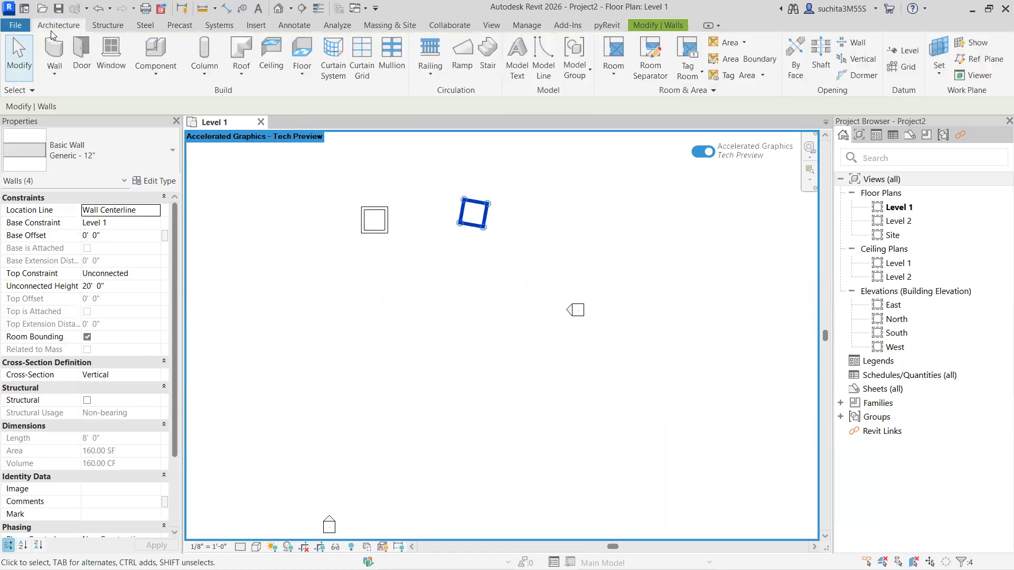
key("w")
key("a")
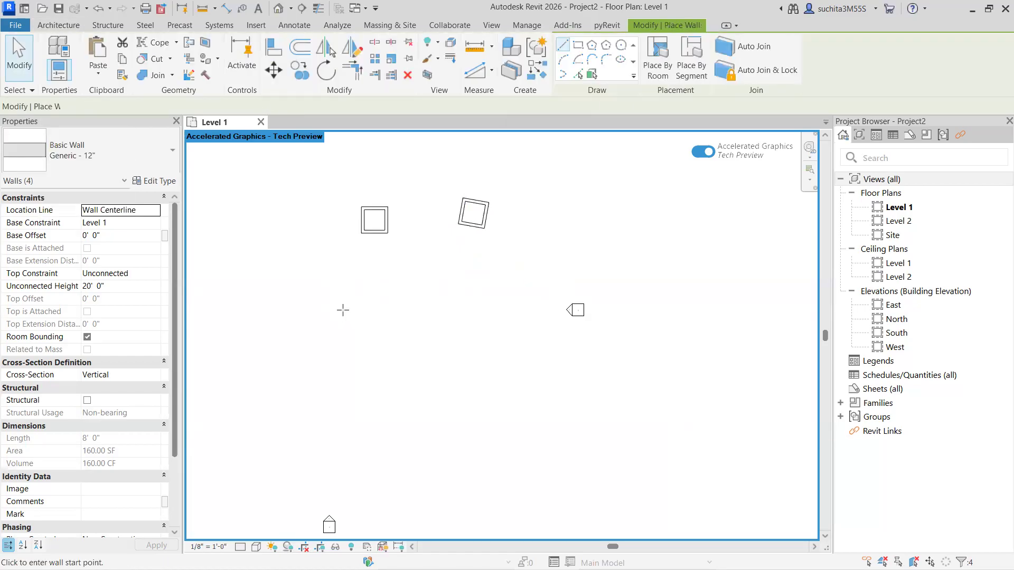
left_click(325, 303)
left_click(387, 357)
left_click(388, 361)
left_click(339, 362)
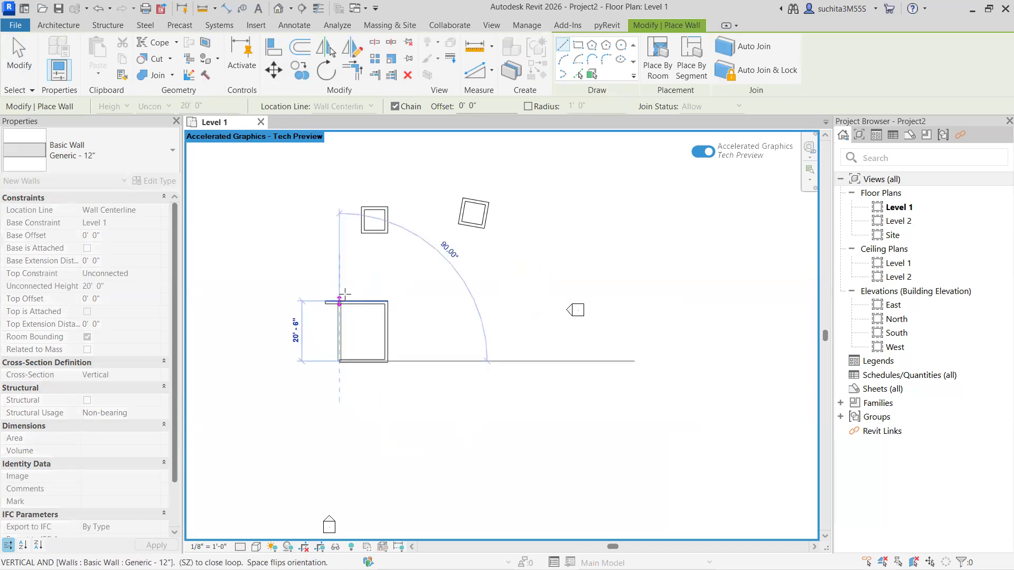
left_click(340, 290)
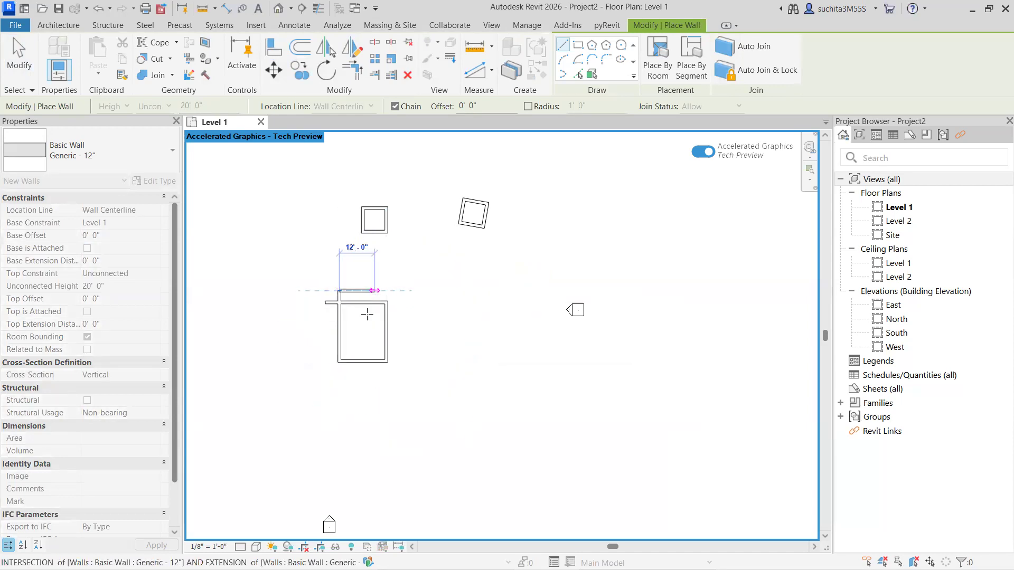
right_click(369, 334)
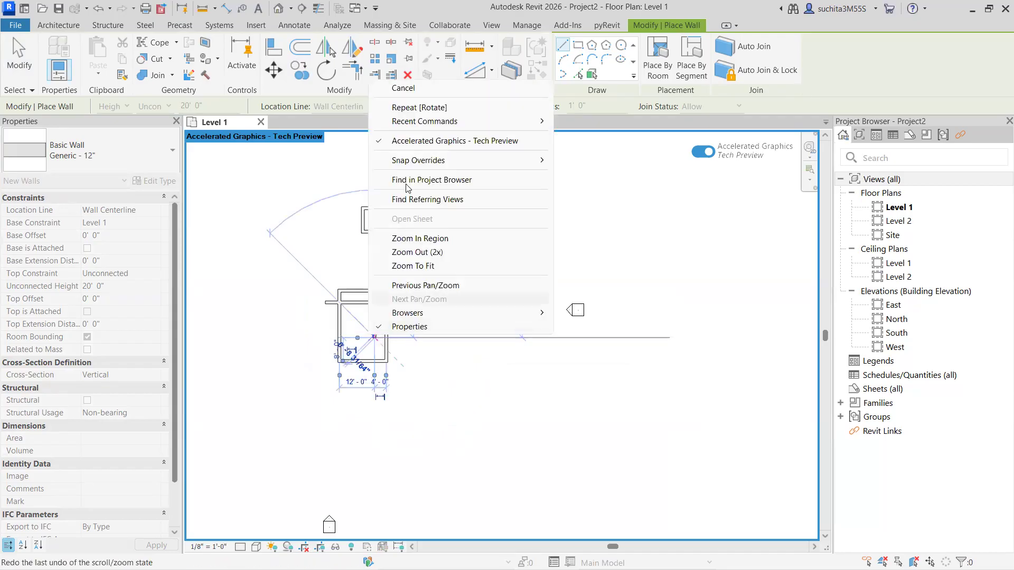
left_click(403, 88)
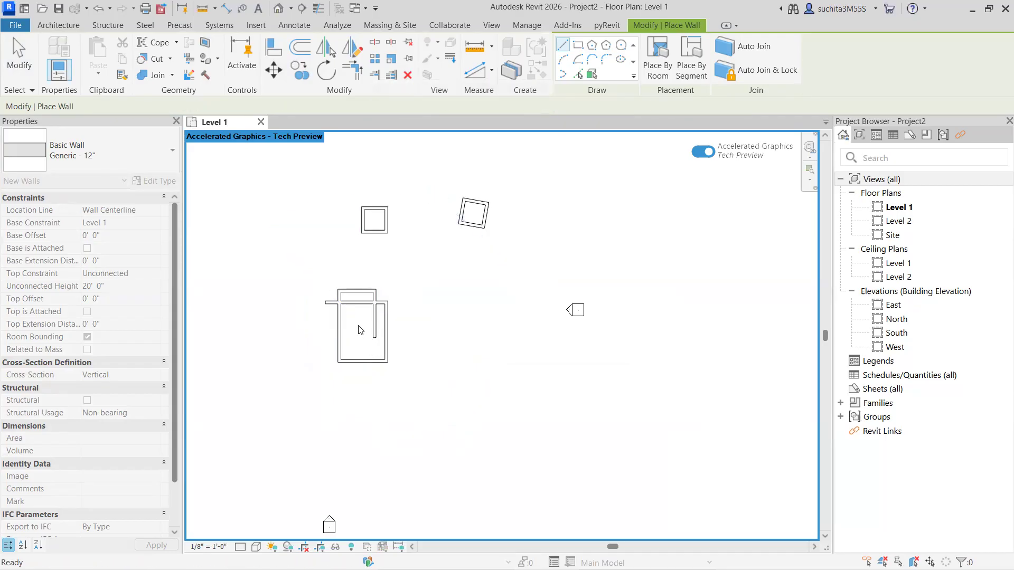
- Draw a second wall chain crossing the first box, running around its lower left and ending in an open hook at the lower right
left_click(316, 326)
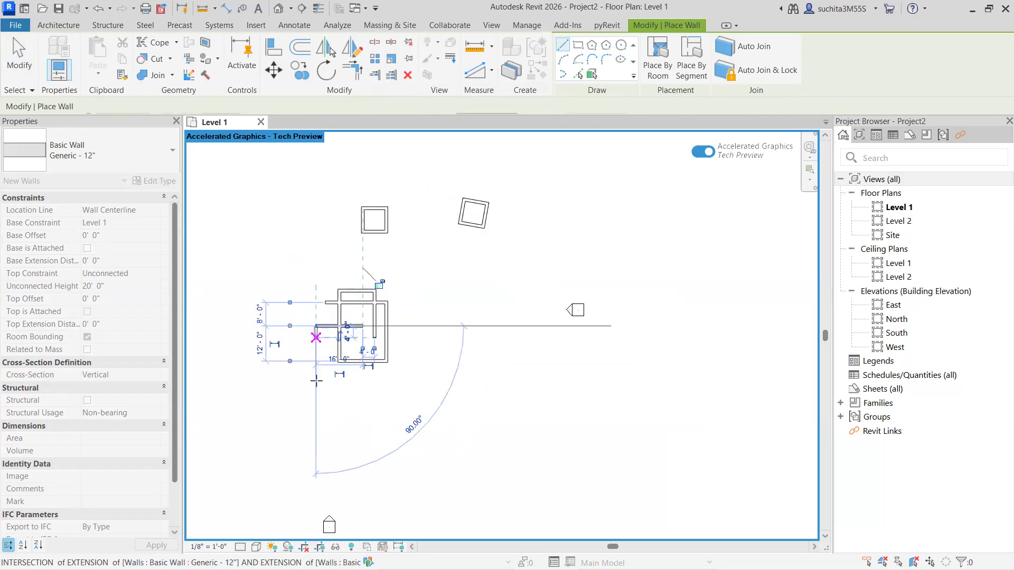
left_click(339, 407)
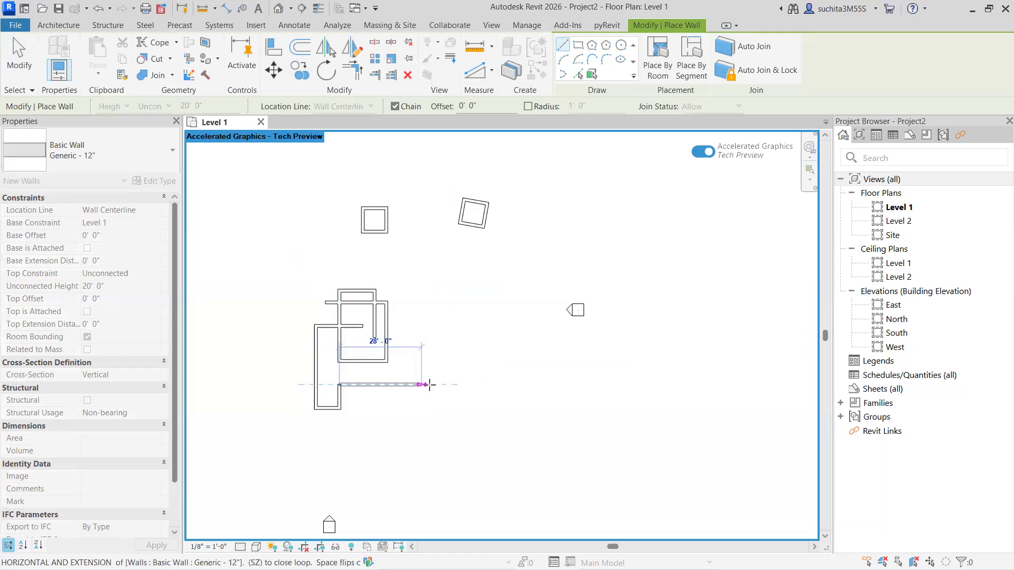
left_click(431, 384)
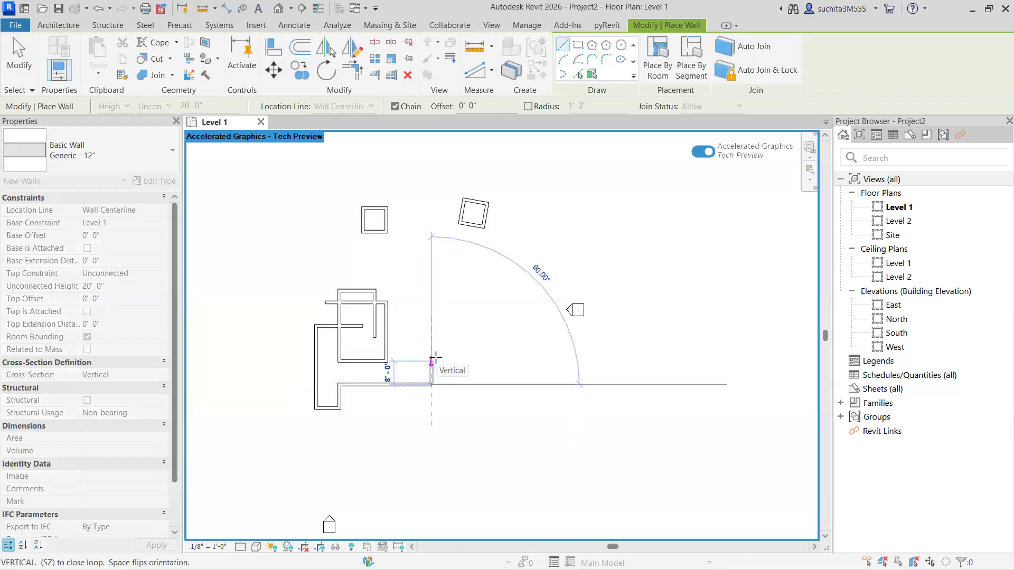
left_click(435, 359)
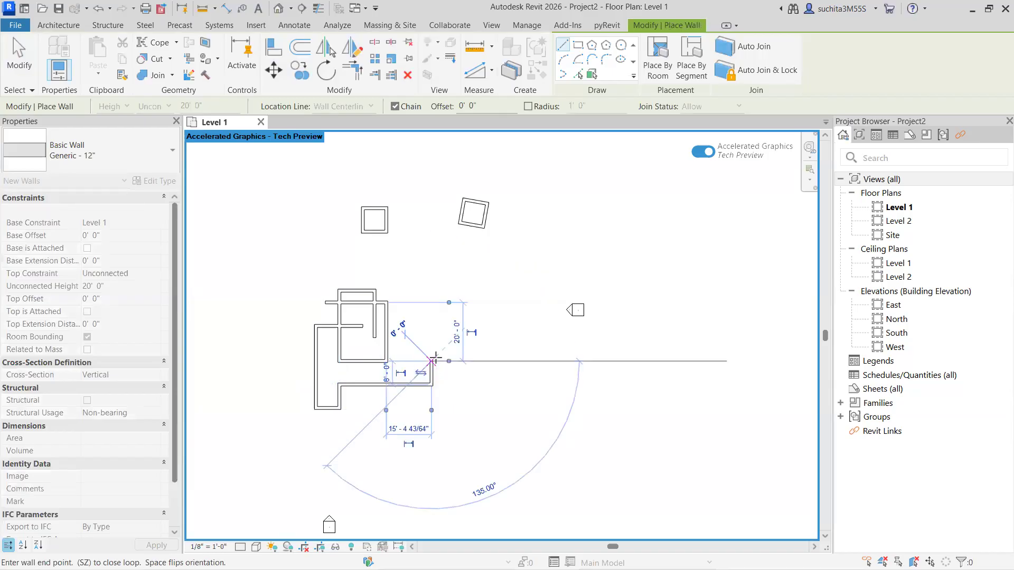
right_click(406, 362)
left_click(442, 115)
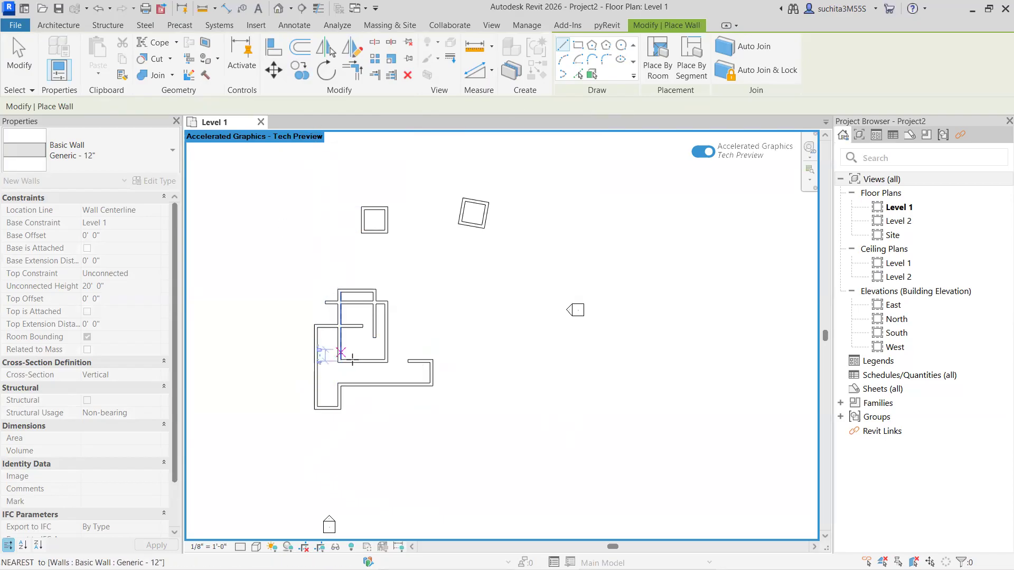
- Draw a horizontal Generic - 12" wall about 54' 7" long across both overlapping wall chains and end the chain
left_click(301, 351)
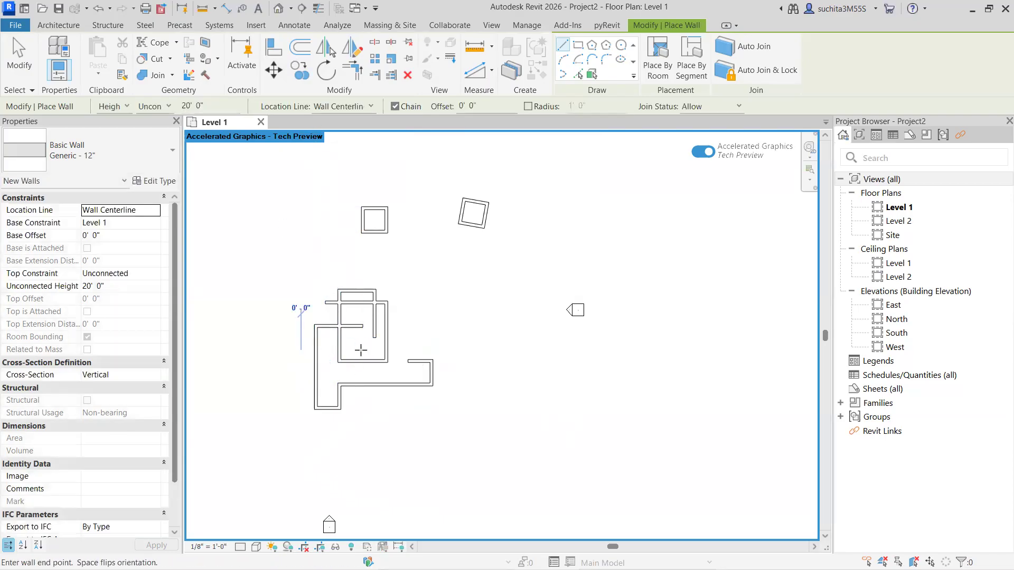
right_click(472, 352)
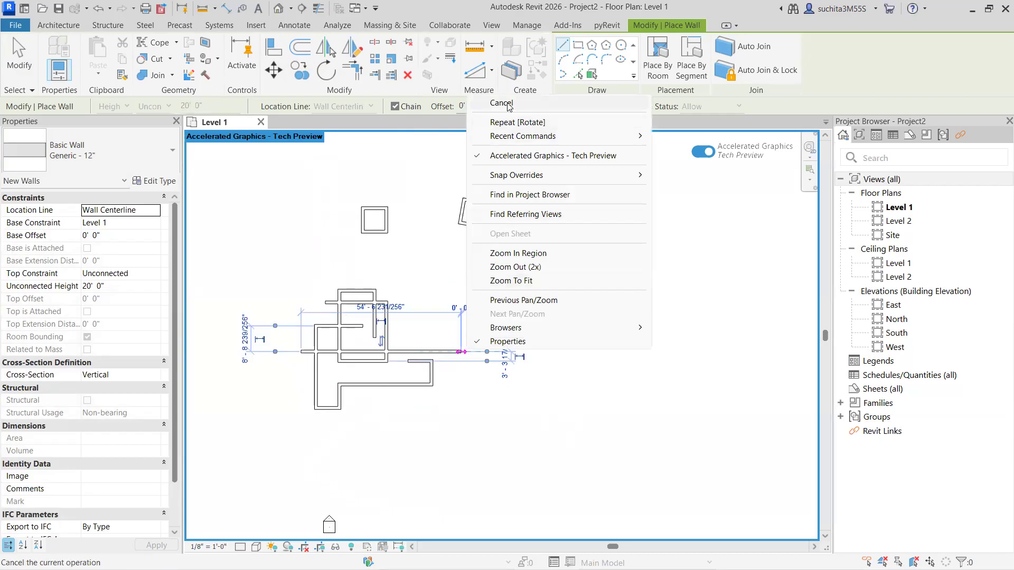
left_click(499, 103)
- Use Trim/Extend to Corner to clean up the upper-left corner of the first box, then apply it to the upper-right corner
scroll(385, 376, "up", 3)
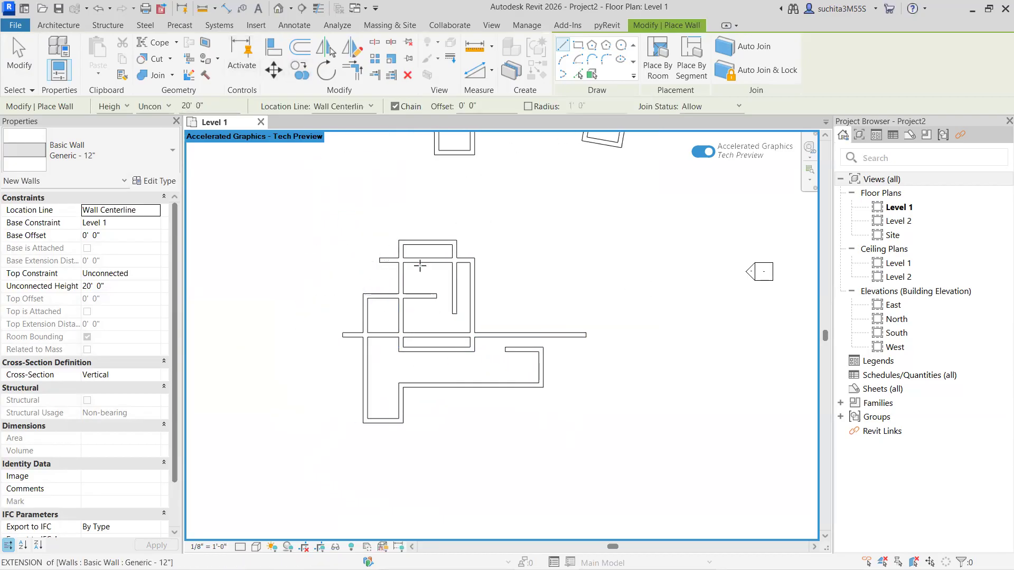
scroll(414, 263, "up", 2)
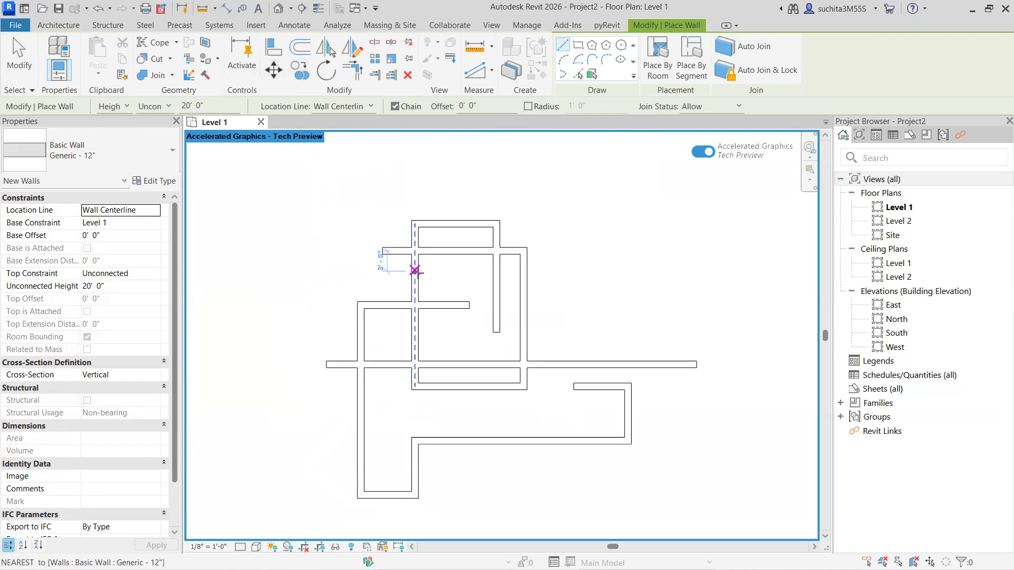
left_click(359, 72)
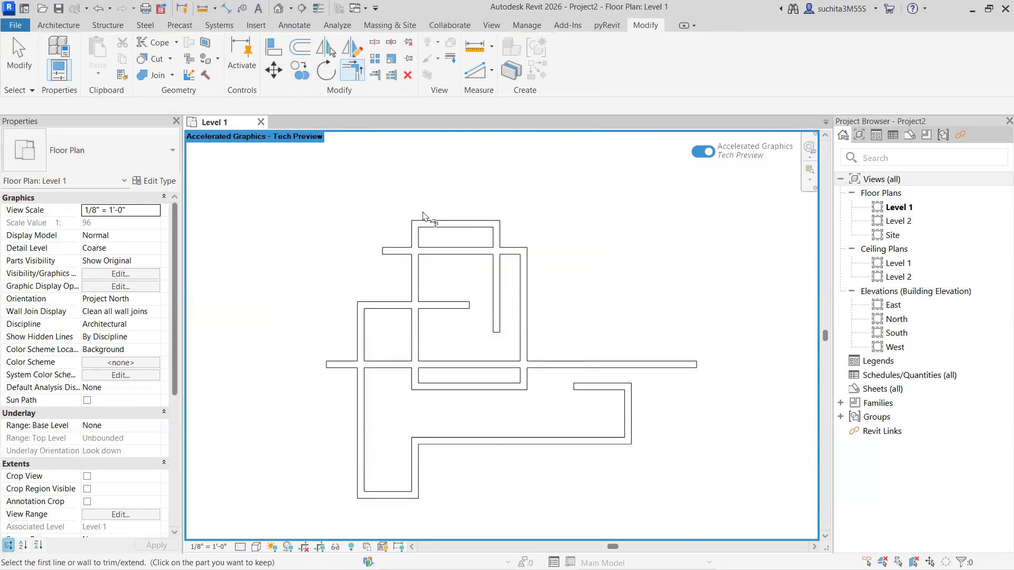
scroll(443, 281, "up", 1)
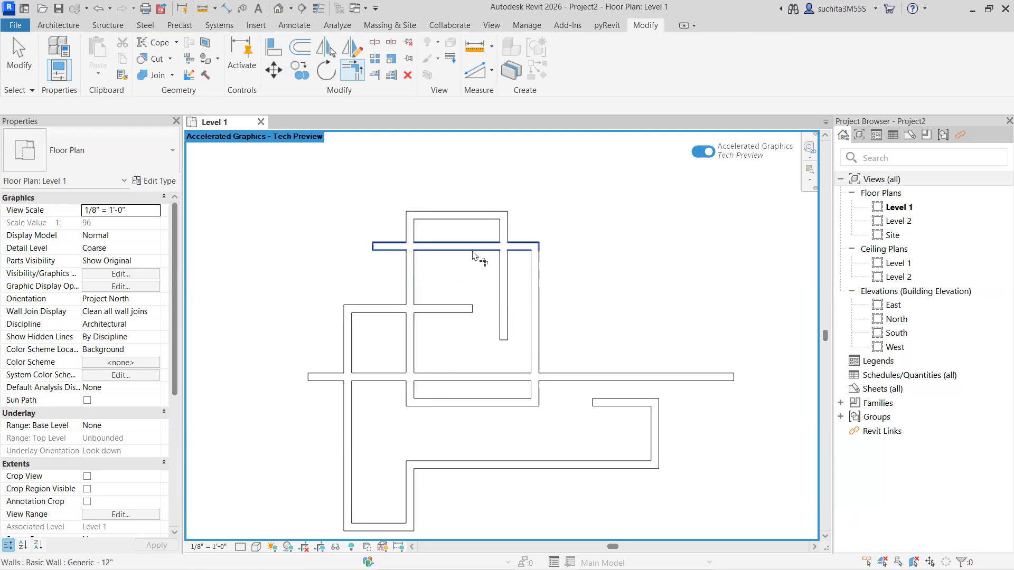
left_click(413, 278)
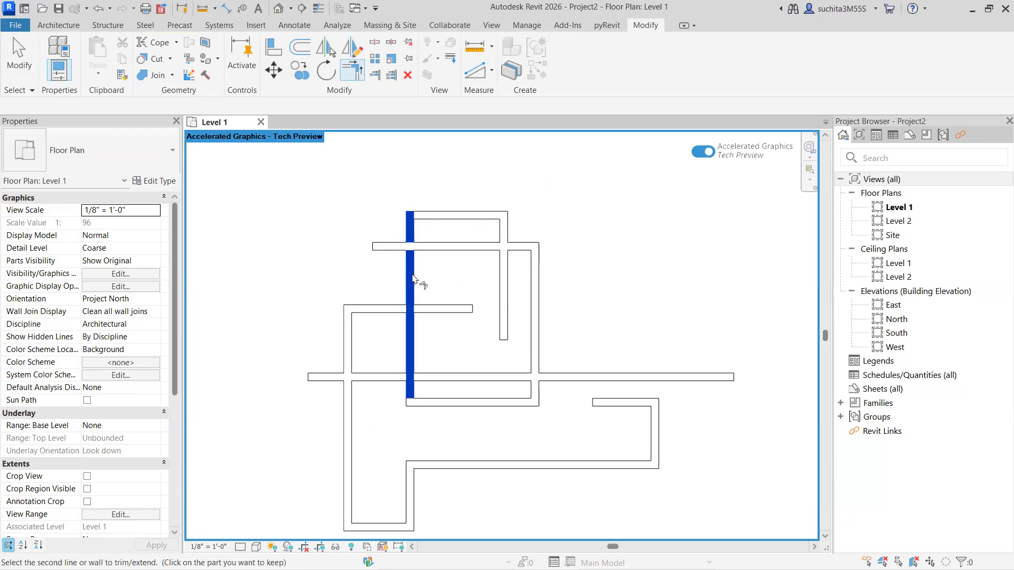
left_click(427, 248)
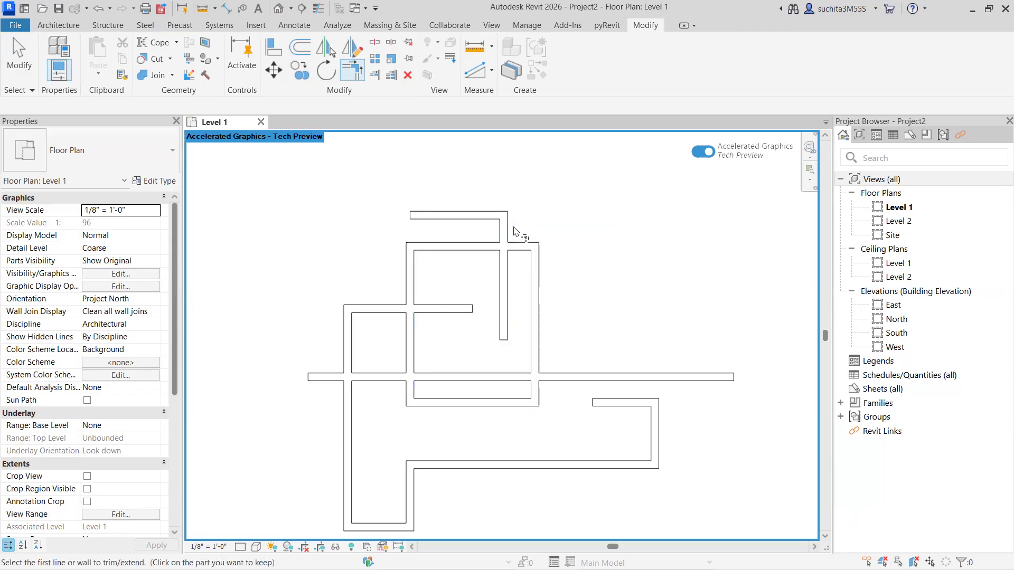
left_click(522, 247)
left_click(534, 265)
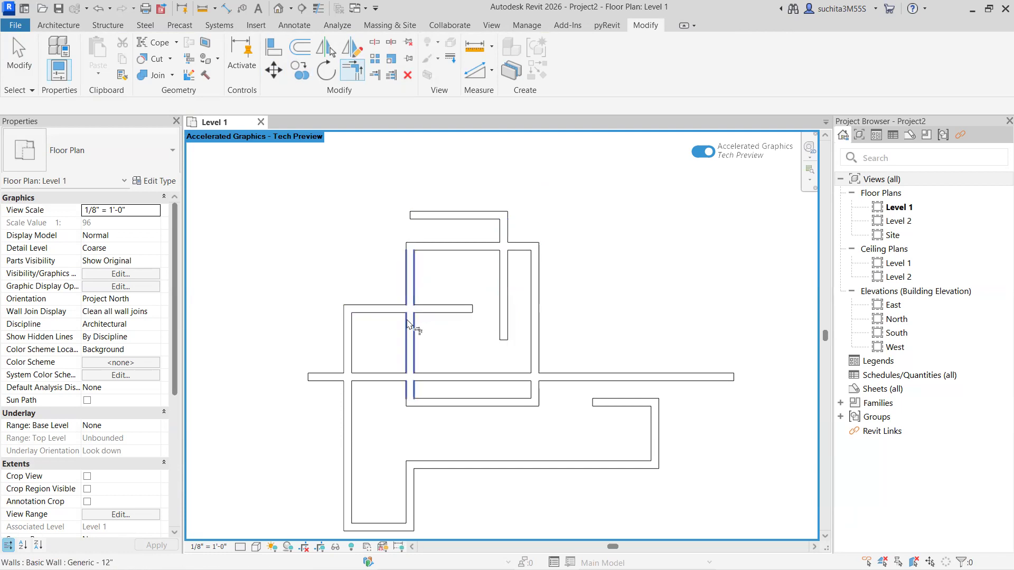
- Trim the long horizontal wall to a corner with the outer left vertical wall, keeping the parts below and to the right
scroll(437, 272, "down", 2)
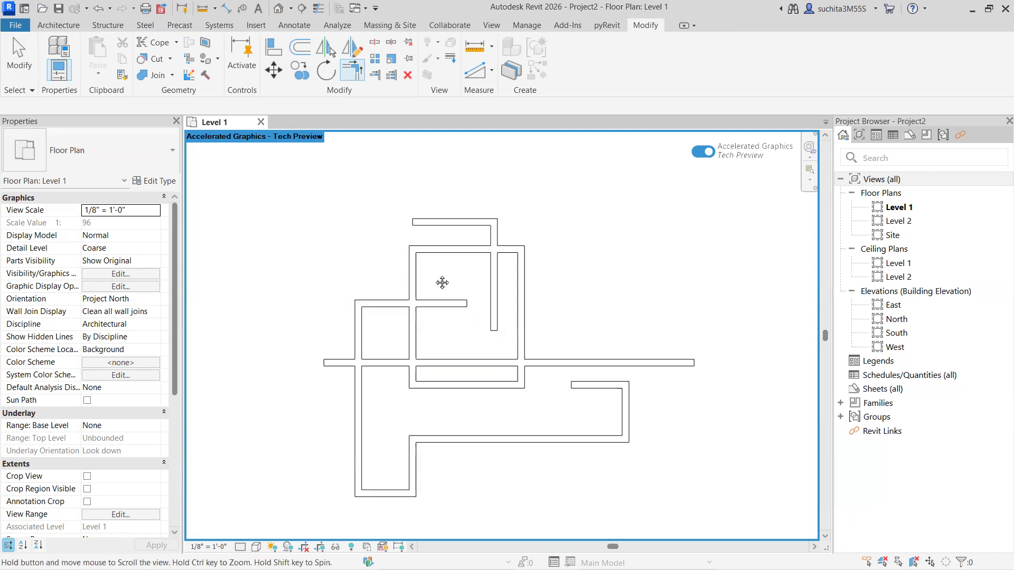
left_click(359, 340)
left_click(384, 314)
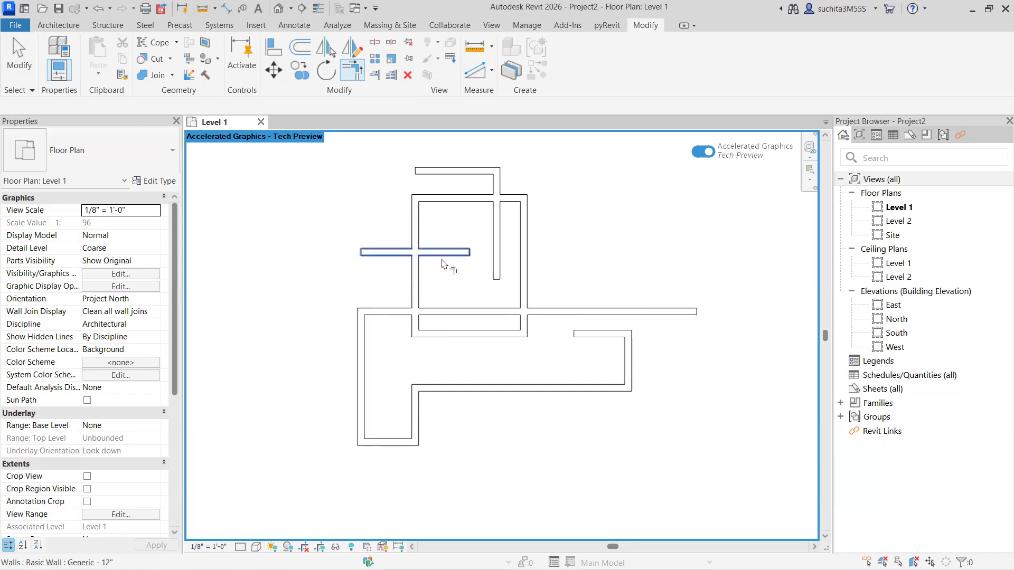
- Trim the long horizontal wall to a corner with the first box's left vertical wall, keeping its short left part
scroll(464, 305, "up", 1)
middle_click_drag(463, 307, 431, 242)
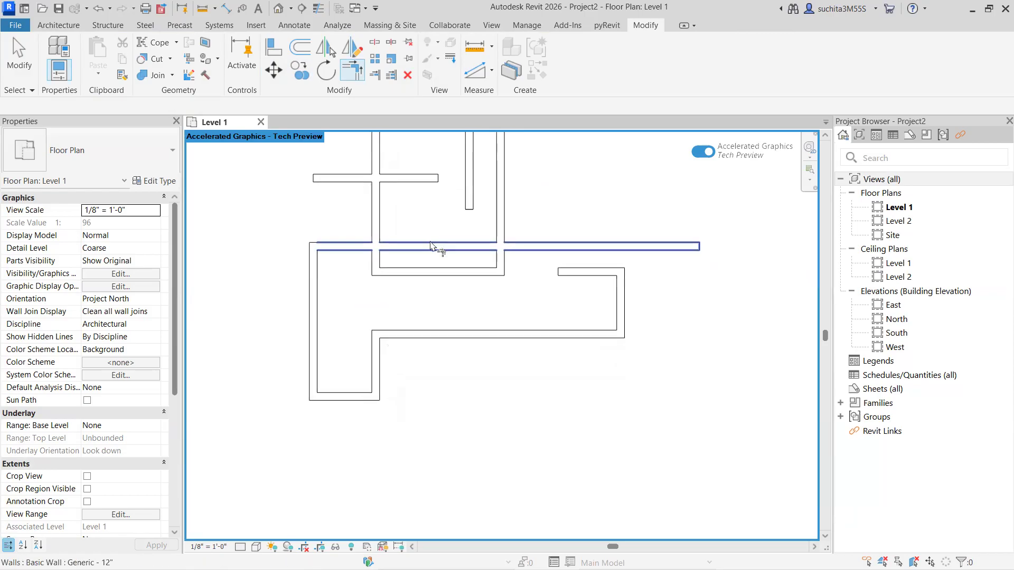
scroll(428, 259, "down", 2)
scroll(405, 278, "up", 1)
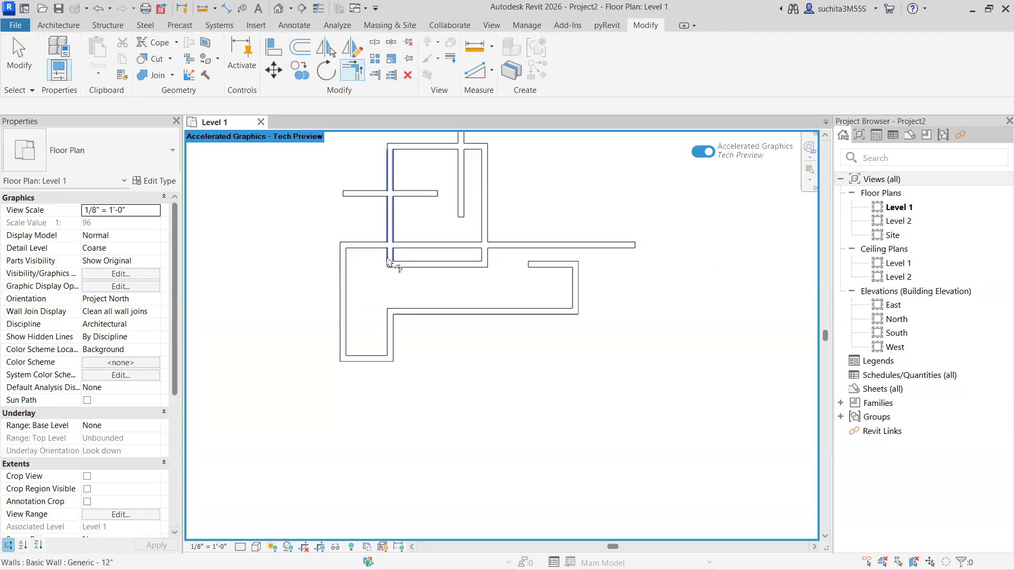
left_click(373, 246)
left_click(391, 260)
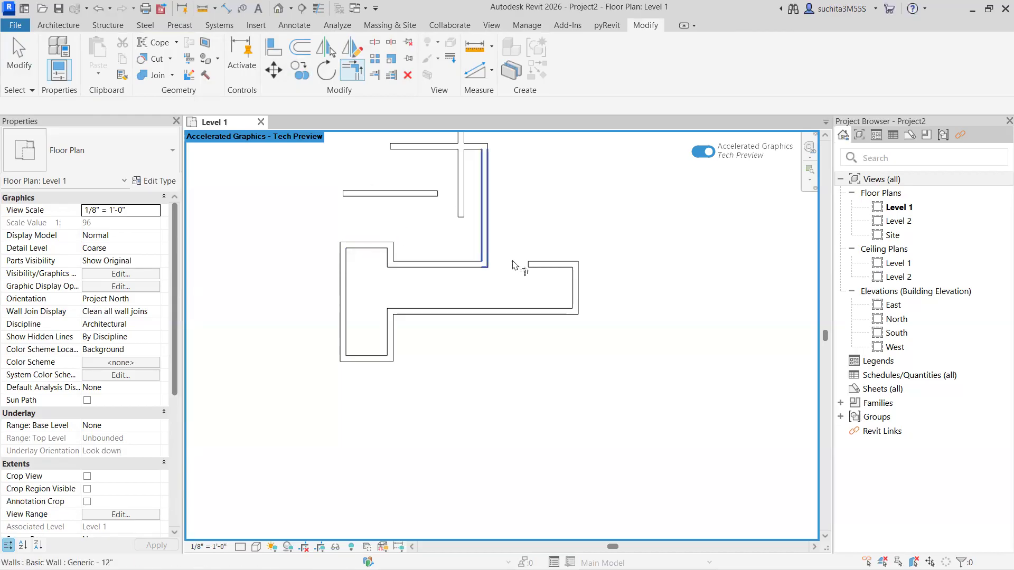
- Extend the open hook's upper wall to the first box's bottom wall, and bring the inner vertical wall down to a corner with it
left_click(544, 264)
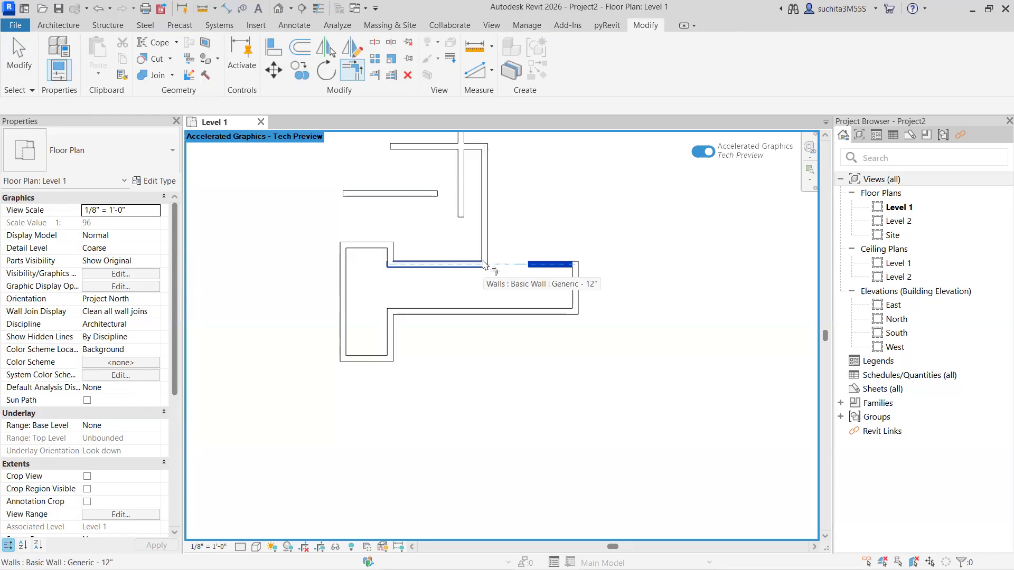
left_click(484, 264)
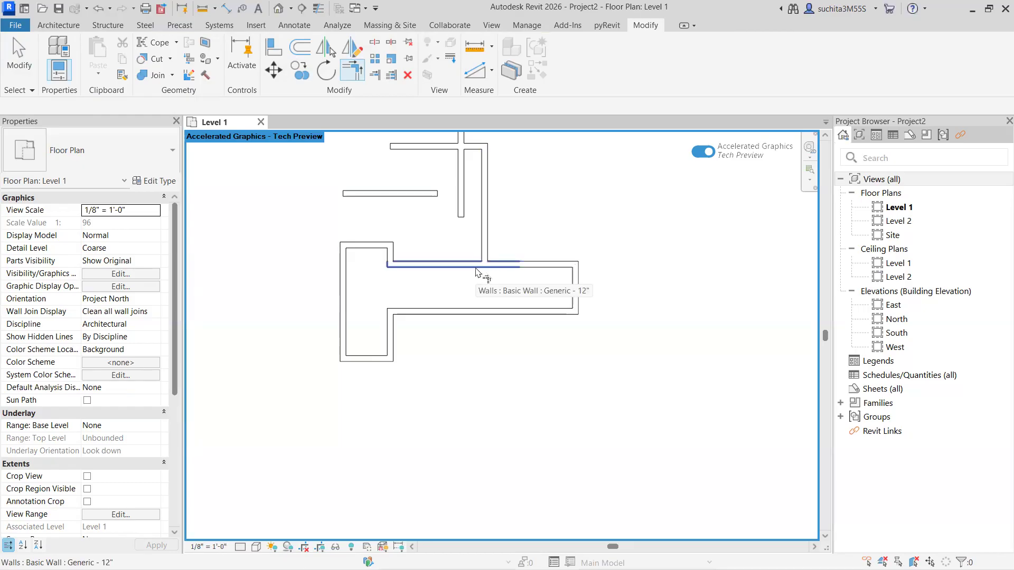
left_click(461, 213)
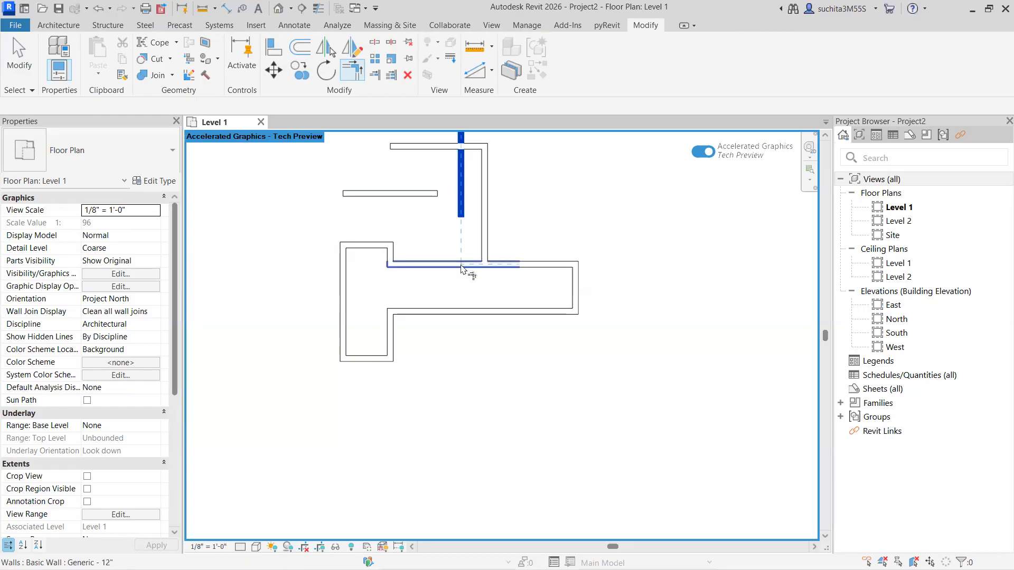
left_click(464, 264)
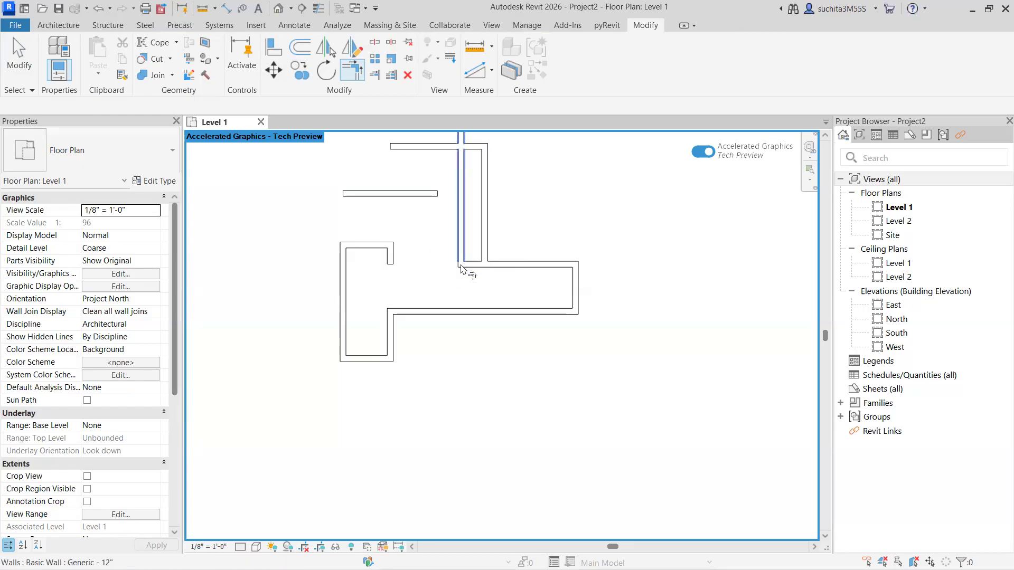
- Join the short vertical stub to the wall below it, and extend the detached horizontal wall to a corner with the inner vertical wall
left_click(391, 261)
left_click(394, 325)
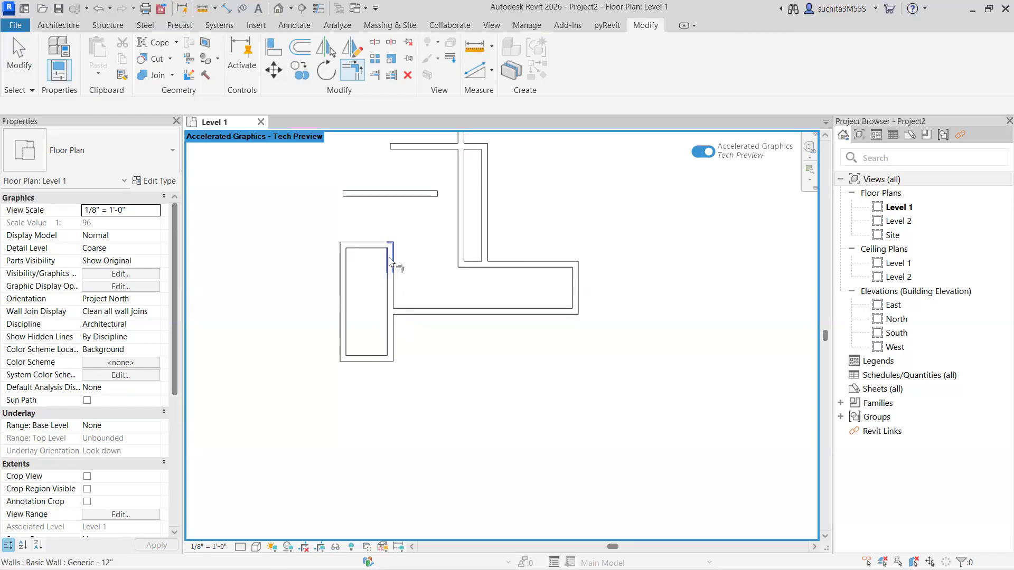
left_click(437, 194)
left_click(459, 192)
scroll(459, 193, "up", 1)
middle_click_drag(459, 198, 457, 250)
left_click(458, 257)
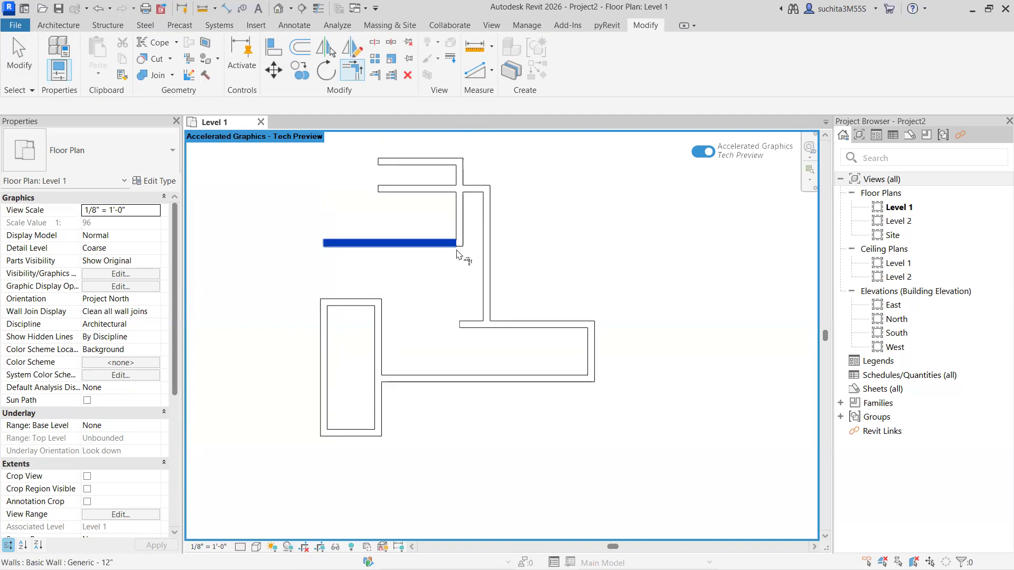
left_click(462, 238)
- Extend the inner vertical wall back down to the lower horizontal wall and trim its upper end, closing the narrow vertical box
left_click(462, 323)
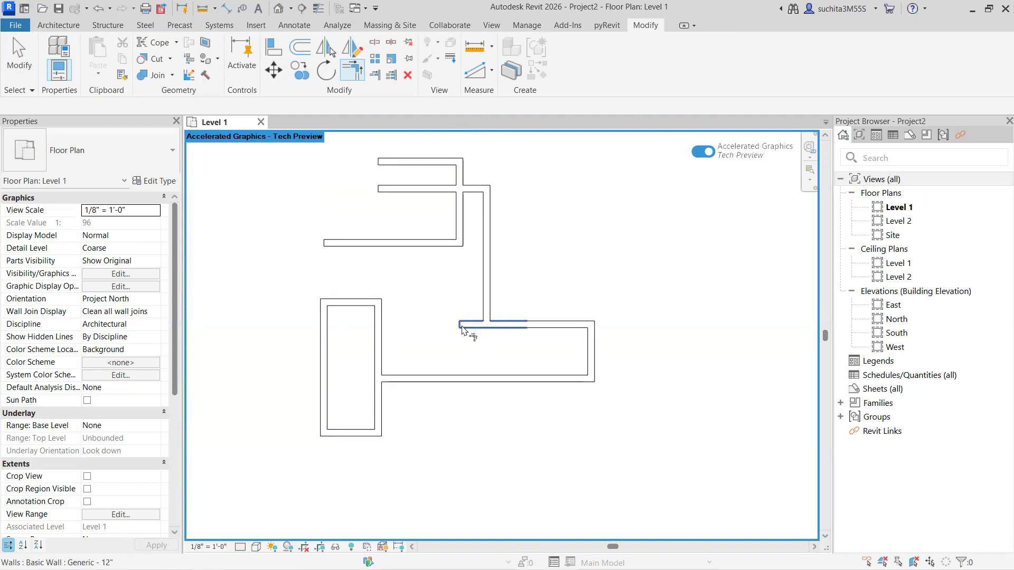
left_click(457, 236)
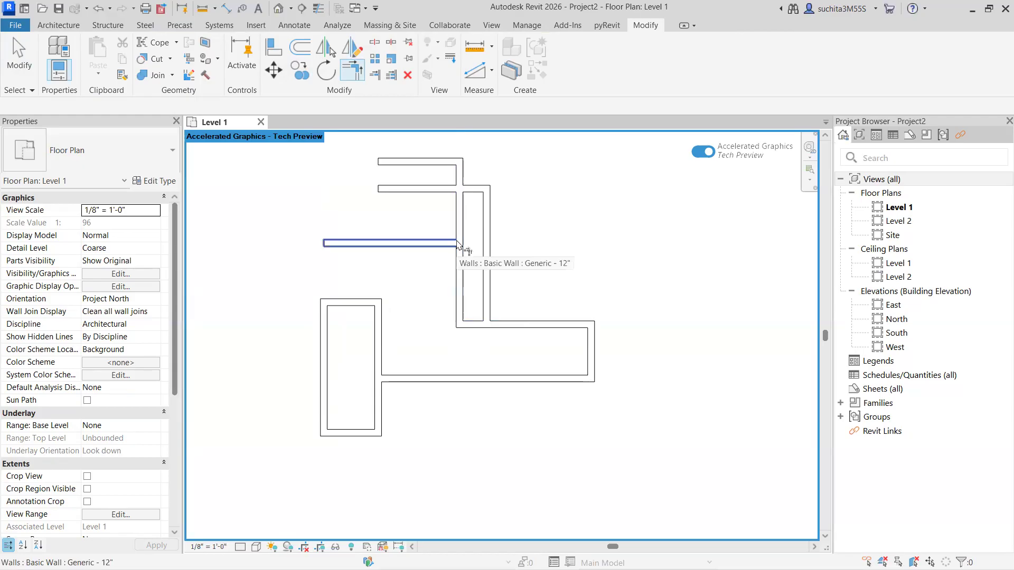
left_click(381, 163)
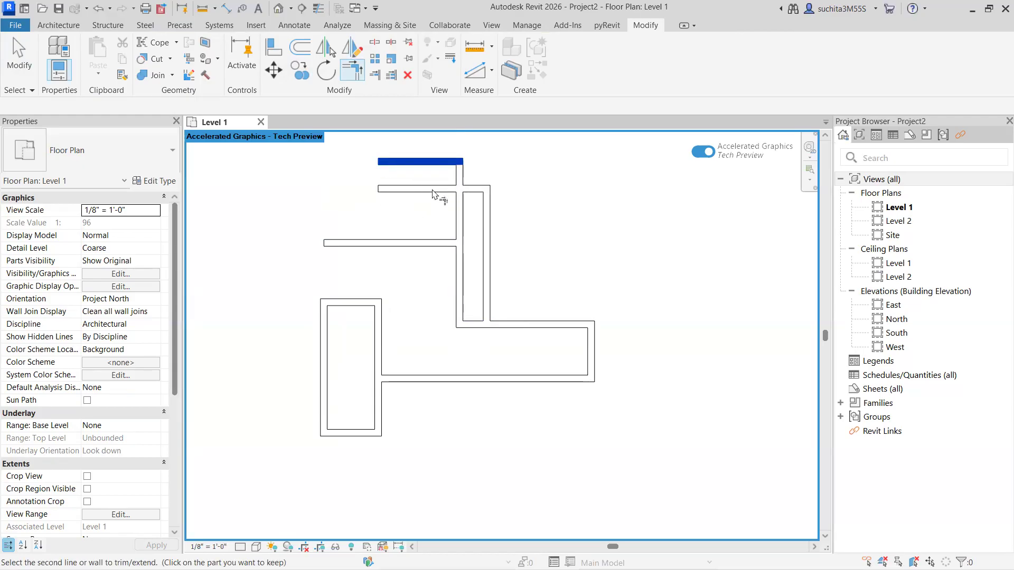
left_click(458, 205)
left_click(475, 191)
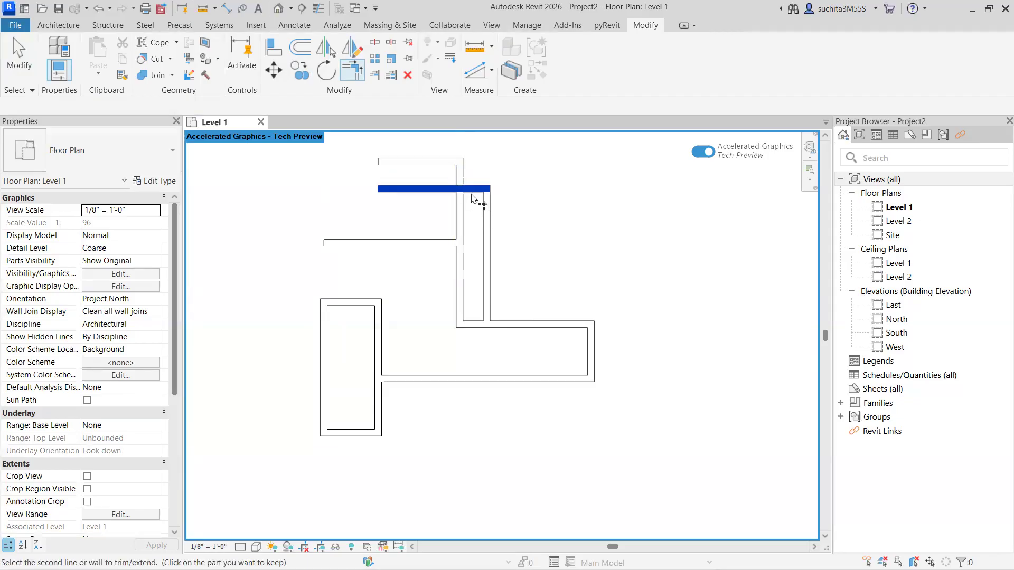
left_click(460, 205)
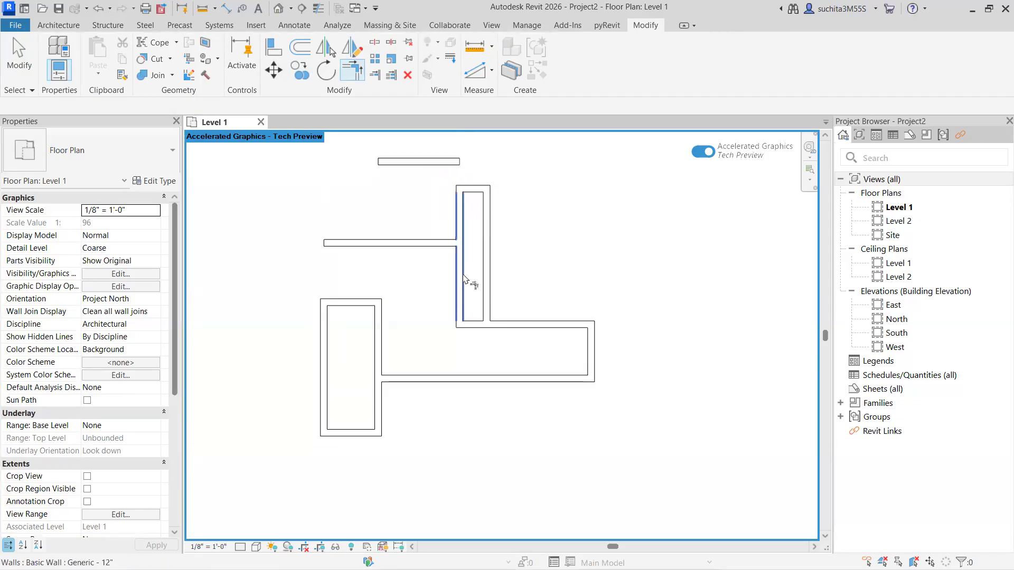
- Extend the upper wall of the horizontal arm to the right wall of the lower-left rectangle, and on to its left wall
scroll(414, 362, "down", 2)
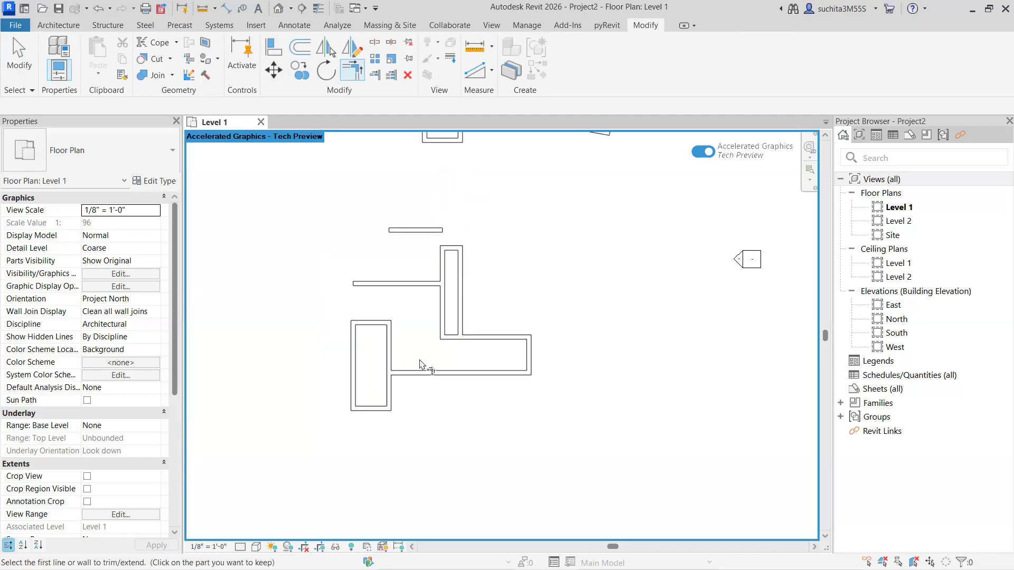
left_click(445, 343)
left_click(389, 341)
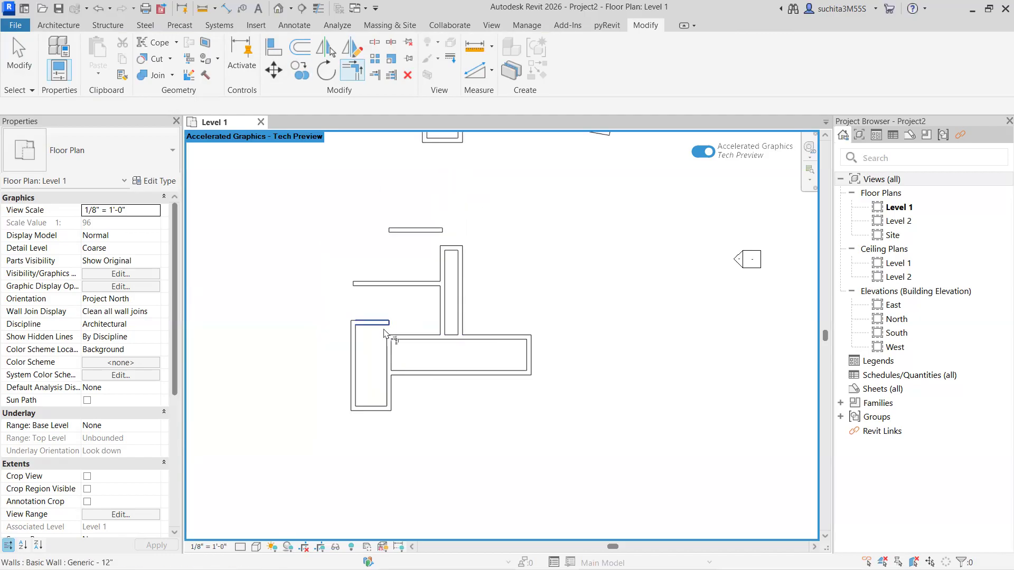
left_click(352, 341)
left_click(395, 343)
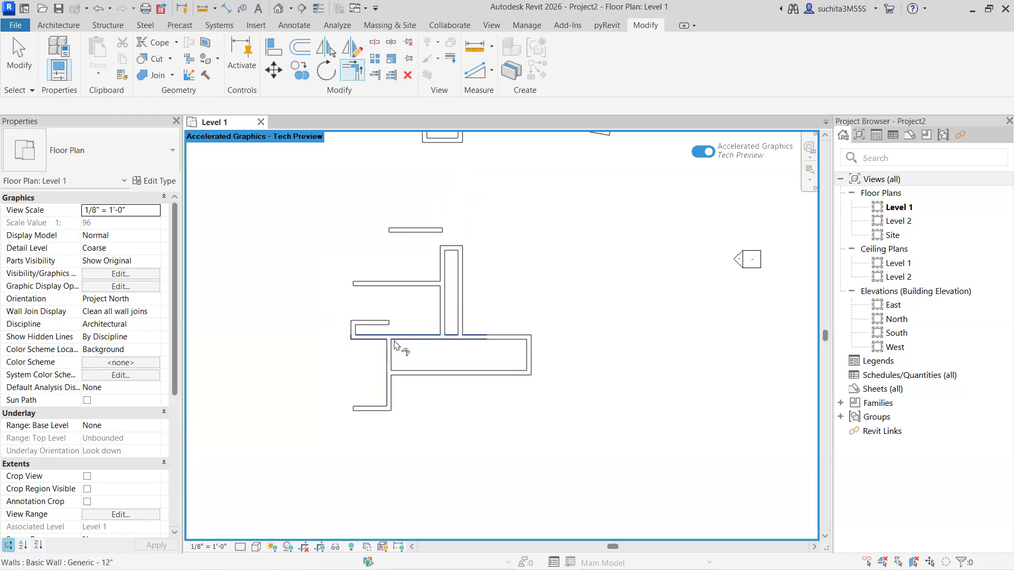
- Trim the vertical wall at the horizontal arm's left end to the arm's lower and upper walls, closing the rectangle, and dismiss the warning
left_click(365, 410)
left_click(390, 403)
left_click(391, 368)
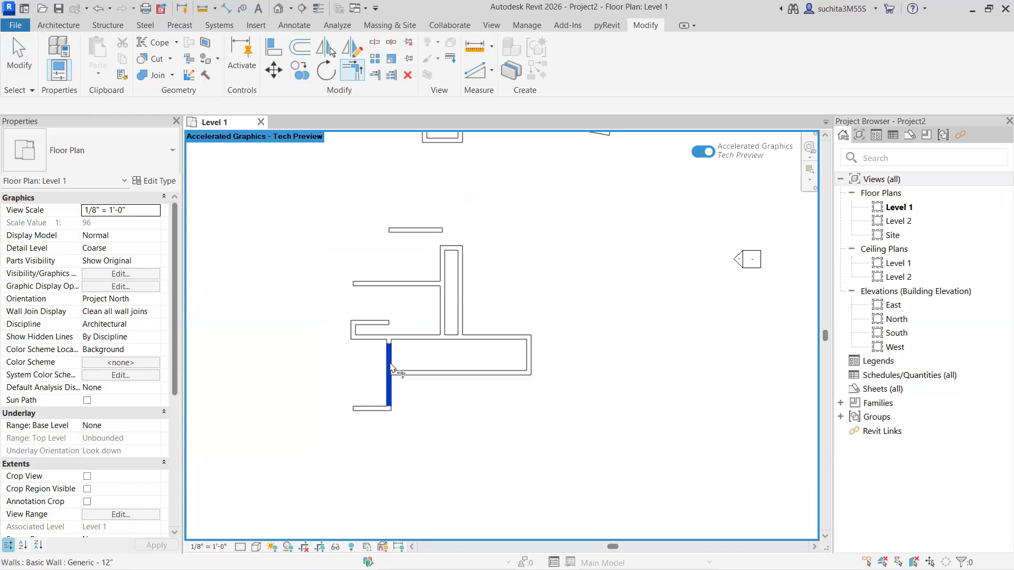
left_click(393, 371)
left_click(387, 351)
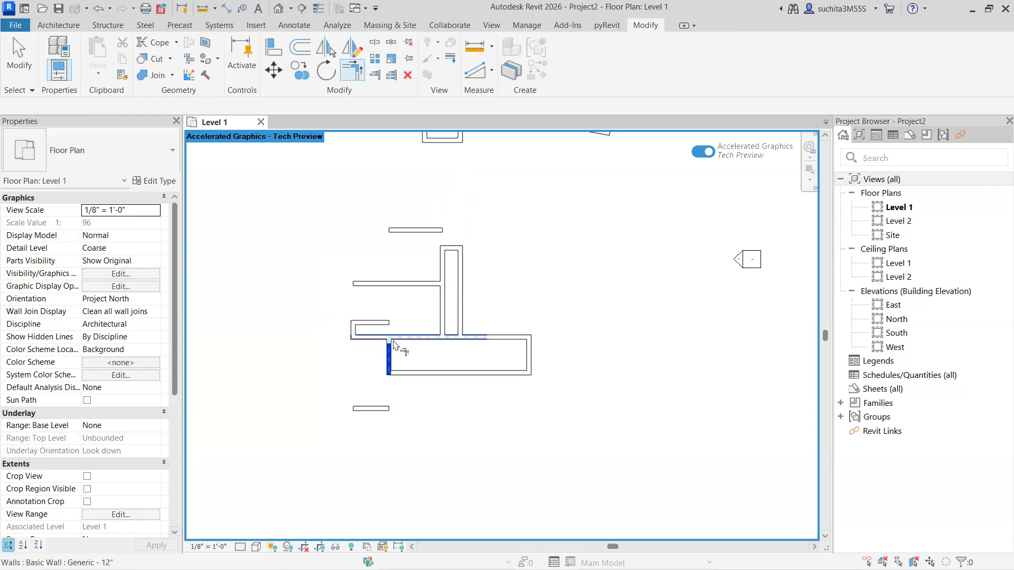
left_click(368, 337)
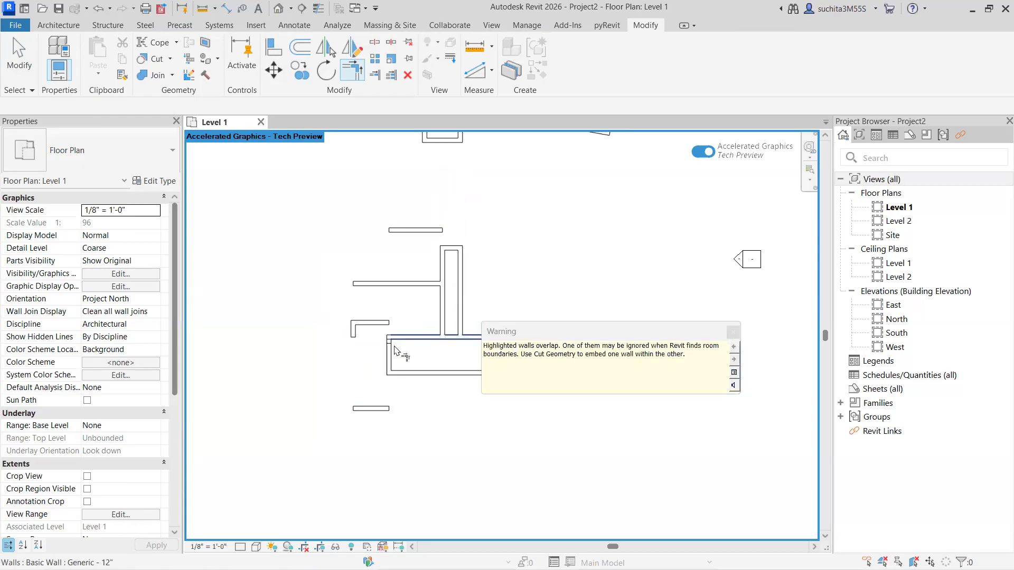
left_click(733, 334)
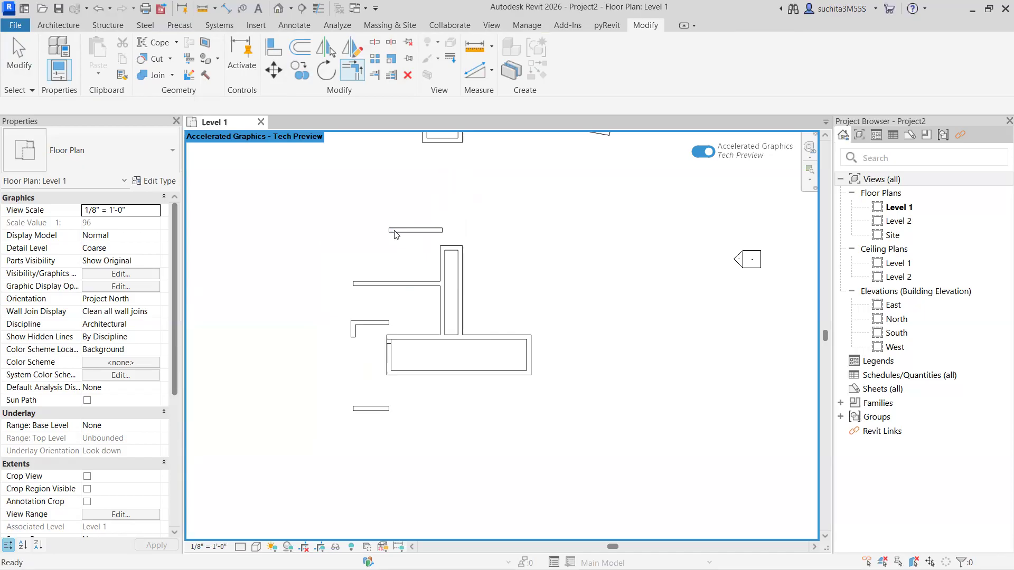
- Delete the short detached horizontal wall above the narrow vertical box and the longer horizontal wall running to the box's left side
key("Escape")
left_click(417, 230)
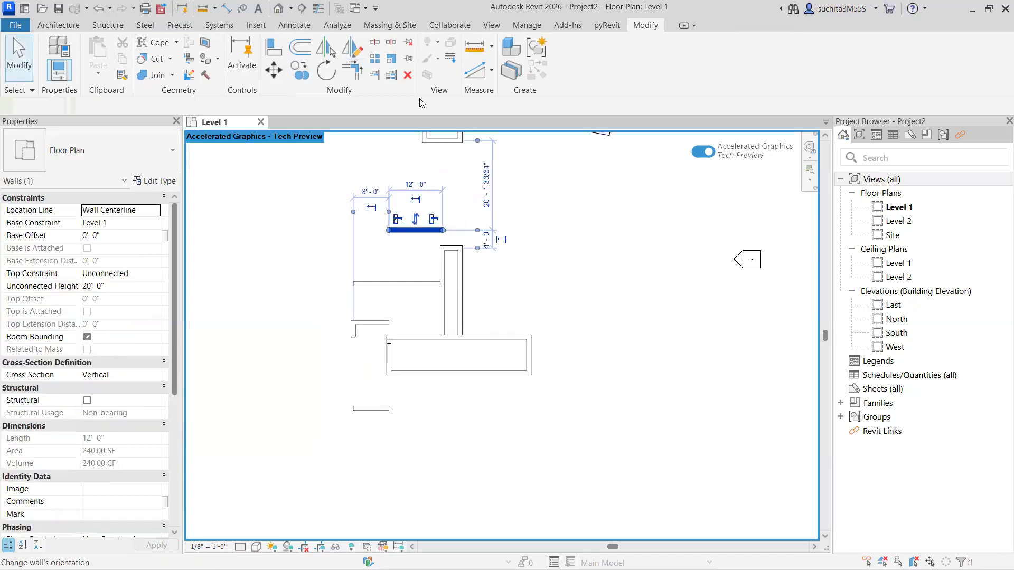
left_click(407, 75)
left_click(388, 285)
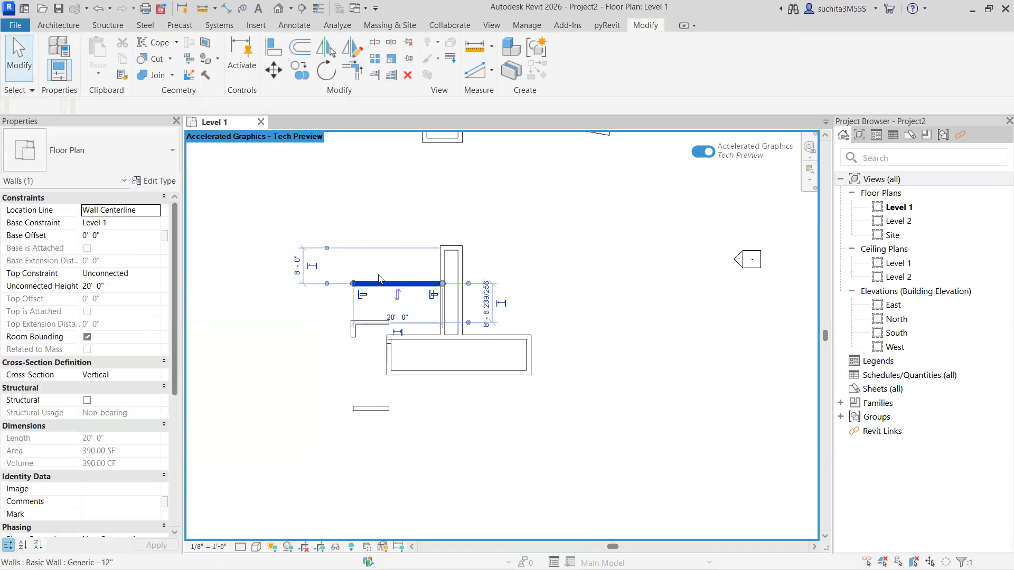
left_click(407, 75)
- Delete the two walls of the leftover L-shape beside the horizontal rectangle and the short horizontal wall below it
left_click(375, 319)
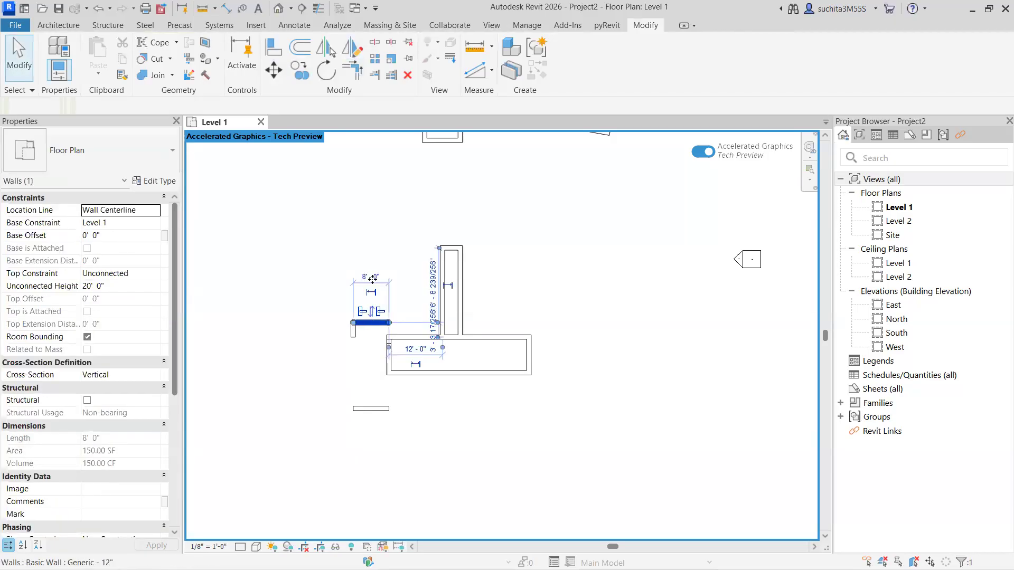
left_click(407, 75)
left_click(353, 331)
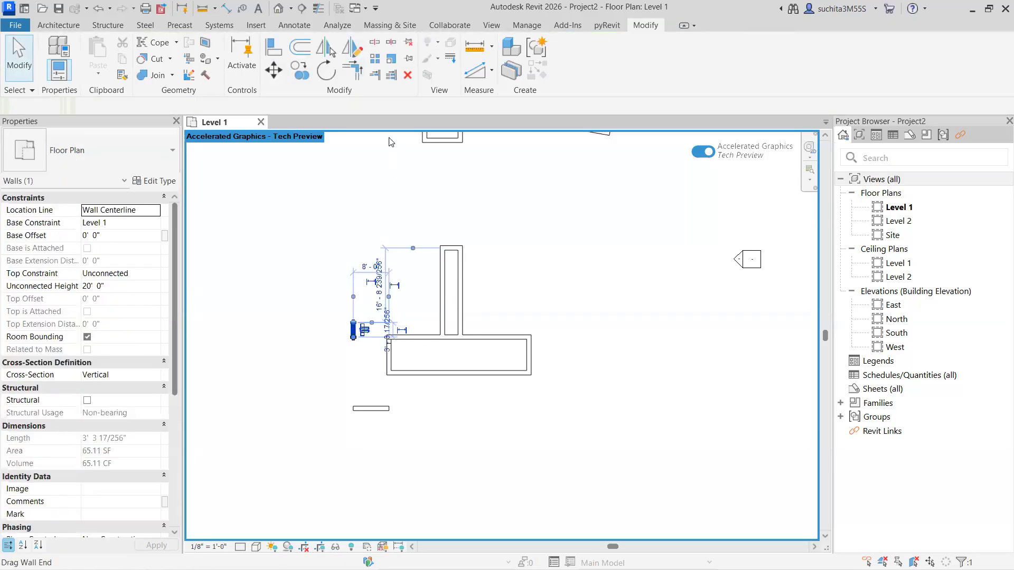
left_click(407, 75)
left_click(375, 415)
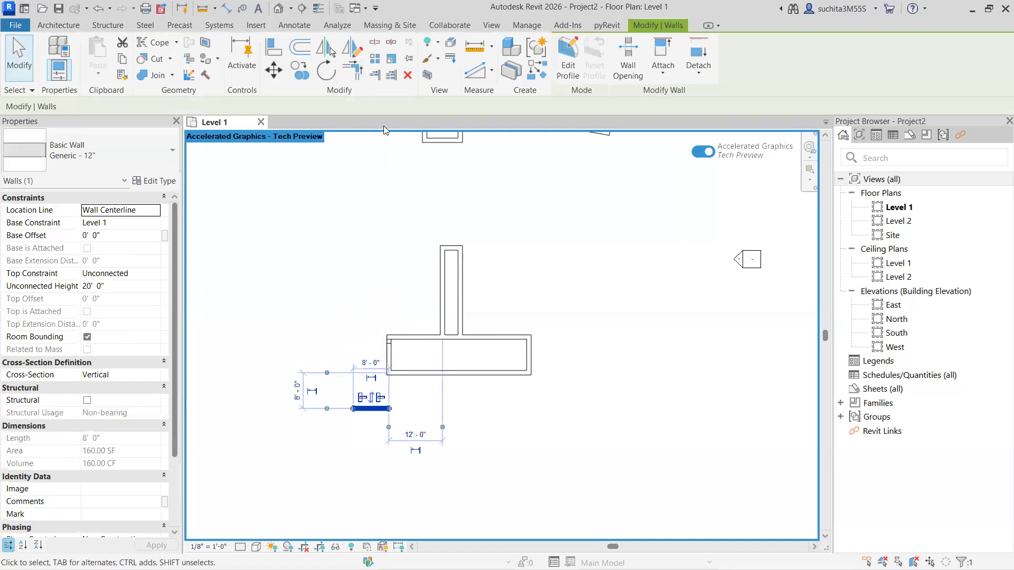
left_click(407, 74)
- Delete the four walls of the rotated square beside the upright square
middle_click_drag(420, 284, 436, 396)
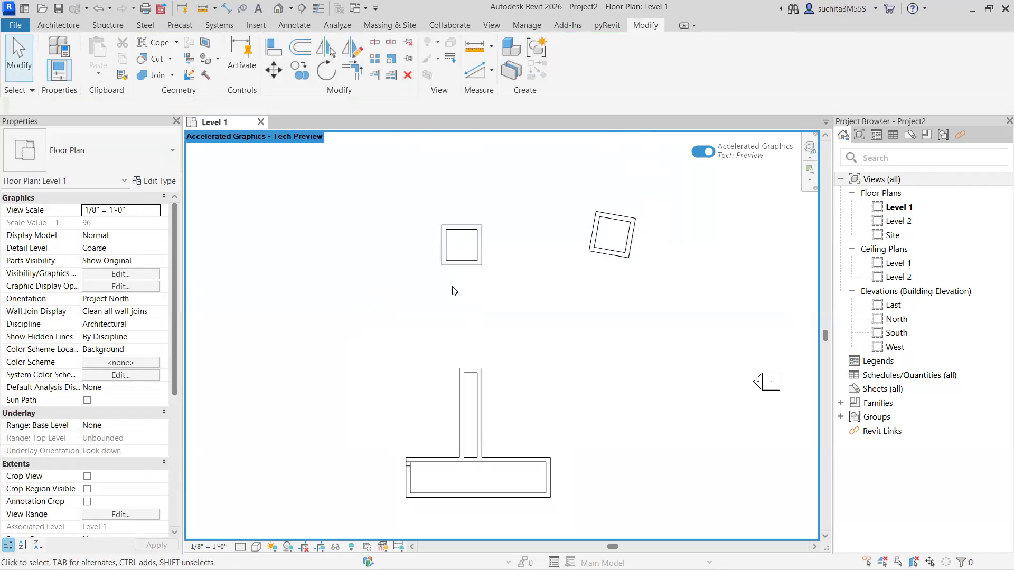
left_click_drag(659, 280, 554, 186)
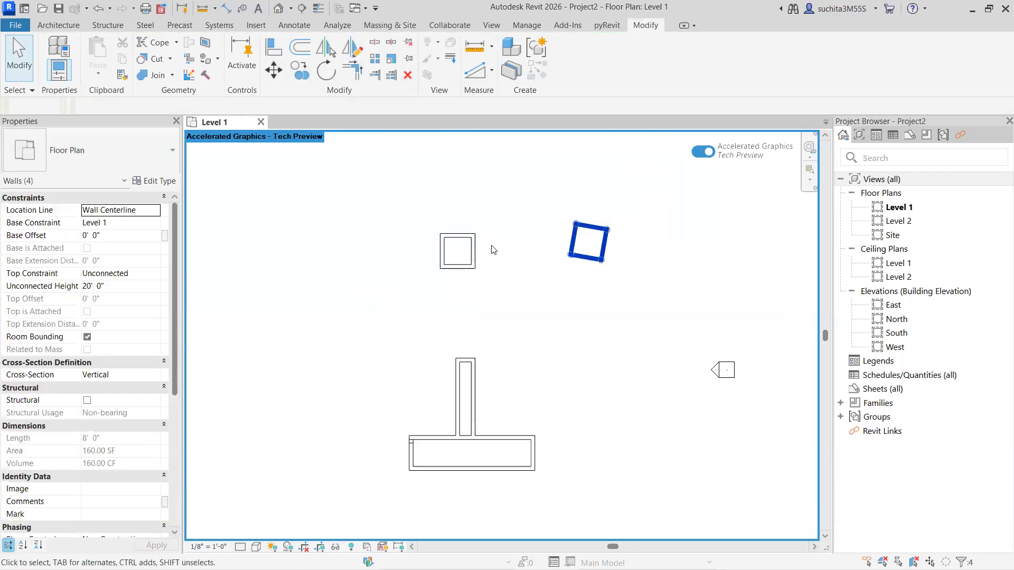
left_click(407, 75)
- Split the lower wall of the horizontal rectangle at two points 6' apart, the first 11' 6" from the right wall
scroll(471, 362, "down", 2)
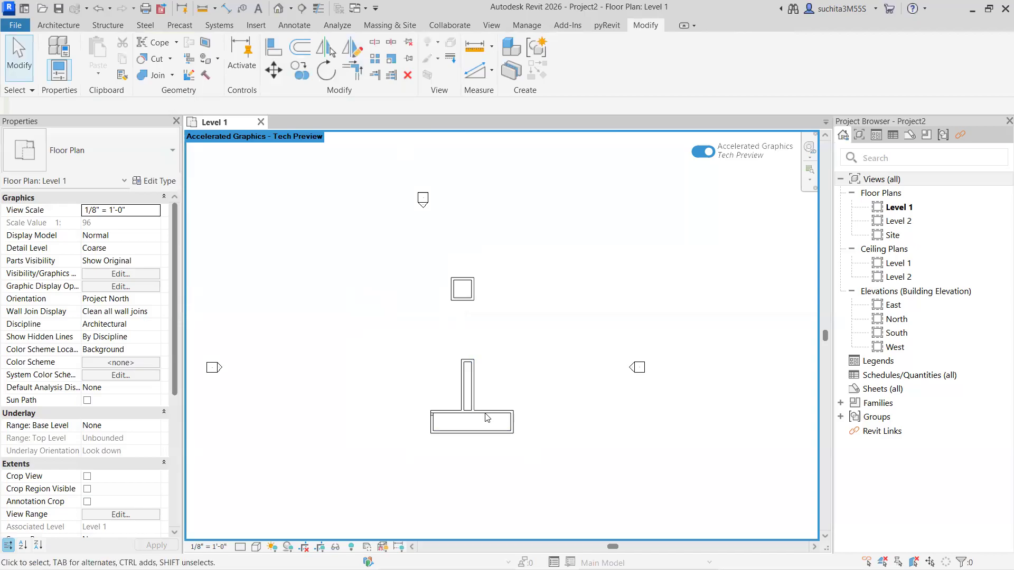
scroll(404, 293, "up", 1)
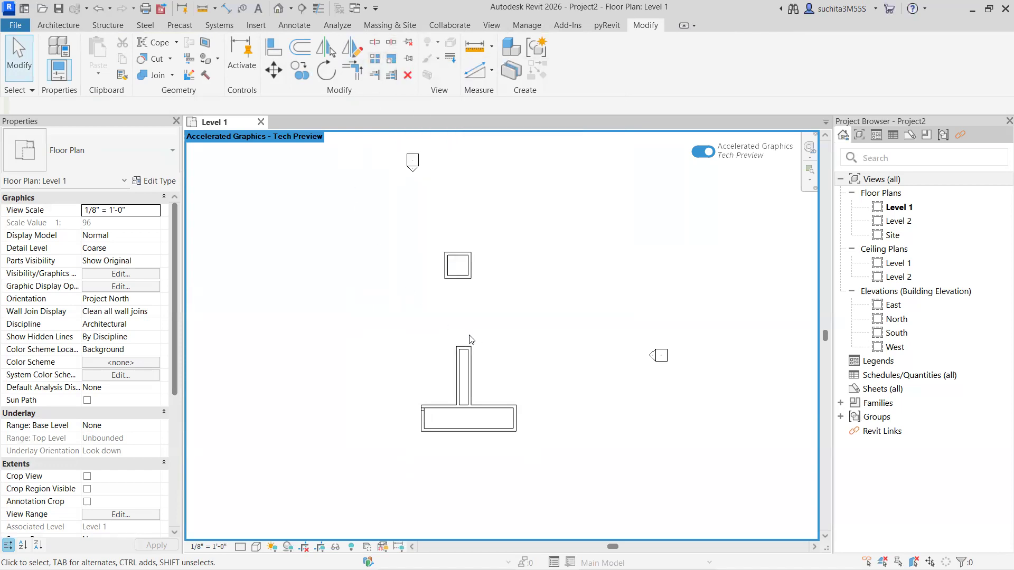
scroll(409, 306, "down", 3)
scroll(458, 380, "up", 5)
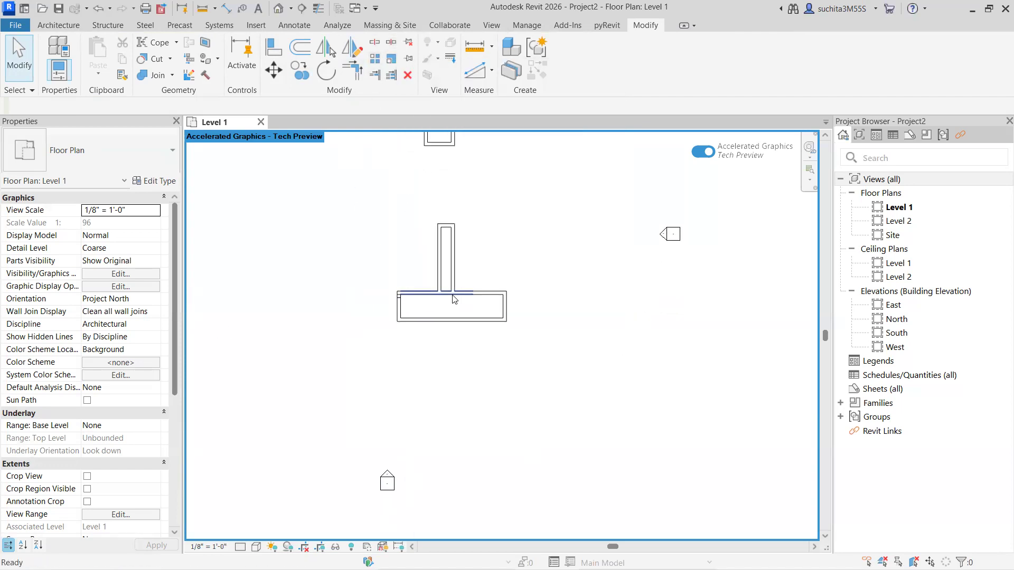
scroll(379, 299, "up", 8)
scroll(409, 307, "down", 3)
middle_click_drag(606, 328, 395, 311)
scroll(442, 295, "up", 1)
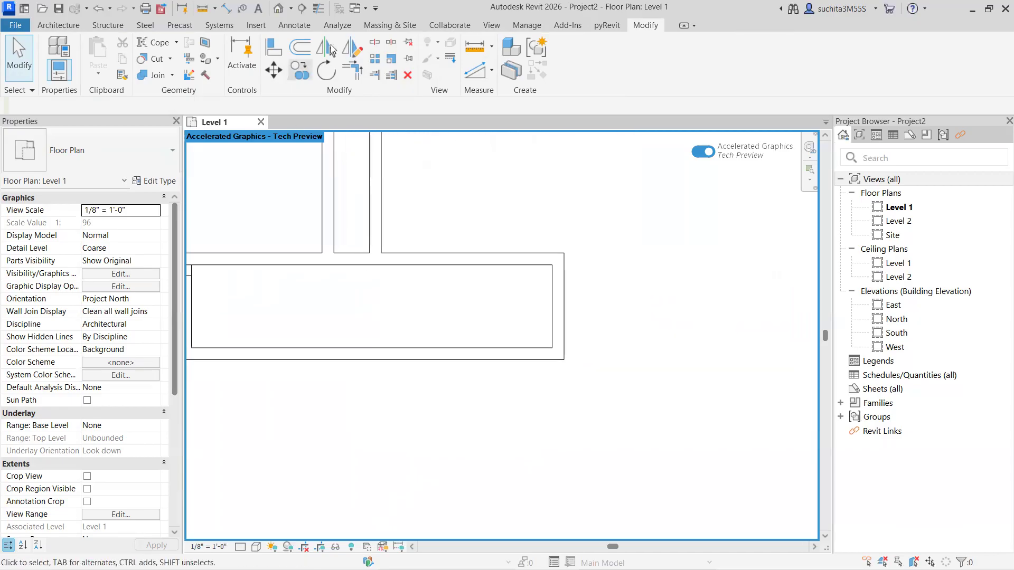
left_click(375, 44)
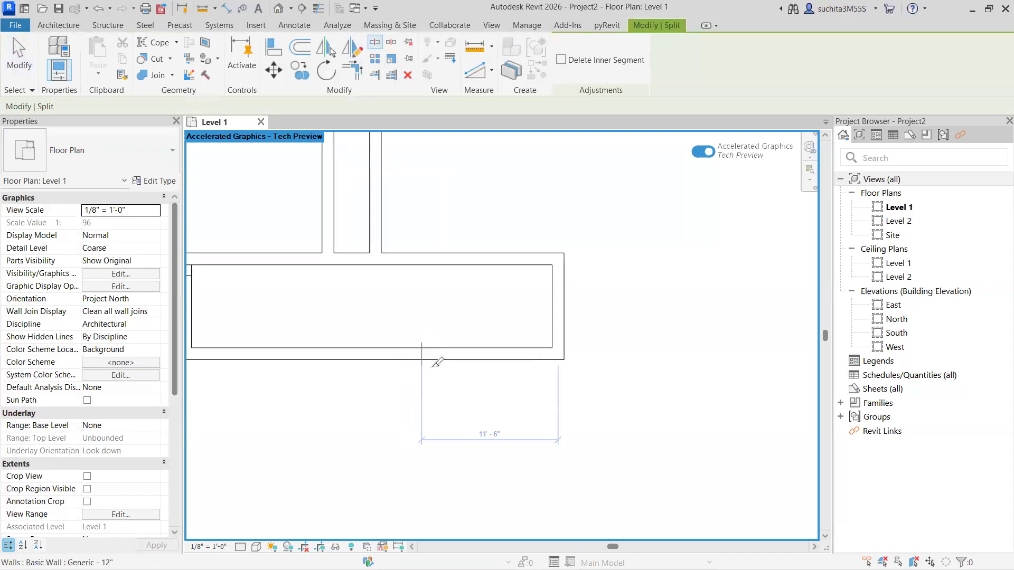
left_click(404, 346)
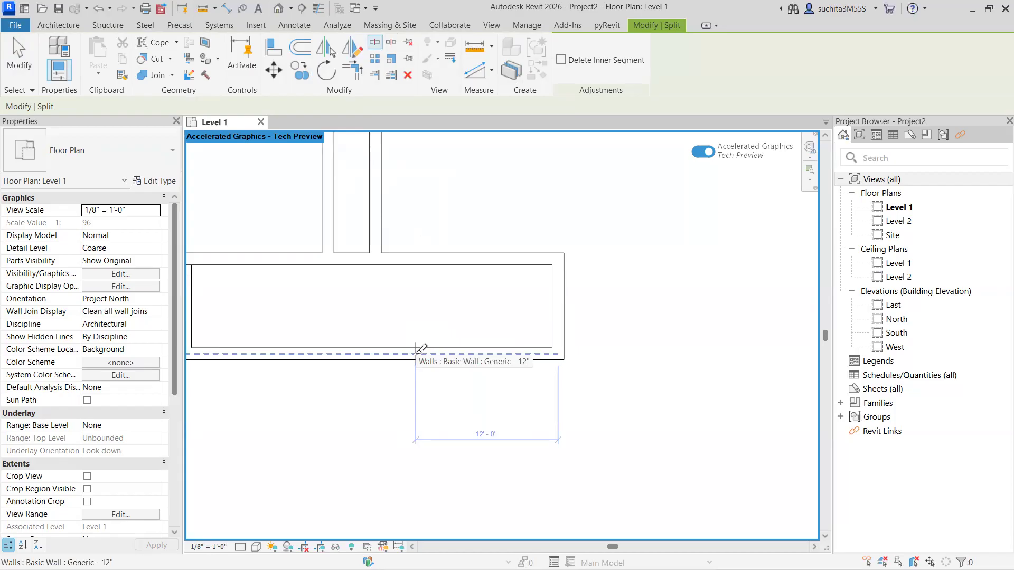
key("XF86MonBrightnessUp")
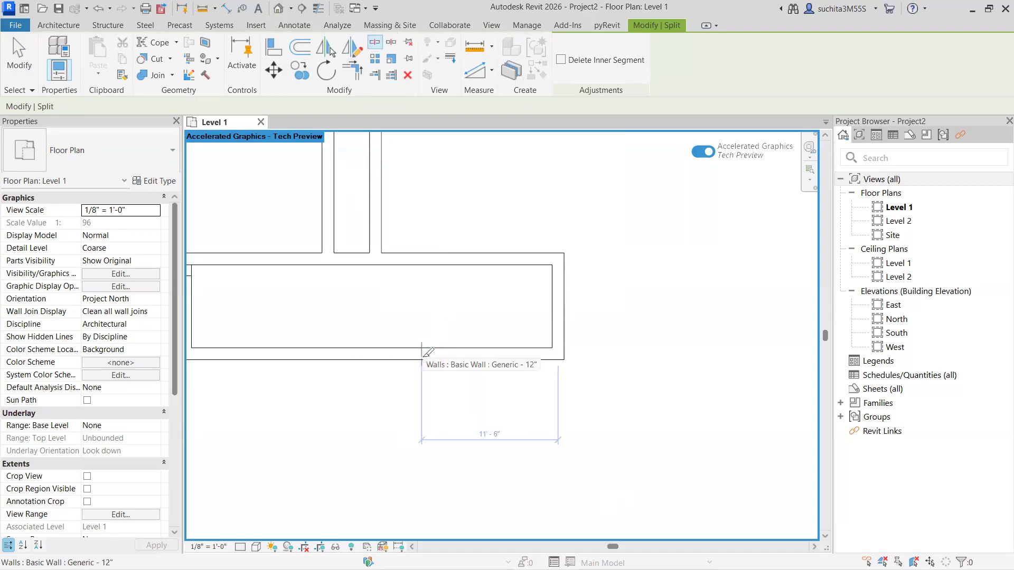
left_click(498, 348)
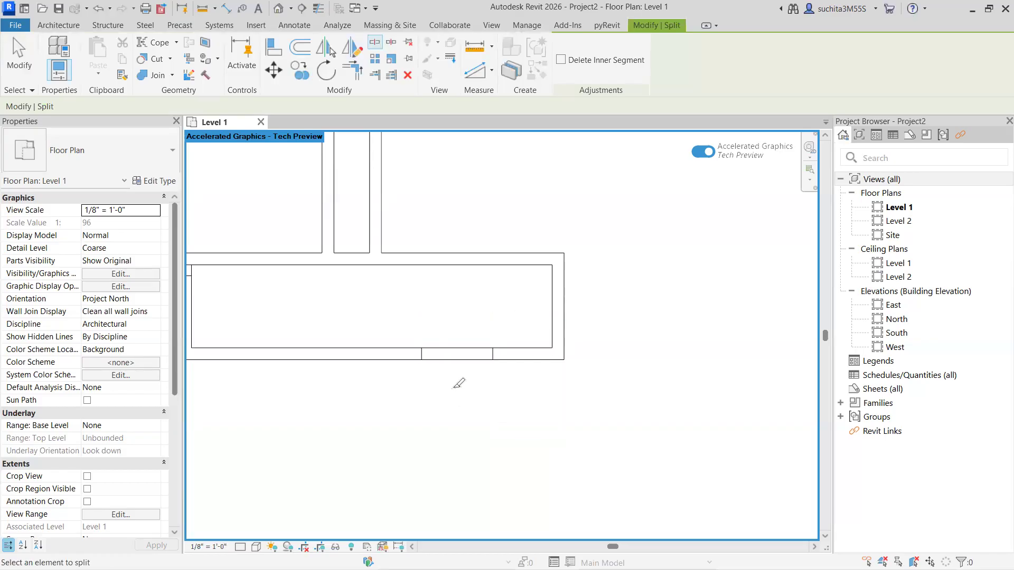
- Leave the Split command and select the lower wall's segments individually to check that they are separate walls
key("Escape")
left_click(410, 354)
key("Escape")
left_click(455, 354)
key("Escape")
left_click(447, 353)
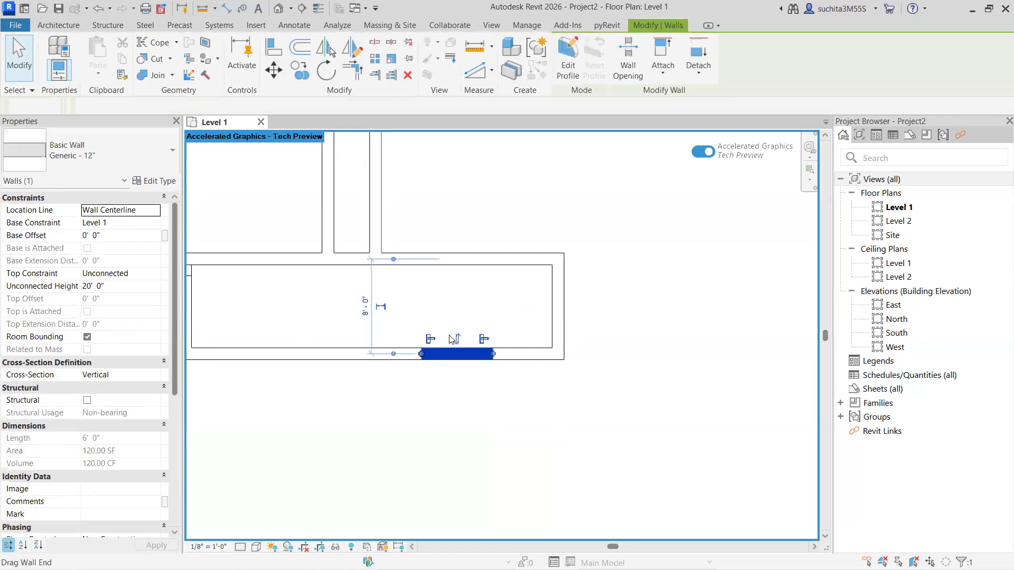
left_click(477, 384)
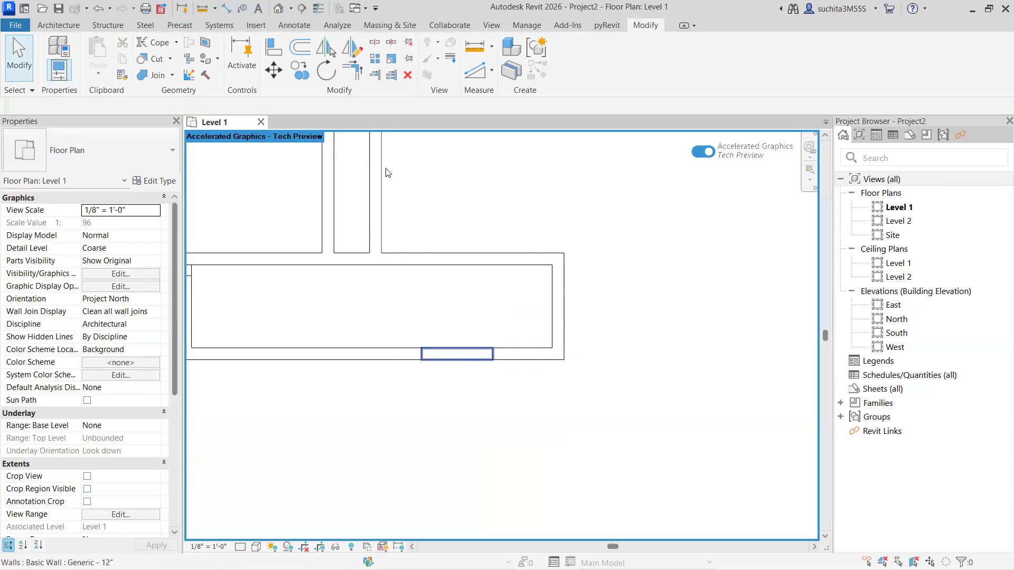
- Split the rectangle's upper wall with a 0' 1" joint gap at two points directly above the lower wall's splits
left_click(391, 48)
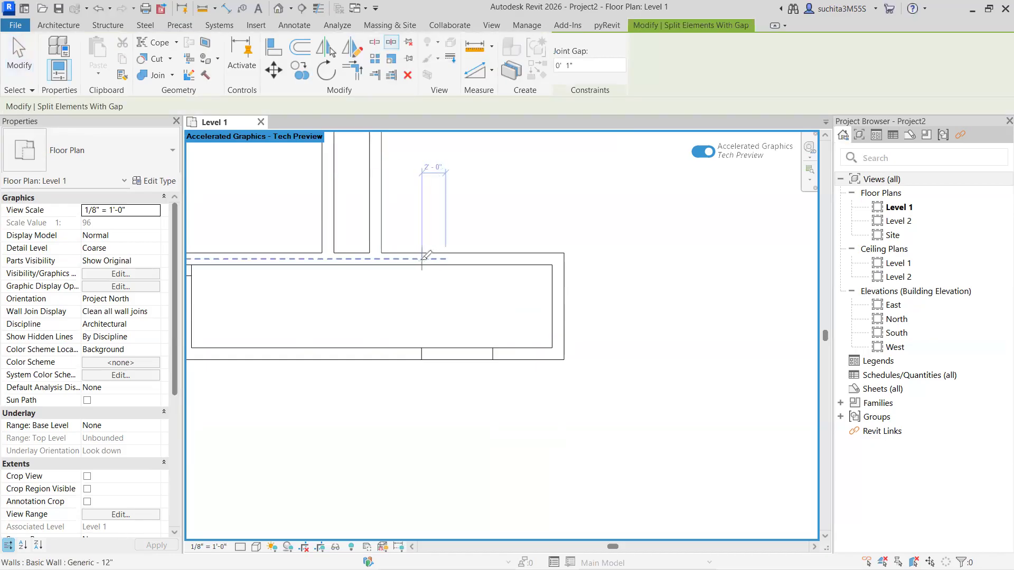
left_click(500, 256)
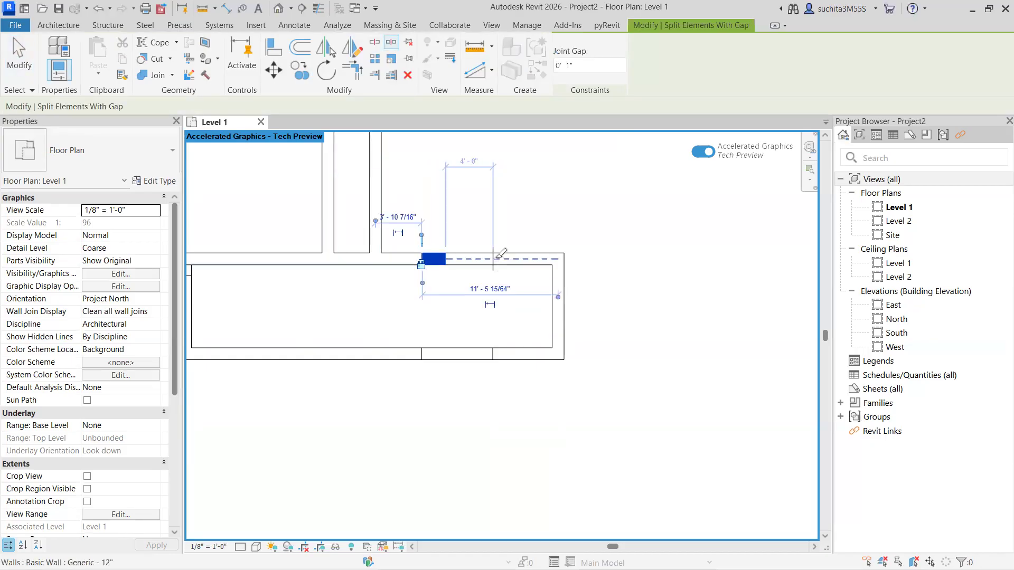
left_click(496, 258)
key("Escape")
key("Escape")
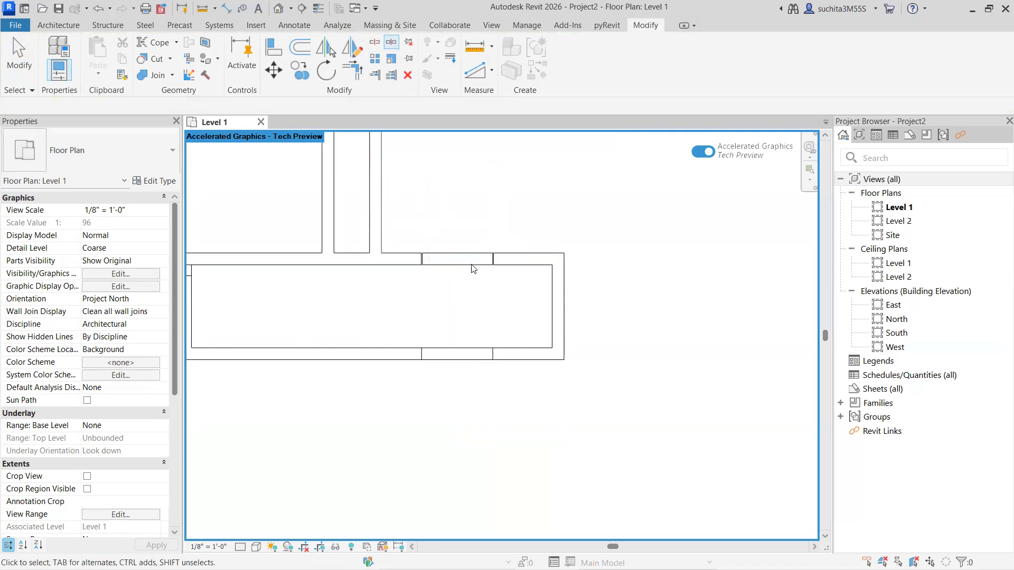
- Examine the two gaps in the rectangle's upper wall up close in the plan and in the default 3D view
scroll(428, 387, "up", 5)
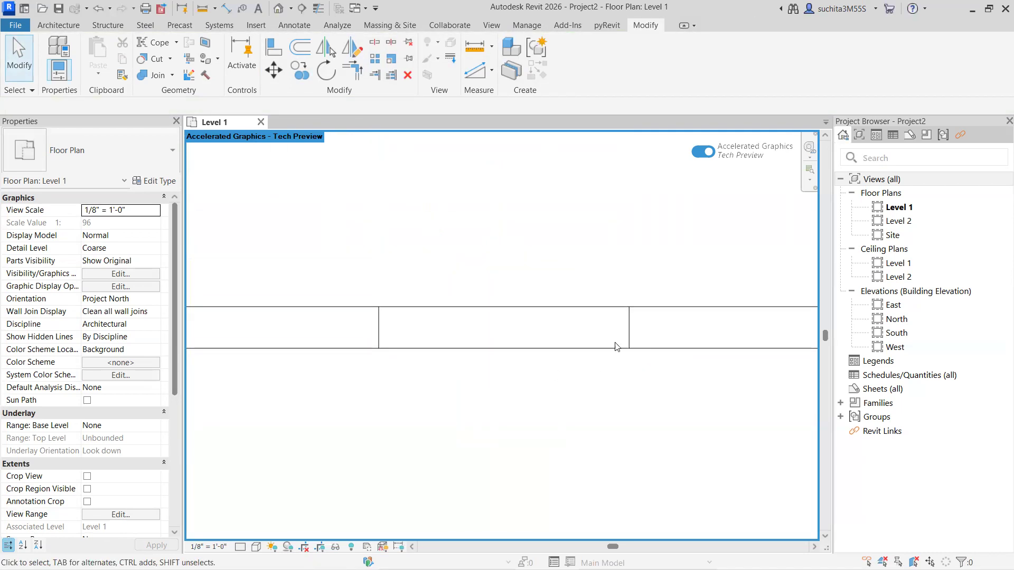
scroll(559, 341, "down", 3)
scroll(501, 179, "up", 3)
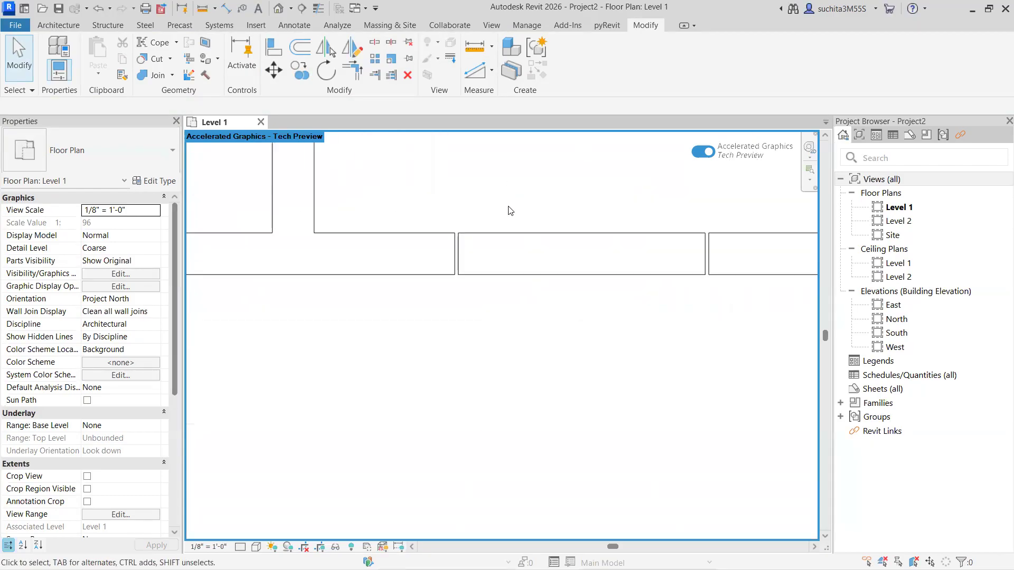
scroll(700, 303, "up", 1)
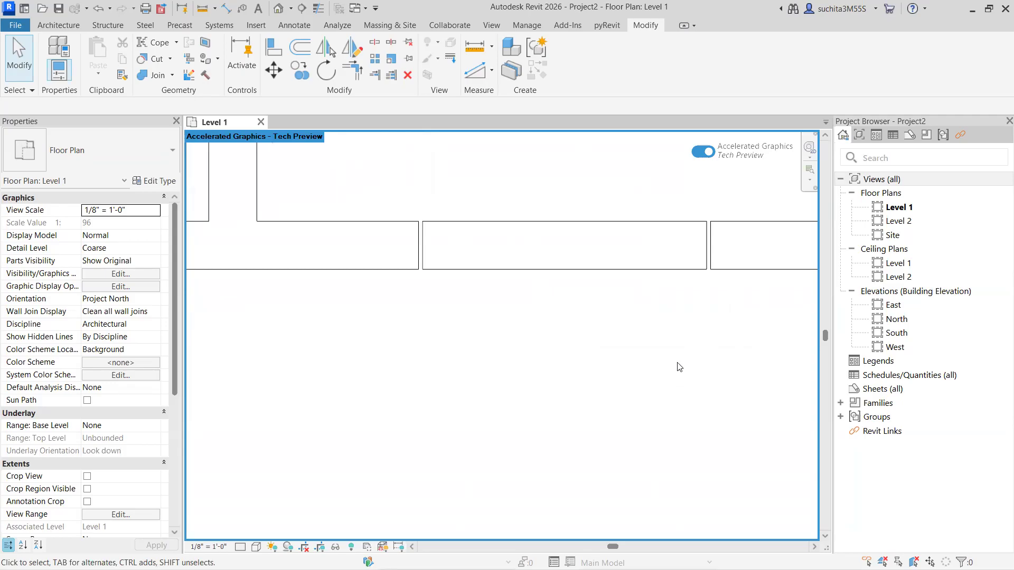
scroll(679, 367, "down", 3)
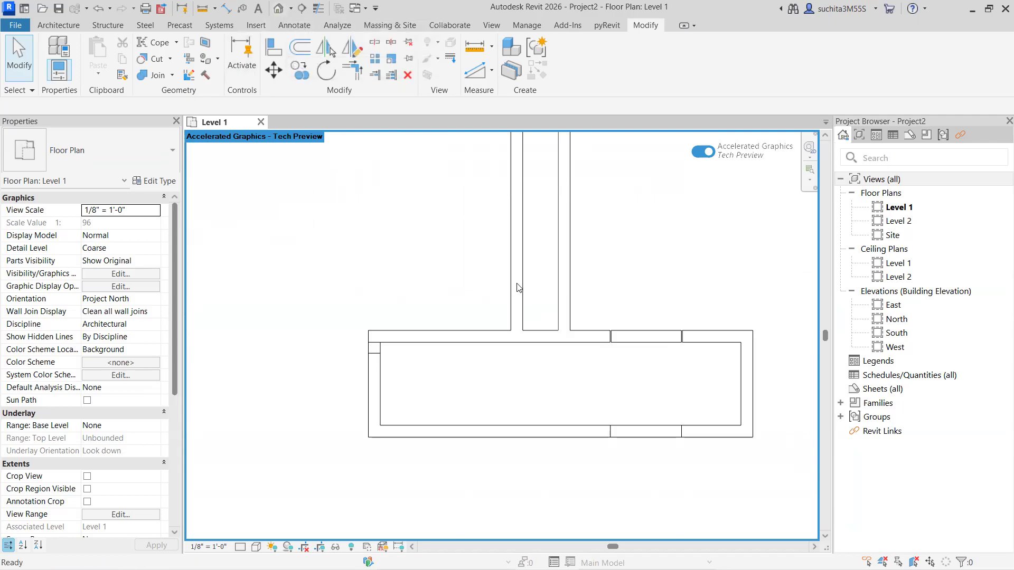
key("3")
key("d")
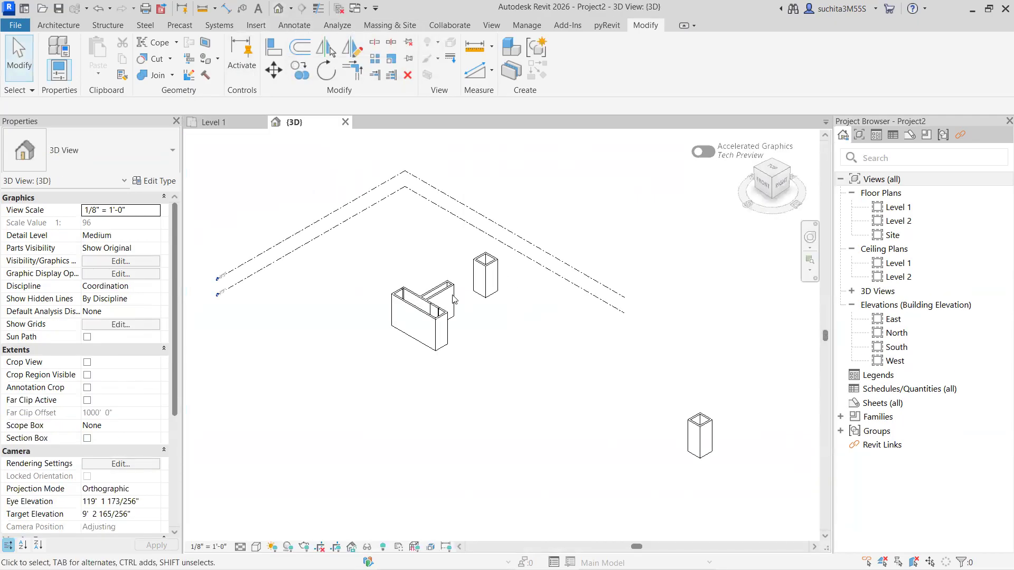
scroll(424, 297, "up", 5)
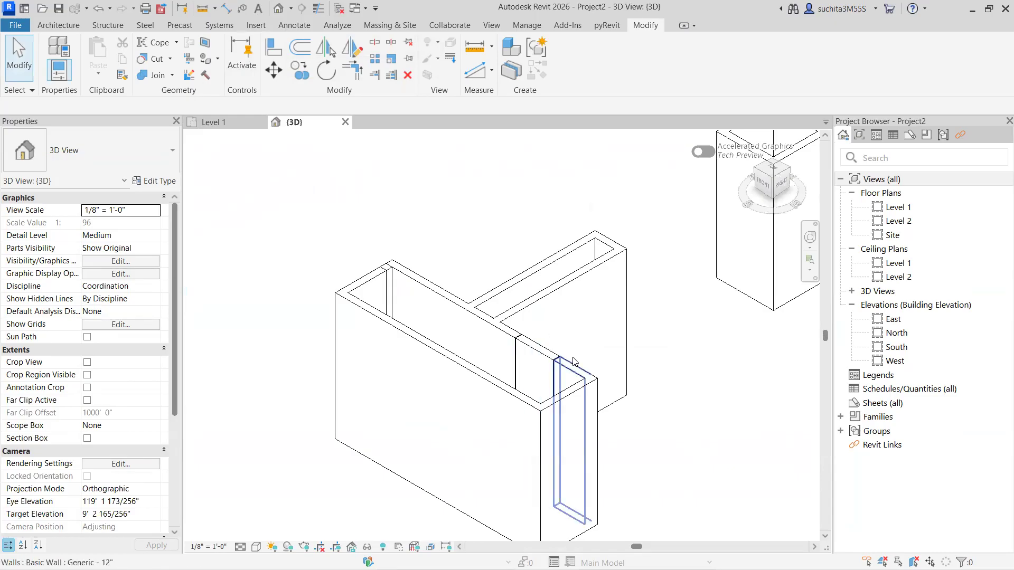
- Set the 3D view's detail level to Fine, try the Shaded visual style, and return to Hidden Line
left_click(240, 547)
left_click(261, 534)
left_click(257, 546)
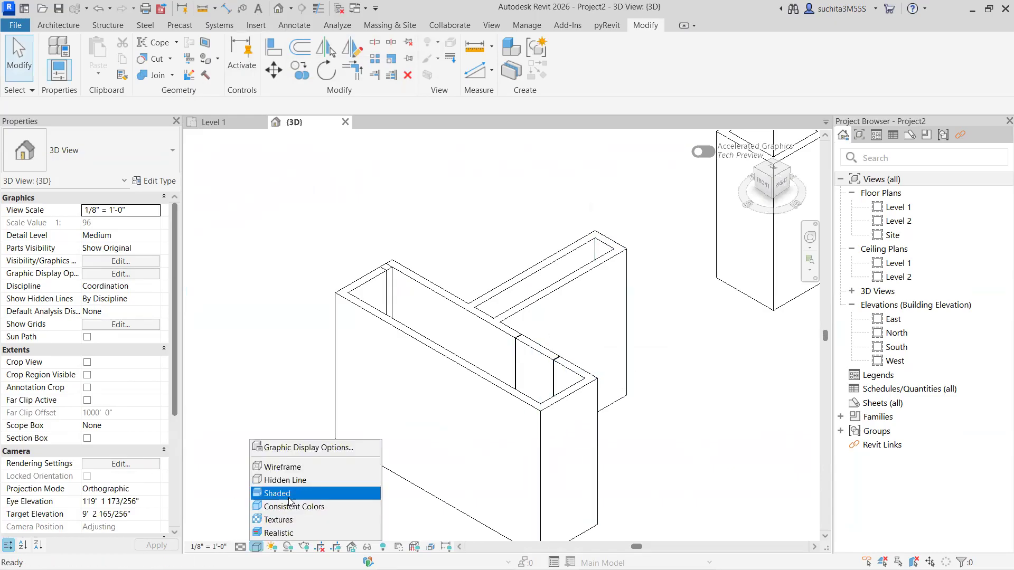
left_click(291, 494)
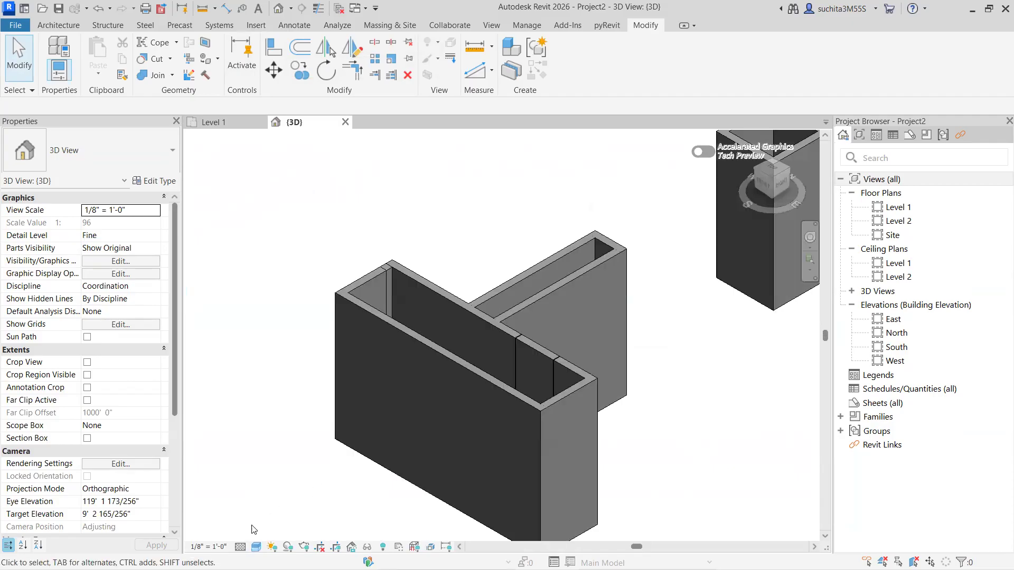
left_click(256, 548)
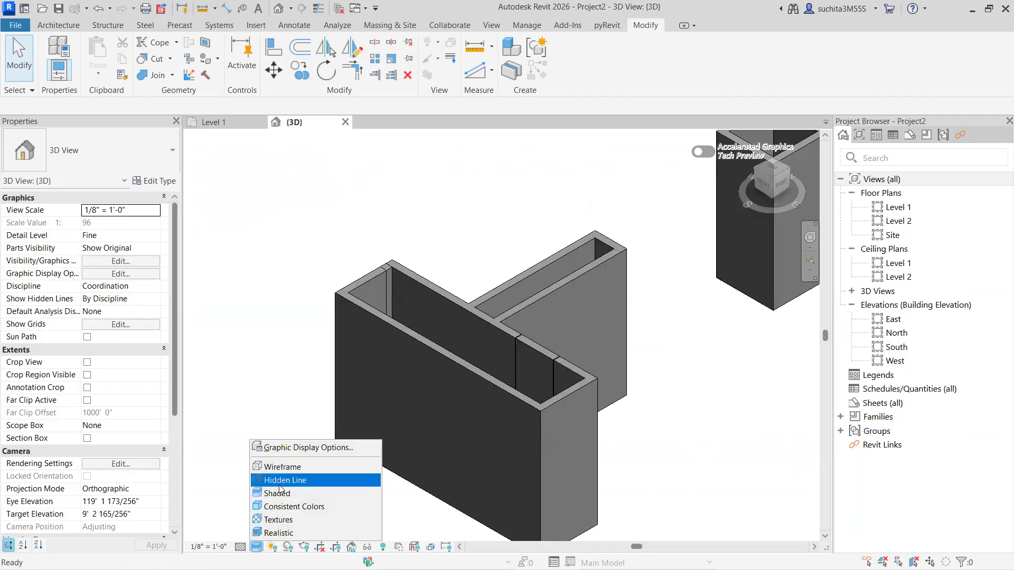
left_click(284, 481)
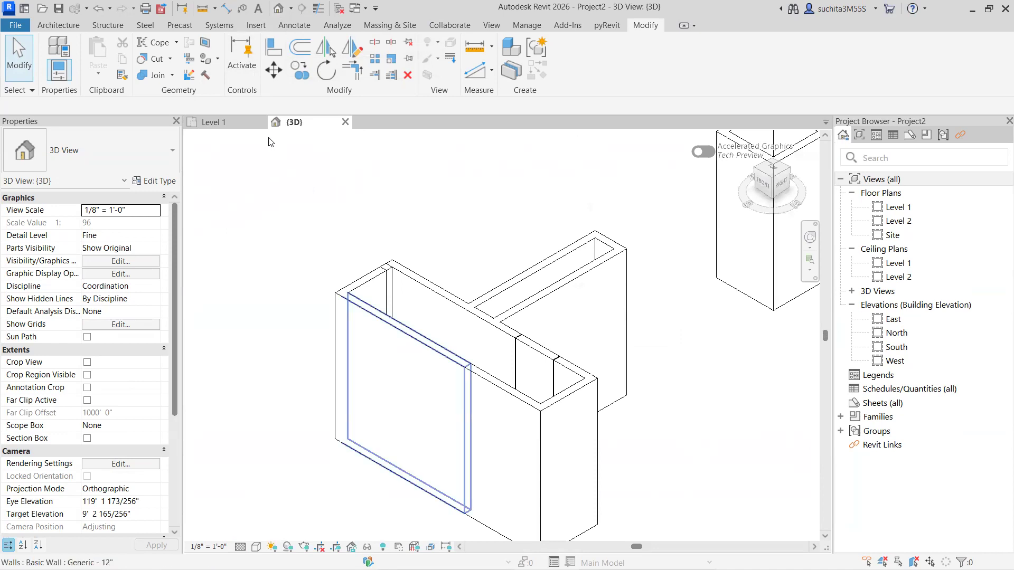
- Review the shadow settings in the 3D view's Graphic Display Options and accept the dialog
left_click(256, 548)
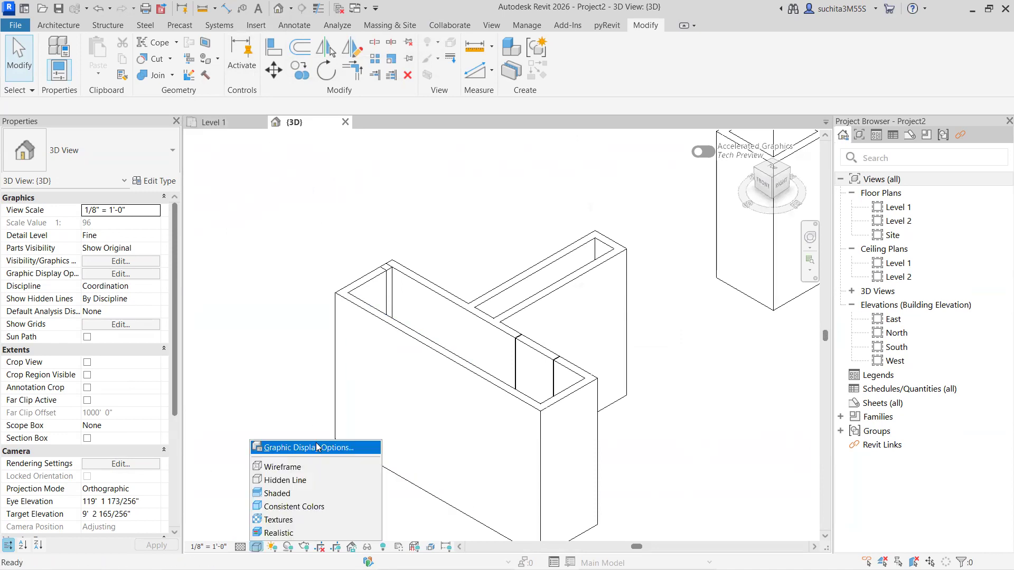
left_click(317, 448)
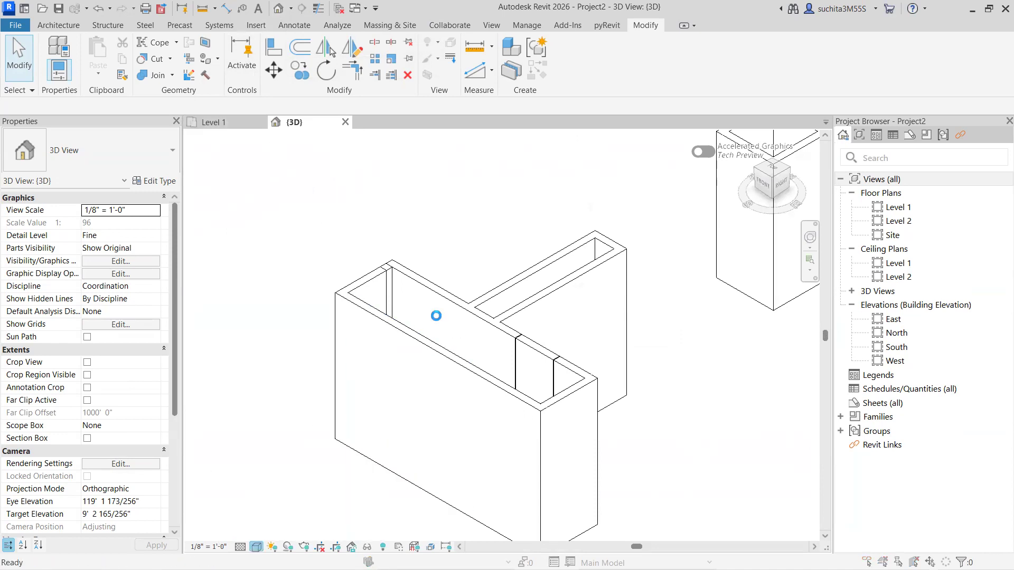
left_click(355, 183)
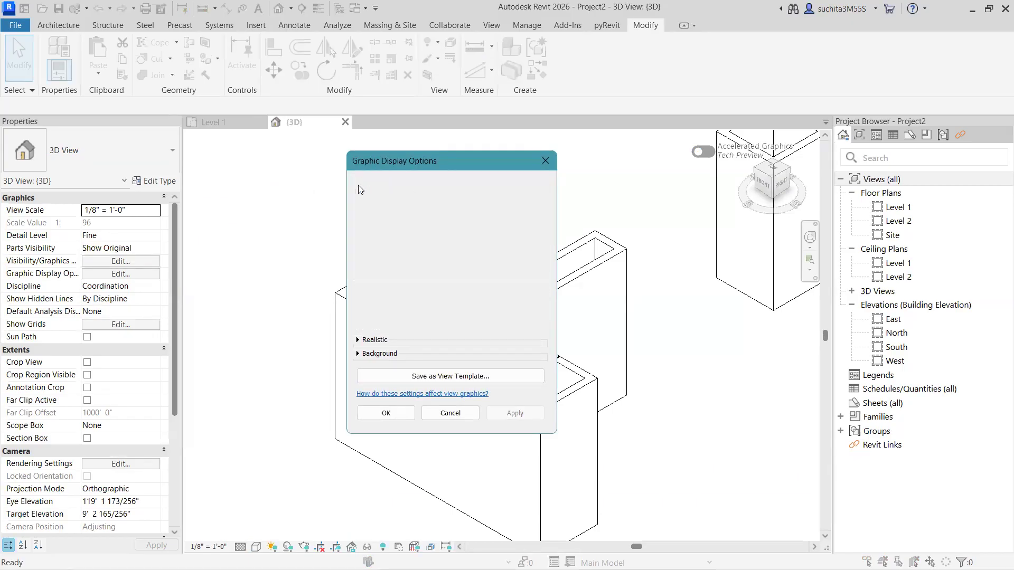
left_click(359, 197)
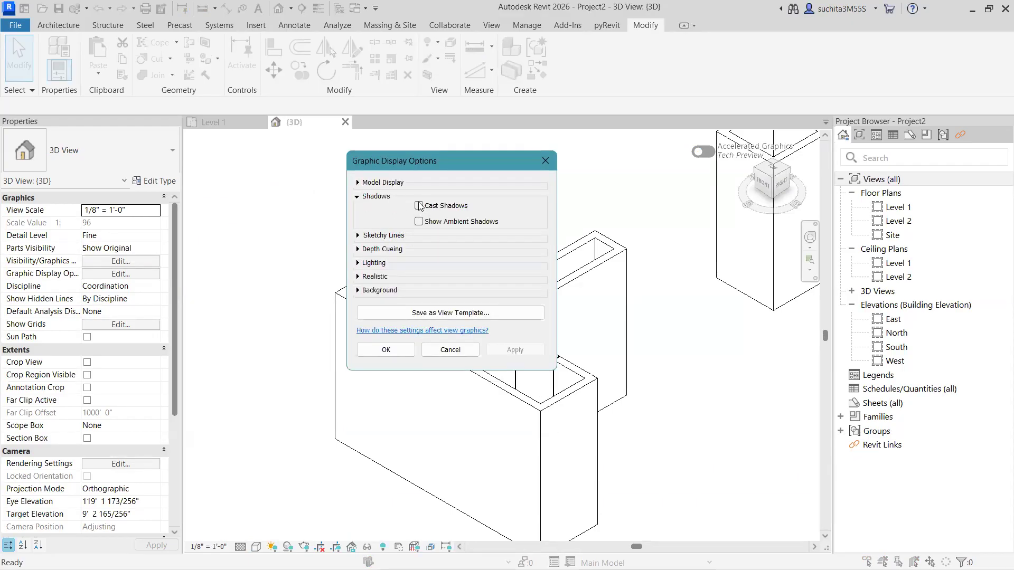
left_click(392, 353)
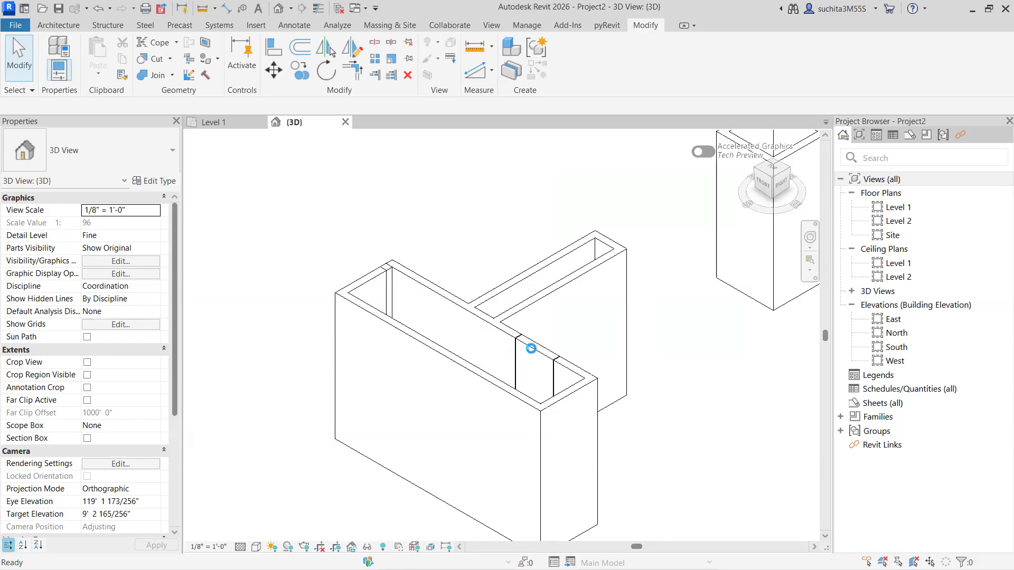
- Examine the rectangle's front wall in 3D, selecting its 6' middle segment to check where the wall was split
scroll(555, 352, "up", 1)
middle_click_drag(555, 353, 537, 365)
scroll(638, 355, "up", 1)
middle_click_drag(640, 355, 748, 280)
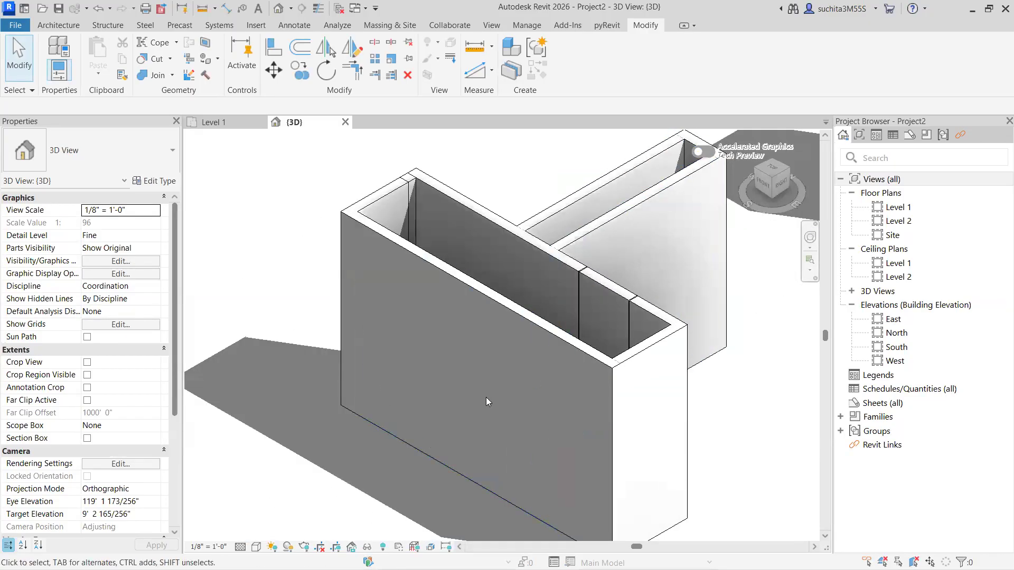
left_click(540, 328)
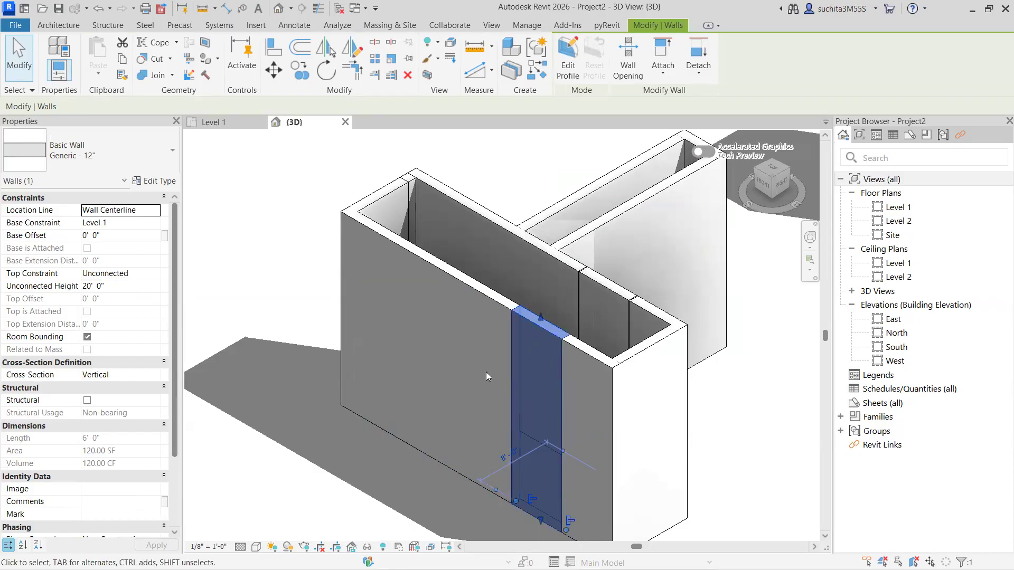
key("Escape")
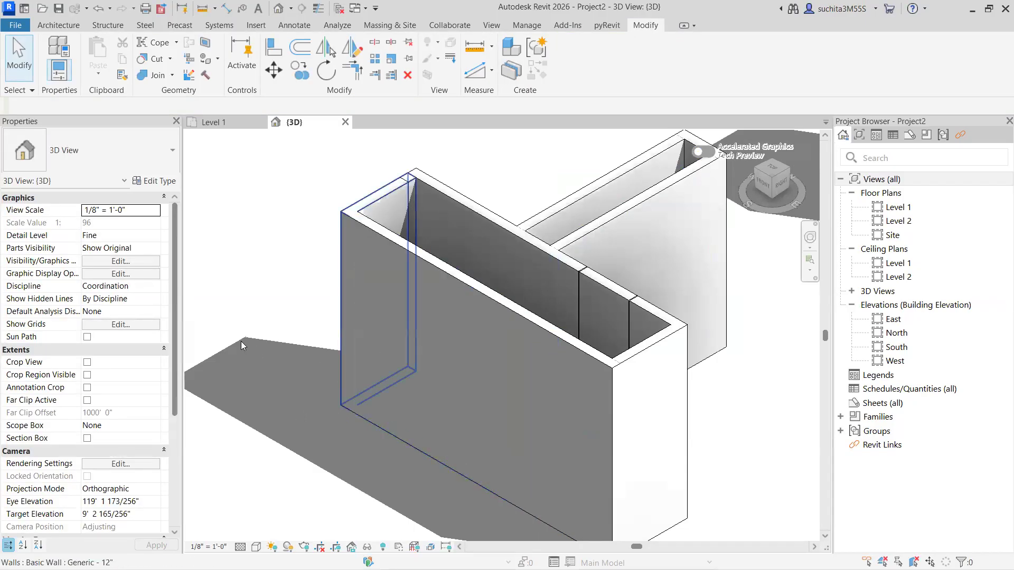
scroll(353, 330, "down", 3)
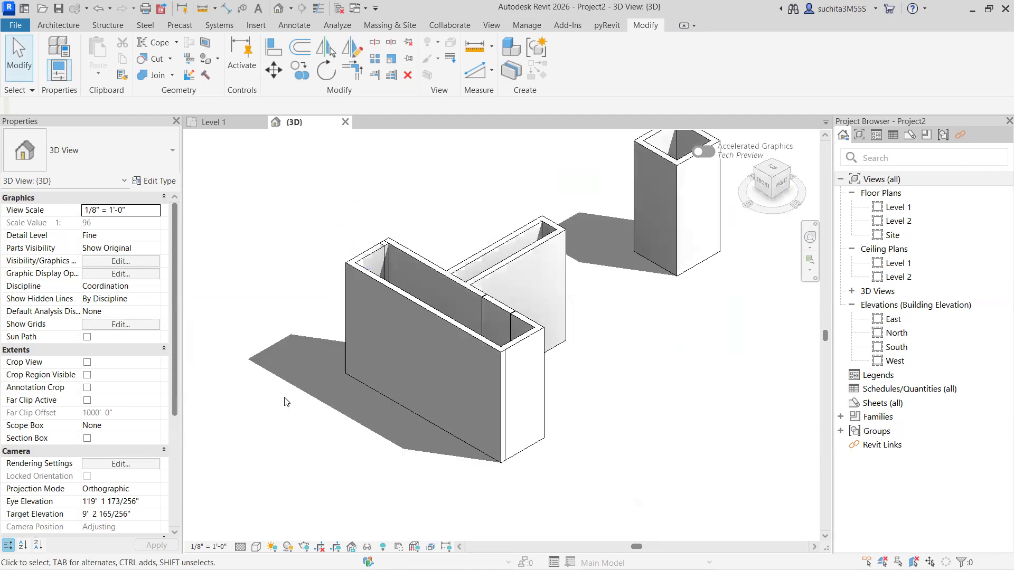
scroll(300, 403, "up", 2)
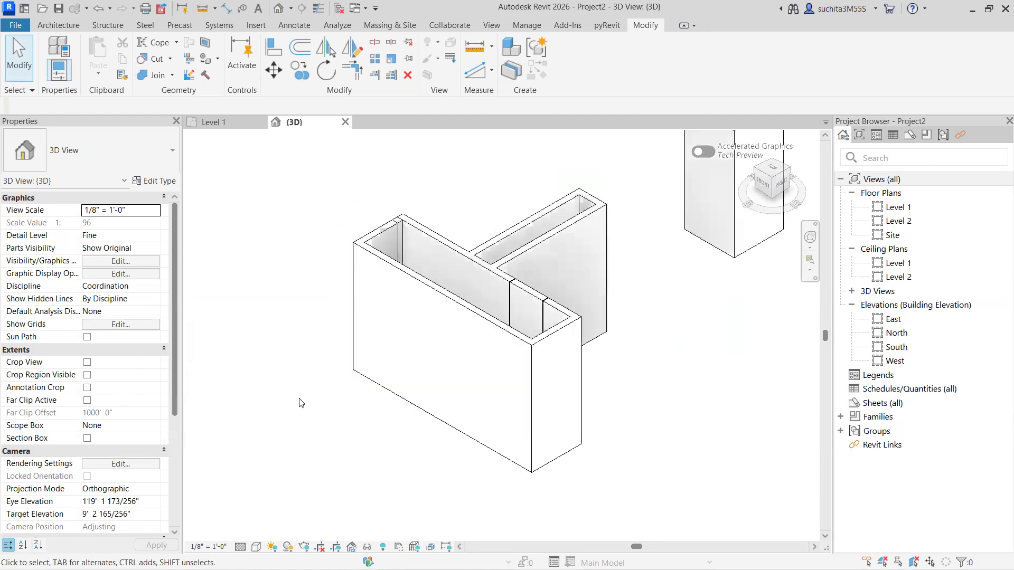
scroll(533, 311, "up", 2)
left_click(564, 297)
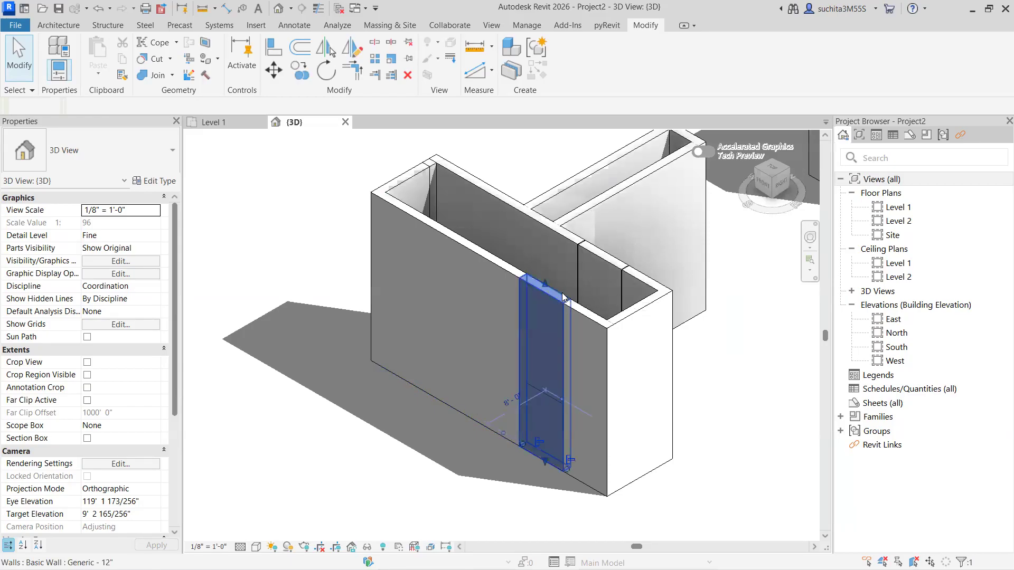
key("Escape")
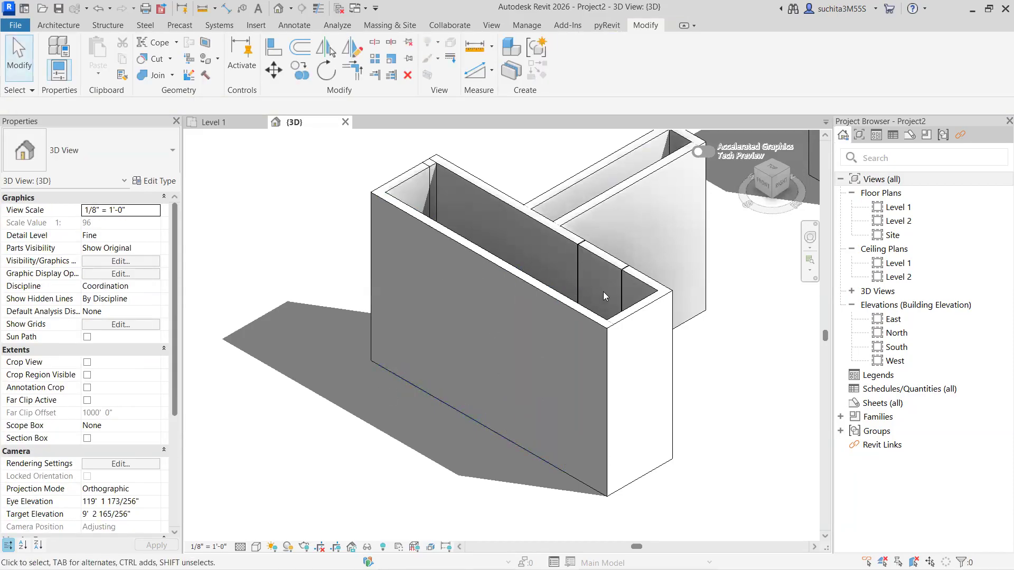
- Orbit around the rectangle's right end and examine the back wall's first joint gap up close
left_click(795, 187)
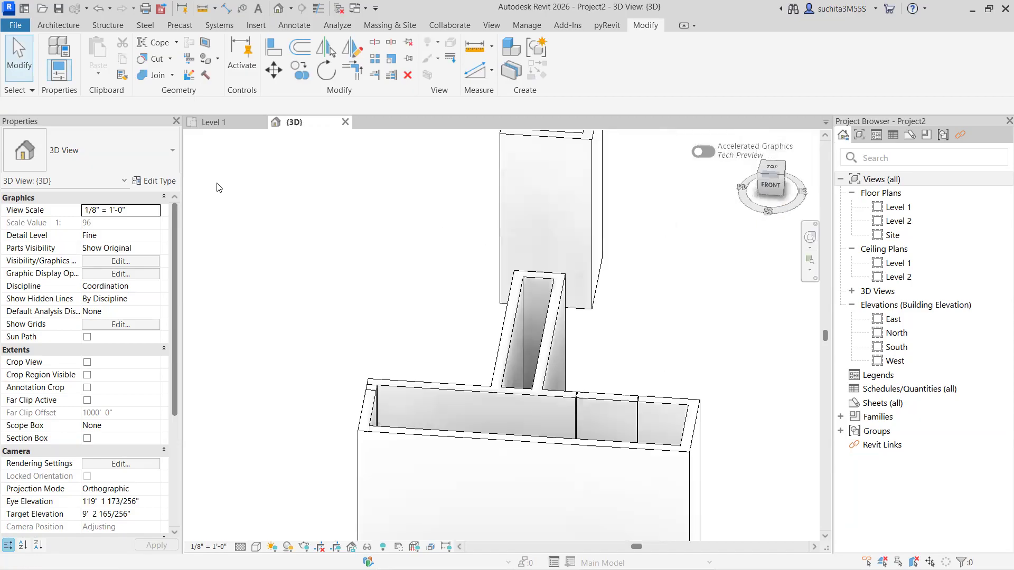
left_click_drag(268, 154, 725, 196)
scroll(725, 199, "up", 5)
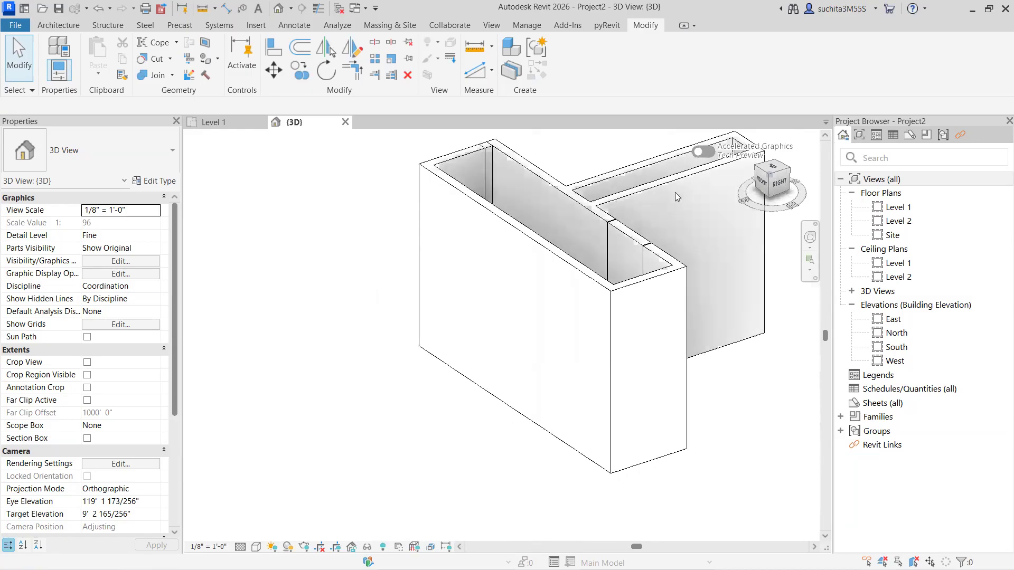
middle_click_drag(669, 305, 455, 425)
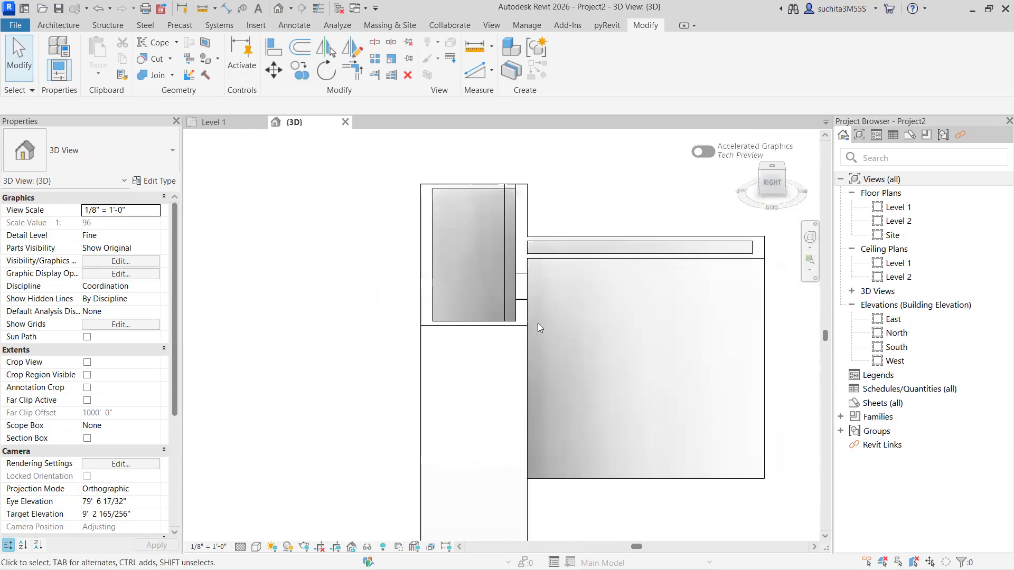
scroll(559, 294, "up", 5)
left_click(774, 184)
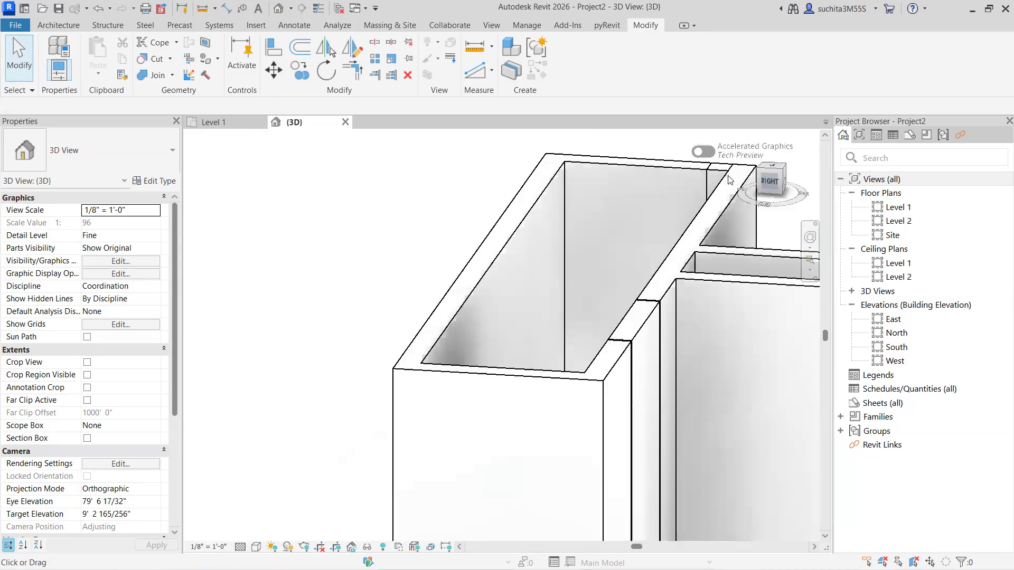
middle_click_drag(798, 323, 586, 240)
scroll(615, 251, "down", 4)
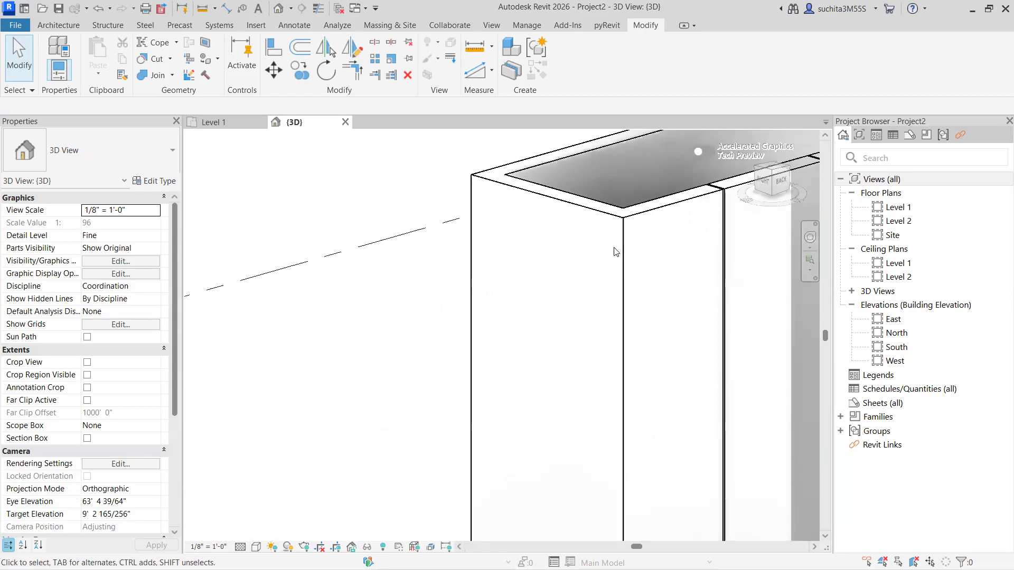
scroll(656, 209, "up", 7)
scroll(634, 230, "up", 2)
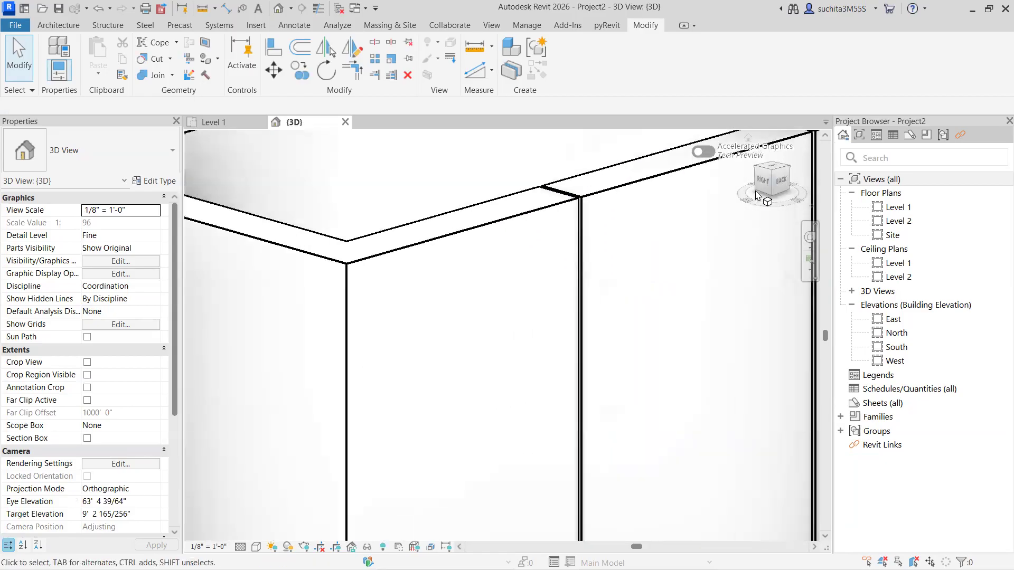
left_click_drag(764, 188, 754, 188)
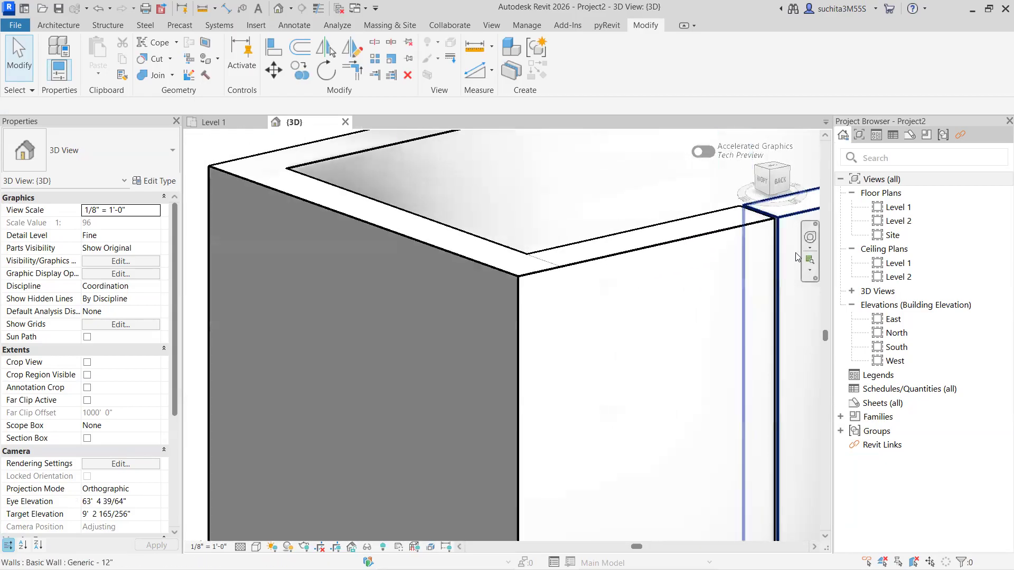
scroll(705, 302, "down", 2)
middle_click_drag(588, 296, 418, 267)
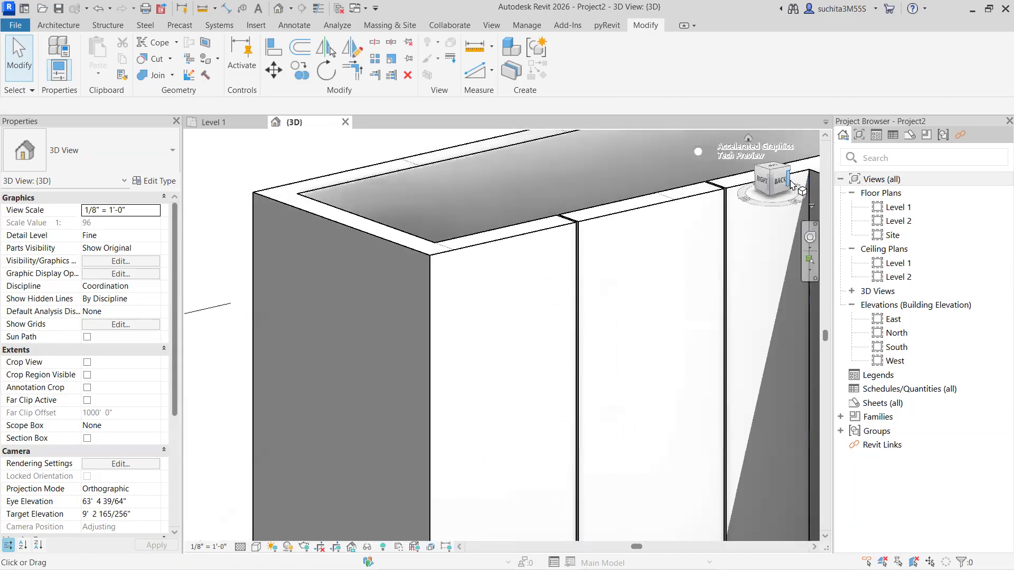
- Examine both joint gaps from the back of the rectangle, along the wall's top edge and face
left_click_drag(775, 192, 717, 225)
middle_click_drag(699, 331, 234, 304)
left_click(775, 192)
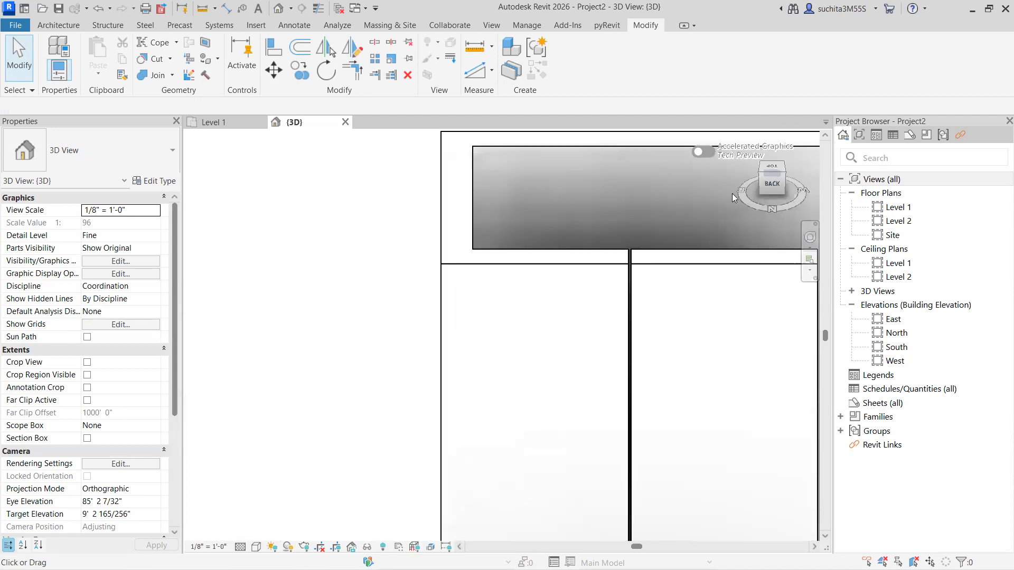
middle_click_drag(709, 353, 538, 428, "shift")
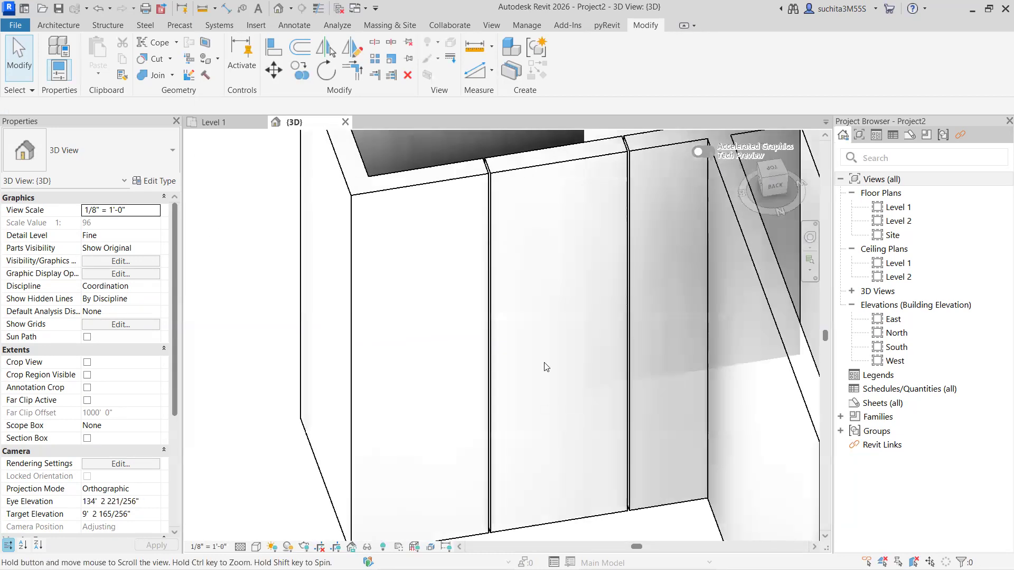
scroll(509, 201, "up", 3)
middle_click_drag(576, 390, 602, 526)
scroll(521, 280, "up", 9)
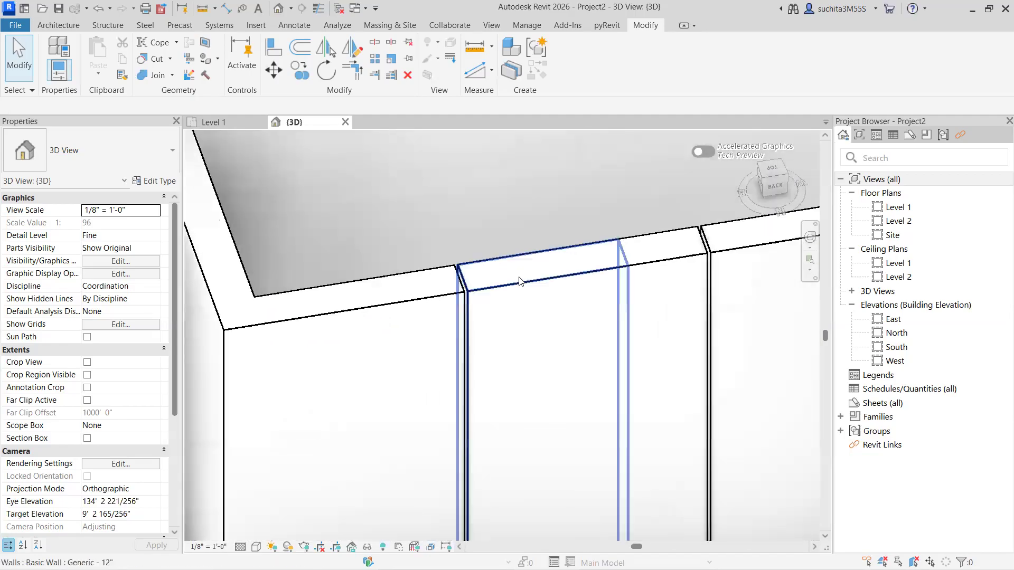
scroll(511, 335, "down", 1)
middle_click_drag(438, 338, 741, 236)
middle_click_drag(681, 310, 586, 350)
scroll(604, 311, "down", 5)
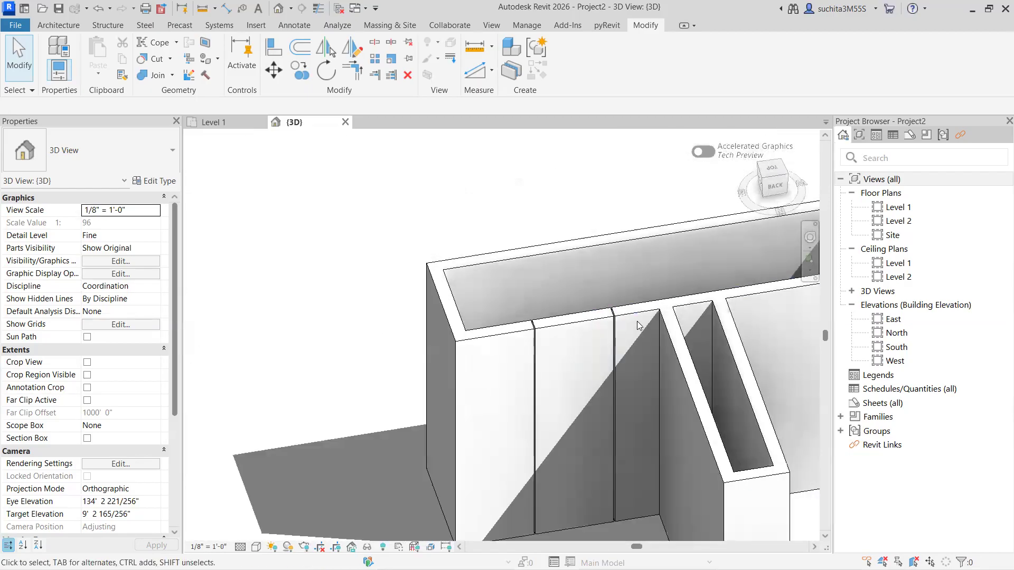
- Lower the top of the back wall's 3' 11 1/2" segment between the gaps to about 17' 3" high
left_click(565, 326)
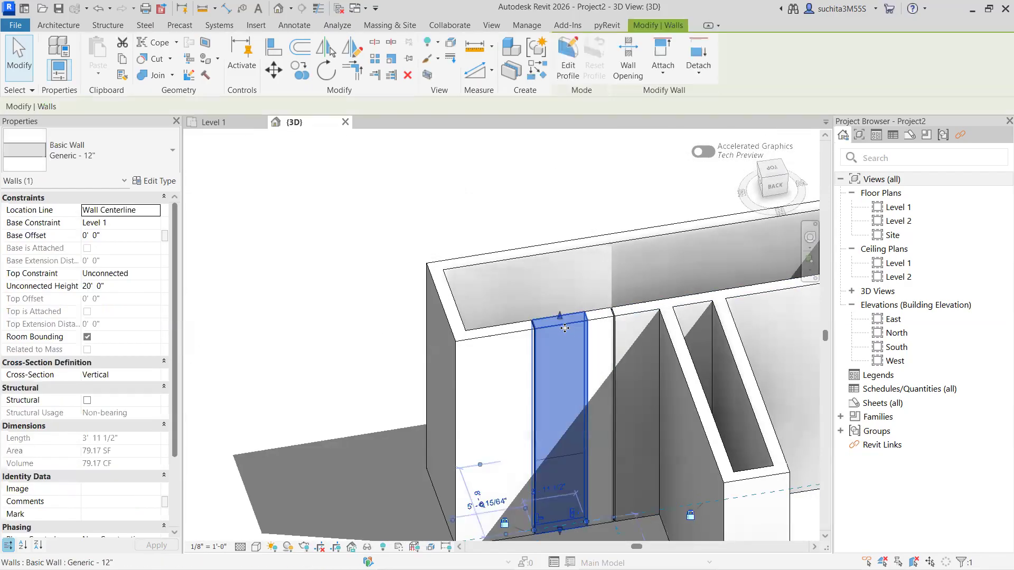
scroll(560, 317, "up", 2)
left_click_drag(558, 315, 560, 376)
key("Escape")
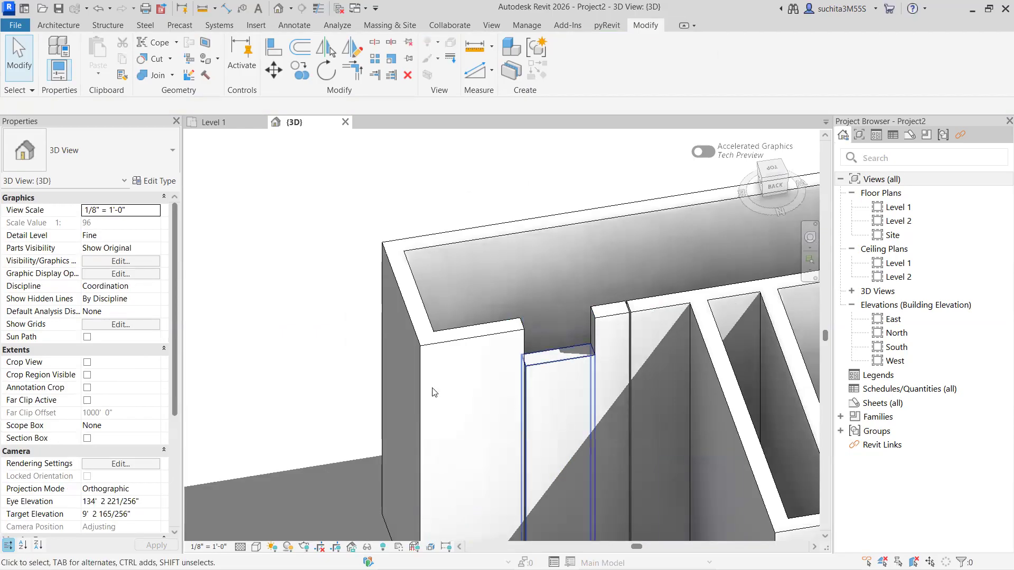
- Lower the top of the back wall's 1' 11 1/2" segment between the gaps to about 16' 8" high
scroll(459, 391, "up", 2)
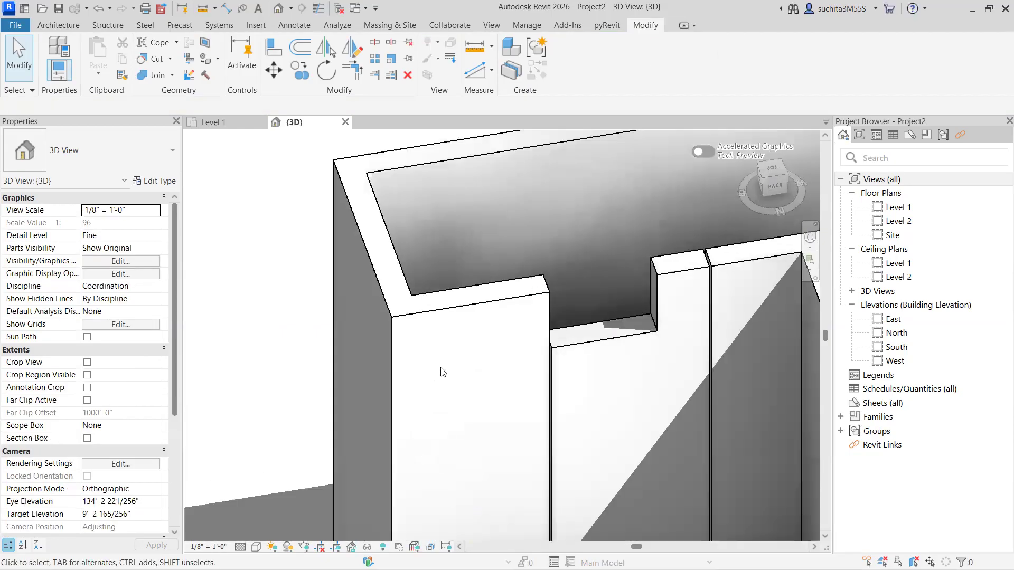
left_click(670, 272)
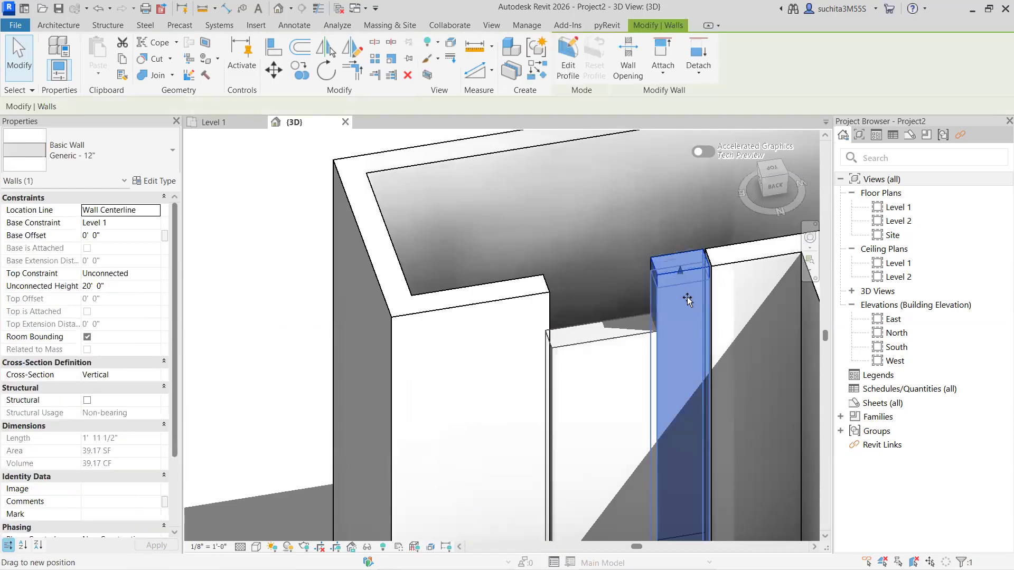
left_click_drag(691, 331, 683, 351)
key("Escape")
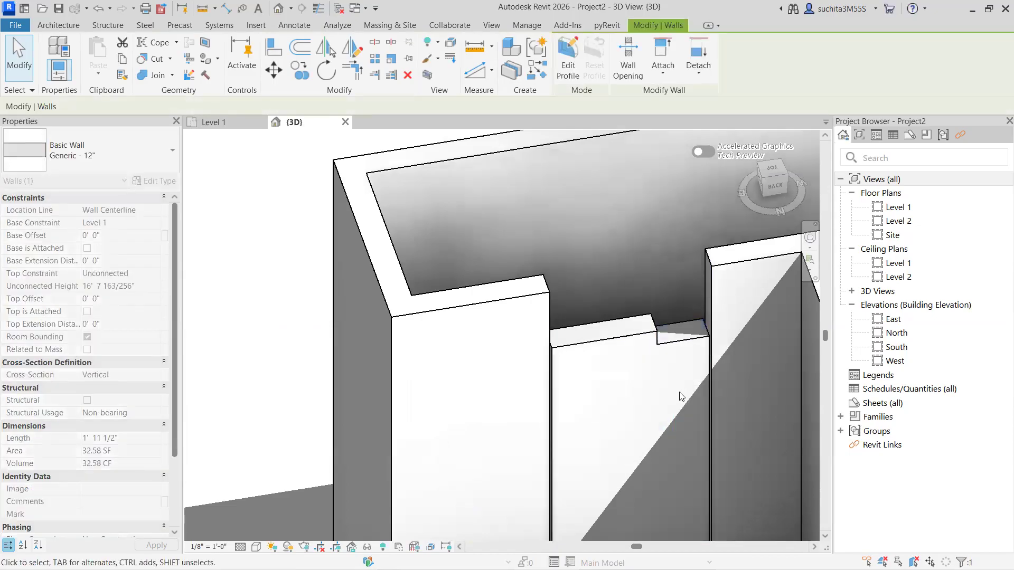
- Lower the top of the front wall's 6' middle segment to about 18' 1" high
middle_click_drag(648, 397, 664, 303, "shift")
scroll(715, 265, "up", 3)
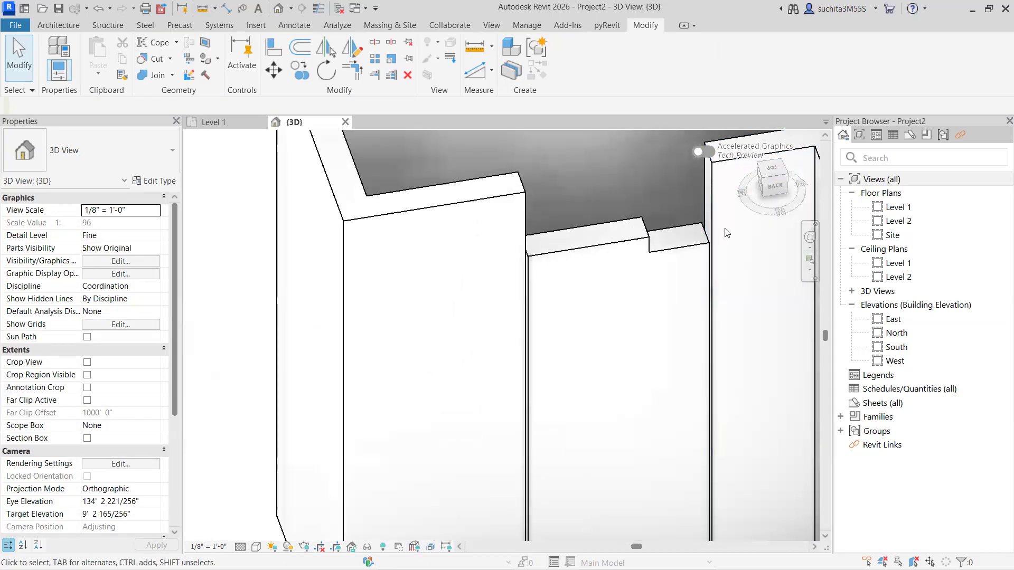
scroll(689, 289, "down", 3)
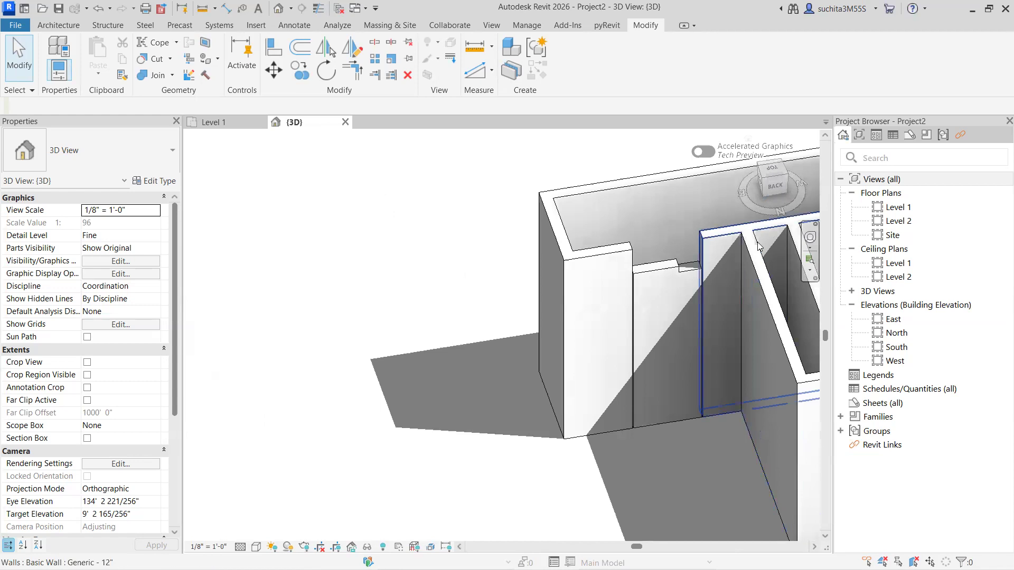
middle_click_drag(702, 295, 752, 329, "shift")
middle_click_drag(530, 370, 775, 204)
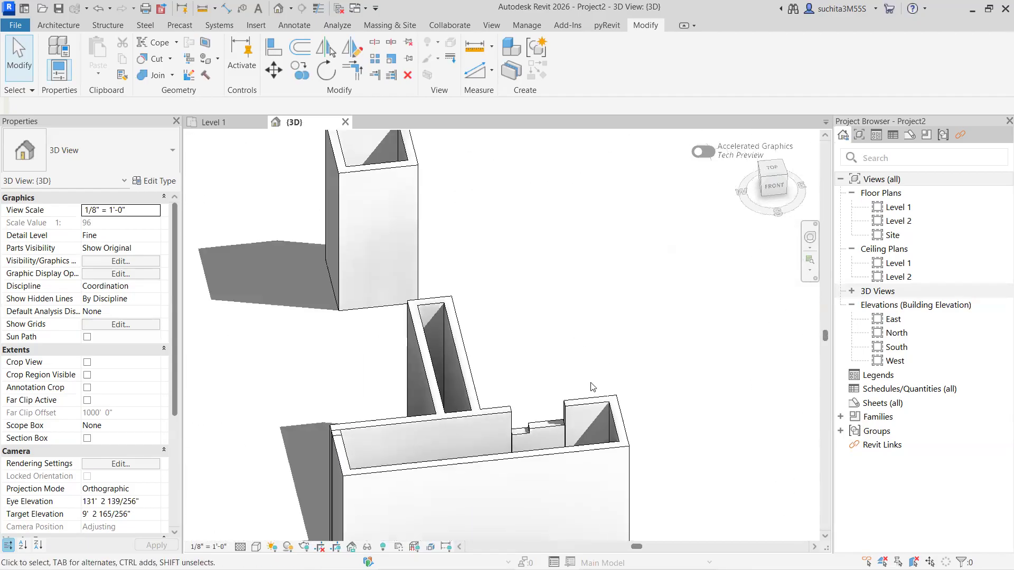
middle_click_drag(592, 385, 595, 251)
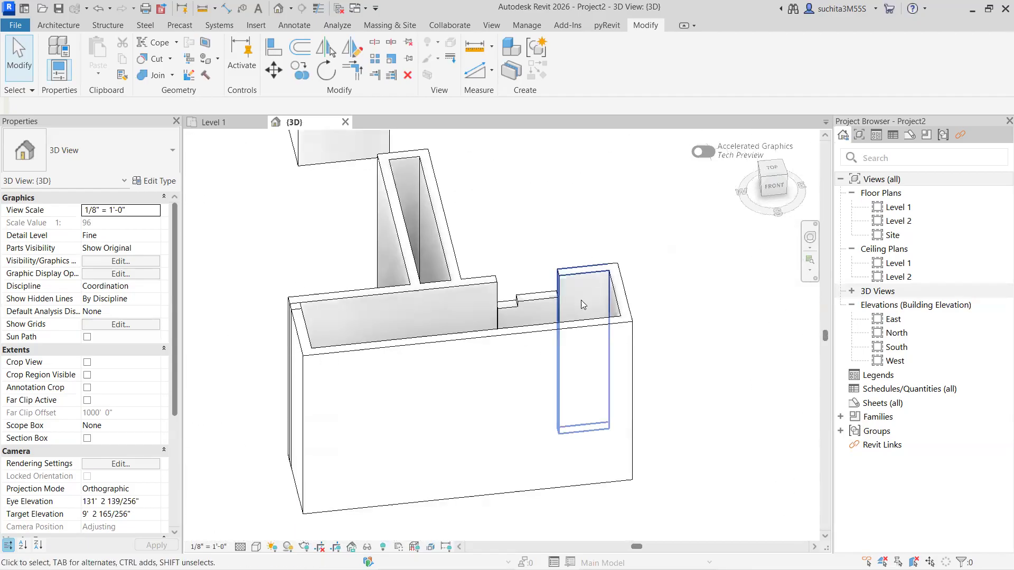
left_click(536, 337)
scroll(539, 338, "up", 2)
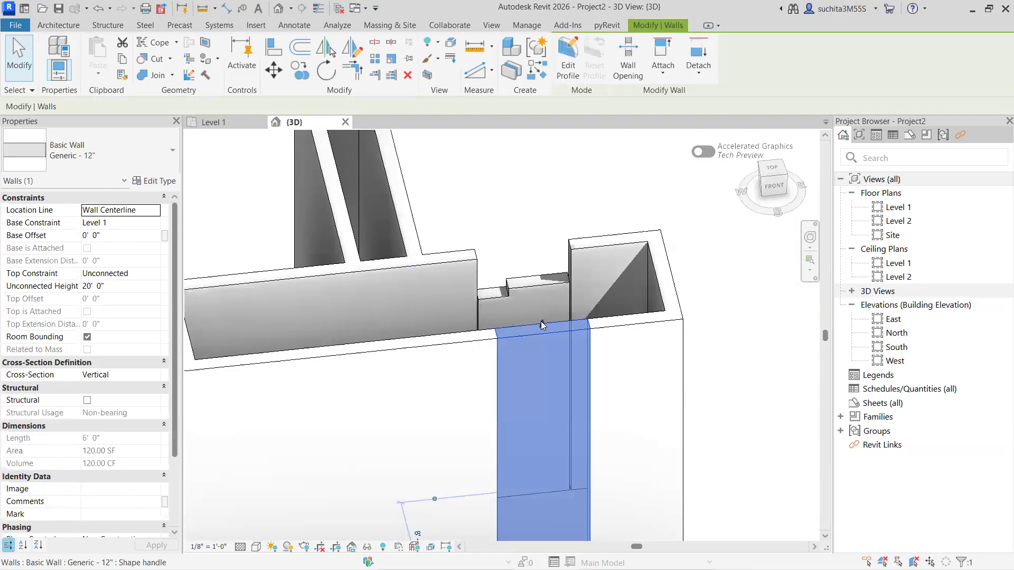
left_click_drag(545, 351, 544, 354)
key("Escape")
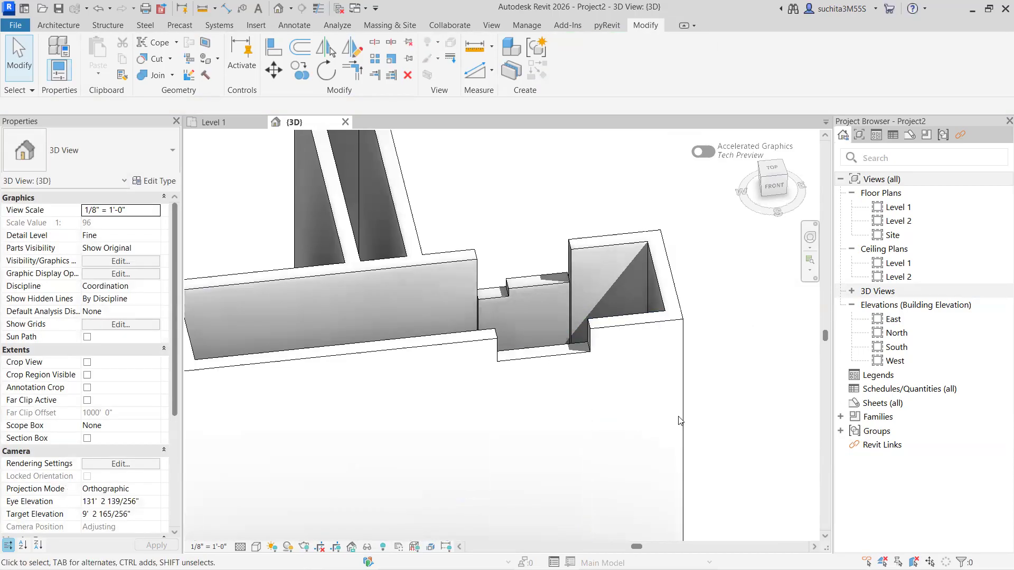
- Lower the top of the front wall's 6' middle segment further, making a deeper notch in the wall
scroll(678, 417, "down", 2)
middle_click_drag(741, 399, 748, 331)
scroll(628, 315, "up", 3)
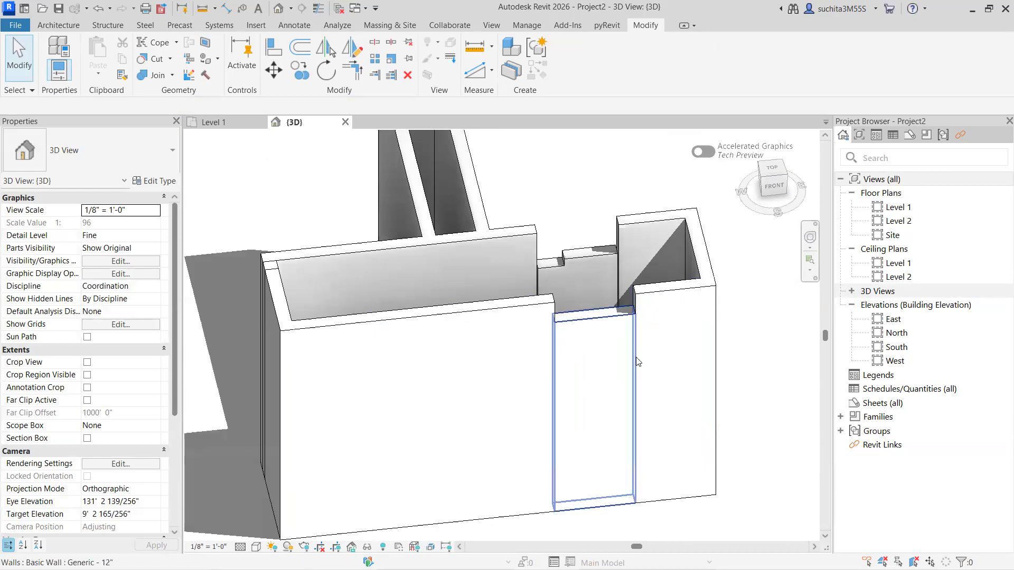
left_click(598, 319)
left_click_drag(593, 313, 596, 340)
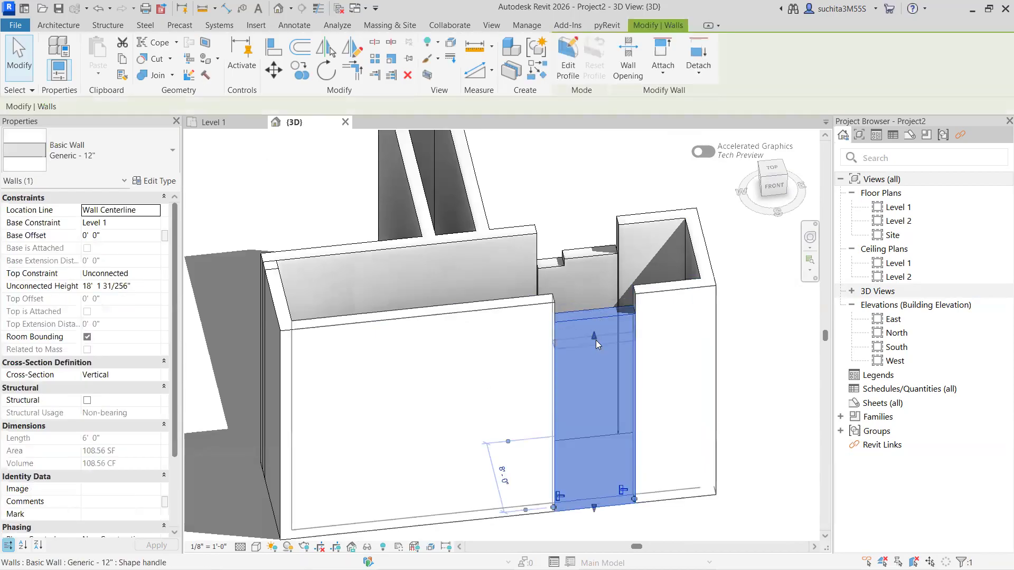
left_click(740, 375)
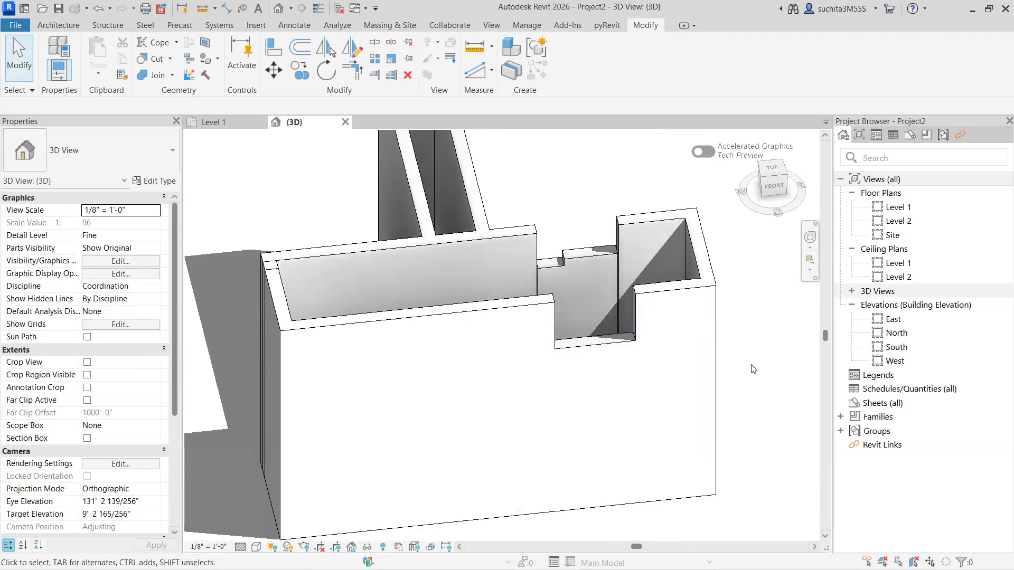
- Lower the top of the back wall's 3' 11 1/2" segment further, to about 15' 8" high
left_click(583, 258)
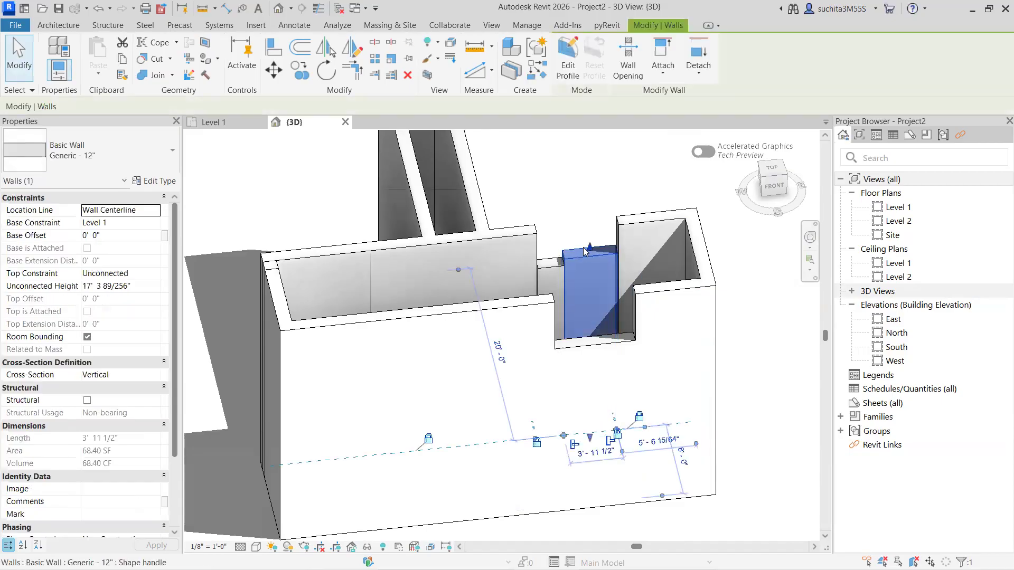
left_click_drag(590, 250, 595, 274)
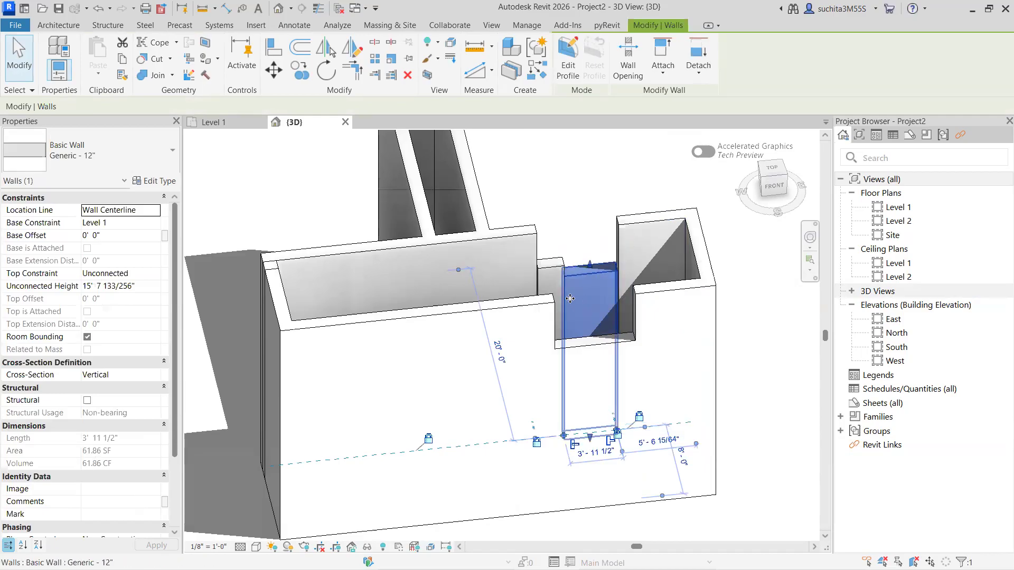
- Return to the Level 1 floor plan and locate the freestanding square of walls above the T-shaped layout
left_click(778, 325)
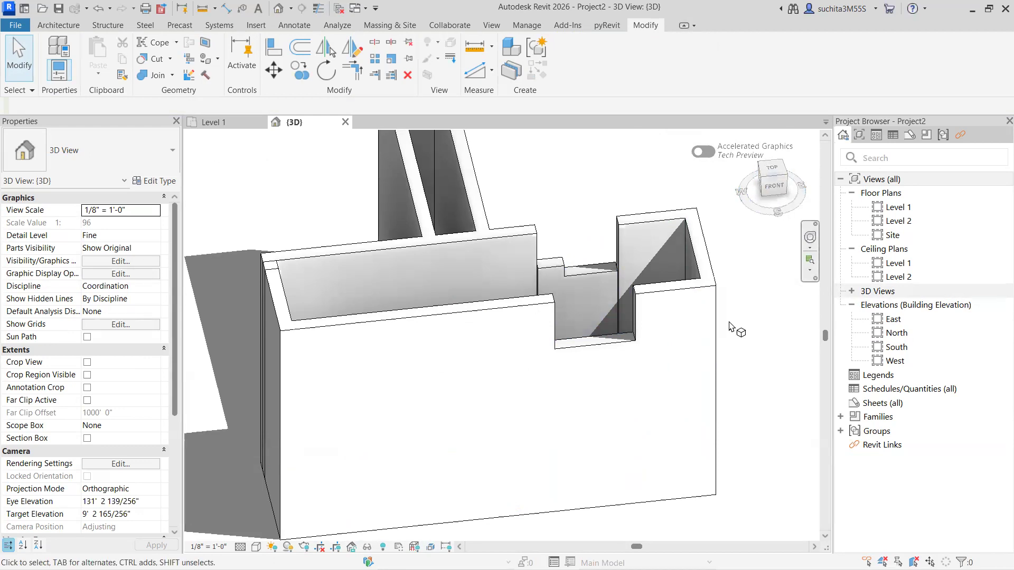
left_click_drag(771, 189, 591, 211)
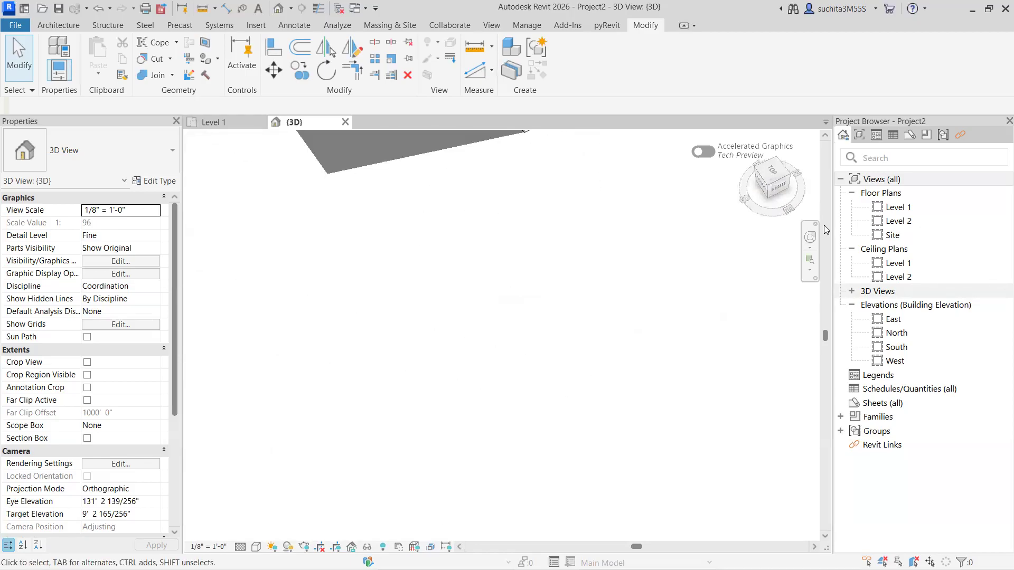
left_click(219, 123)
scroll(569, 364, "down", 3)
scroll(555, 365, "down", 4)
scroll(545, 365, "up", 6)
scroll(612, 349, "up", 1)
middle_click_drag(619, 357, 450, 379)
scroll(450, 379, "up", 1)
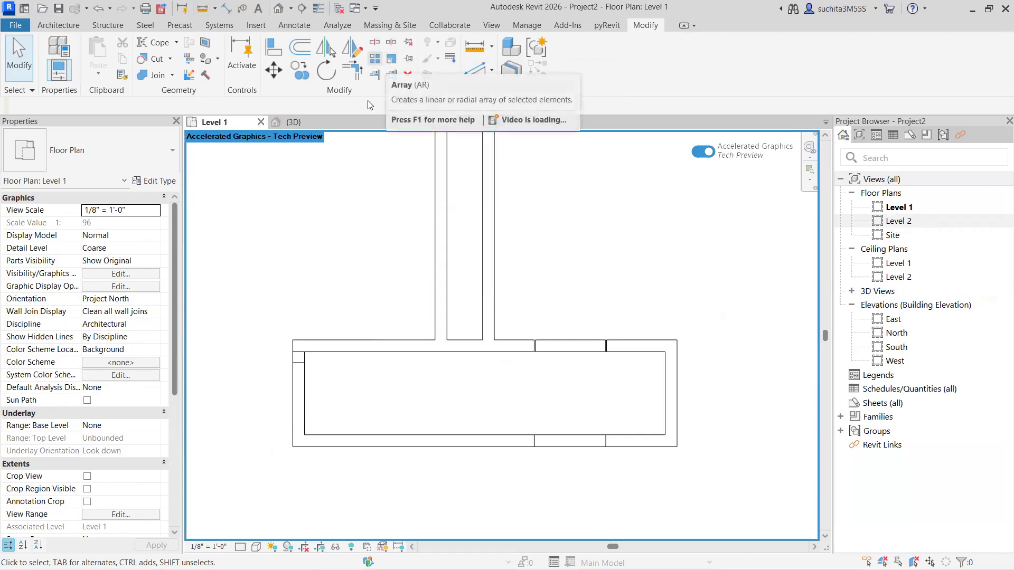
scroll(417, 189, "down", 7)
middle_click_drag(468, 275, 488, 388)
scroll(468, 315, "down", 1)
middle_click_drag(468, 198, 455, 273)
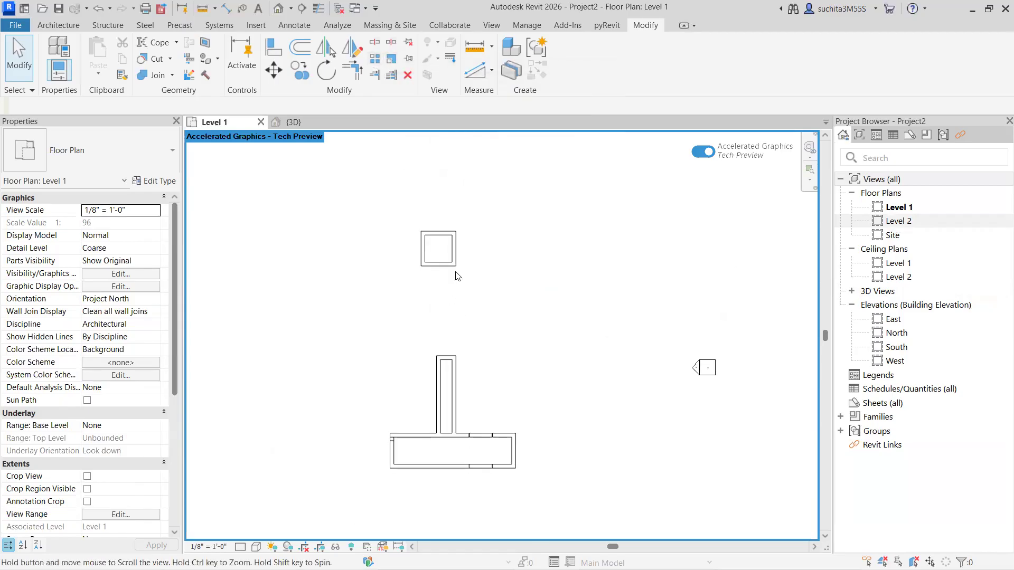
scroll(453, 270, "up", 2)
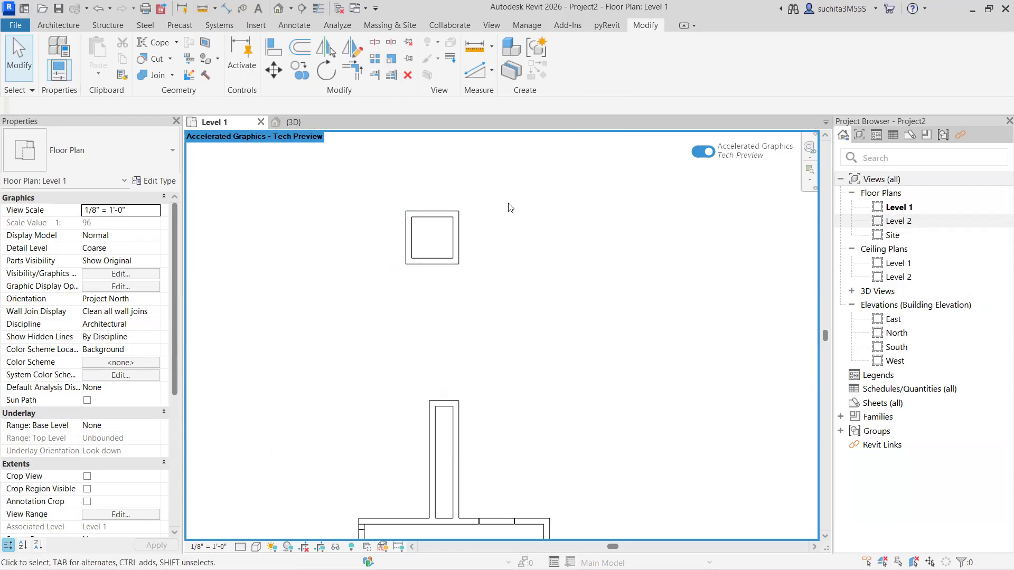
- Create a grouped linear array of the four square walls with 10 items, using Move To 2nd and a 10' spacing
left_click_drag(330, 299, 502, 191)
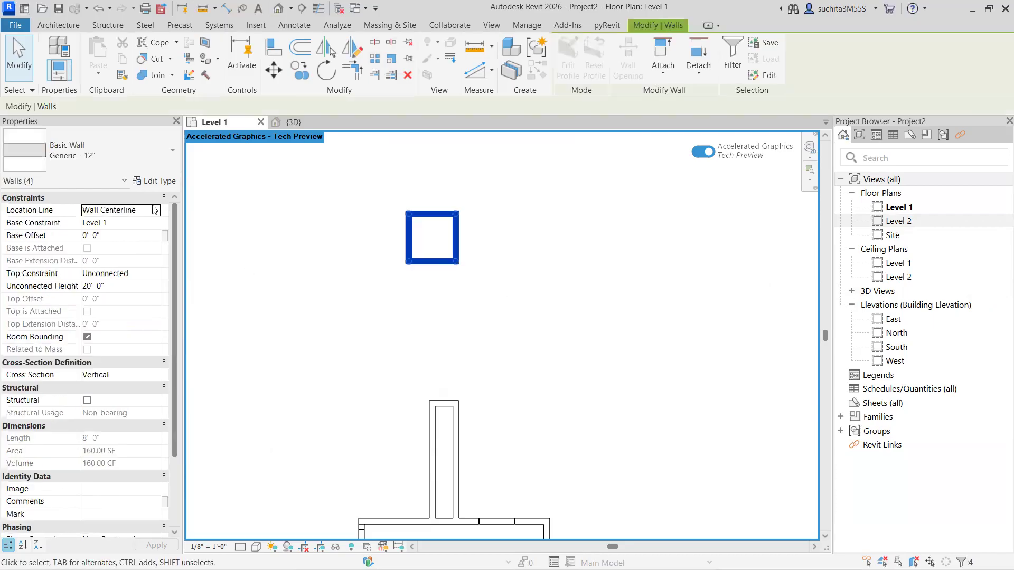
left_click(378, 64)
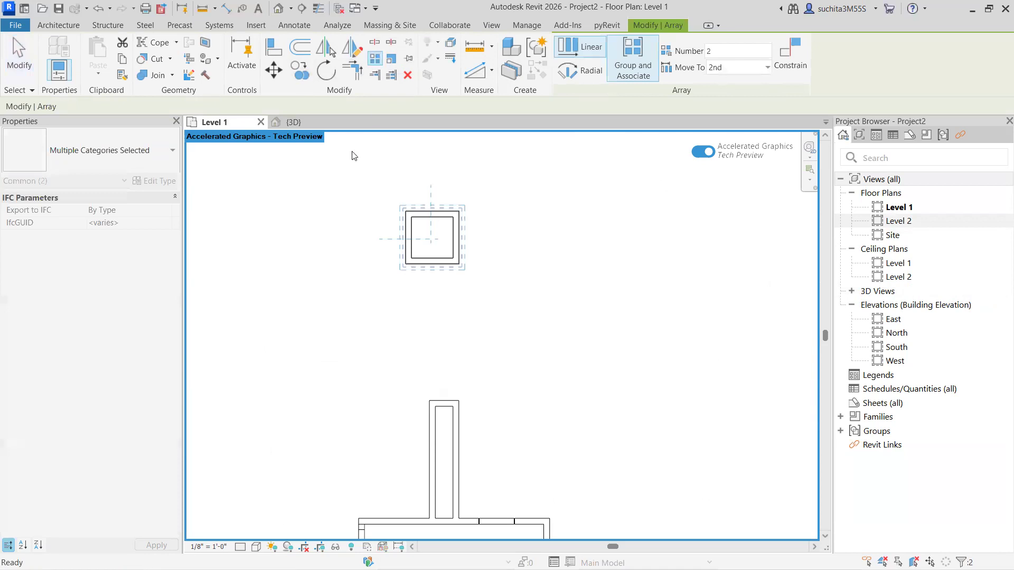
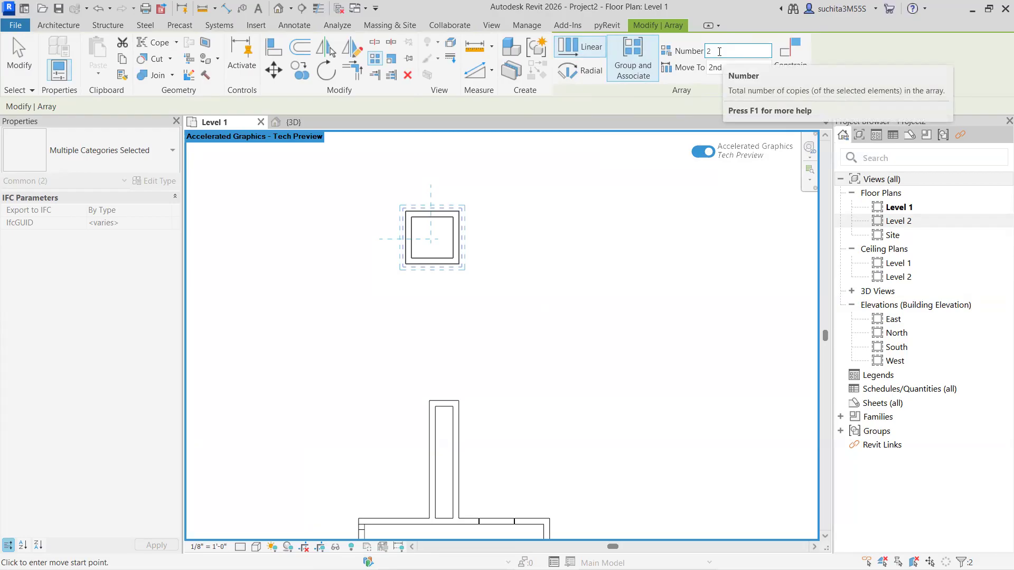
left_click(747, 71)
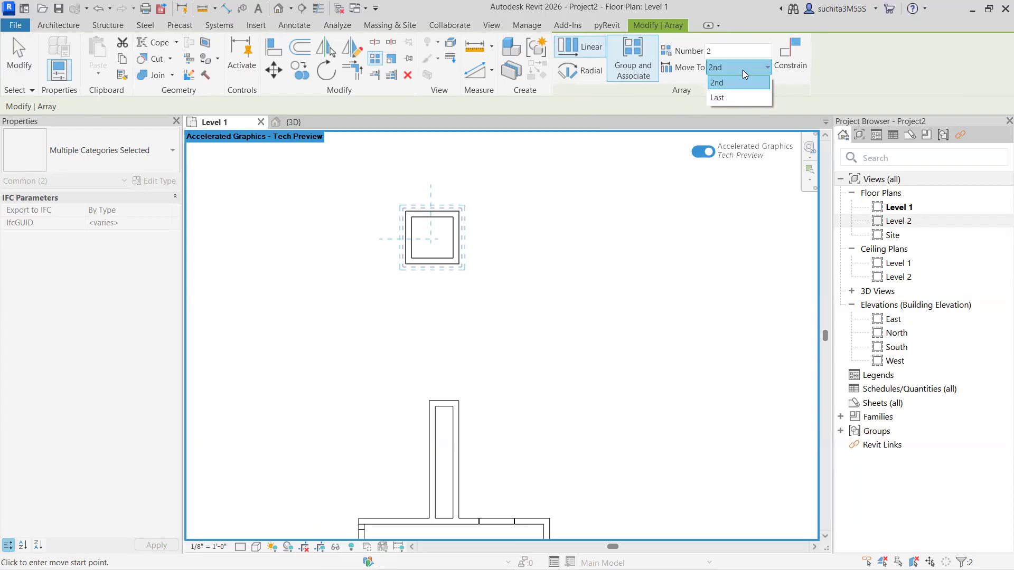
left_click(731, 82)
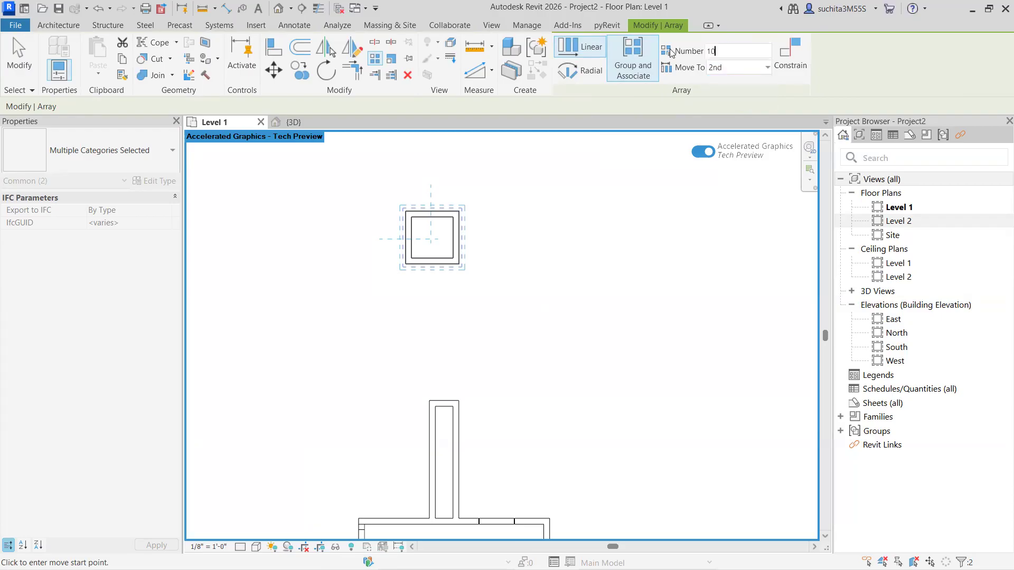
left_click(457, 261)
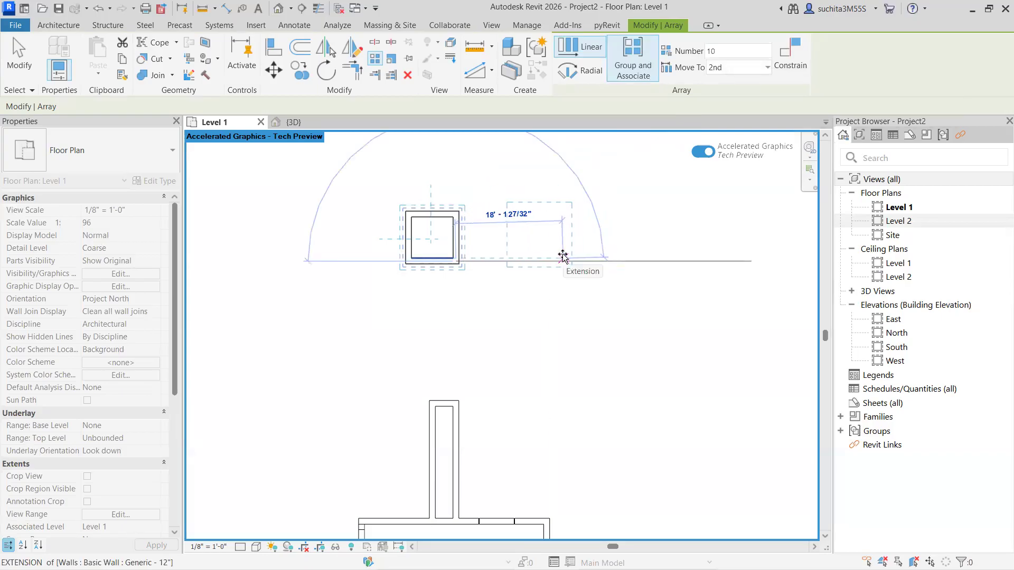
type("10")
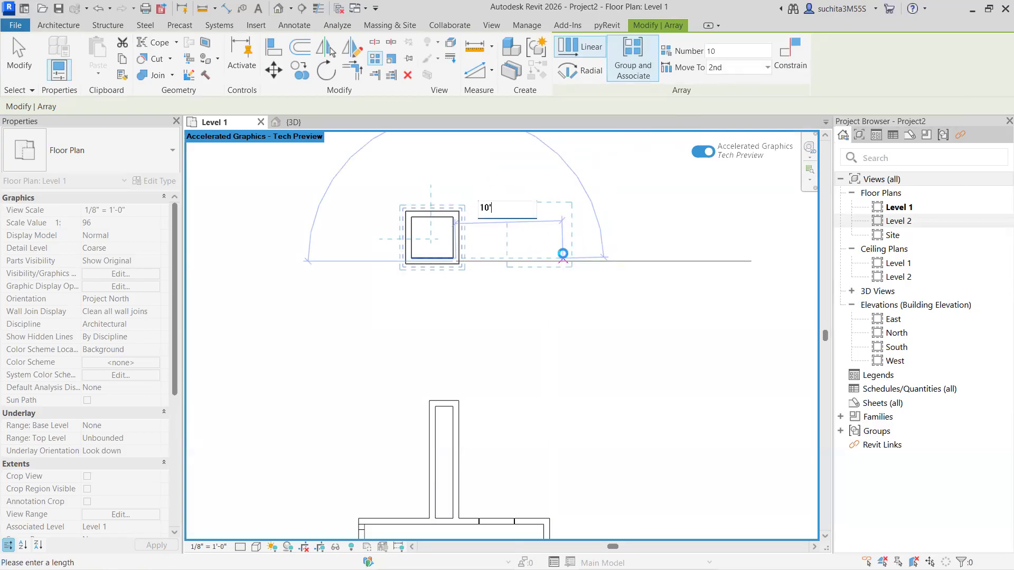
key("Return")
scroll(566, 259, "up", 1)
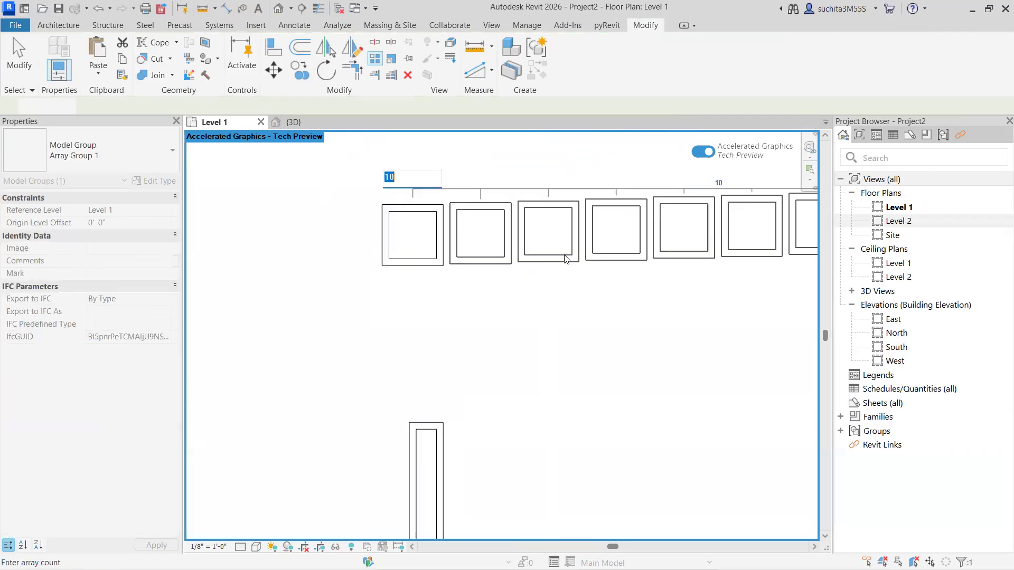
scroll(621, 243, "down", 2)
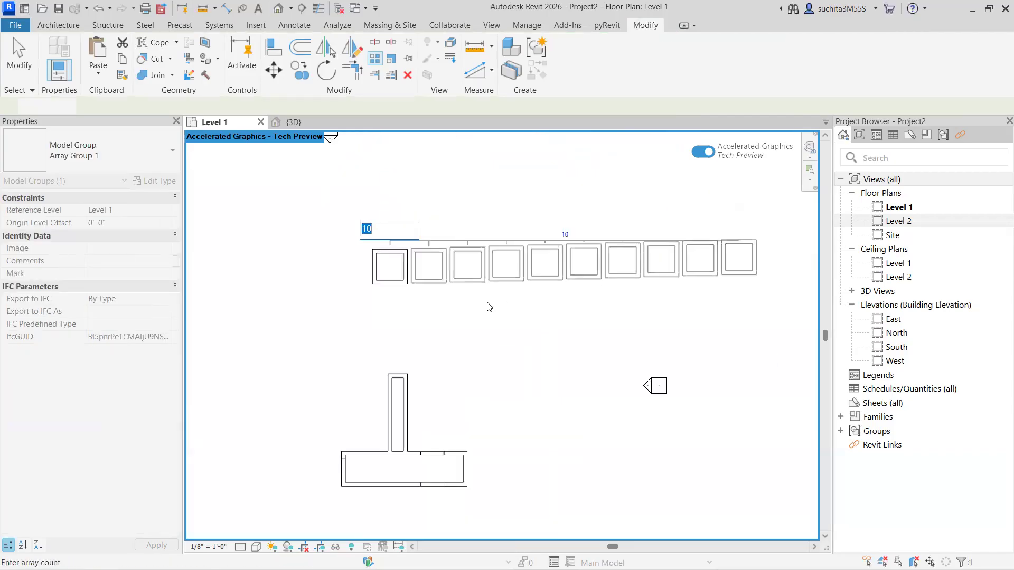
key("Return")
- Examine how the arrayed wall groups display across the Level 1 plan
scroll(495, 307, "down", 4)
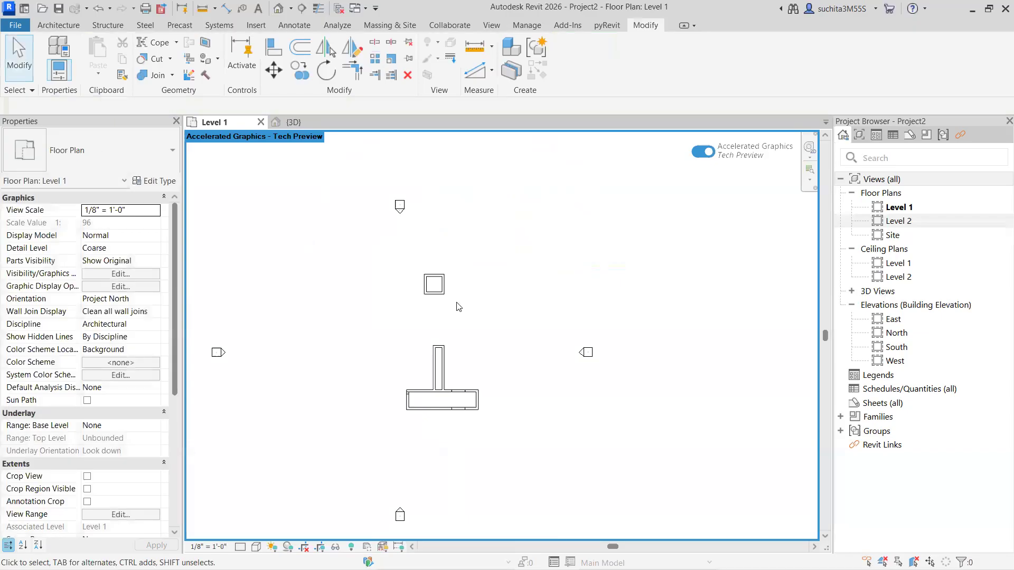
scroll(458, 306, "up", 3)
scroll(430, 271, "up", 2)
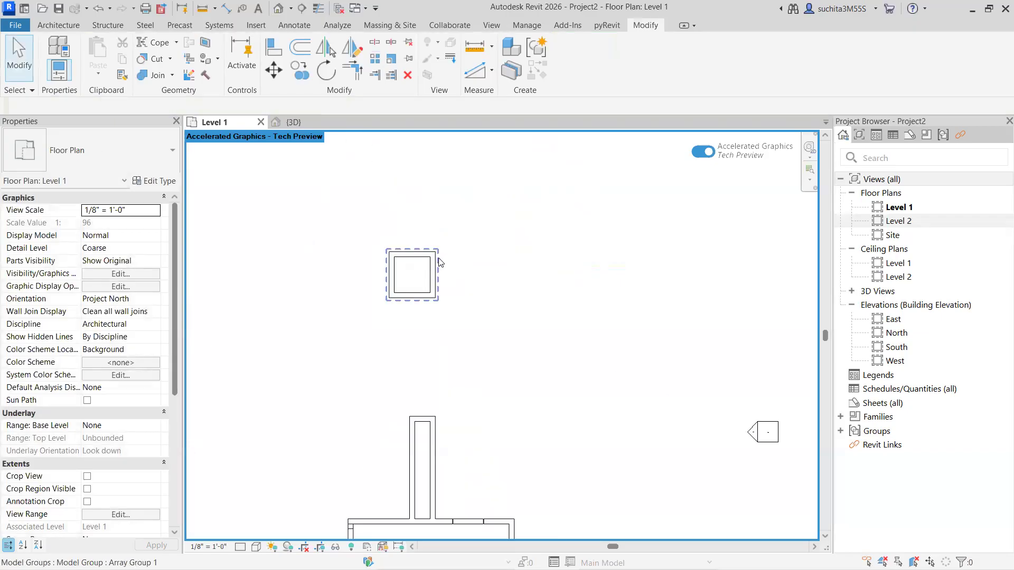
left_click_drag(499, 220, 431, 288)
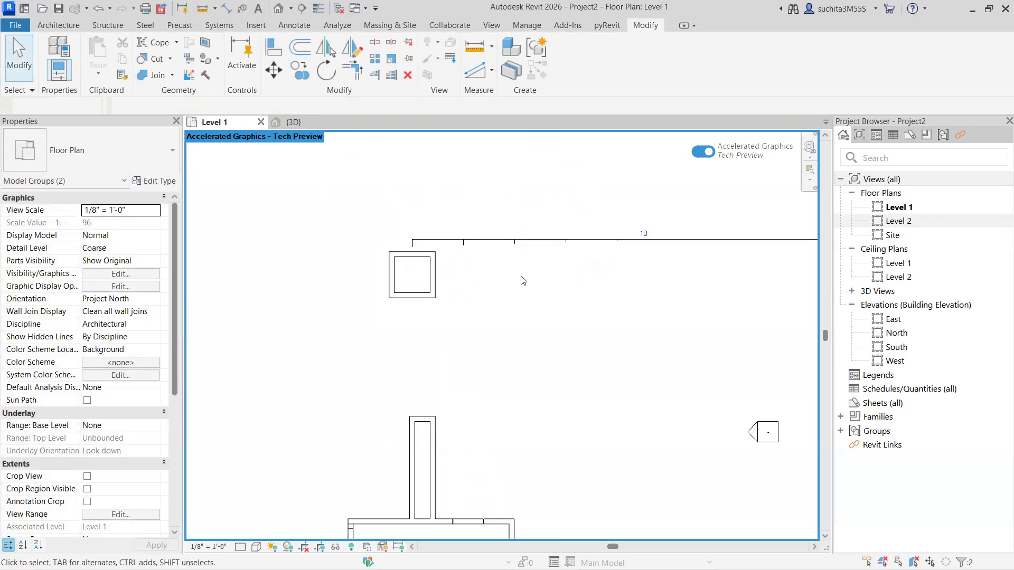
left_click(520, 276)
scroll(539, 281, "down", 2)
scroll(557, 285, "up", 1)
middle_click_drag(557, 285, 423, 297)
scroll(430, 297, "down", 1)
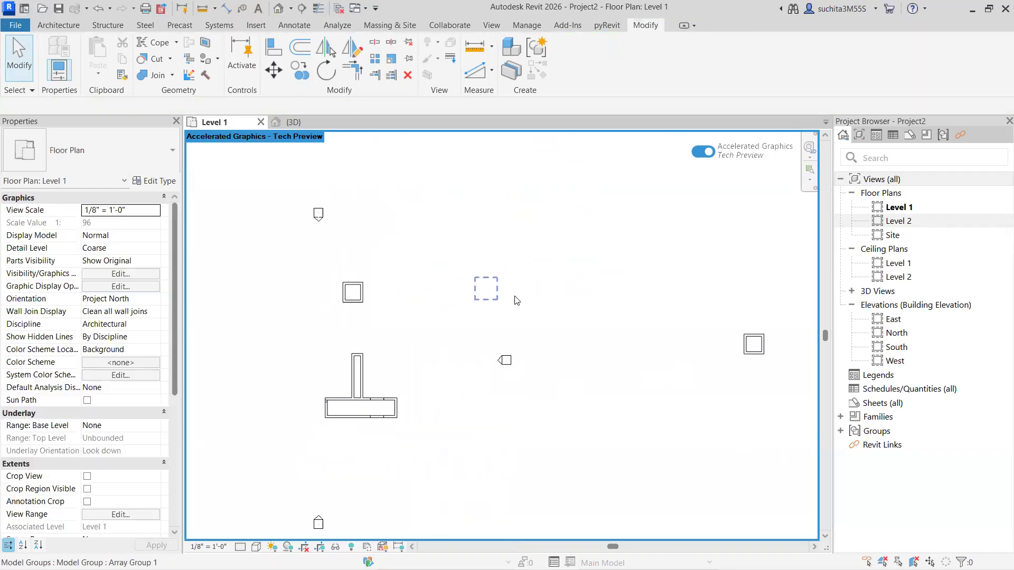
scroll(613, 292, "down", 2)
scroll(586, 304, "down", 2)
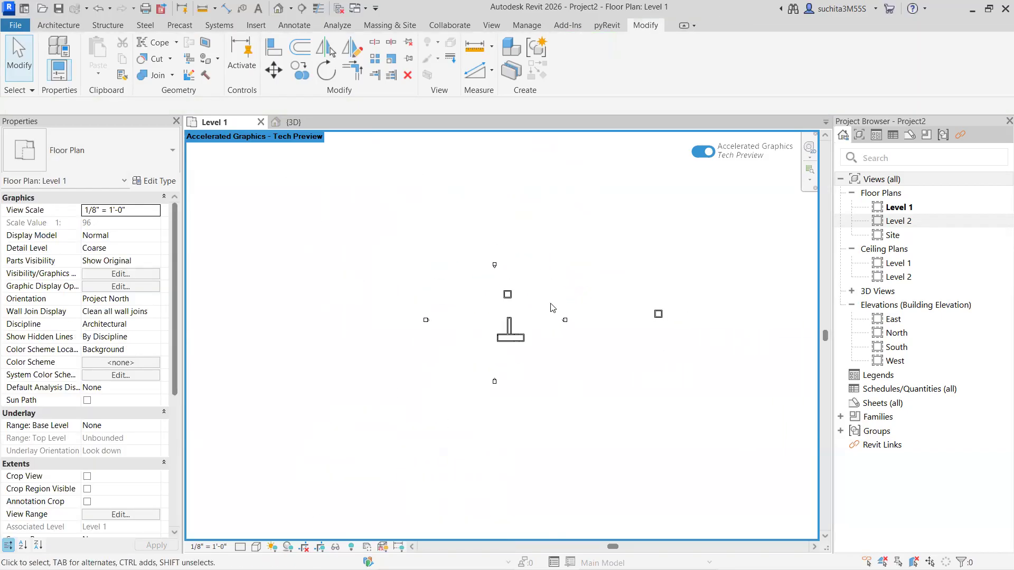
scroll(523, 297, "up", 3)
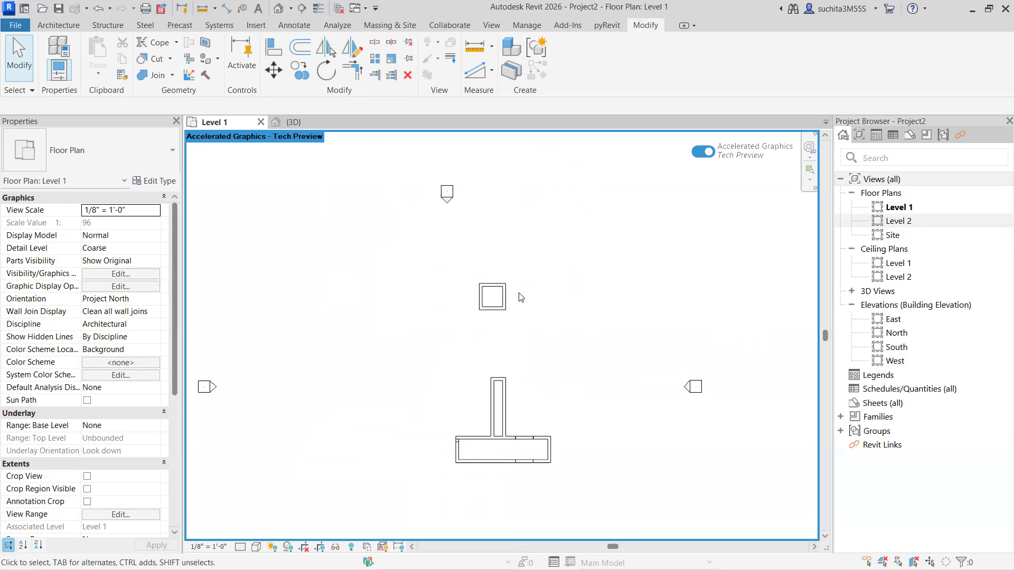
scroll(502, 291, "down", 3)
scroll(554, 293, "up", 8)
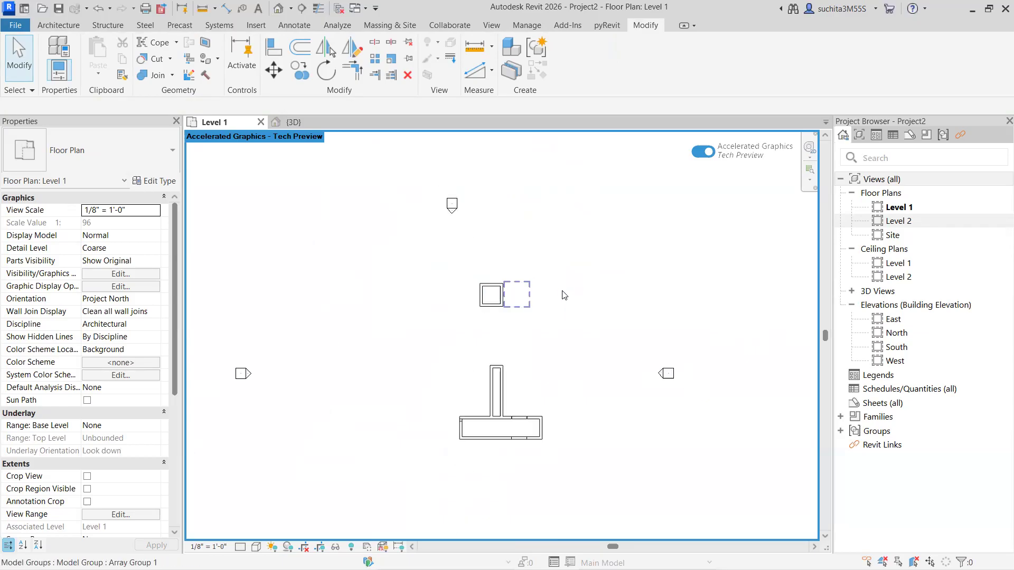
scroll(555, 293, "down", 6)
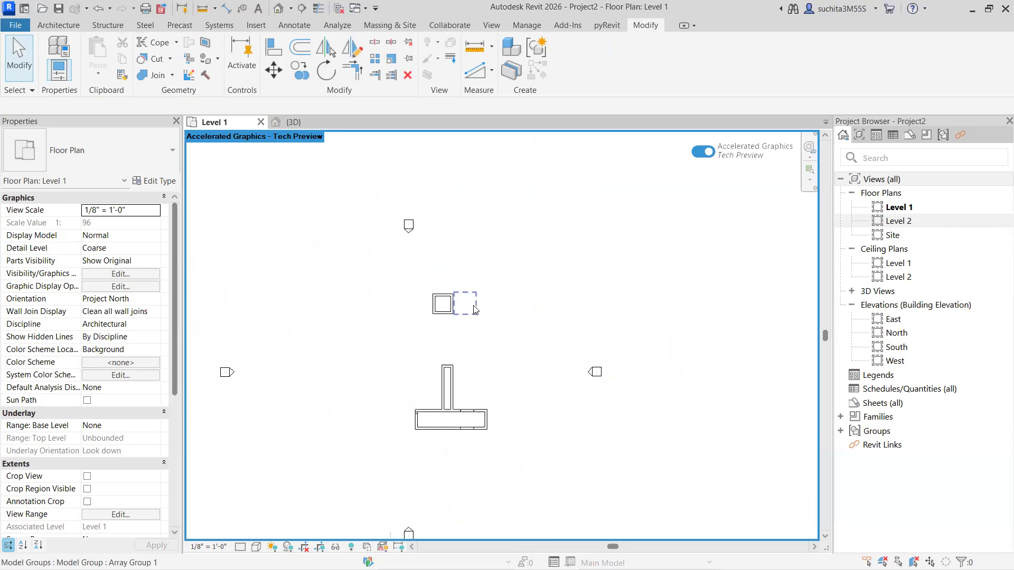
scroll(130, 371, "down", 5)
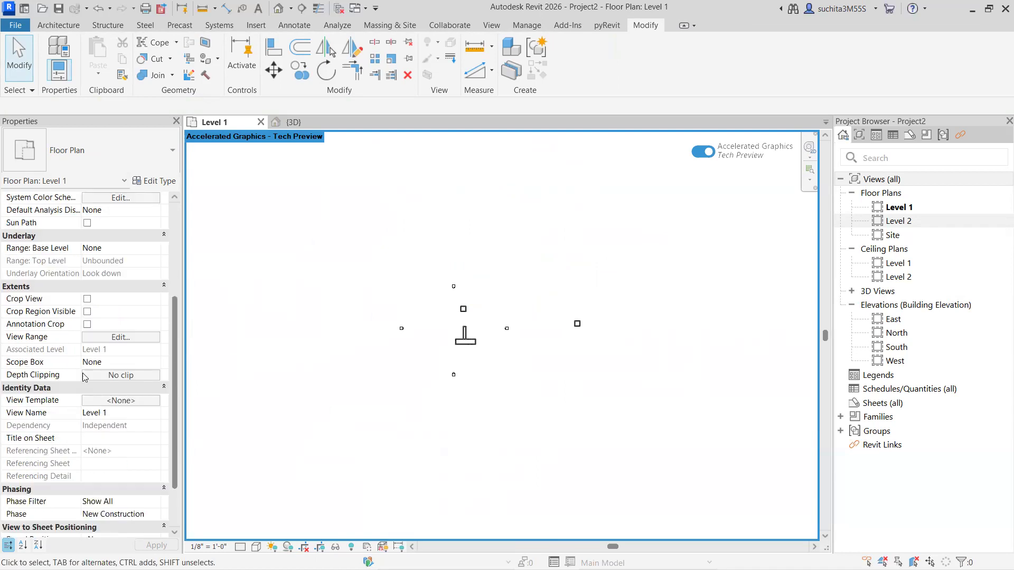
scroll(475, 306, "up", 5)
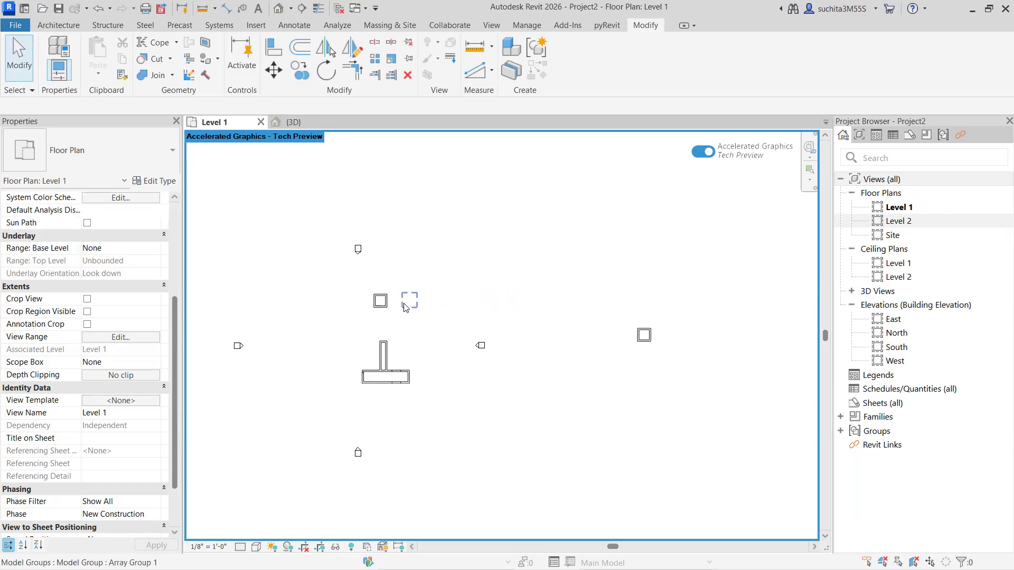
scroll(404, 308, "up", 3)
scroll(393, 290, "down", 2)
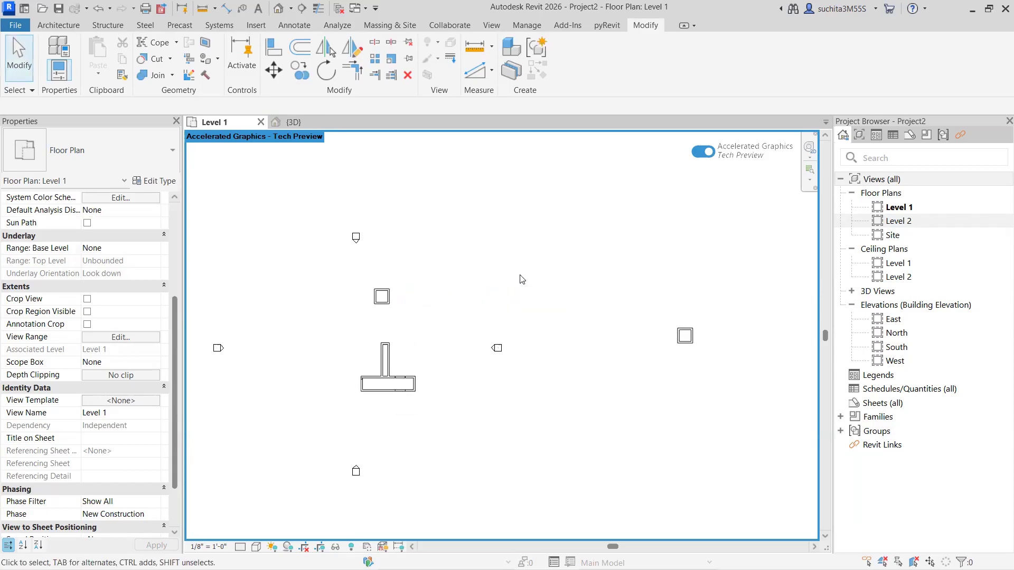
- Delete the arrayed wall groups and all remaining sample walls, leaving only the elevation markers in the Level 1 plan
left_click(335, 306)
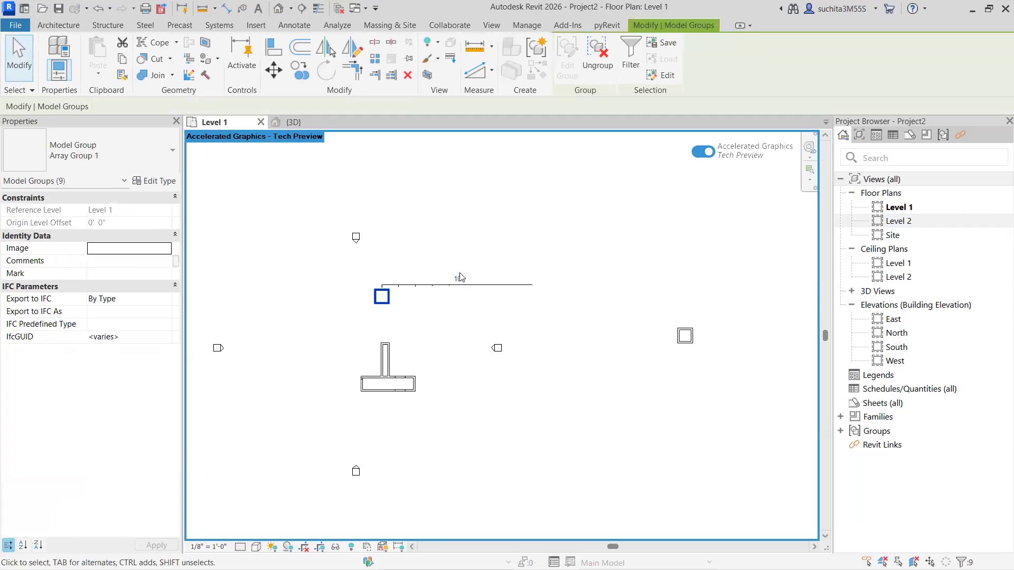
left_click(407, 78)
left_click_drag(436, 306, 366, 411)
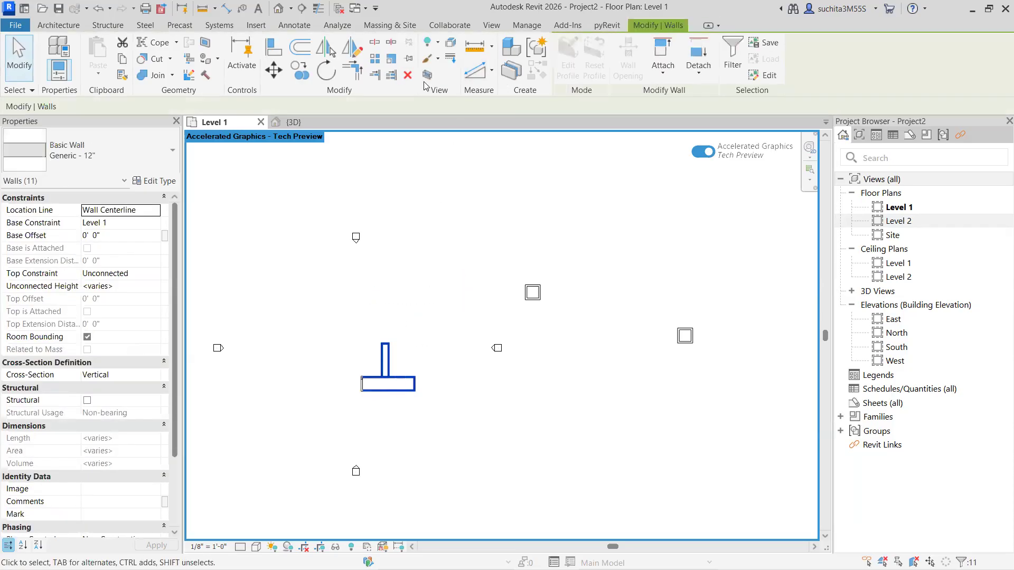
left_click(407, 75)
left_click_drag(764, 287, 473, 320)
left_click(411, 78)
left_click_drag(726, 292, 650, 373)
left_click(407, 75)
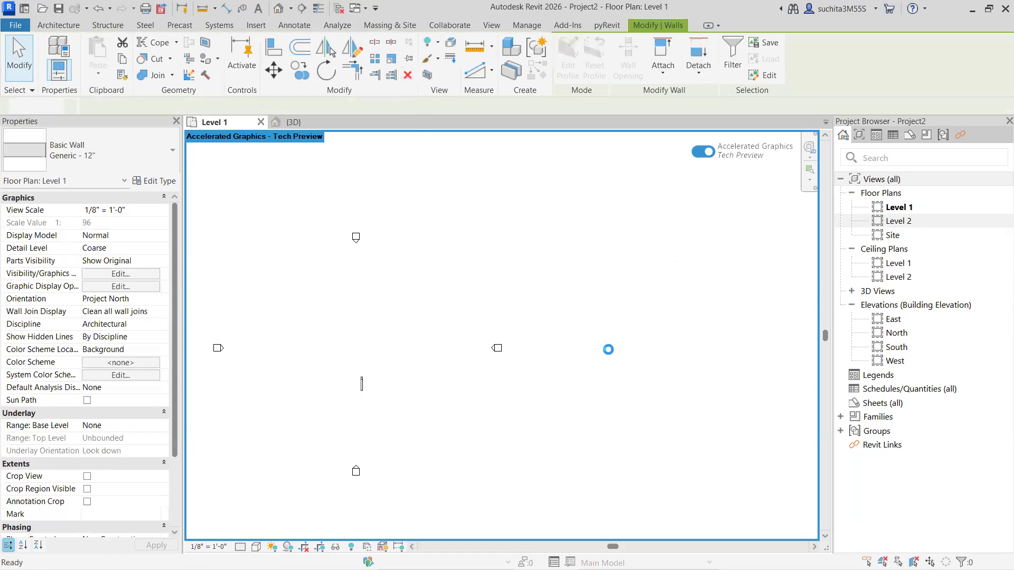
left_click_drag(391, 369, 316, 412)
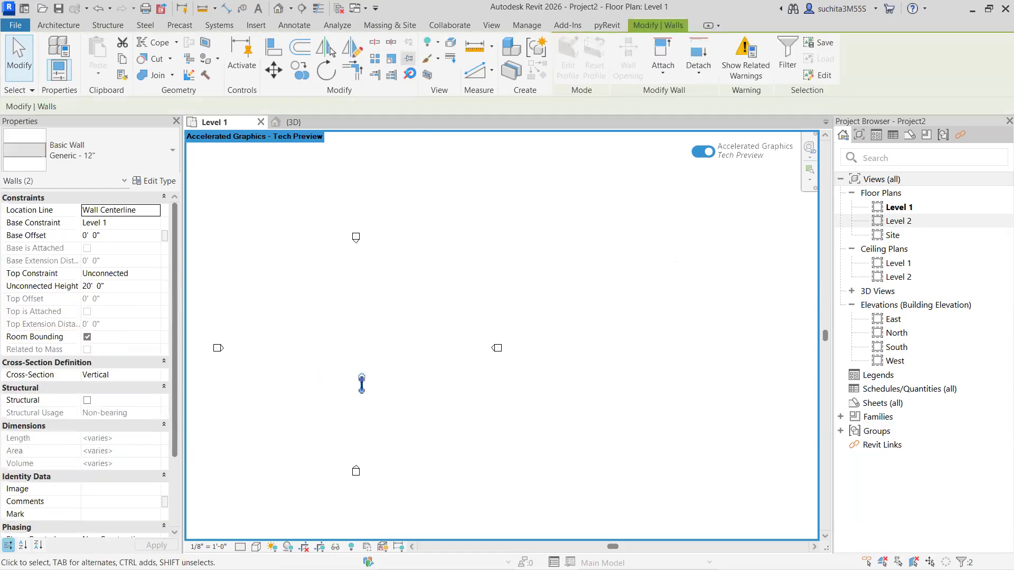
left_click(407, 75)
scroll(422, 289, "down", 2)
scroll(534, 293, "up", 3)
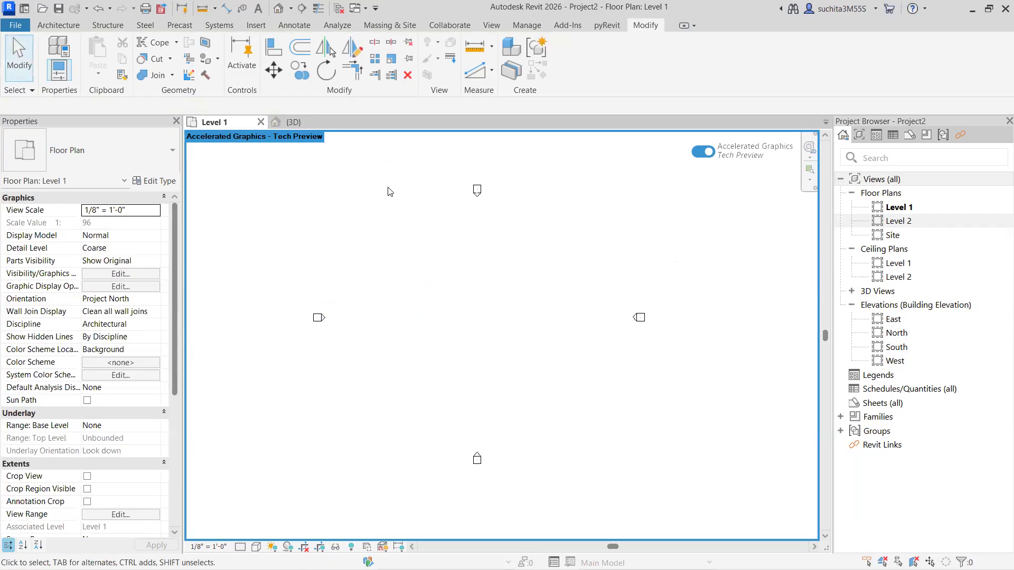
- Draw a circular Generic - 12" wall with a 12' radius midway between the four elevation markers
left_click(76, 25)
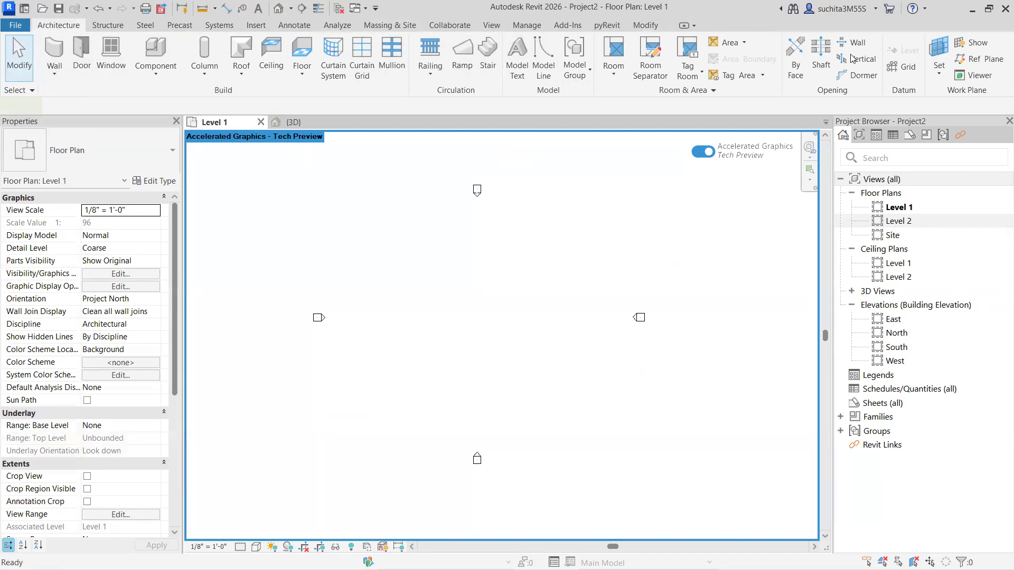
key("w")
key("a")
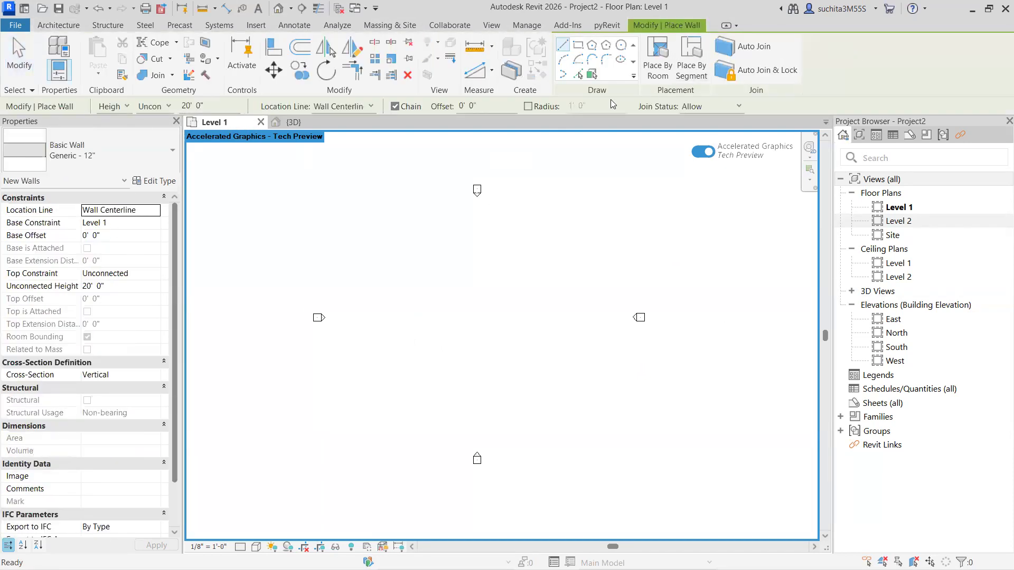
left_click(621, 45)
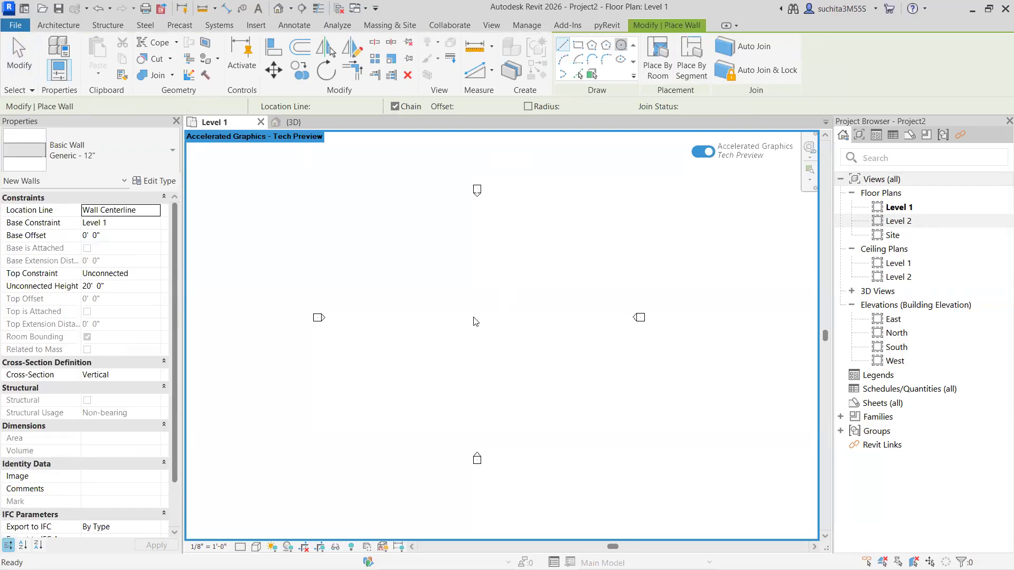
left_click(473, 317)
left_click(490, 334)
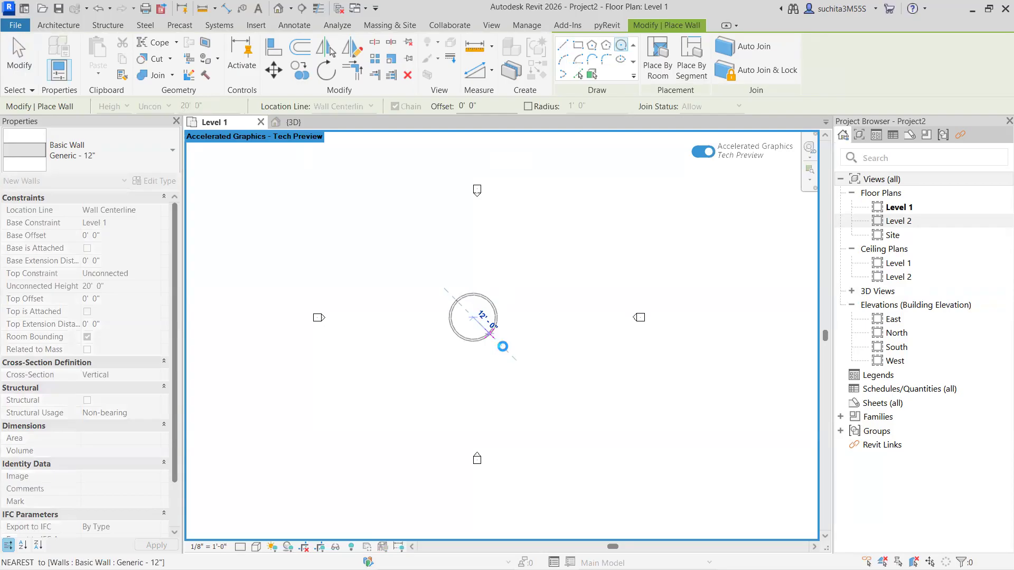
key("Escape")
key("Escape")
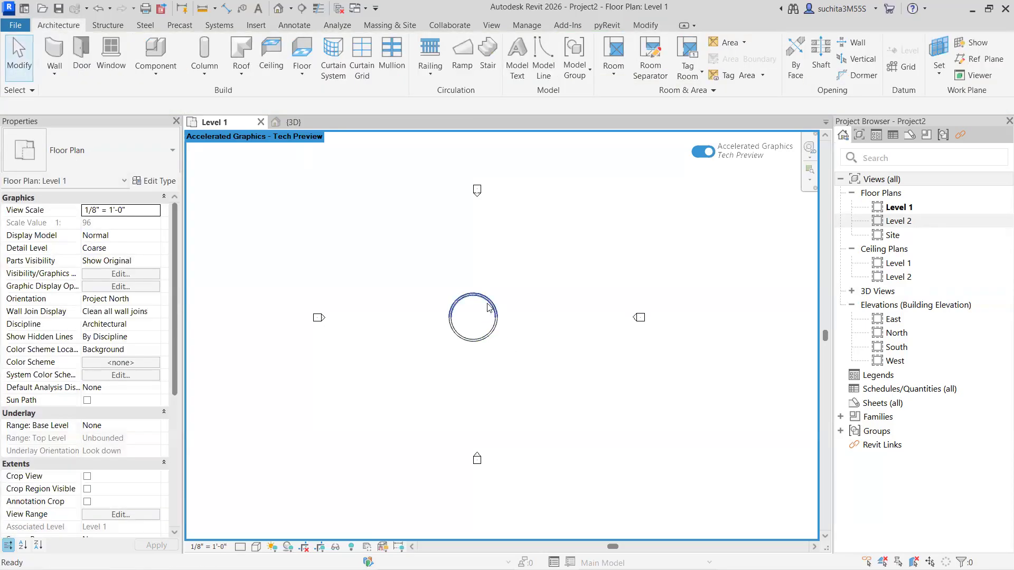
- Create a grouped linear array of the circular wall with 10 items, using Move To 2nd and a 50' spacing
left_click_drag(439, 325, 393, 358)
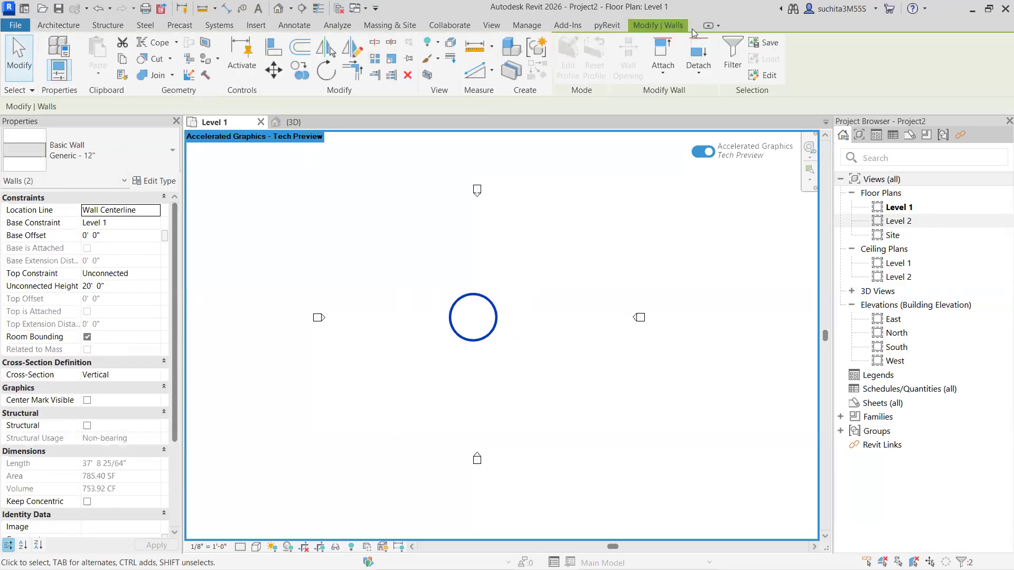
left_click(375, 58)
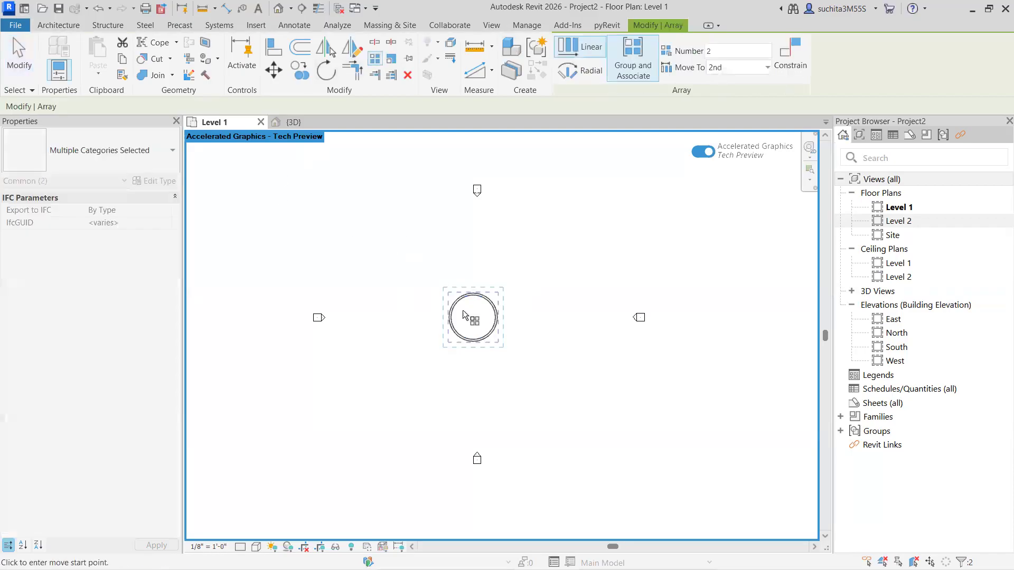
left_click(473, 342)
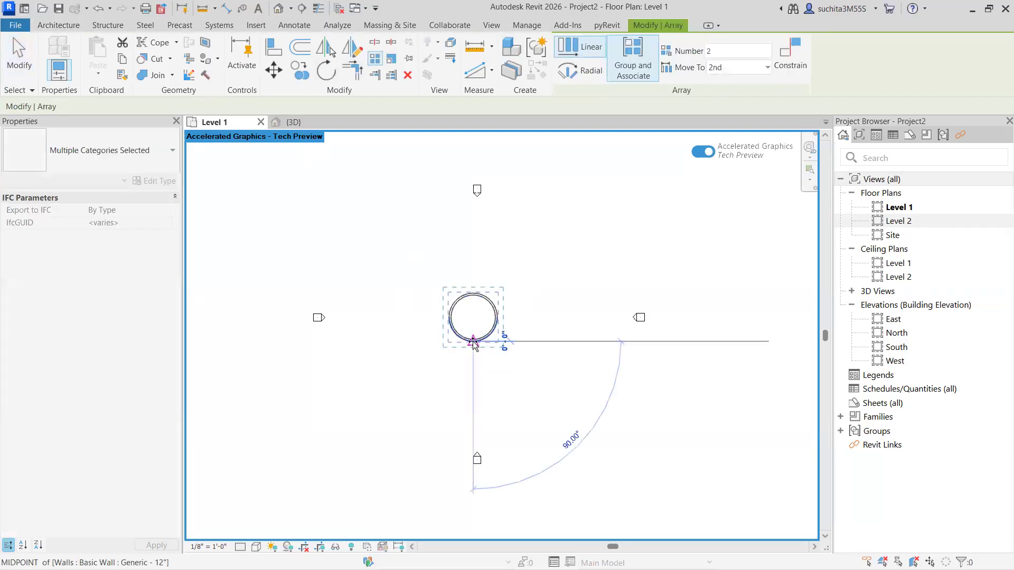
type("50")
key("Return")
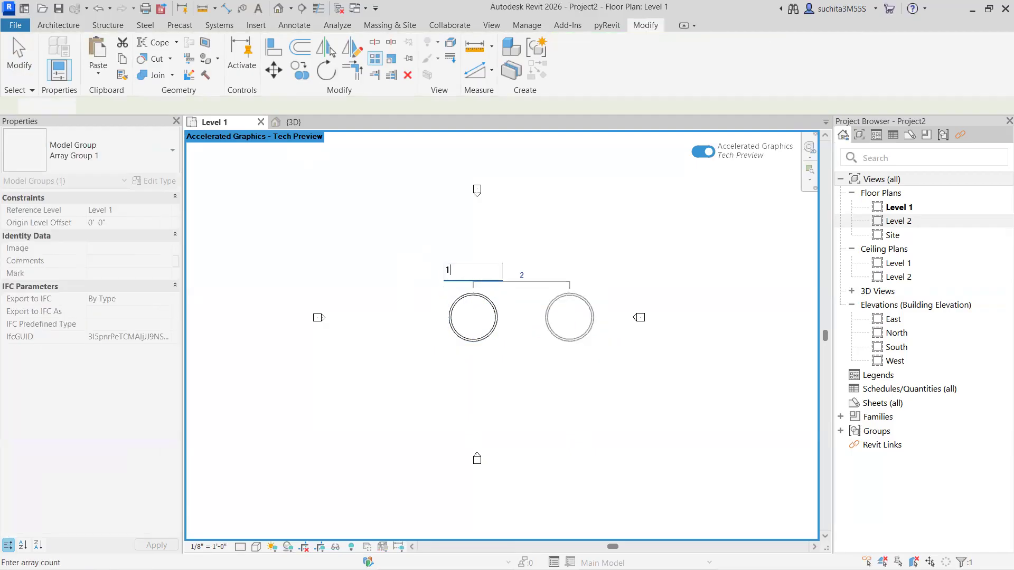
type("10")
key("Return")
scroll(633, 367, "down", 3)
middle_click_drag(629, 373, 350, 349)
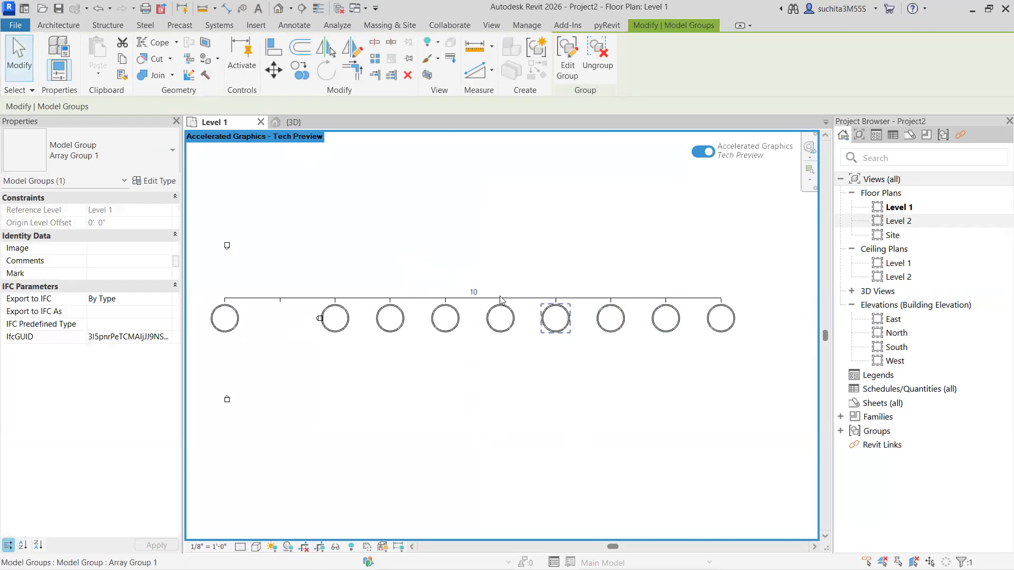
scroll(539, 381, "down", 2)
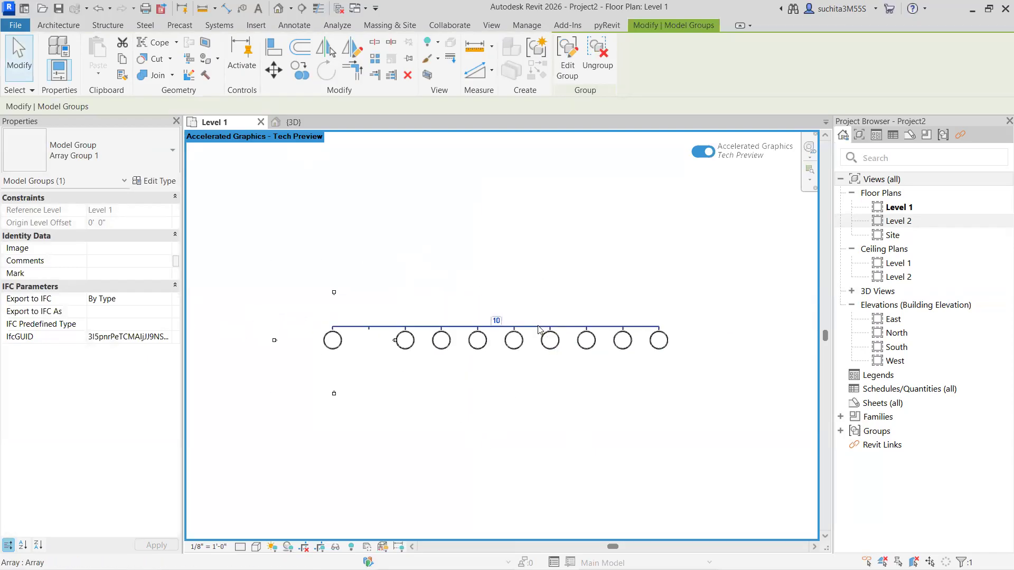
- Reduce the circular wall array's item count in stages, entering 5 and finally 3
left_click(521, 328)
left_click(495, 321)
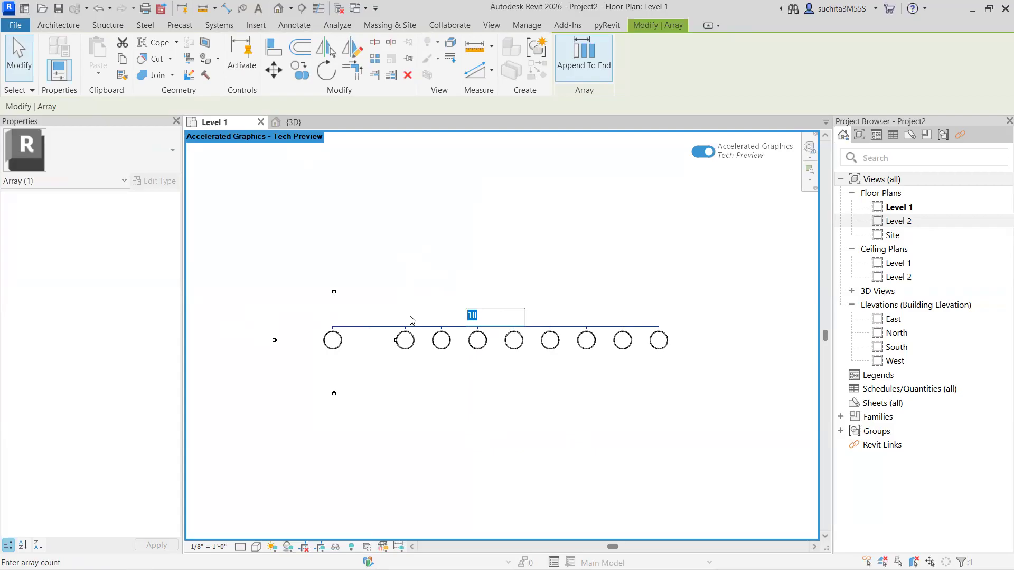
key("Return")
left_click(441, 320)
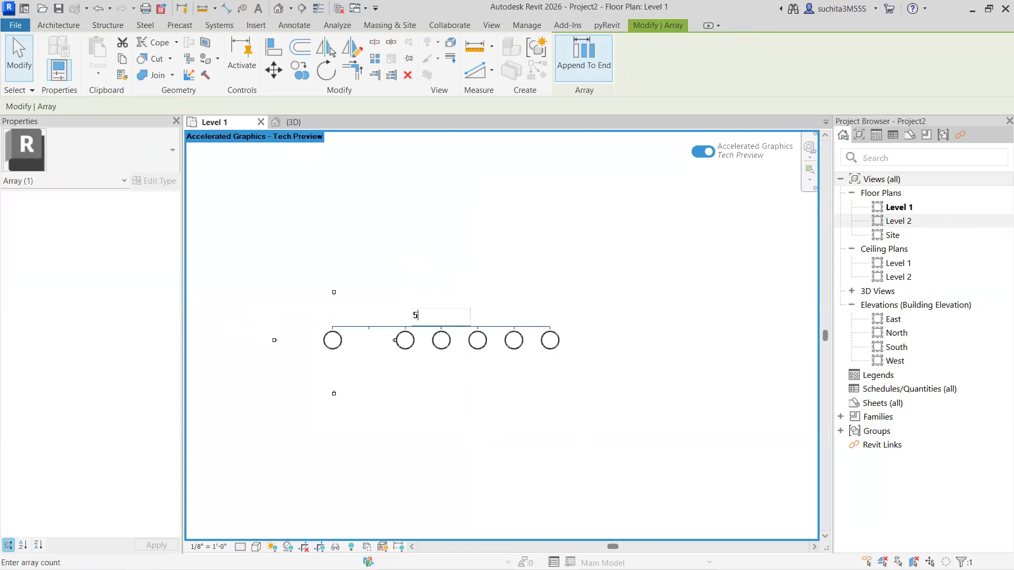
type("5")
key("Return")
left_click(405, 322)
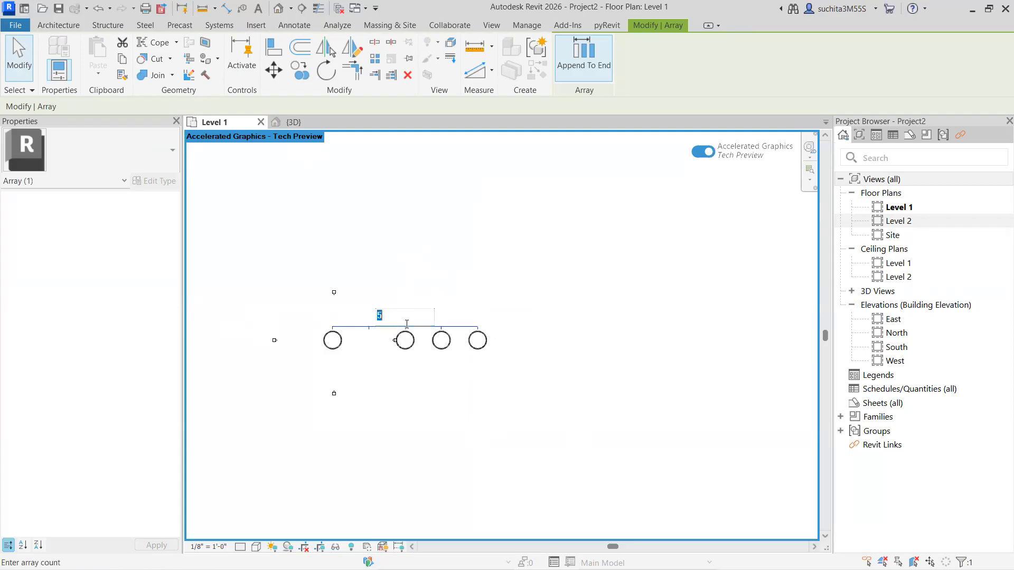
key("Return")
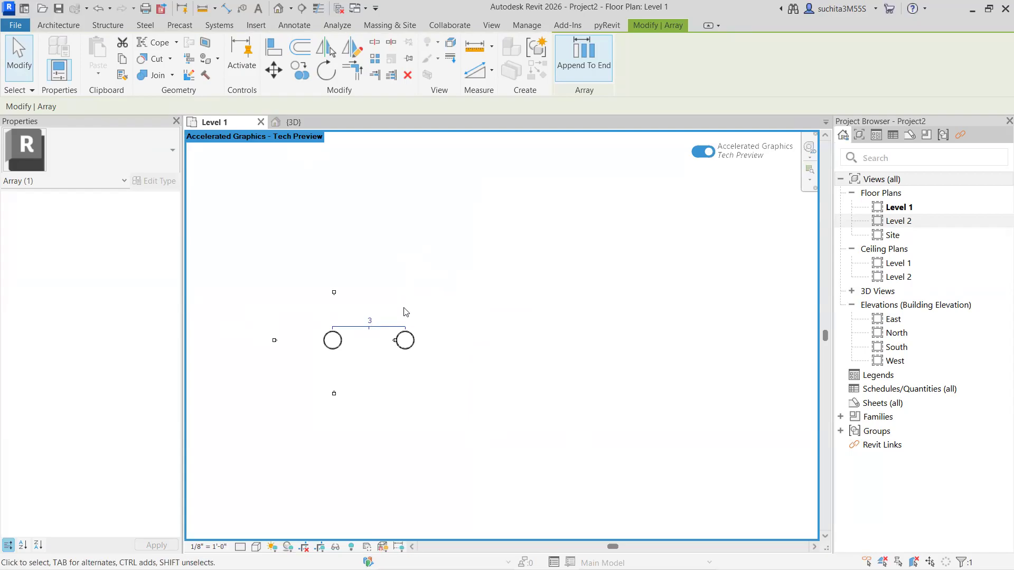
scroll(436, 333, "up", 3)
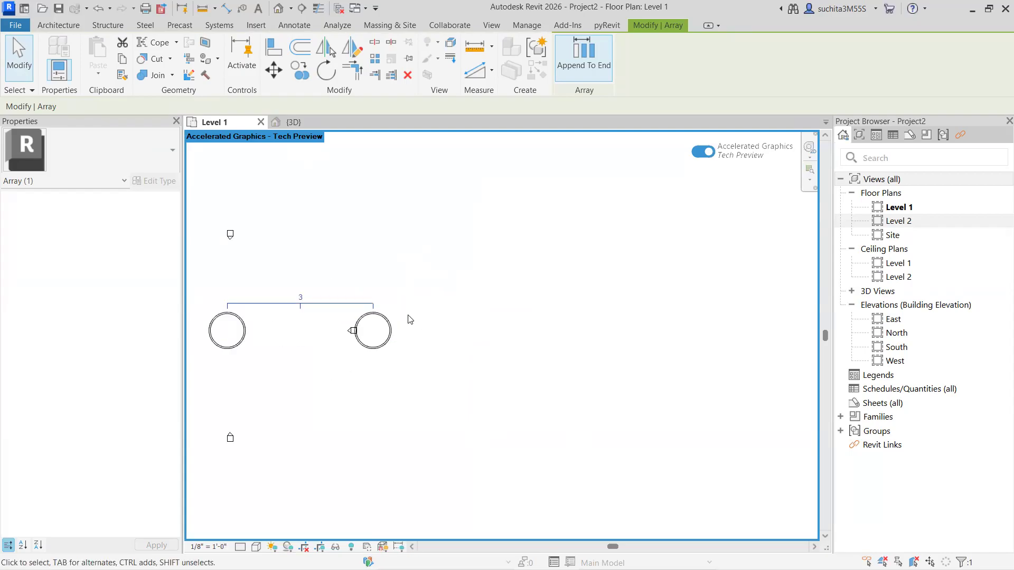
scroll(347, 294, "down", 2)
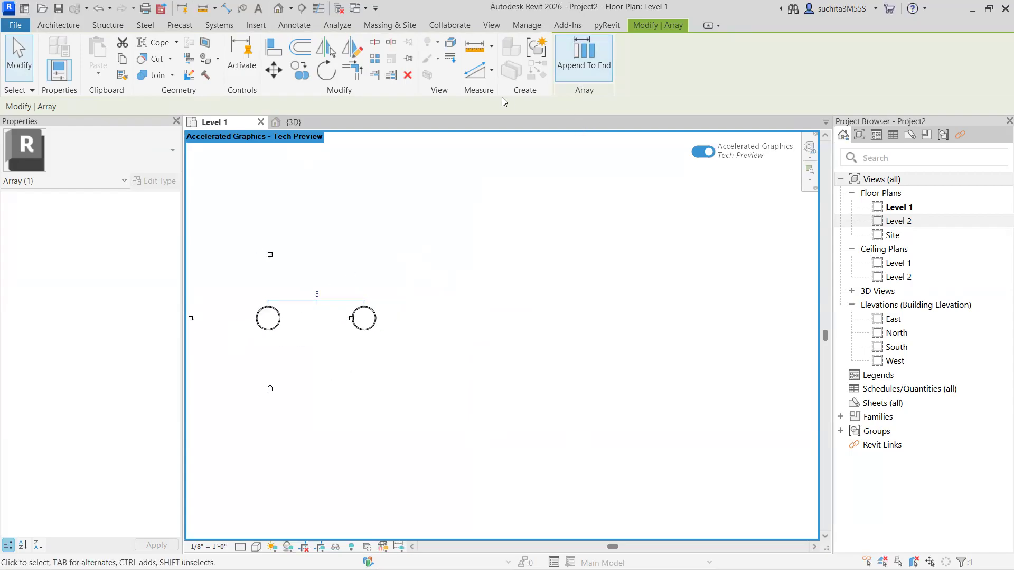
scroll(422, 341, "down", 1)
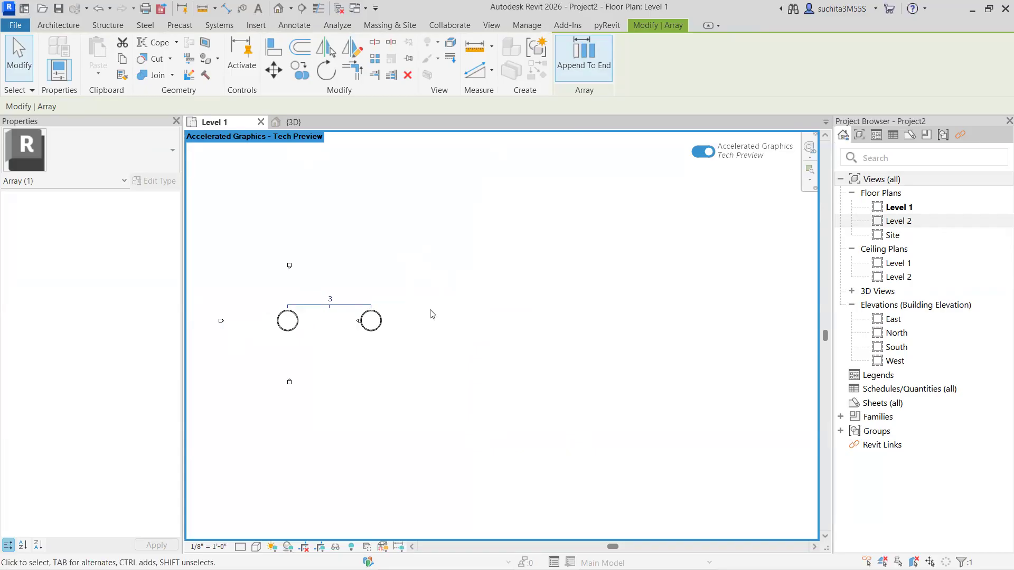
- Undo the item count changes and the linear array, returning to the single circular wall
key("ctrl+z")
key("ctrl+z")
key("ctrl+z")
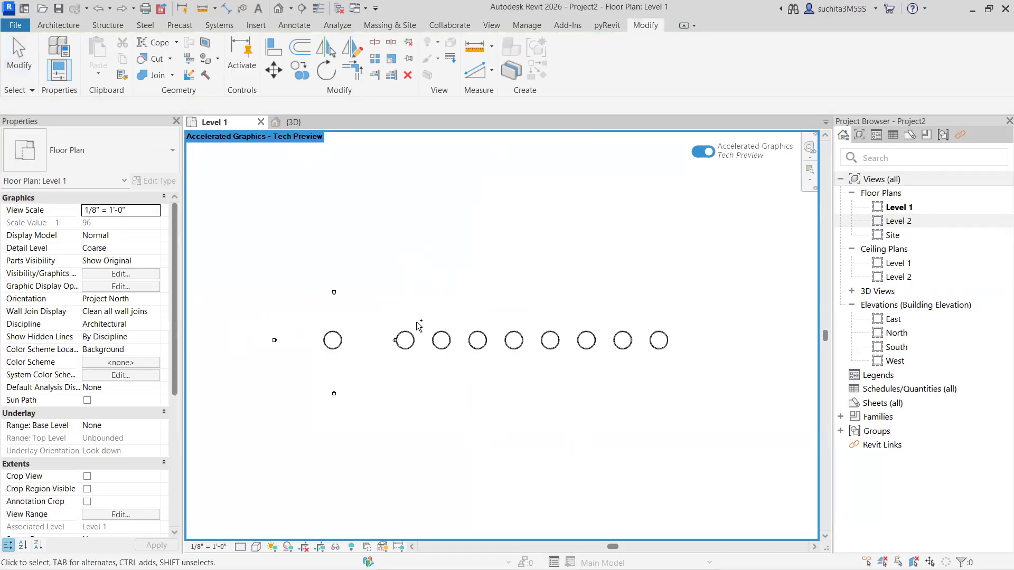
key("ctrl+z")
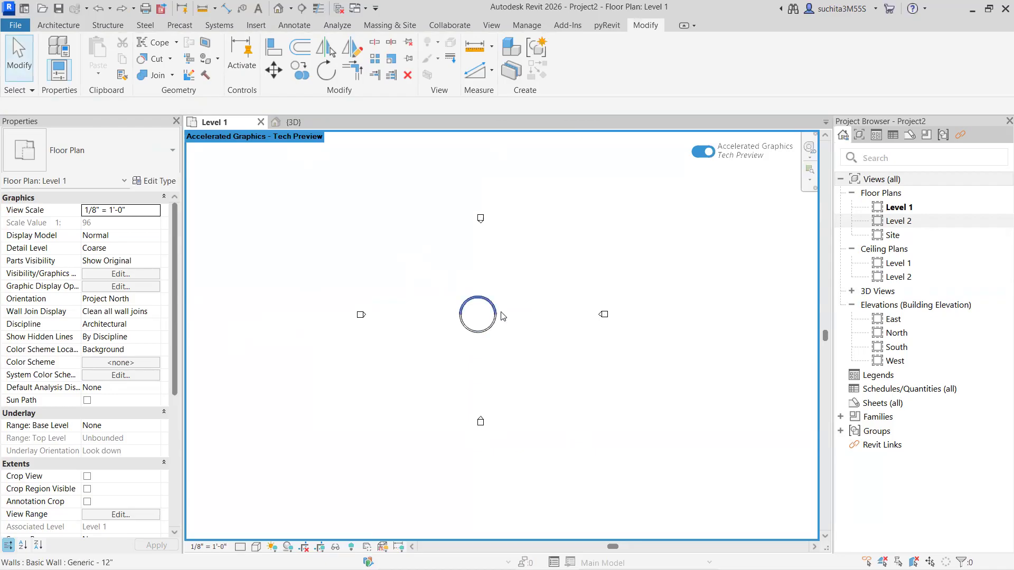
- Create a grouped radial array of the circular wall about a center on its east edge, using Move To 2nd and a 95° rotation
left_click_drag(547, 272, 407, 344)
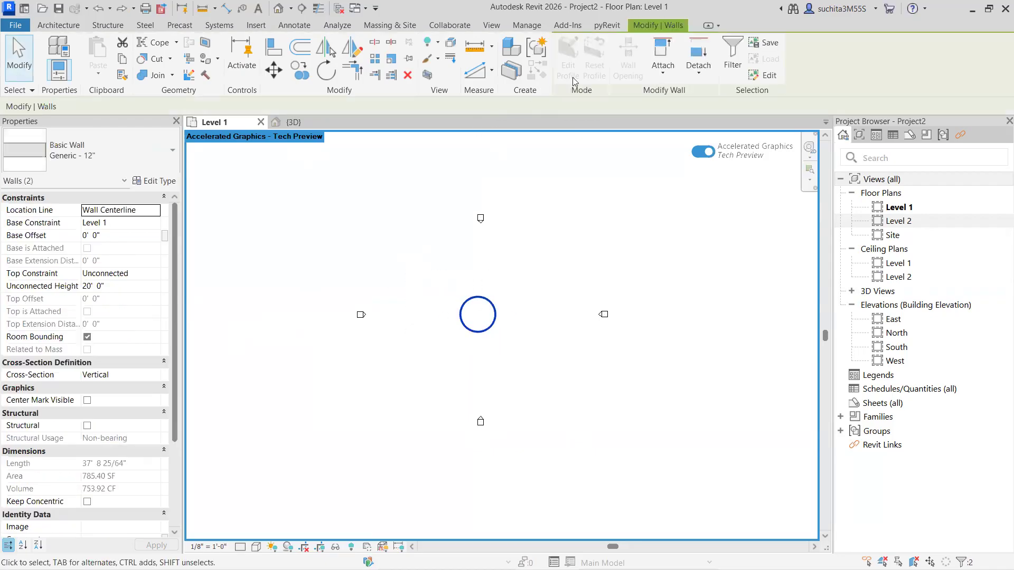
left_click(376, 62)
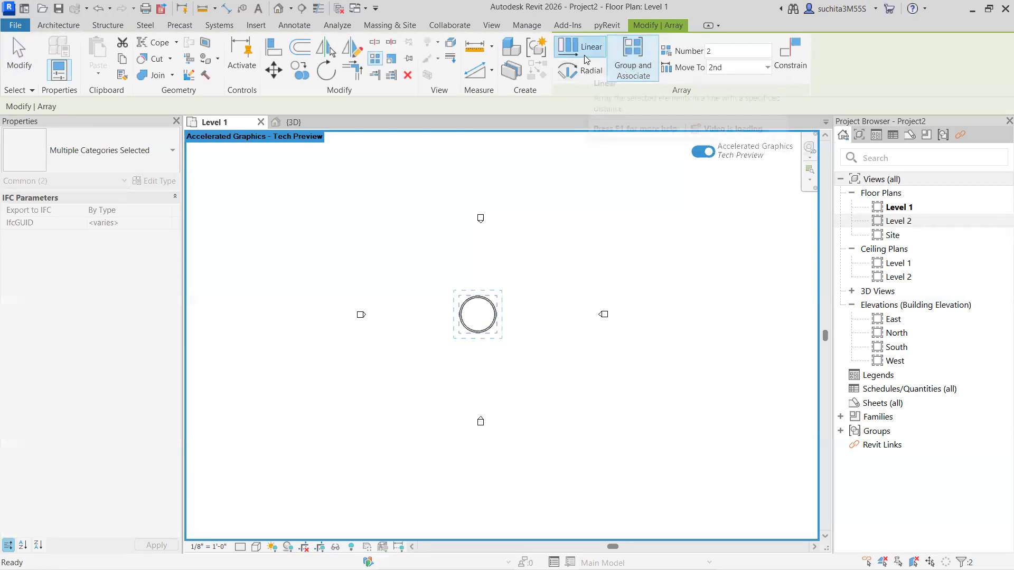
left_click(590, 71)
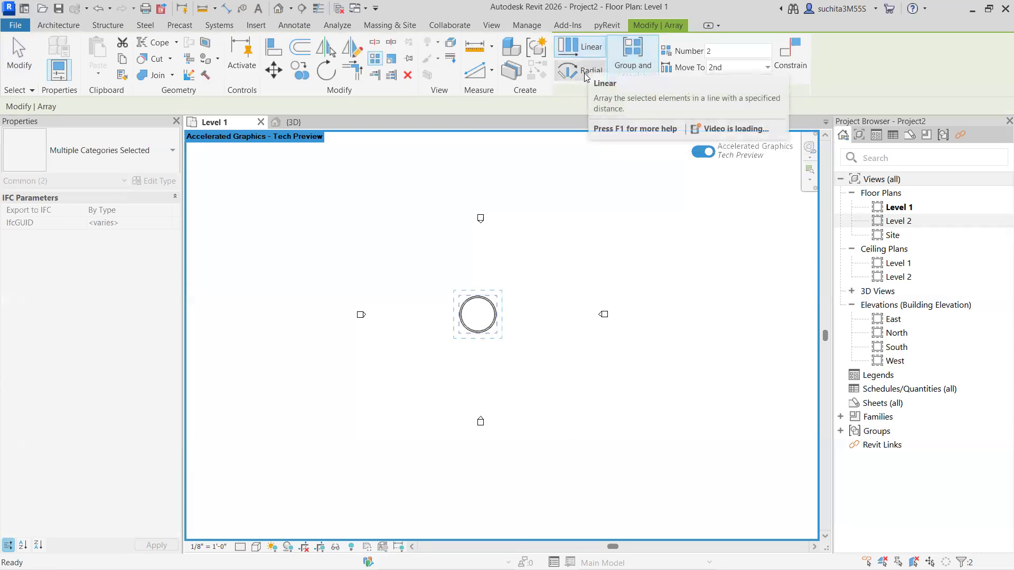
left_click(495, 314)
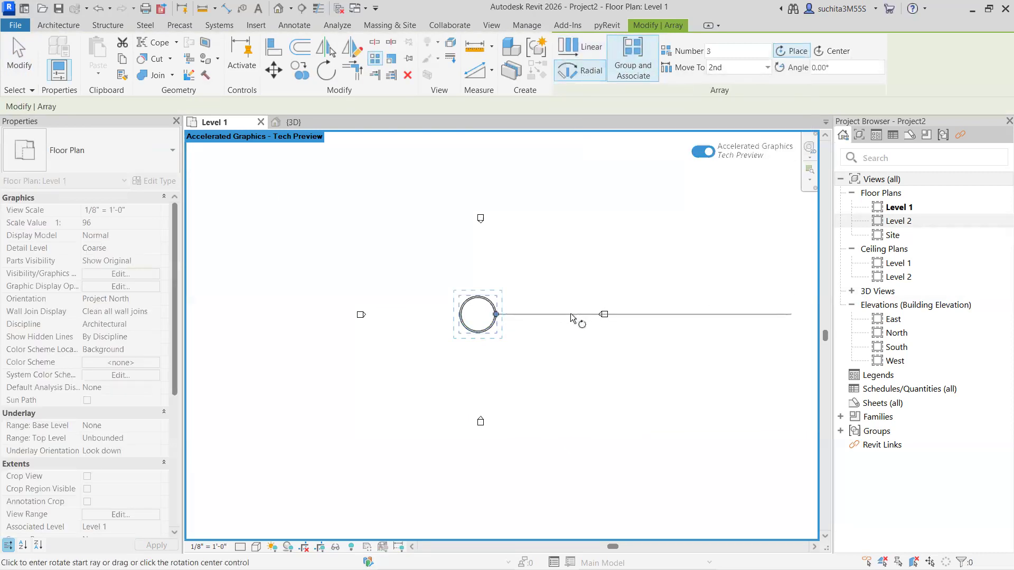
left_click(572, 315)
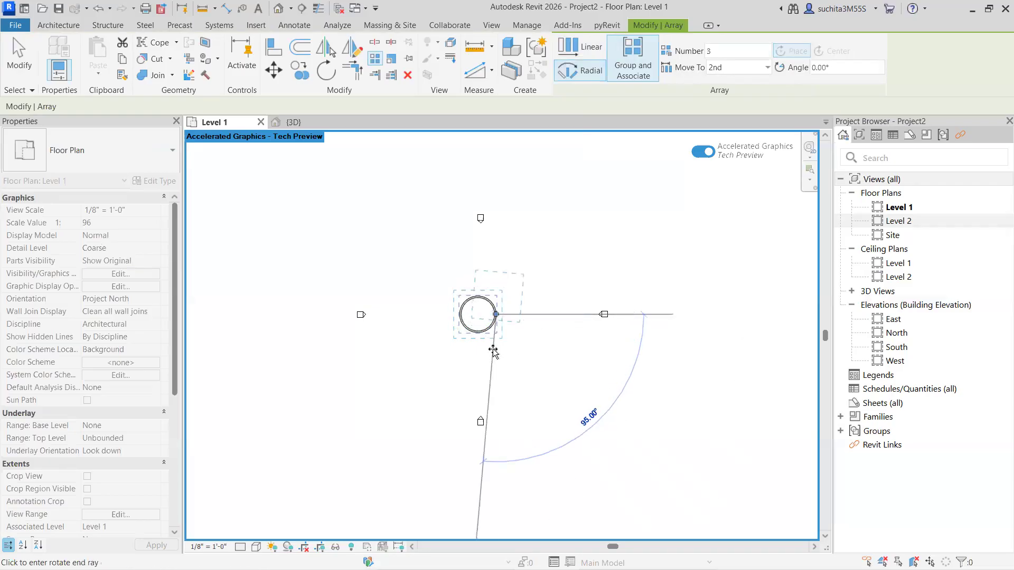
left_click(493, 351)
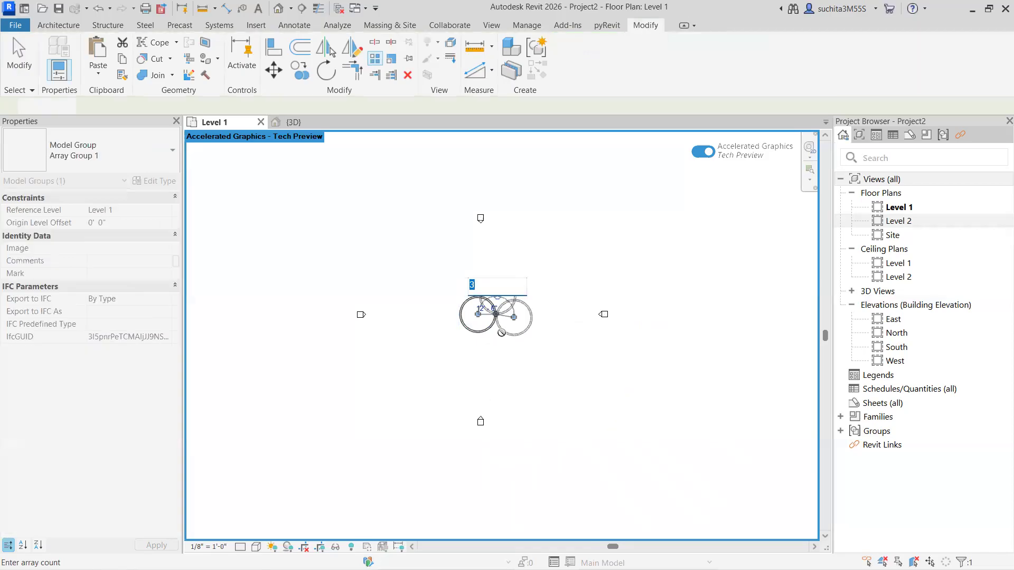
- Try to change the radial array's item count, and undo the radial array
scroll(501, 332, "up", 2)
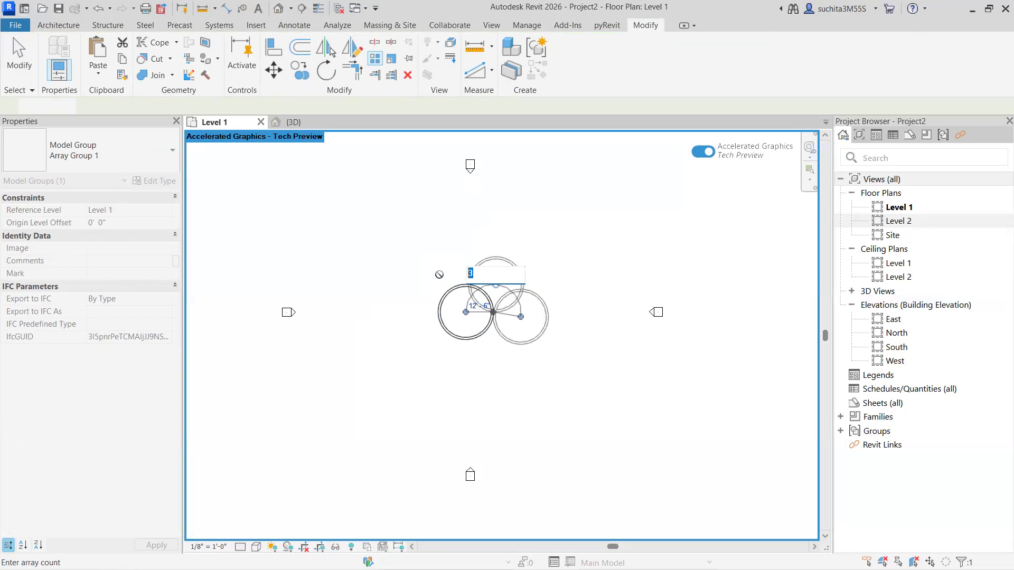
key("Return")
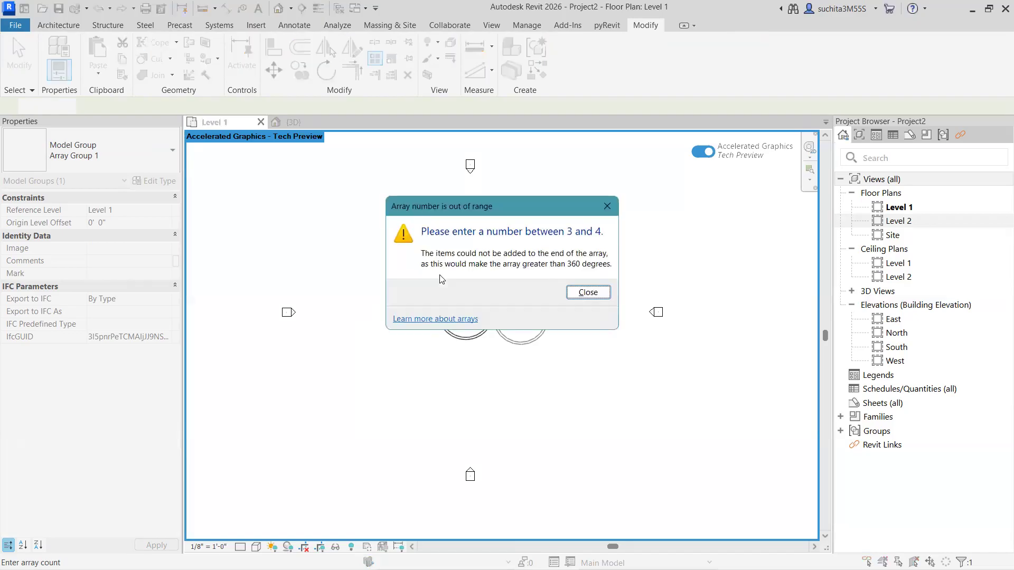
left_click(593, 294)
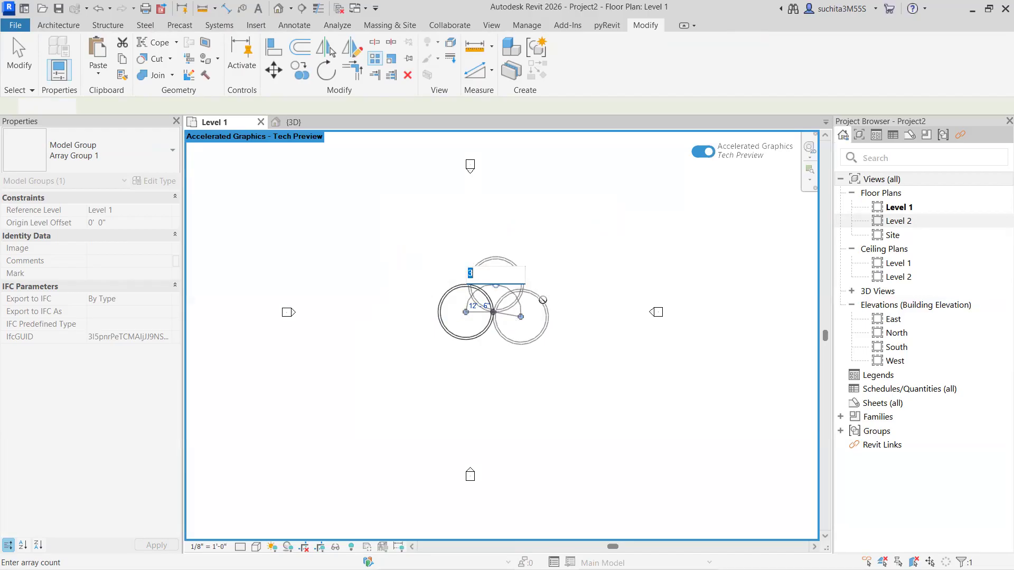
key("Escape")
key("ctrl+z")
key("ctrl+z")
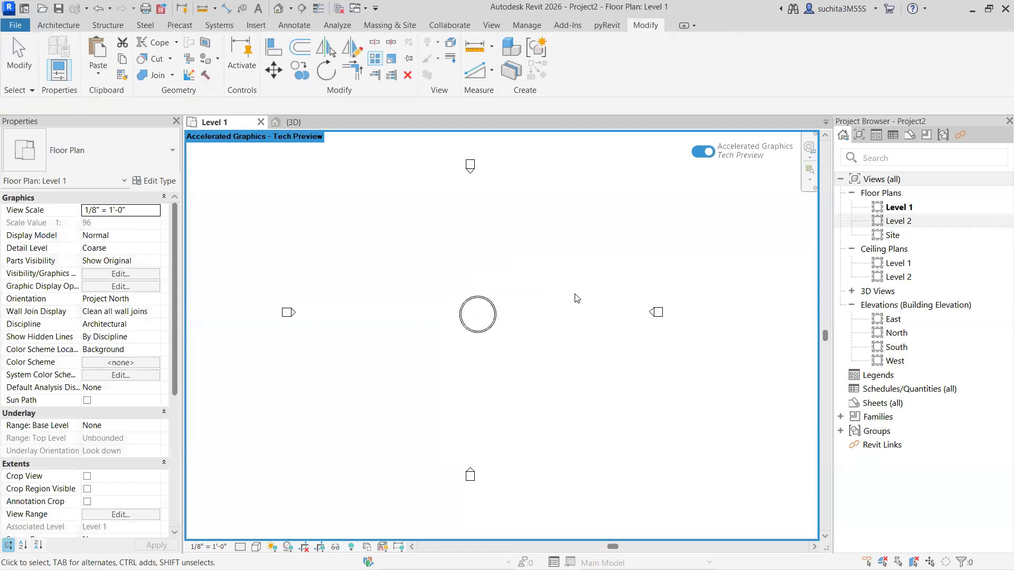
- Start a grouped radial array of both halves of the circular wall, using Move To 2nd
left_click_drag(511, 301, 434, 351)
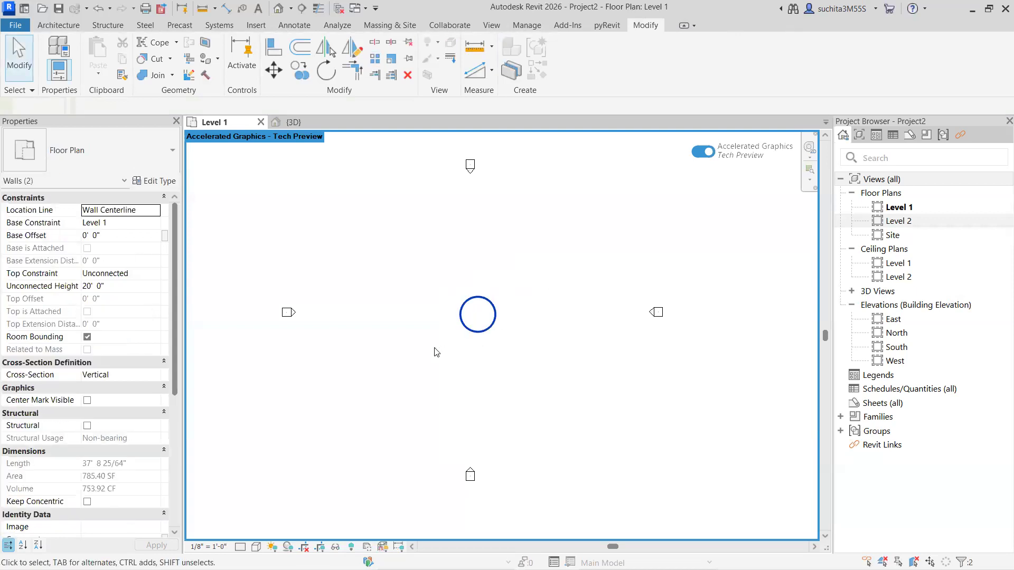
left_click(376, 62)
left_click(580, 70)
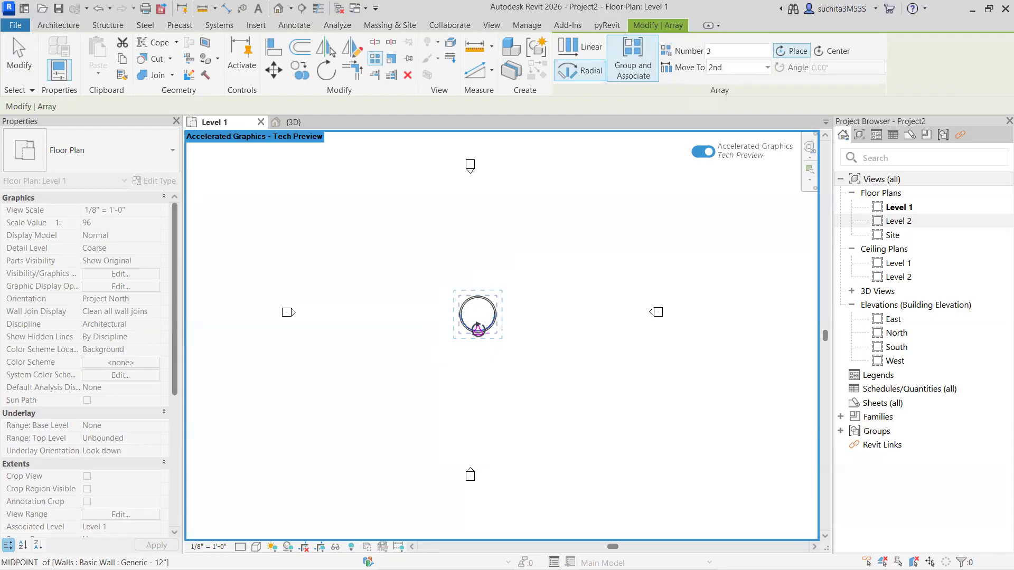
- Array the circular wall radially about its lower midpoint with 3 items, measuring just under a quarter turn to the 2nd item
left_click(478, 333)
scroll(485, 364, "down", 3)
scroll(486, 375, "down", 2)
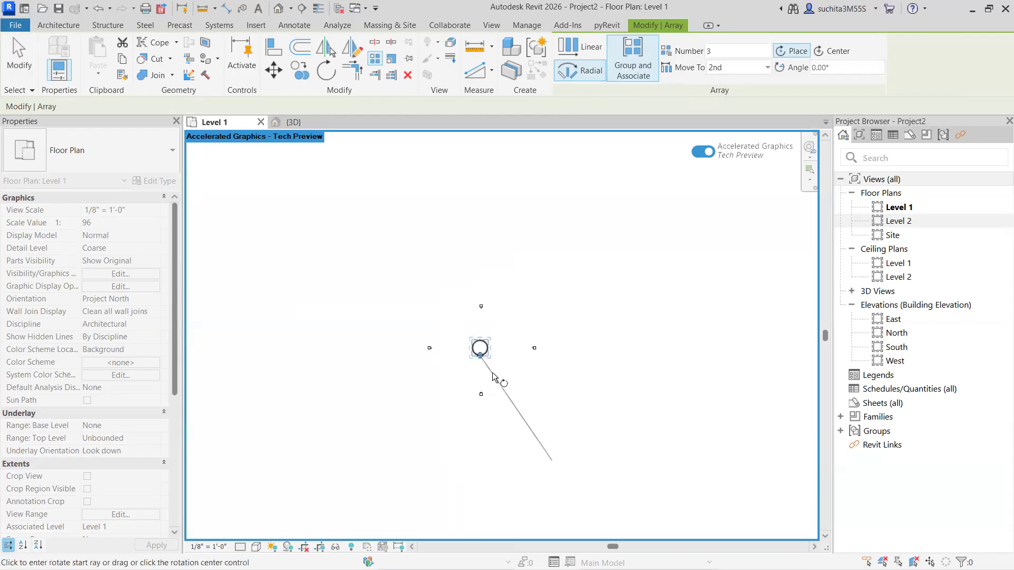
left_click(479, 400)
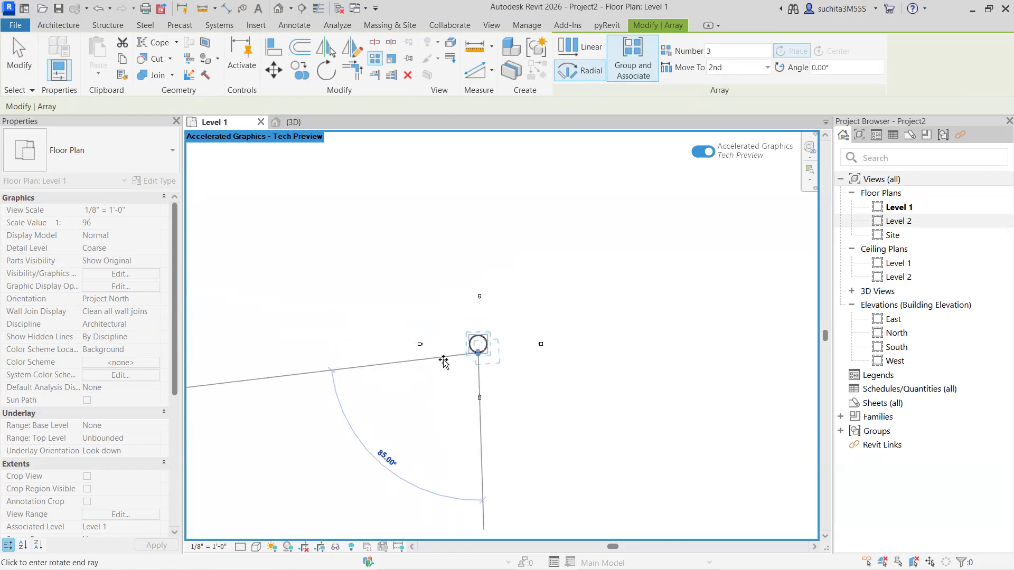
left_click(444, 365)
scroll(497, 371, "up", 3)
key("Return")
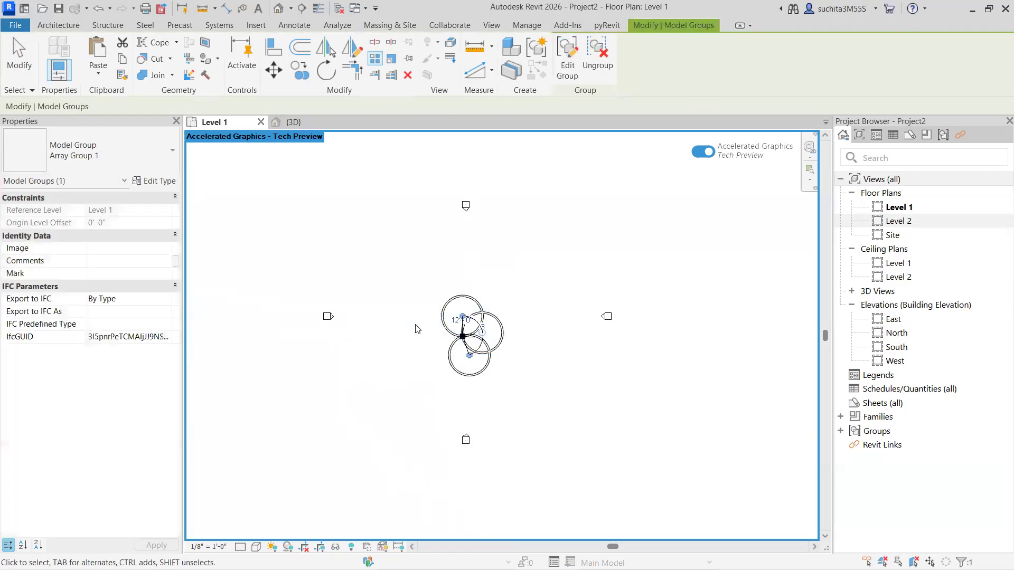
scroll(465, 330, "up", 2)
scroll(459, 327, "up", 1)
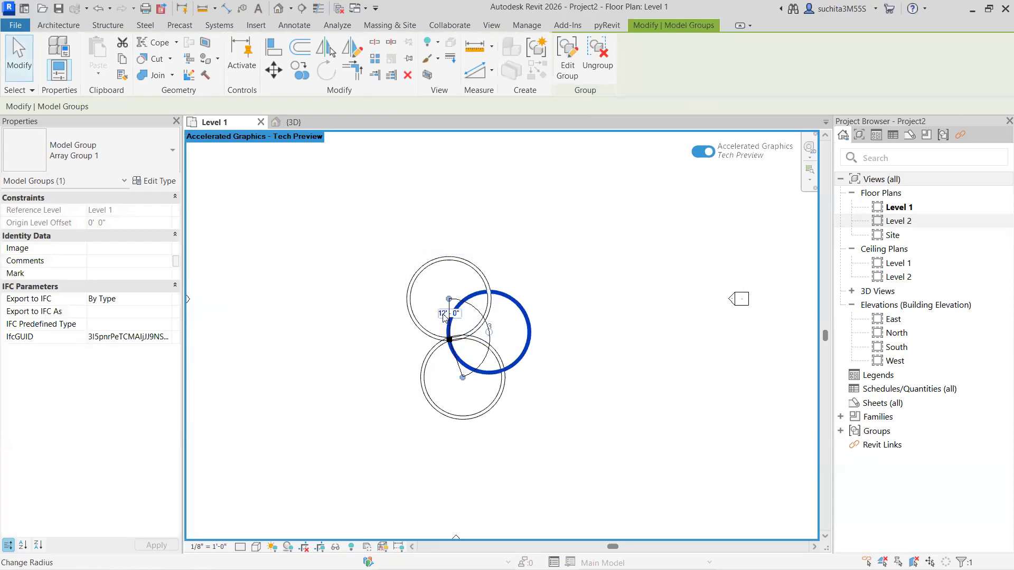
- Open the array's radius for editing, leave it without a new value, and undo the radial array
left_click(442, 314)
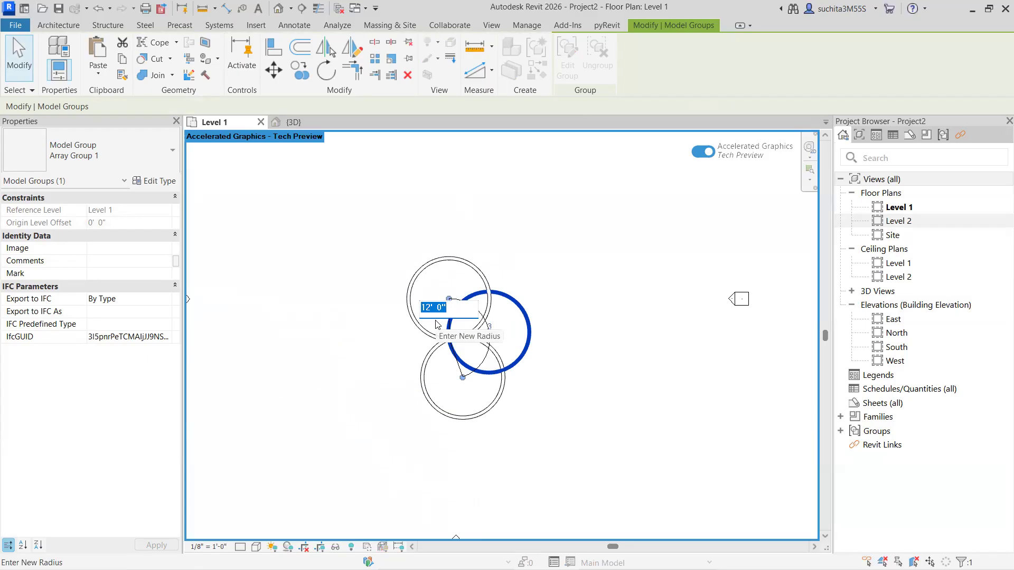
key("Escape")
key("Escape")
scroll(496, 305, "down", 2)
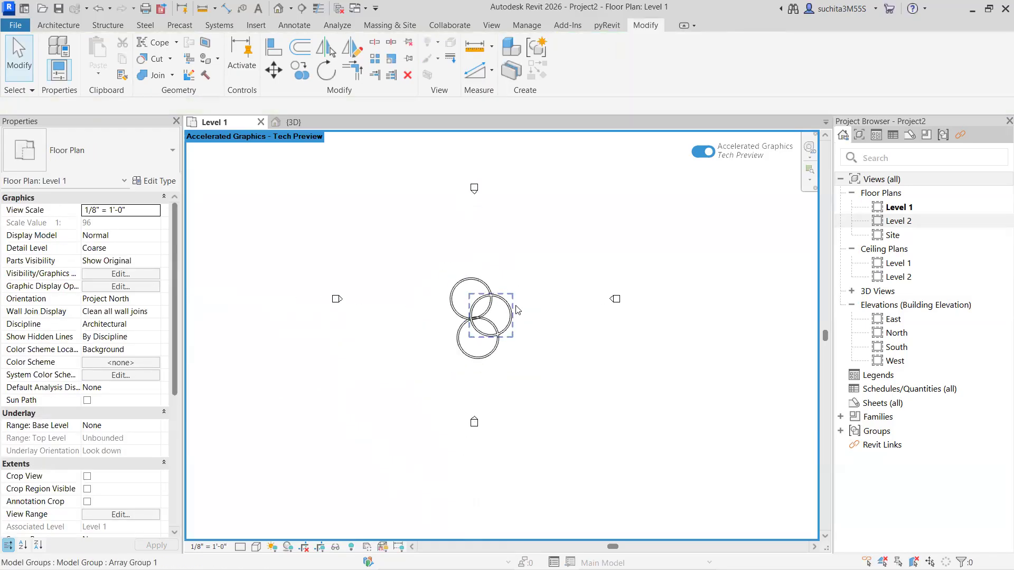
key("ctrl+z")
- Array the circular wall radially about its lower midpoint with Move To set to Last and a 180° sweep
left_click_drag(526, 289, 430, 340)
left_click(374, 61)
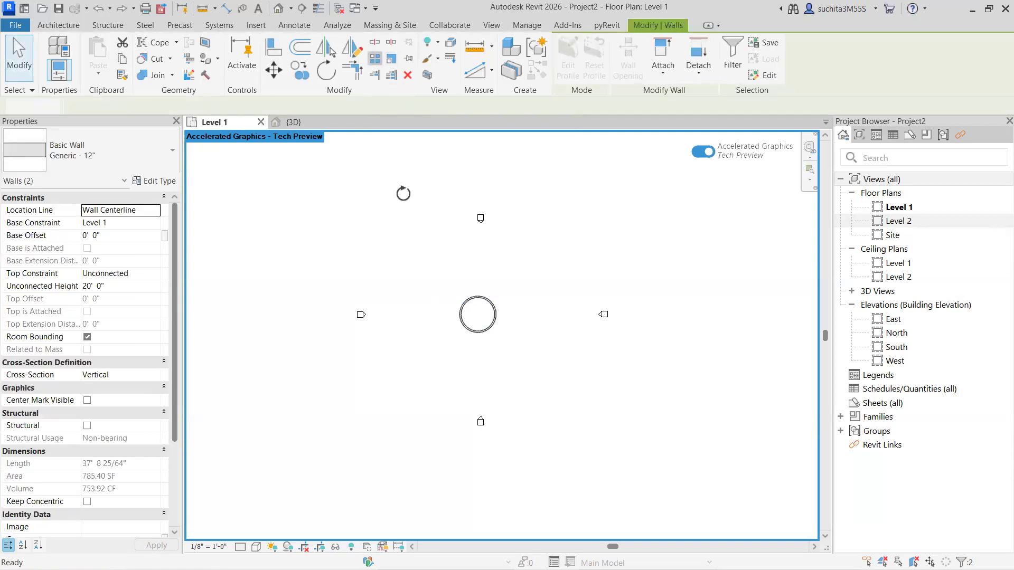
left_click(739, 69)
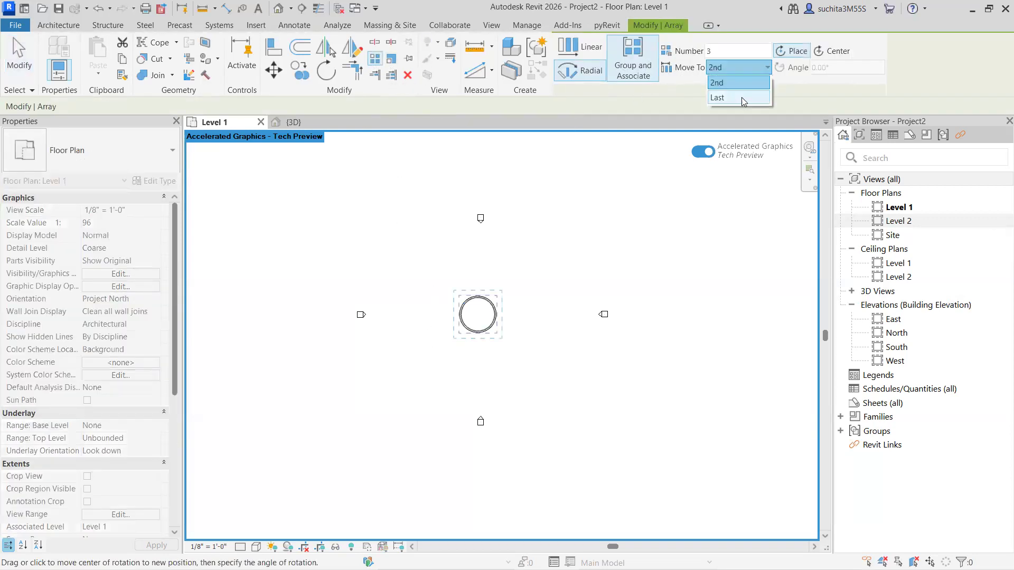
left_click(741, 96)
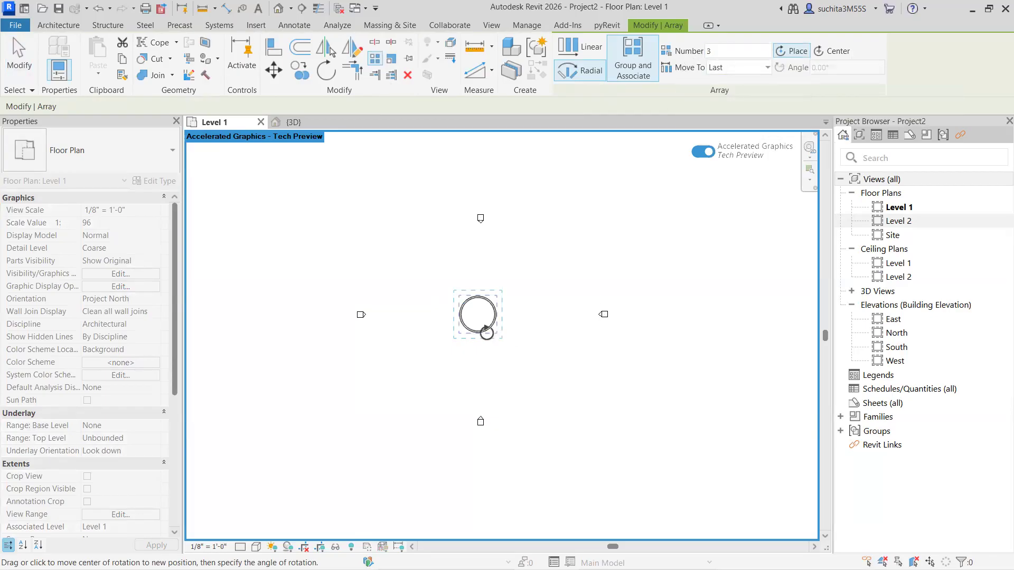
left_click(478, 331)
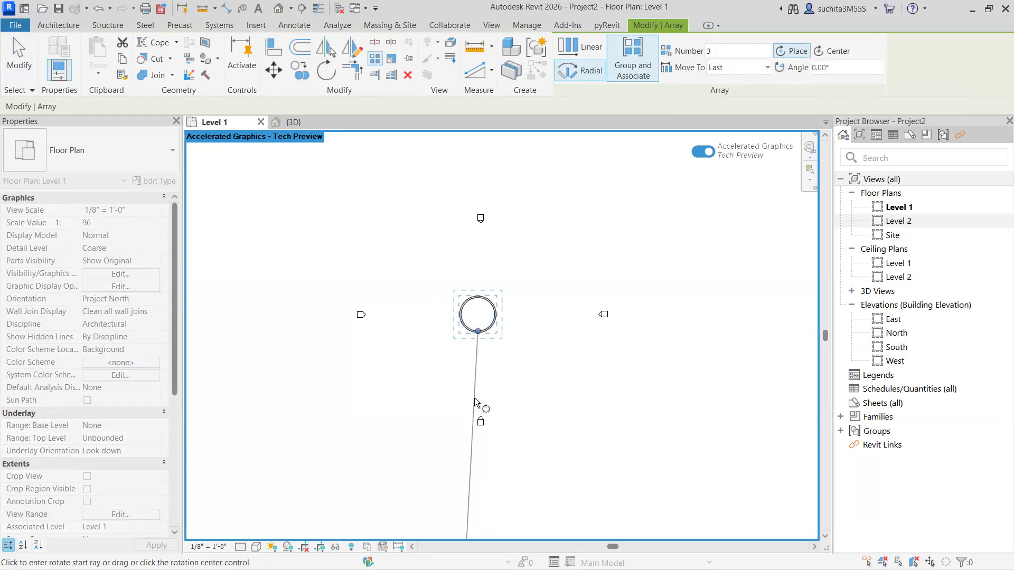
left_click(478, 405)
scroll(435, 362, "down", 2)
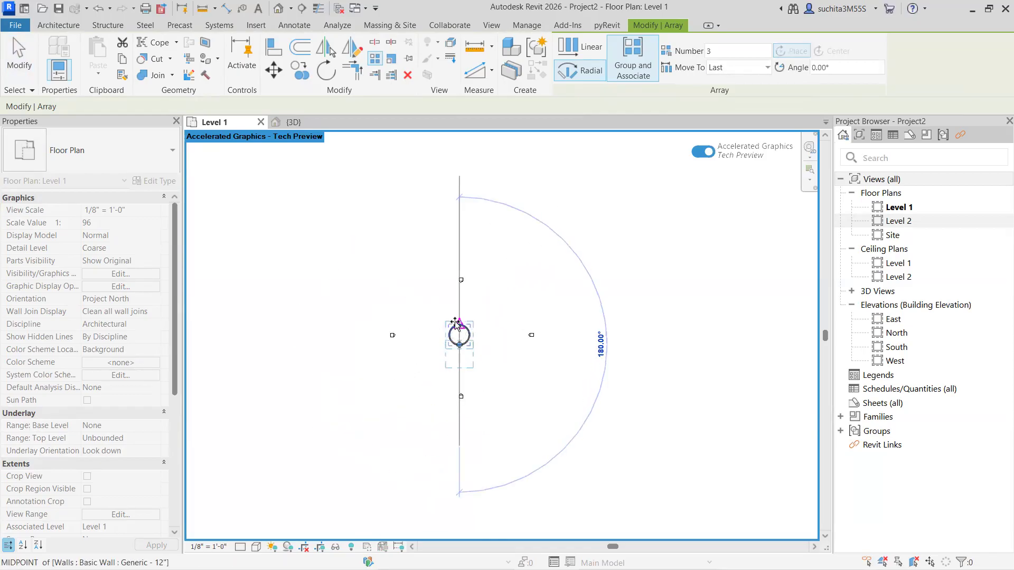
left_click(457, 324)
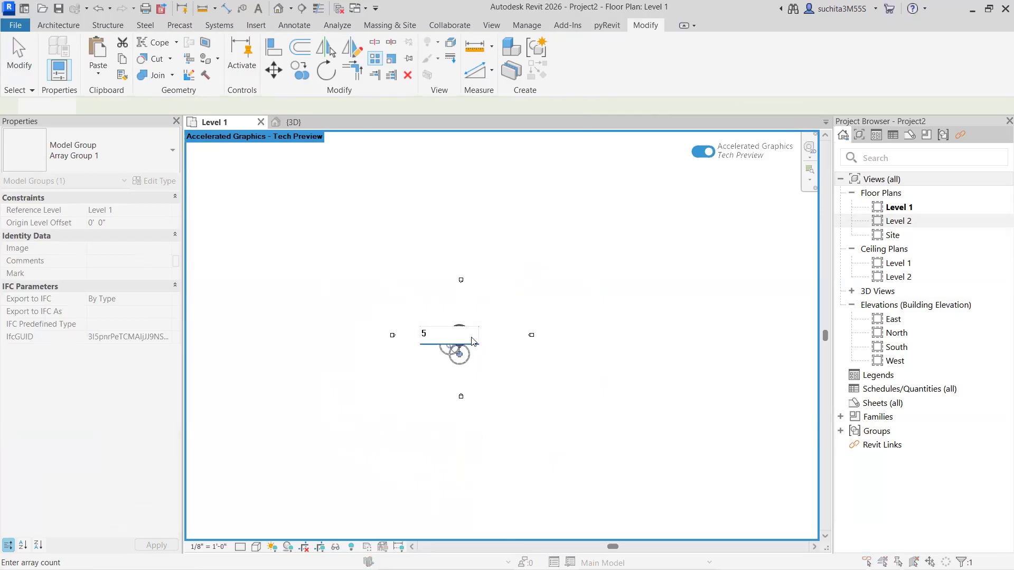
- Try to set the radial array's count to 5 by ungrouping the changed instances, and cancel the operation
key("Return")
left_click(445, 340)
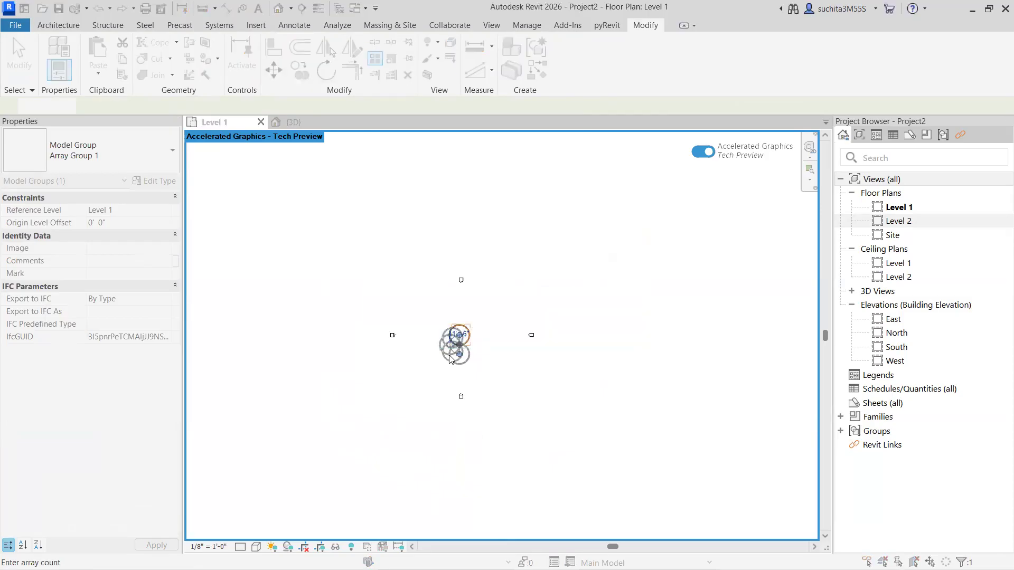
left_click(612, 335)
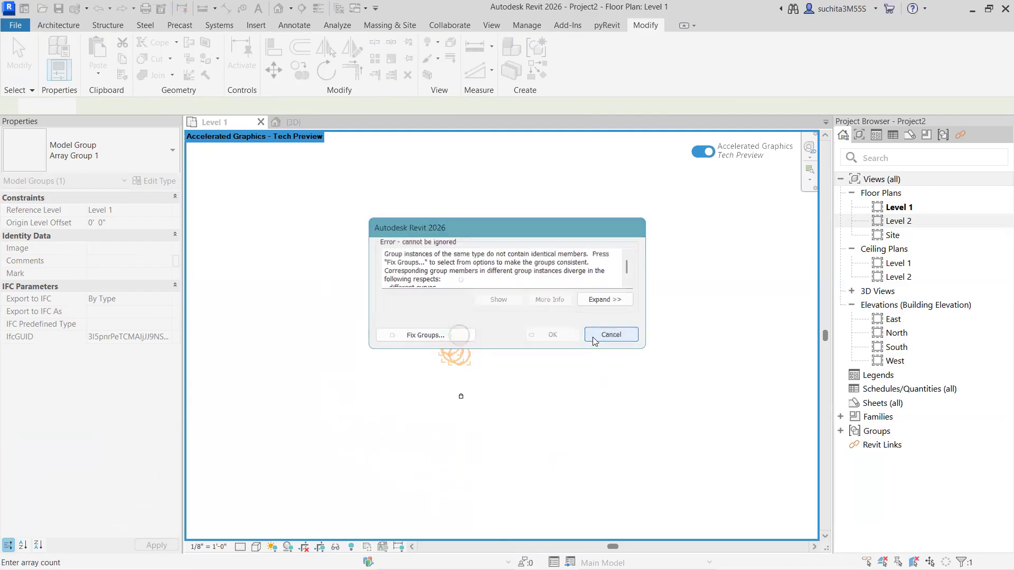
scroll(460, 312, "down", 2)
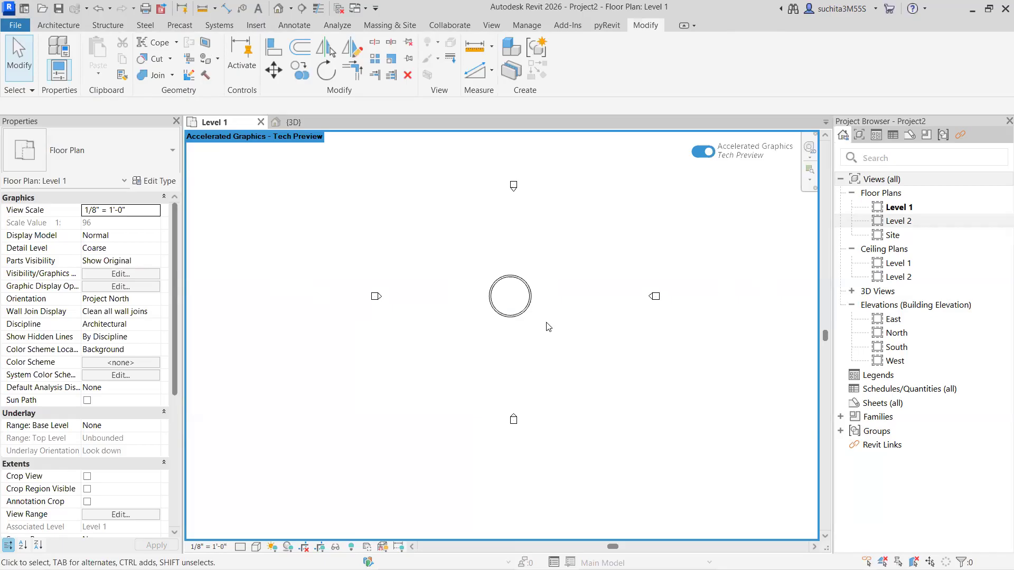
- Array the circular wall radially about its right edge with Move To set to 2nd, sweeping about a quarter turn from horizontal
left_click_drag(468, 321, 461, 331)
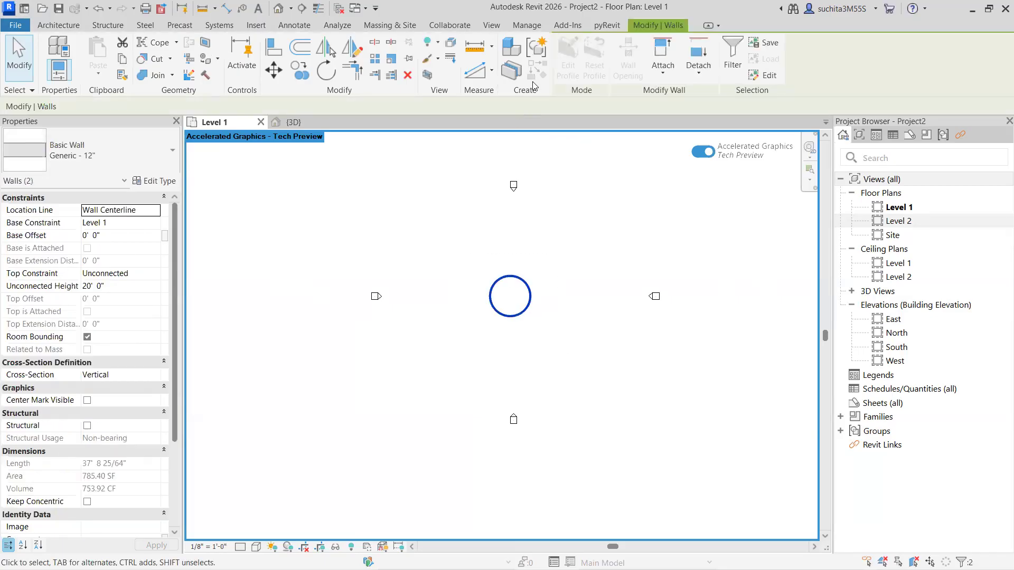
left_click(375, 60)
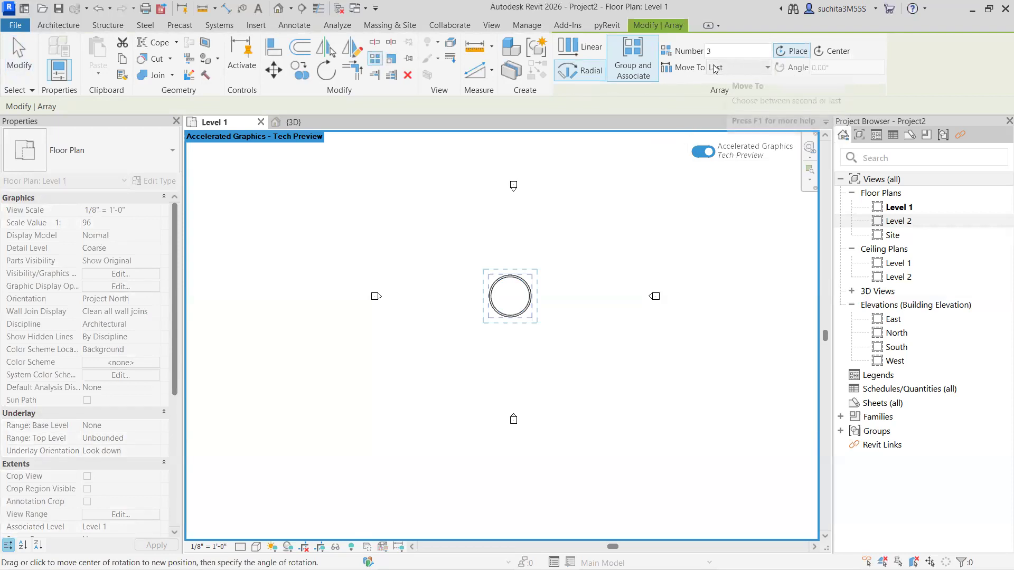
left_click(734, 67)
left_click(729, 83)
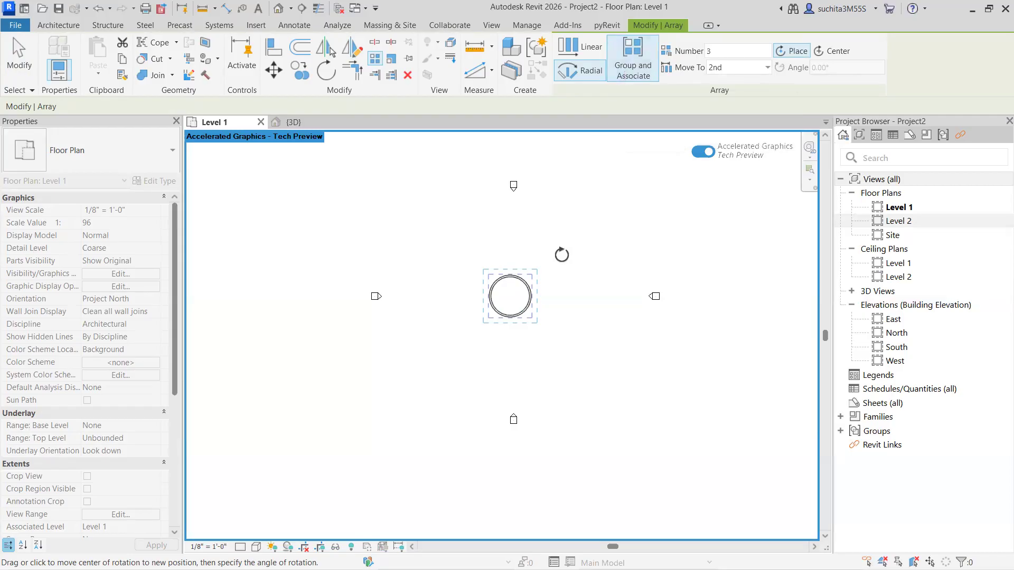
left_click(531, 296)
middle_click_drag(580, 308, 449, 286)
left_click(584, 273)
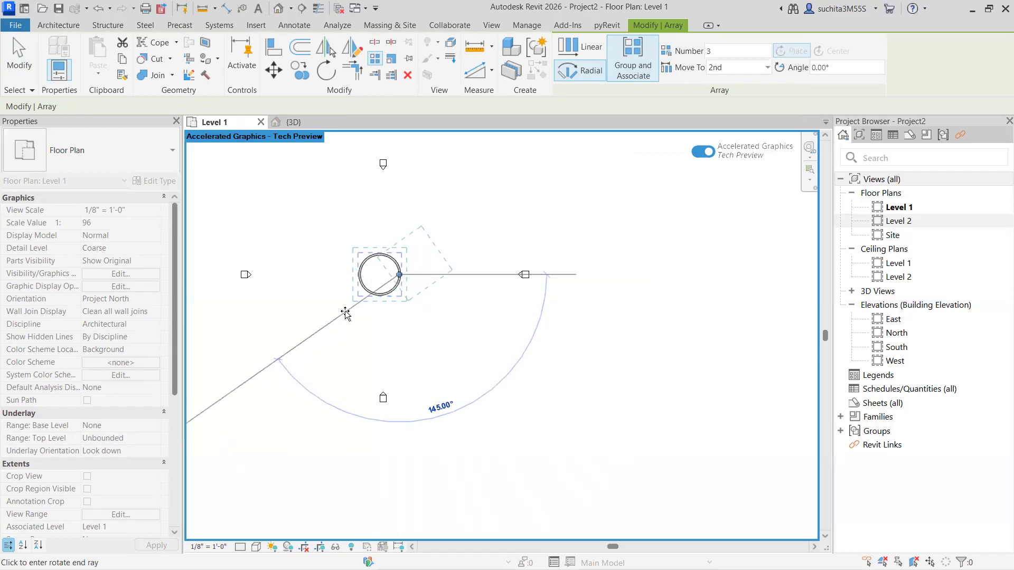
left_click(395, 321)
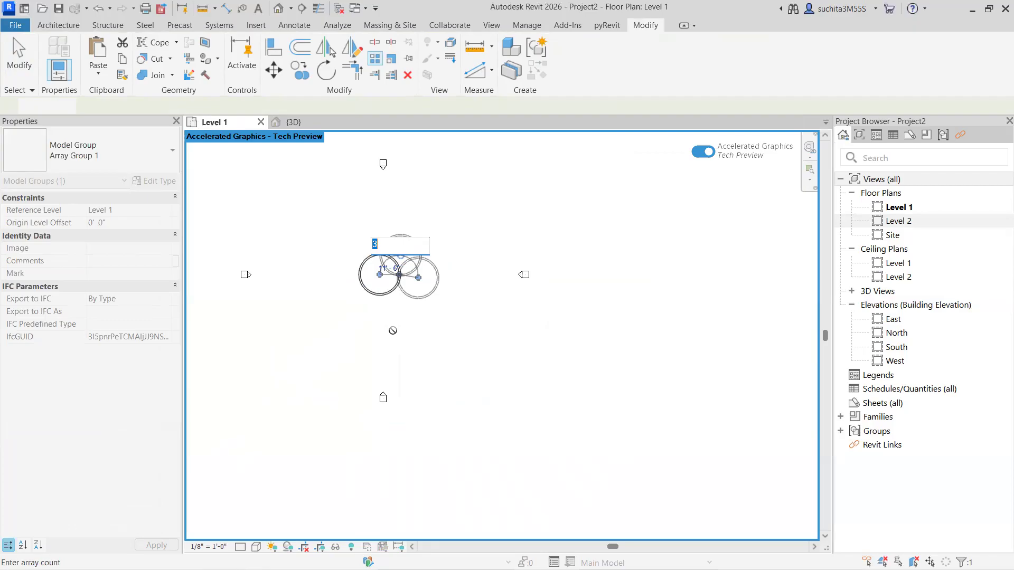
- Try to accept the array count of 3 by ungrouping the changed instances, and cancel the operation
key("Return")
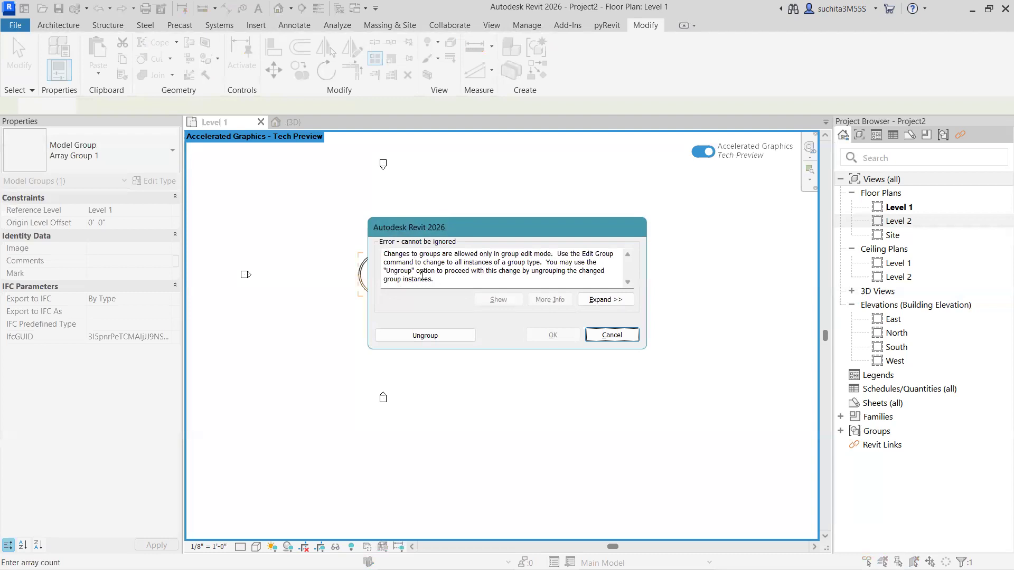
left_click(460, 334)
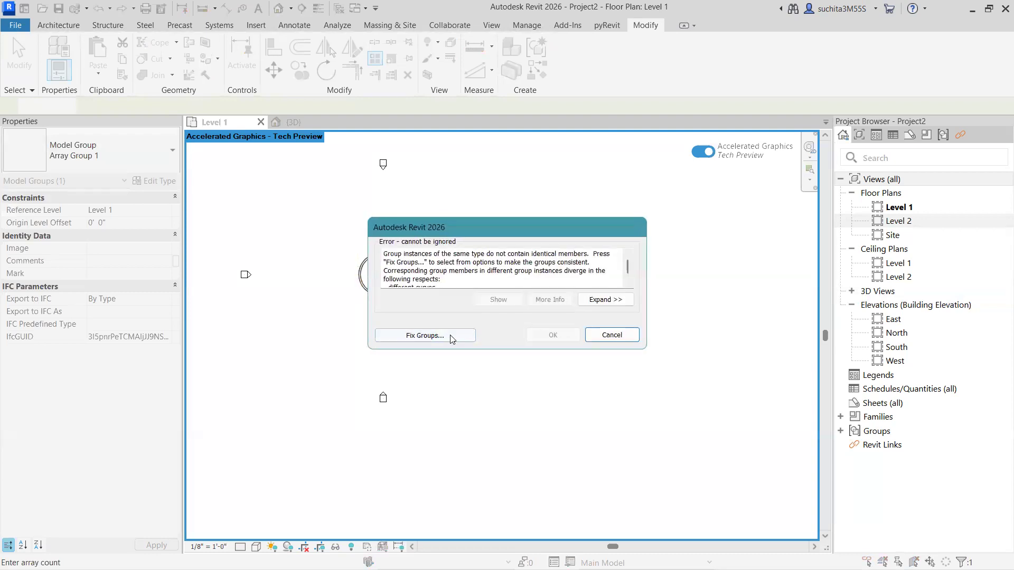
left_click(606, 333)
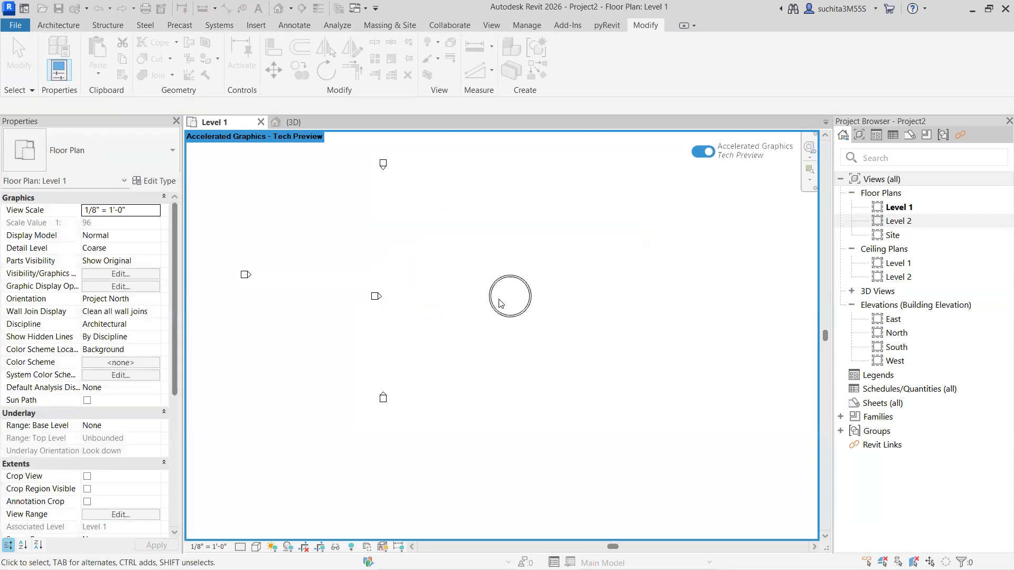
- Try to array the circular wall radially with 3 items about a point just outside its right edge
scroll(508, 291, "up", 2)
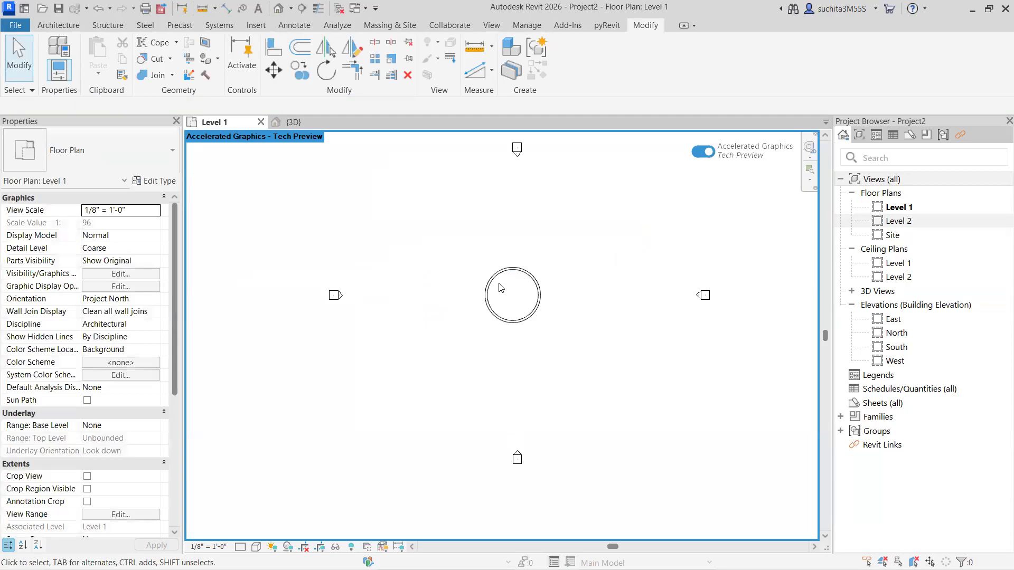
left_click_drag(602, 267, 446, 355)
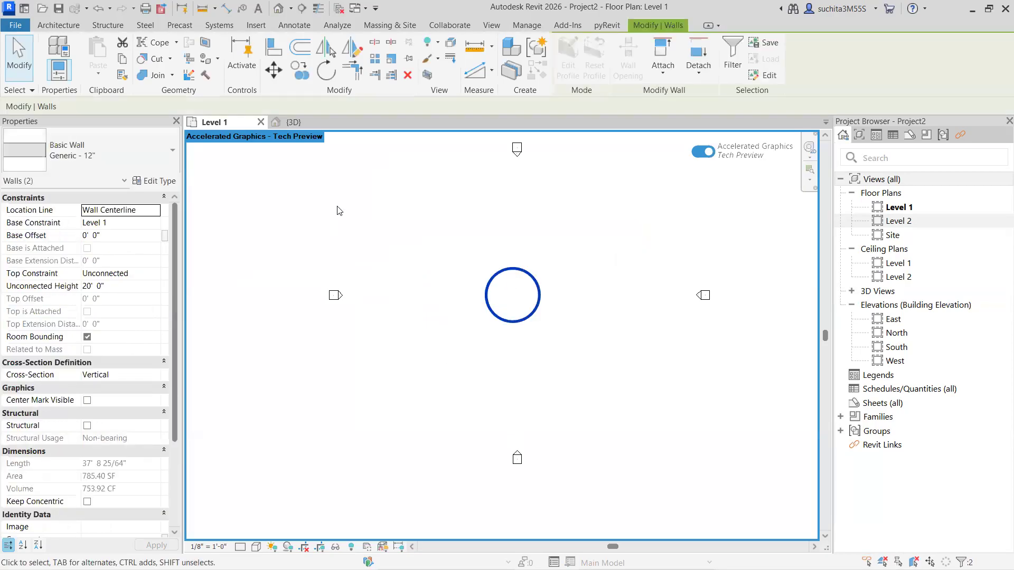
left_click(375, 59)
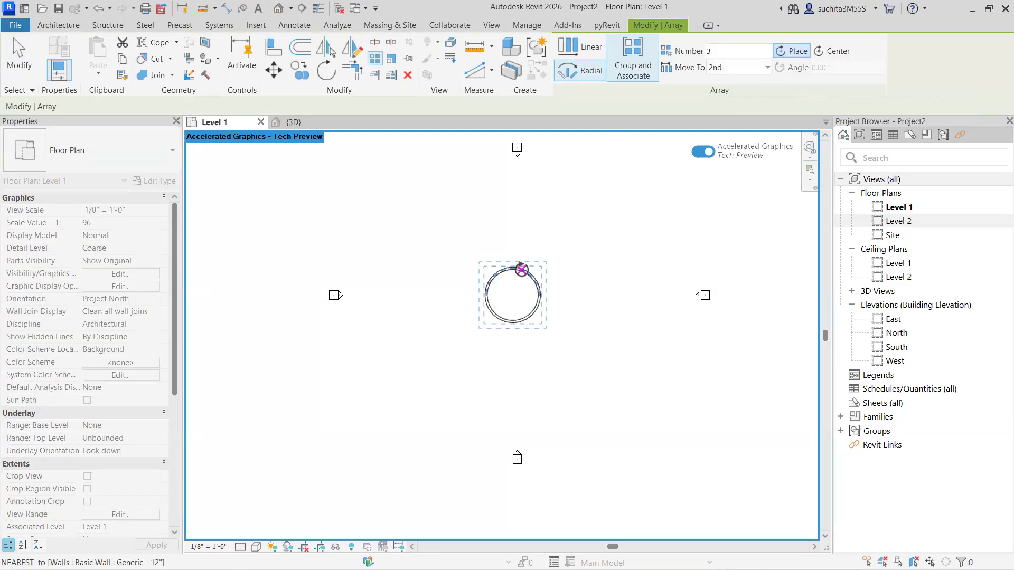
left_click(543, 294)
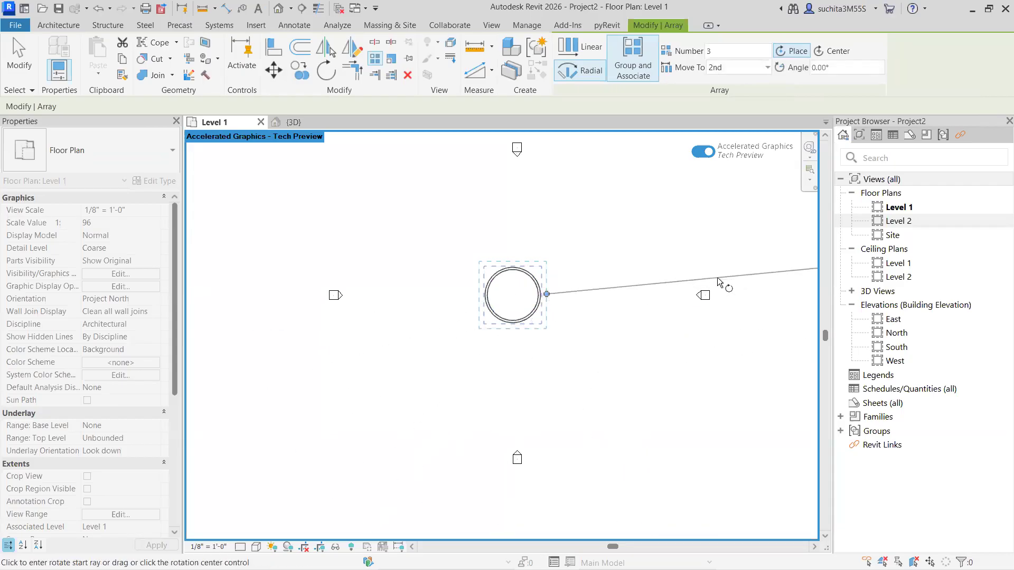
left_click(703, 294)
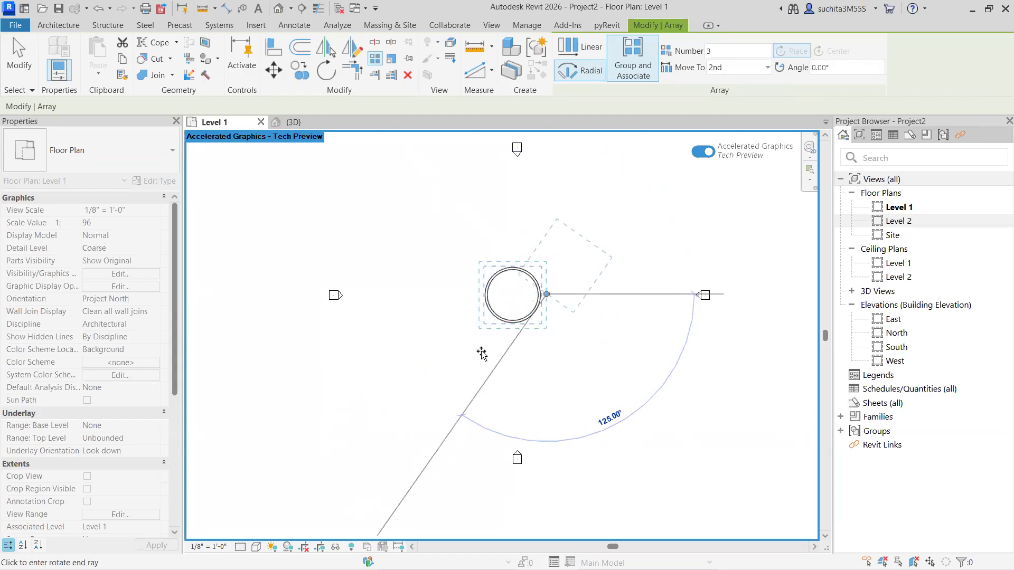
left_click(546, 293)
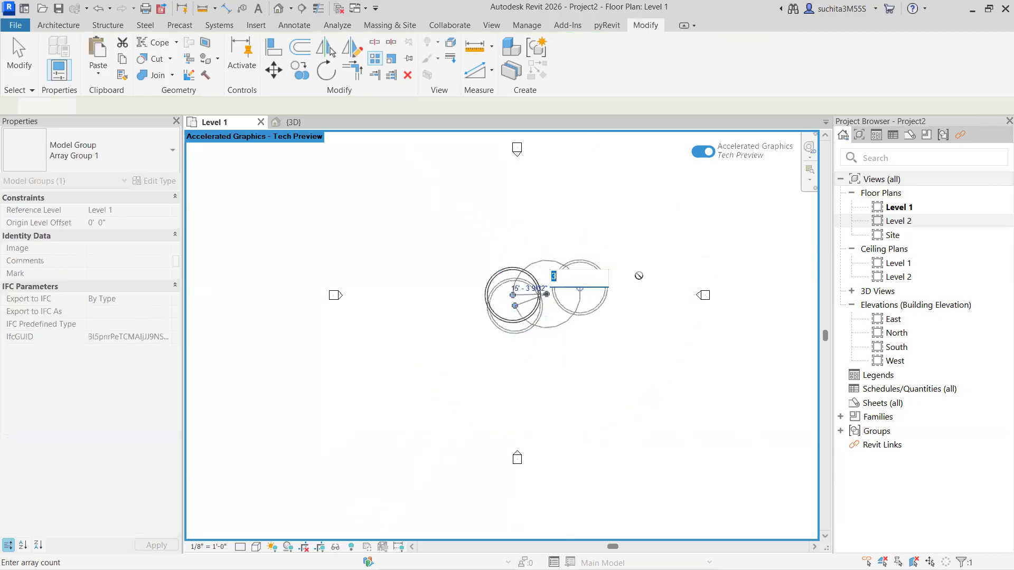
left_click(523, 323)
left_click(521, 270)
left_click(599, 341)
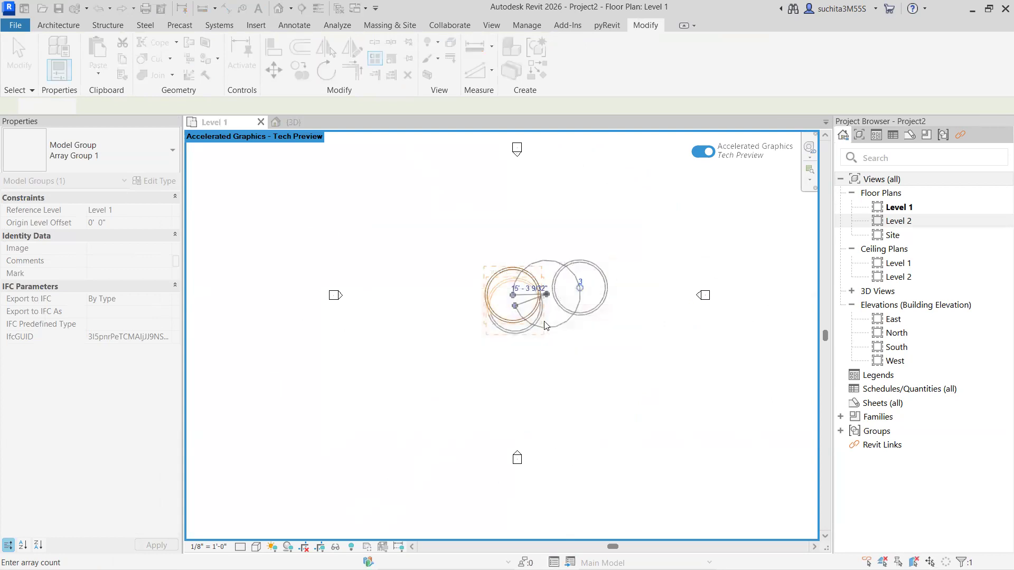
left_click(493, 315)
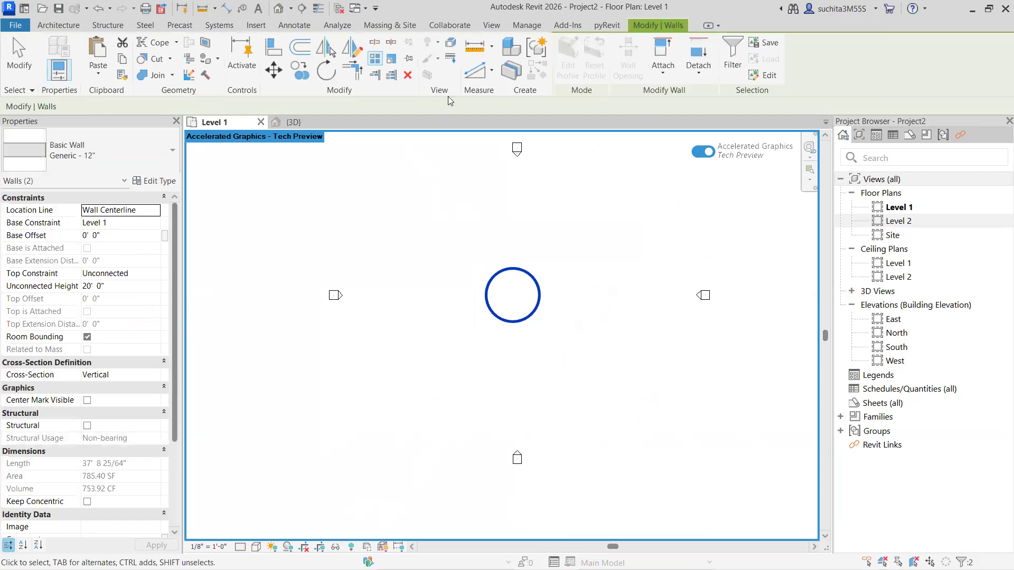
left_click(369, 58)
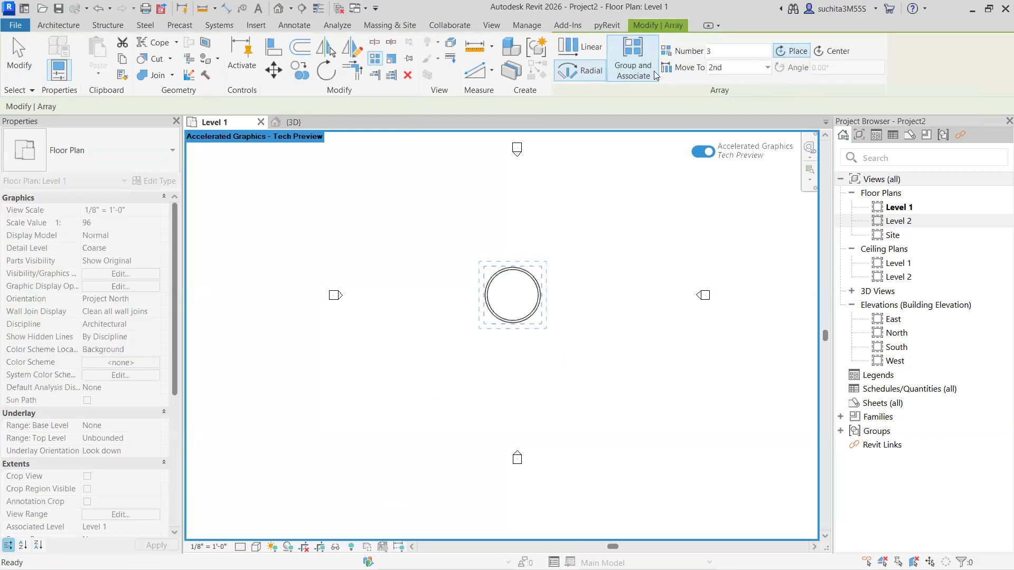
left_click(585, 72)
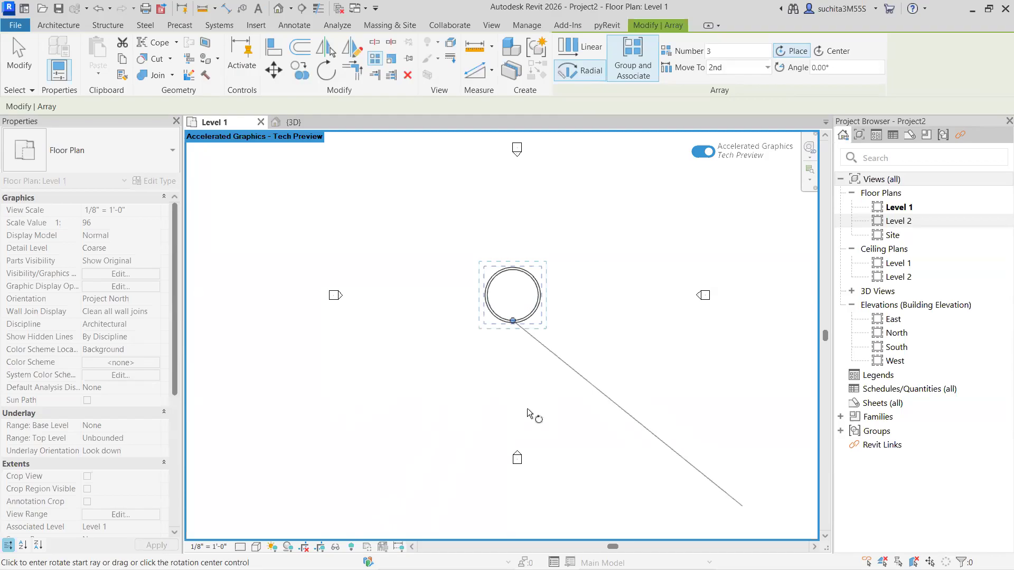
scroll(605, 457, "down", 2)
scroll(549, 384, "up", 2)
scroll(580, 378, "up", 1)
middle_click_drag(514, 351, 403, 304)
scroll(477, 325, "down", 1)
scroll(474, 336, "down", 1)
- Move the circular wall from its bottom point toward the elevation marker on the west side of the plan
left_click(274, 72)
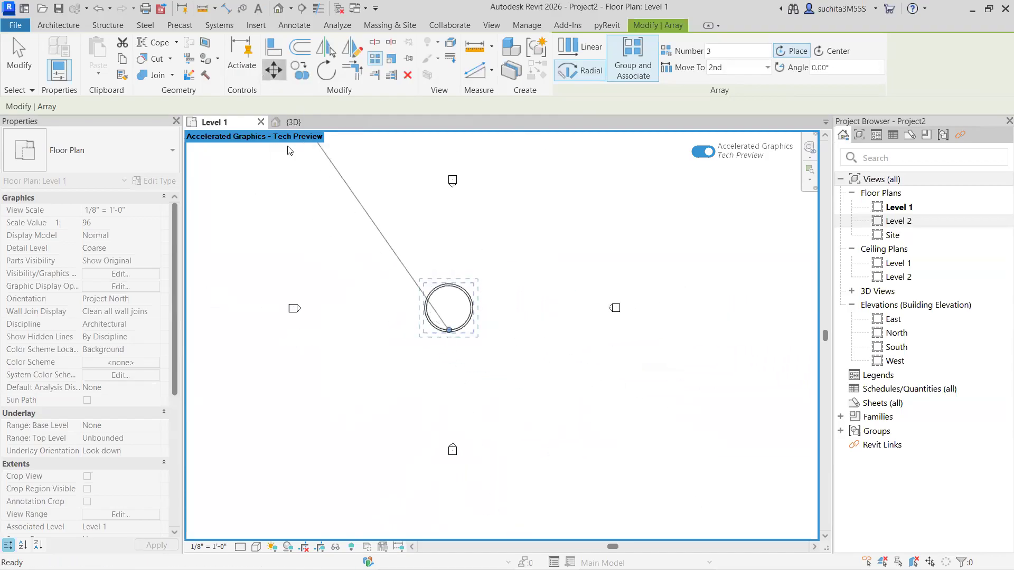
left_click(513, 323)
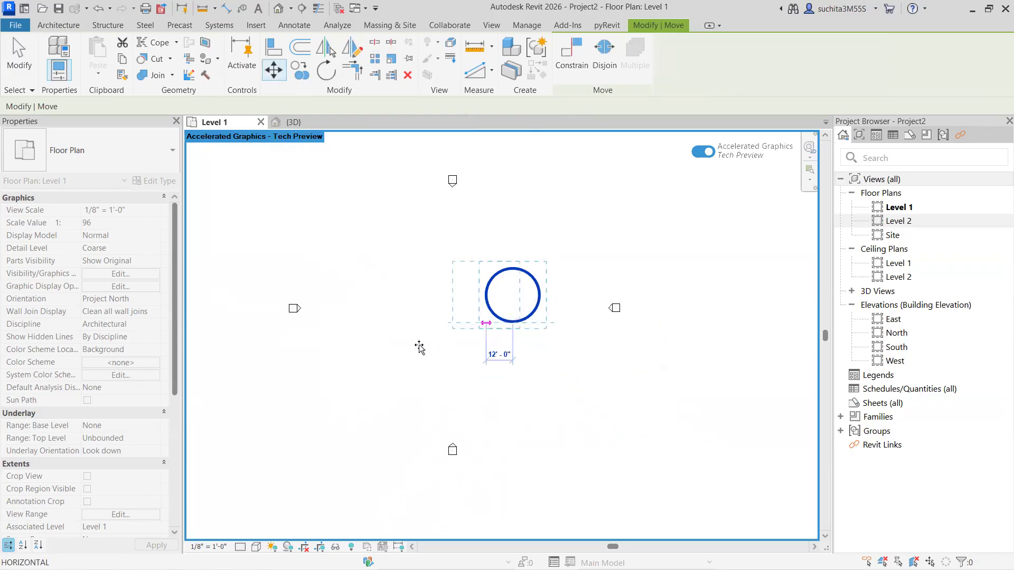
left_click(414, 332)
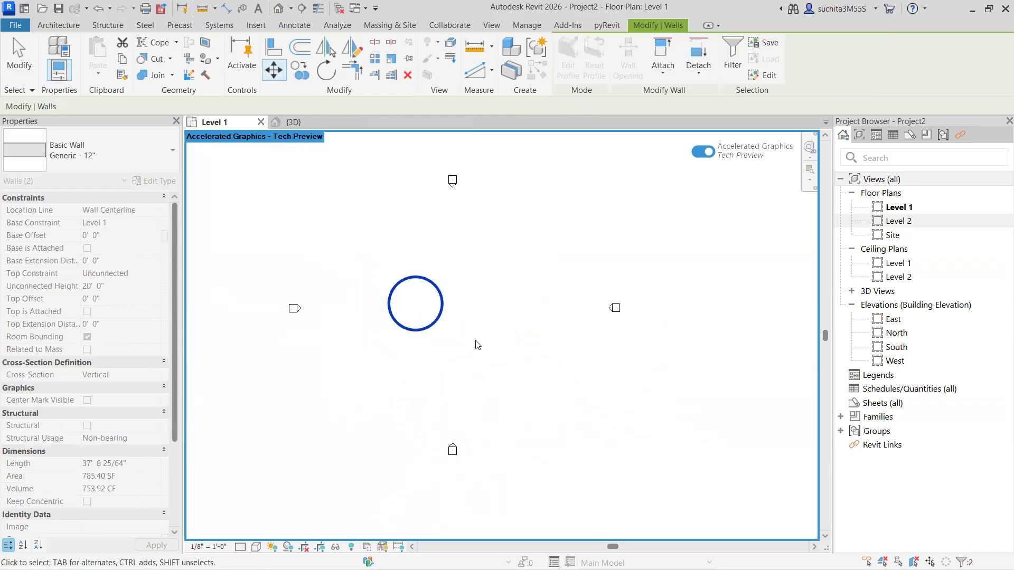
- Try to array the circular wall radially with 10 items about its right edge, Move To set to 2nd, sweeping about 160°
left_click(386, 58)
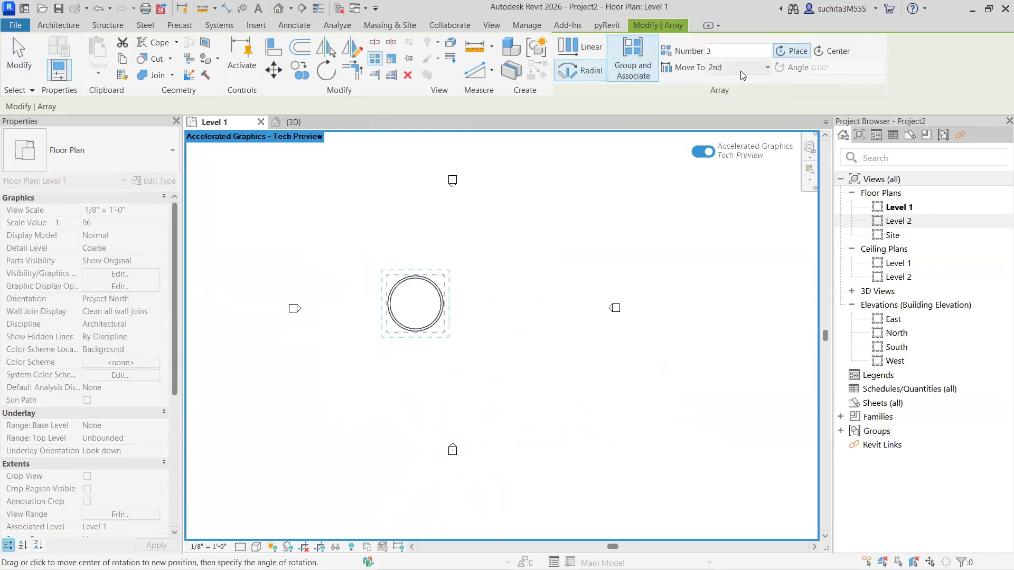
left_click(727, 82)
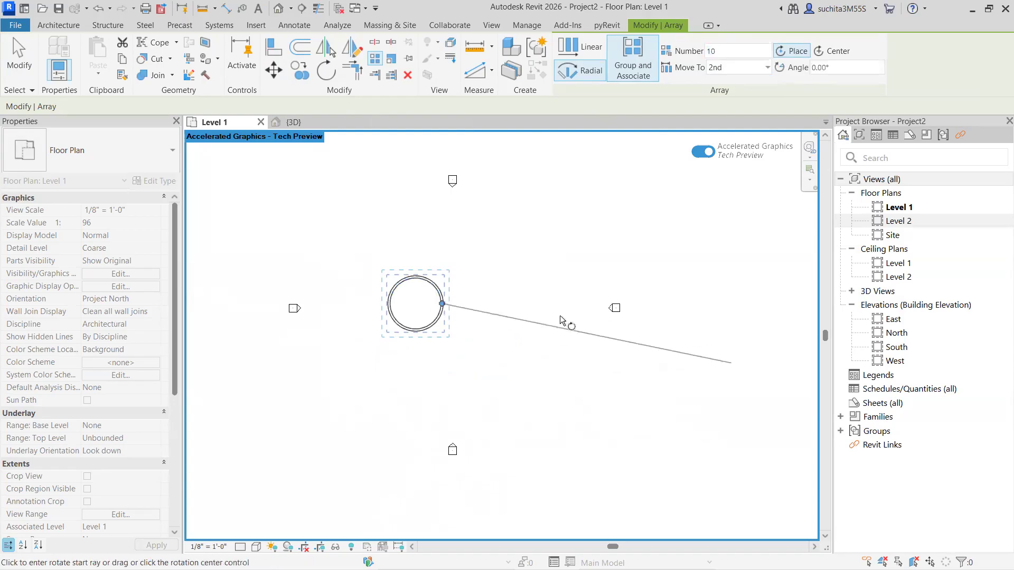
left_click(590, 295)
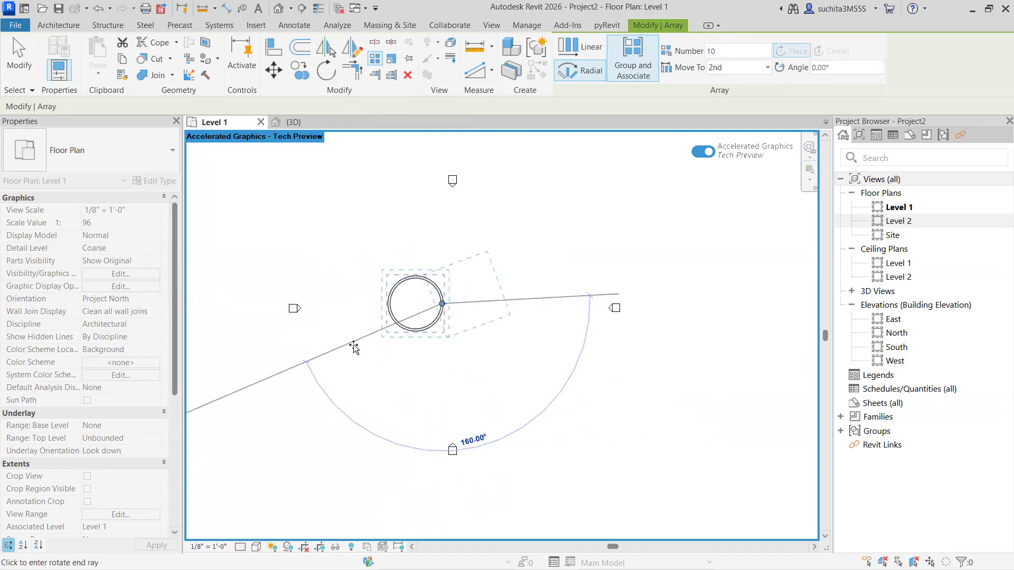
left_click(355, 346)
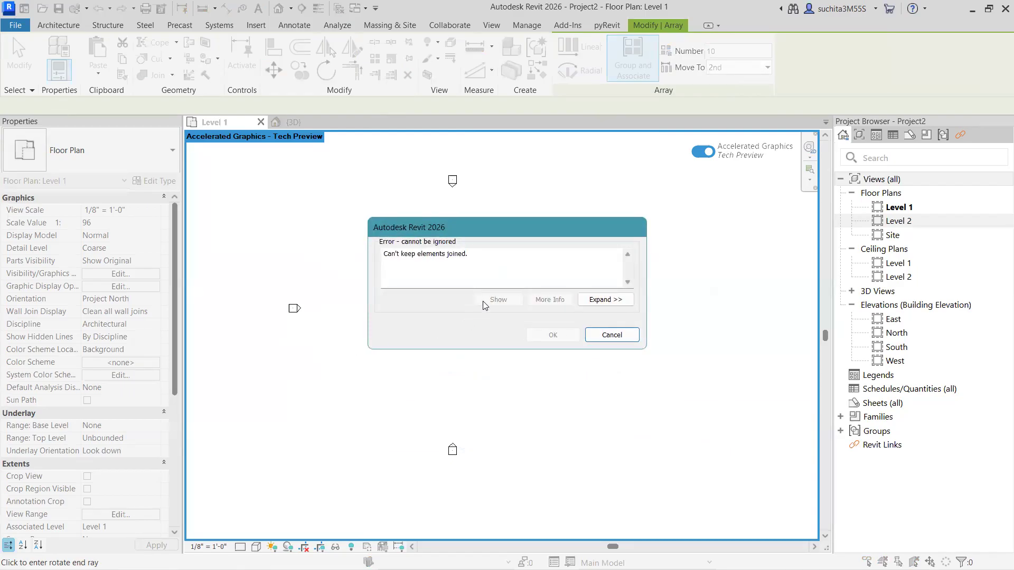
left_click_drag(555, 232, 487, 230)
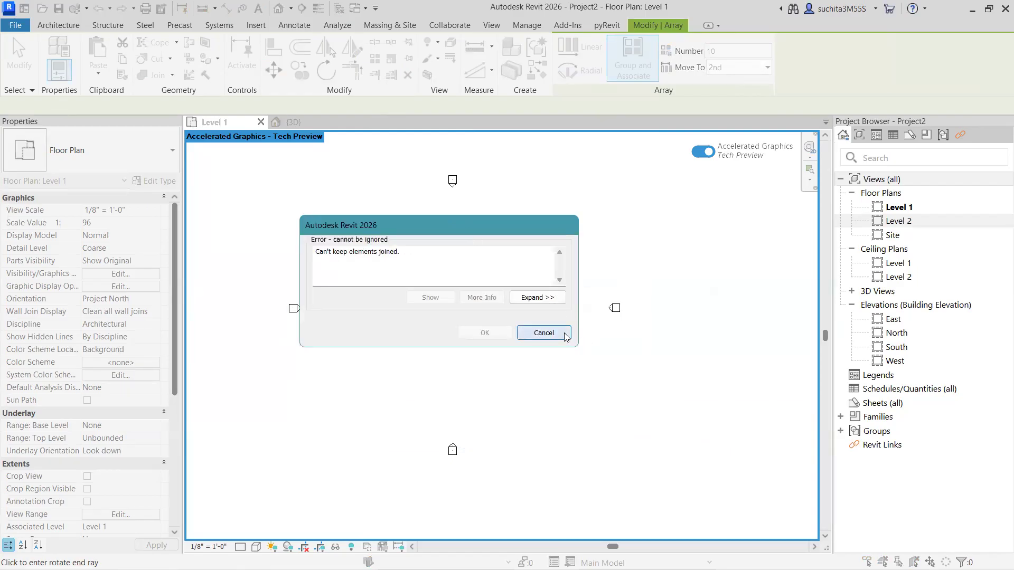
left_click(544, 333)
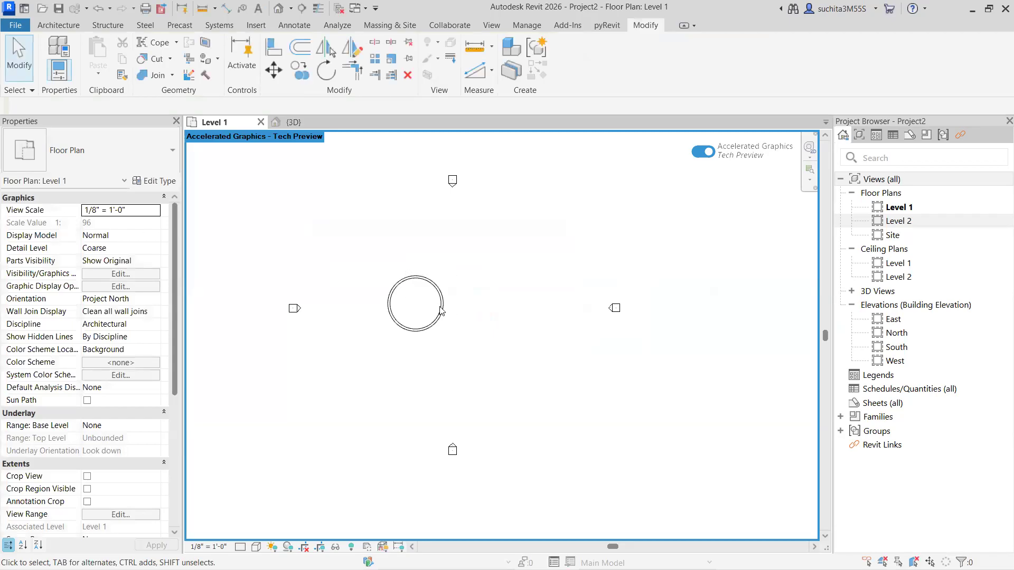
- Array the circular wall linearly in a horizontal direction with 2 items and Move To set to 2nd
scroll(399, 293, "up", 2)
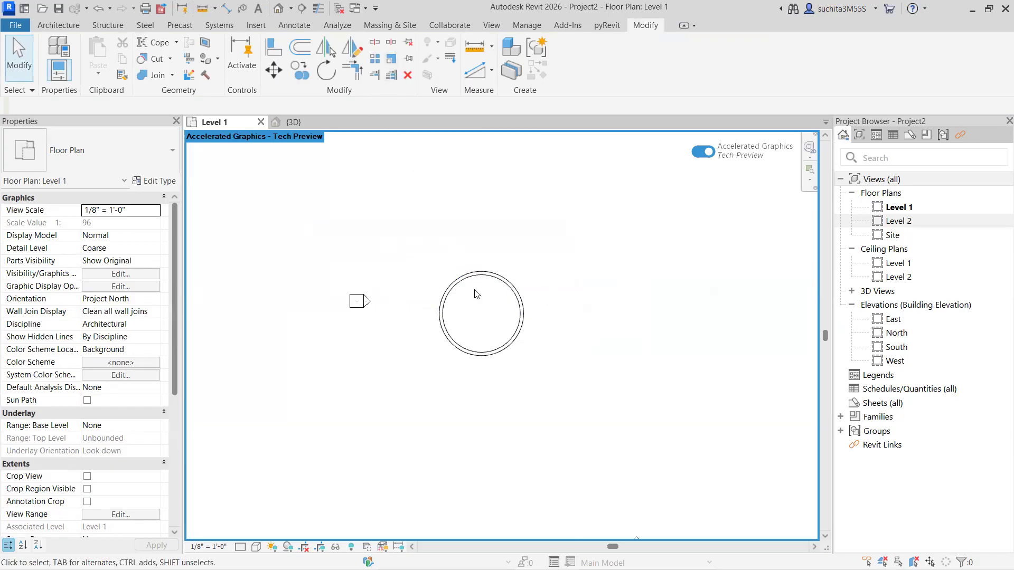
left_click_drag(589, 256, 421, 383)
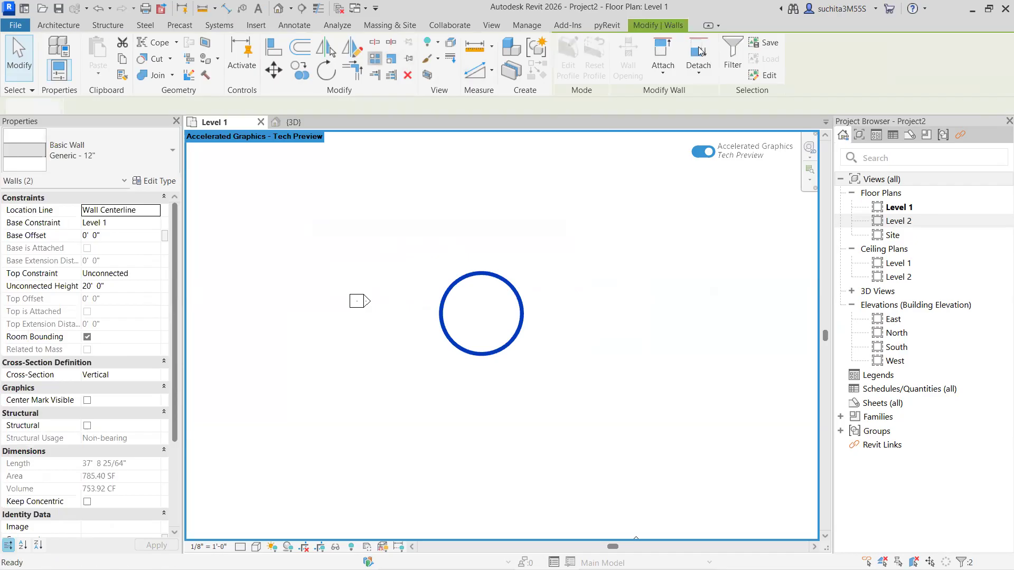
left_click(375, 59)
left_click(581, 49)
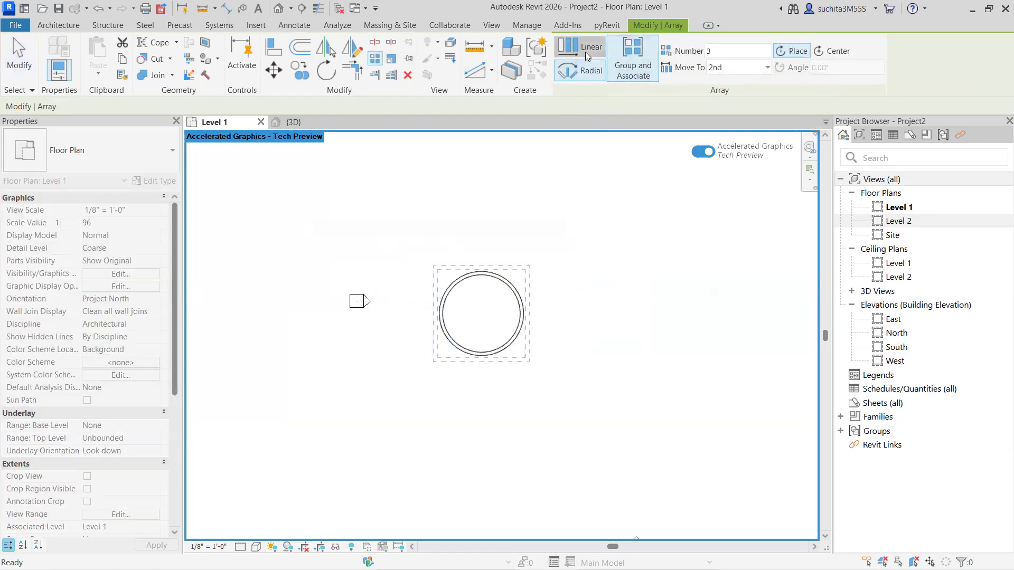
left_click(520, 323)
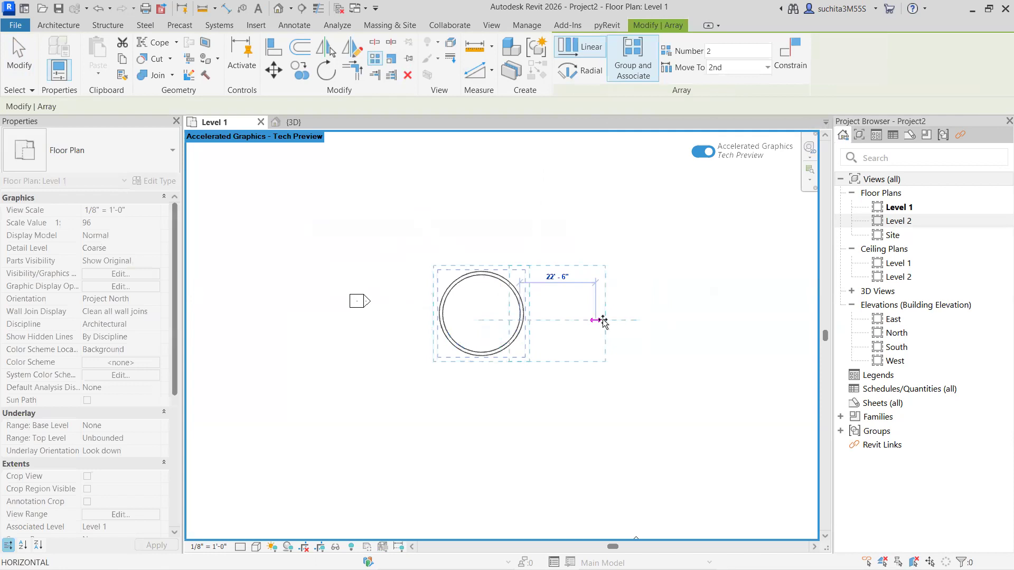
left_click(647, 322)
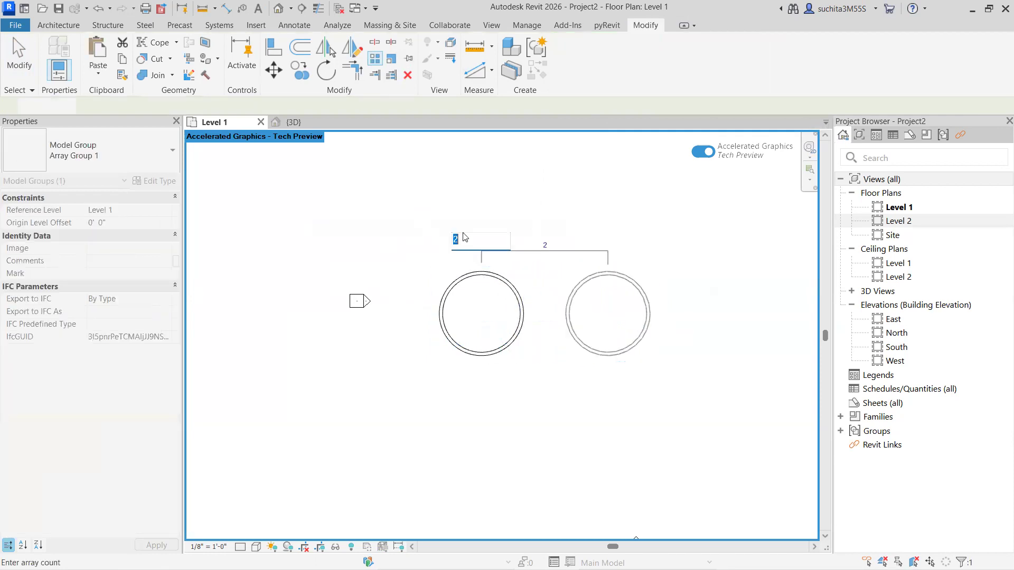
- Set the linear array's count to 10
type("10")
key("Return")
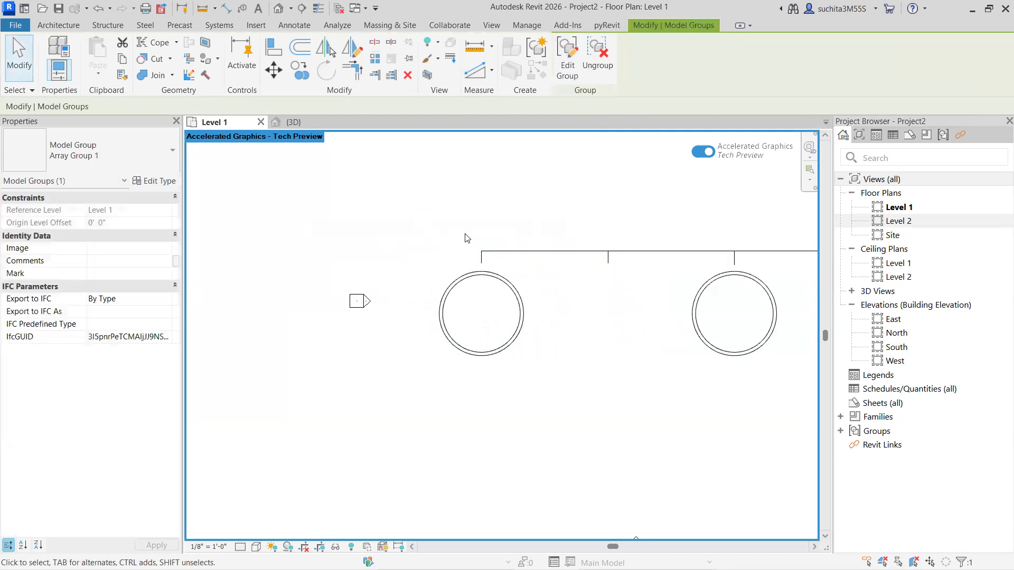
scroll(364, 353, "down", 3)
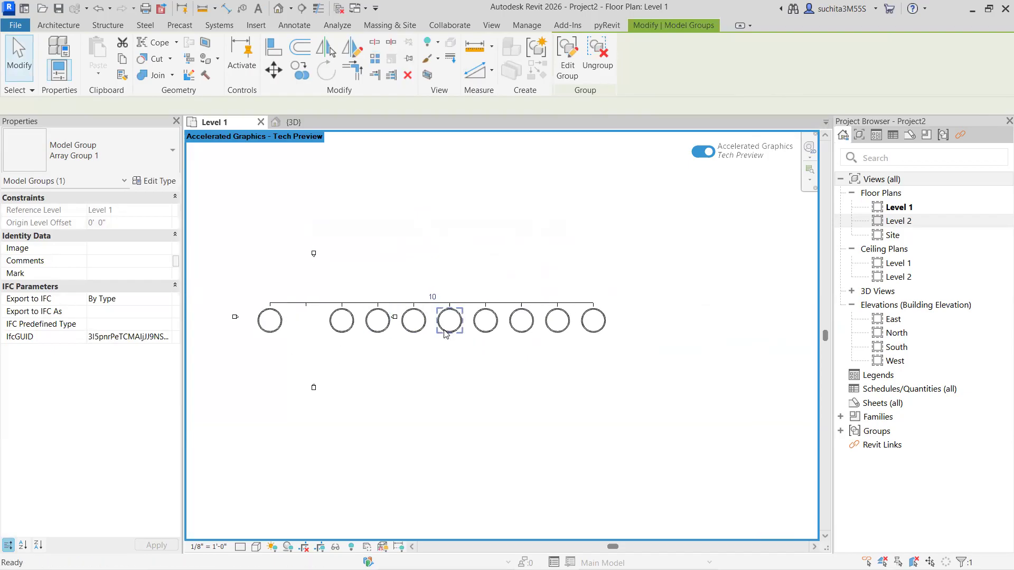
key("Escape")
- Scale the circular wall graphically from its bottom point, using a 50' reference length and a 150' new length
scroll(449, 326, "up", 5)
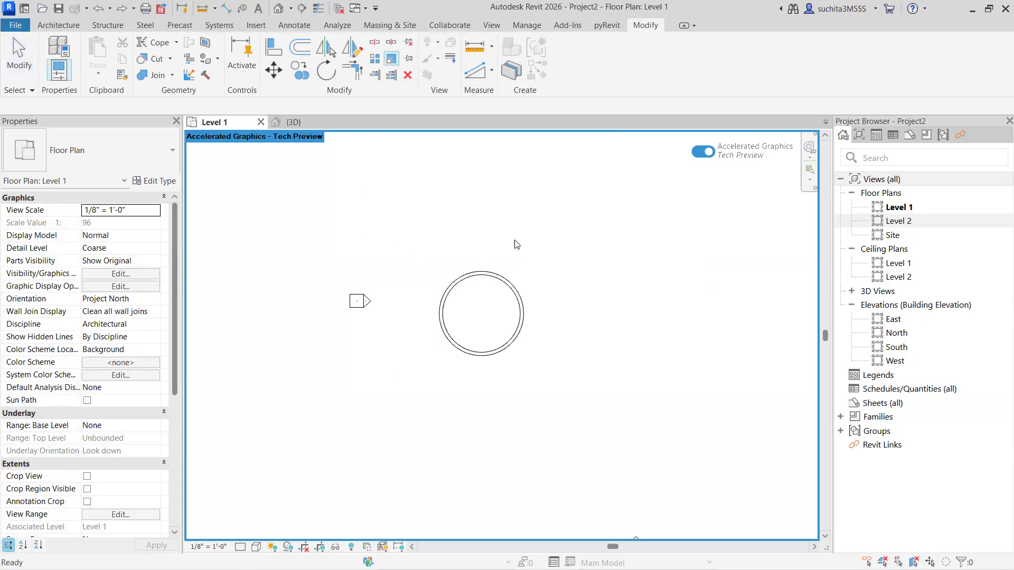
left_click_drag(566, 261, 425, 390)
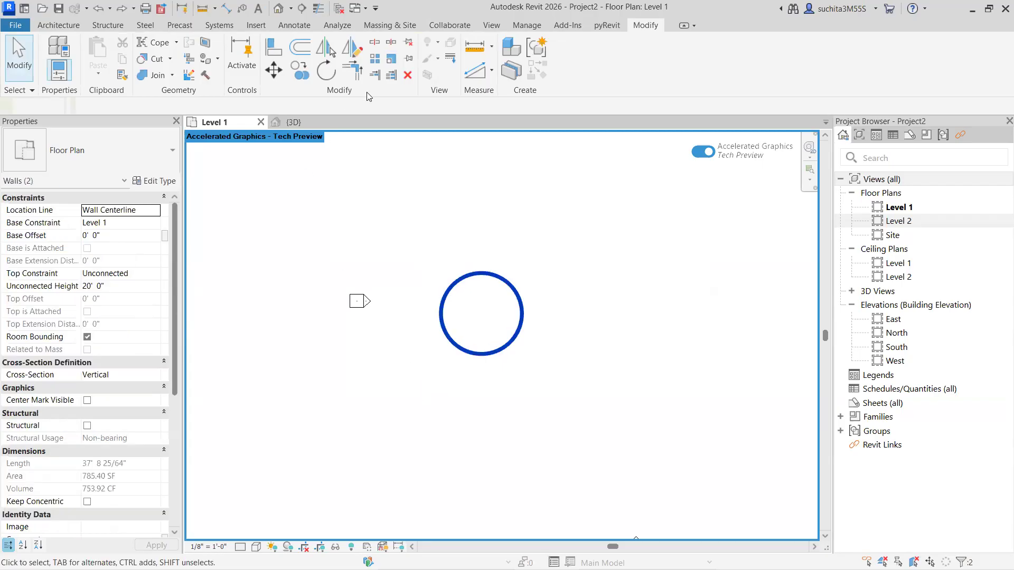
left_click(392, 58)
left_click(481, 354)
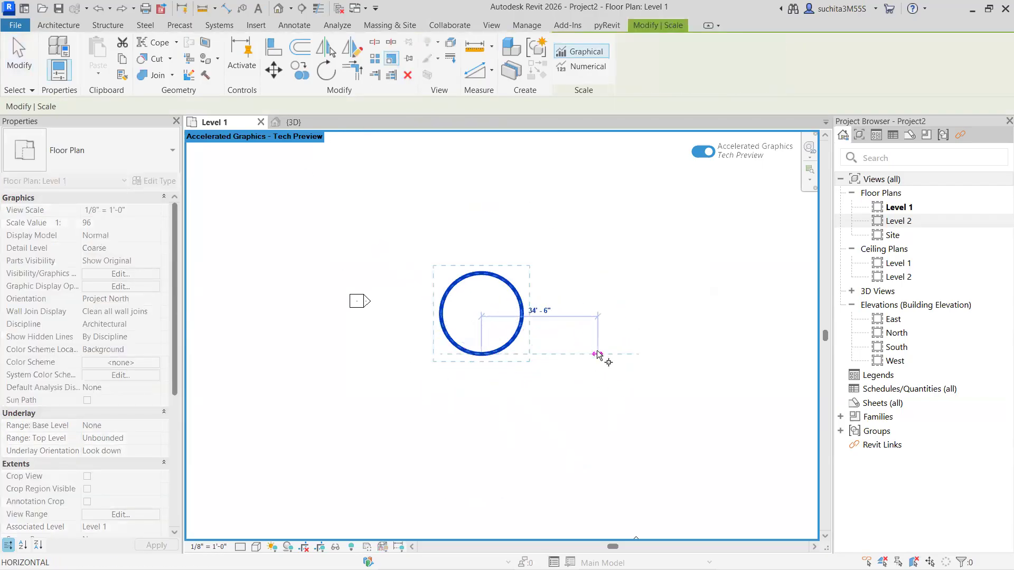
type("50")
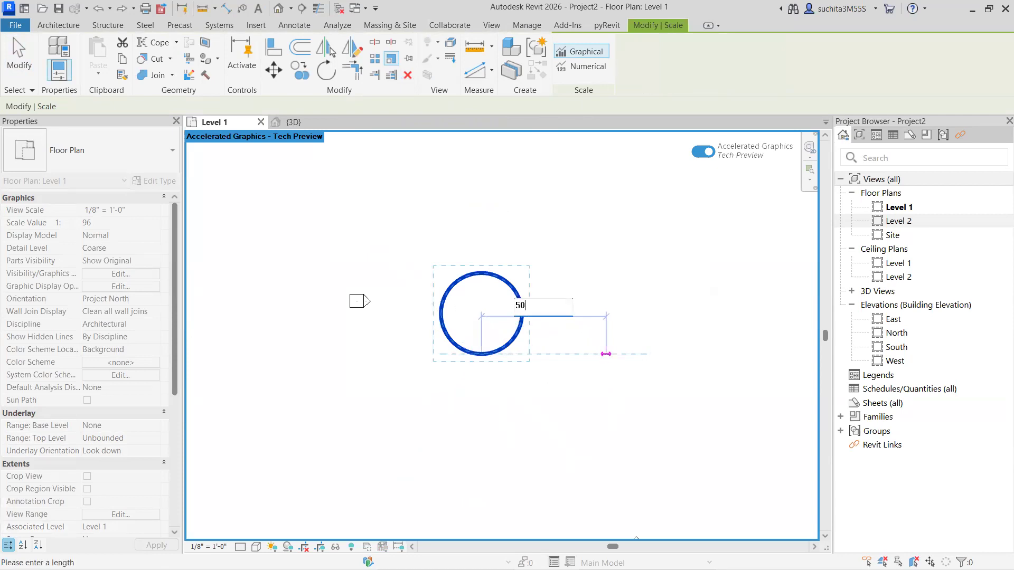
key("Return")
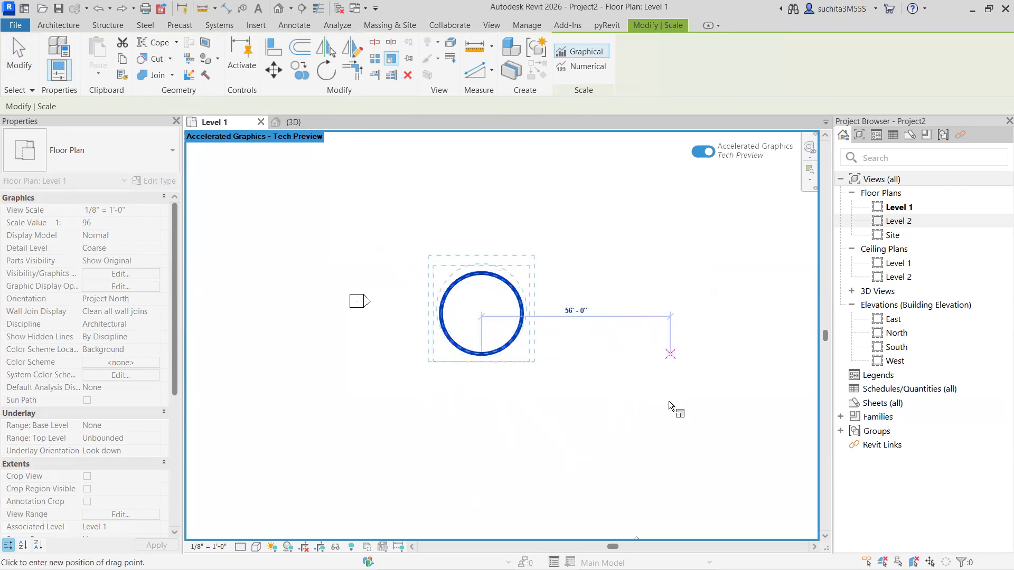
scroll(660, 412, "down", 3)
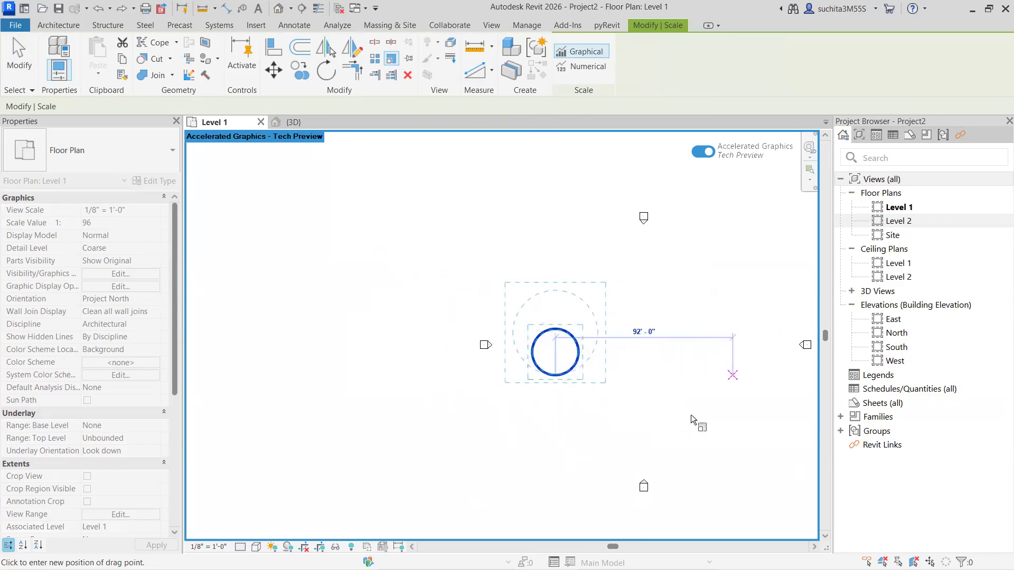
scroll(767, 451, "down", 1)
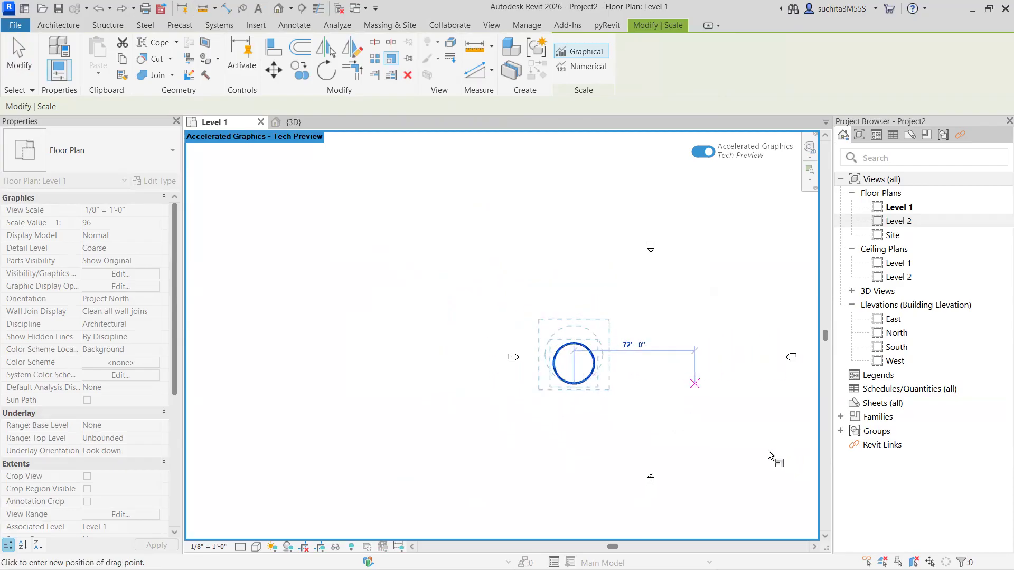
middle_click_drag(550, 412, 406, 316)
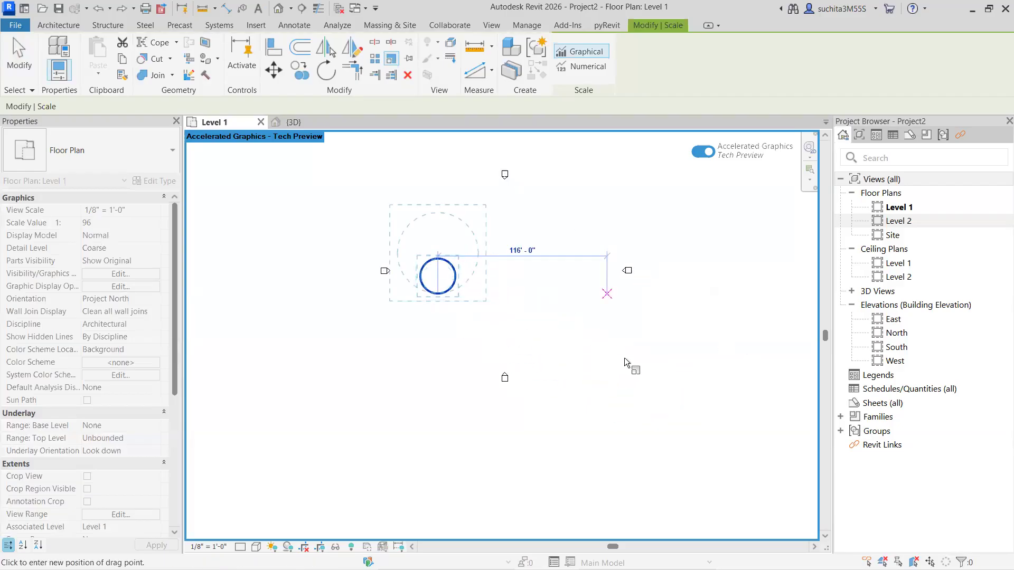
type("1")
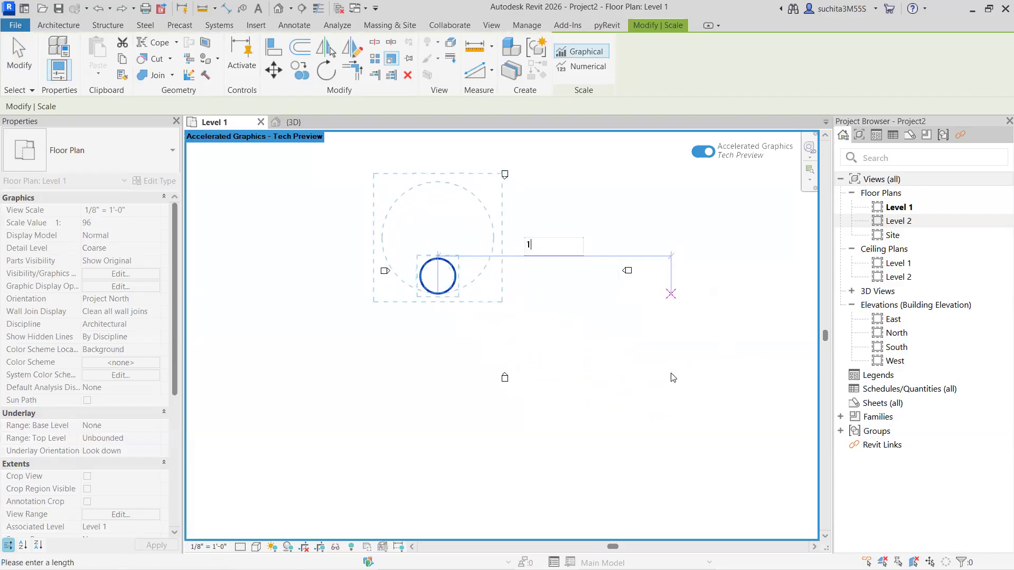
type("50'")
key("Return")
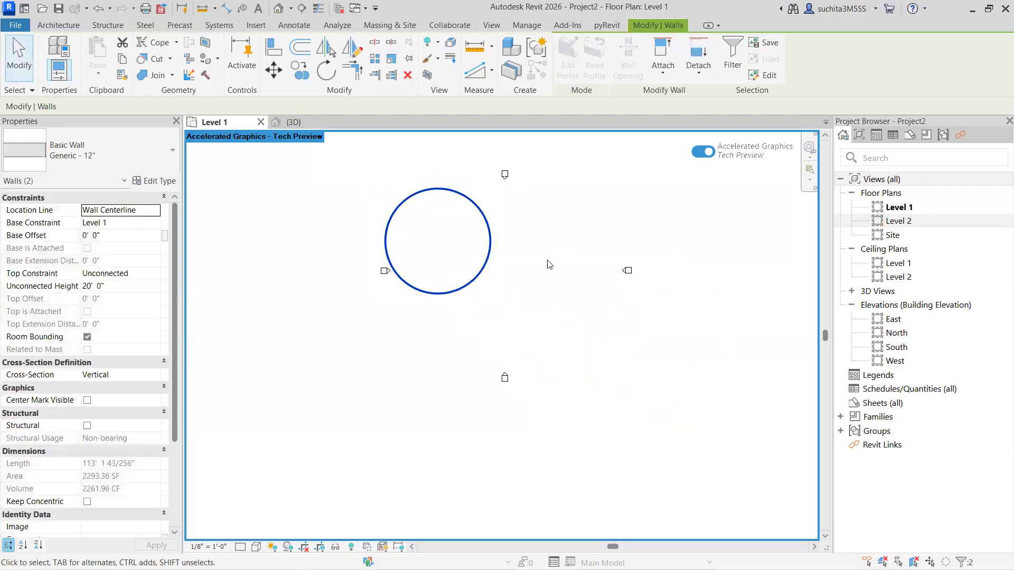
- Shrink the circular wall graphically from its bottom point, using a reference length of about 76' and a new length of about 4'
scroll(552, 266, "up", 1)
scroll(493, 279, "down", 1)
middle_click_drag(521, 335, 560, 403)
left_click(391, 58)
left_click(478, 363)
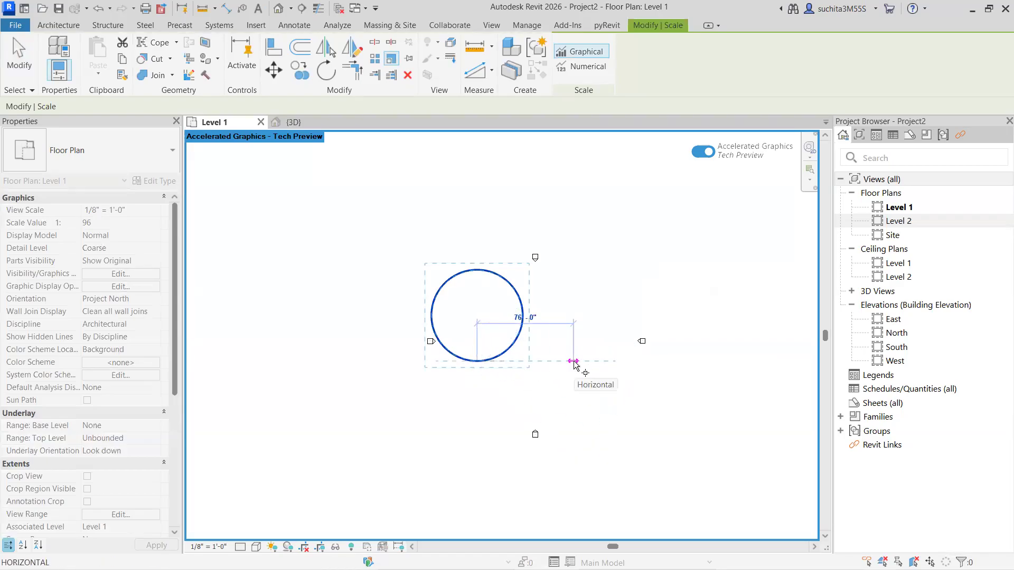
left_click(574, 362)
scroll(478, 322, "up", 4)
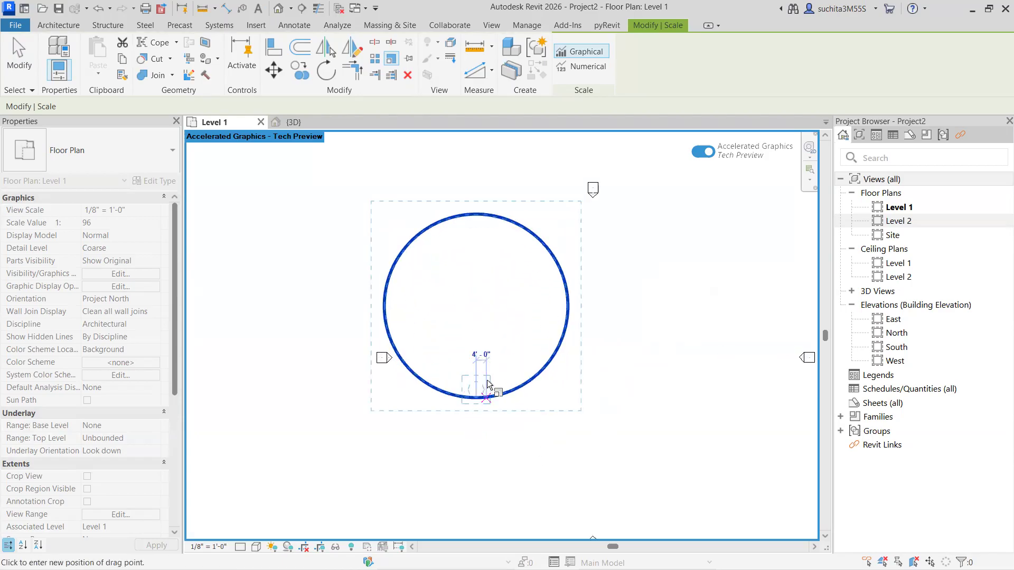
left_click(487, 385)
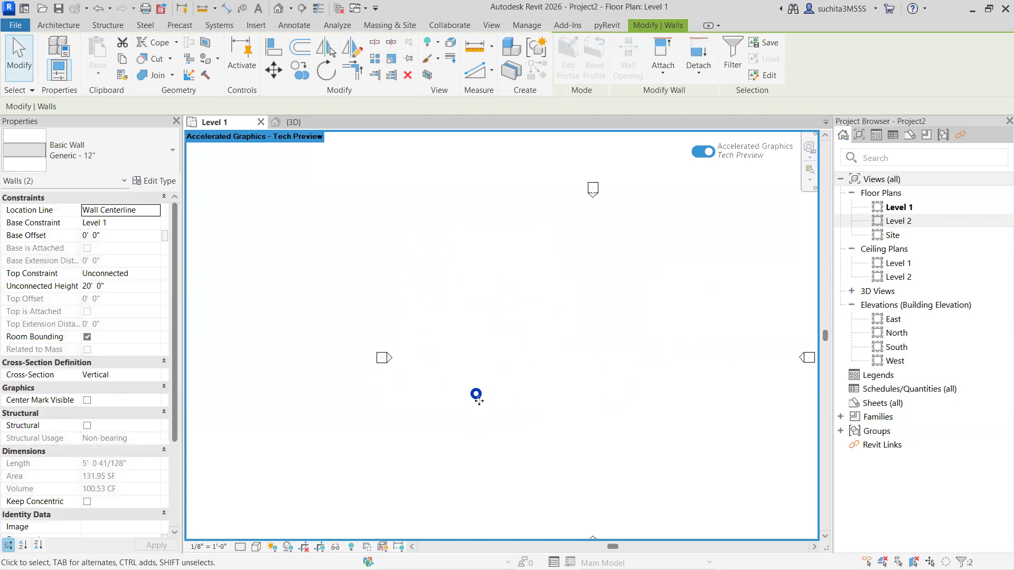
scroll(475, 394, "up", 5)
key("Escape")
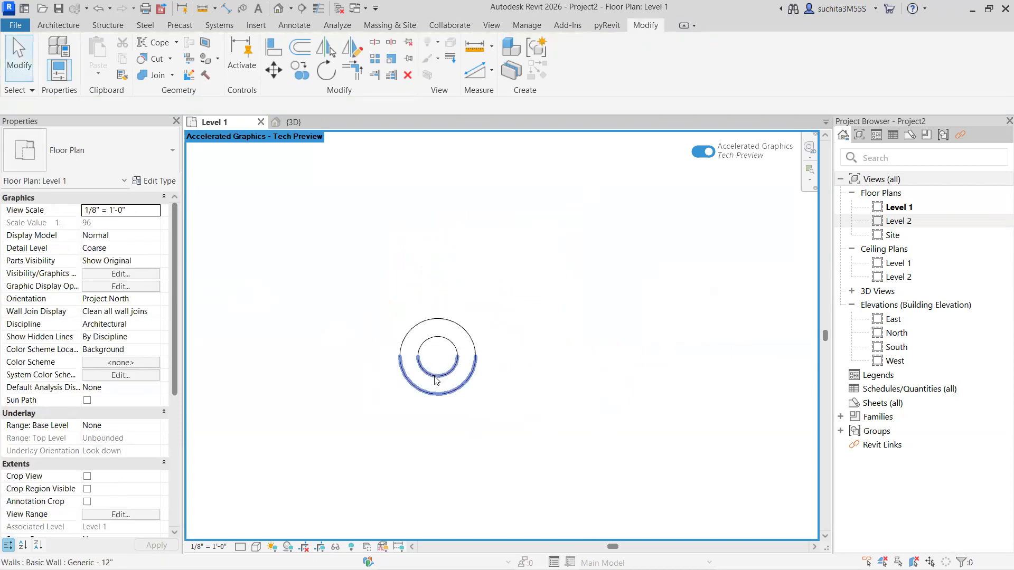
- Select both halves of the small circular wall and pin them in place
scroll(447, 378, "down", 3)
scroll(453, 376, "down", 2)
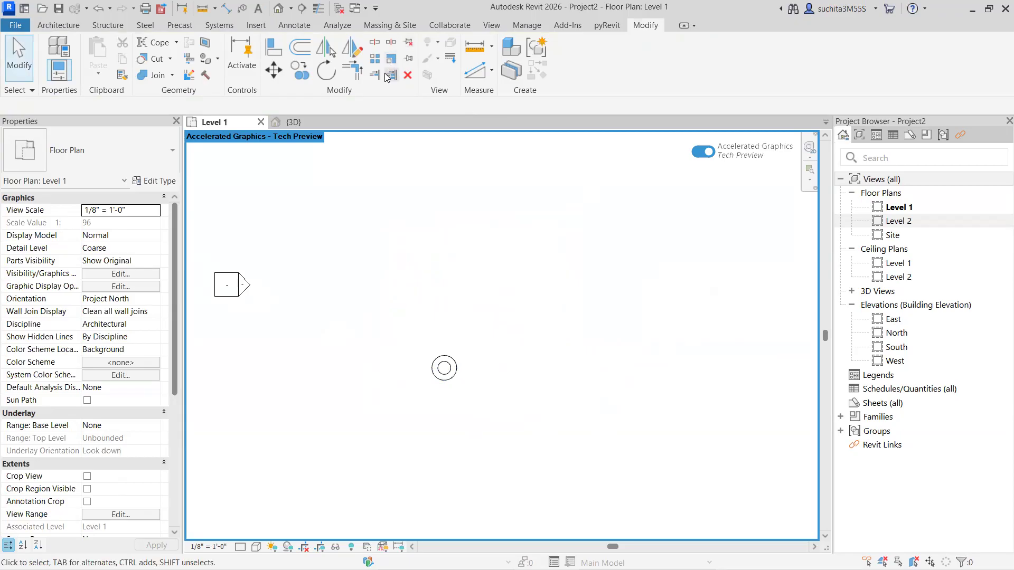
scroll(422, 197, "down", 2)
scroll(453, 276, "up", 2)
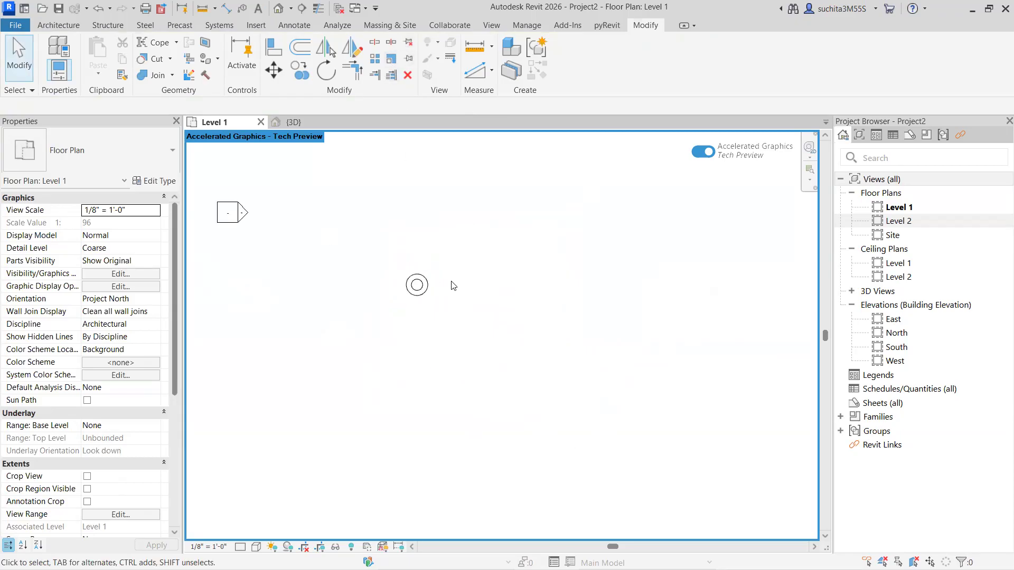
scroll(437, 280, "up", 3)
middle_click_drag(426, 285, 482, 303)
left_click_drag(554, 266, 378, 361)
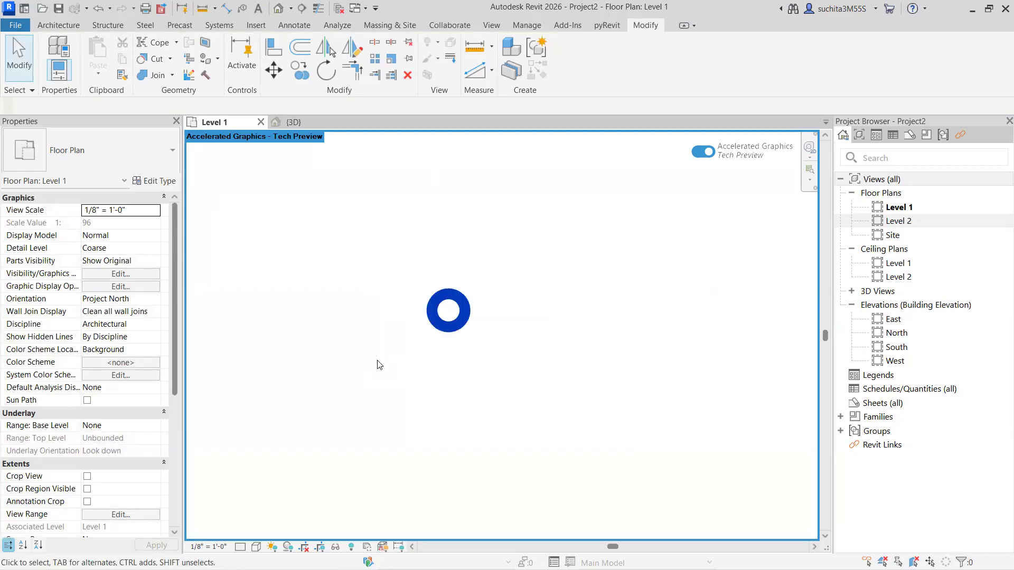
left_click(407, 60)
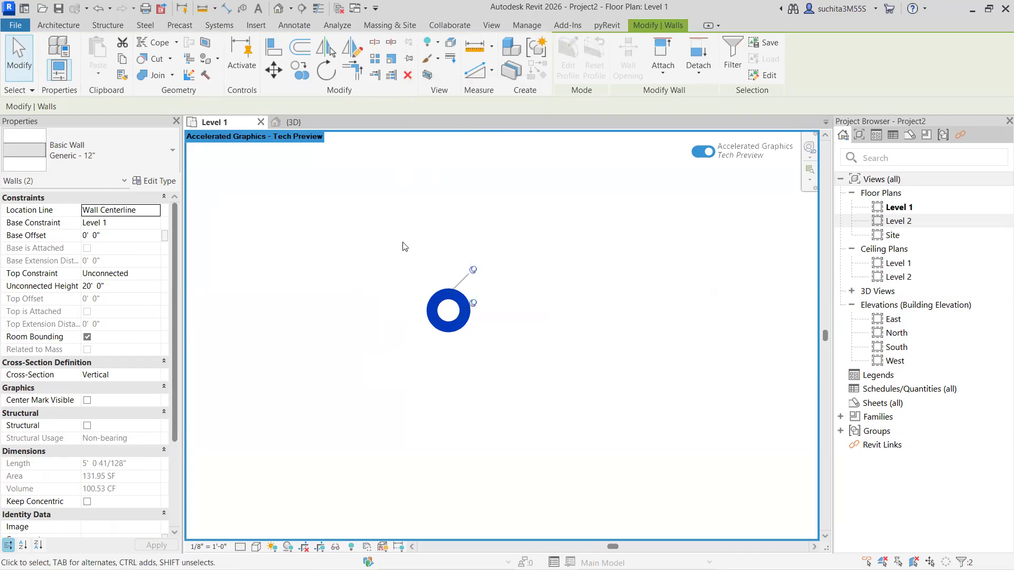
scroll(466, 309, "up", 2)
scroll(463, 305, "down", 2)
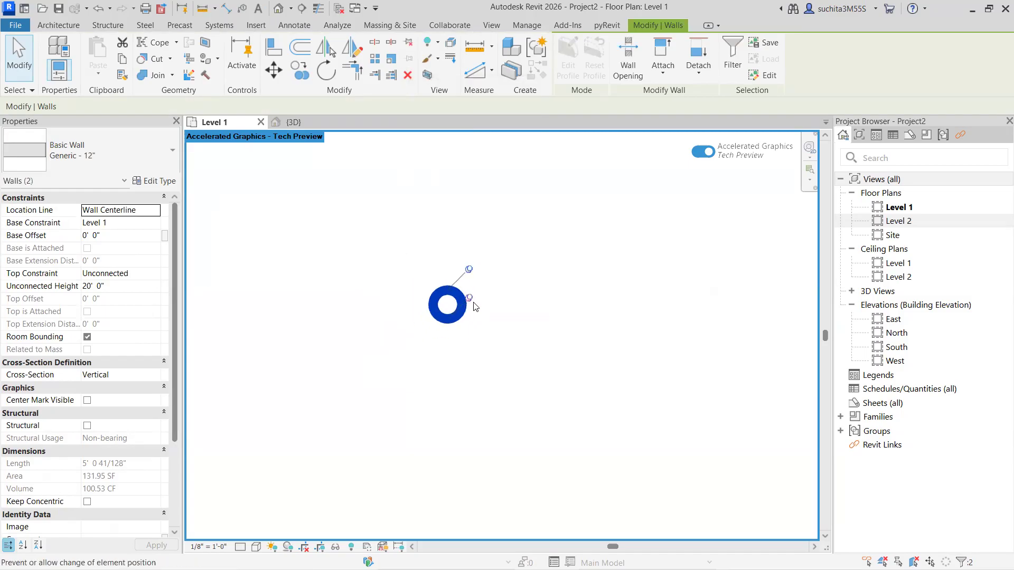
- Try to move both halves of the pinned circular wall sideways in the Level 1 plan
left_click(481, 295)
left_click_drag(530, 254, 348, 359)
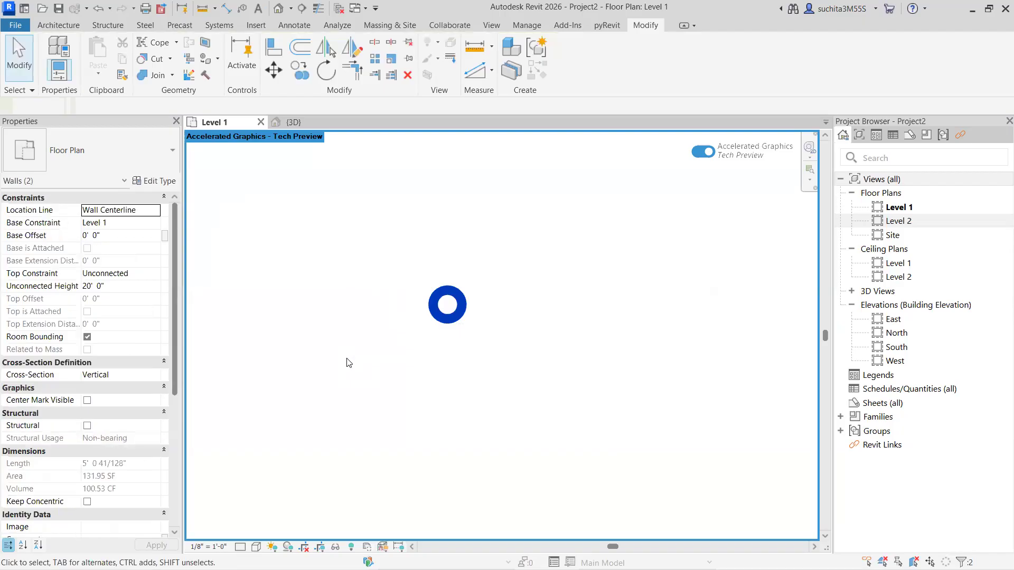
left_click(274, 70)
left_click(446, 313)
left_click(564, 317)
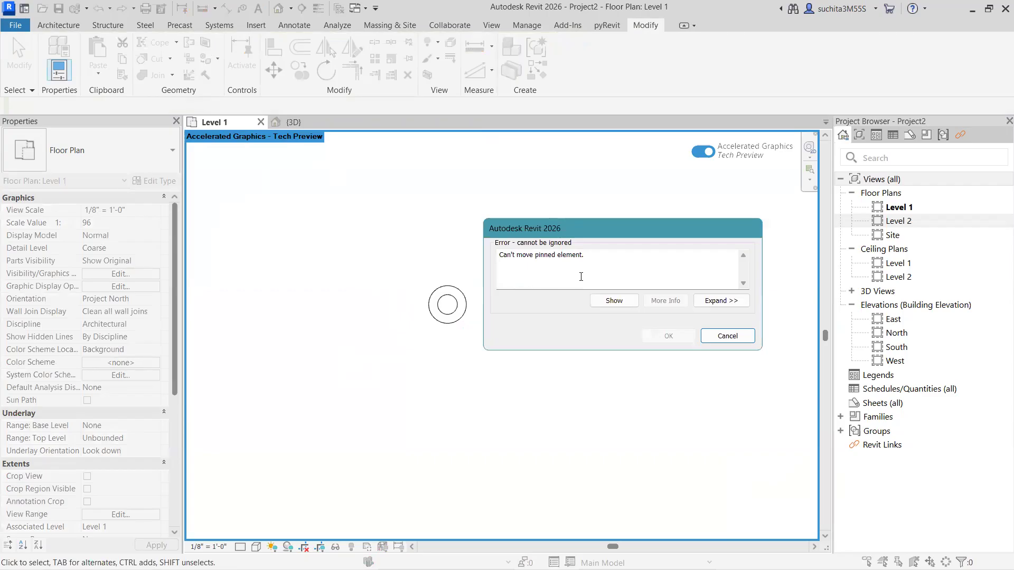
left_click(727, 334)
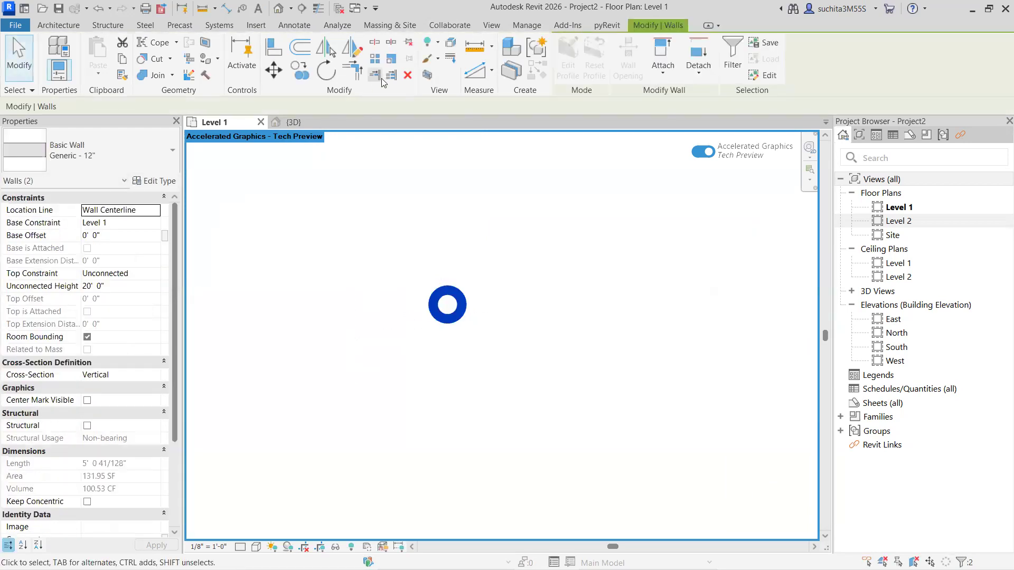
- Try to delete both halves of the pinned circular wall
left_click(407, 76)
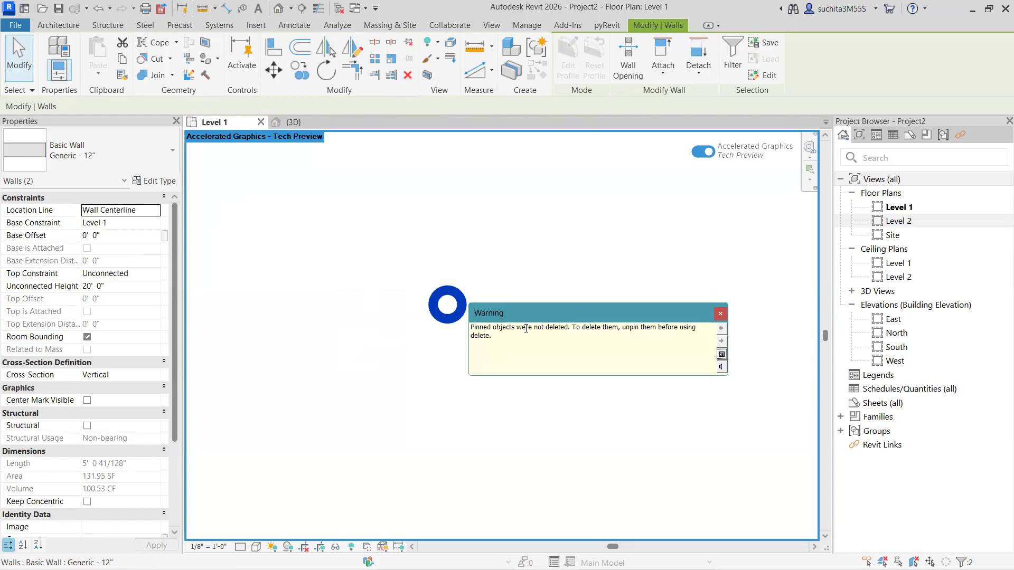
left_click(721, 314)
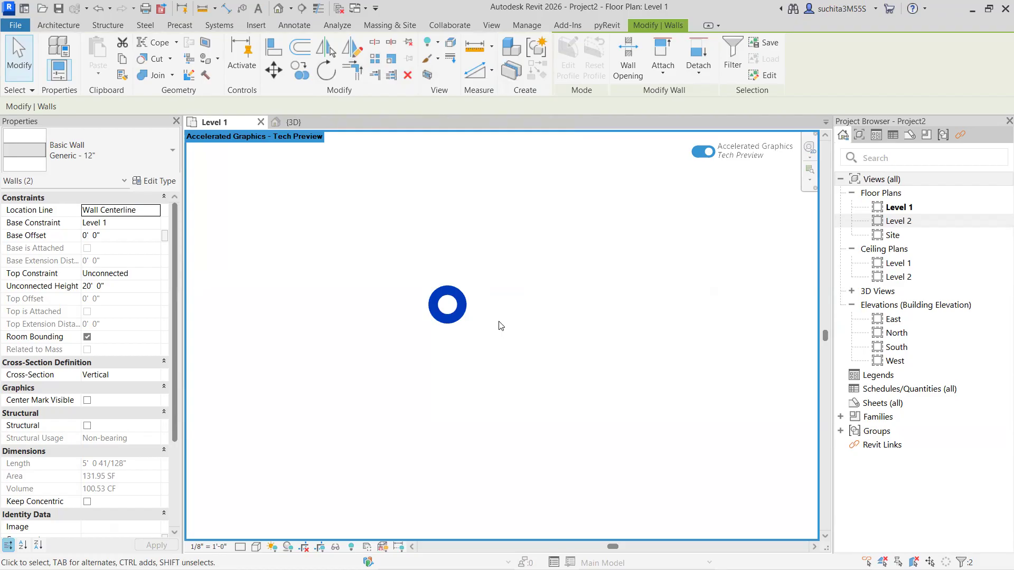
key("Escape")
- Copy the pinned circular wall horizontally beside the original, and delete the copy
left_click_drag(520, 262, 335, 351)
left_click(298, 74)
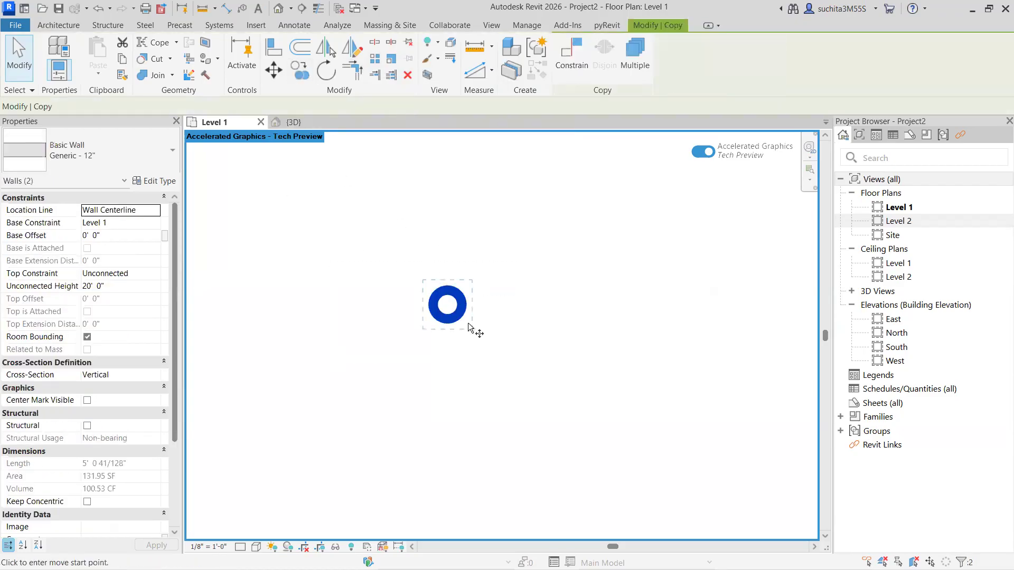
left_click(447, 317)
left_click(538, 323)
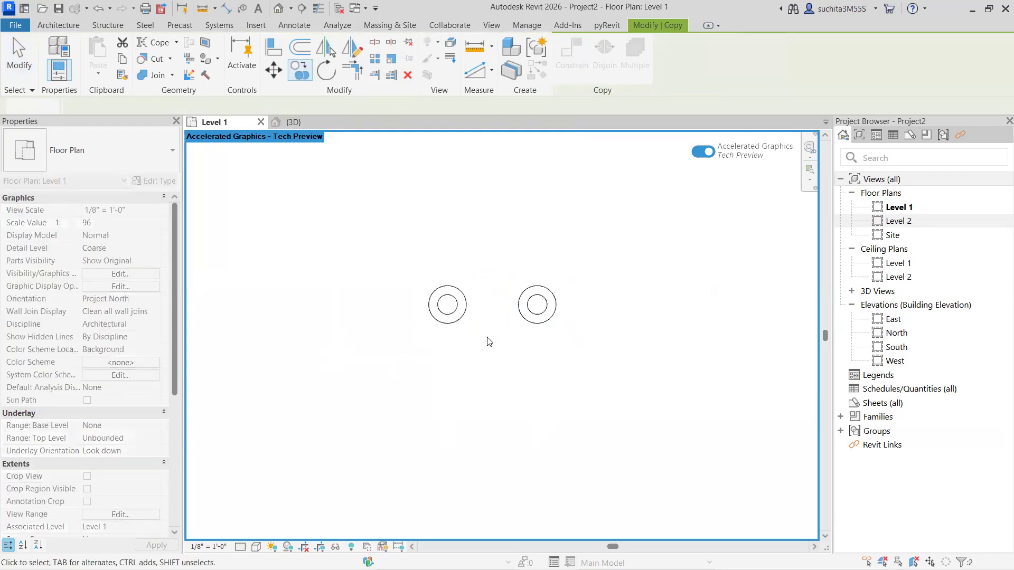
left_click(413, 291)
left_click_drag(560, 283, 516, 325)
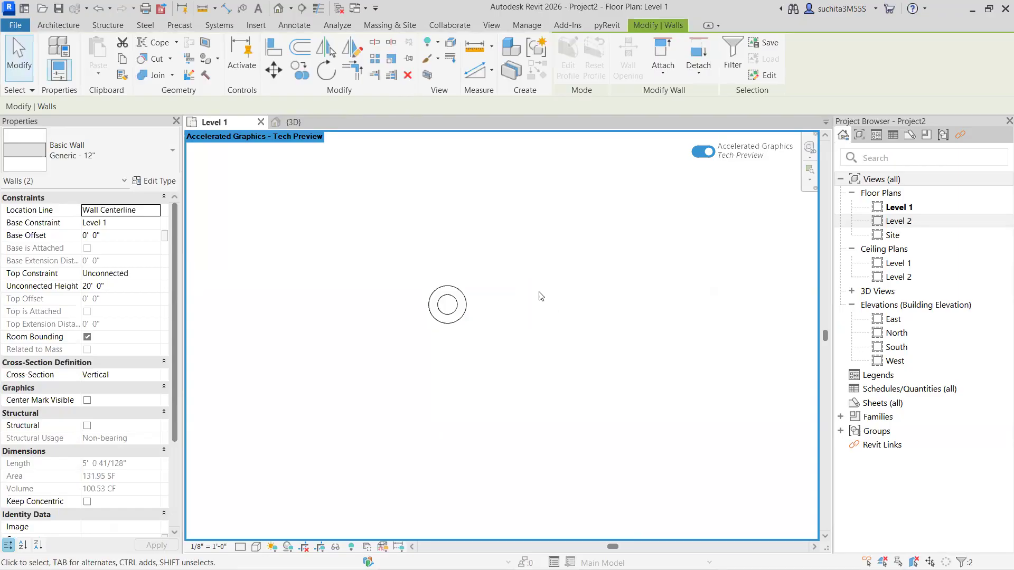
- Select the original pinned circular wall and try once more to delete it
left_click_drag(491, 291, 364, 343)
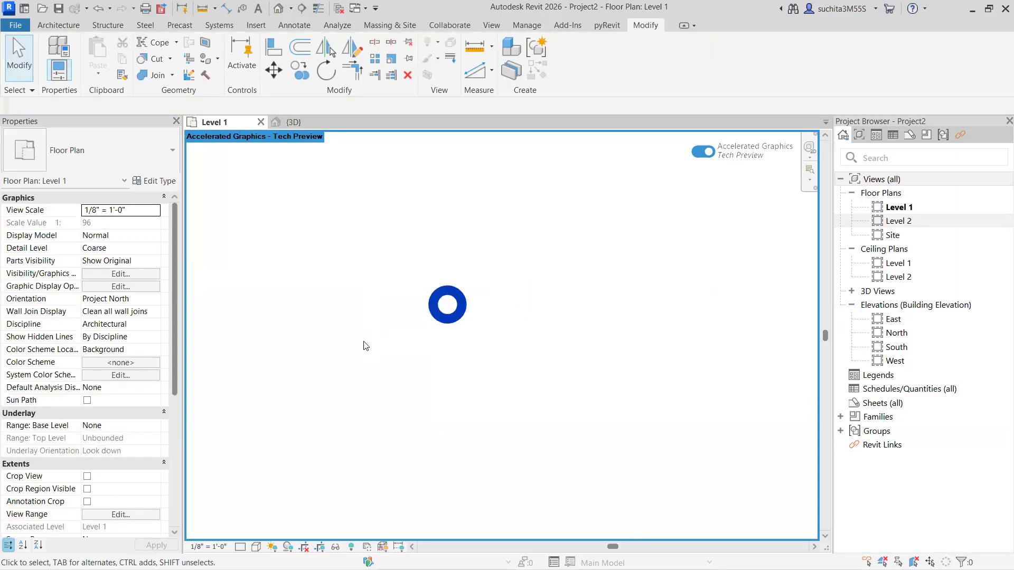
left_click(407, 75)
left_click(720, 313)
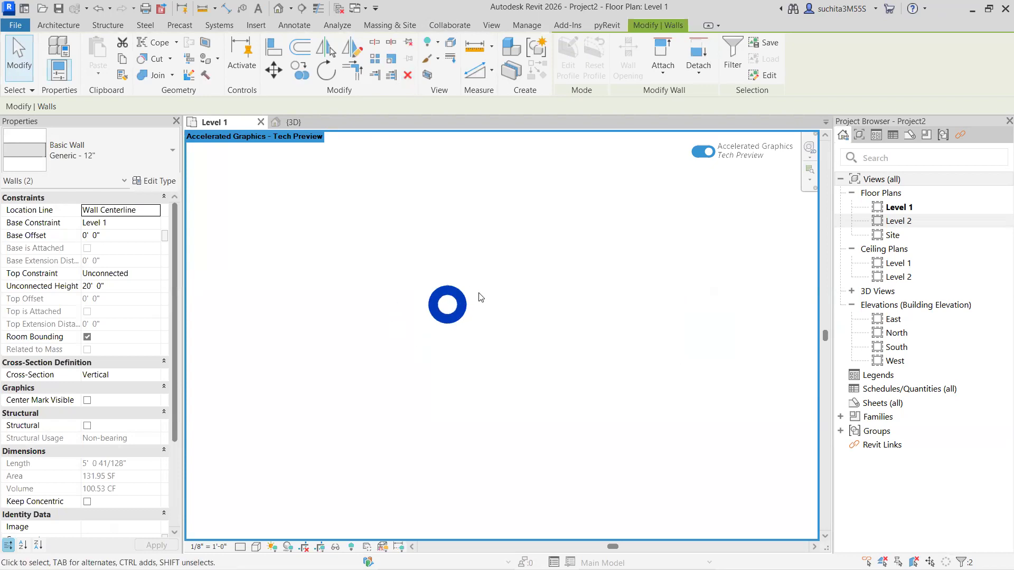
key("Escape")
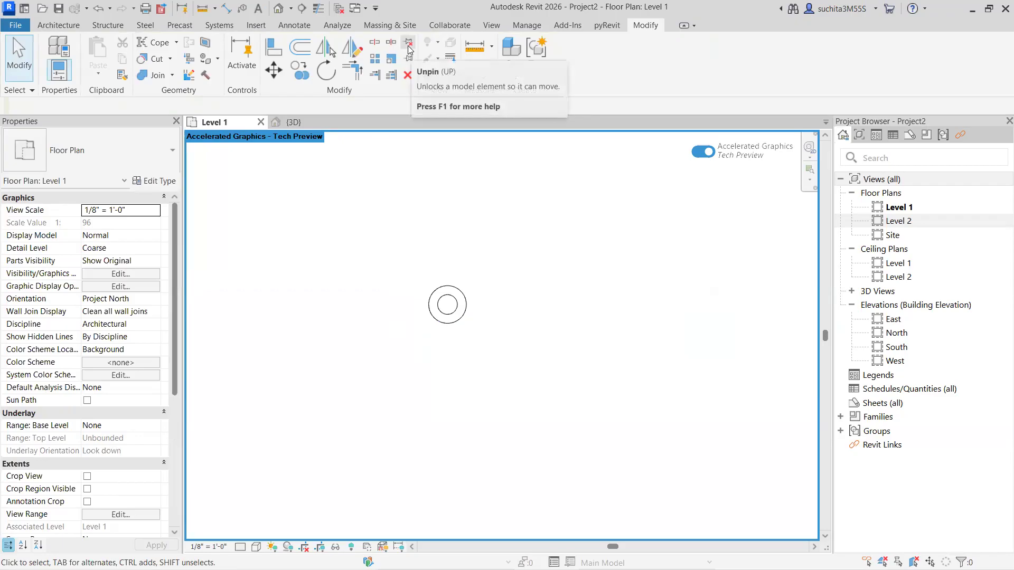
- Unpin both halves of the circular wall and delete them from the plan
left_click(409, 48)
left_click_drag(510, 280, 362, 362)
key("Return")
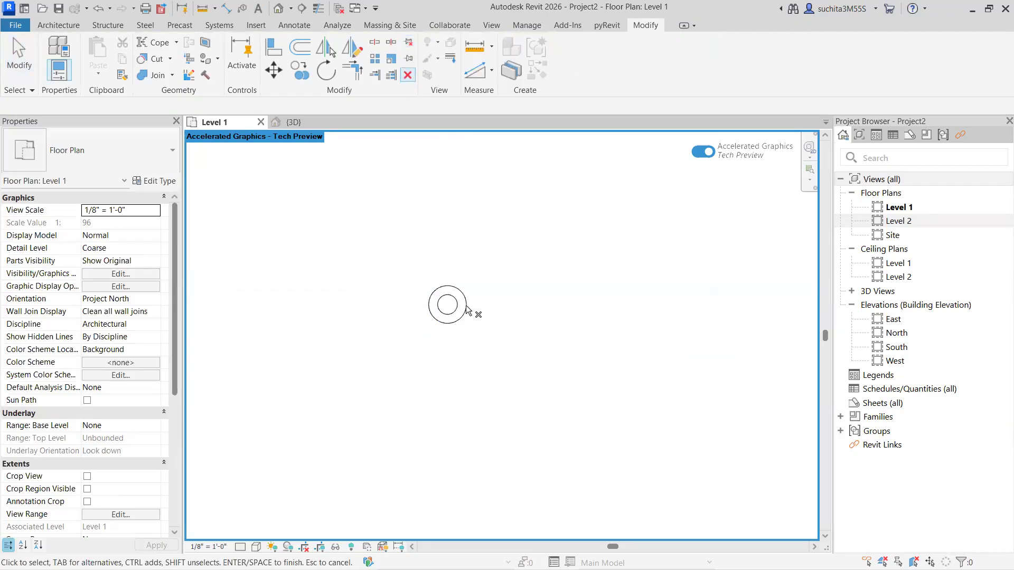
left_click(408, 75)
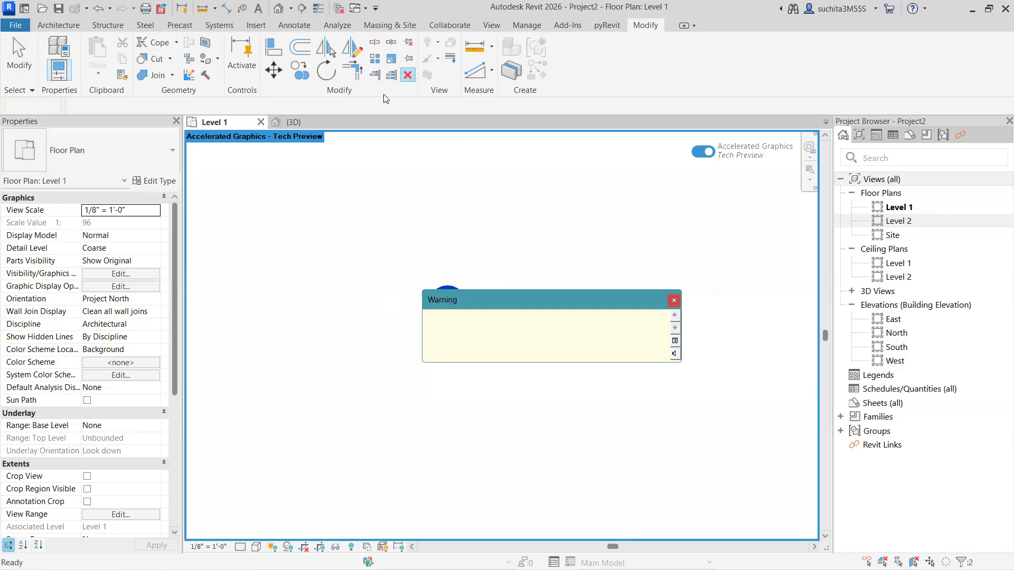
left_click(673, 302)
left_click(409, 43)
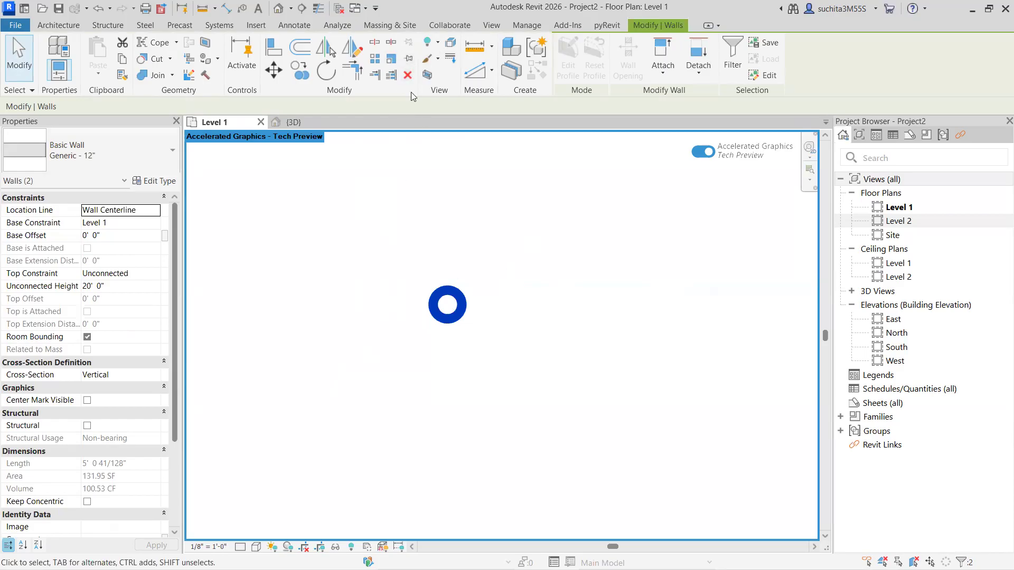
left_click(406, 75)
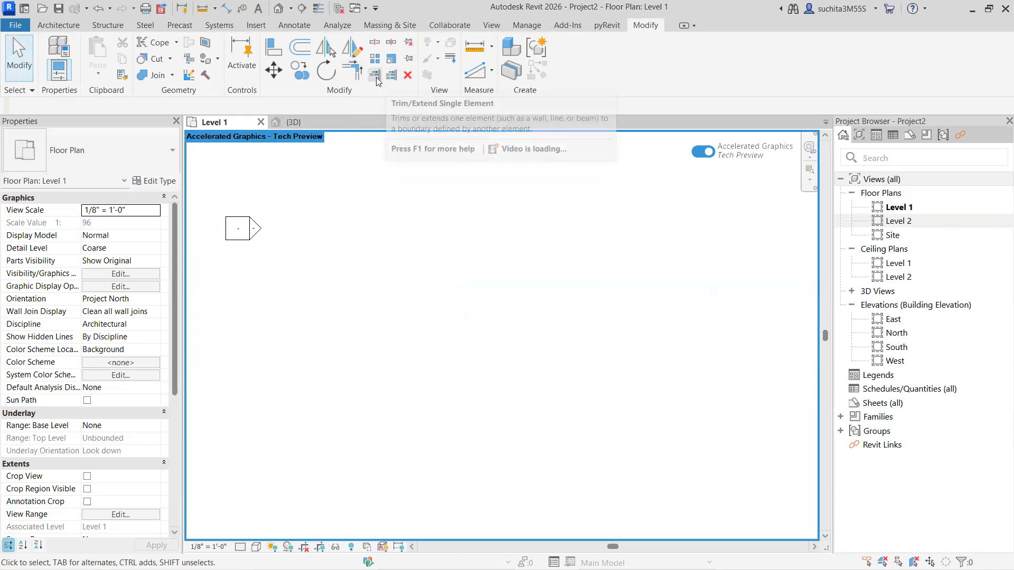
- Draw a single horizontal Generic - 12" wall about 10' long in the empty plan
left_click(58, 25)
left_click(59, 77)
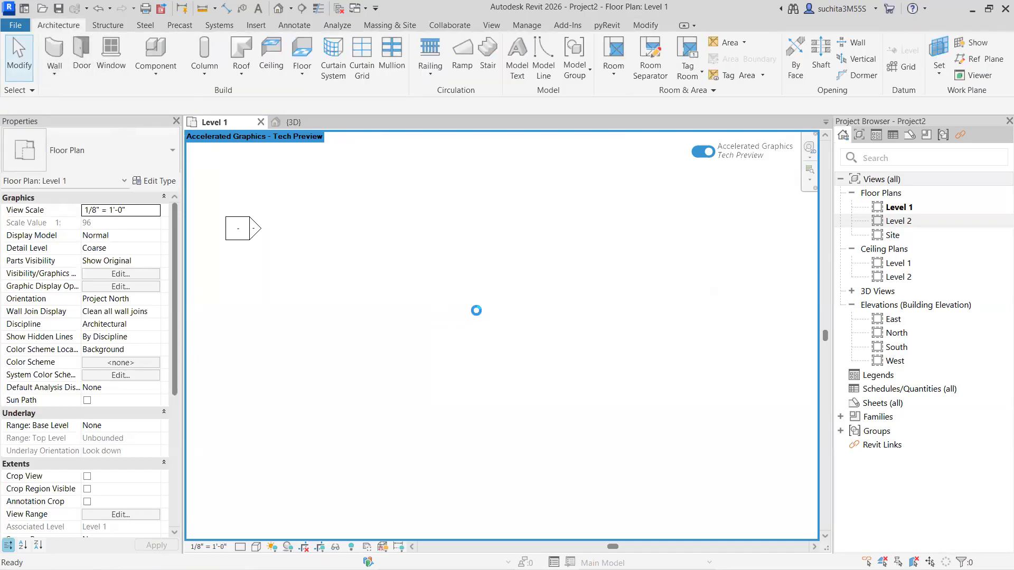
left_click(466, 308)
left_click(526, 308)
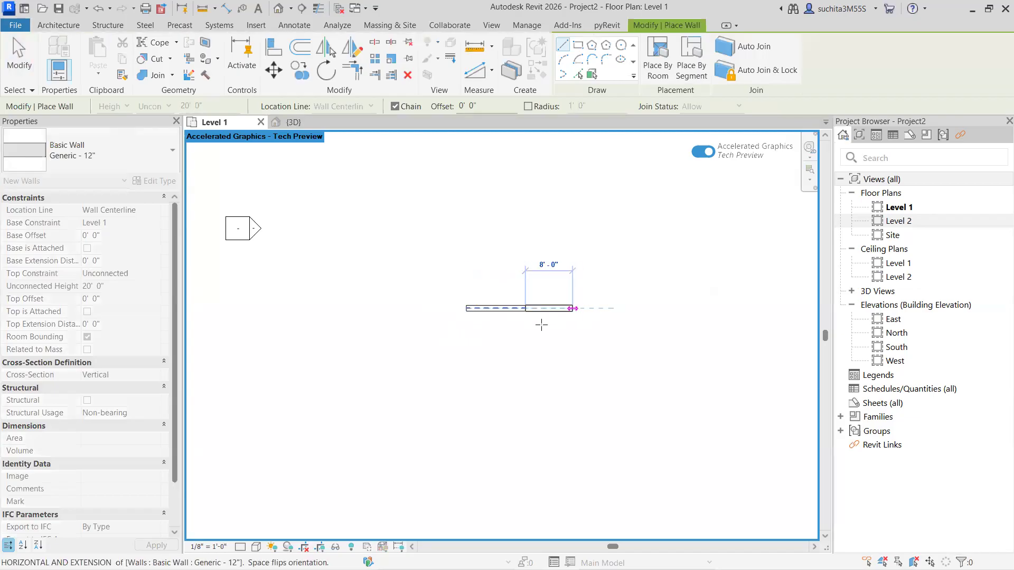
right_click(574, 307)
left_click(602, 312)
- Draw two more separate horizontal walls, about 10' and 11' long, stepping down and to the right of the first
middle_click_drag(540, 334, 491, 296)
left_click(490, 295)
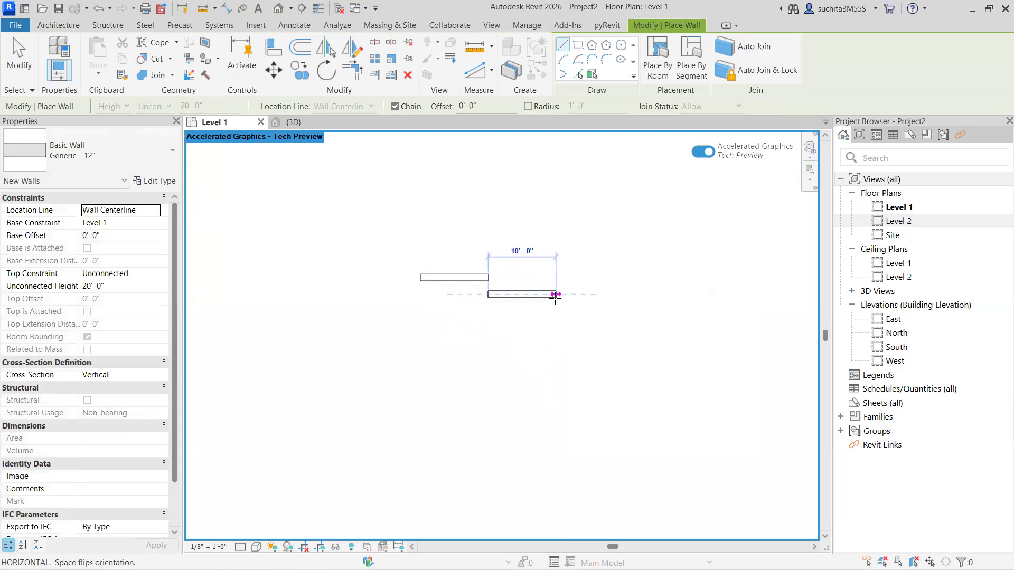
left_click(554, 294)
right_click(579, 303)
left_click(591, 305)
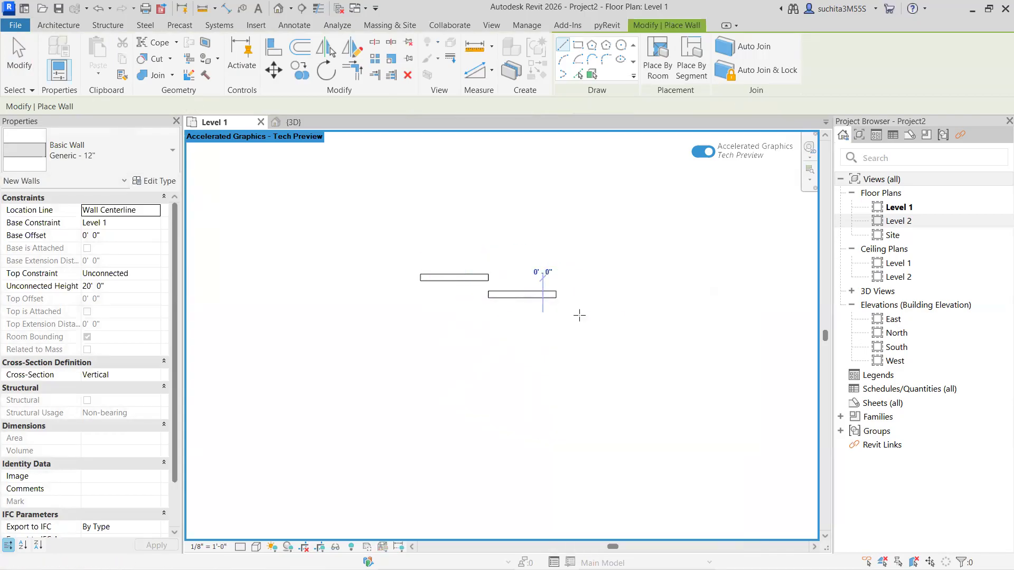
left_click(543, 315)
left_click(614, 315)
right_click(615, 315)
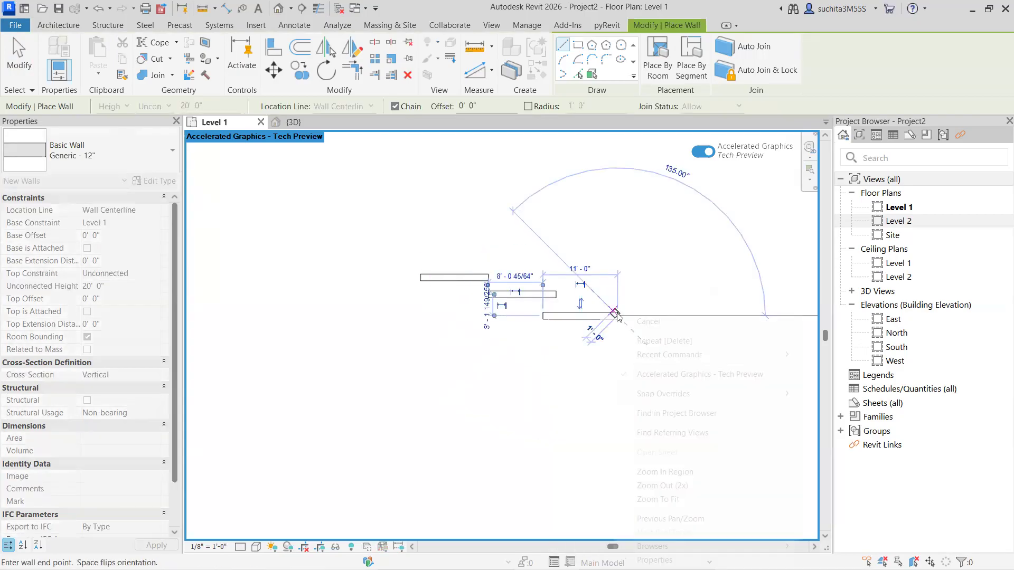
left_click(645, 321)
- Below the three walls, draw a wall chain about 7'-6" down, across right, up, back left about 4'-6", and up
left_click(420, 393)
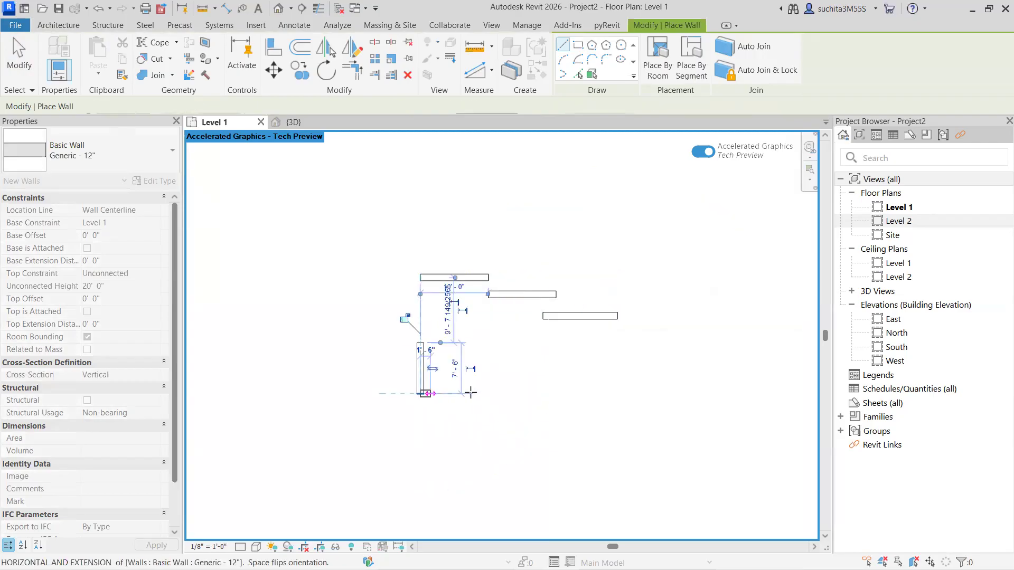
left_click(471, 393)
left_click(471, 366)
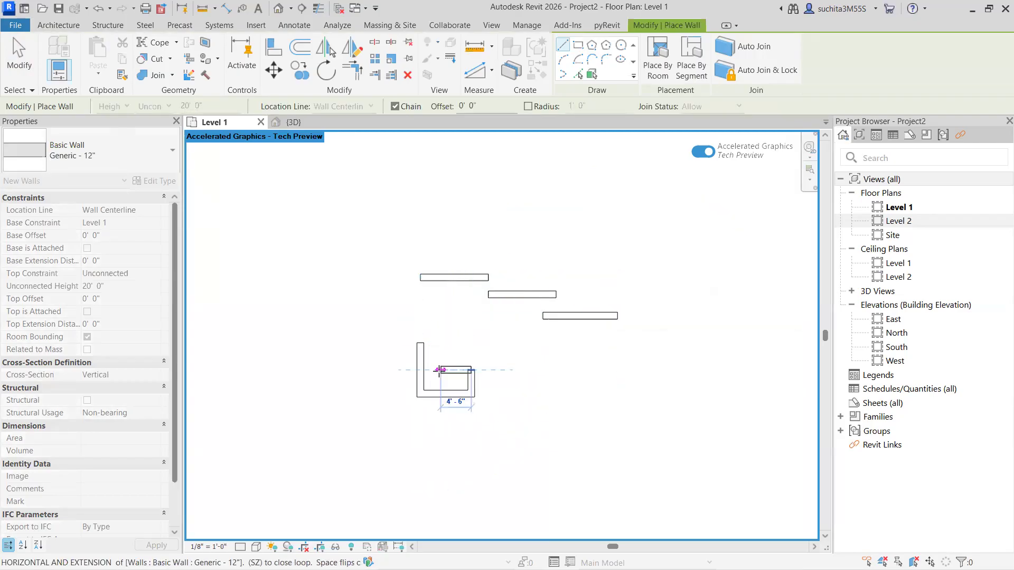
left_click(441, 369)
left_click(440, 343)
- Continue the chain around the outside with top and left walls, a slanted bottom wall about 13'-8" long, and a vertical right wall
left_click(380, 348)
left_click(385, 403)
left_click(472, 417)
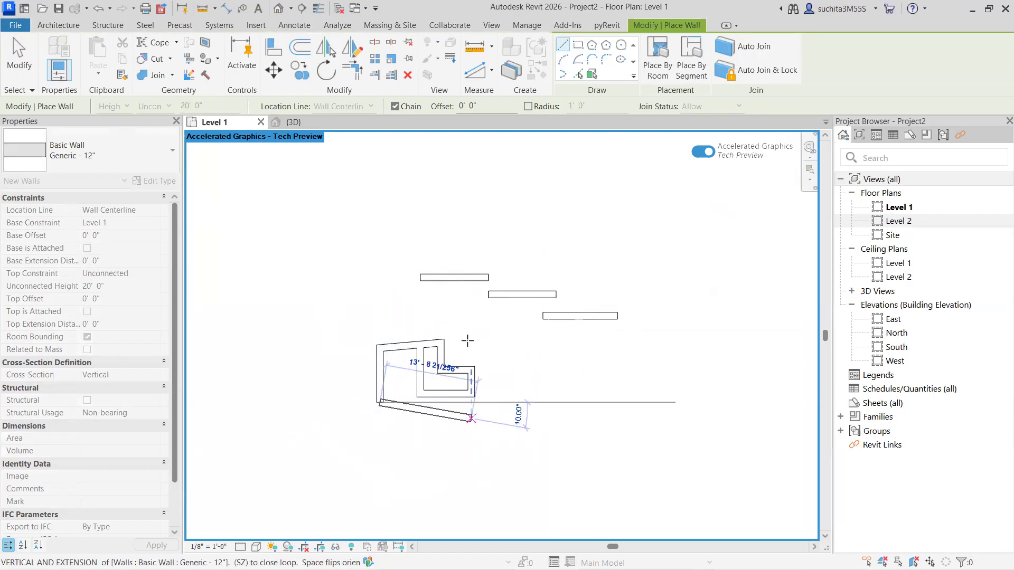
left_click(473, 342)
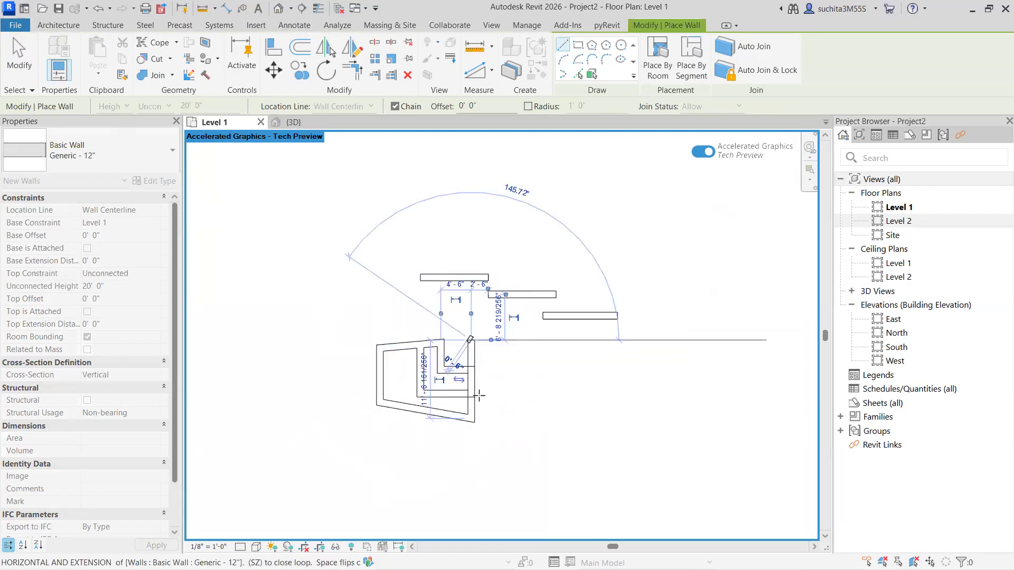
- End the chain with a diagonal wall down to the right and a wall about 18' long slanting back across the others
left_click(508, 394)
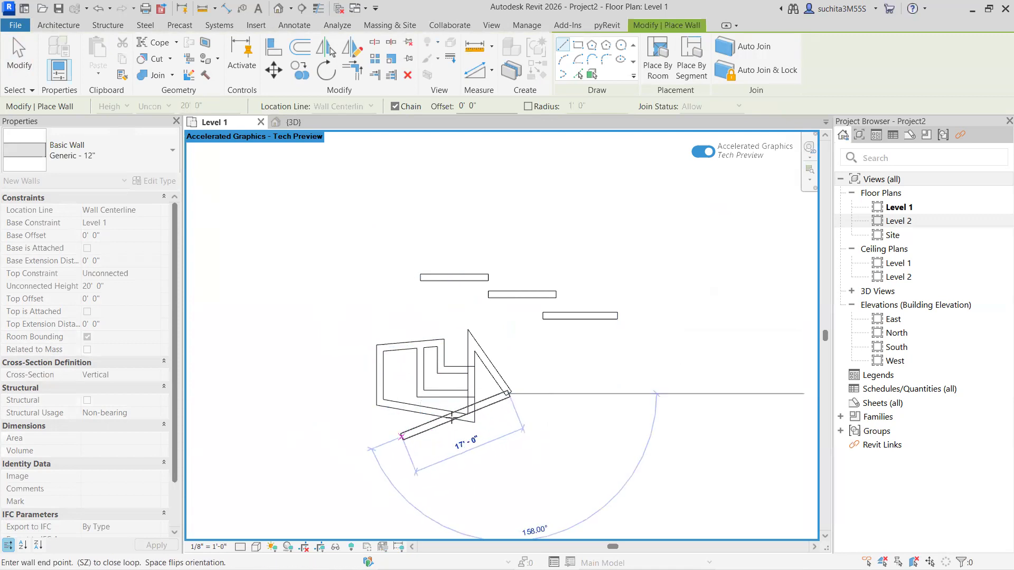
left_click(394, 439)
right_click(395, 439)
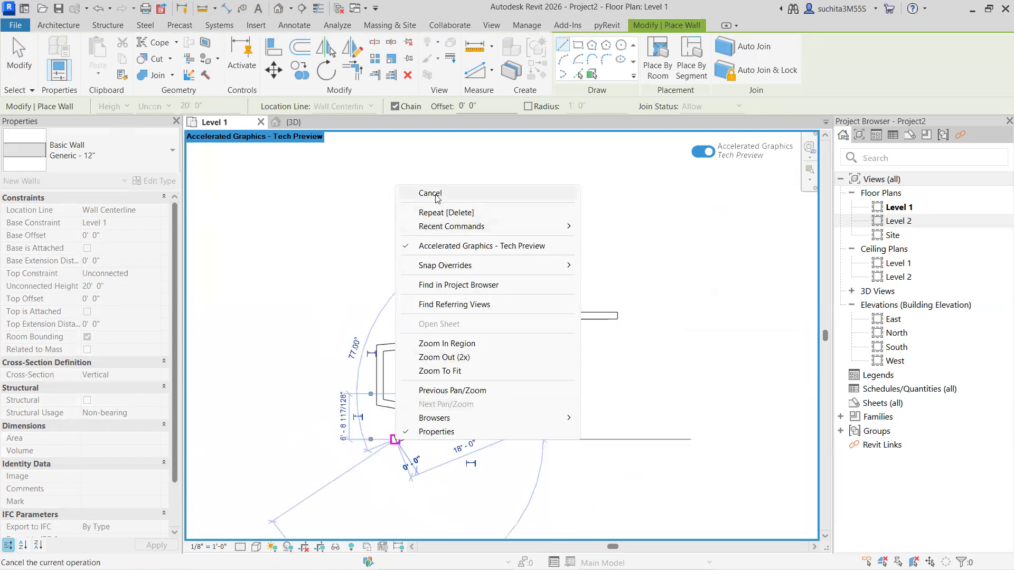
left_click(436, 198)
scroll(415, 373, "down", 1)
middle_click_drag(416, 374, 373, 371)
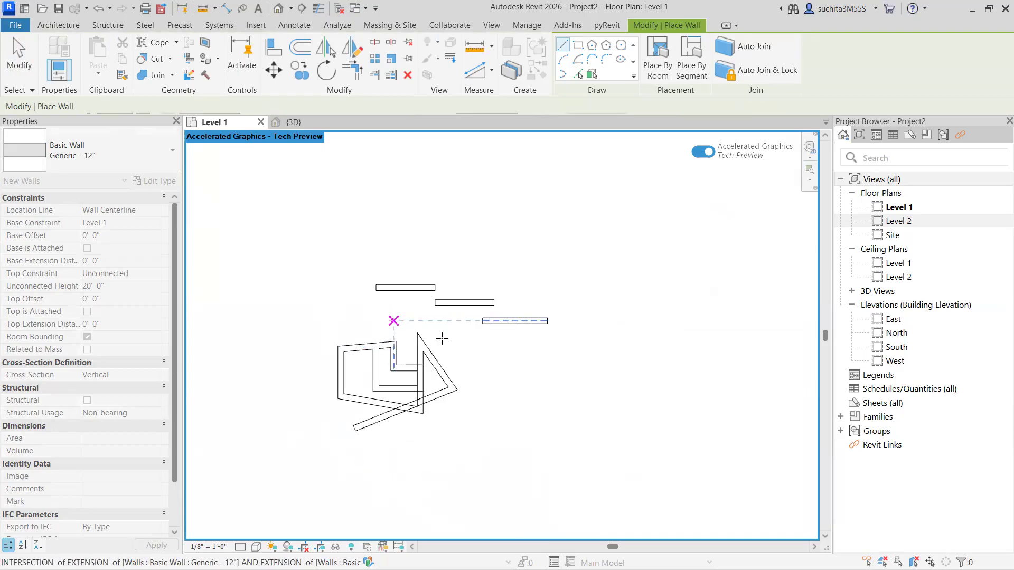
left_click(373, 78)
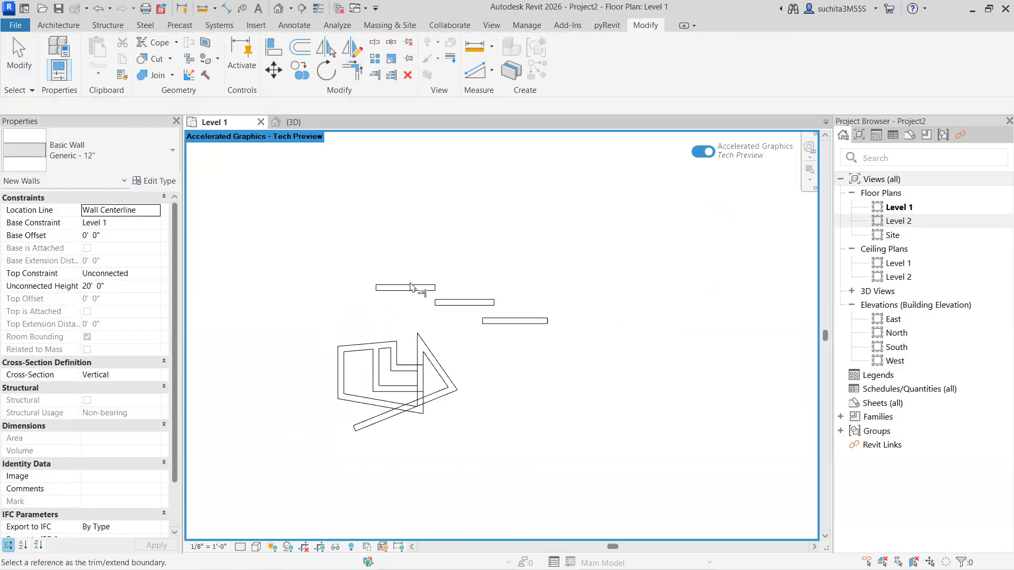
scroll(417, 280, "up", 4)
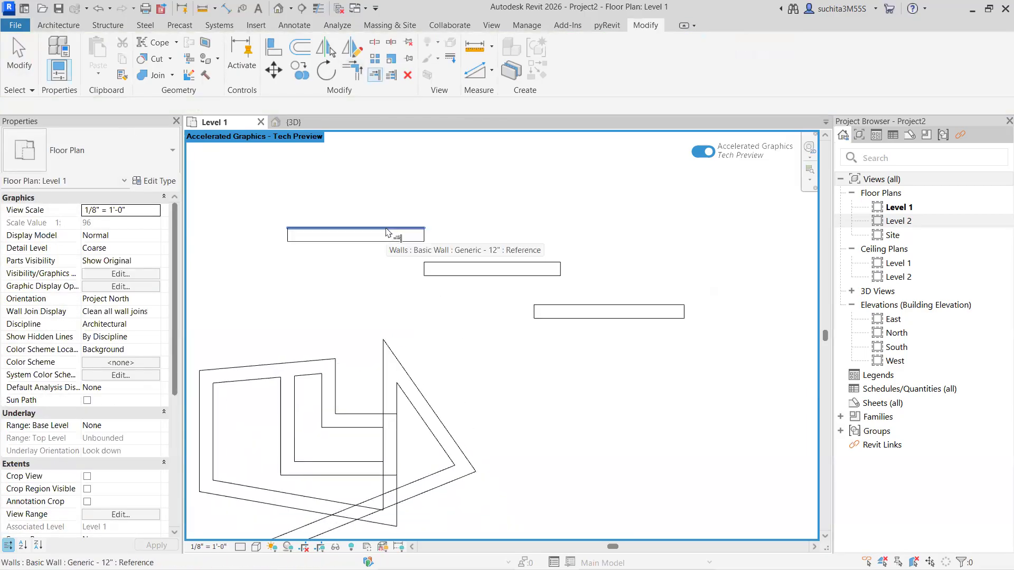
left_click(413, 240)
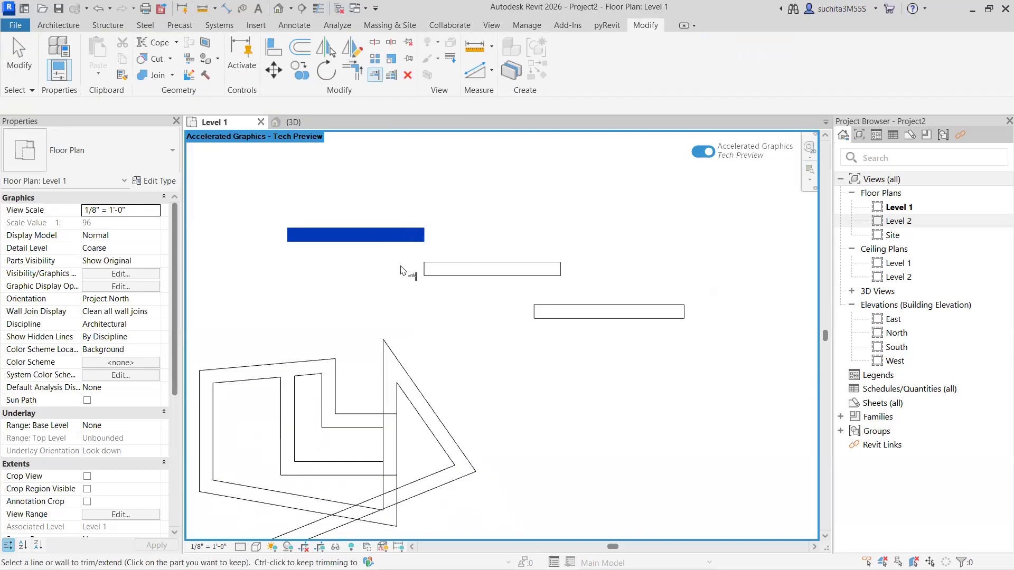
scroll(459, 258, "down", 2)
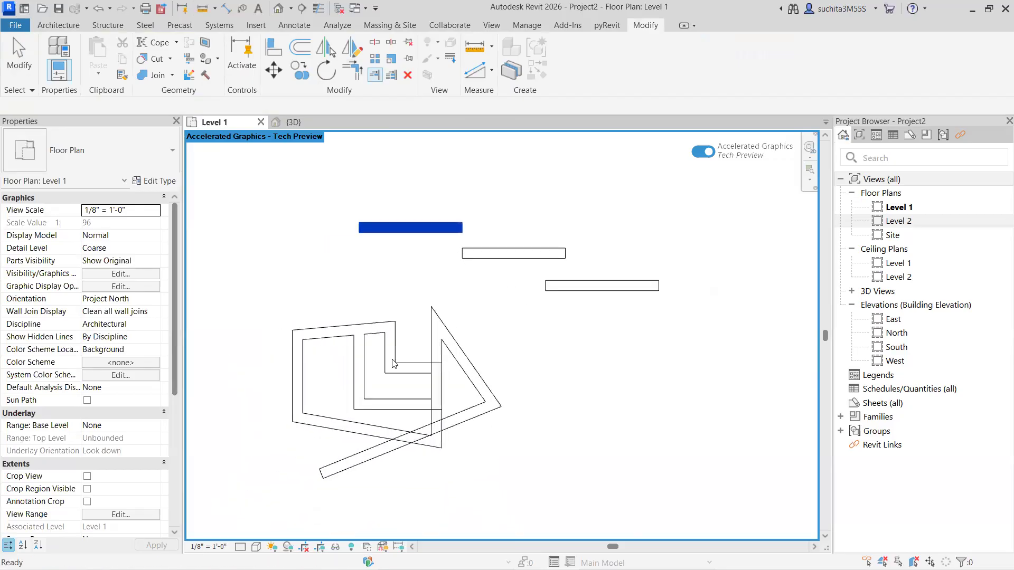
key("Escape")
key("Escape")
- Trim the long slanted wall to the vertical wall with Trim/Extend Single Element, keeping the part on the triangle's side
scroll(417, 378, "up", 1)
middle_click_drag(417, 378, 424, 328)
scroll(420, 341, "up", 1)
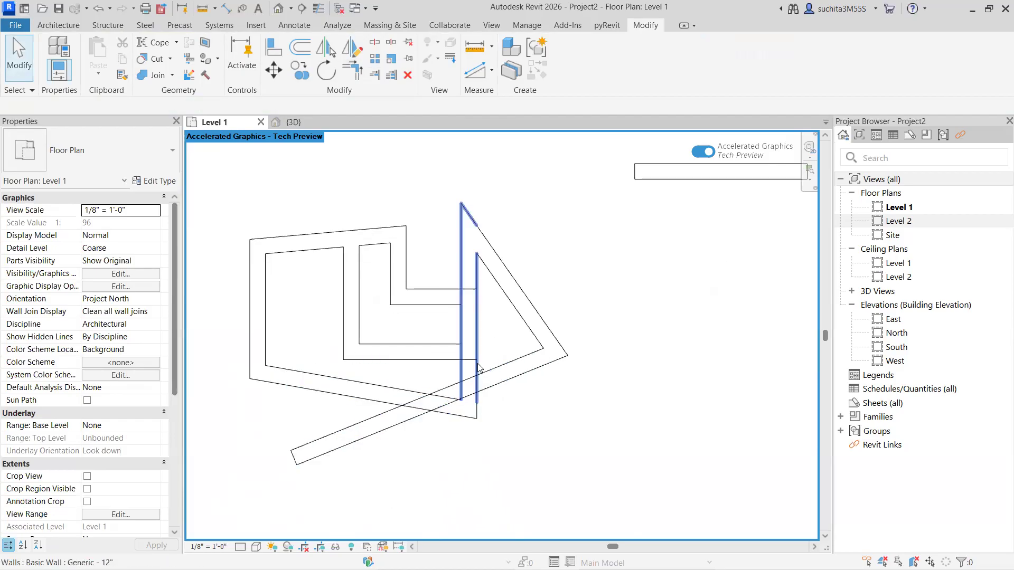
left_click(372, 75)
left_click(470, 278)
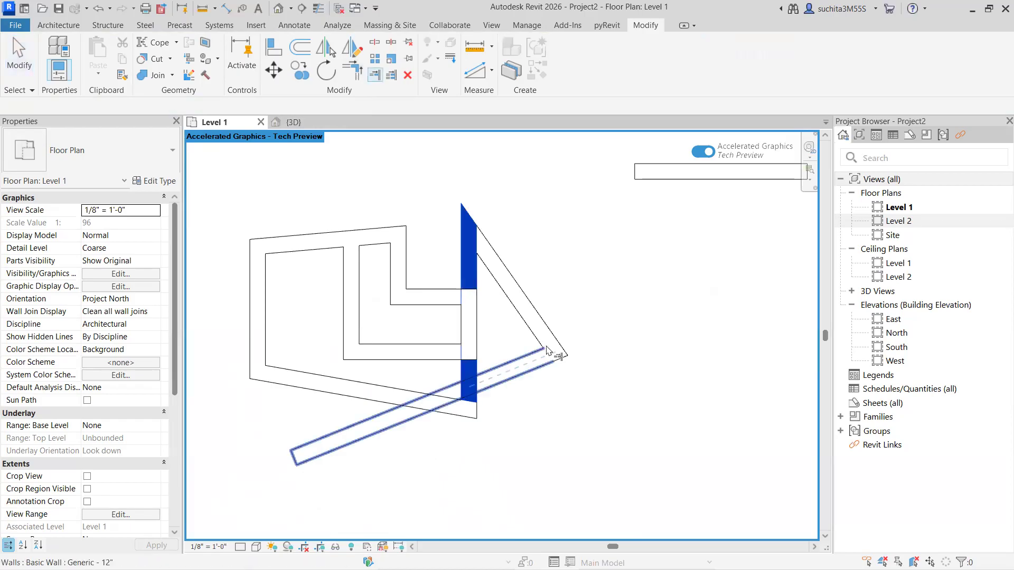
left_click(534, 359)
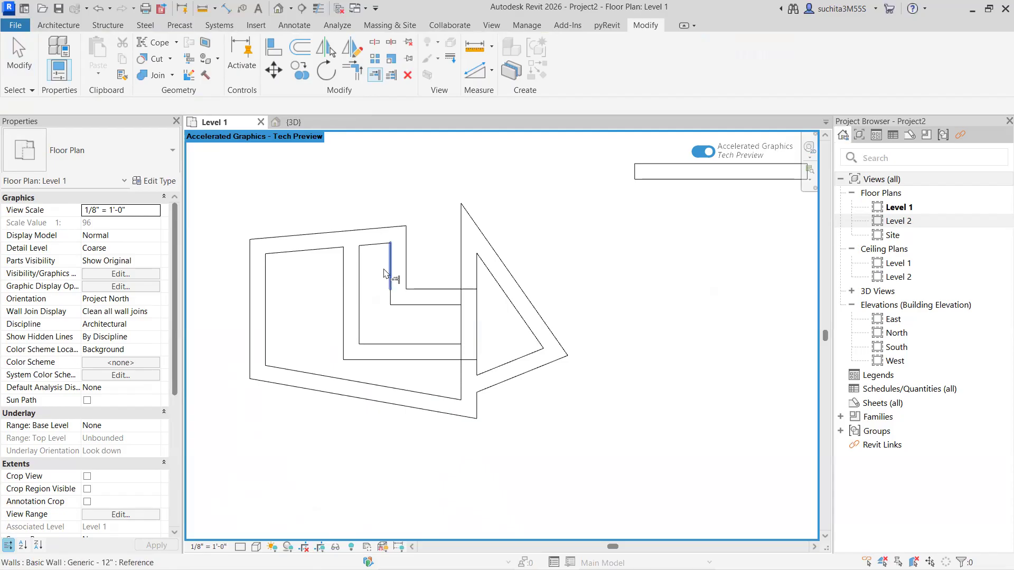
left_click(353, 273)
key("Escape")
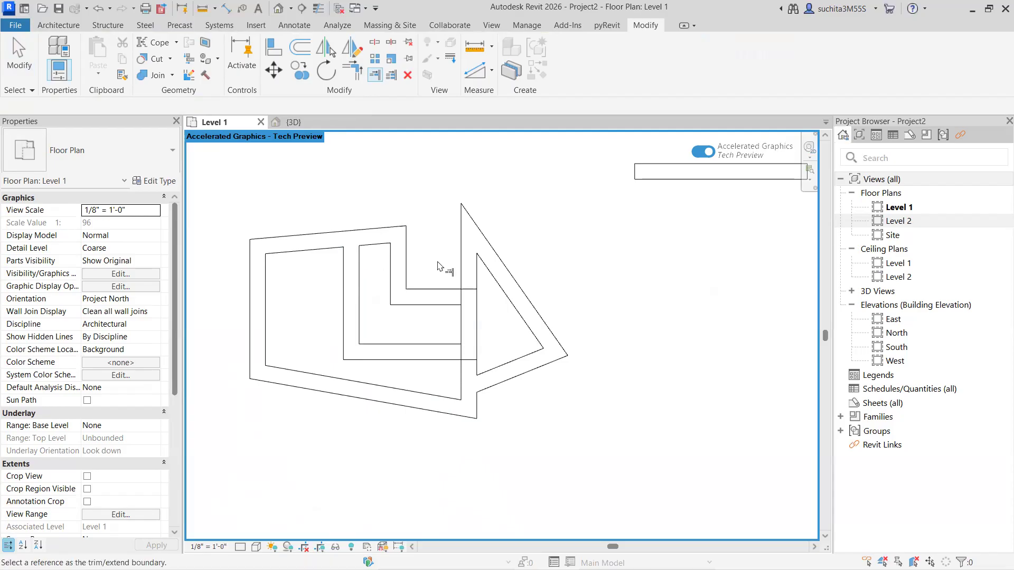
- Trim the long vertical wall to the upper horizontal wall with Trim/Extend Single Element, keeping its lower part
left_click(480, 262)
left_click(460, 272)
left_click(394, 273)
left_click(350, 274)
left_click(425, 398)
left_click(461, 391)
left_click(447, 353)
left_click(468, 368)
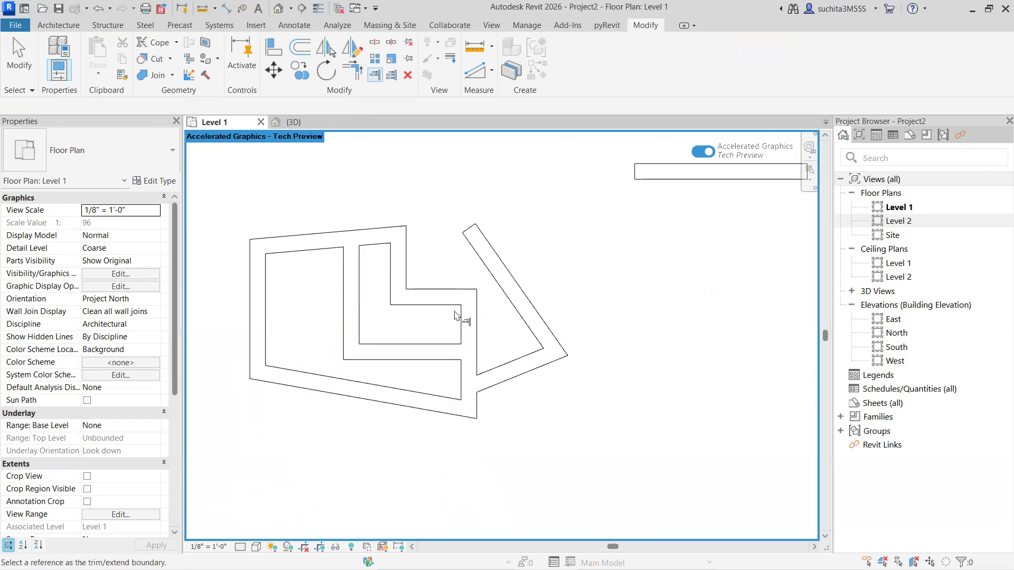
- Trim the lower horizontal wall with Trim/Extend Single Element so it ends in line with the short vertical wall
left_click(402, 299)
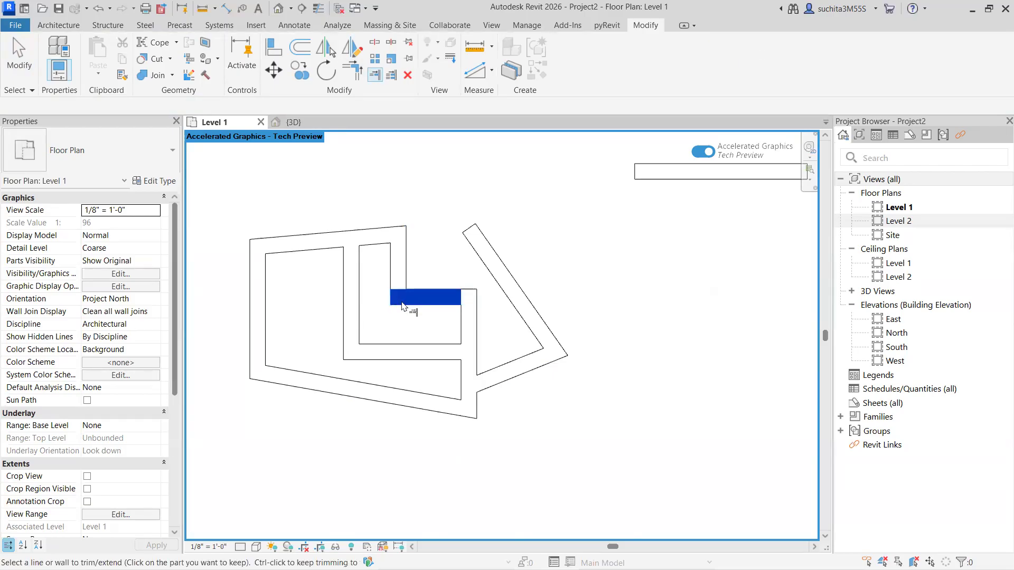
left_click(387, 362)
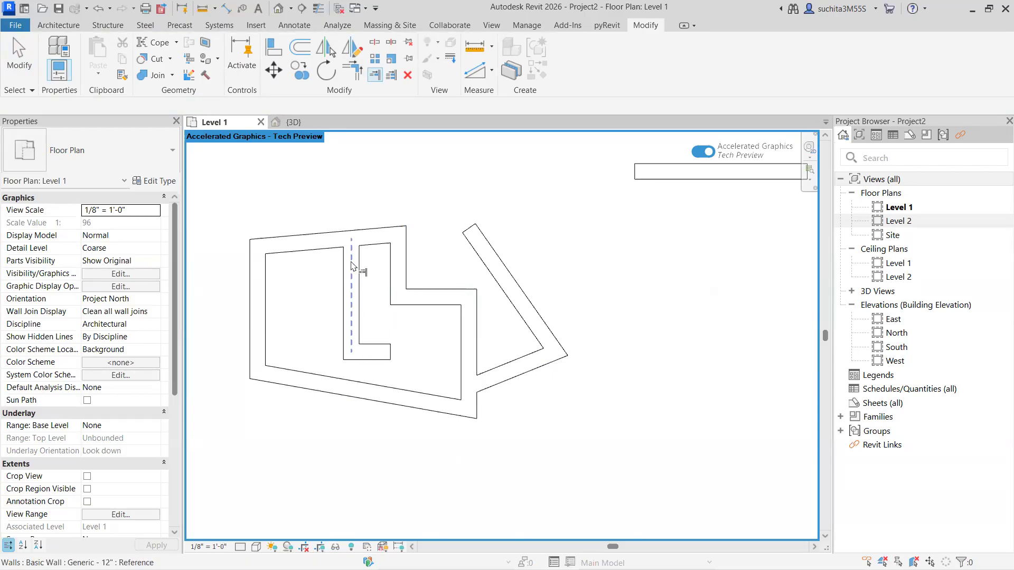
left_click(330, 252)
left_click(349, 267)
- With Trim/Extend Multiple Elements, extend the lower horizontal wall left past the outer left wall towards the slanted bottom wall's line
left_click(391, 75)
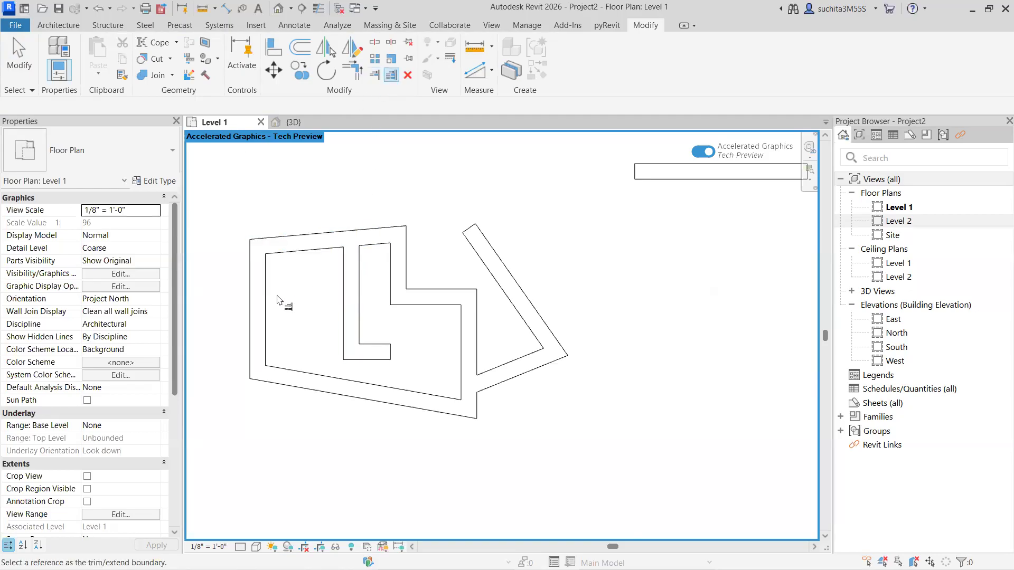
left_click(259, 297)
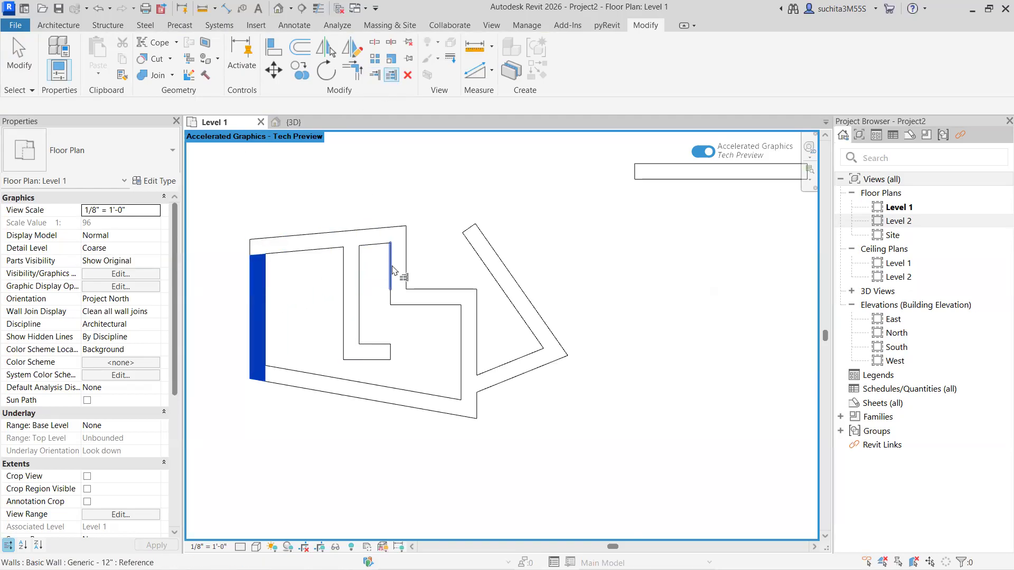
left_click(395, 270)
left_click(326, 386)
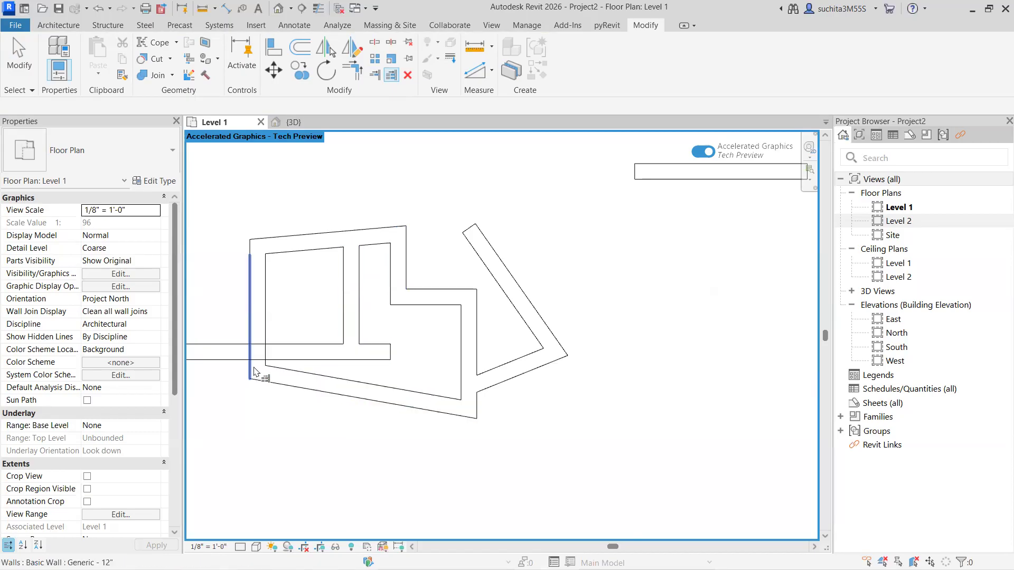
- With the extended horizontal wall as boundary, trim or extend the four vertical walls and the slanted bottom wall to it
left_click(468, 352)
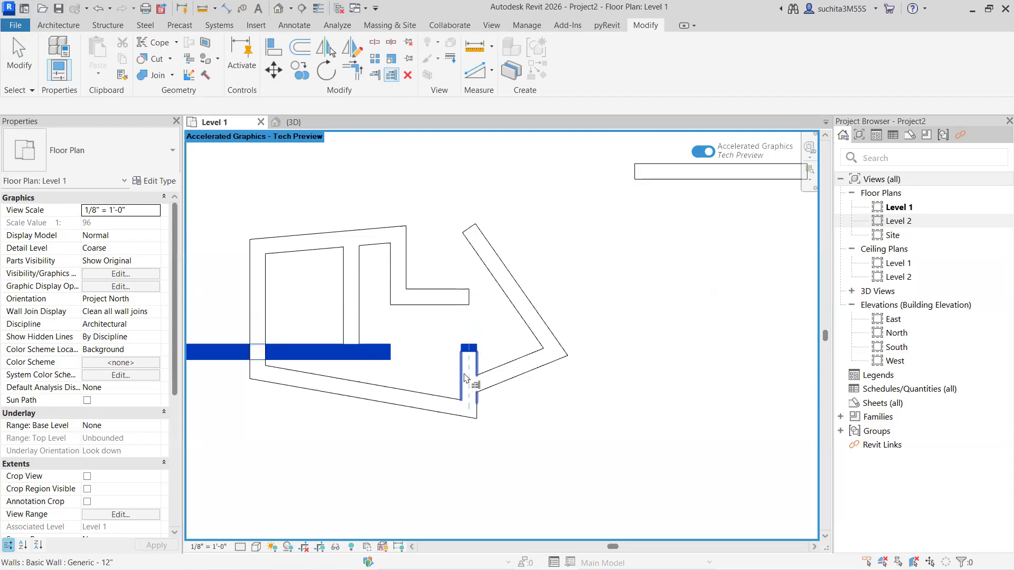
left_click(398, 264)
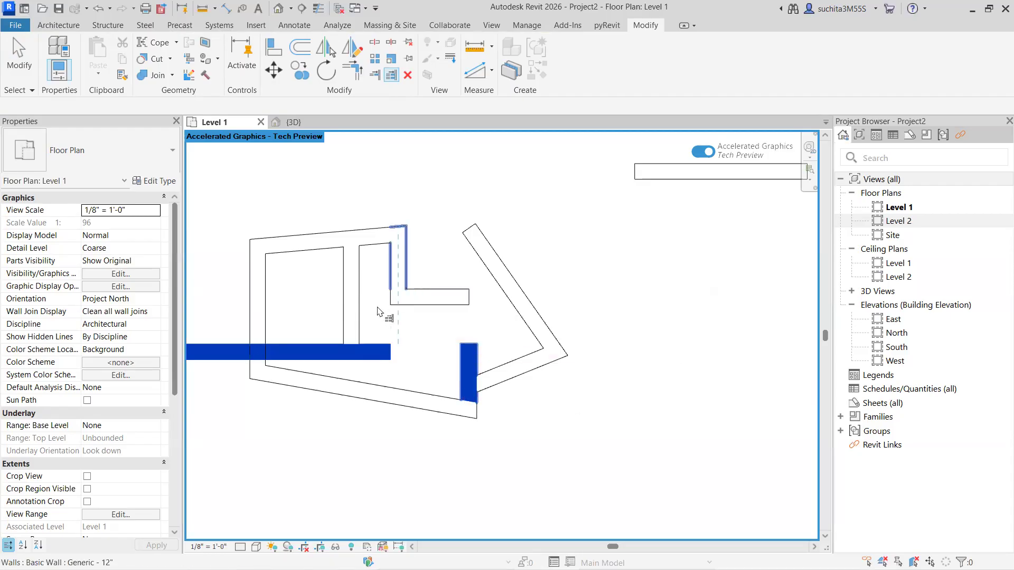
left_click(356, 300)
left_click(257, 317)
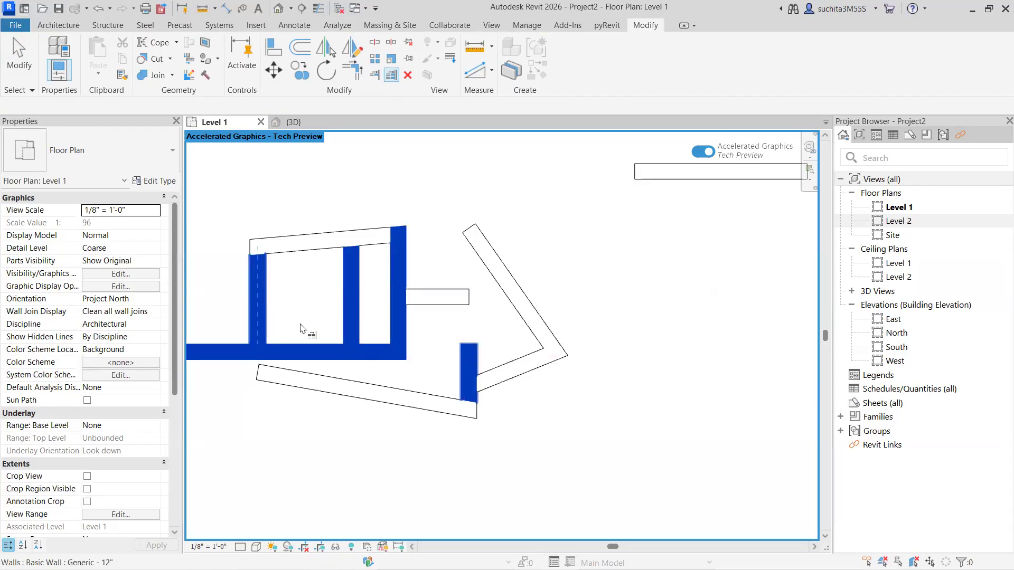
left_click(313, 379)
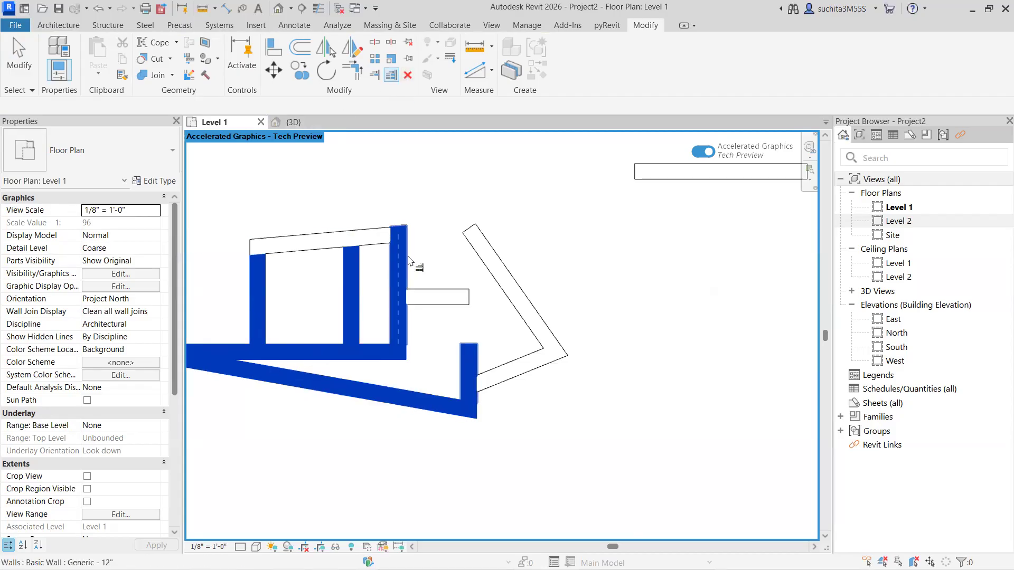
left_click(474, 247)
key("Escape")
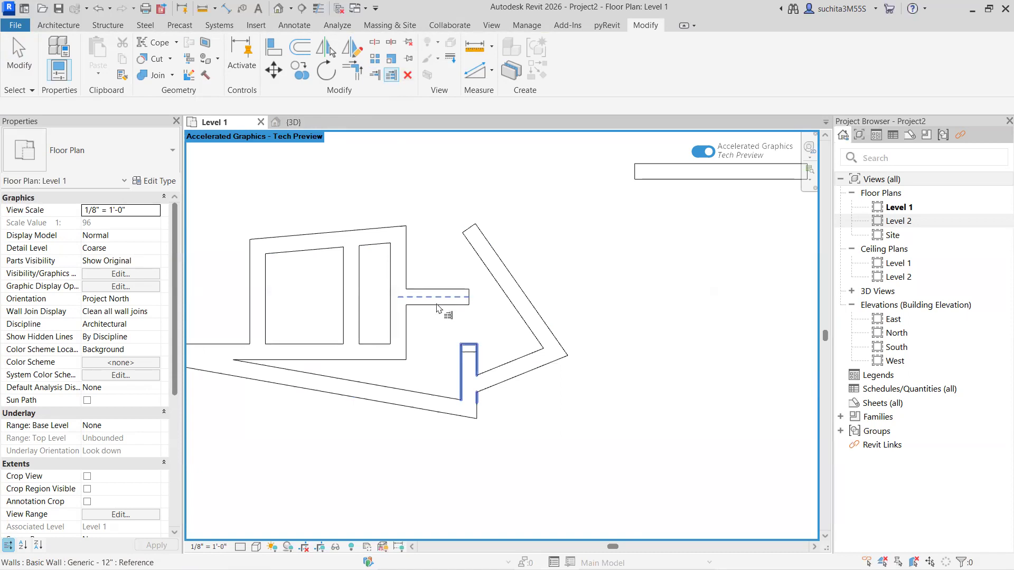
- With the upper horizontal wall as boundary, trim or extend the diagonal, the slanted connector, the right vertical and the short vertical walls
left_click(442, 297)
left_click(509, 302)
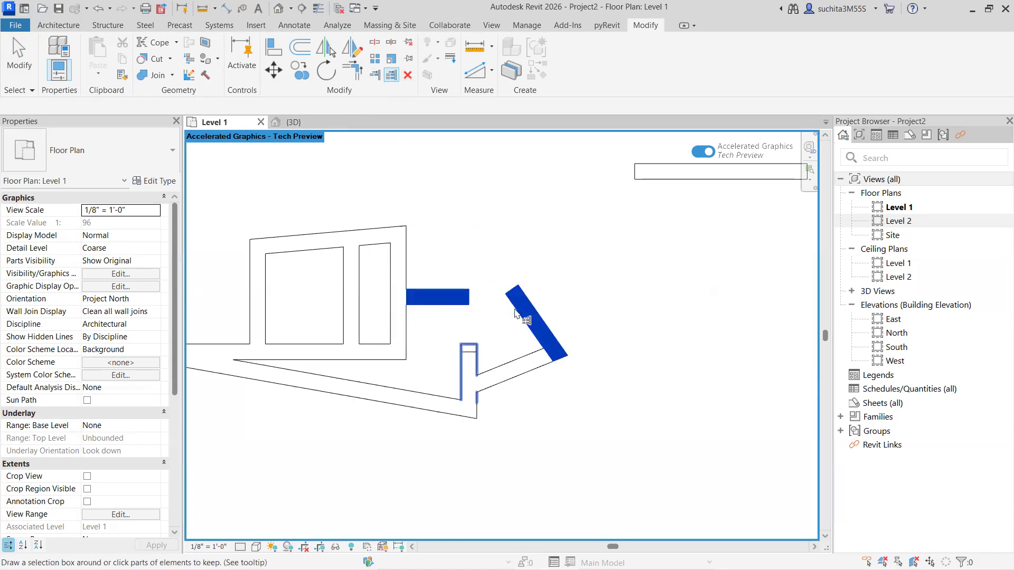
left_click(520, 368)
left_click(469, 383)
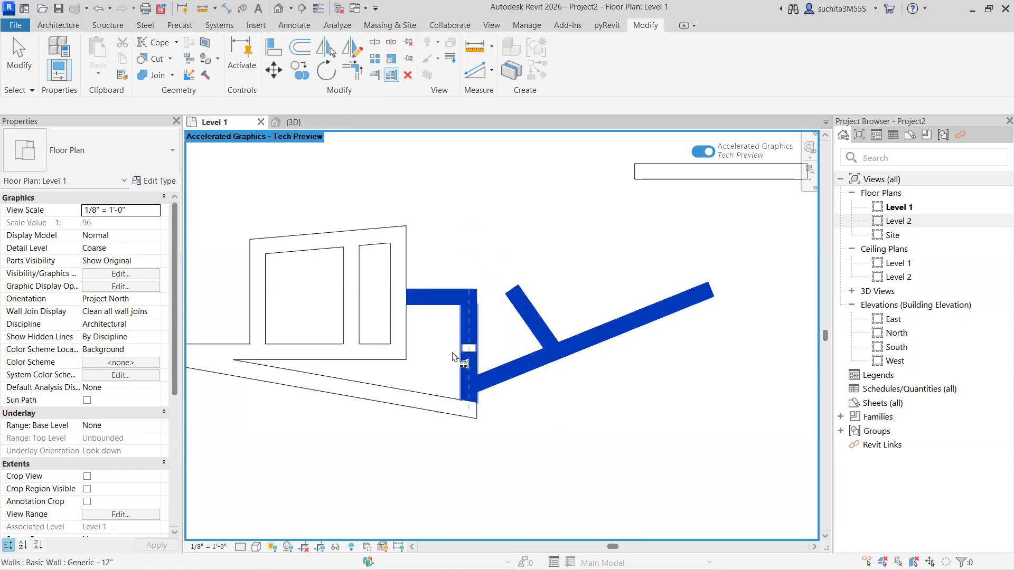
left_click(399, 332)
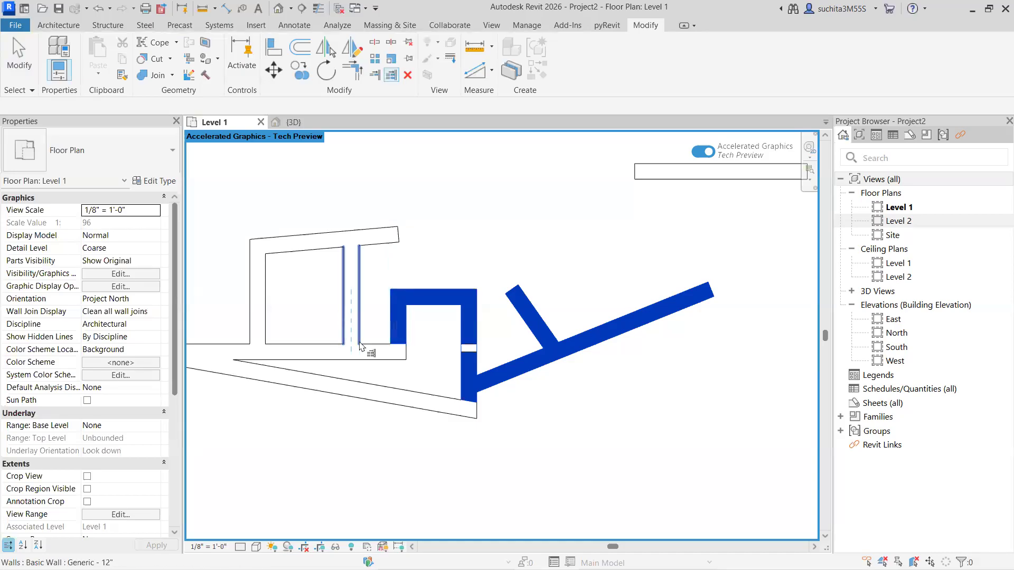
key("Escape")
- With the short vertical wall as boundary, trim the slanted bottom wall to it, keeping the part on the right
left_click(398, 357)
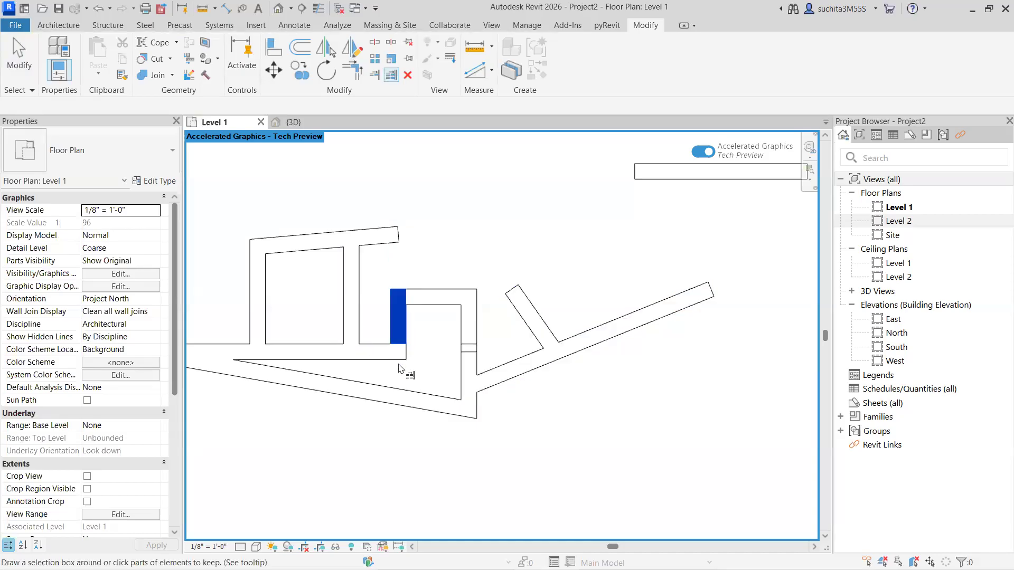
left_click(404, 398)
left_click(540, 337)
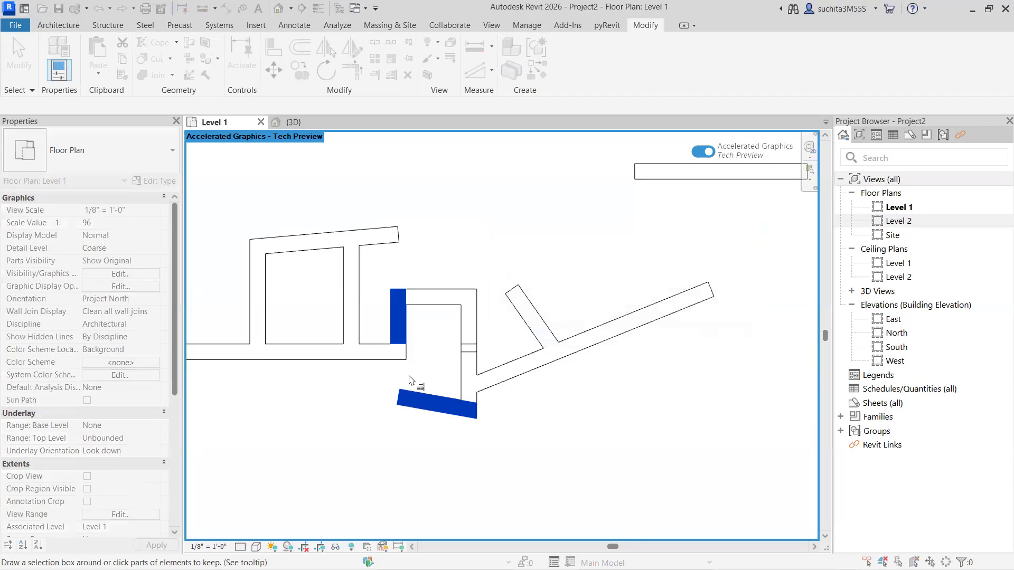
scroll(473, 361, "down", 2)
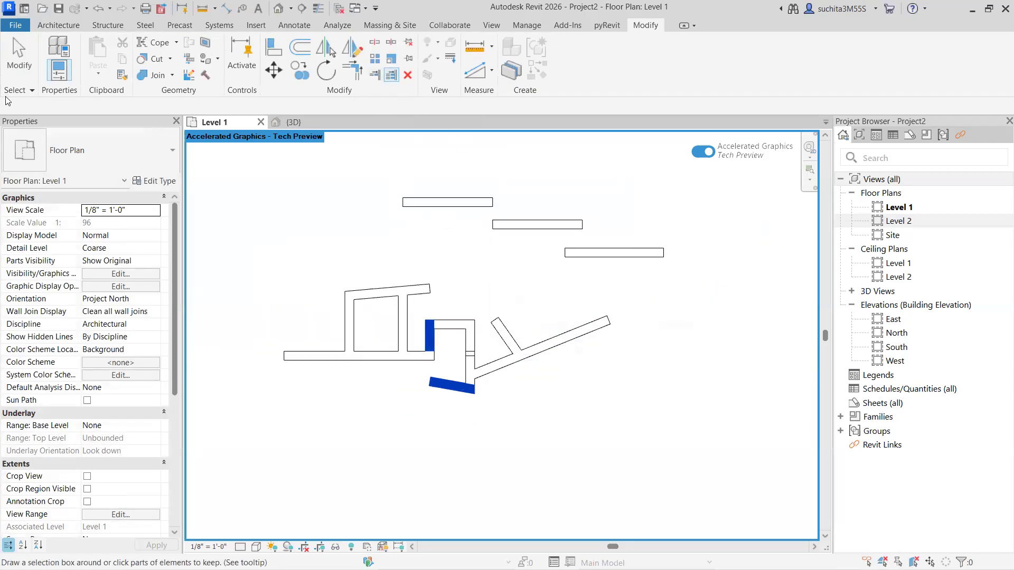
- Toggle the Properties palette off and on, and review the floor plan's type properties without changing them
left_click(64, 77)
scroll(250, 296, "down", 2)
middle_click_drag(274, 316, 489, 321)
left_click(52, 78)
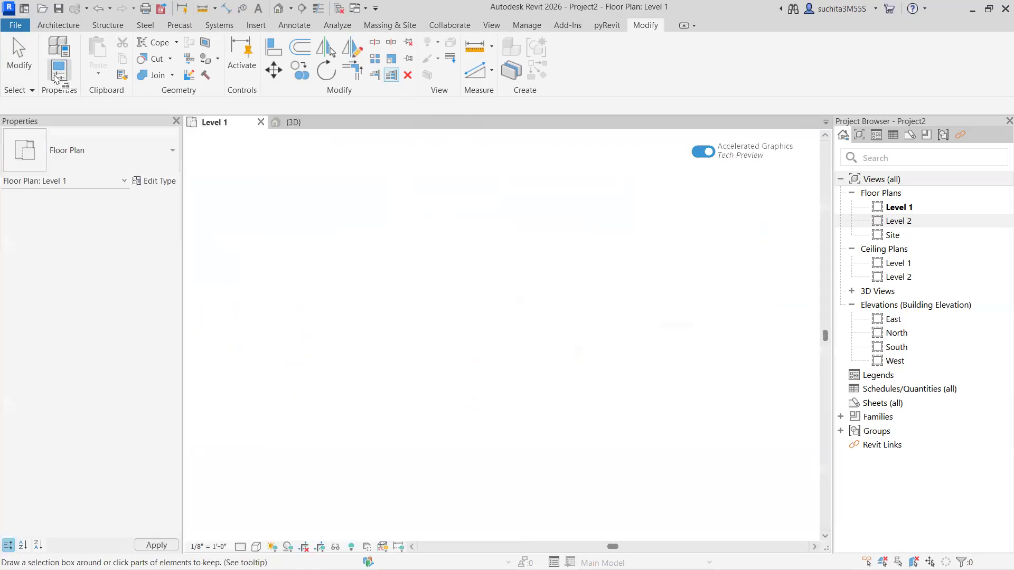
left_click(56, 50)
left_click_drag(288, 56, 365, 156)
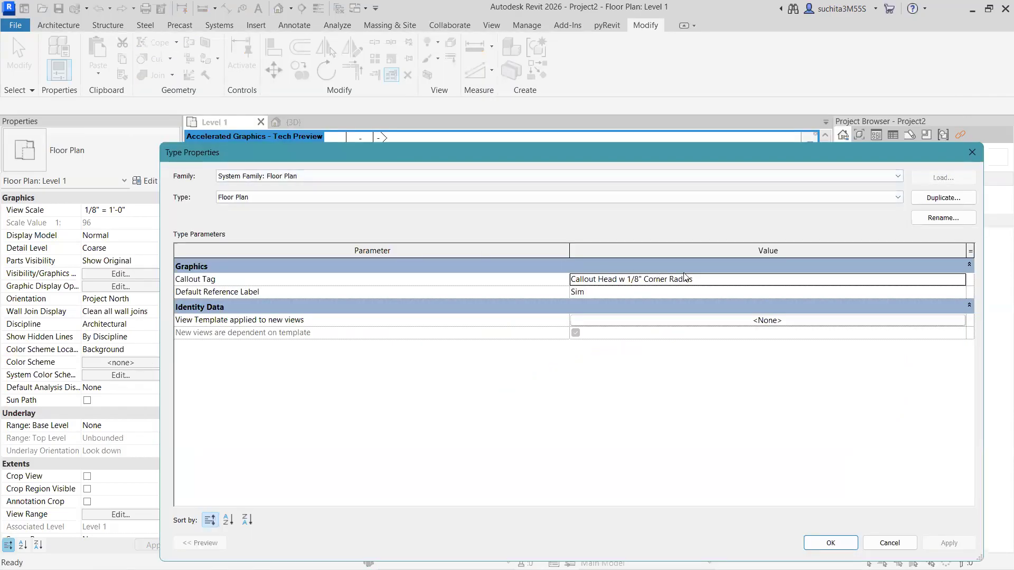
left_click_drag(968, 155, 877, 132)
left_click(882, 129)
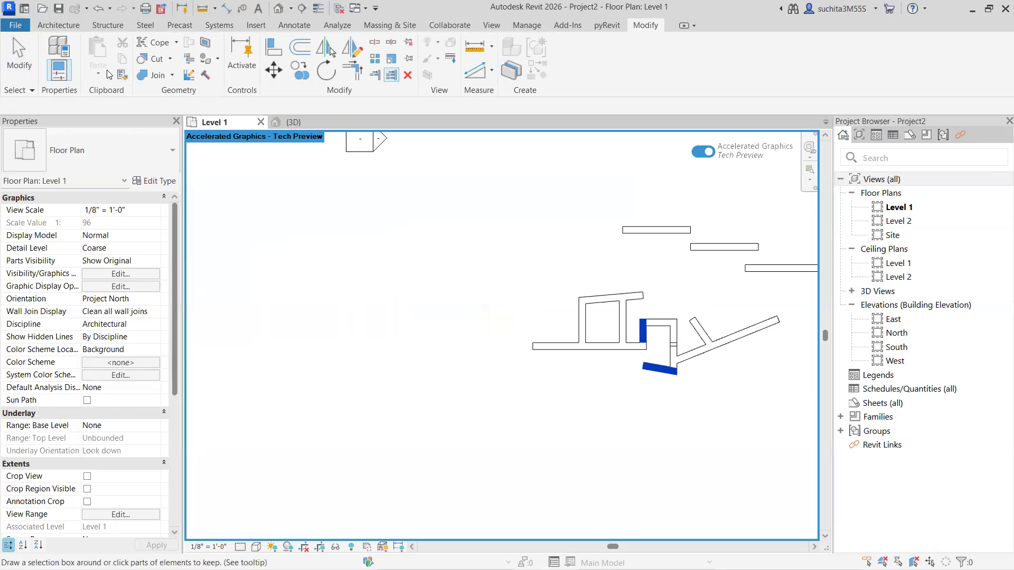
- Select all the walls in the Level 1 plan and delete them, leaving the elevation markers
scroll(219, 177, "down", 2)
scroll(338, 242, "down", 2)
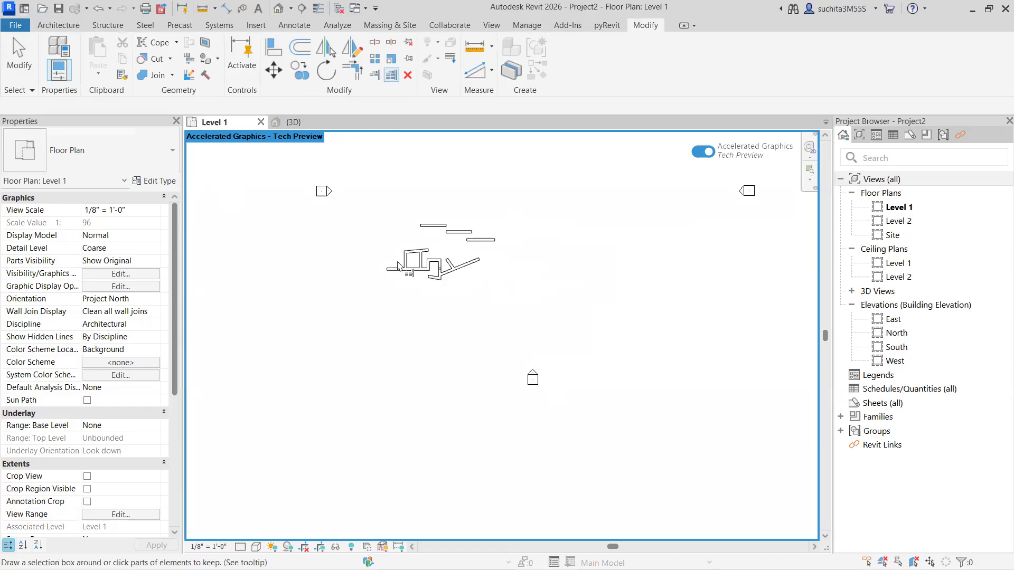
key("Escape")
left_click_drag(531, 217, 380, 312)
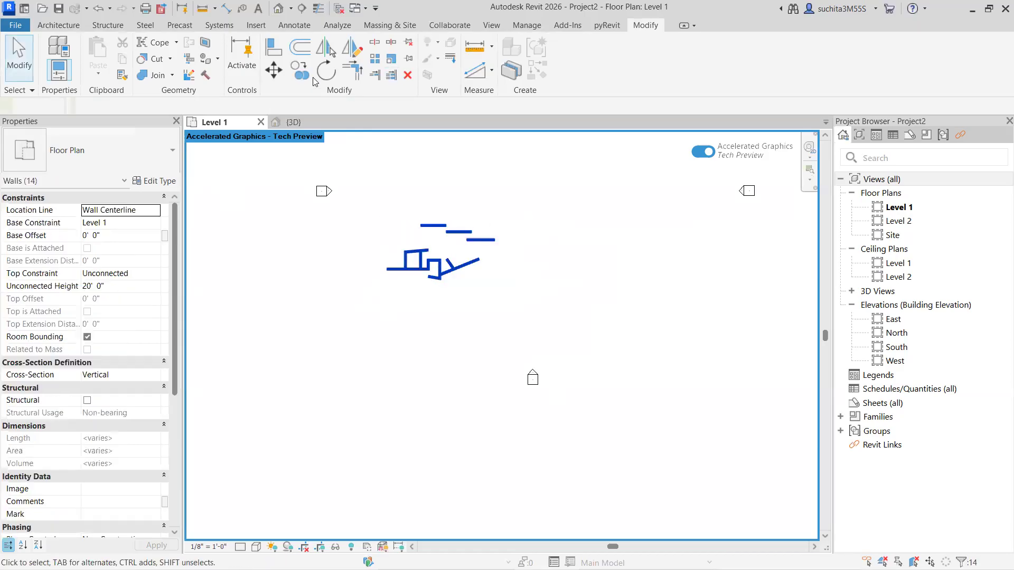
key("Delete")
scroll(485, 354, "down", 2)
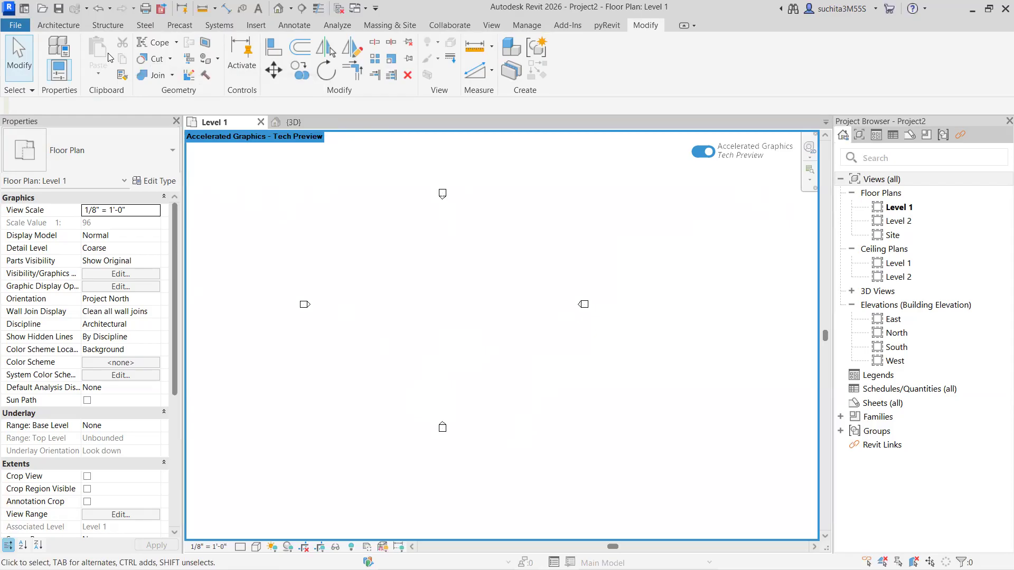
- Examine Match Type and the geometry tools Cope, Cut, Join, Paint and Demolish with their options
left_click(121, 79)
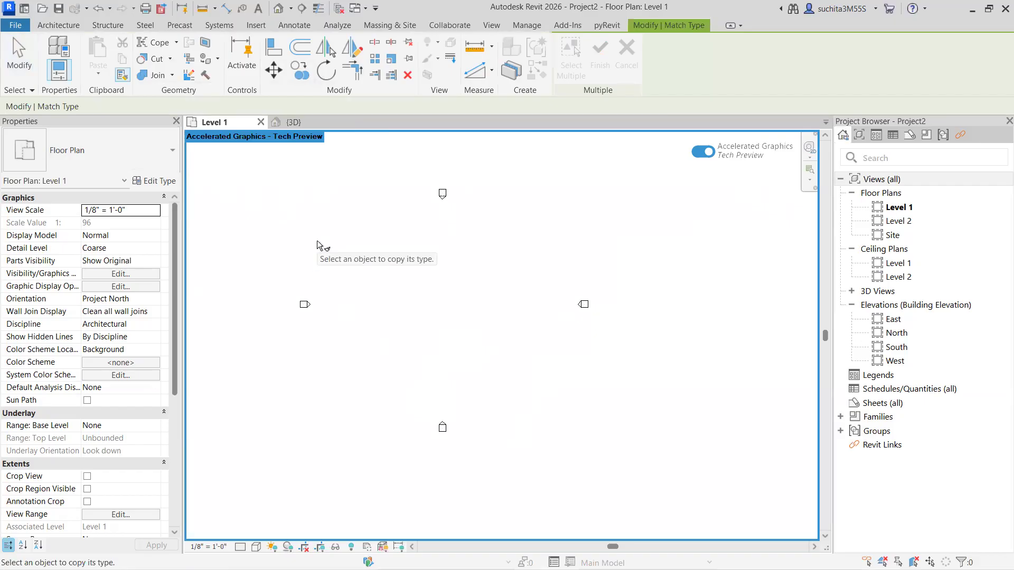
key("Escape")
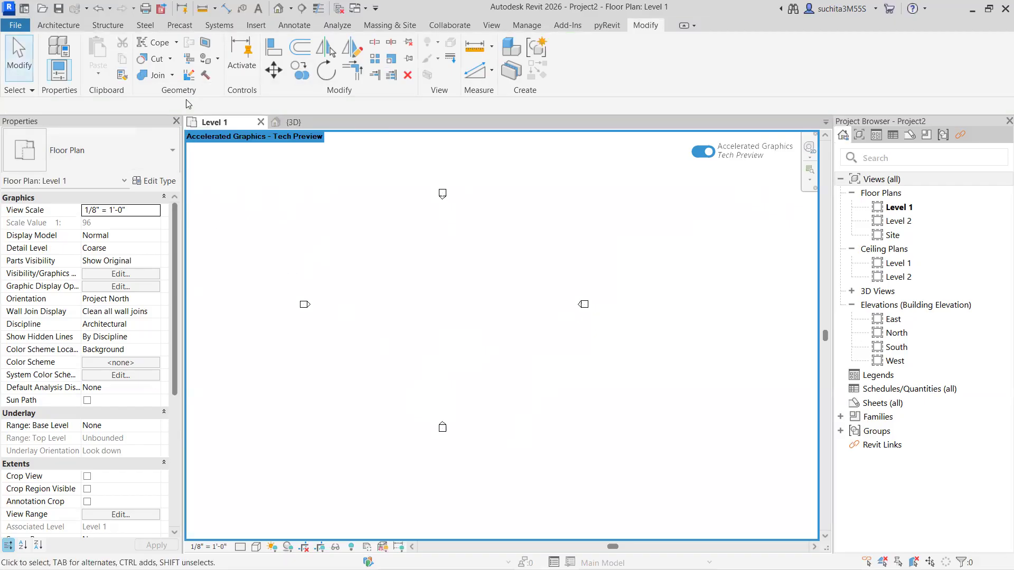
left_click(176, 43)
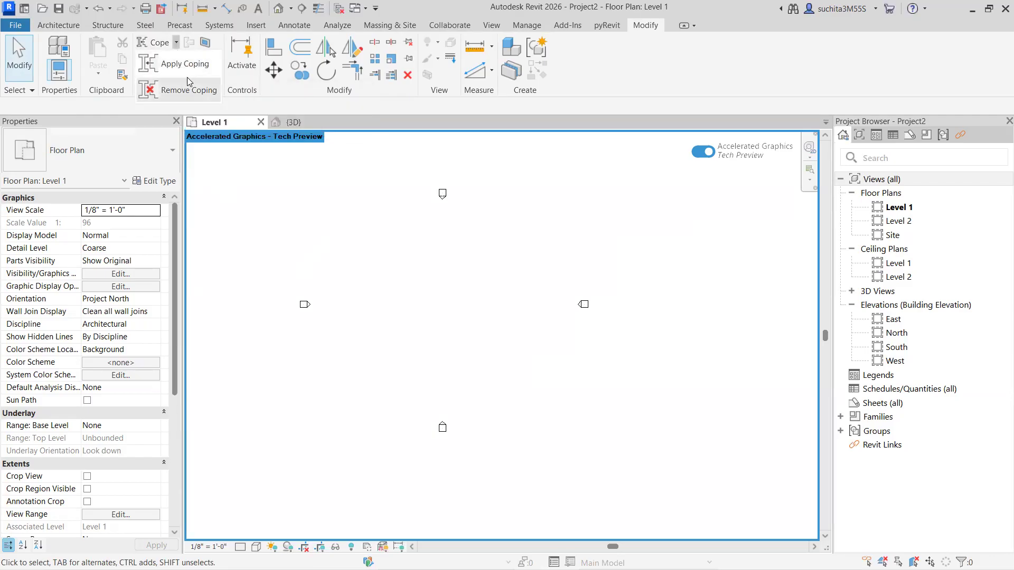
left_click(176, 43)
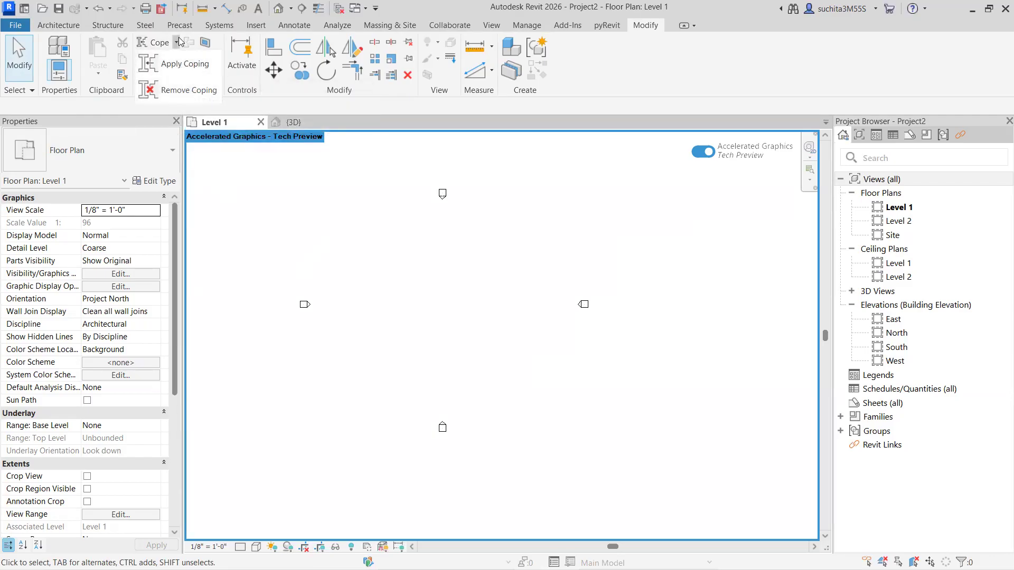
left_click(169, 59)
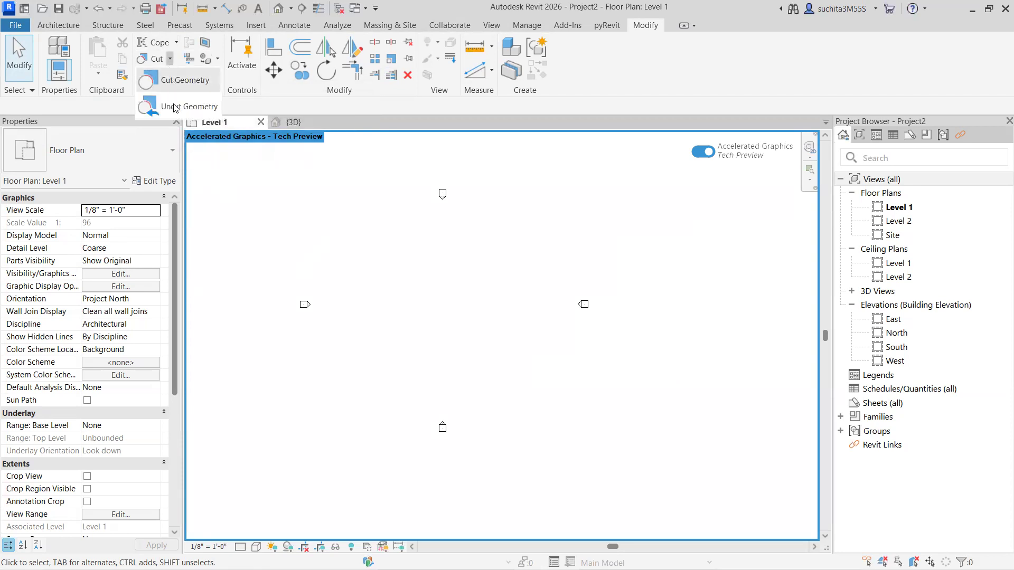
left_click(170, 59)
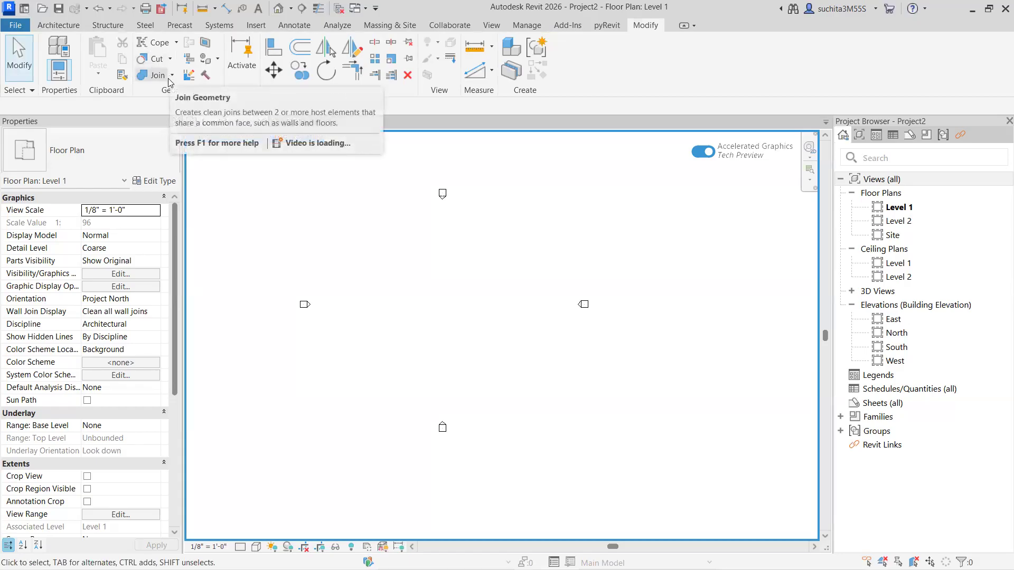
left_click(171, 75)
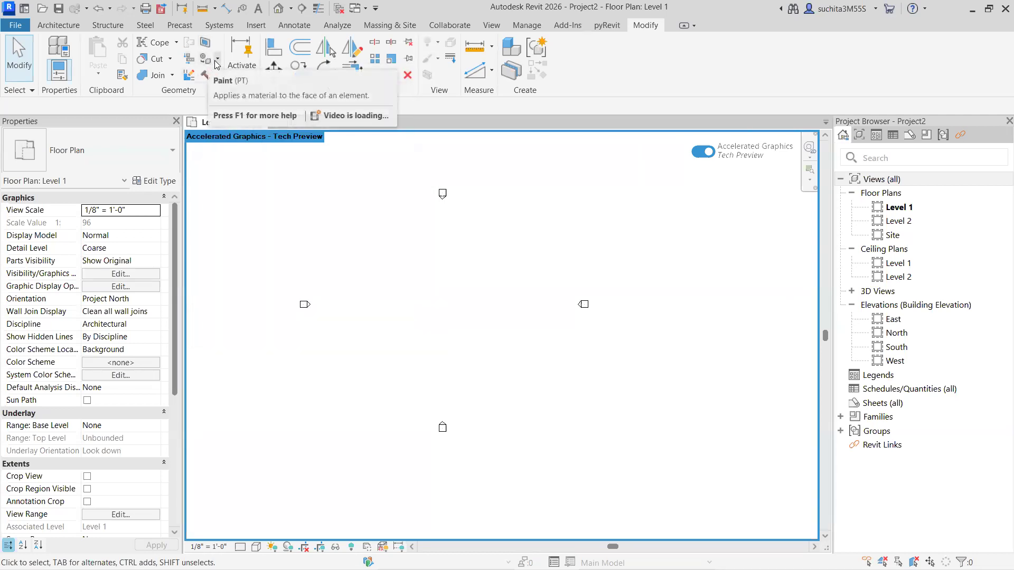
left_click(217, 59)
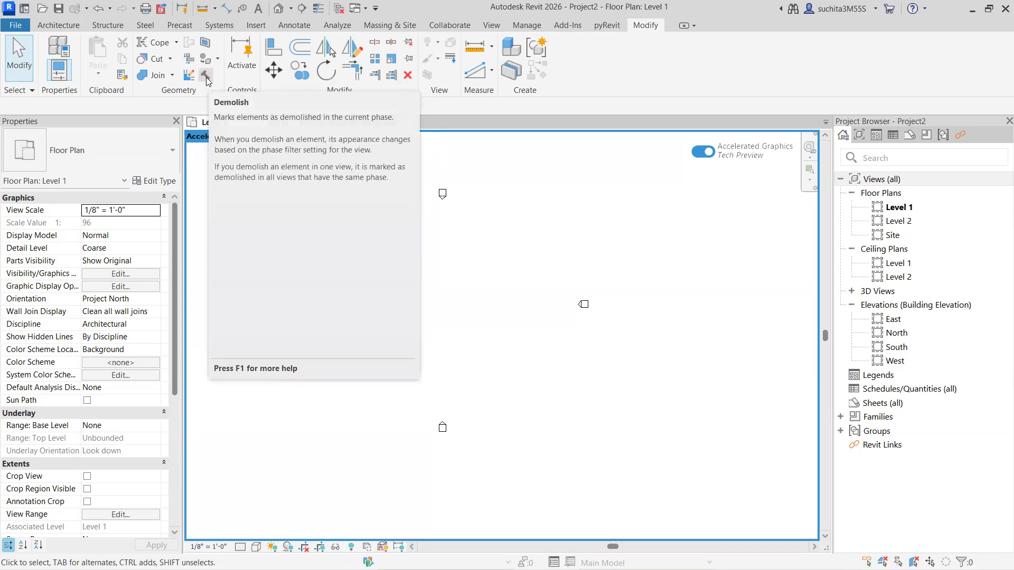
left_click(206, 75)
- Draw a rectangle of Generic - 12" walls, 20' high, midway between the elevation markers
left_click(55, 25)
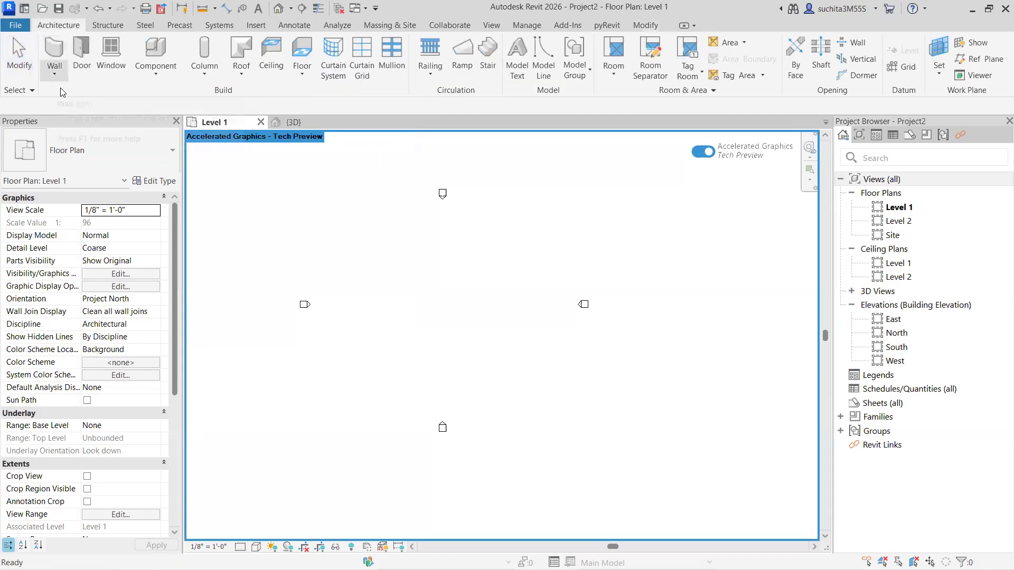
key("w")
key("a")
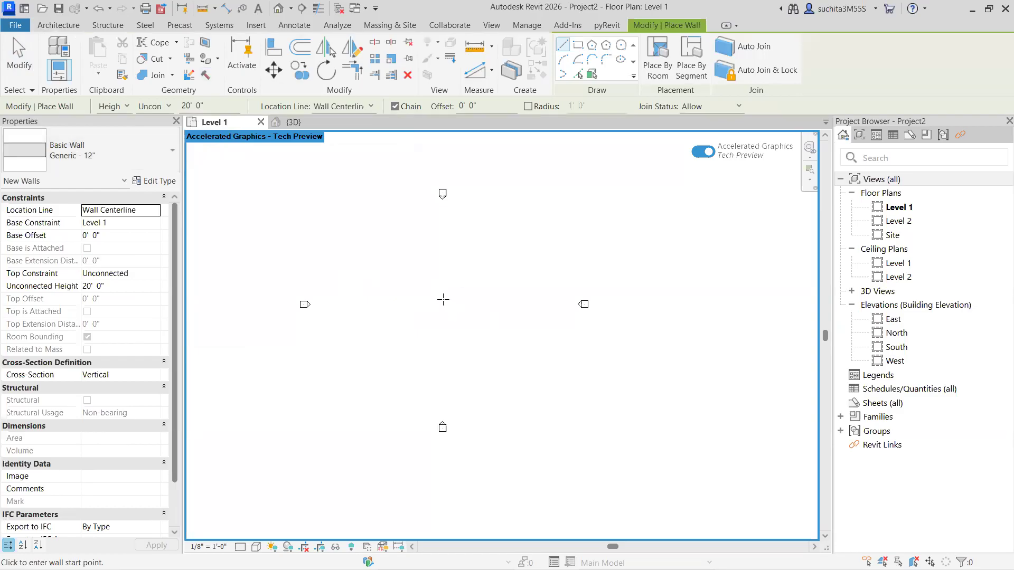
left_click(579, 45)
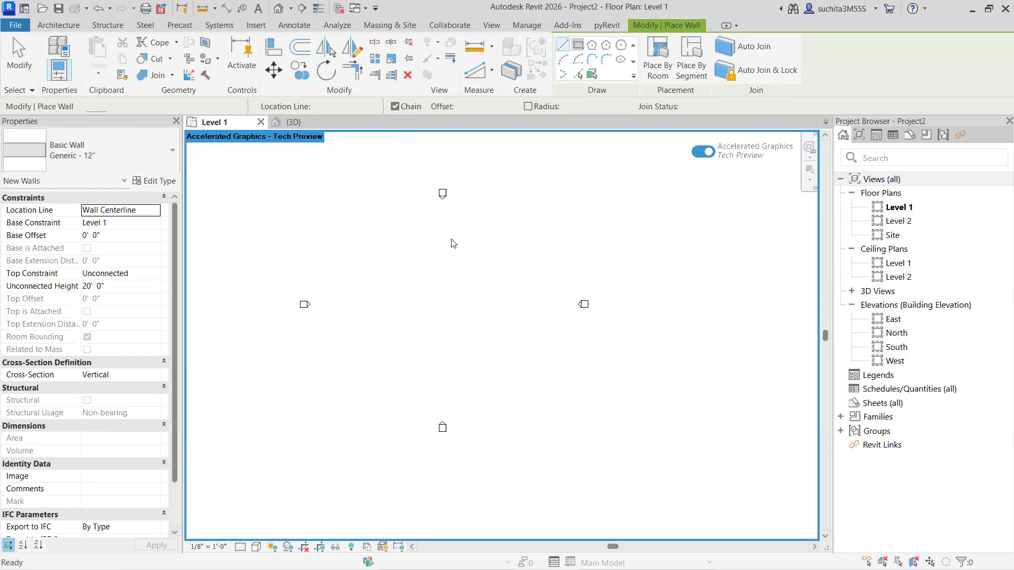
left_click(428, 284)
left_click(462, 311)
key("Escape")
key("Escape")
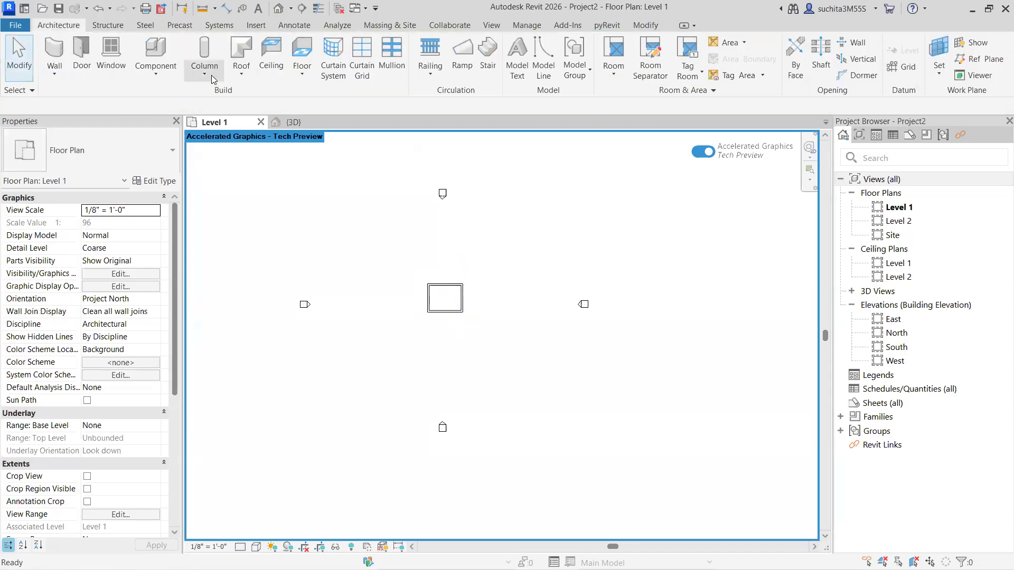
- Mark all four walls of the rectangle as demolished with the Demolish tool
left_click(645, 24)
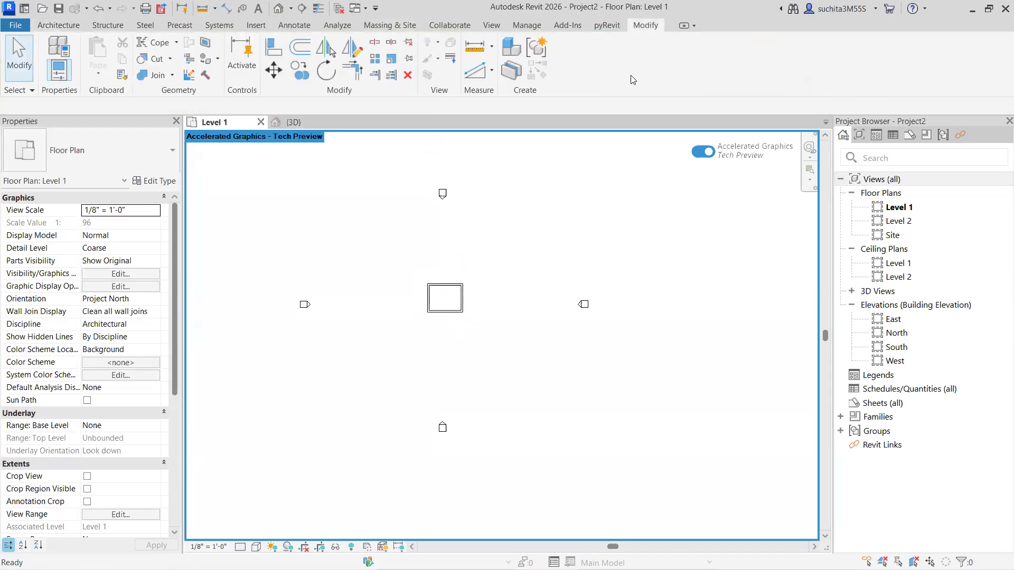
left_click(205, 77)
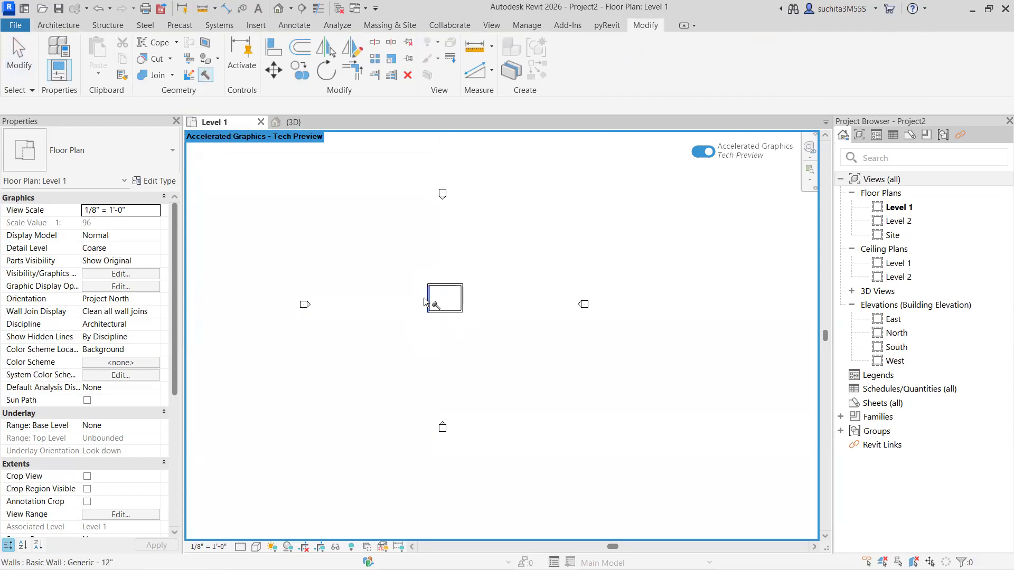
scroll(437, 319, "up", 2)
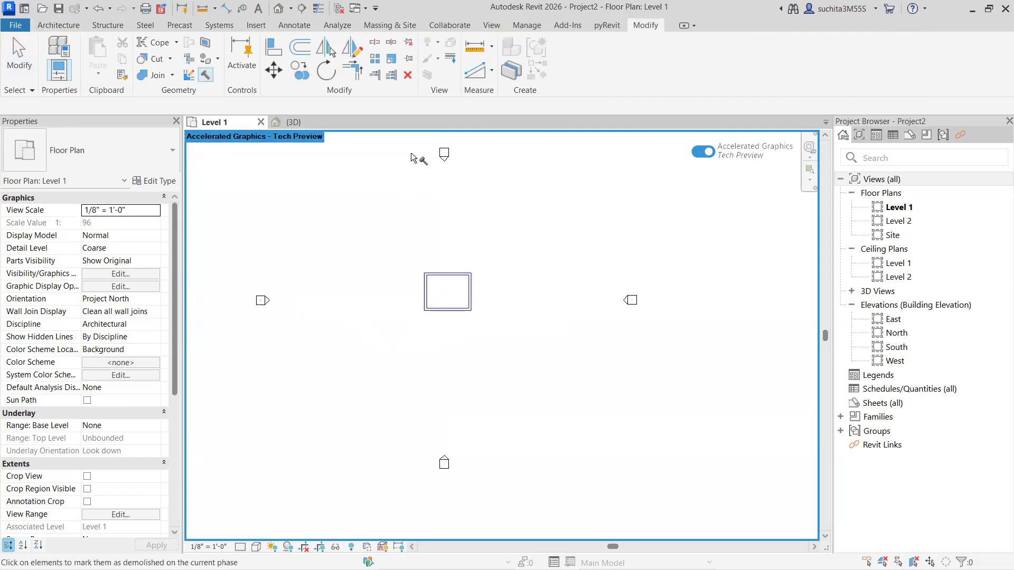
key("Escape")
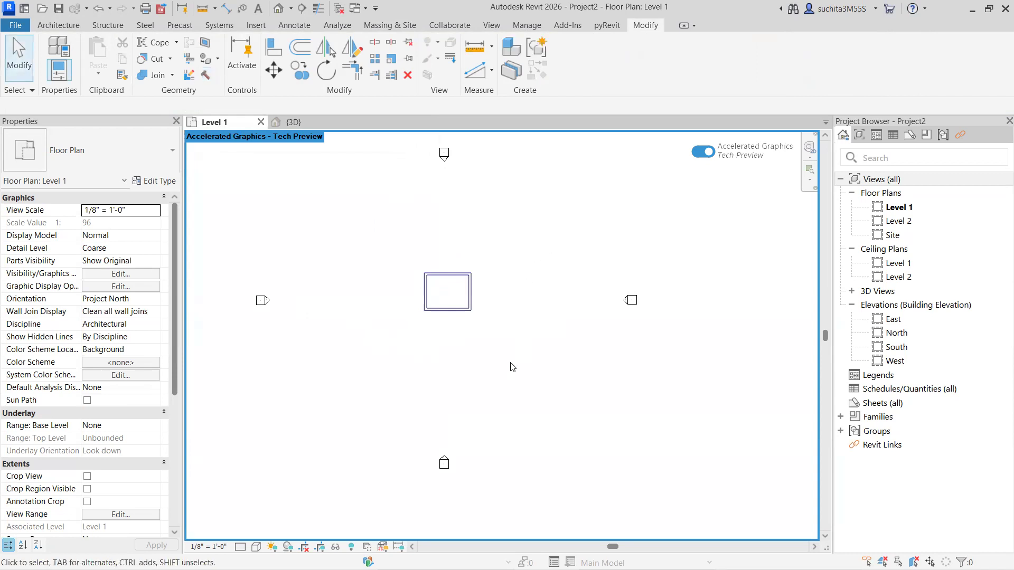
- Switch to the 3D view, bring the wall rectangle into view and display it in the Shaded visual style
left_click(293, 122)
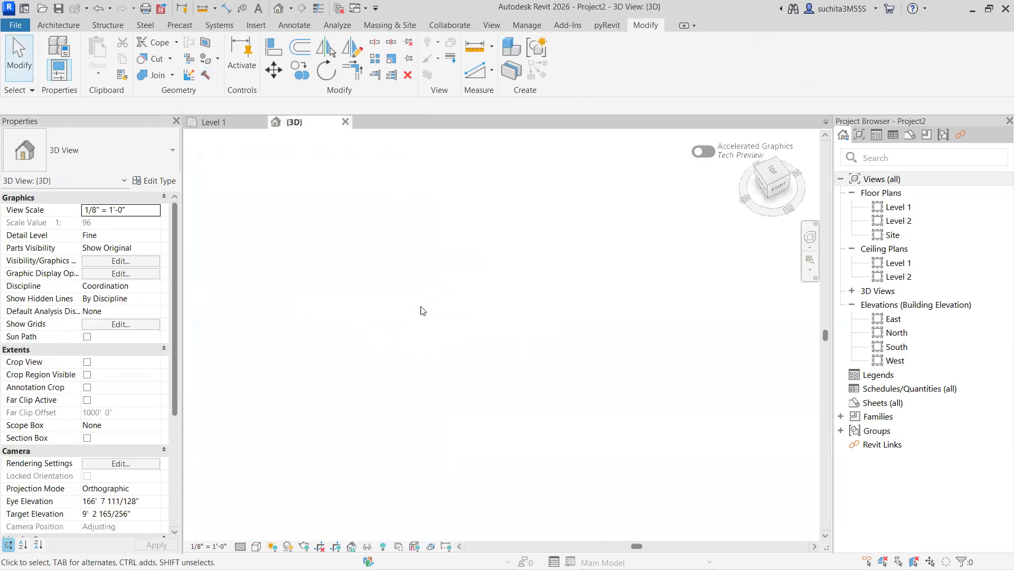
scroll(587, 297, "down", 2)
scroll(573, 185, "up", 3)
middle_click_drag(584, 160, 570, 235)
scroll(570, 235, "up", 2)
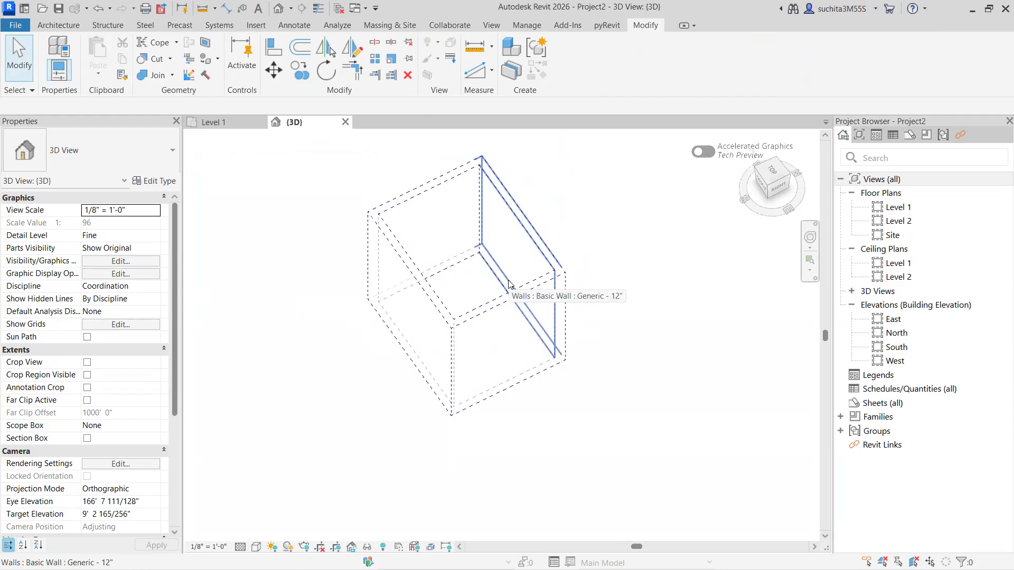
scroll(423, 289, "up", 2)
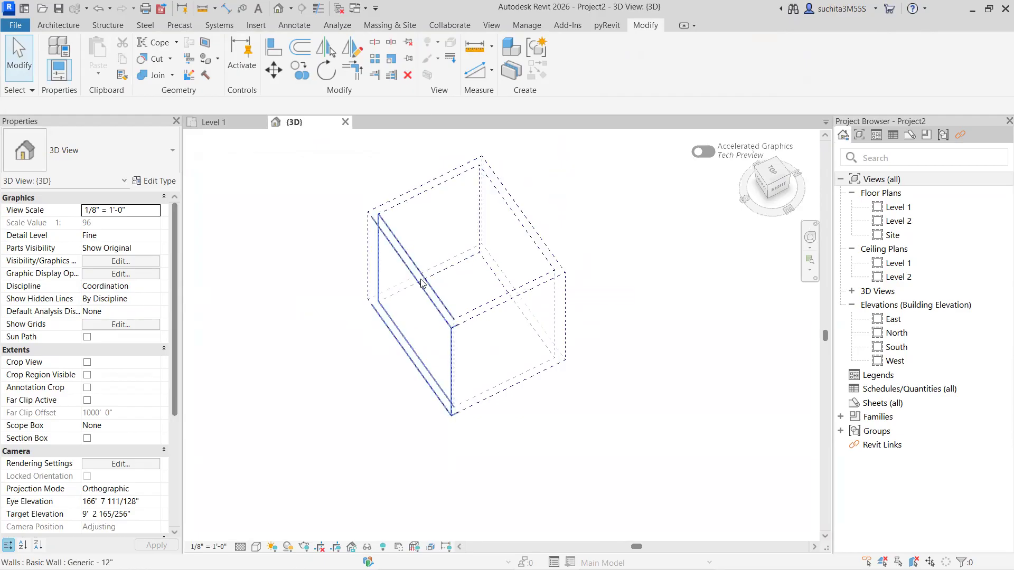
left_click(255, 549)
left_click(285, 493)
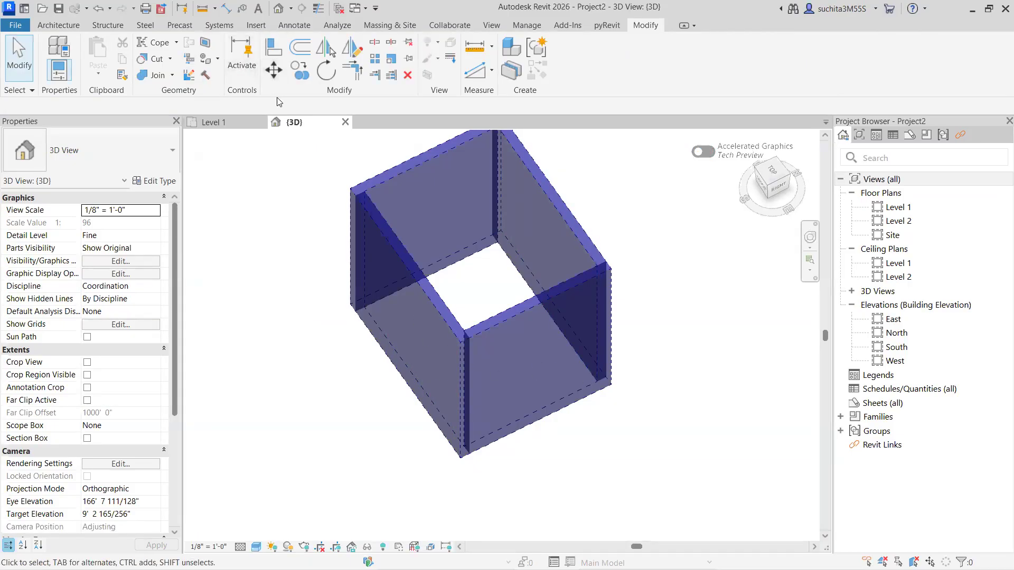
- Return to the Level 1 plan and measure the overall length of the rectangle's lower wall between its outer corners
left_click(470, 53)
left_click(242, 122)
left_click(492, 47)
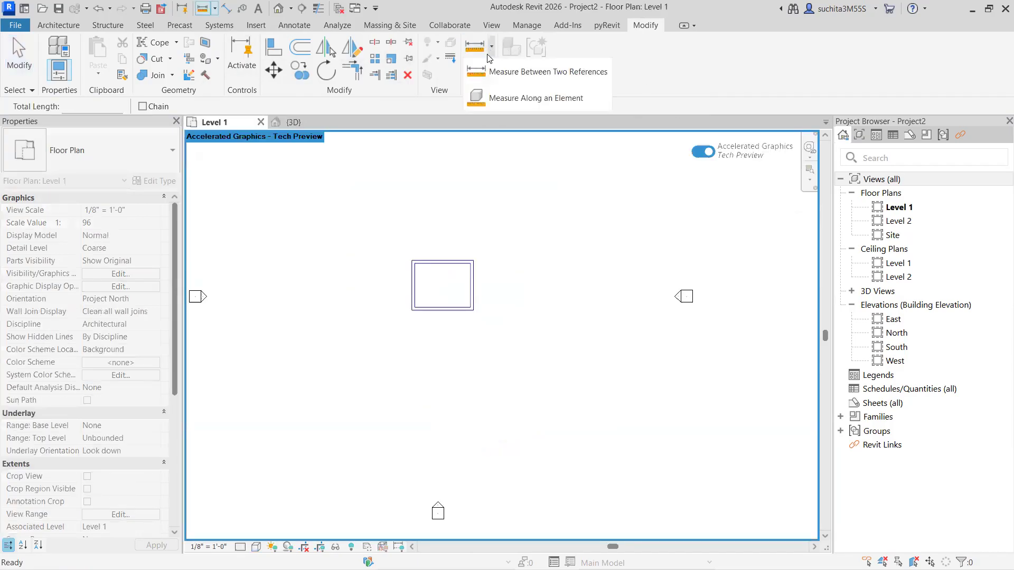
left_click(549, 97)
scroll(417, 312, "up", 1)
left_click(409, 309)
left_click(503, 310)
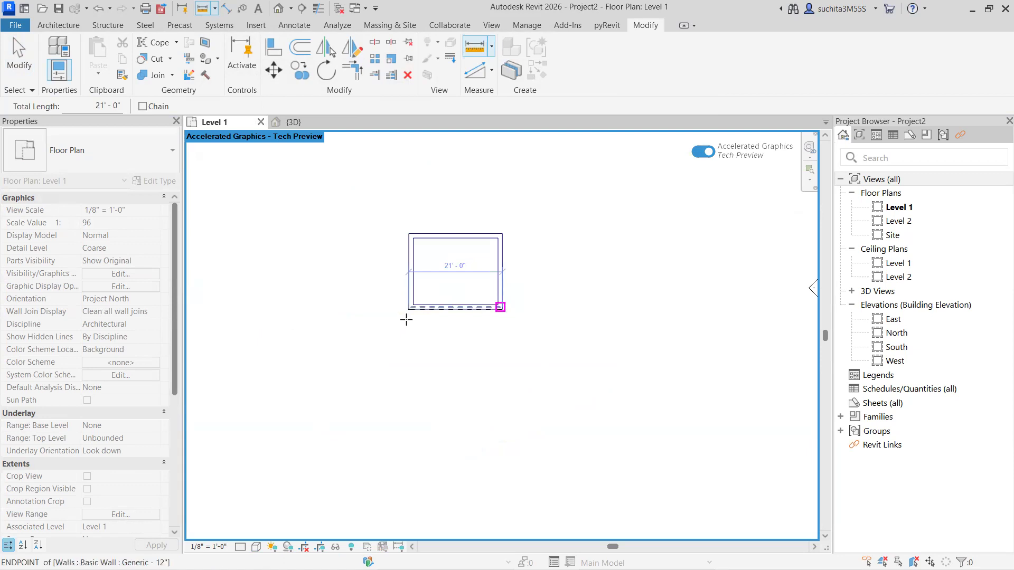
- Place a linear dimension below the rectangle between the outer corners of its lower wall
left_click(492, 71)
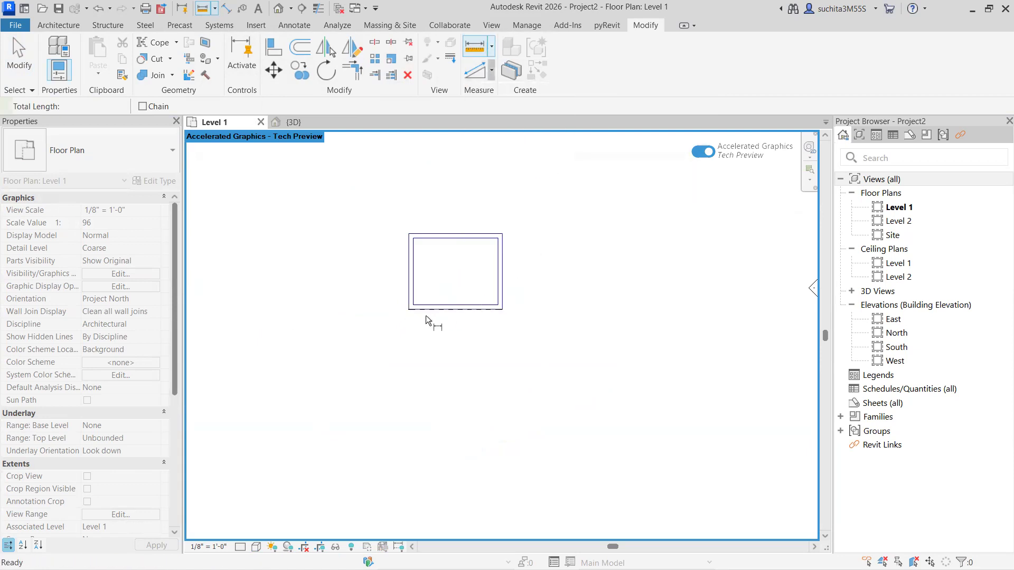
left_click(395, 306)
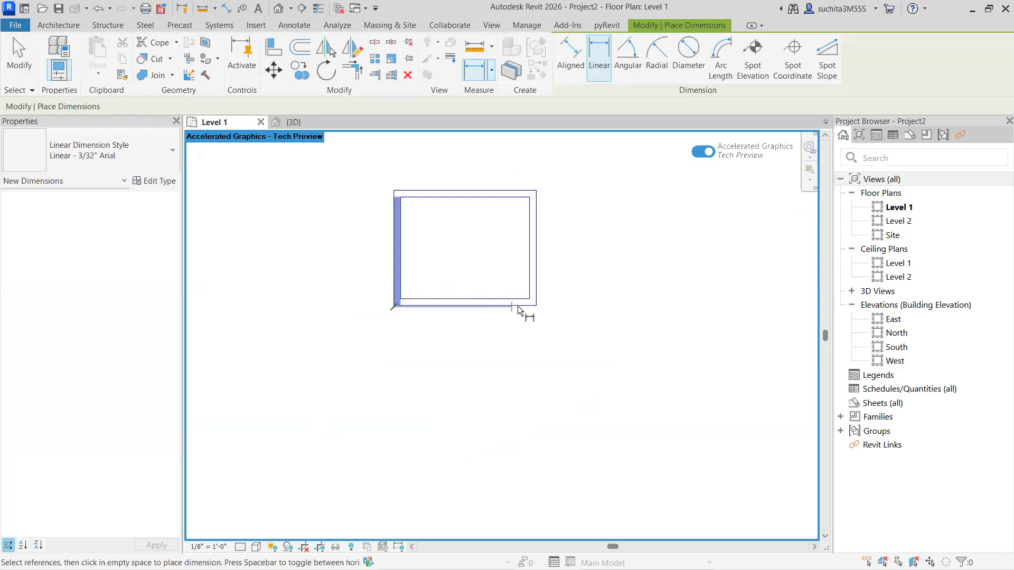
left_click(537, 305)
left_click(524, 323)
key("Escape")
key("Escape")
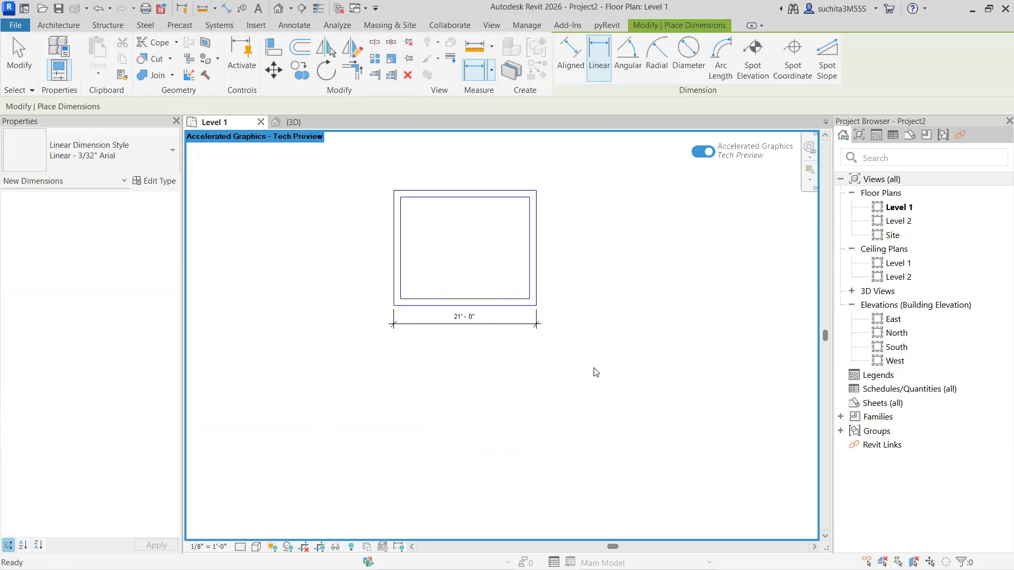
- Measure the distance between the inner corners of the rectangle's upper wall
left_click(492, 68)
left_click(494, 85)
left_click(400, 196)
left_click(530, 197)
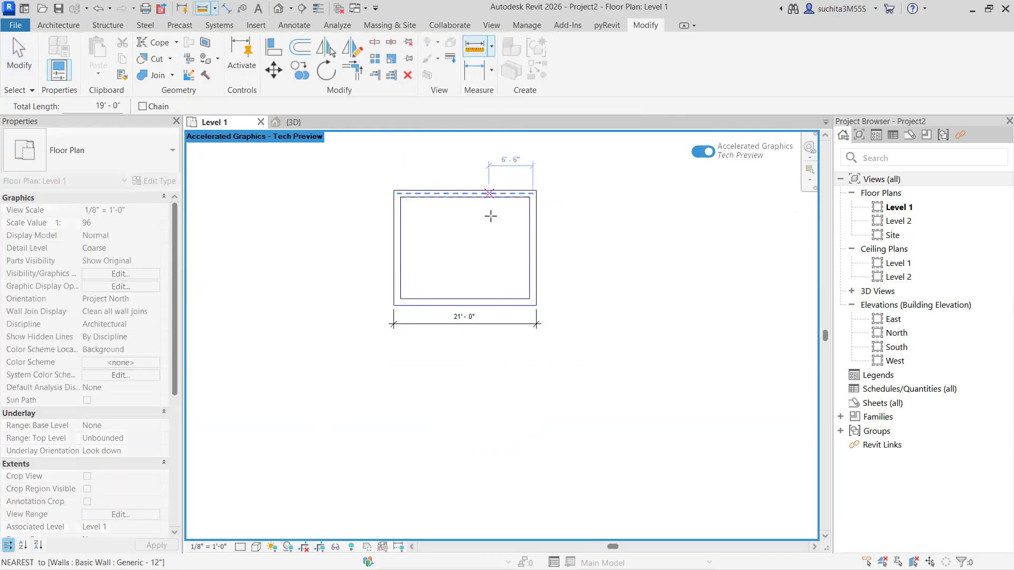
- Place an angular dimension between the rectangle's left and lower walls, inside their shared corner
left_click(491, 70)
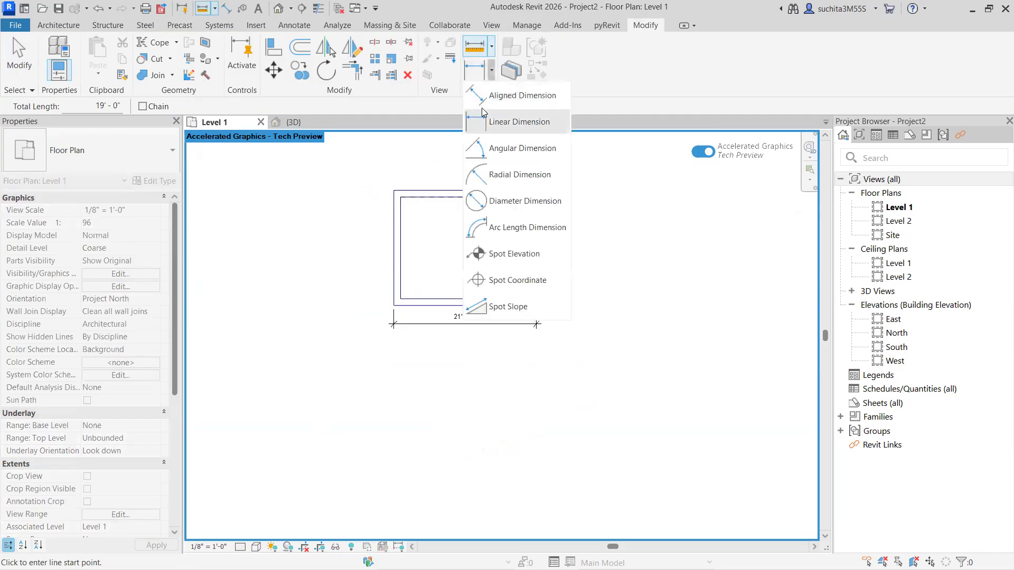
left_click(504, 153)
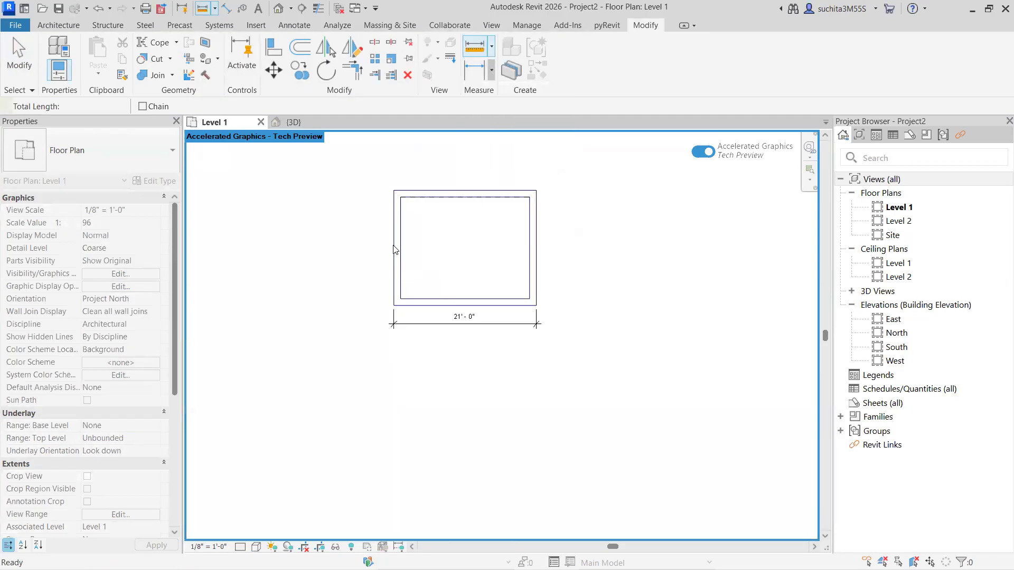
left_click(415, 299)
left_click(423, 278)
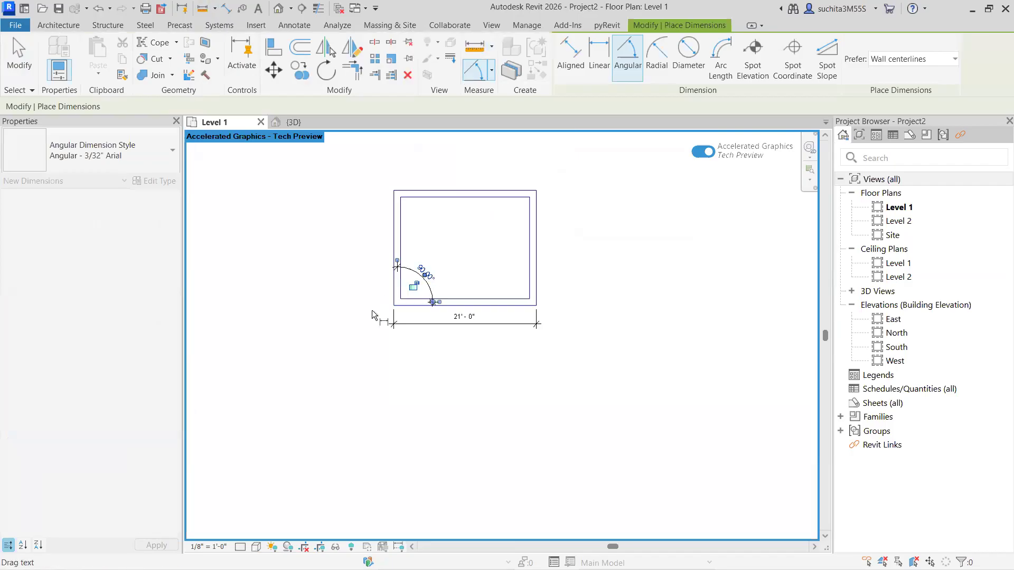
key("Escape")
key("Escape")
key("Escape")
scroll(452, 339, "up", 2)
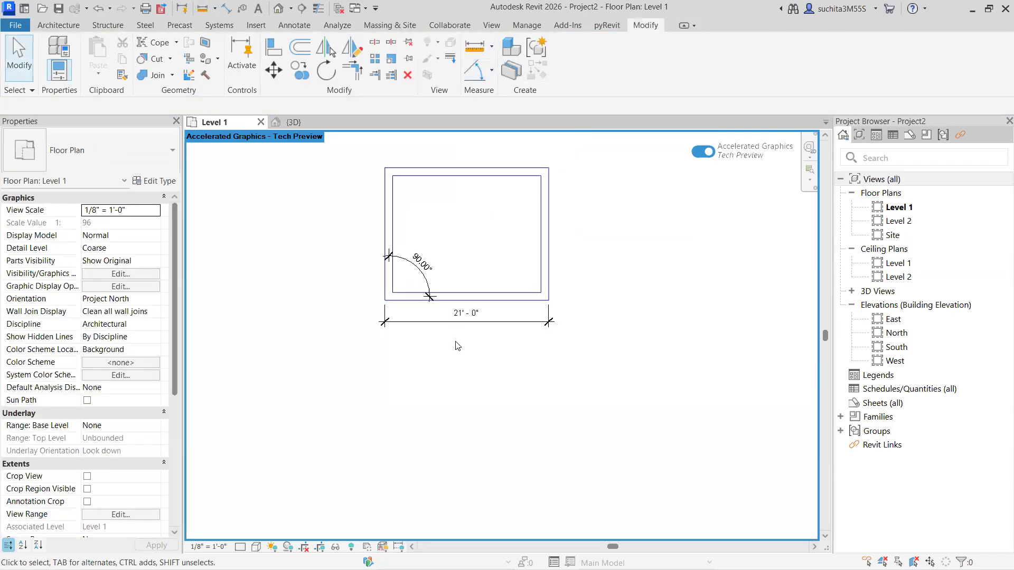
- Use Measure Along an Element to measure the upper wall and the left wall
left_click(491, 47)
left_click(544, 100)
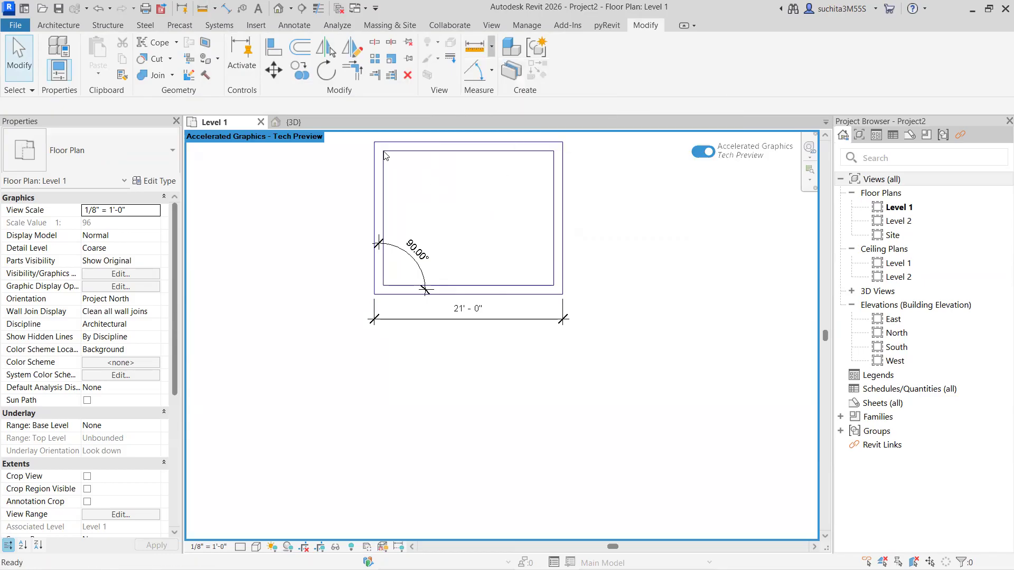
left_click(407, 143)
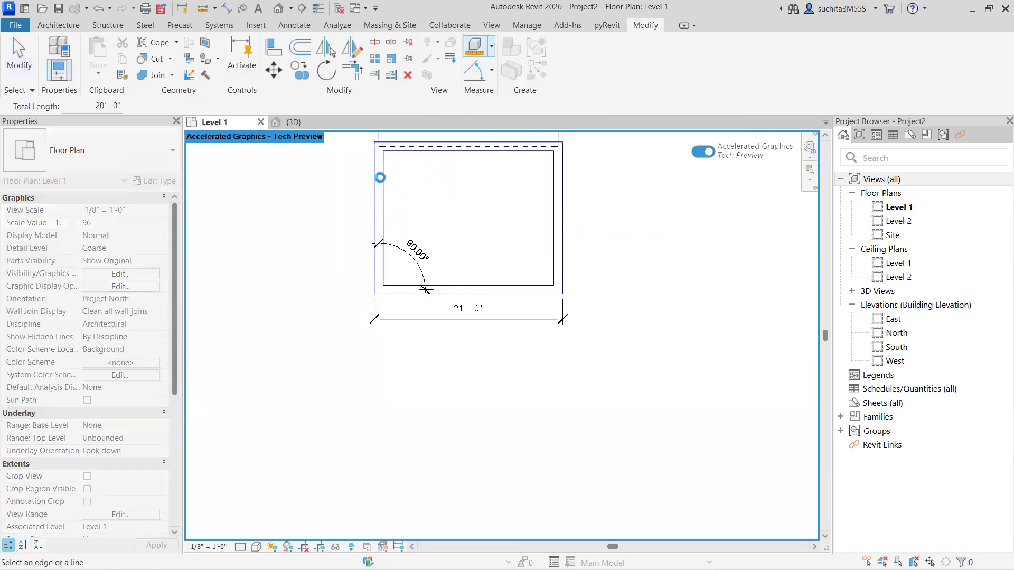
left_click(379, 172)
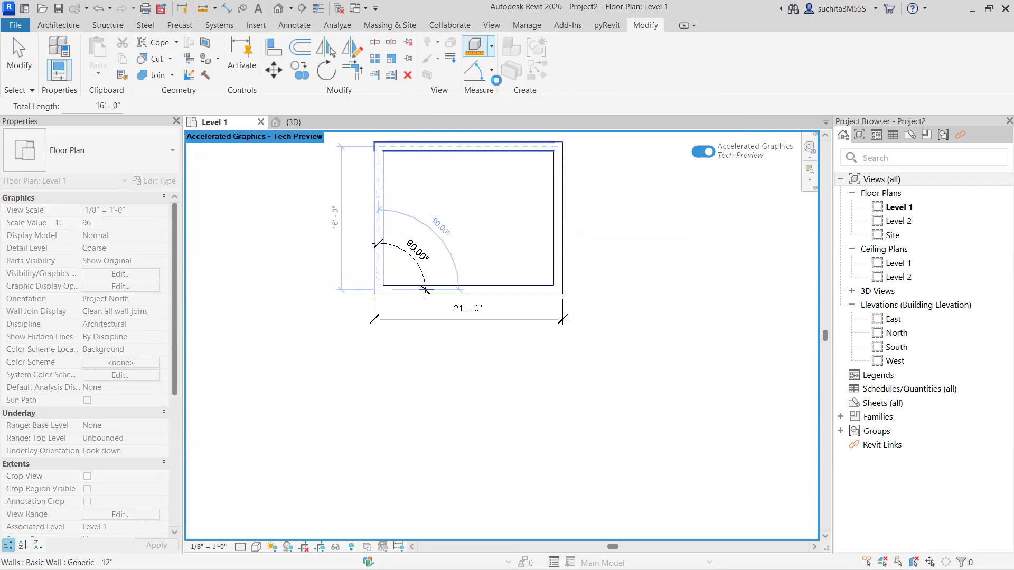
left_click(492, 46)
left_click(481, 103)
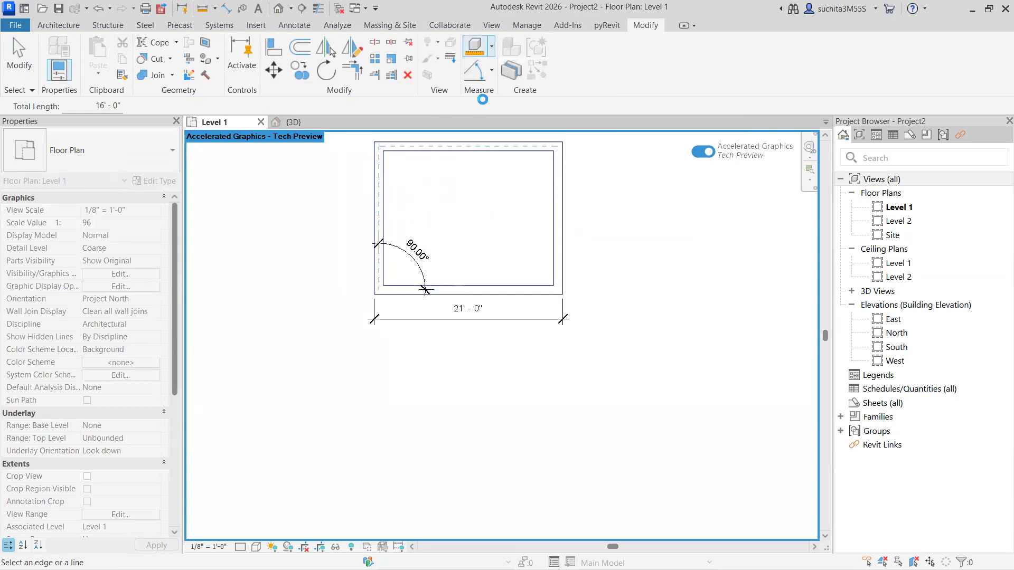
key("Escape")
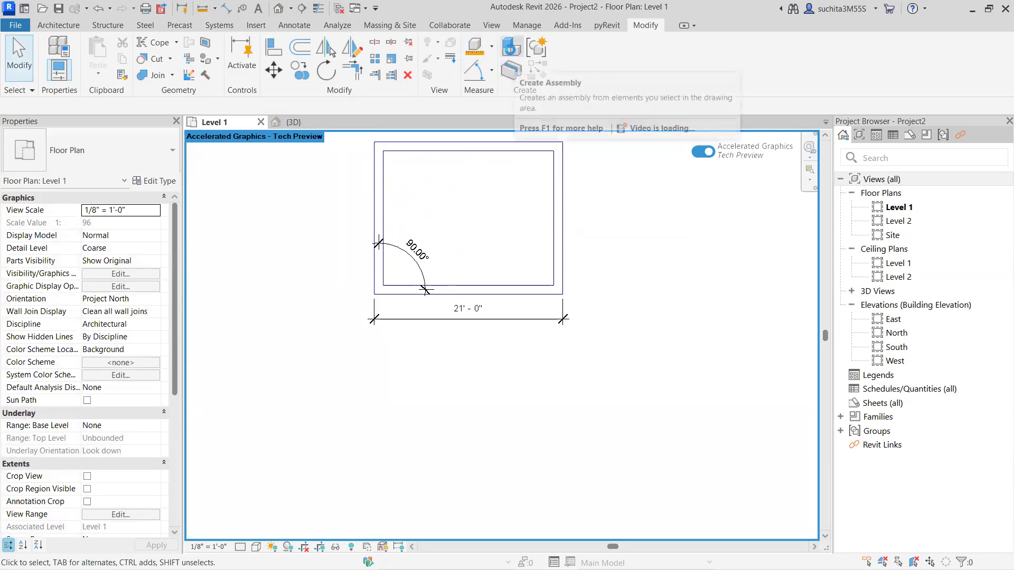
- Start a new assembly and finish its editing without adding any elements
left_click(510, 50)
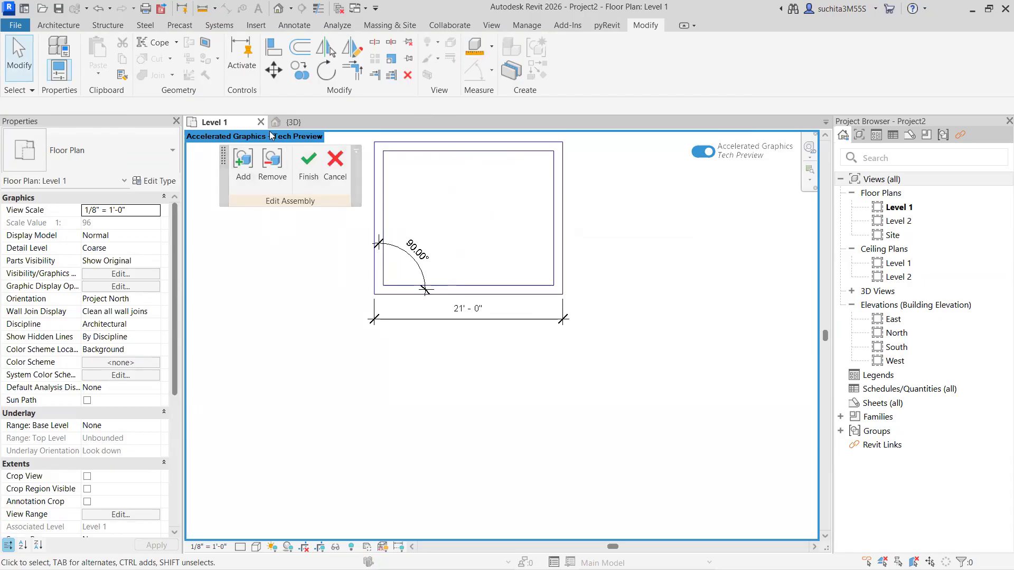
left_click(54, 26)
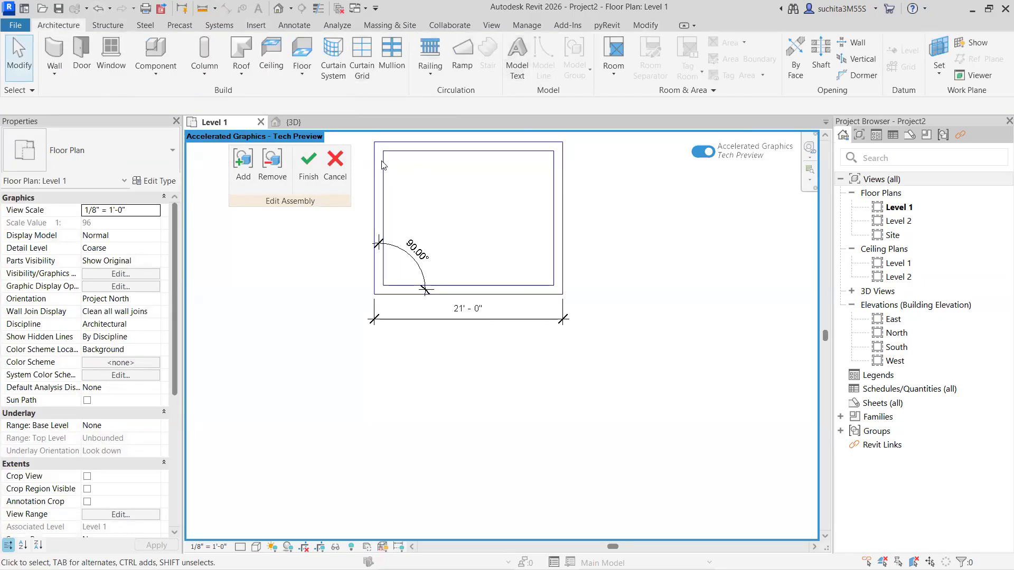
left_click(308, 177)
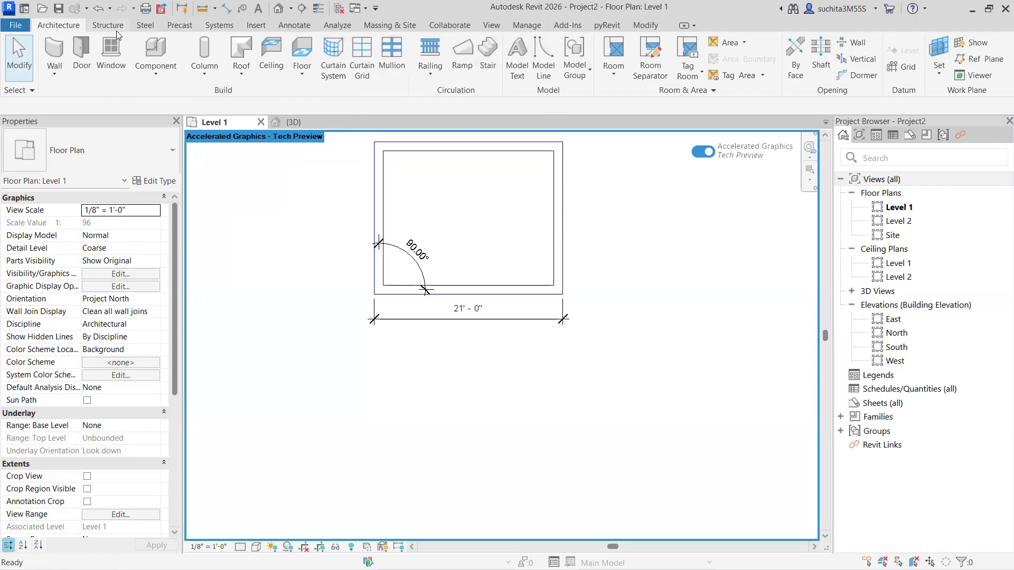
- Try to create parts from the rectangle's walls with Create Parts, and dismiss the save reminder without saving
left_click(646, 24)
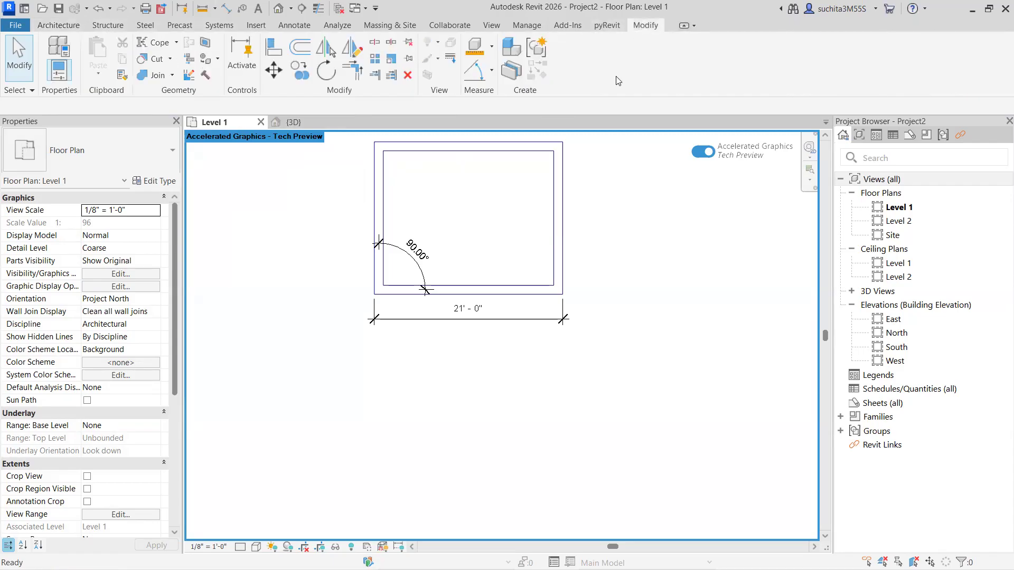
left_click(512, 72)
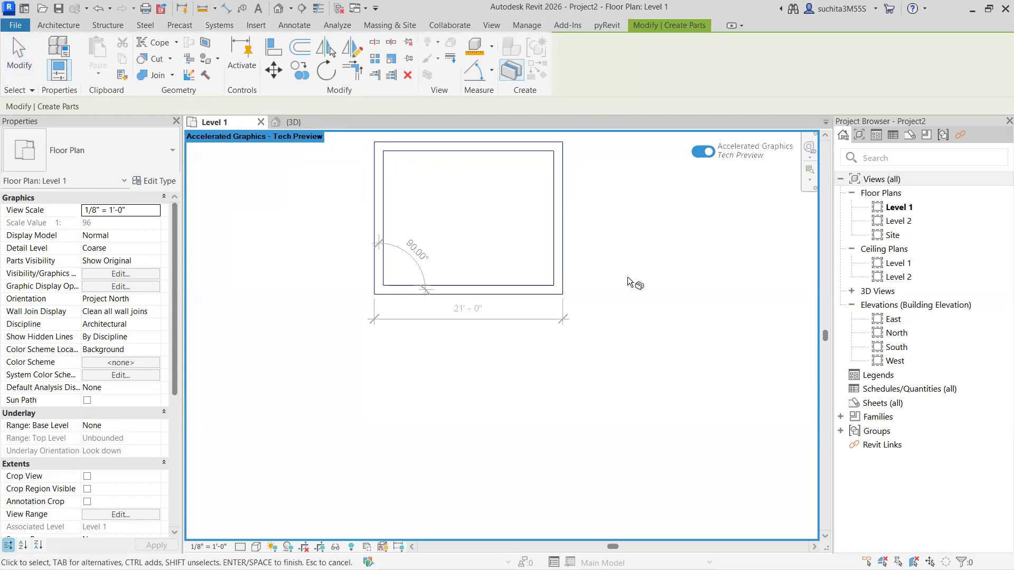
left_click(558, 261)
left_click(525, 289)
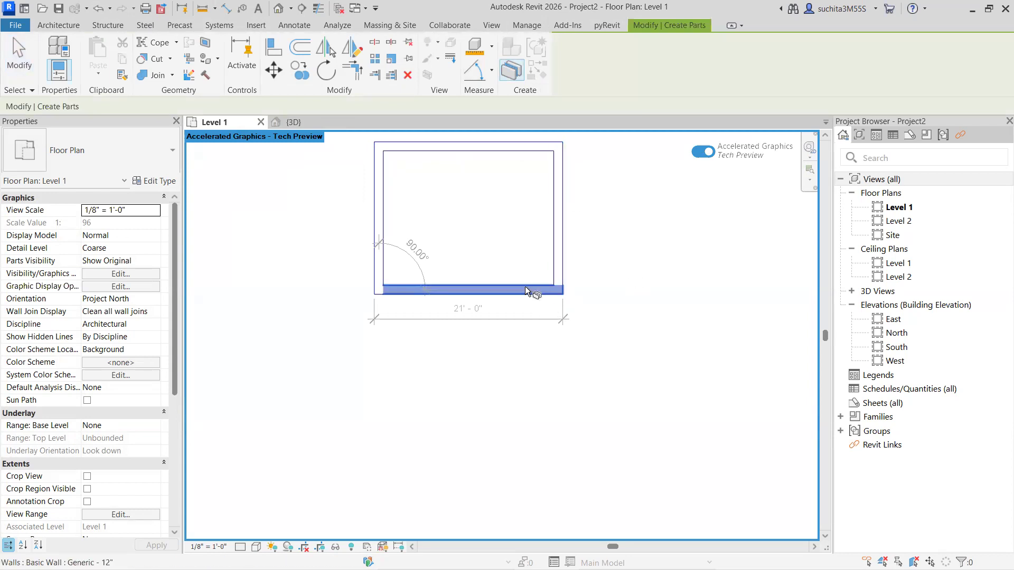
left_click(379, 259)
left_click(491, 286)
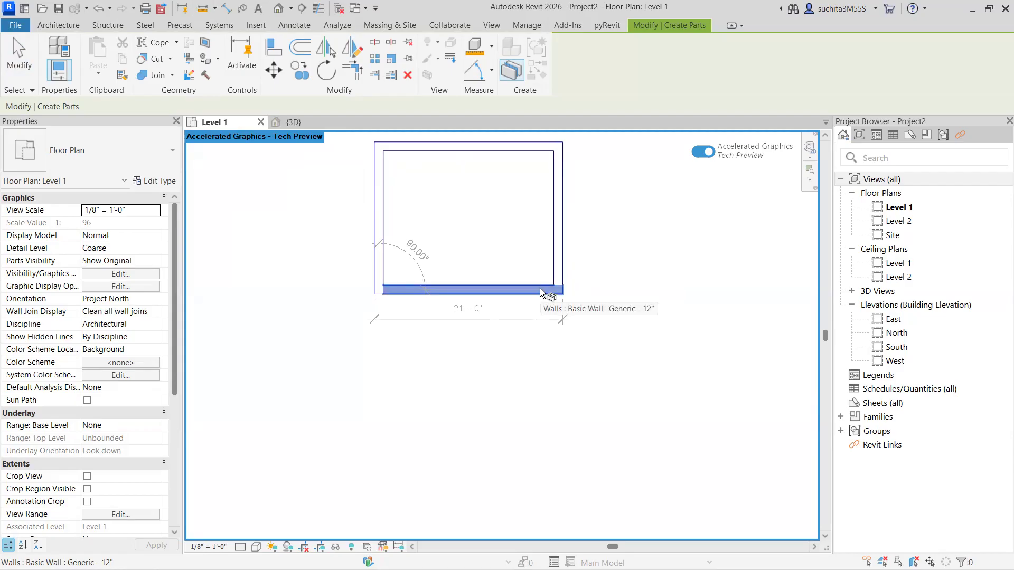
key("Return")
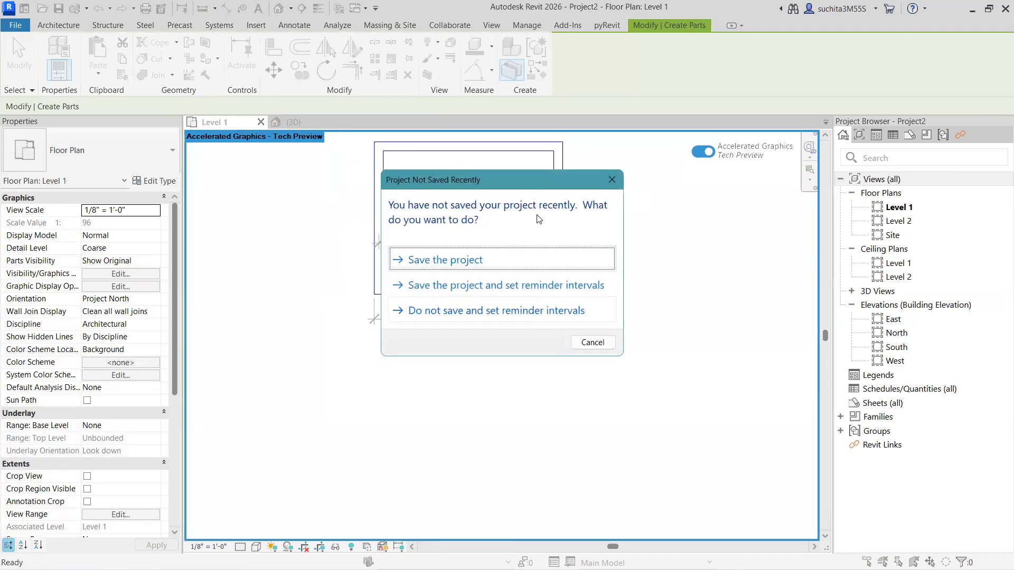
left_click(612, 179)
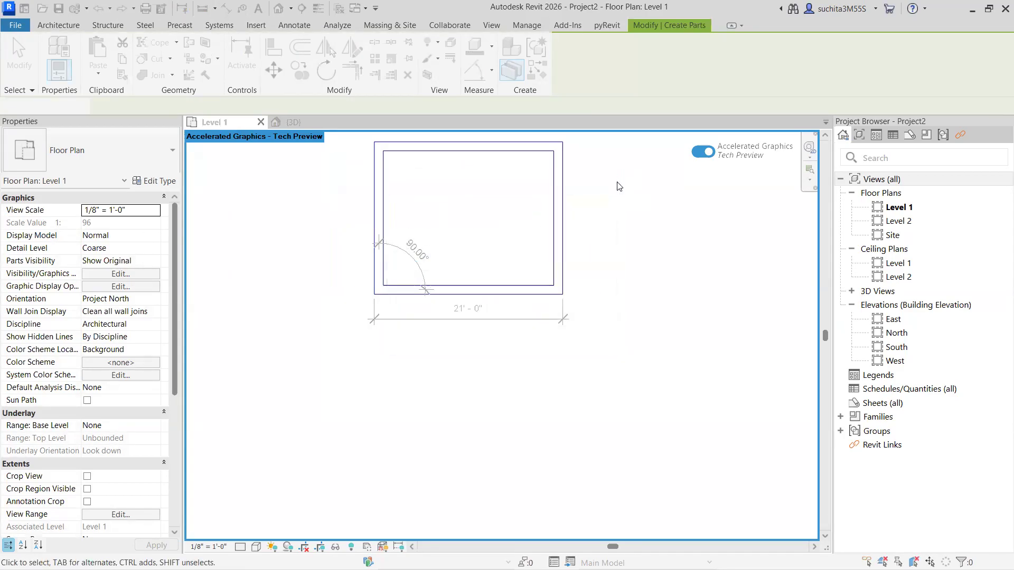
- Create a part from the rectangle's lower wall and exclude that part
left_click(528, 290)
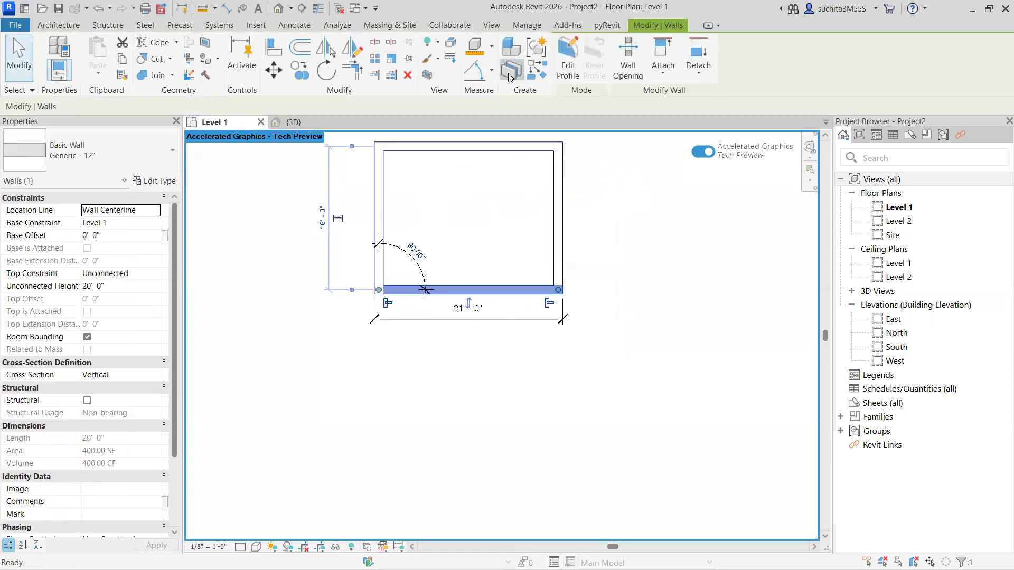
left_click(510, 74)
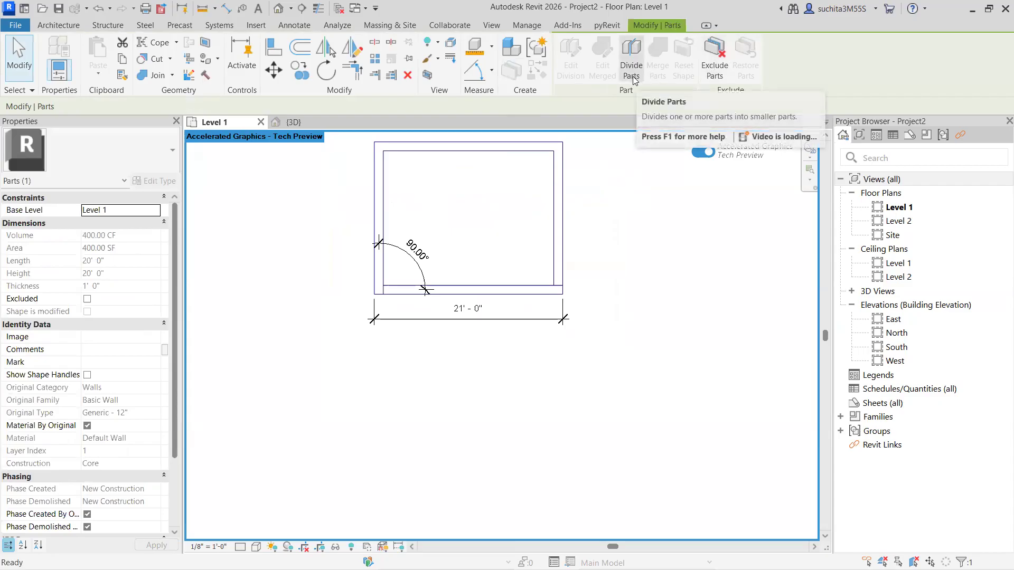
left_click(714, 66)
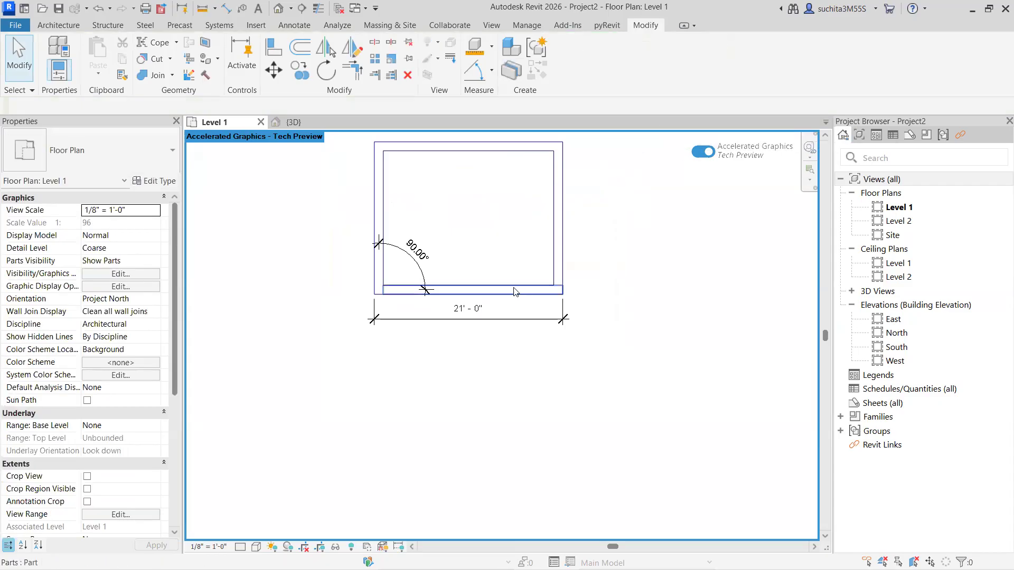
- Restore the excluded part of the rectangle's lower wall, and check the 3D view before returning to the Level 1 plan
scroll(493, 274, "up", 2)
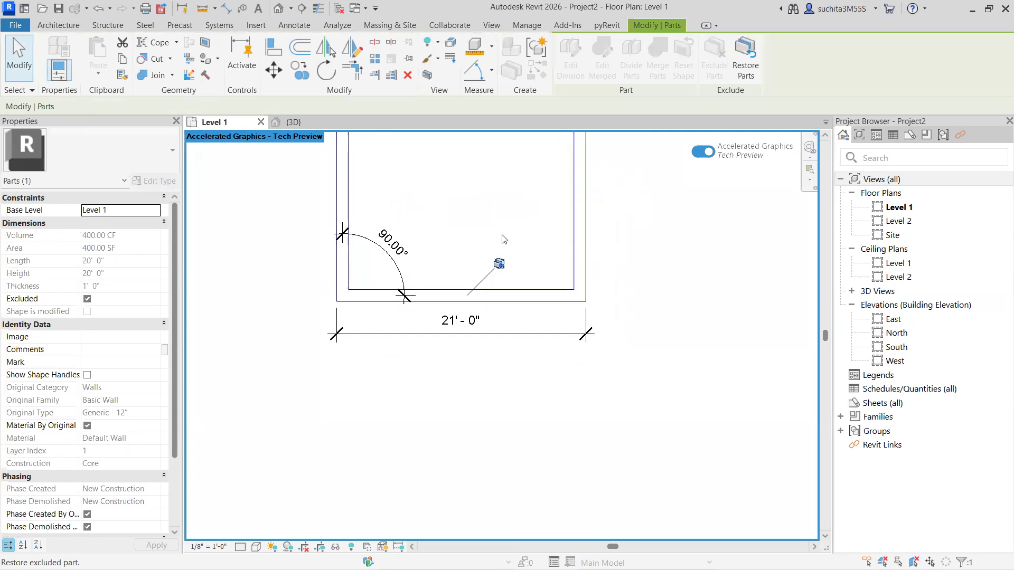
left_click(742, 66)
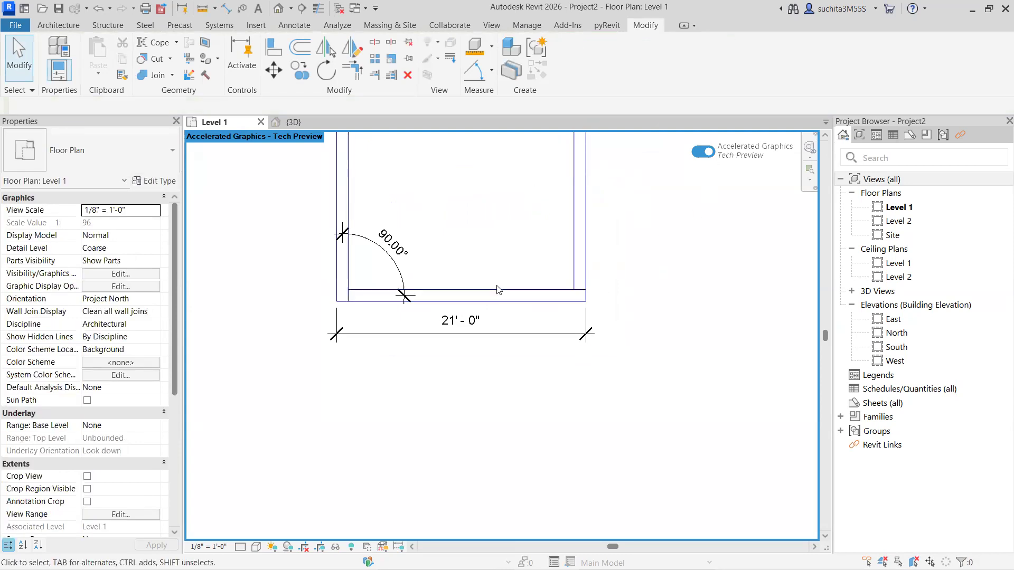
left_click(293, 122)
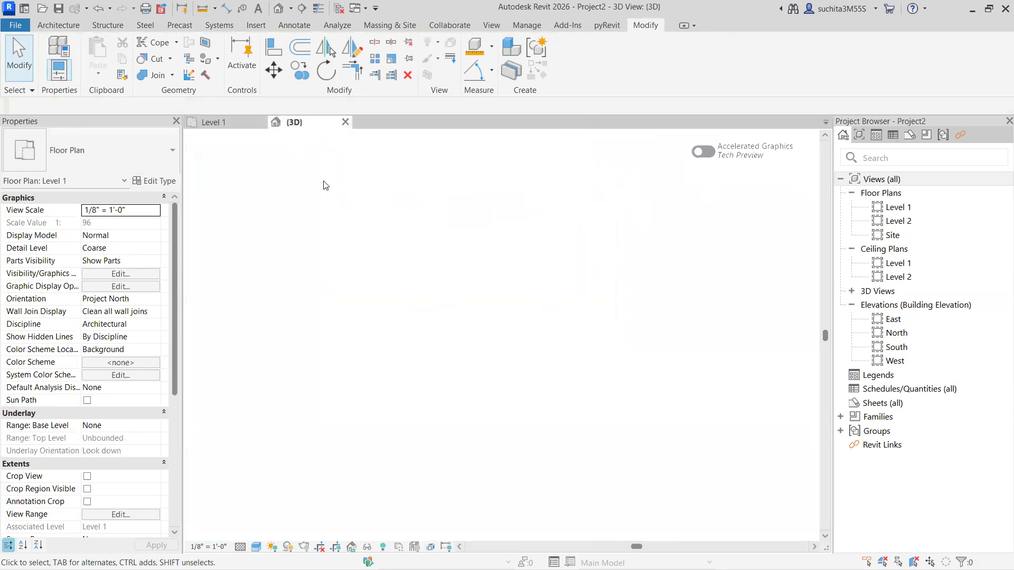
left_click(216, 122)
- Draw a second Generic - 12" wall rectangle, about 16' by 12', below the existing rectangle on Level 1
scroll(397, 327, "down", 7)
scroll(429, 332, "up", 1)
middle_click_drag(439, 331, 462, 323)
scroll(462, 322, "down", 3)
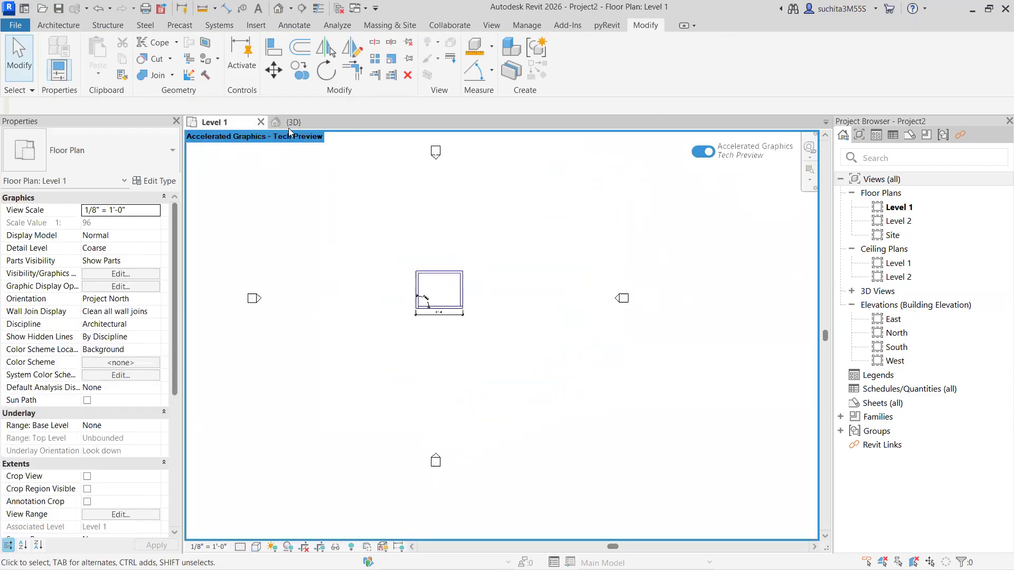
left_click(58, 25)
left_click(54, 70)
left_click(62, 102)
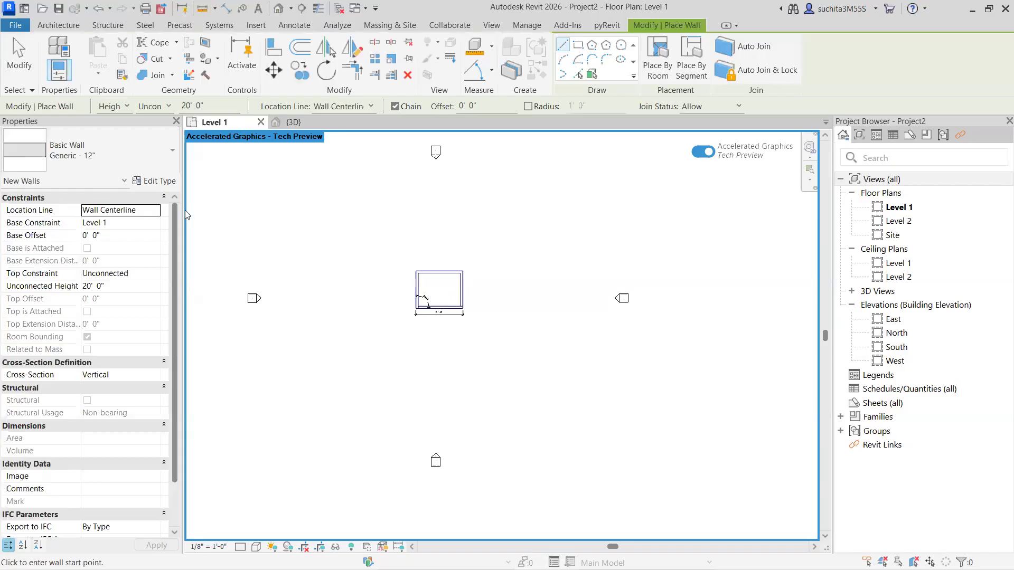
left_click(577, 45)
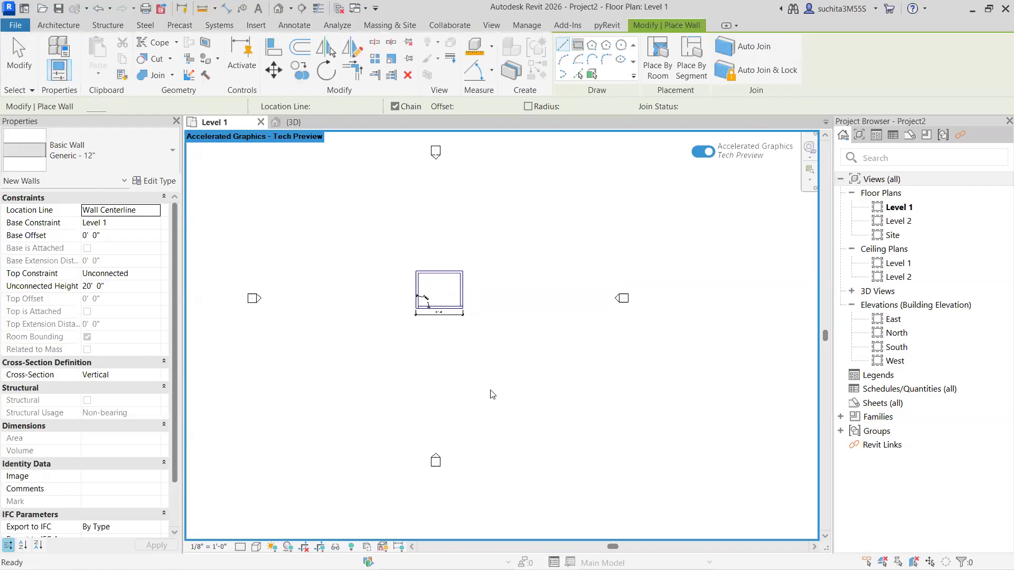
left_click(436, 360)
left_click(471, 386)
scroll(494, 350, "up", 1)
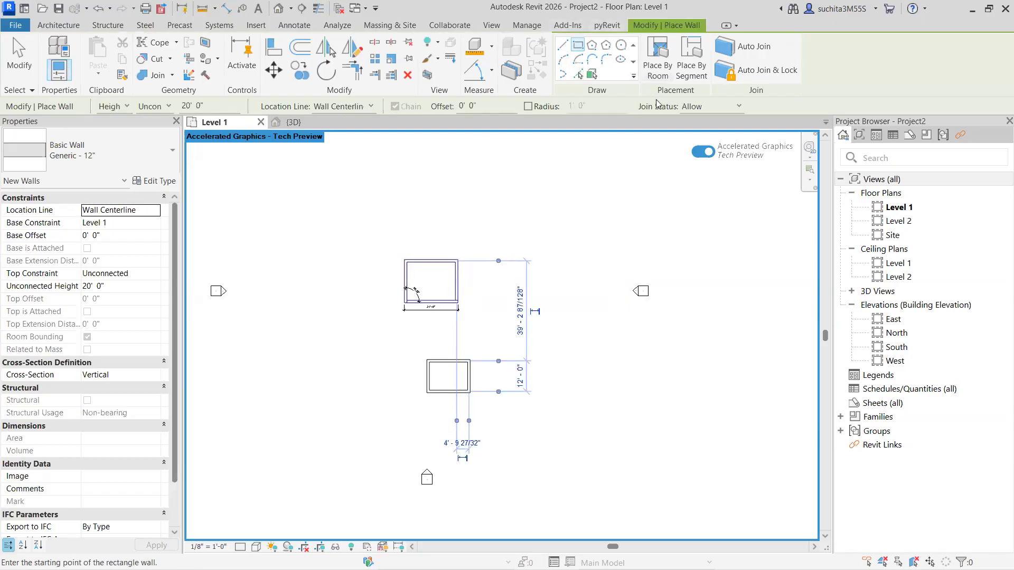
key("Escape")
key("Escape")
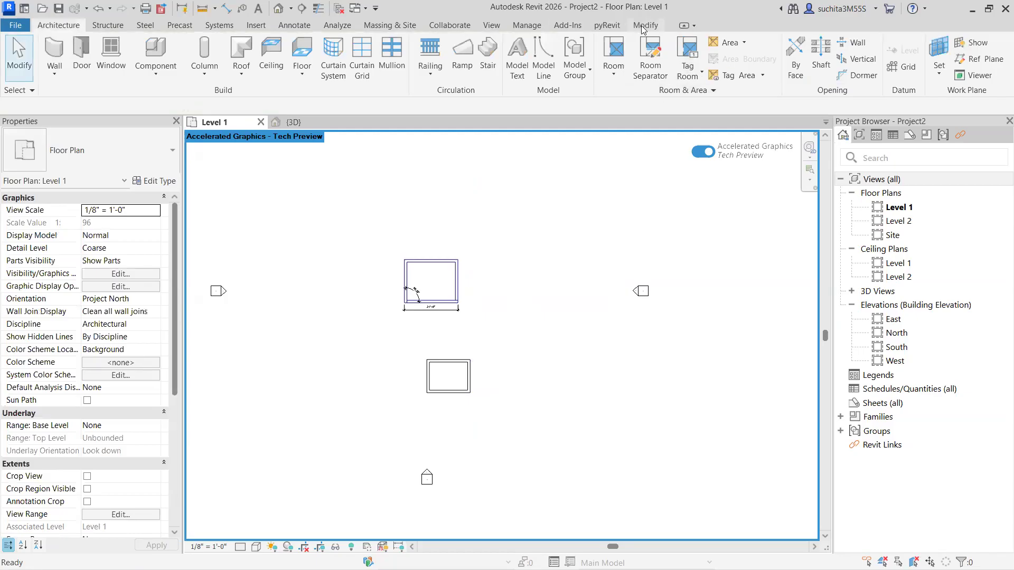
- Create a part from the smaller rectangle's lower wall, and start dividing that part but cancel the division
left_click(643, 25)
left_click(511, 69)
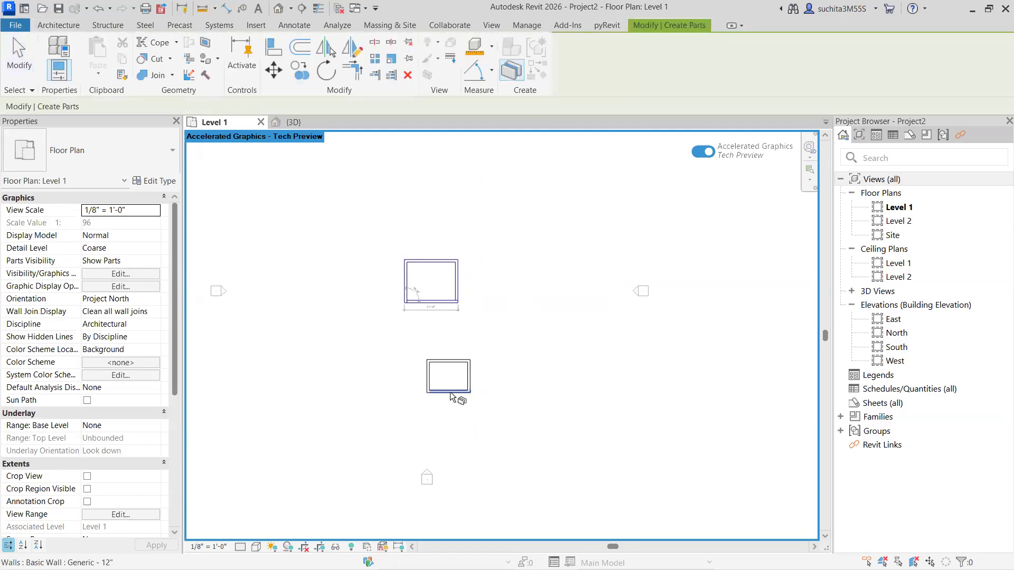
scroll(477, 397, "up", 4)
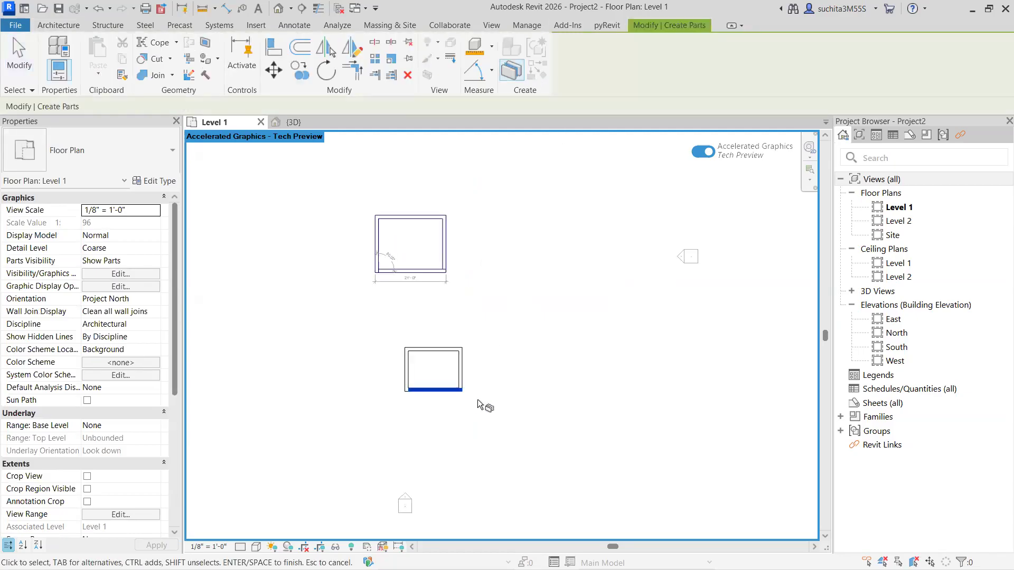
left_click(435, 385)
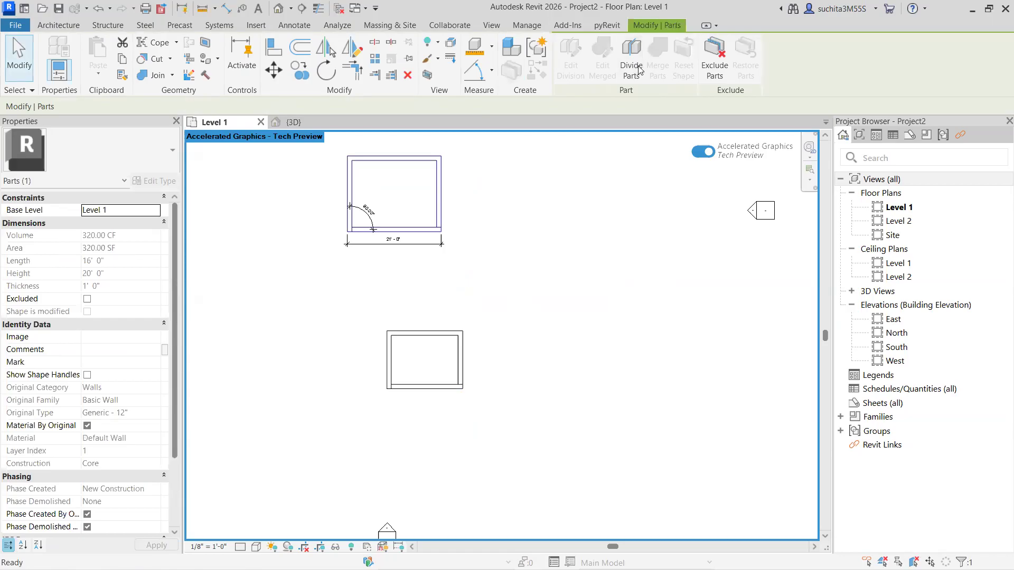
left_click(632, 67)
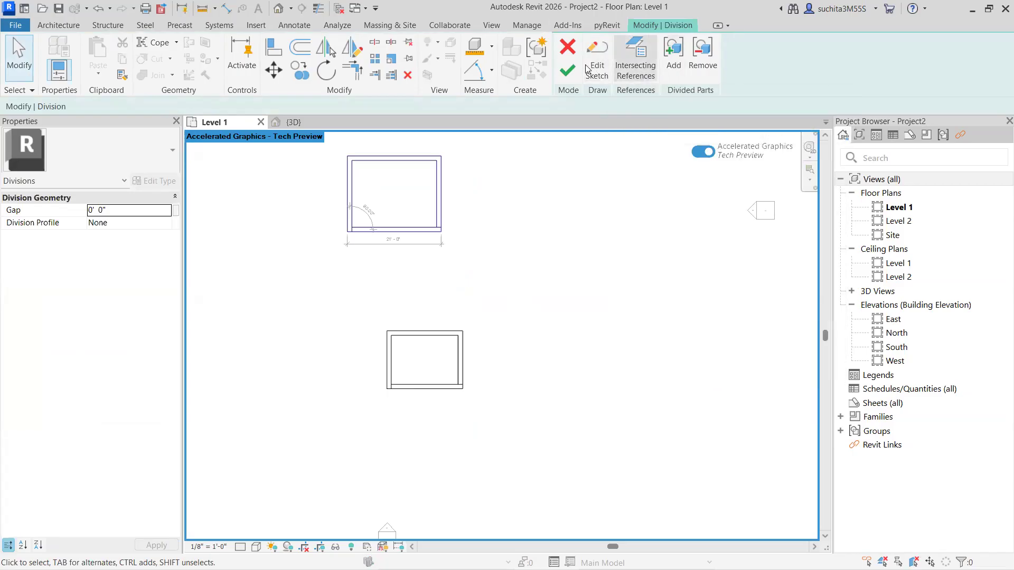
left_click(567, 47)
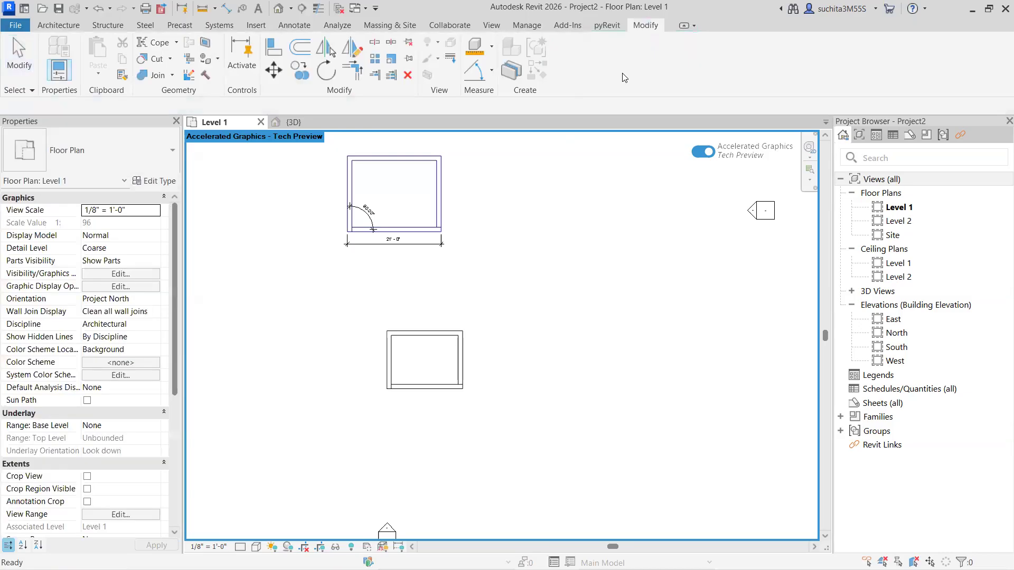
- Create a part from the smaller rectangle's right wall and exclude that part
left_click(520, 71)
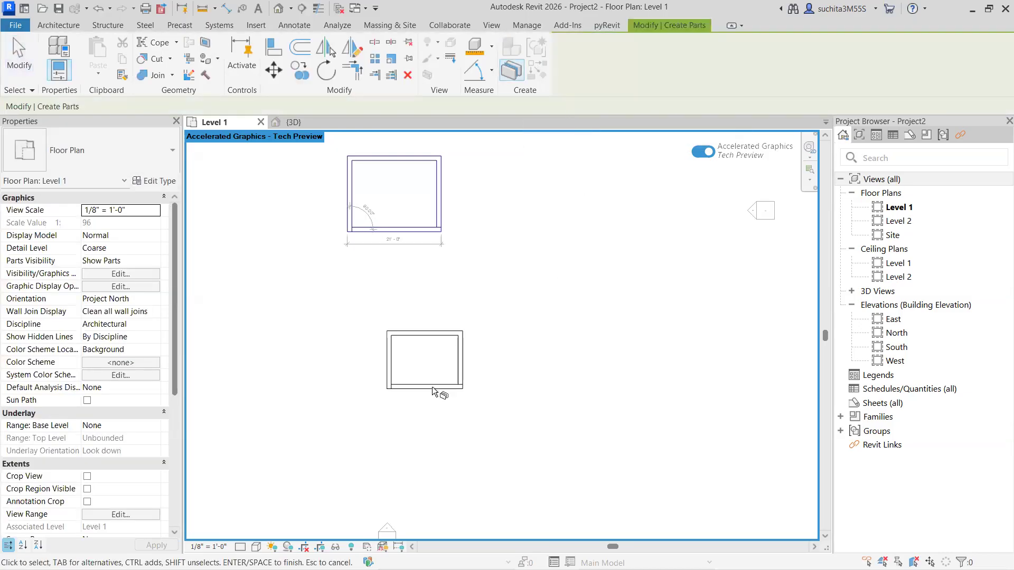
left_click(463, 364)
key("Return")
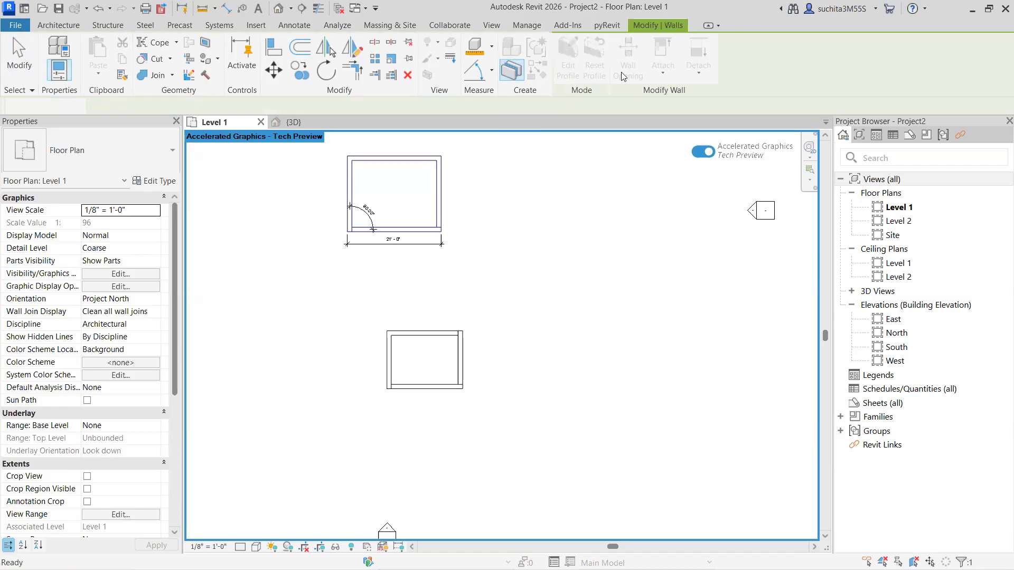
left_click(714, 74)
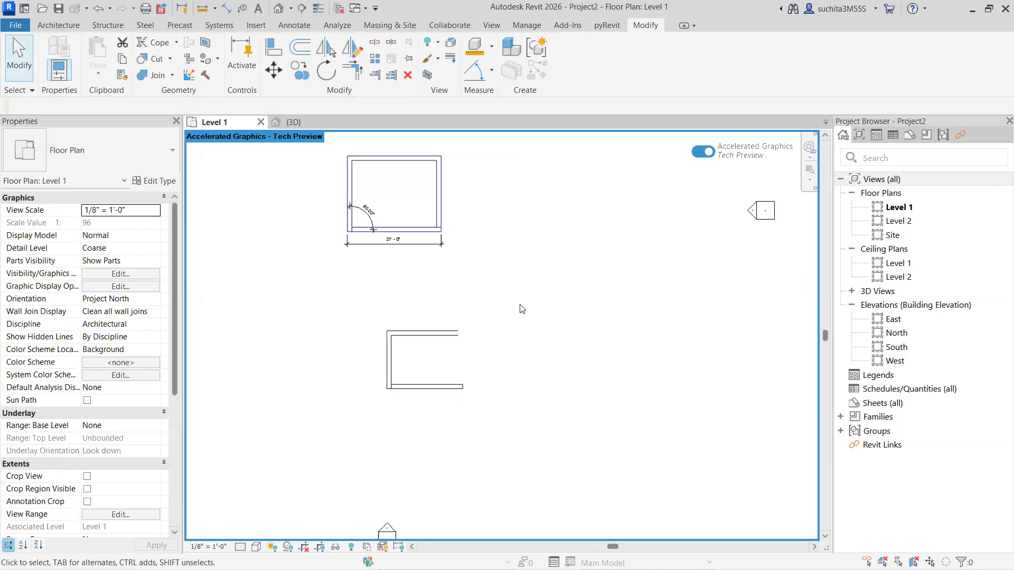
left_click(463, 375)
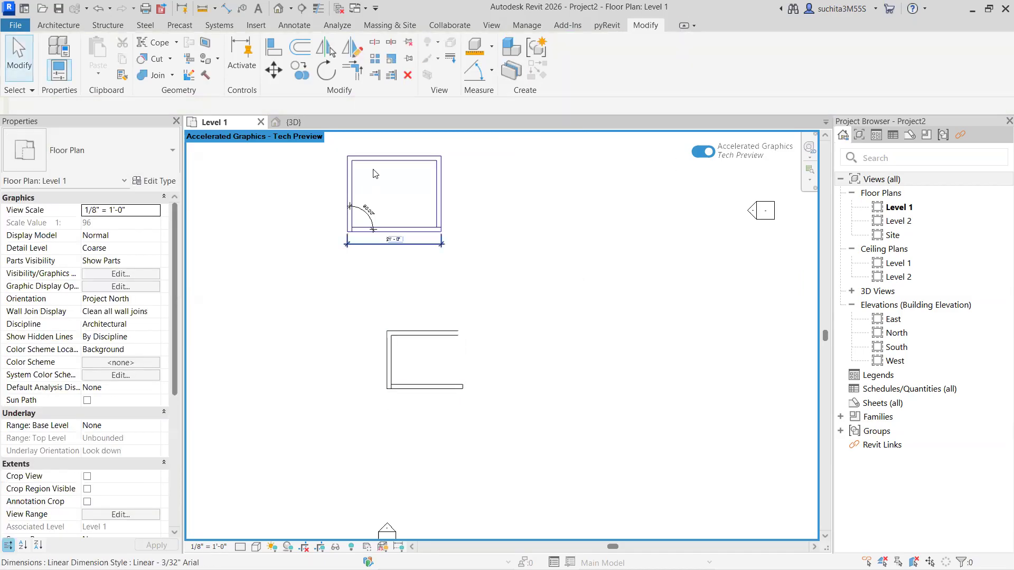
- Examine both wall rectangles in the 3D view and return to the Level 1 plan
left_click(294, 122)
scroll(481, 288, "down", 4)
middle_click_drag(576, 283, 706, 230)
scroll(503, 308, "up", 3)
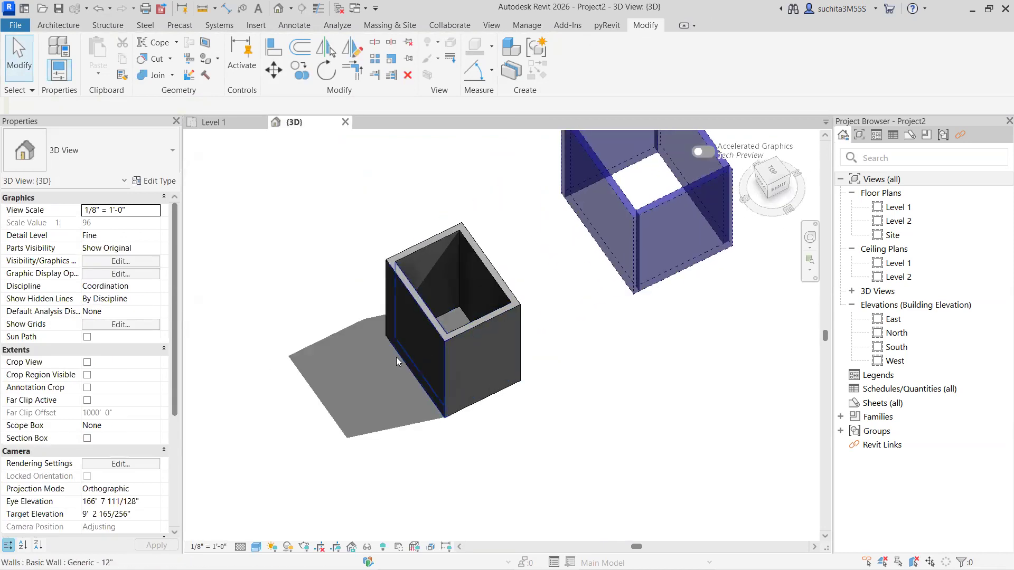
left_click(233, 117)
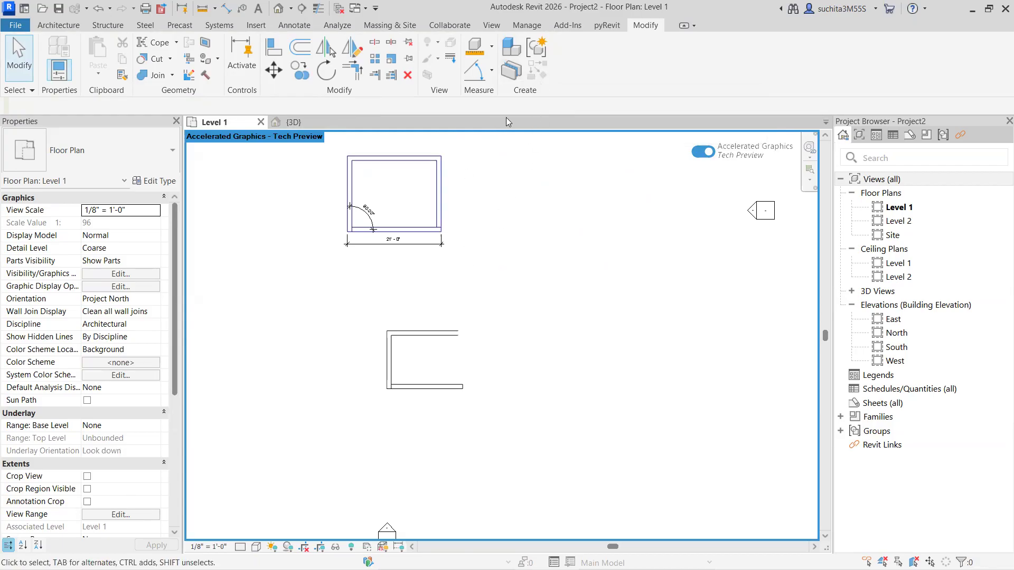
- Draw a Generic - 12" wall extending upward from the smaller rectangle's upper-left corner
left_click(422, 333)
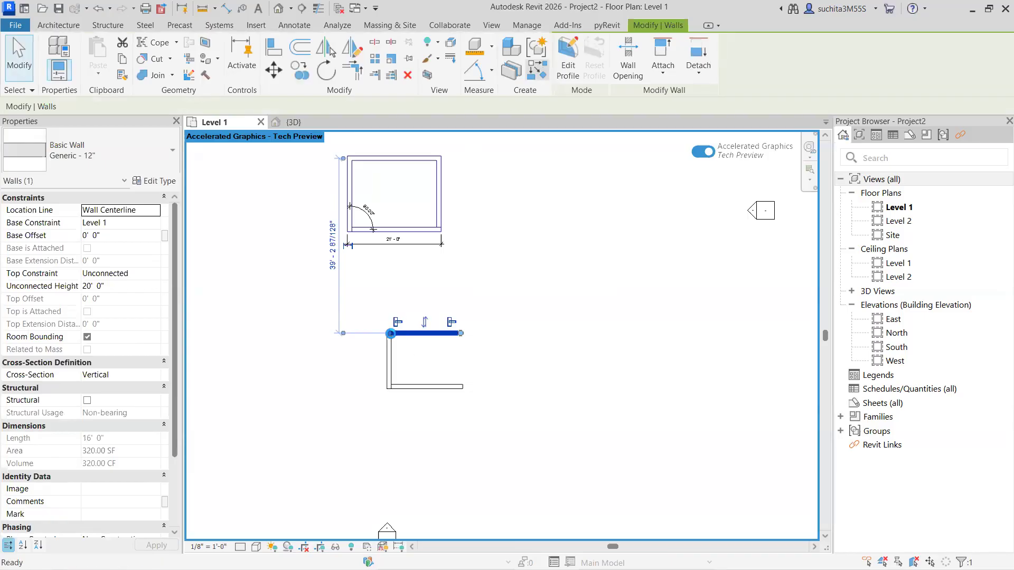
key("w")
key("a")
left_click(388, 333)
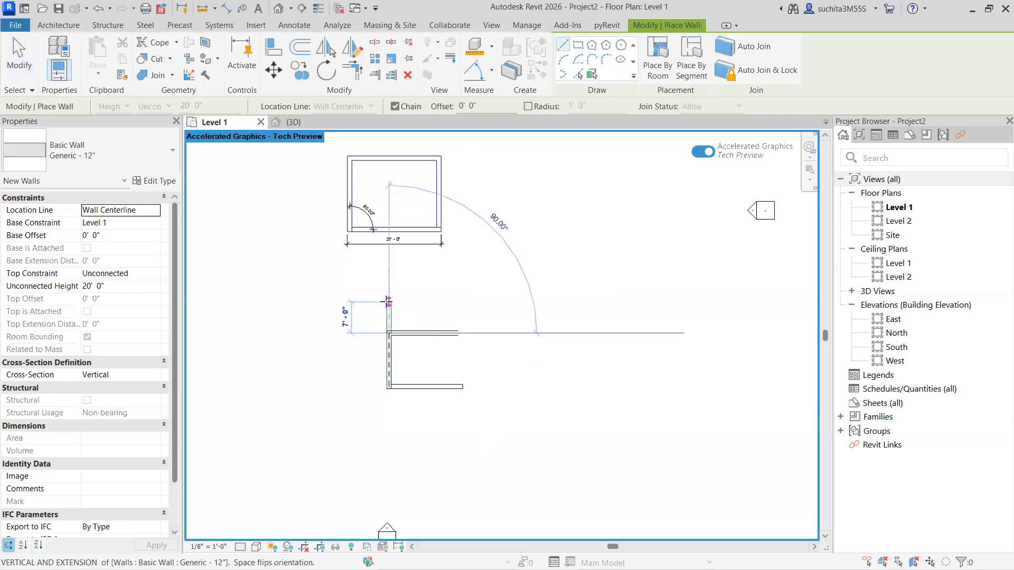
left_click(437, 287)
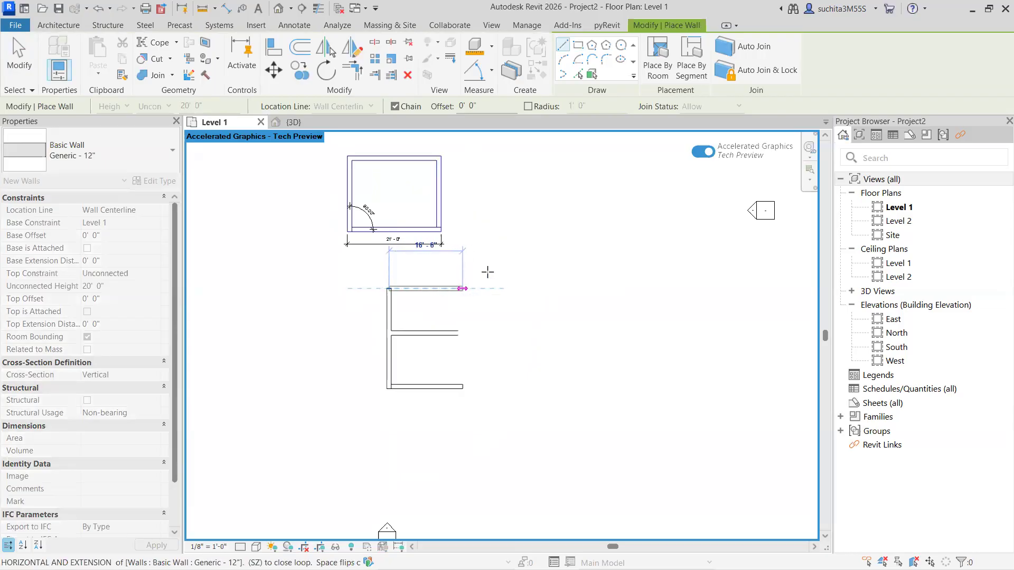
key("Escape")
key("Escape")
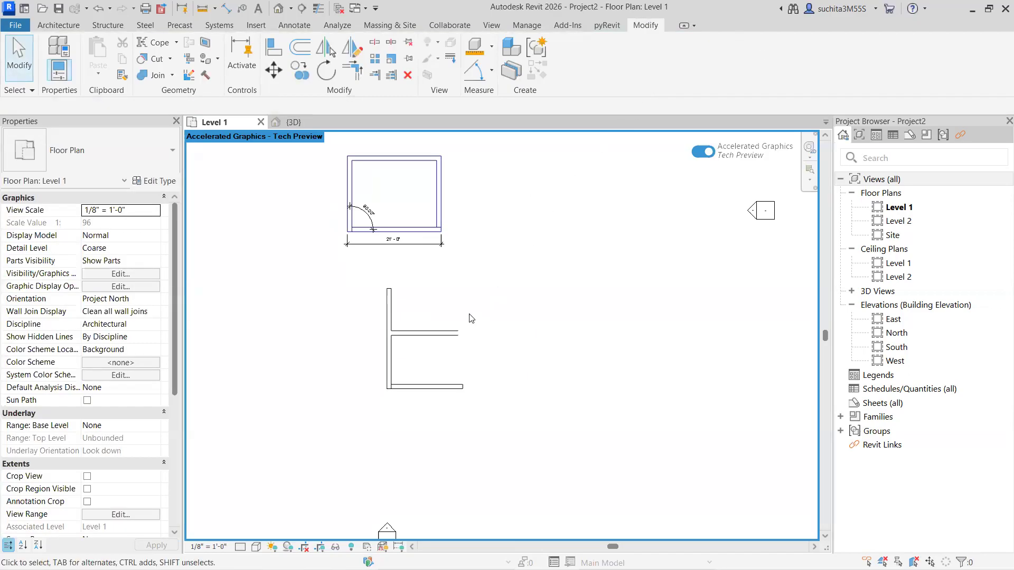
- Check the new wall in 3D, and close Project2 without saving its changes
scroll(450, 327, "down", 2)
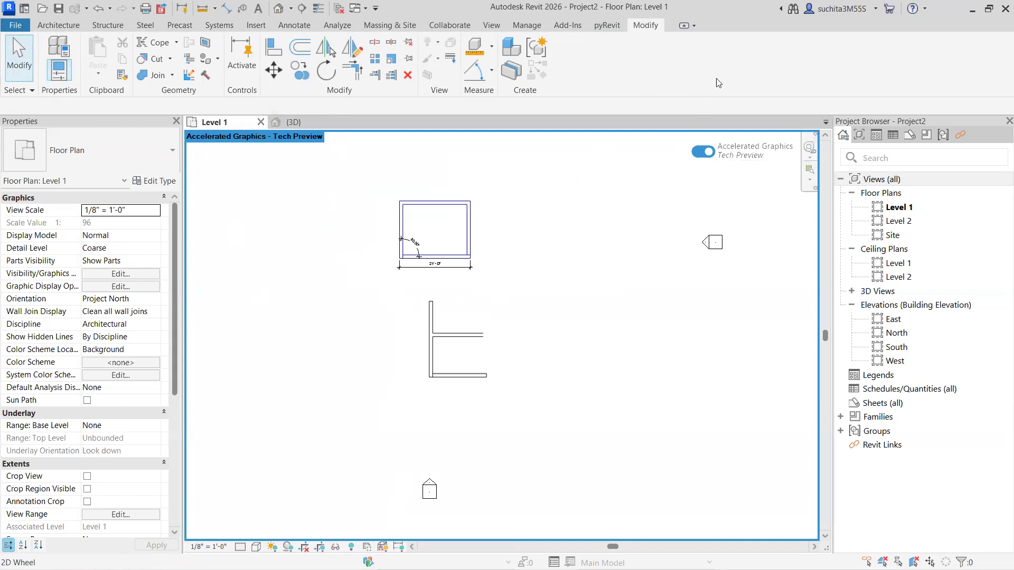
left_click(280, 122)
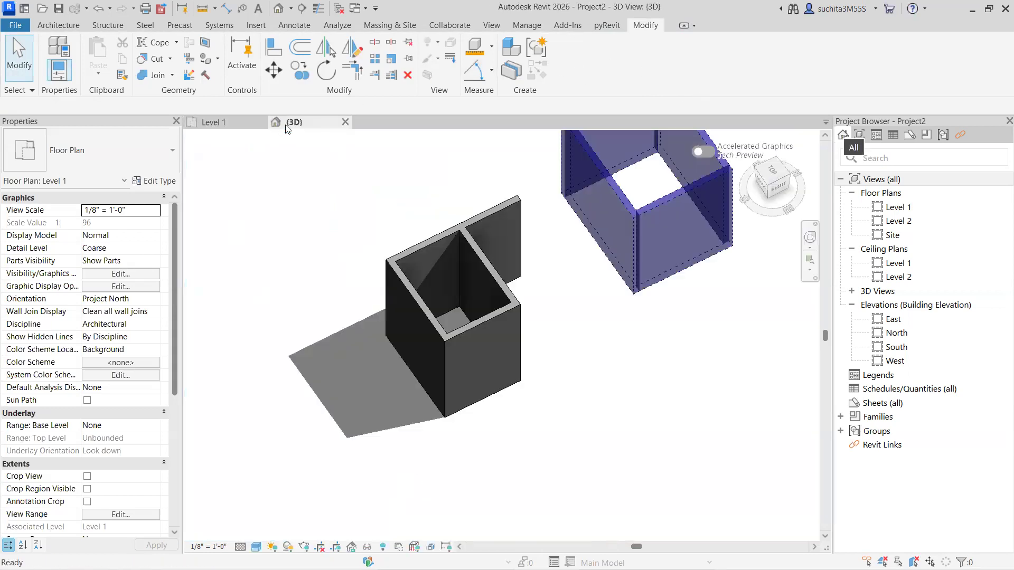
left_click(345, 122)
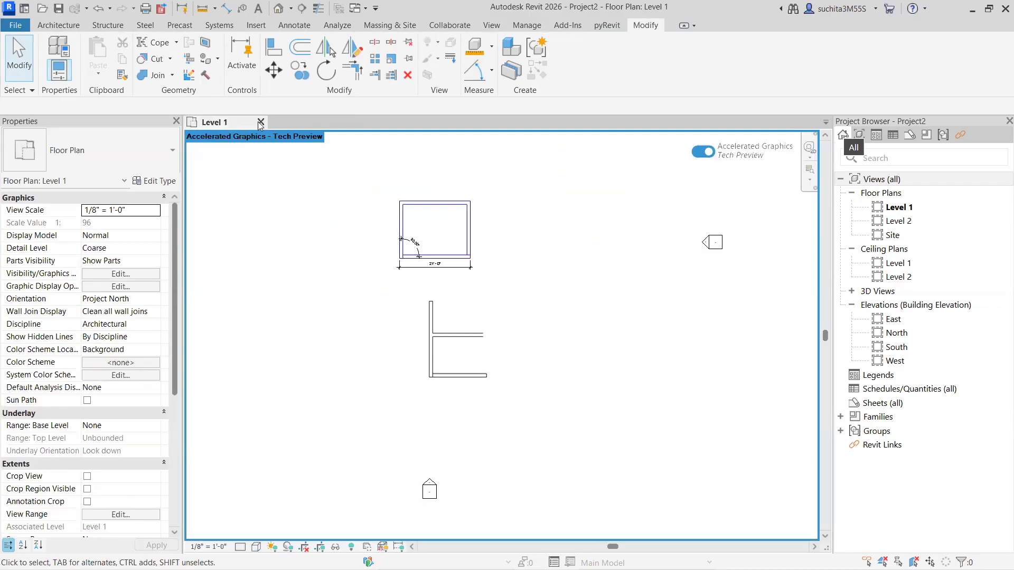
left_click(260, 122)
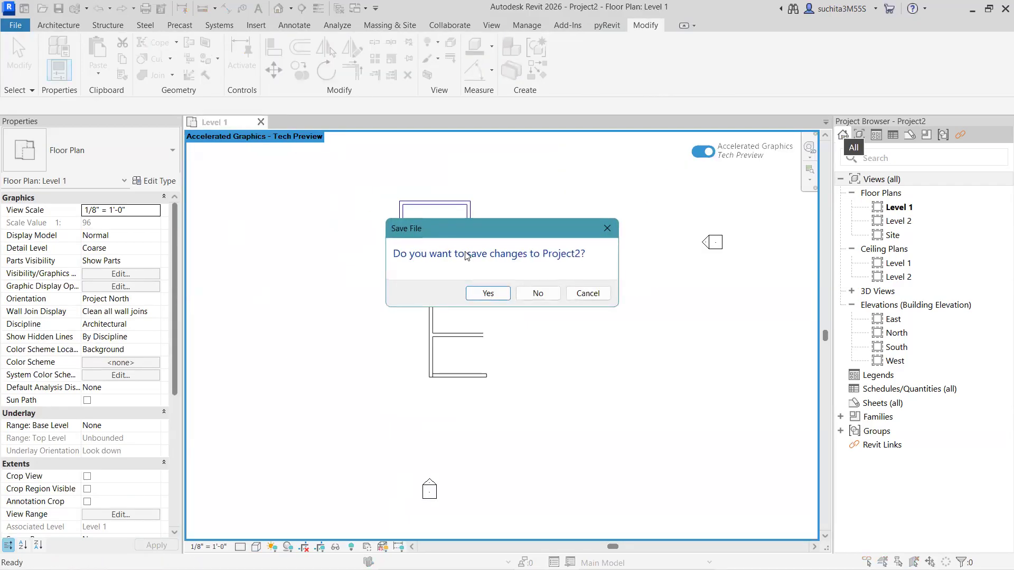
left_click(538, 293)
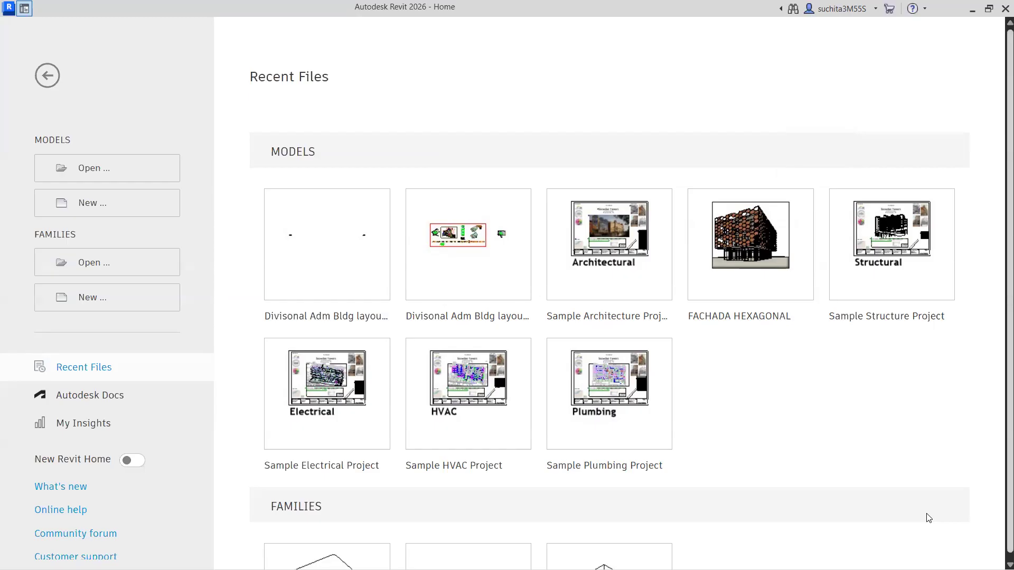
- Open the Sample Architecture Family from the recent family files
scroll(454, 296, "down", 1)
scroll(465, 306, "up", 1)
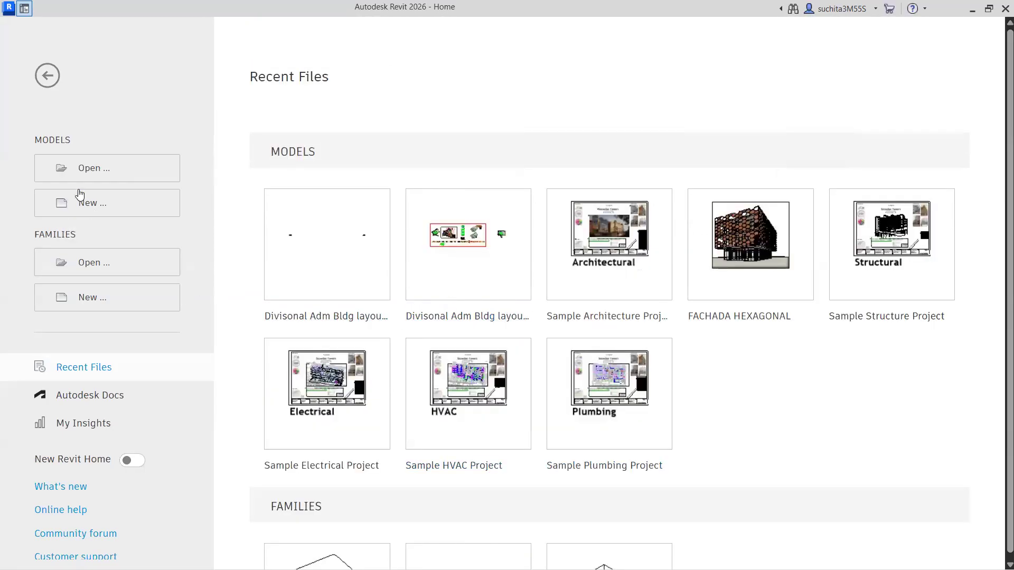
double_click(61, 141)
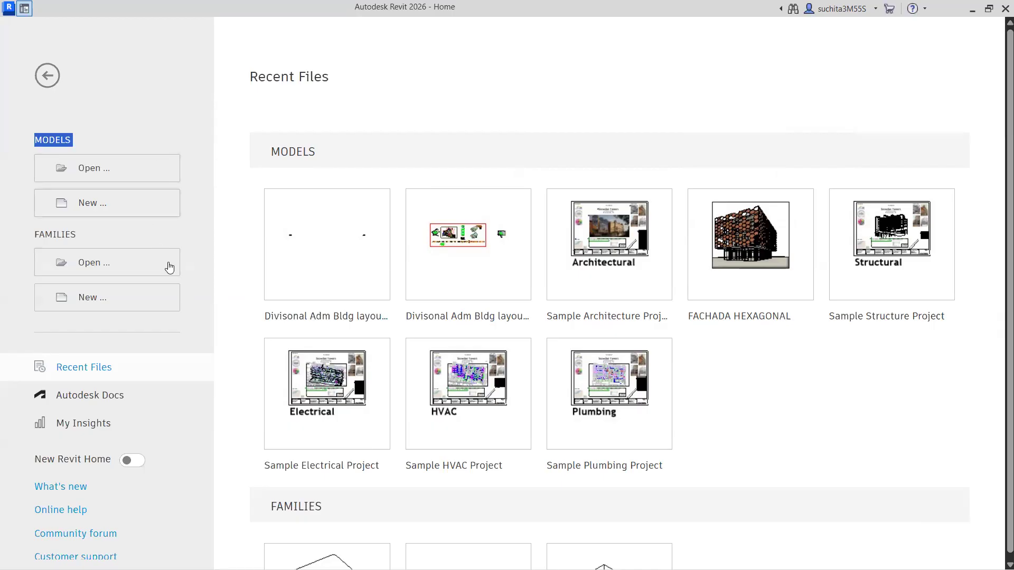
double_click(59, 237)
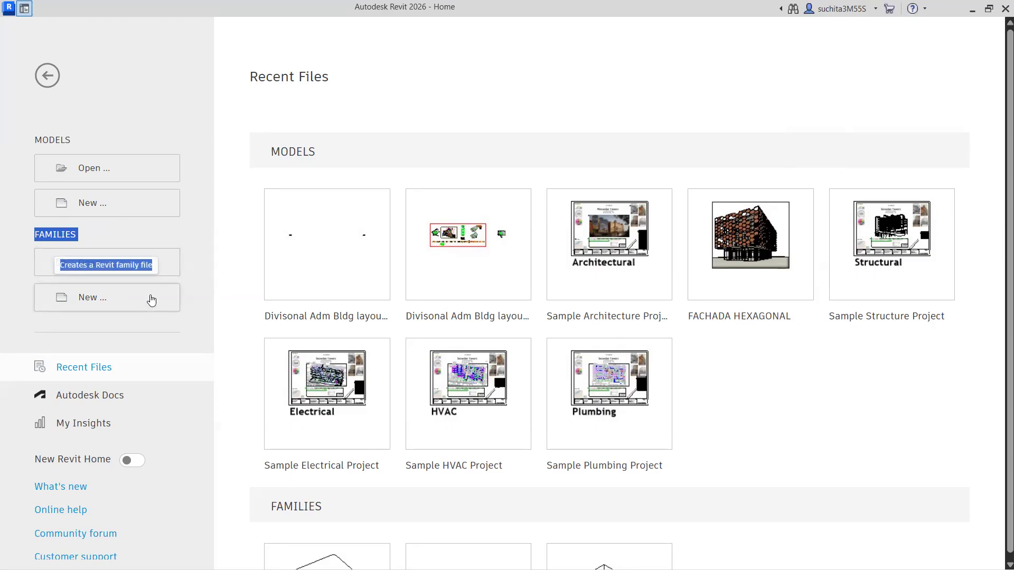
scroll(452, 370, "down", 3)
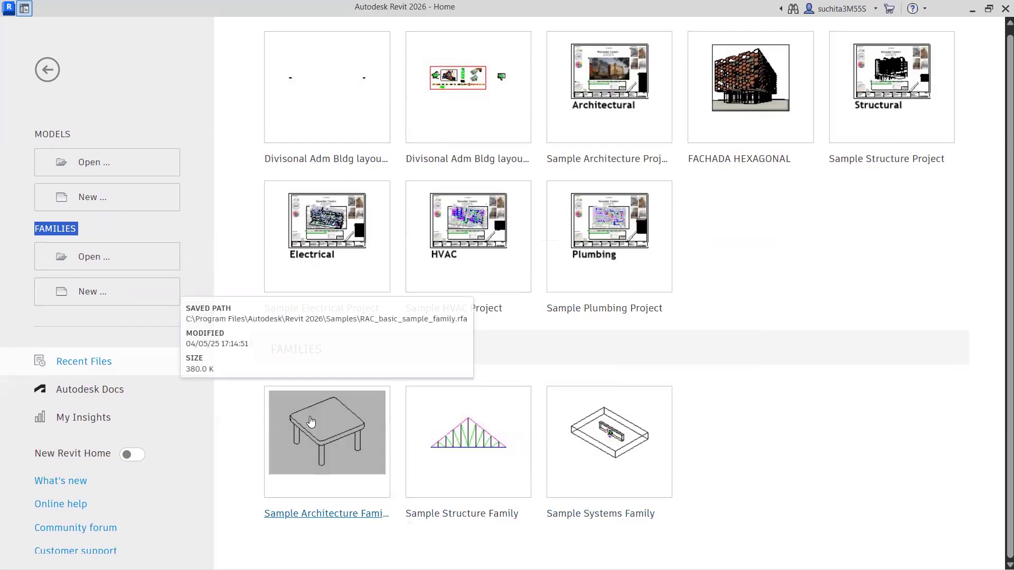
left_click(448, 388)
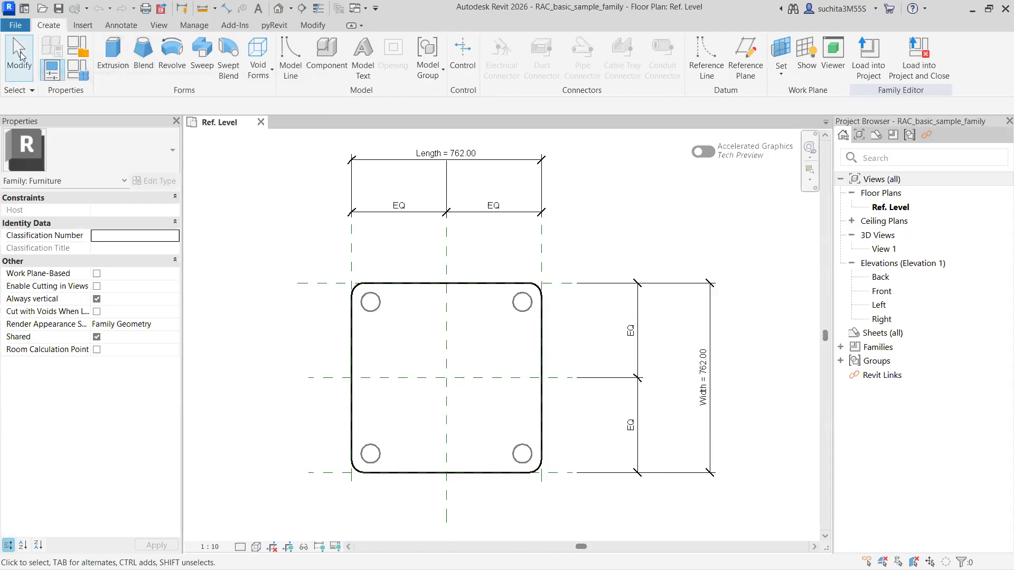
- Review the family editor's insert, annotate, view, manage and modify commands, plus the available void form types
left_click(82, 26)
left_click(122, 27)
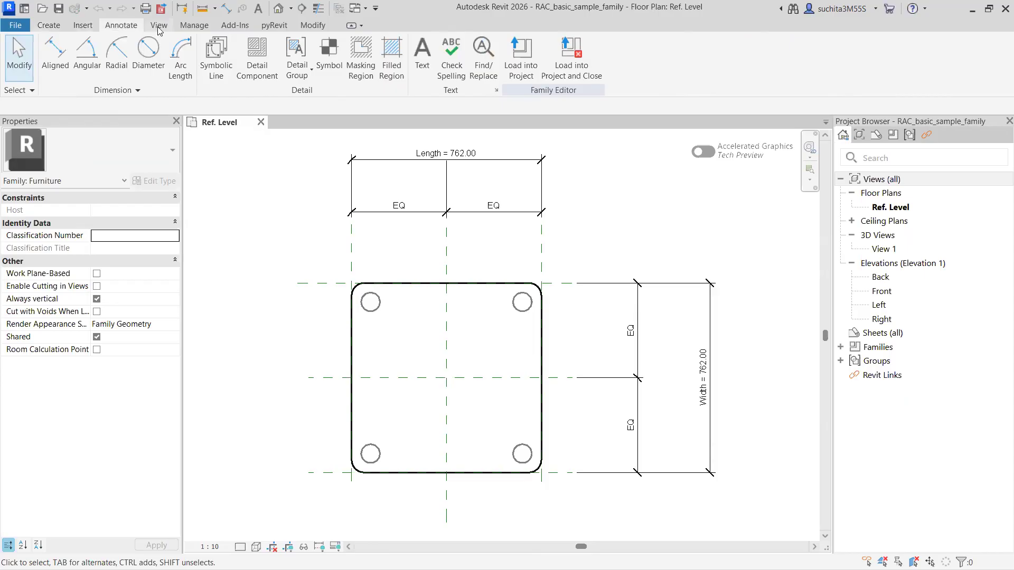
left_click(159, 26)
left_click(233, 27)
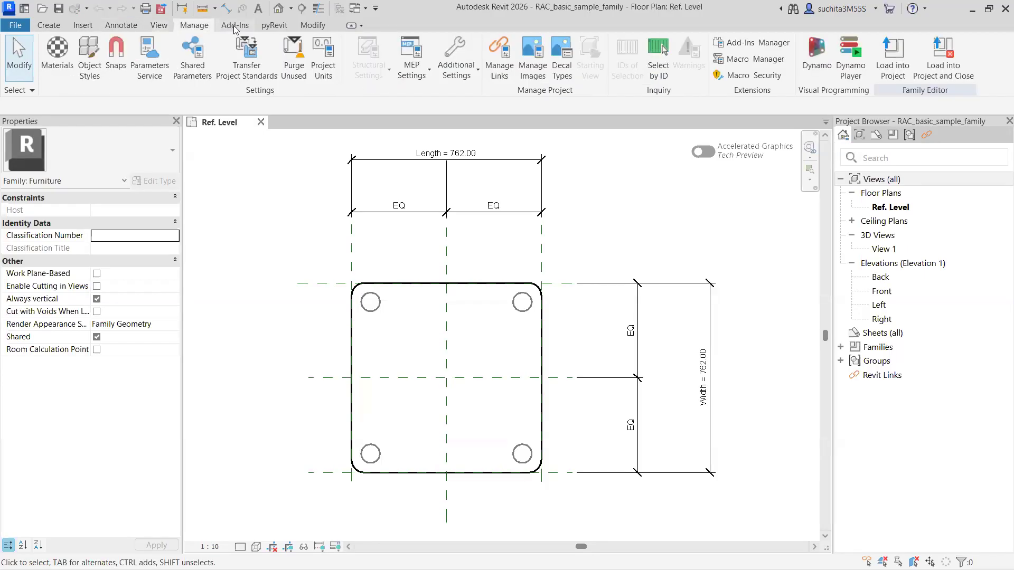
left_click(310, 27)
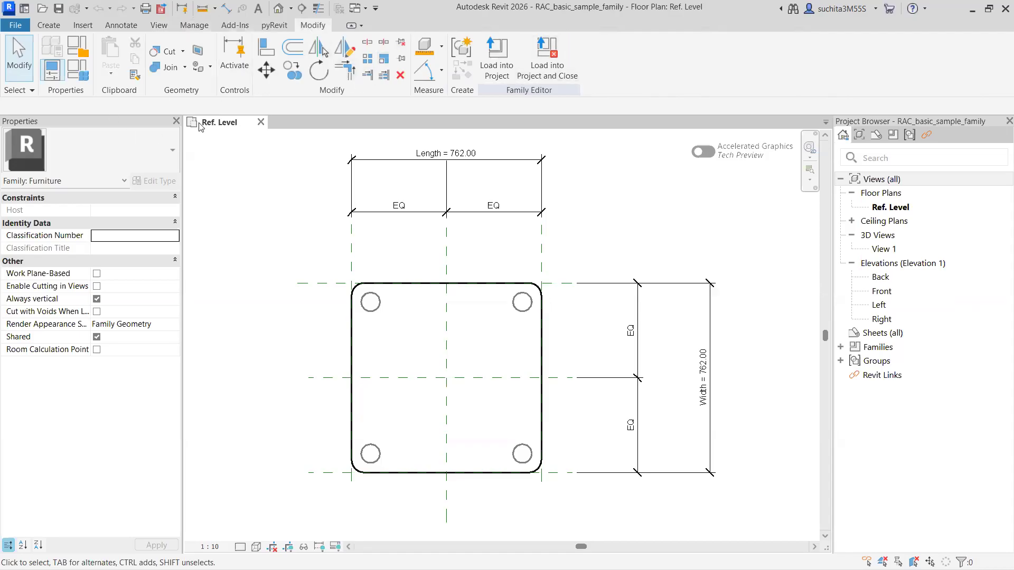
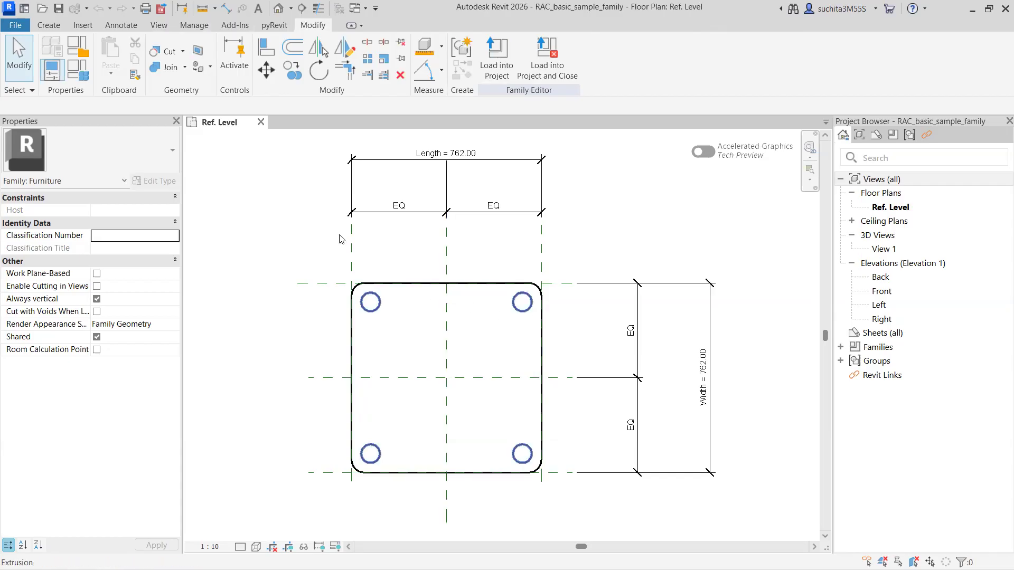
left_click(49, 25)
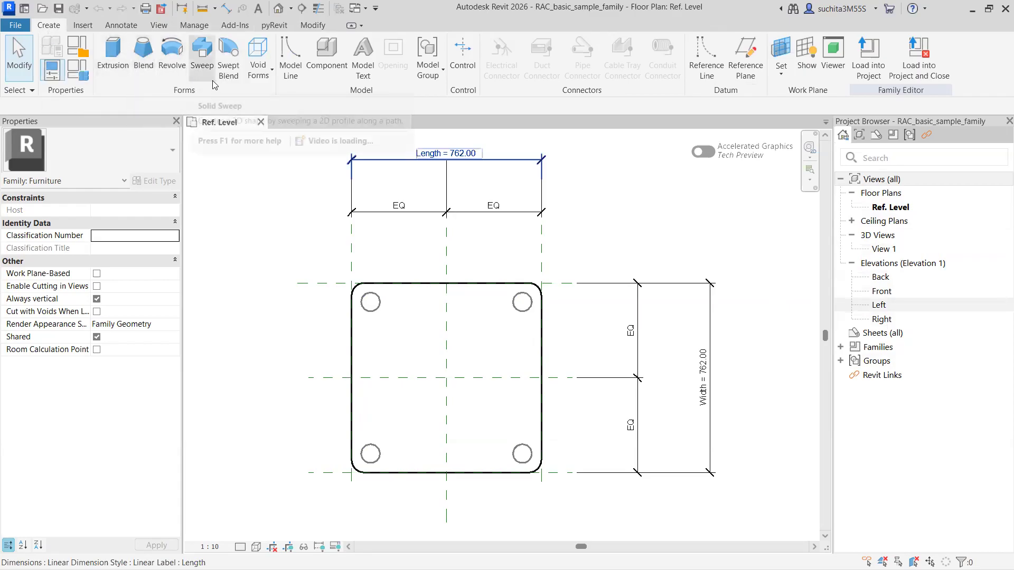
left_click(265, 76)
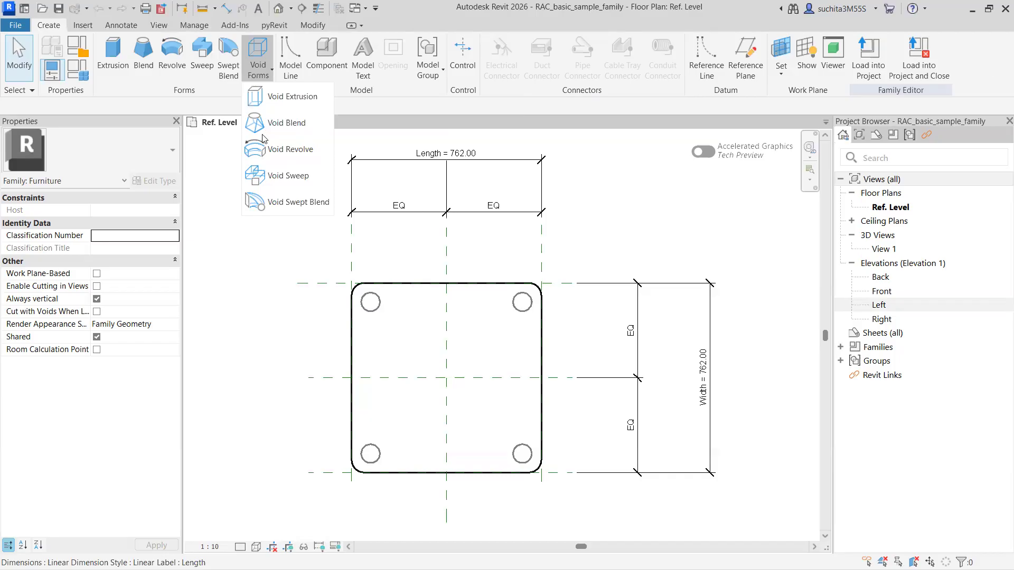
left_click(271, 69)
- Examine the table's plan geometry, reference planes, and its Length, Width and EQ dimensions in the Ref. Level view
scroll(452, 317, "down", 5)
scroll(467, 364, "up", 2)
scroll(482, 354, "up", 2)
scroll(461, 328, "down", 3)
middle_click_drag(471, 323, 469, 369)
scroll(462, 336, "up", 4)
scroll(407, 365, "down", 3)
scroll(378, 310, "up", 2)
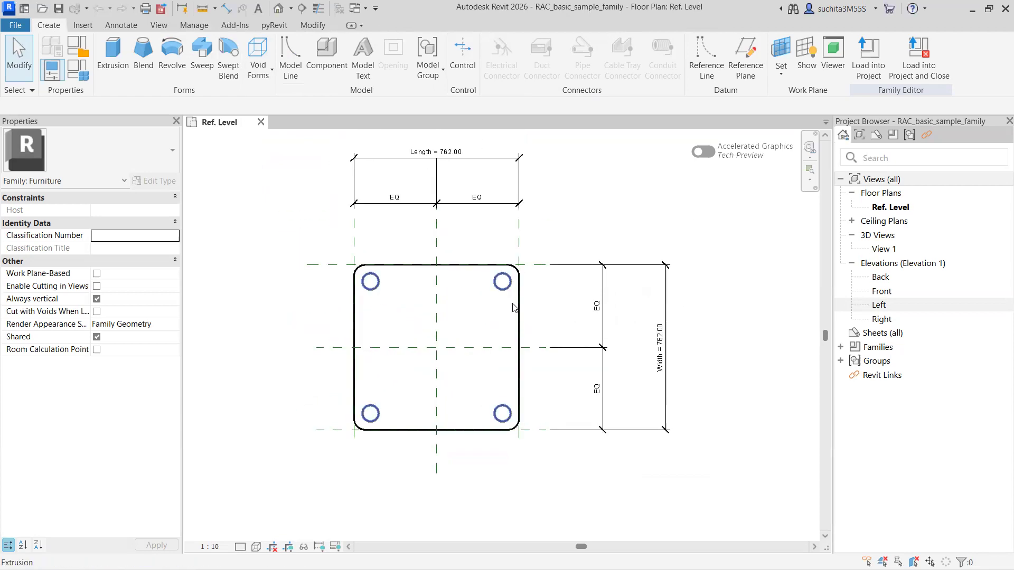
scroll(510, 277, "up", 1)
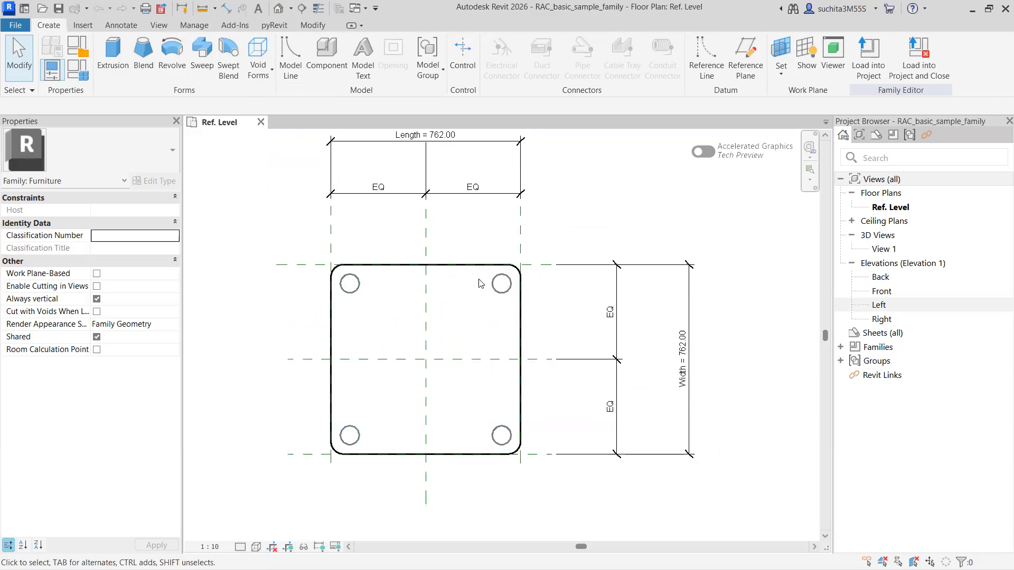
scroll(496, 399, "down", 1)
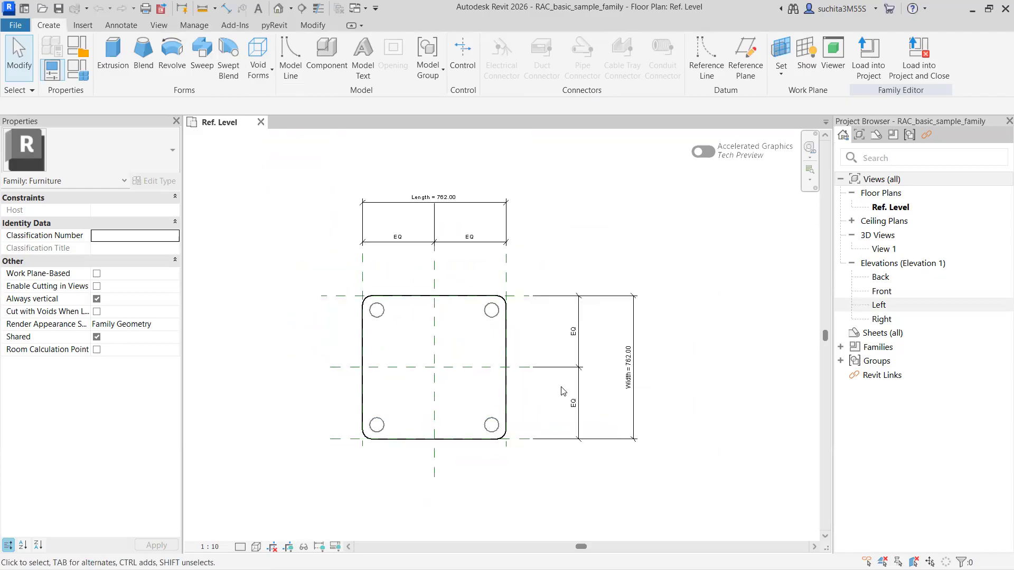
scroll(579, 364, "up", 1)
scroll(586, 370, "up", 1)
scroll(586, 376, "up", 1)
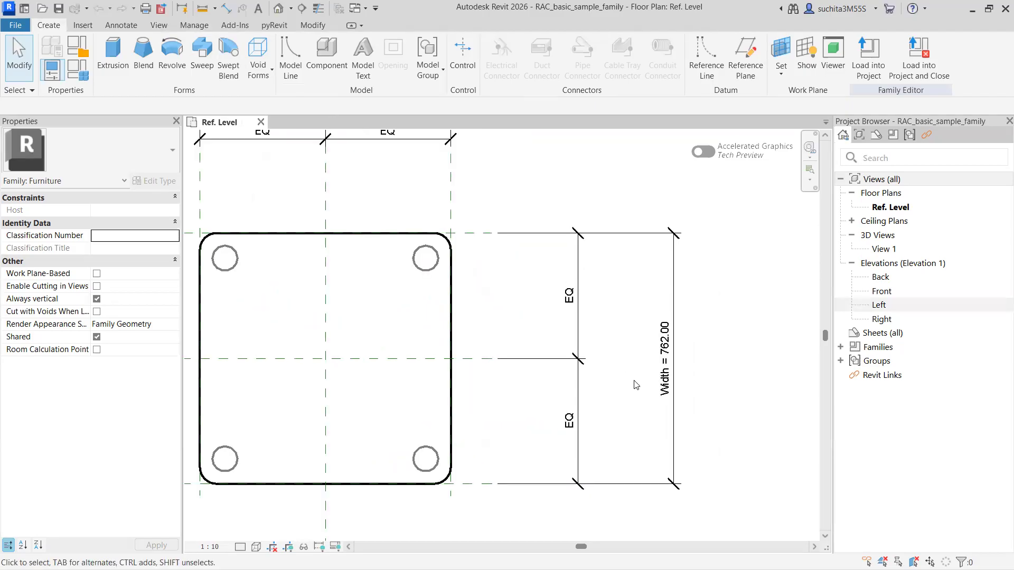
scroll(636, 384, "up", 1)
scroll(676, 354, "down", 2)
scroll(528, 290, "down", 1)
scroll(523, 222, "up", 1)
scroll(528, 210, "up", 2)
scroll(527, 210, "down", 3)
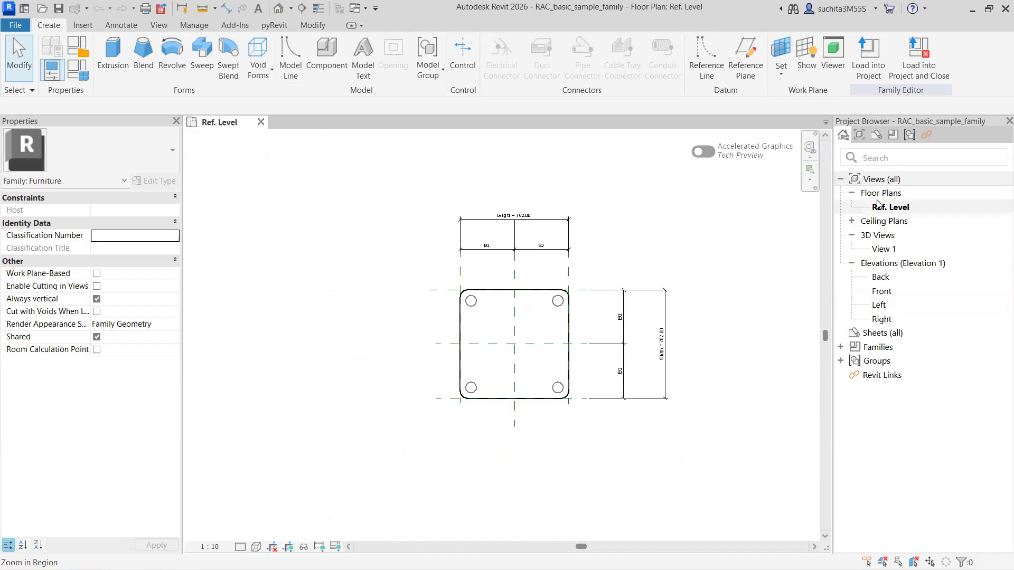
- Collapse the Floor Plans, Ceiling Plans, 3D Views and Elevations groups in the Project Browser
left_click(850, 197)
left_click(850, 196)
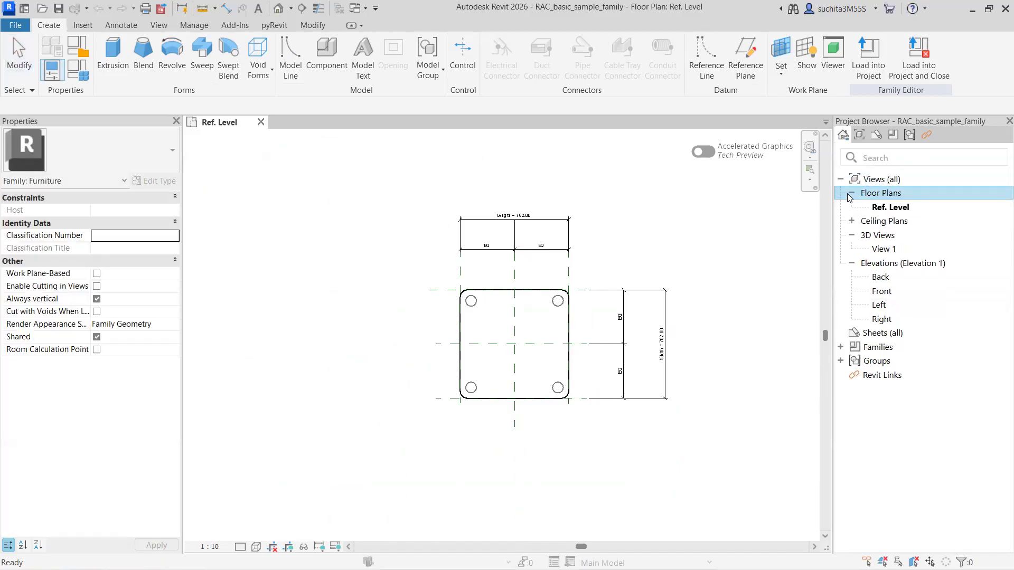
left_click(849, 195)
left_click(851, 208)
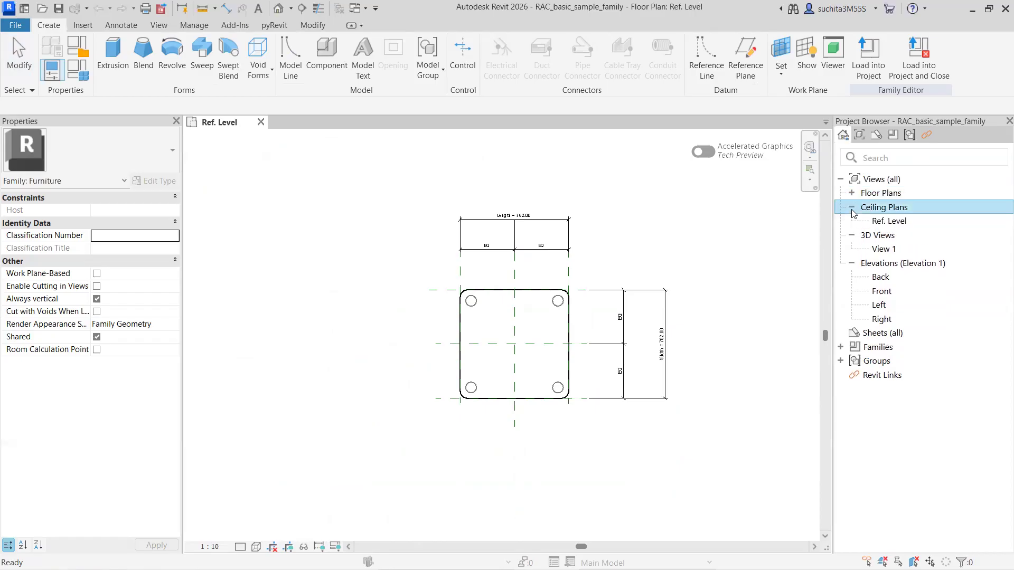
left_click(851, 207)
left_click(851, 221)
left_click(851, 235)
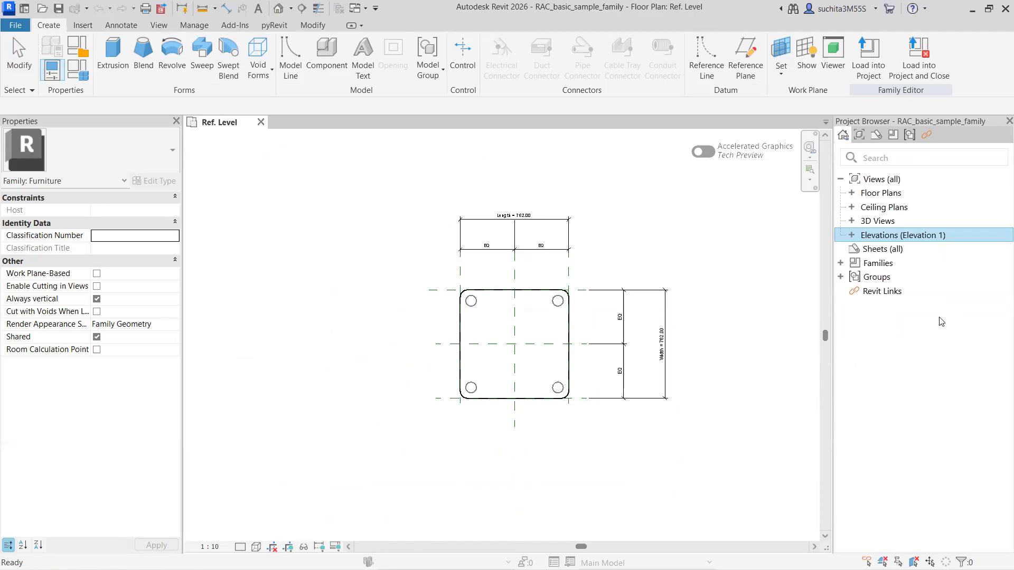
- Expand the Floor Plans, Ceiling Plans, 3D Views and Elevations groups to list the family's views
left_click(851, 193)
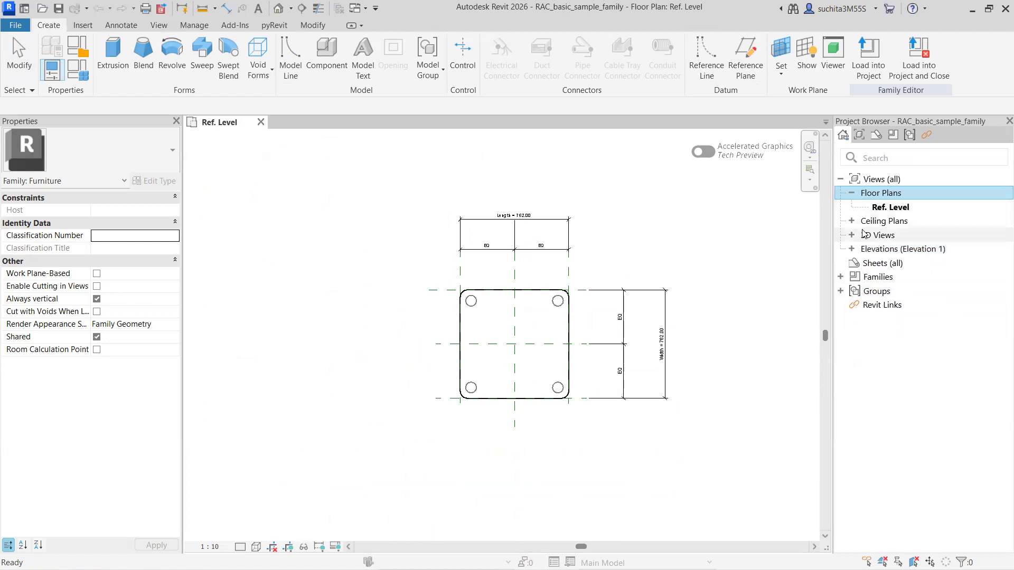
double_click(944, 222)
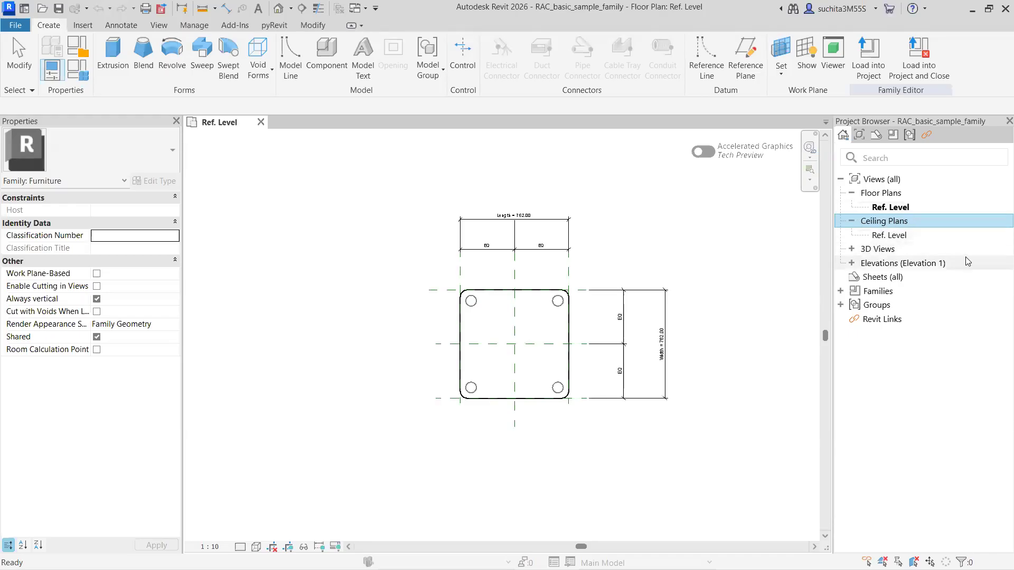
left_click(850, 248)
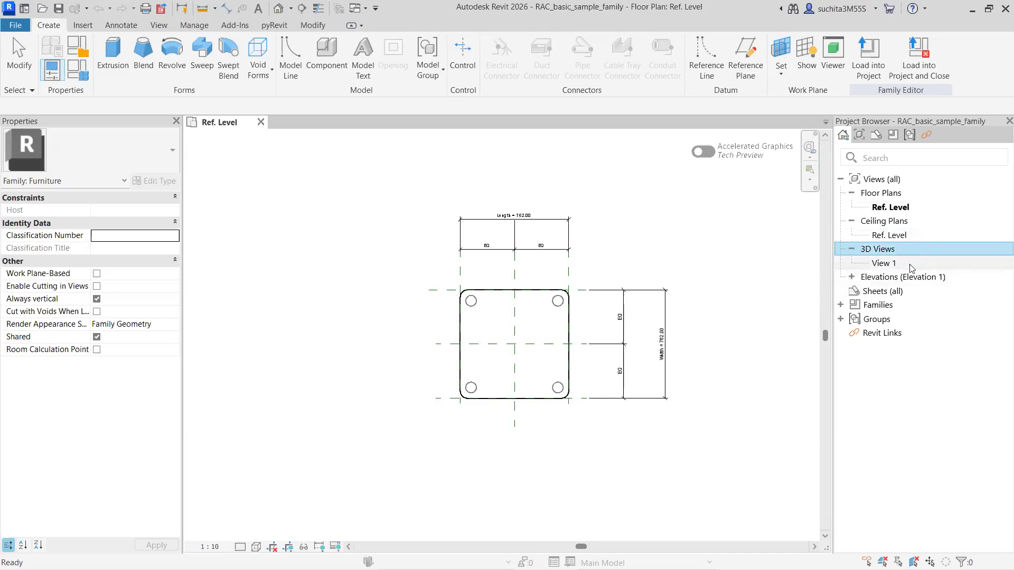
left_click(852, 277)
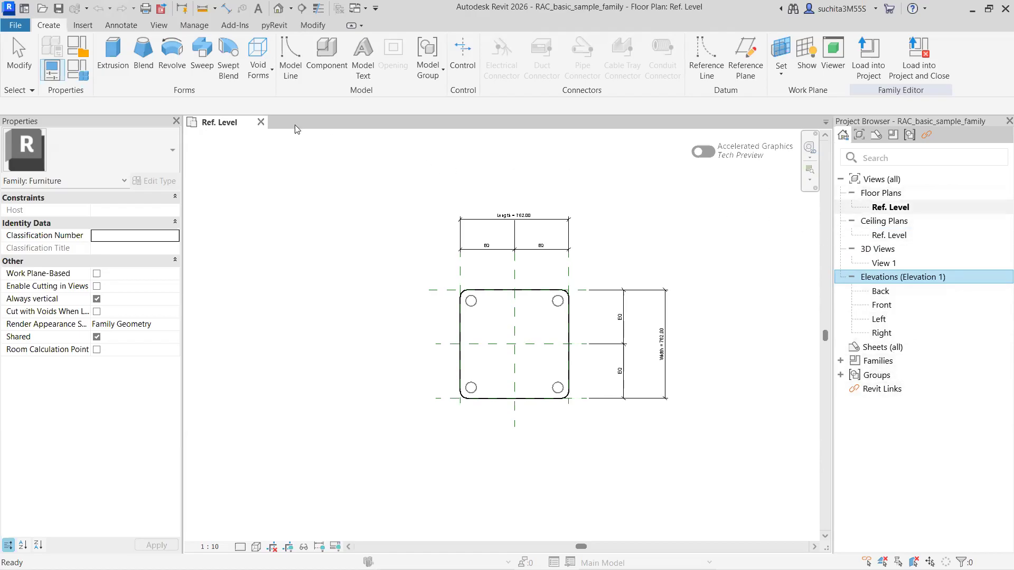
- Open the 3D view View 1 and orbit around the table to inspect its top and legs
scroll(583, 312, "up", 6)
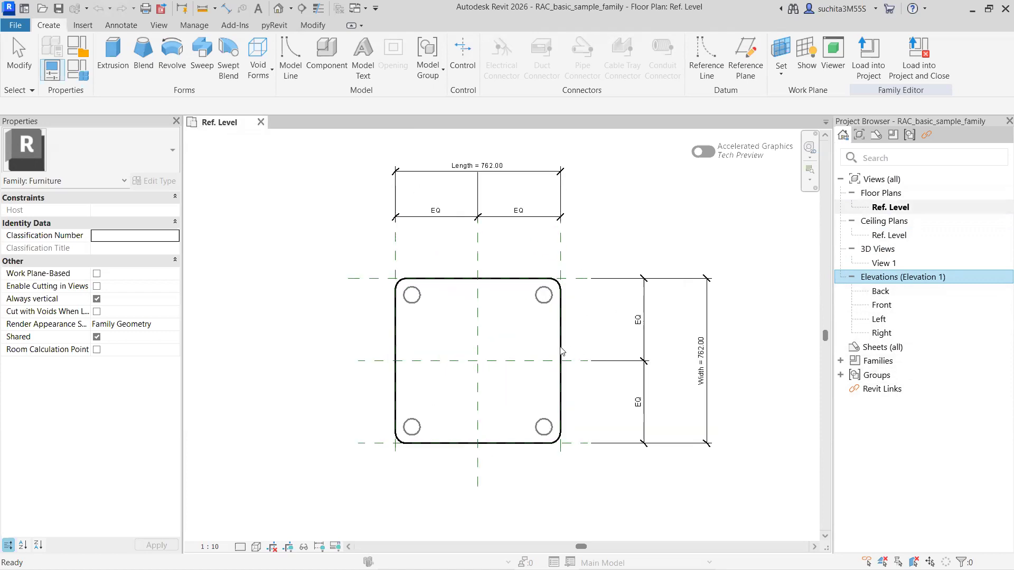
scroll(441, 374, "down", 5)
scroll(414, 376, "down", 1)
scroll(391, 379, "up", 2)
scroll(399, 385, "down", 4)
scroll(429, 372, "up", 4)
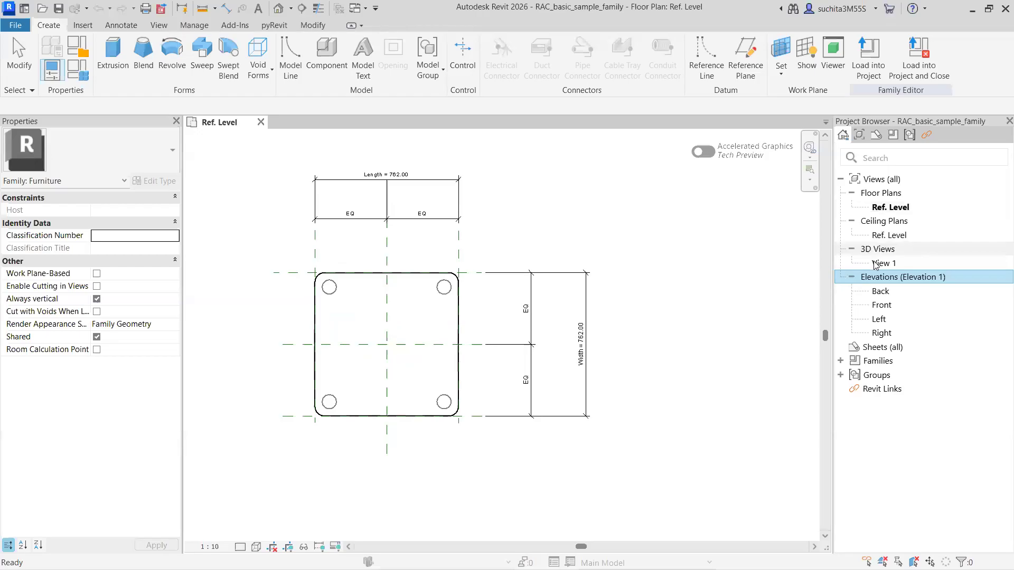
left_click(889, 264)
double_click(889, 263)
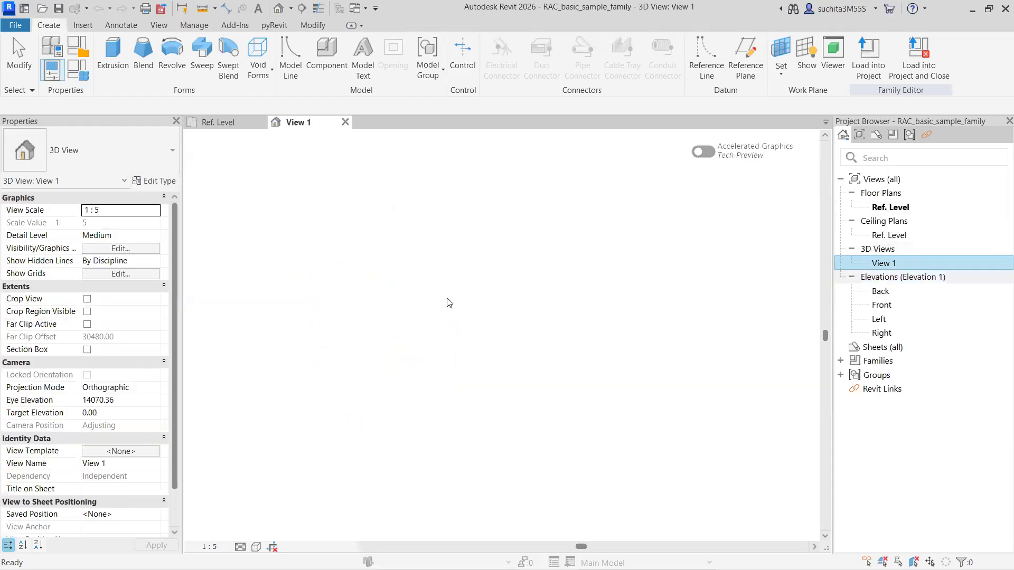
scroll(462, 330, "down", 5)
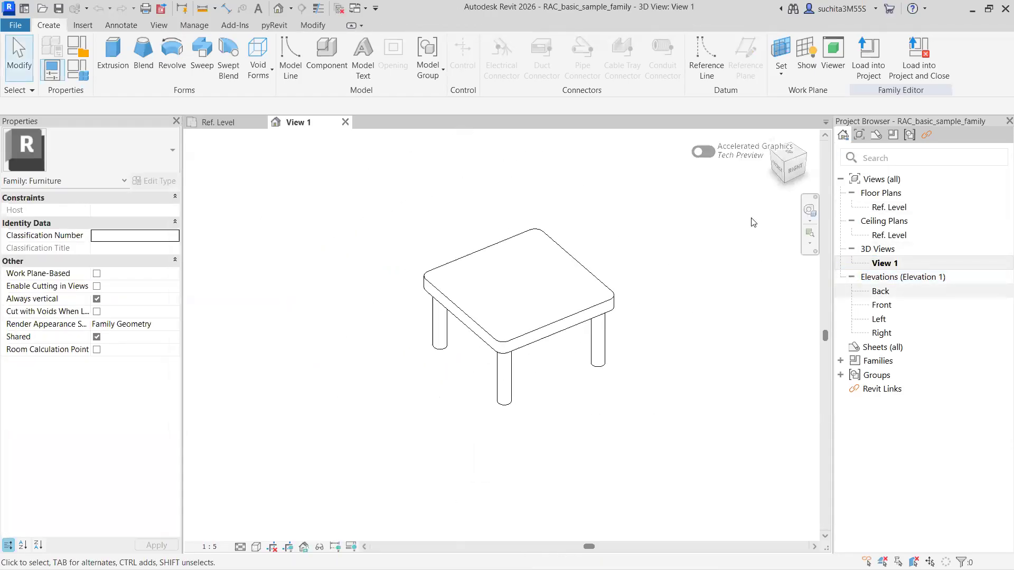
left_click(790, 169)
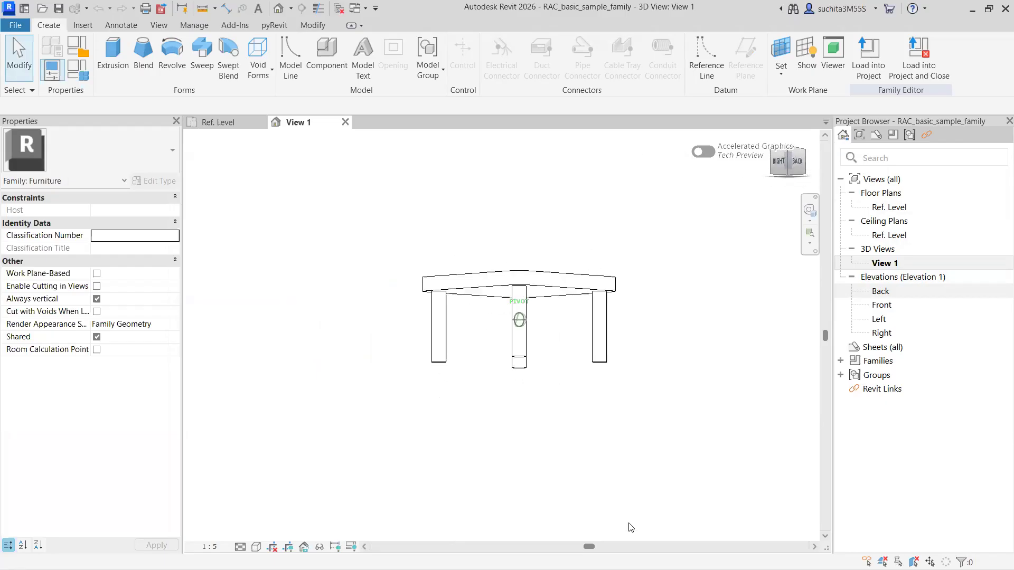
- Set View 1 to Fine detail level with a shaded visual style, and orbit to see the table from behind
left_click(239, 547)
left_click(248, 536)
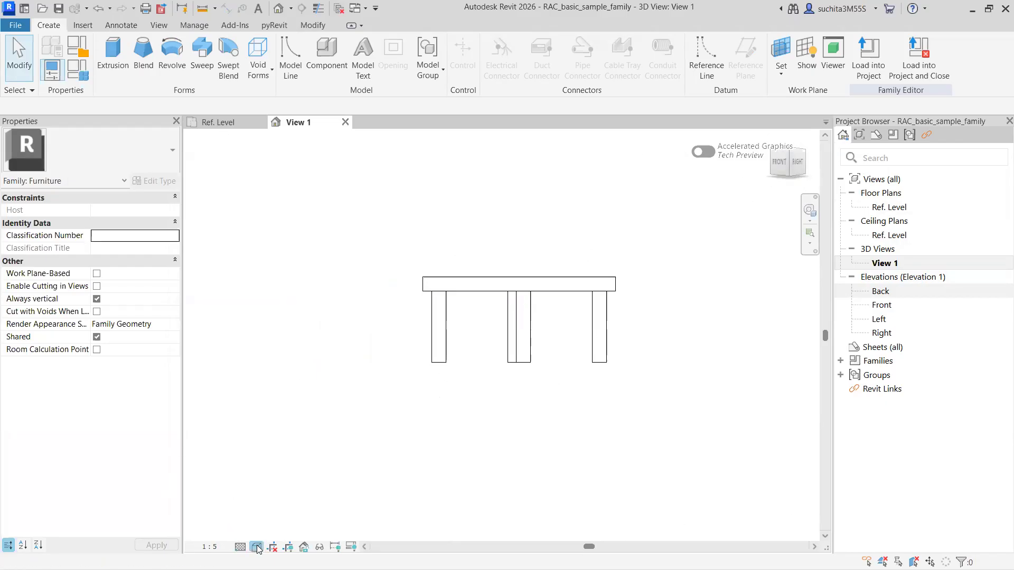
left_click(256, 548)
mouse_move(784, 164)
left_mouse_down()
mouse_move(711, 186)
mouse_move(512, 209)
left_mouse_up()
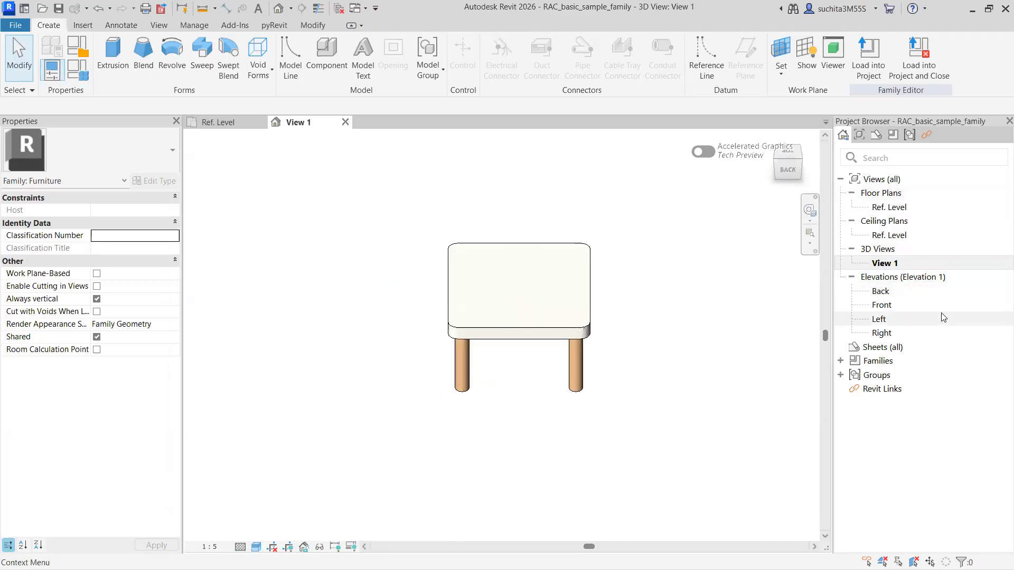
- Open the Back and Front elevations and examine the table with its height dimension
left_click(876, 292)
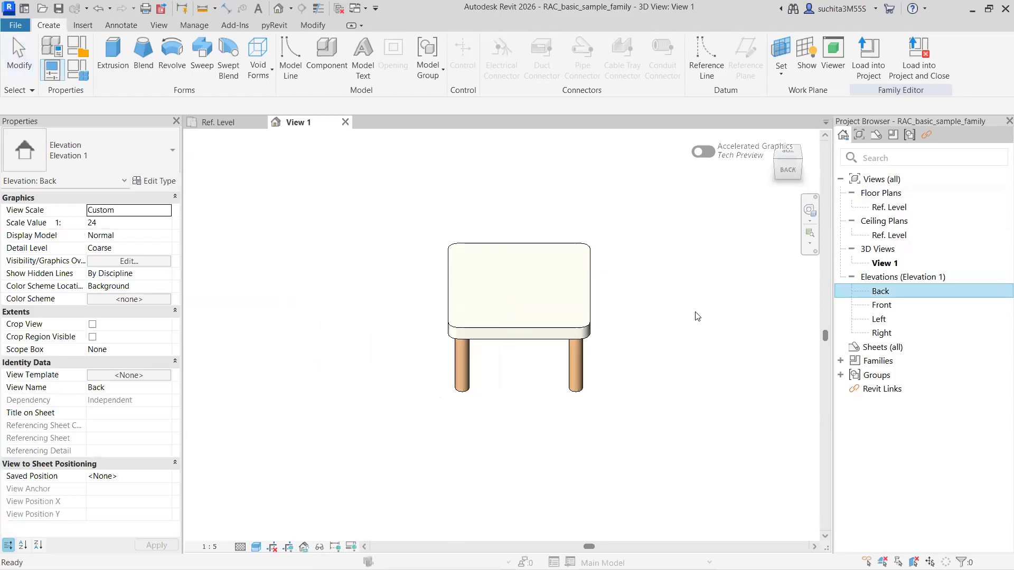
scroll(430, 331, "down", 2)
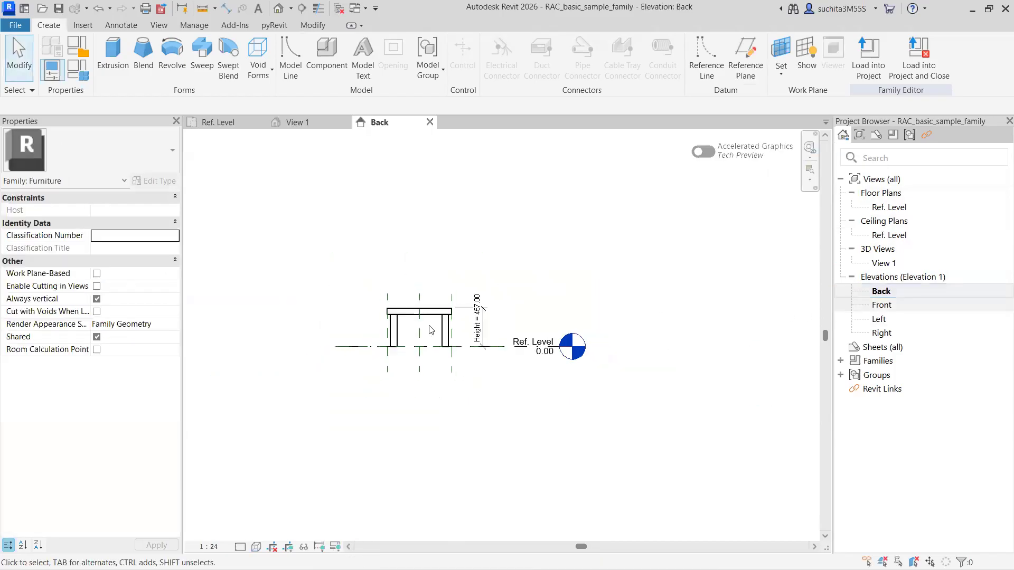
double_click(880, 305)
scroll(497, 373, "up", 2)
scroll(479, 389, "down", 1)
middle_click_drag(484, 387, 521, 379)
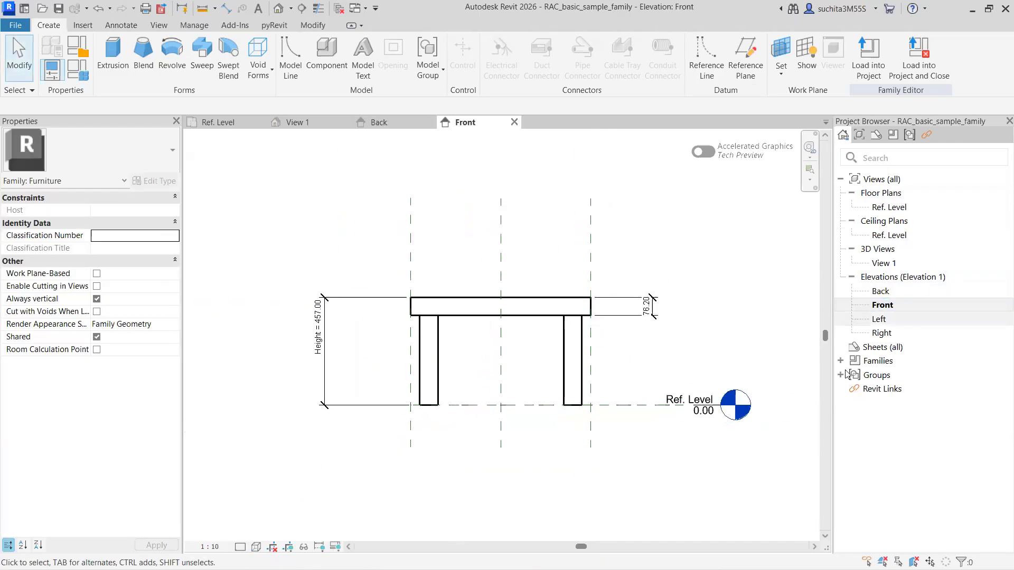
- Open the Left and Right elevations and examine the table's side profiles
double_click(880, 319)
scroll(457, 366, "up", 2)
scroll(457, 366, "down", 2)
middle_click_drag(466, 355, 517, 323)
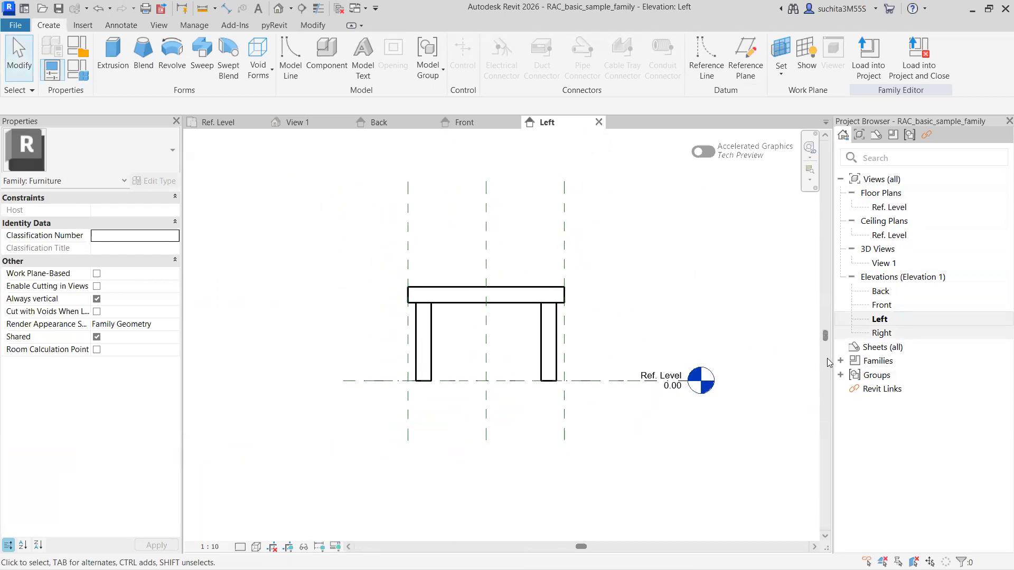
left_click(895, 335)
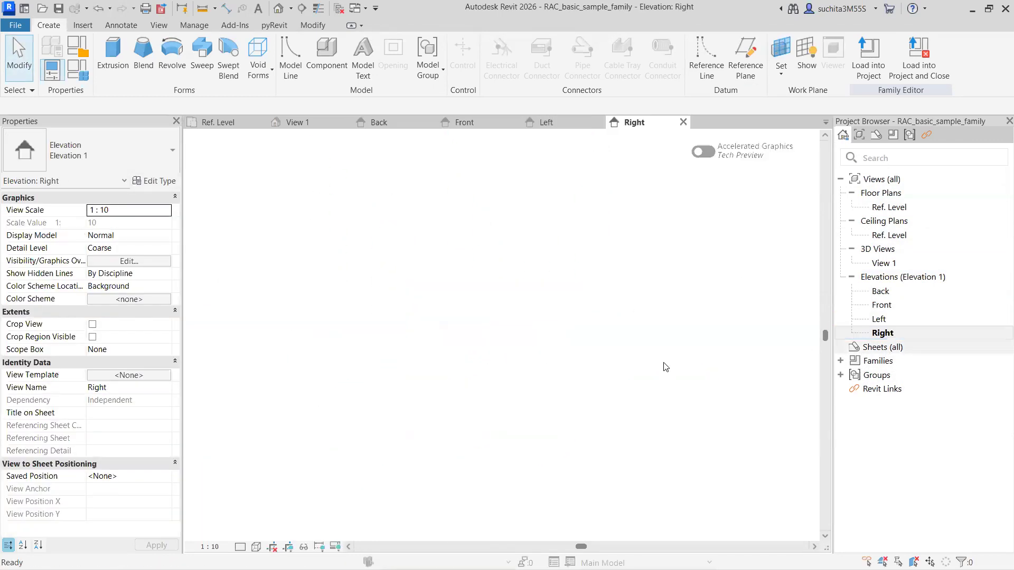
scroll(416, 340, "down", 2)
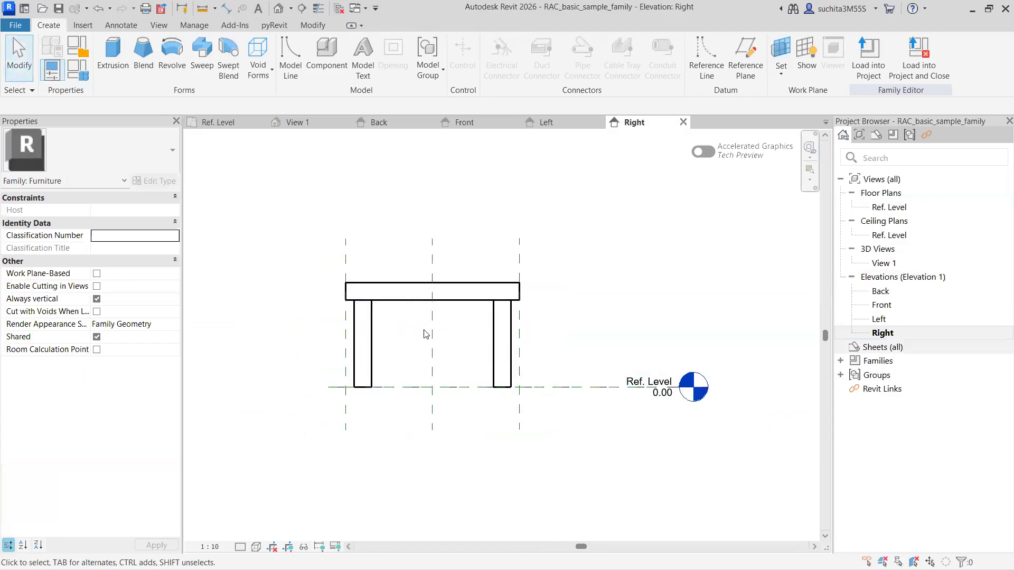
scroll(493, 355, "up", 1)
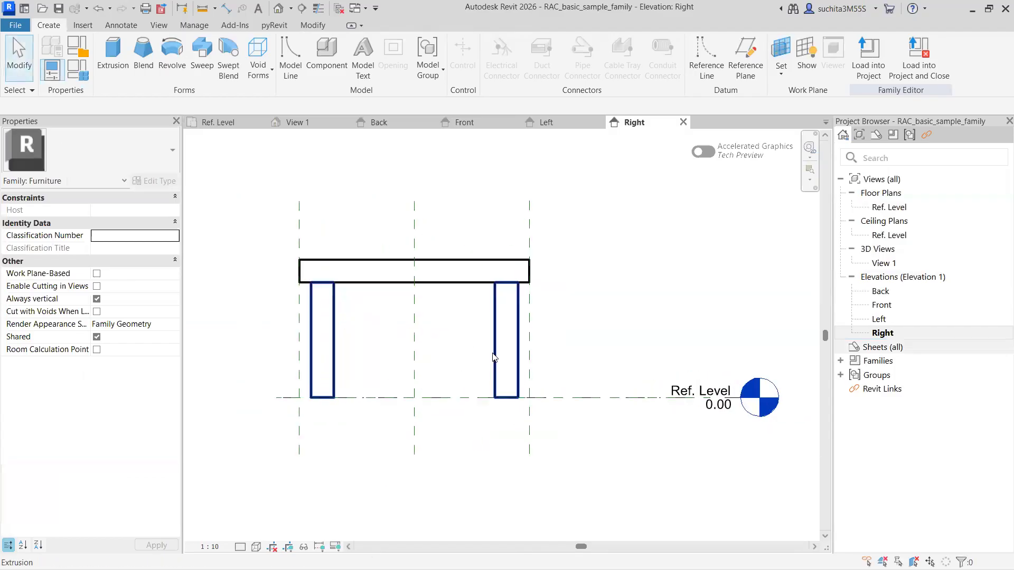
- Close the four elevation views and the 3D view, returning to the Ref. Level floor plan
left_click(683, 122)
left_click(598, 122)
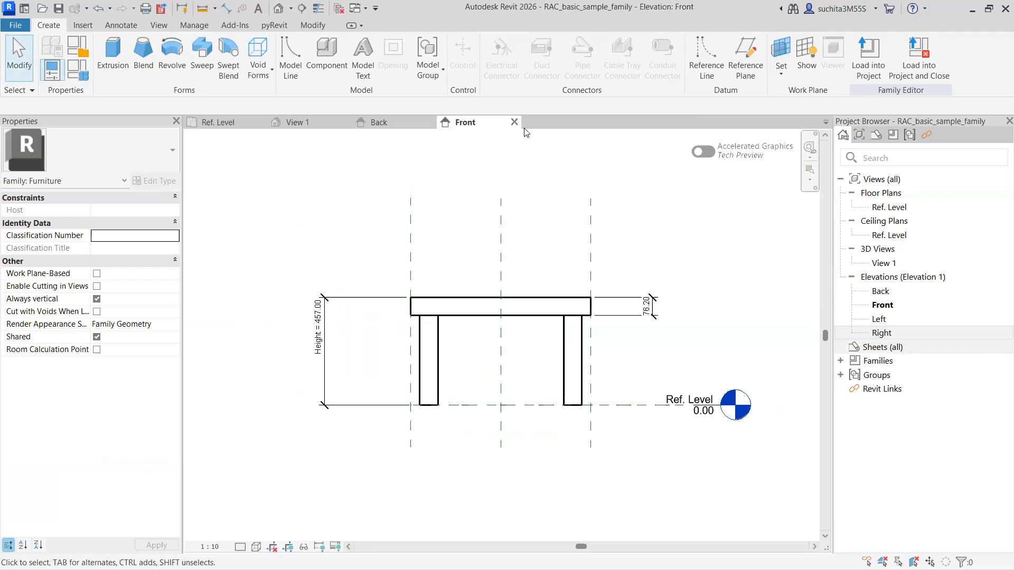
left_click(516, 122)
left_click(430, 122)
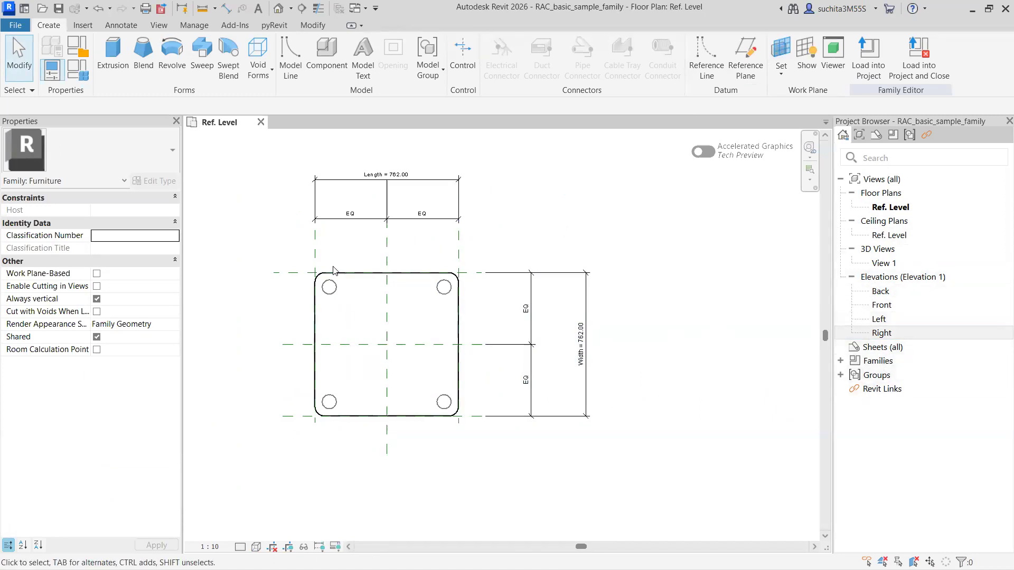
scroll(333, 270, "down", 3)
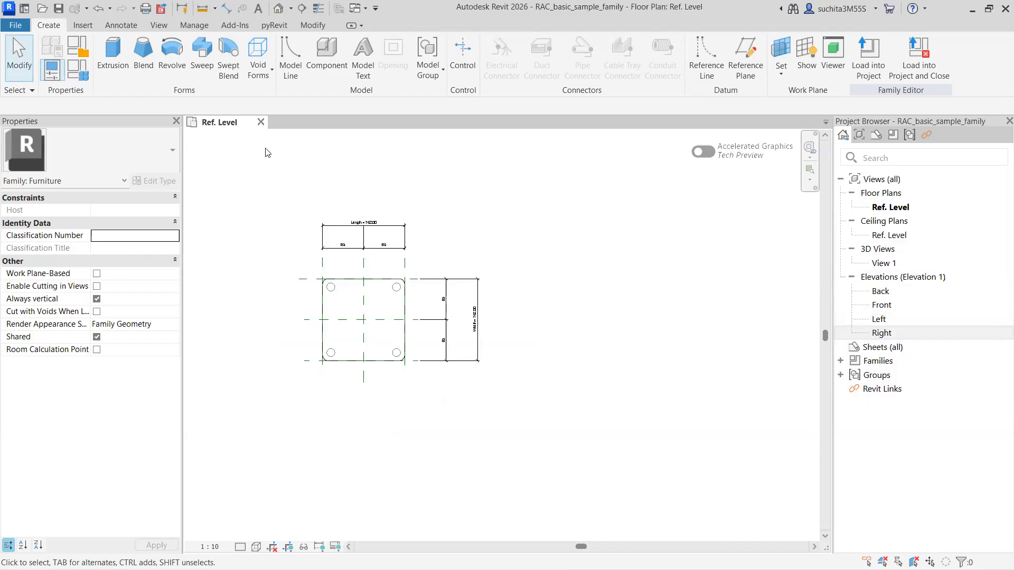
- Close the sample table family's Ref. Level view and browse the metric template list for a new family
left_click(261, 123)
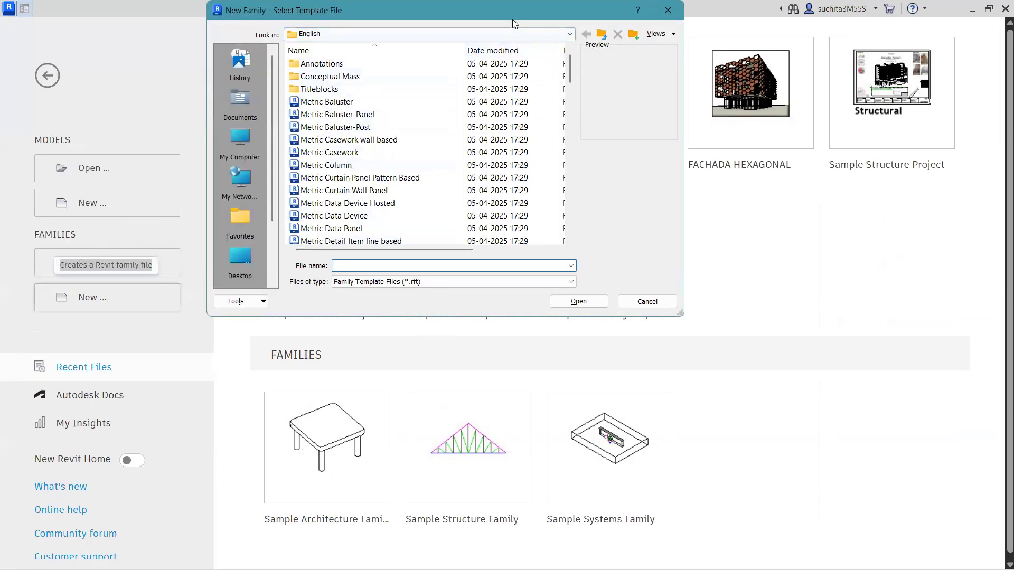
left_click_drag(512, 16, 544, 82)
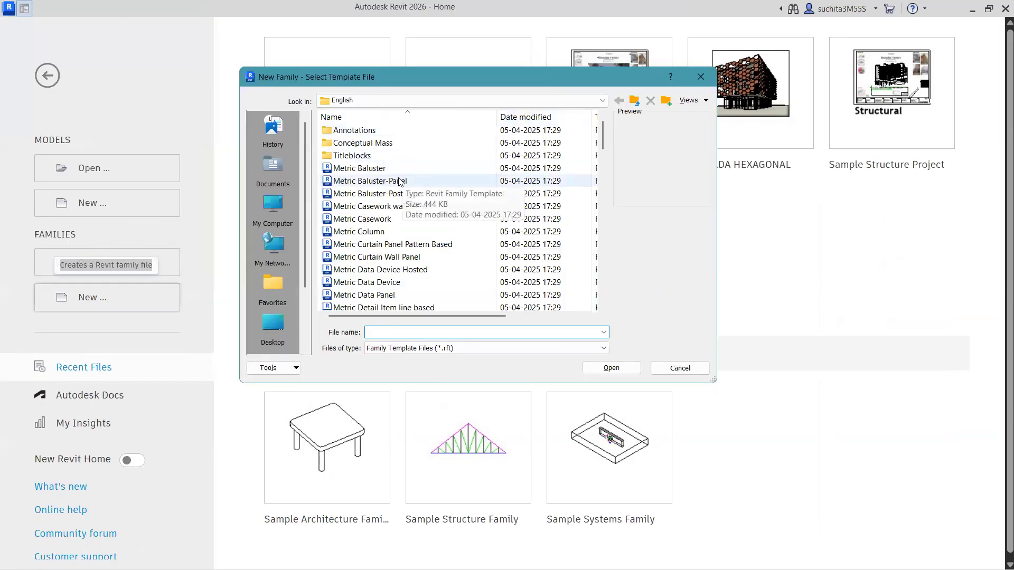
scroll(399, 211, "down", 2)
scroll(396, 233, "up", 2)
scroll(406, 233, "down", 15)
scroll(409, 234, "down", 10)
scroll(410, 235, "up", 4)
scroll(409, 236, "up", 20)
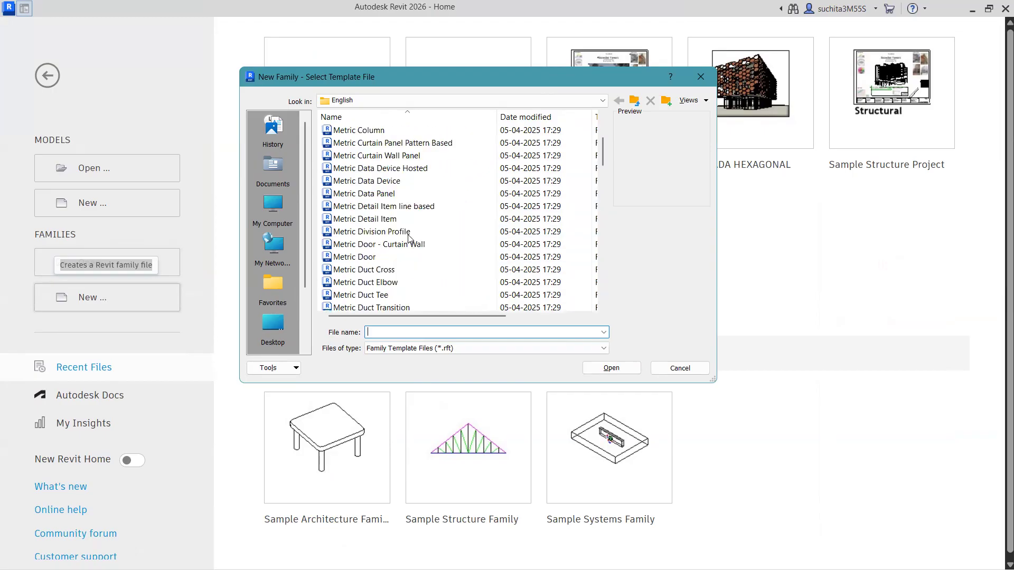
- Preview the Metric Column, Curtain Panel Pattern Based, Curtain Wall Panel, Data Device, Door and Door - Curtain Wall templates
left_click(369, 146)
left_click(372, 132)
left_click(372, 143)
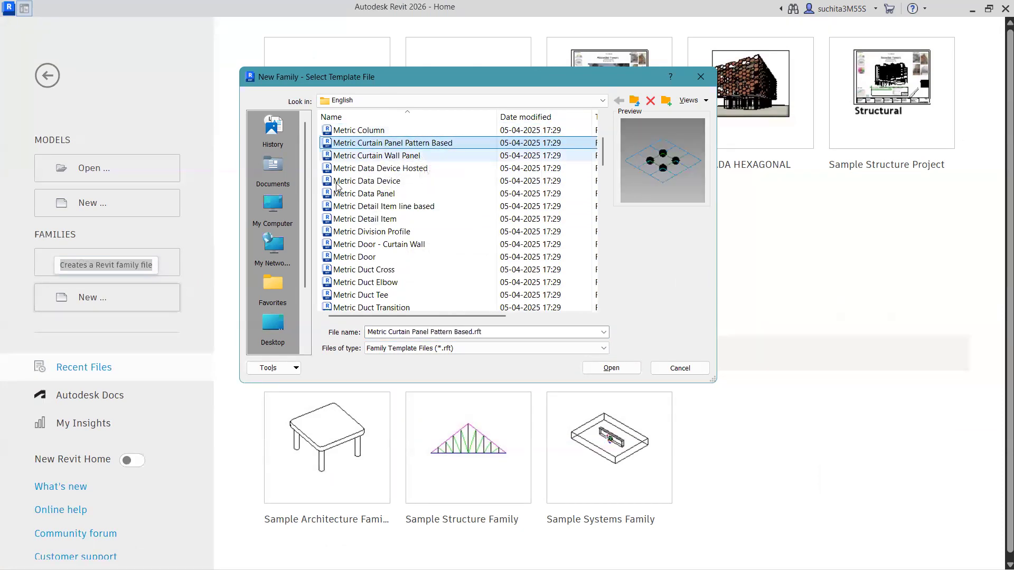
left_click(380, 155)
left_click(389, 180)
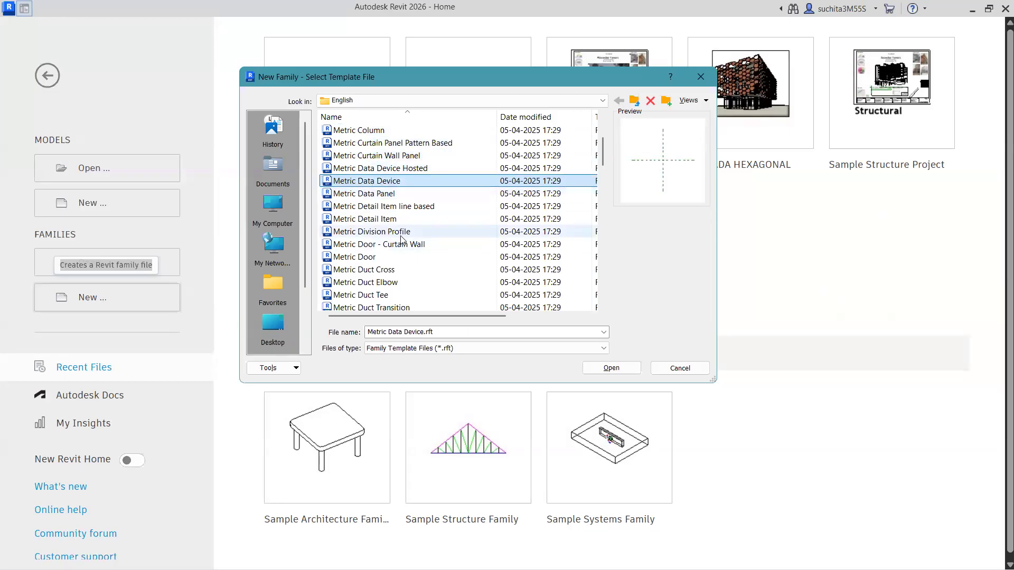
left_click(370, 257)
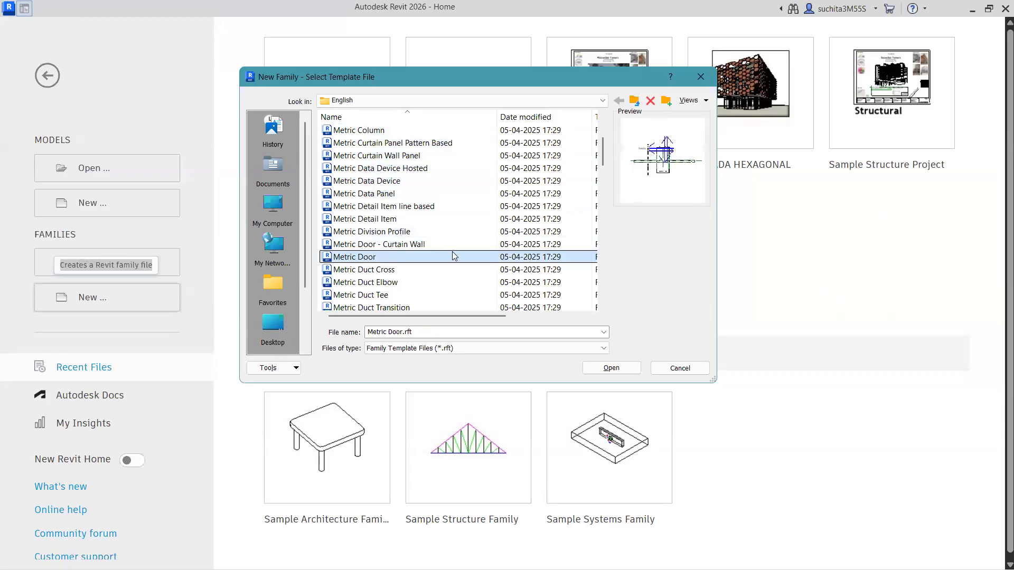
left_click(423, 244)
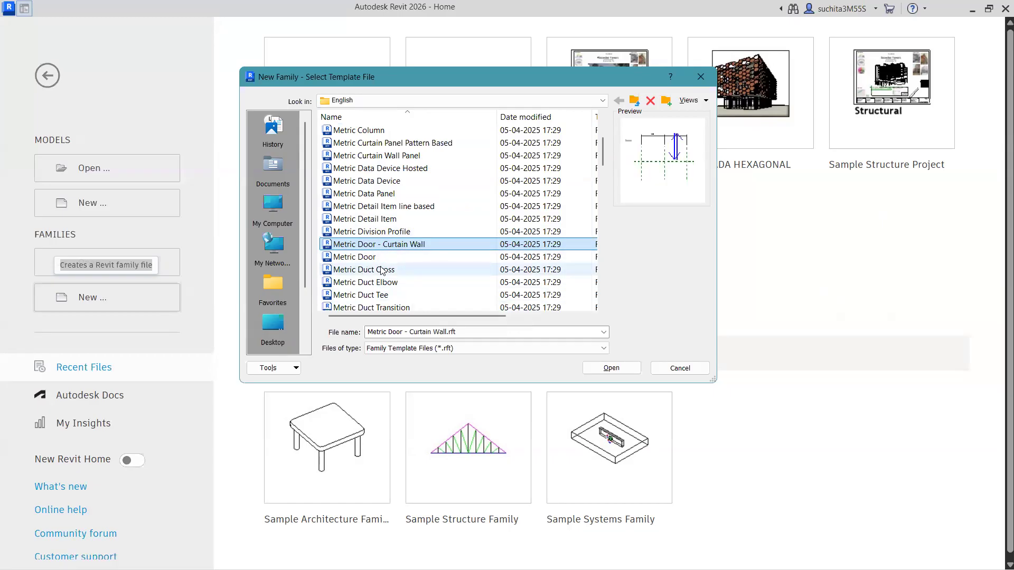
- Look through the electrical, furniture and generic model templates and preview Metric Generic Model
scroll(469, 246, "down", 4)
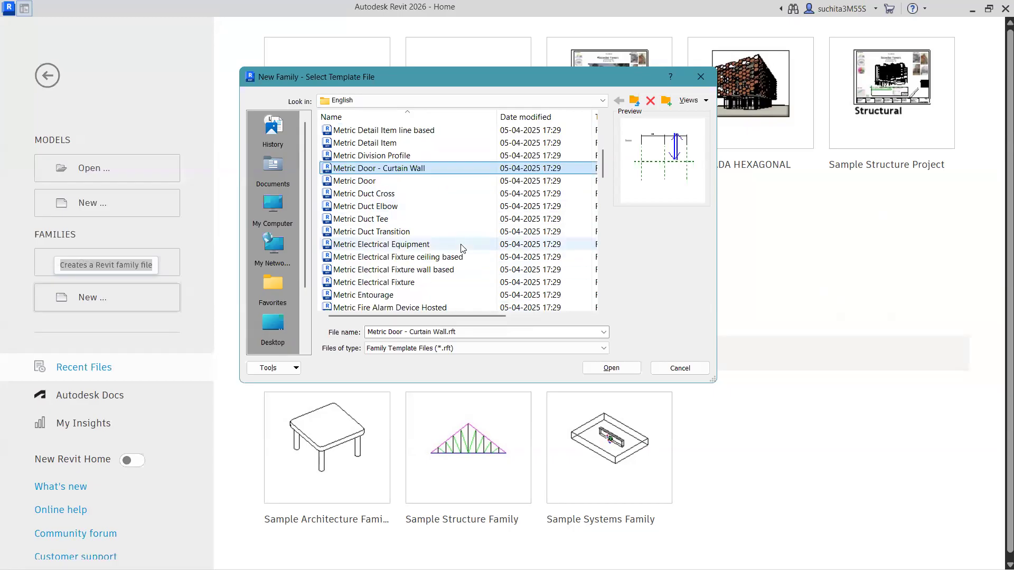
scroll(466, 249, "up", 1)
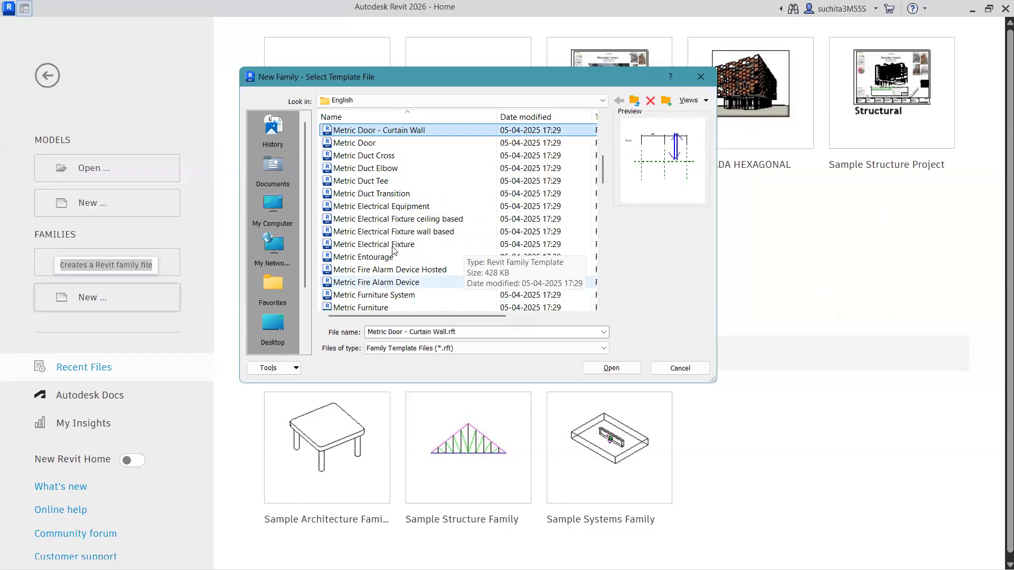
scroll(393, 250, "down", 3)
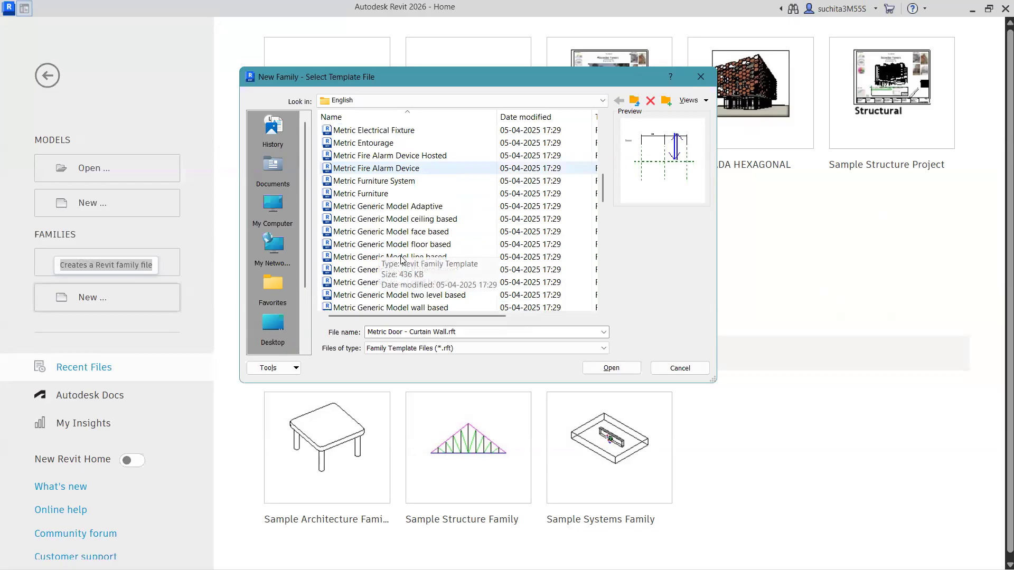
scroll(400, 259, "down", 6)
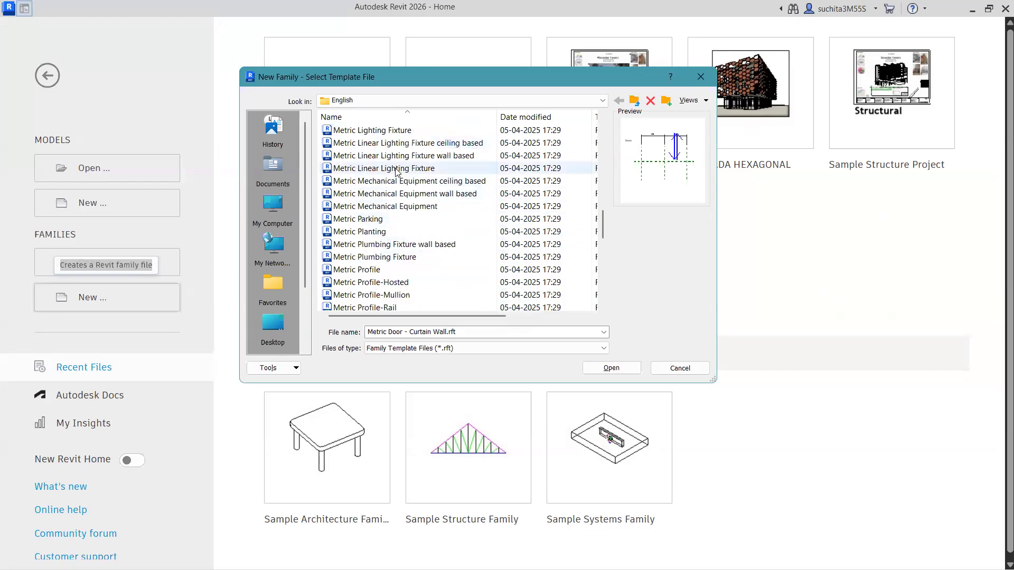
scroll(395, 195, "up", 3)
left_click(389, 208)
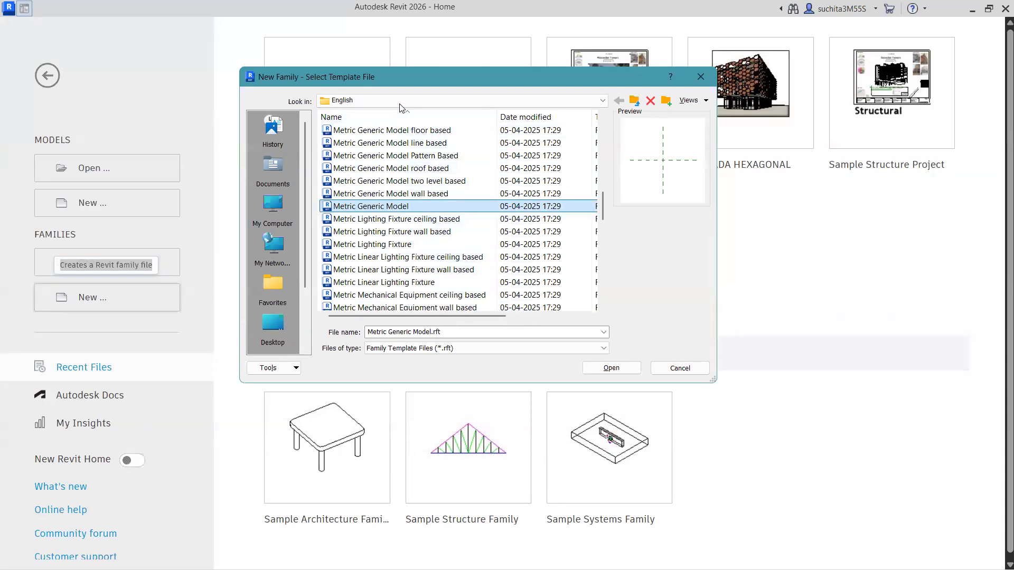
left_click_drag(423, 68, 386, 58)
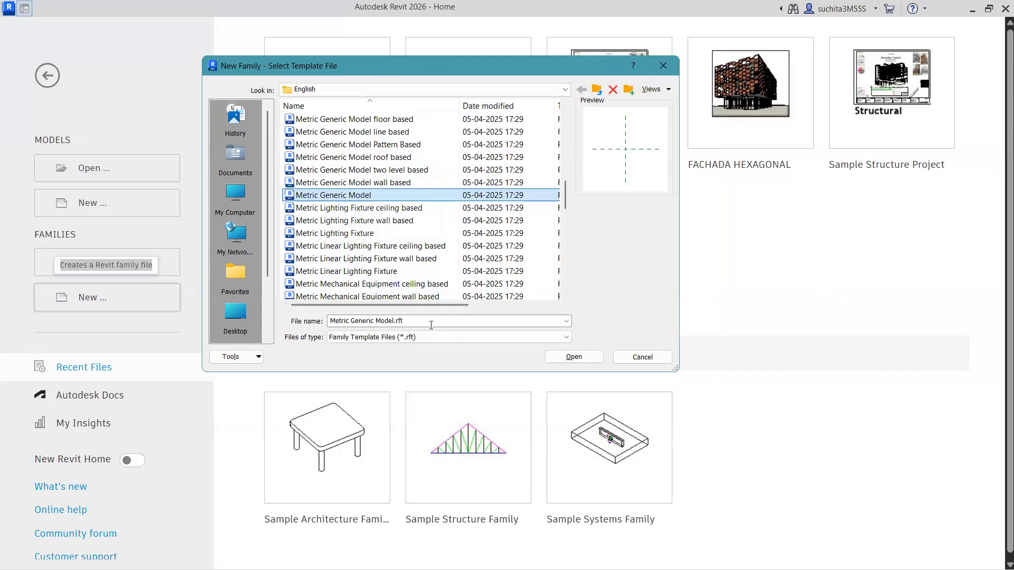
- Preview the Metric Lighting Fixture, Generic Model, Lighting Fixture wall based and Linear Lighting Fixture ceiling based templates
scroll(367, 226, "down", 2)
scroll(367, 225, "down", 1)
scroll(367, 222, "up", 2)
left_click(367, 195)
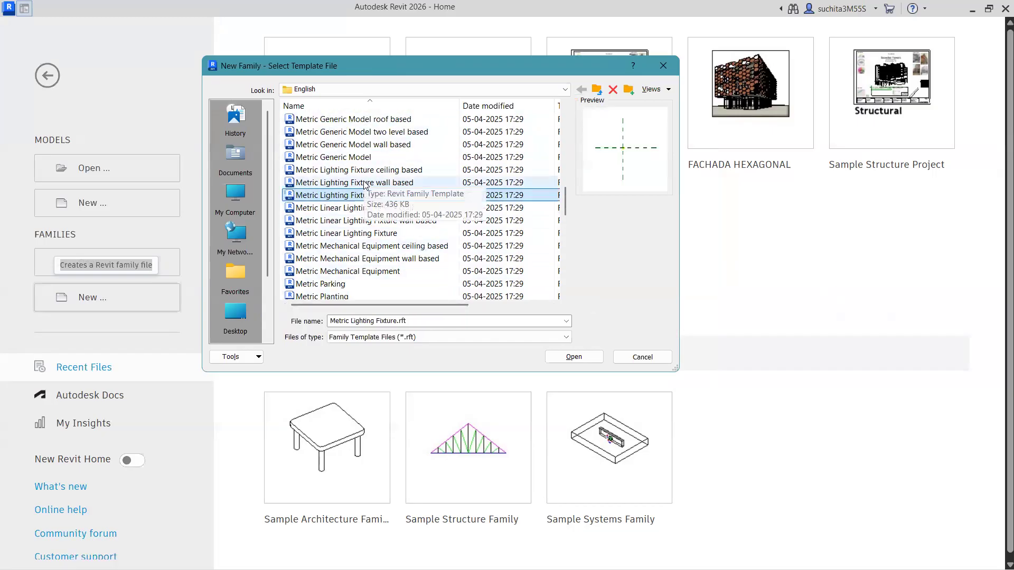
scroll(370, 211, "up", 1)
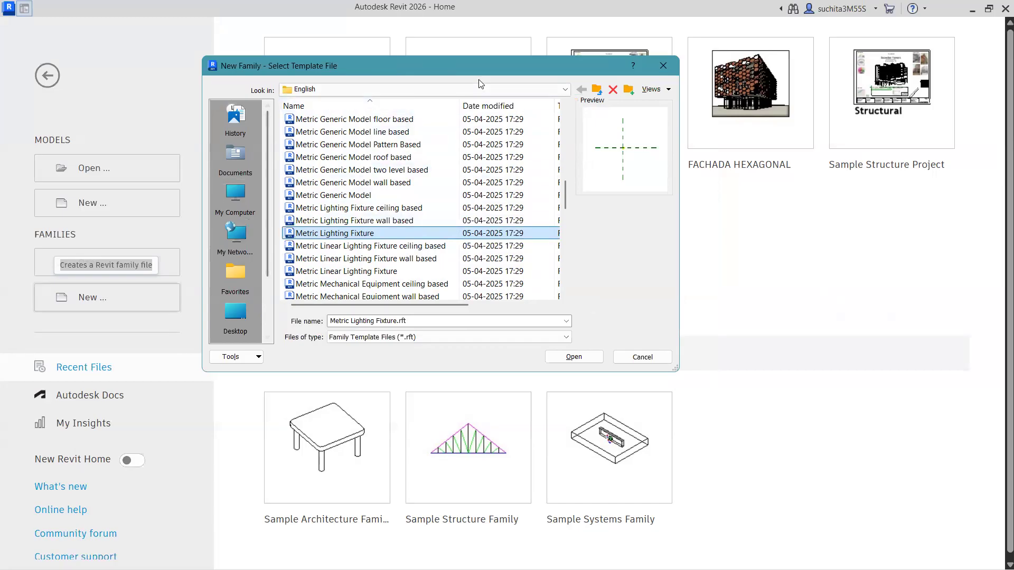
left_click_drag(489, 71, 631, 82)
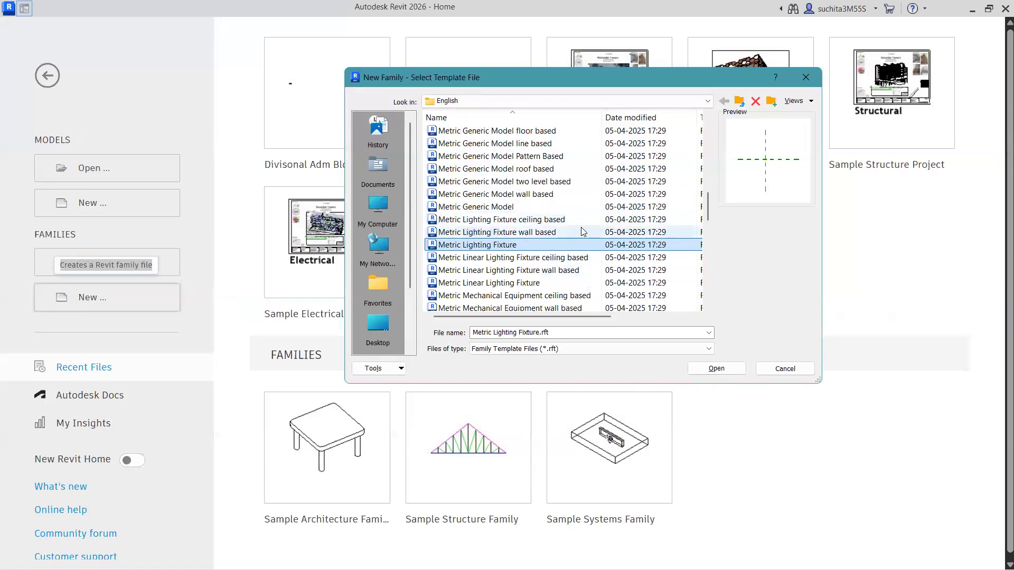
left_click(485, 207)
left_click(496, 232)
left_click(507, 257)
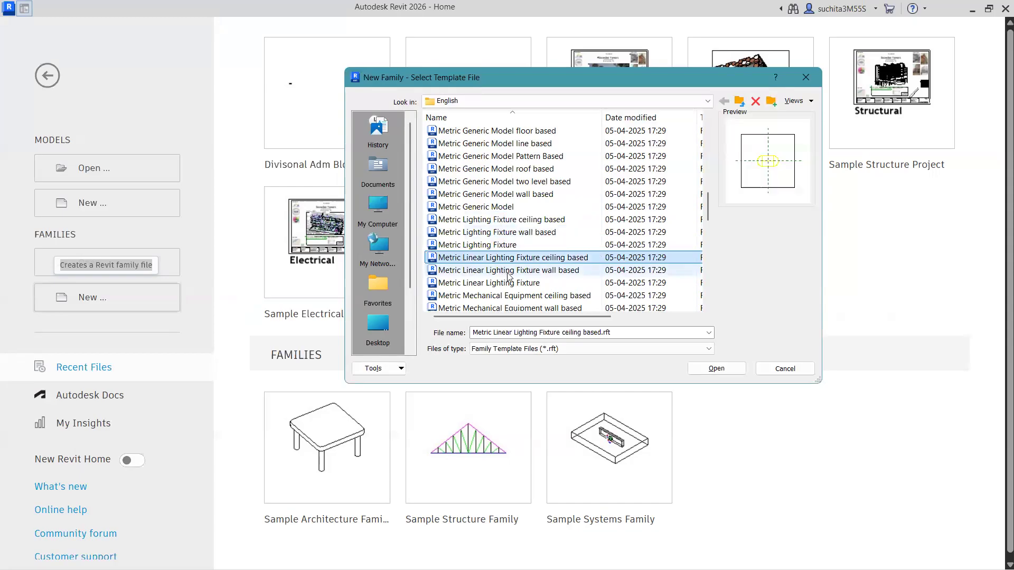
left_click_drag(648, 81, 605, 89)
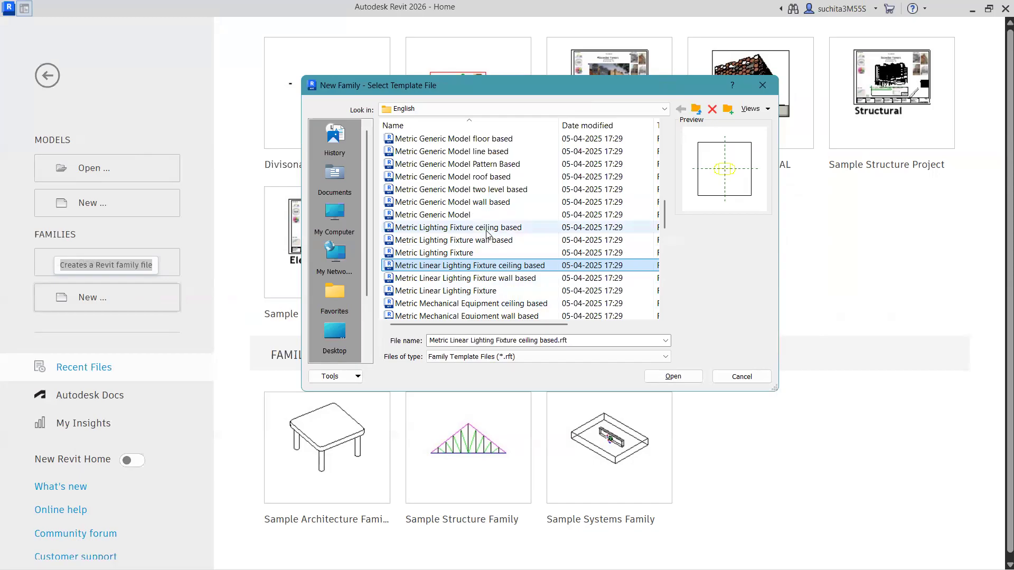
- Look at the language folders in Family Templates, reopen English, and preview the Metric Column and Metric Curtain Wall Panel templates
scroll(457, 246, "down", 2)
scroll(457, 246, "up", 5)
left_click(466, 109)
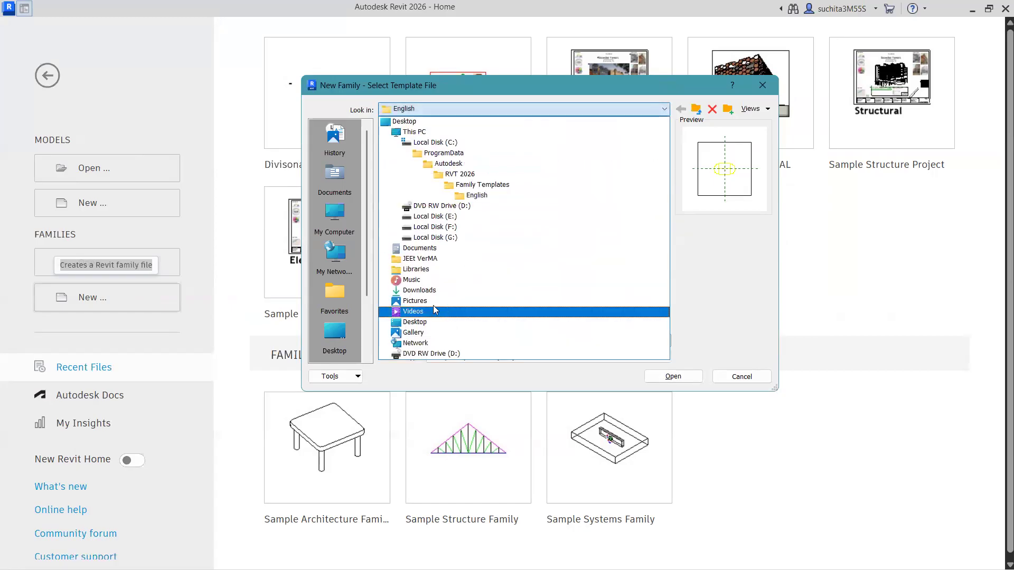
left_click(487, 186)
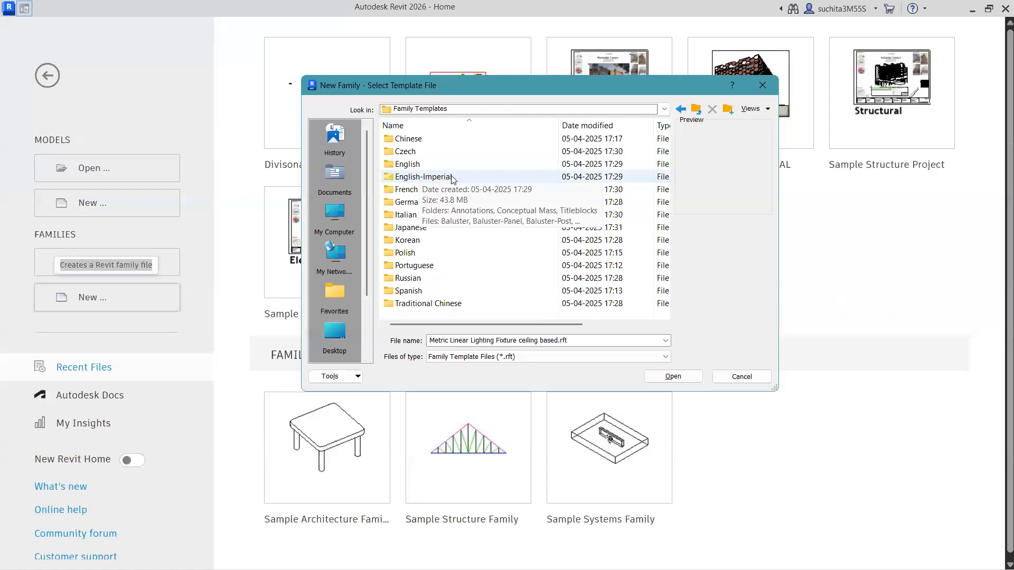
double_click(407, 164)
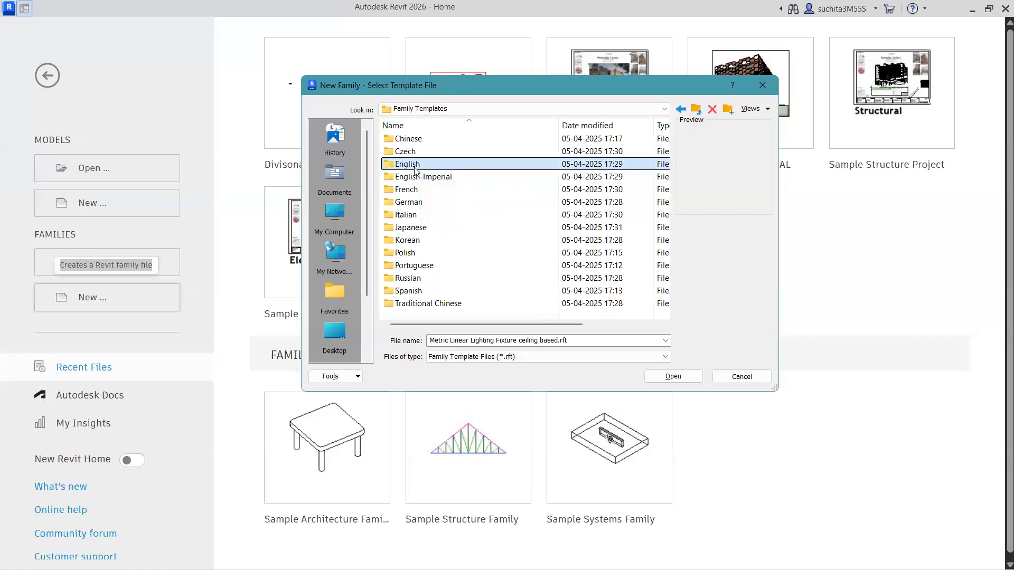
left_click(407, 240)
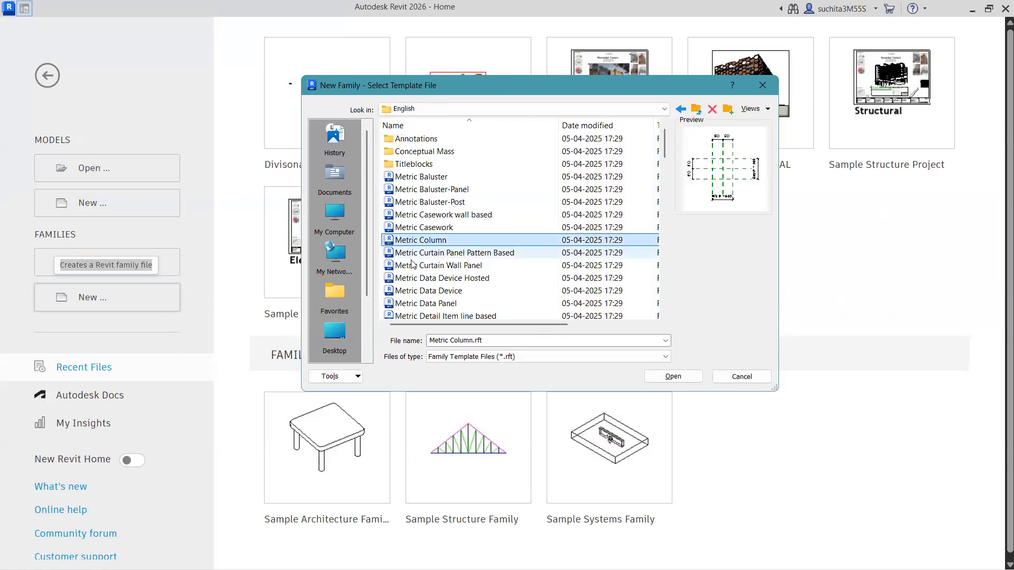
left_click(417, 265)
- Switch the template location from English to the English-Imperial folder within Family Templates
left_click(525, 112)
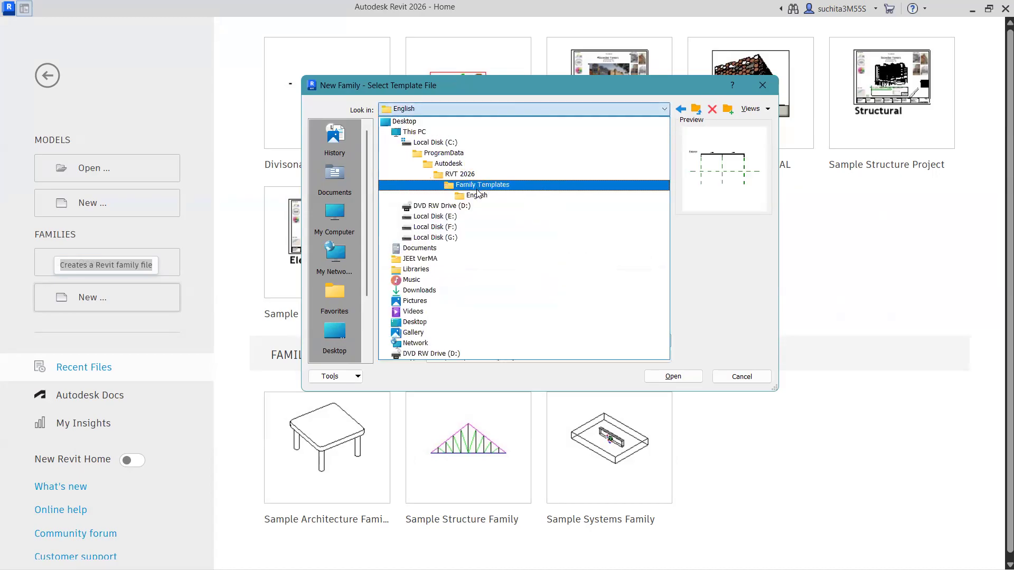
left_click(465, 195)
left_click(506, 109)
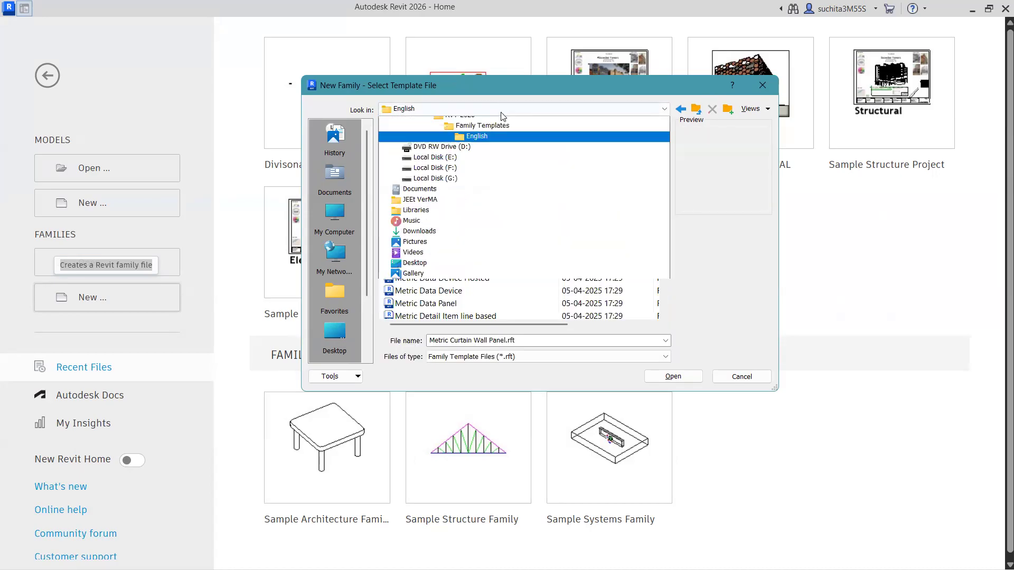
left_click(489, 184)
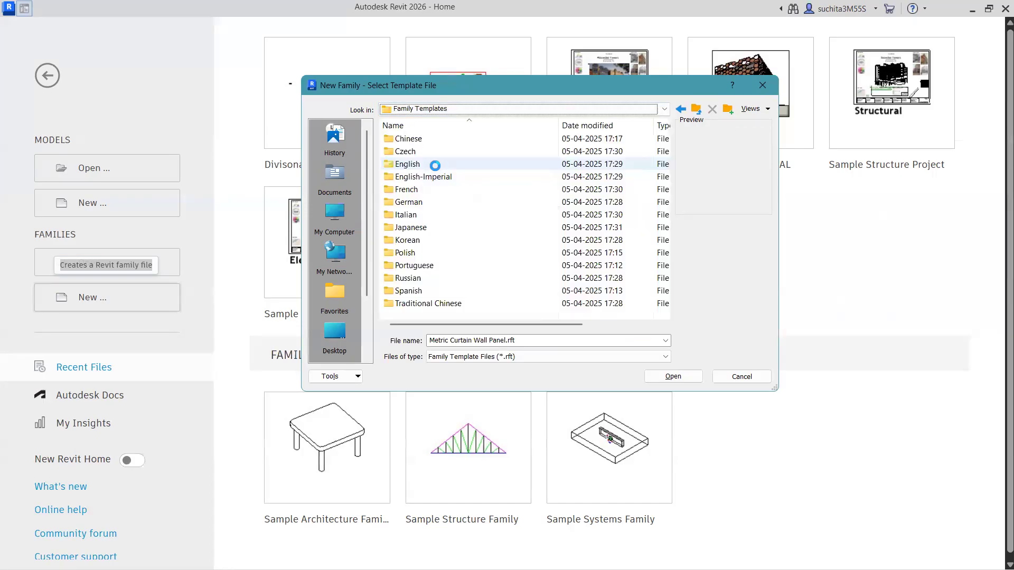
double_click(430, 175)
- Preview the imperial Column, Curtain Wall Panel and Baluster templates
left_click(423, 241)
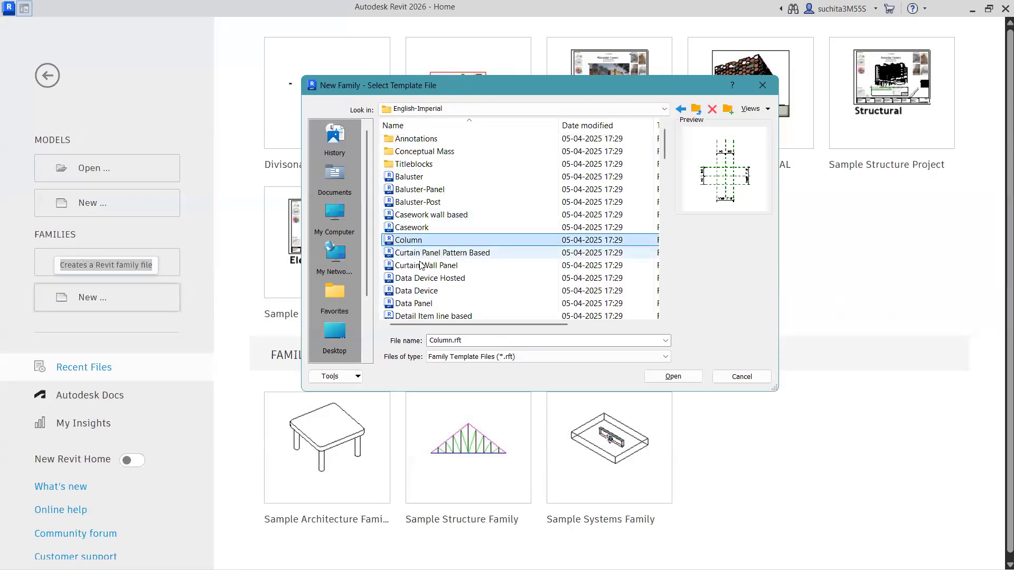
left_click(423, 266)
left_click(412, 242)
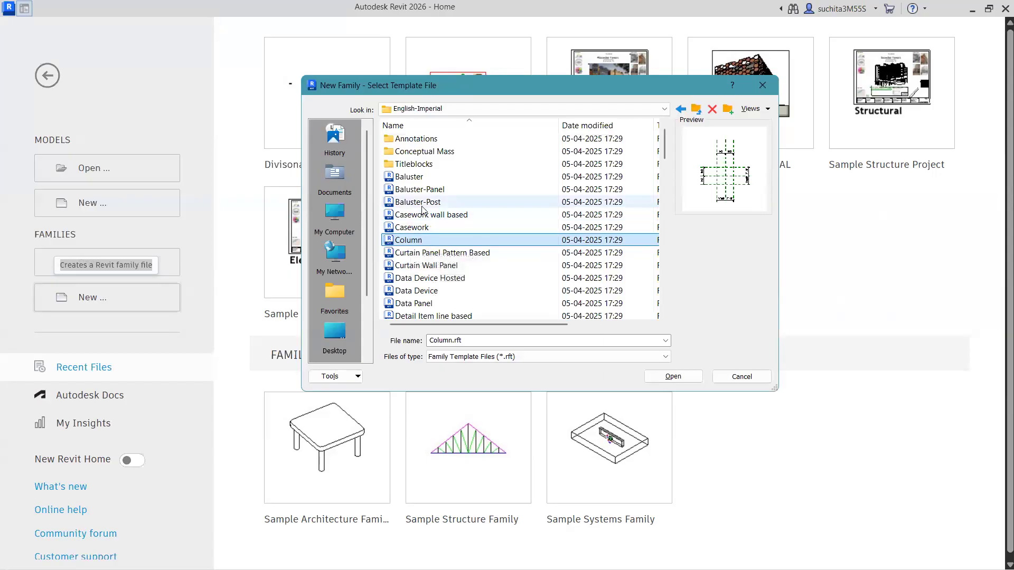
scroll(413, 223, "down", 2)
scroll(406, 211, "up", 2)
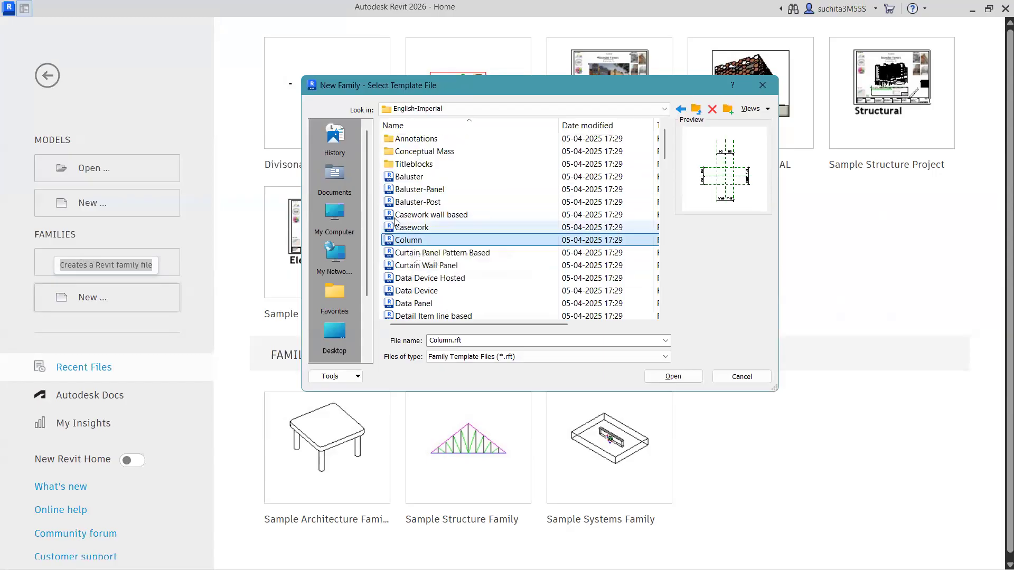
left_click(397, 177)
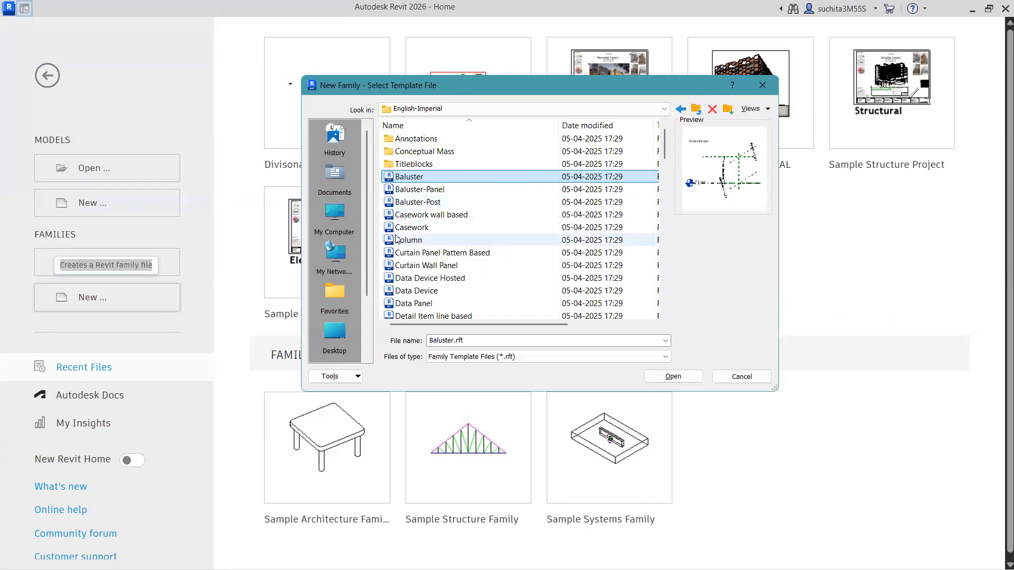
left_click(441, 240)
- Preview the imperial Door, Duct Tee, Furniture and Lighting Fixture templates
scroll(438, 248, "down", 2)
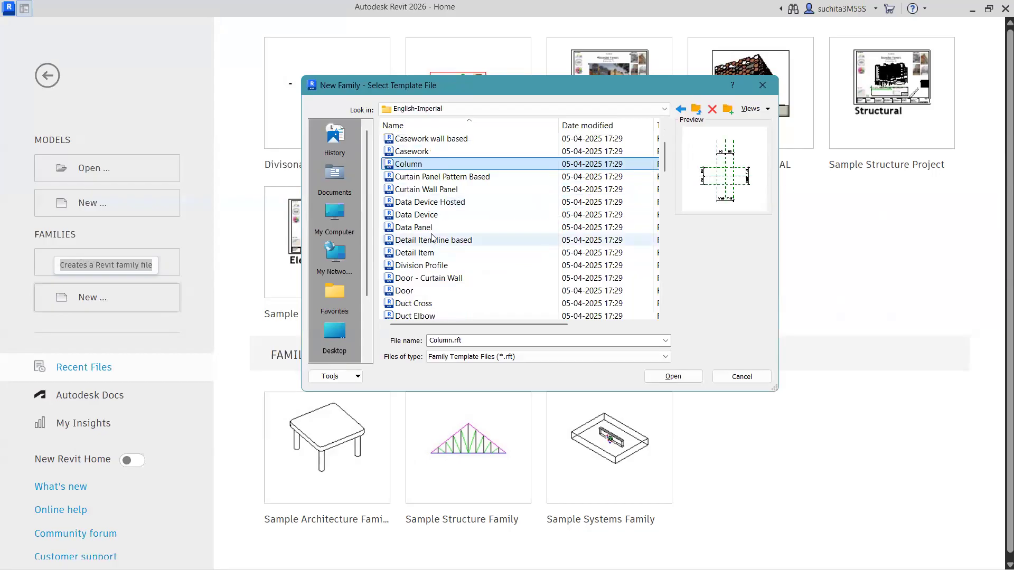
left_click(416, 292)
scroll(416, 292, "down", 2)
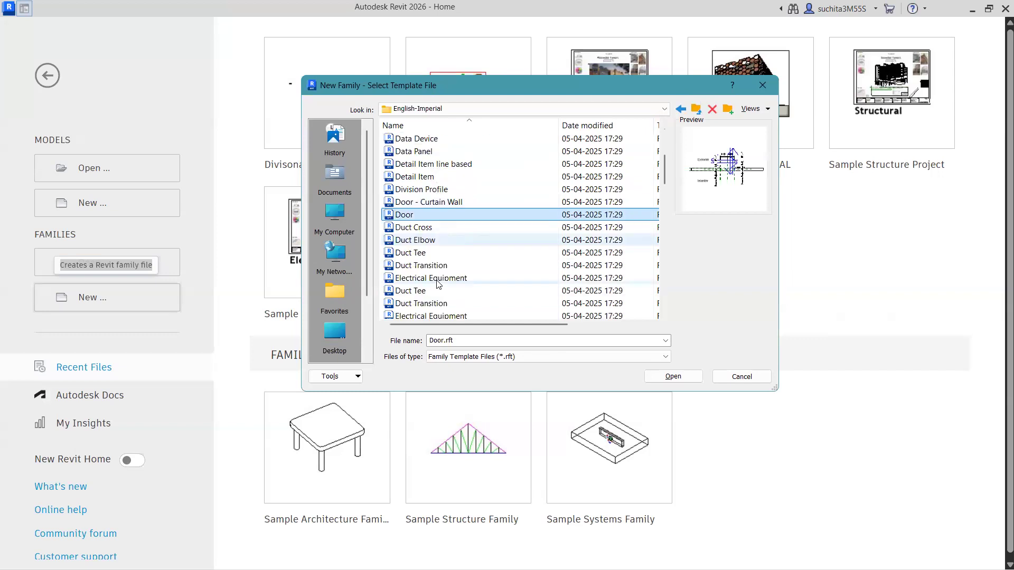
scroll(412, 191, "down", 2)
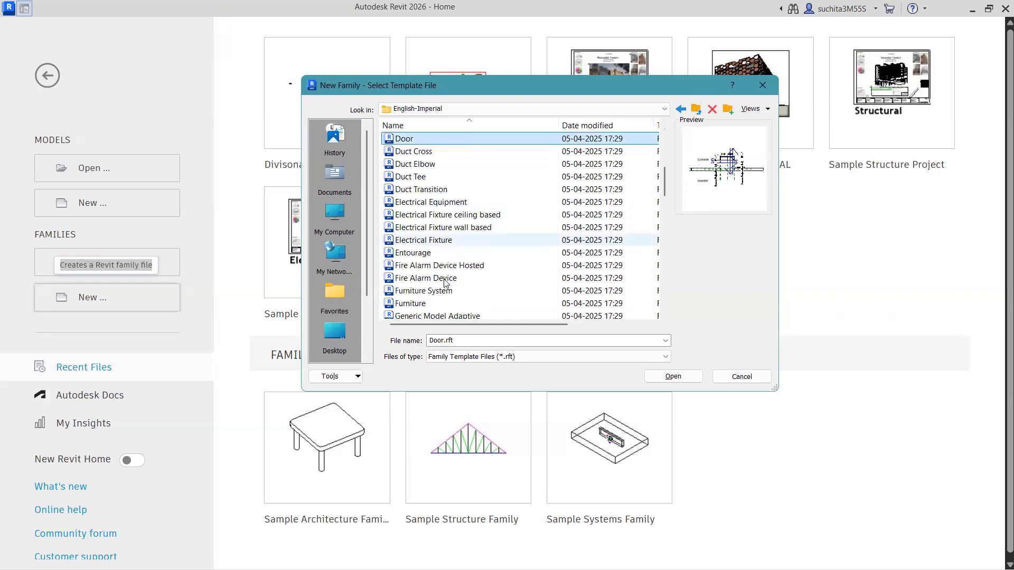
left_click(411, 177)
scroll(418, 232, "down", 1)
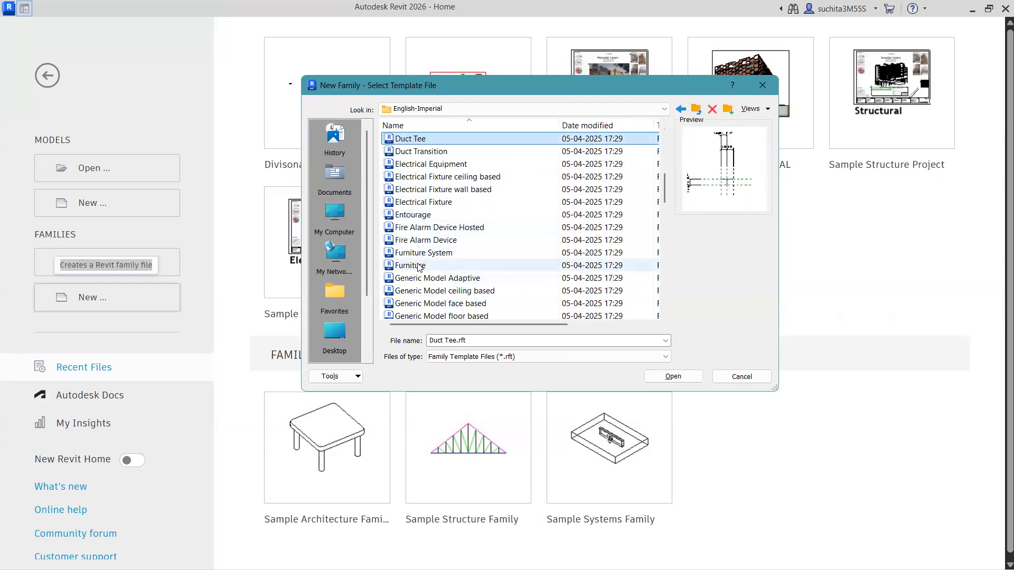
left_click(417, 265)
scroll(443, 275, "down", 4)
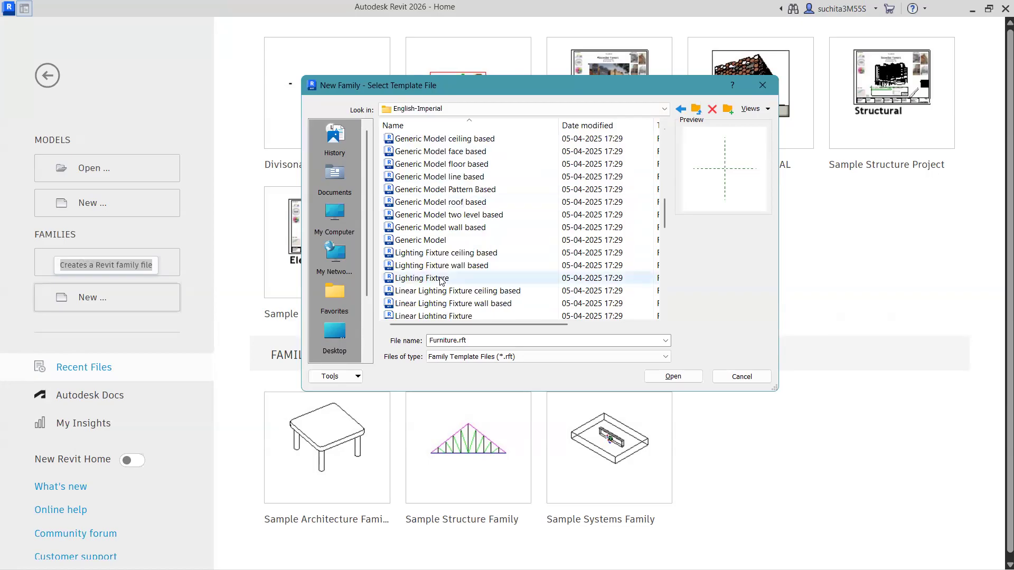
left_click(423, 279)
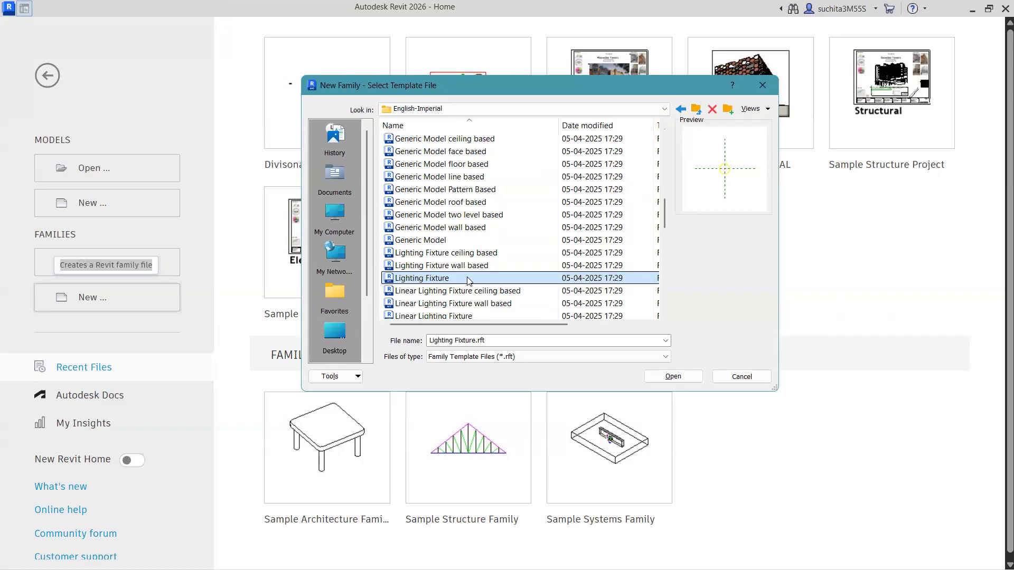
- Preview the imperial Planting, Profile, Site and Window family templates
scroll(454, 288, "down", 2)
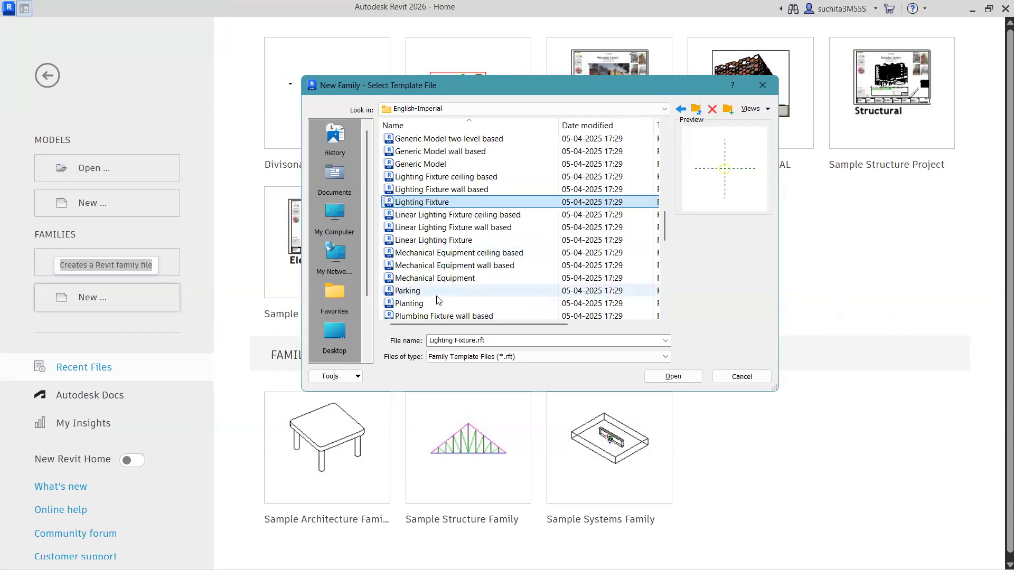
left_click(425, 299)
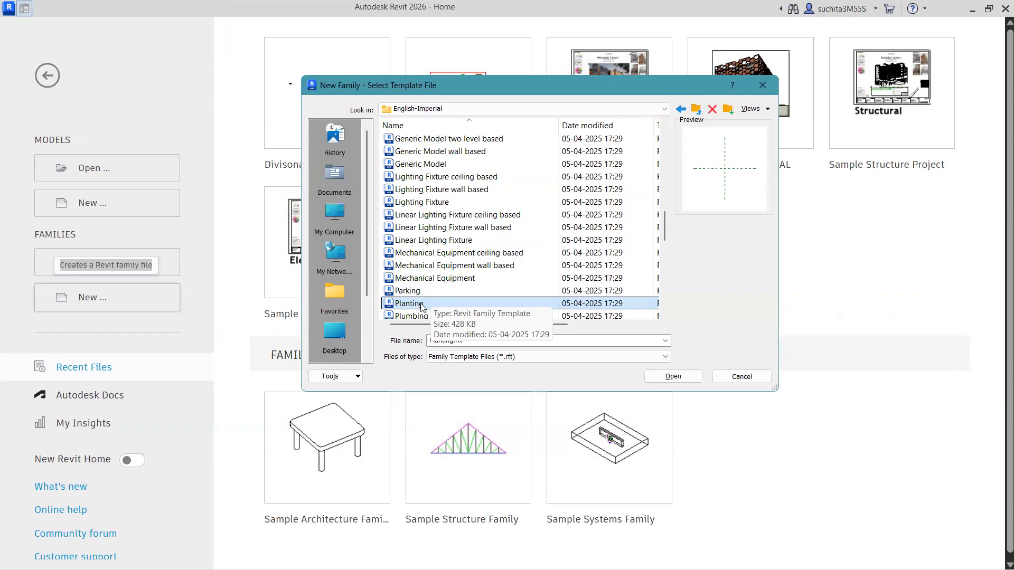
scroll(422, 307, "down", 2)
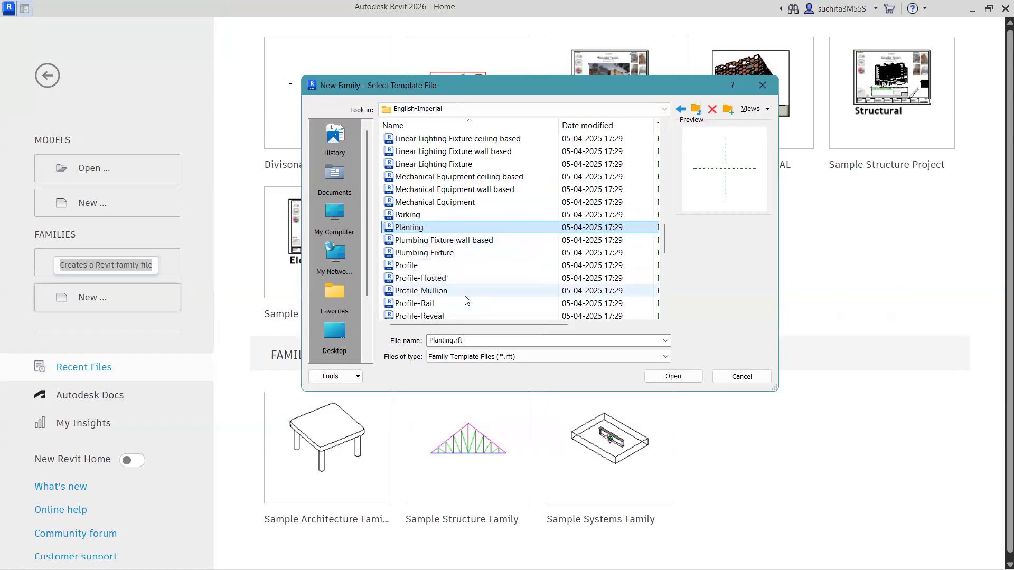
left_click(423, 265)
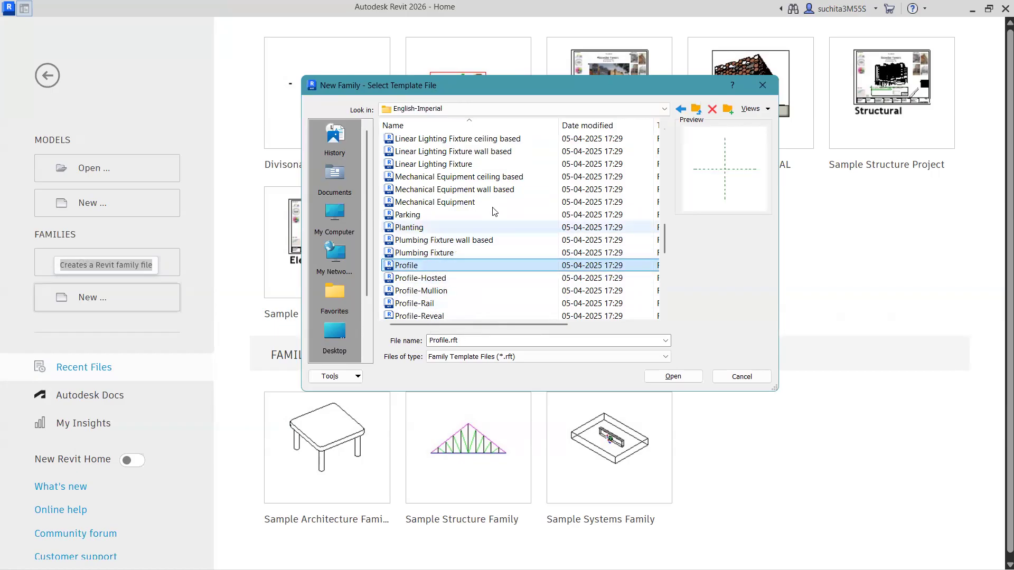
scroll(417, 264, "down", 4)
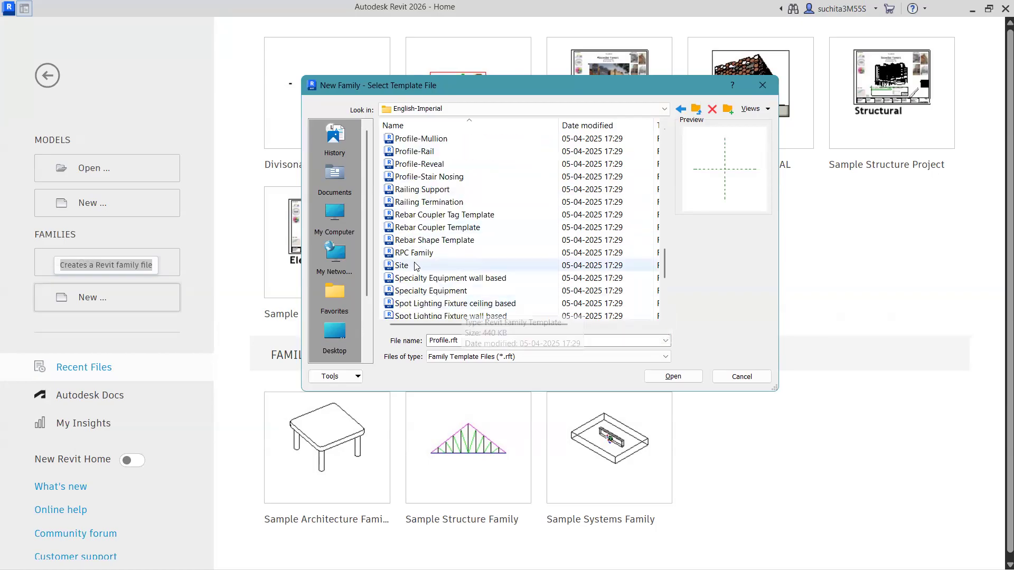
left_click(415, 266)
scroll(454, 276, "down", 5)
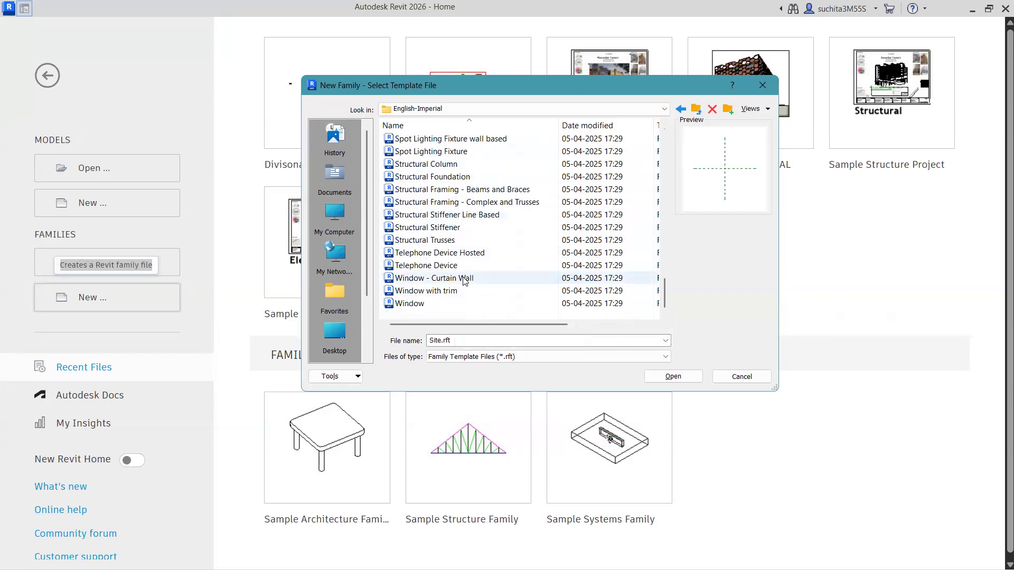
left_click(417, 304)
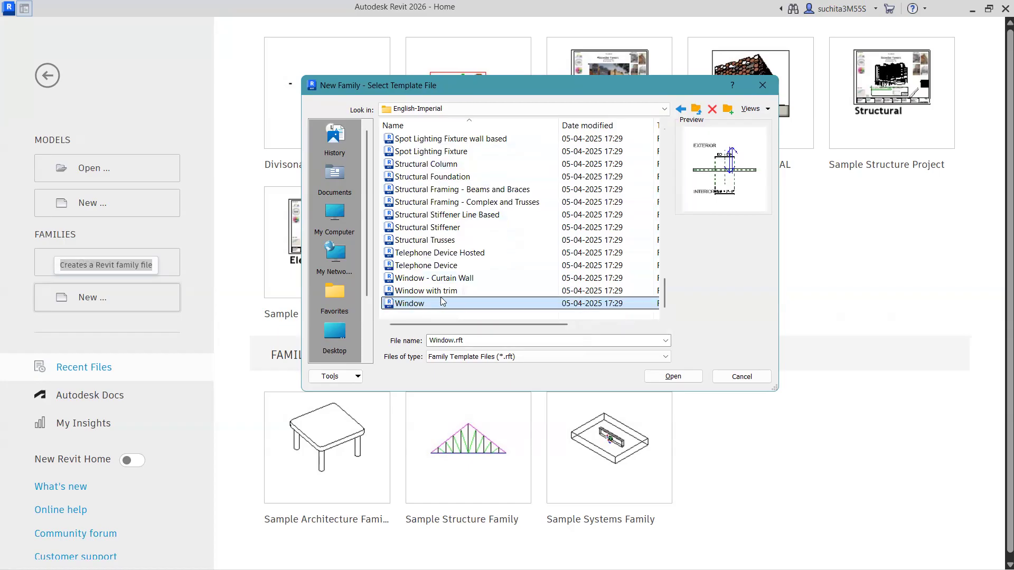
- Open the imperial Column template as a new family, view its lower reference level plan, and close it
scroll(522, 253, "up", 15)
scroll(520, 254, "up", 7)
left_click(417, 240)
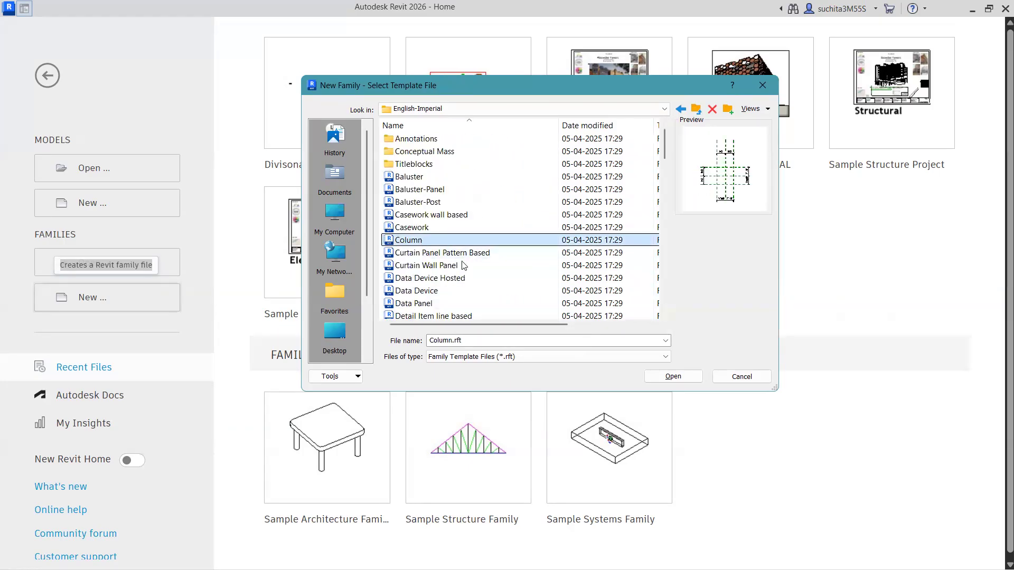
left_click(666, 376)
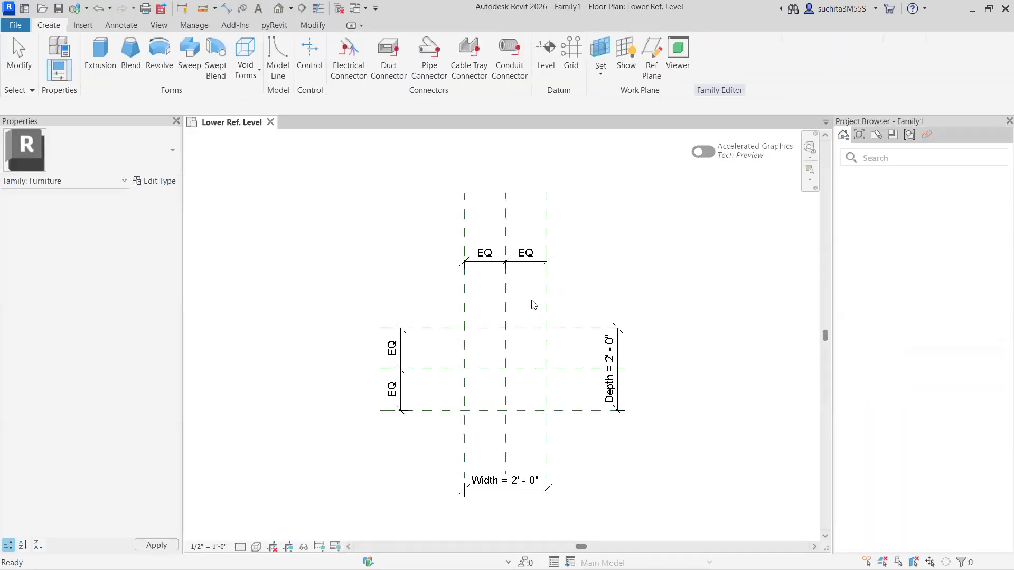
scroll(529, 365, "down", 3)
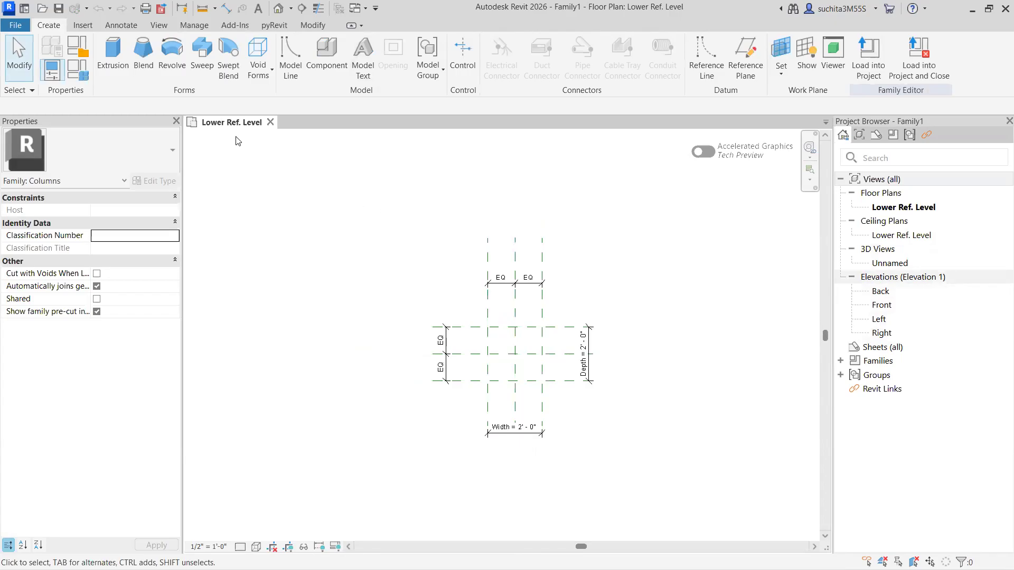
left_click(270, 123)
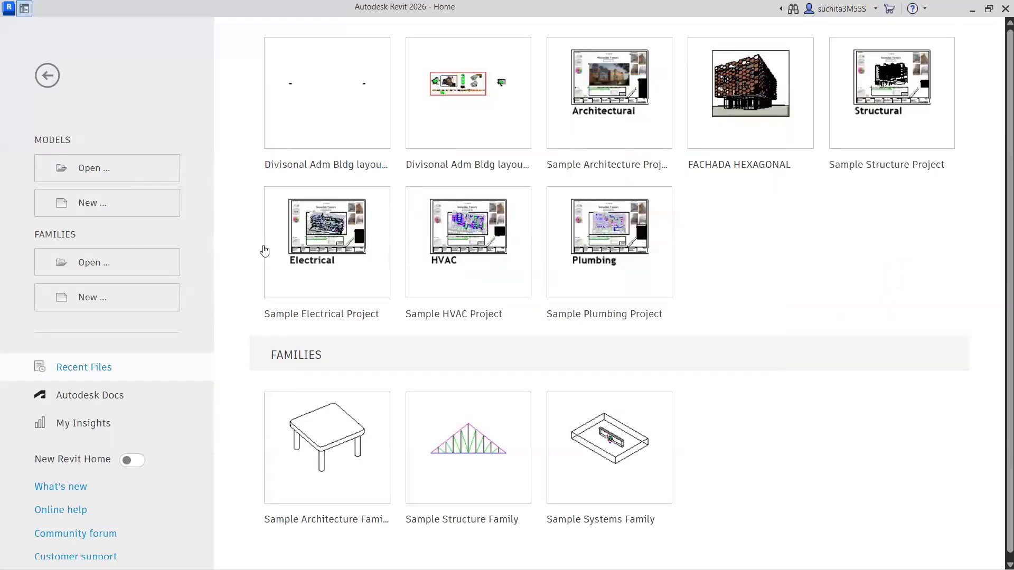
- Create a new family from the Metric Window template in the English folder
left_click(113, 299)
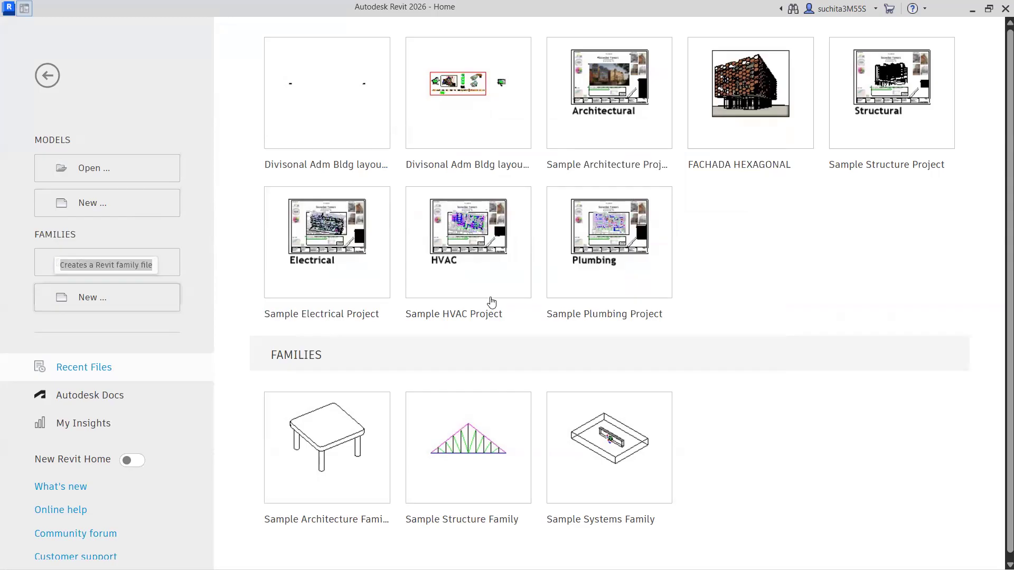
scroll(499, 264, "down", 5)
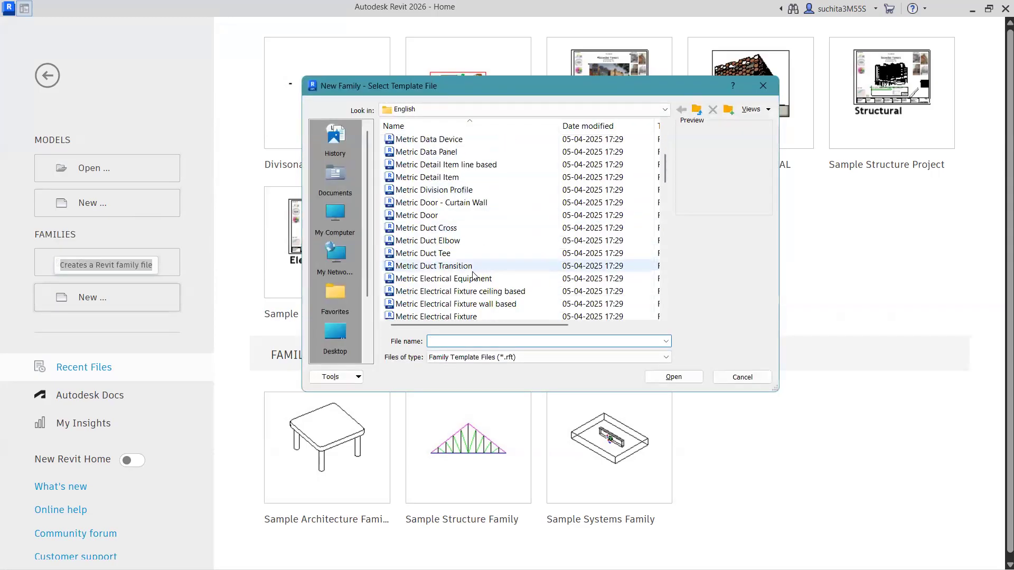
scroll(447, 284, "down", 8)
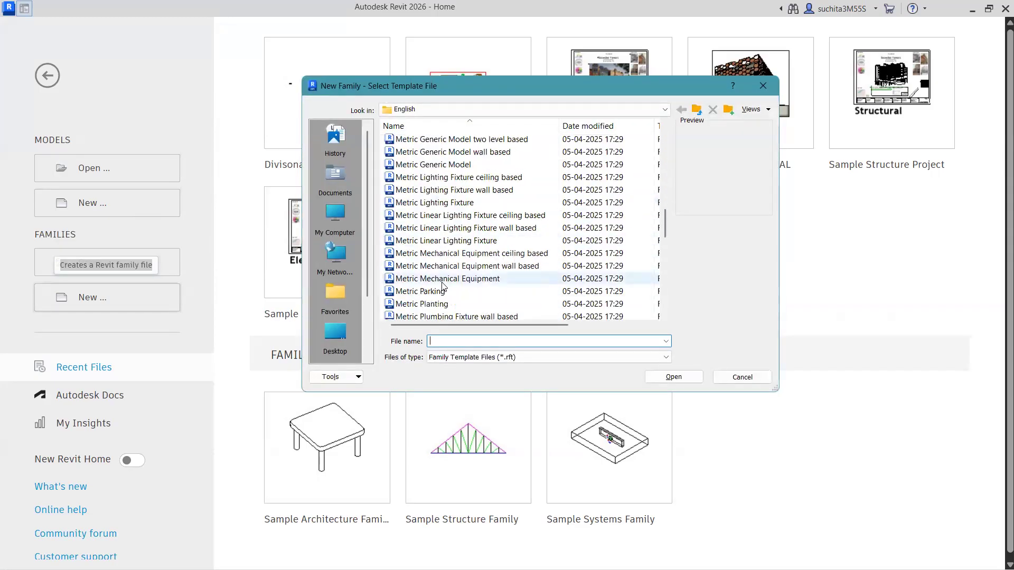
scroll(441, 286, "down", 2)
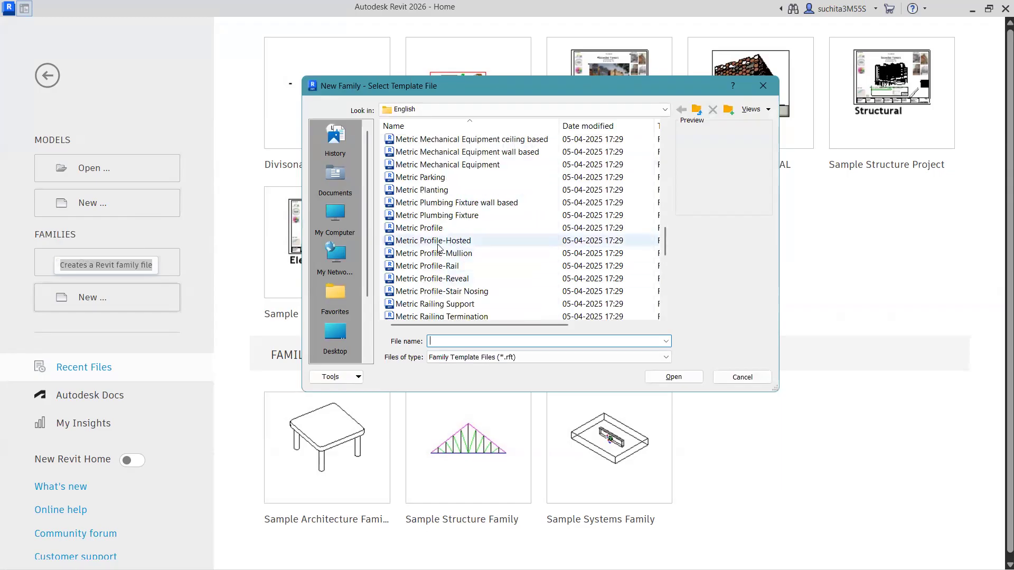
scroll(437, 247, "down", 4)
scroll(437, 248, "down", 5)
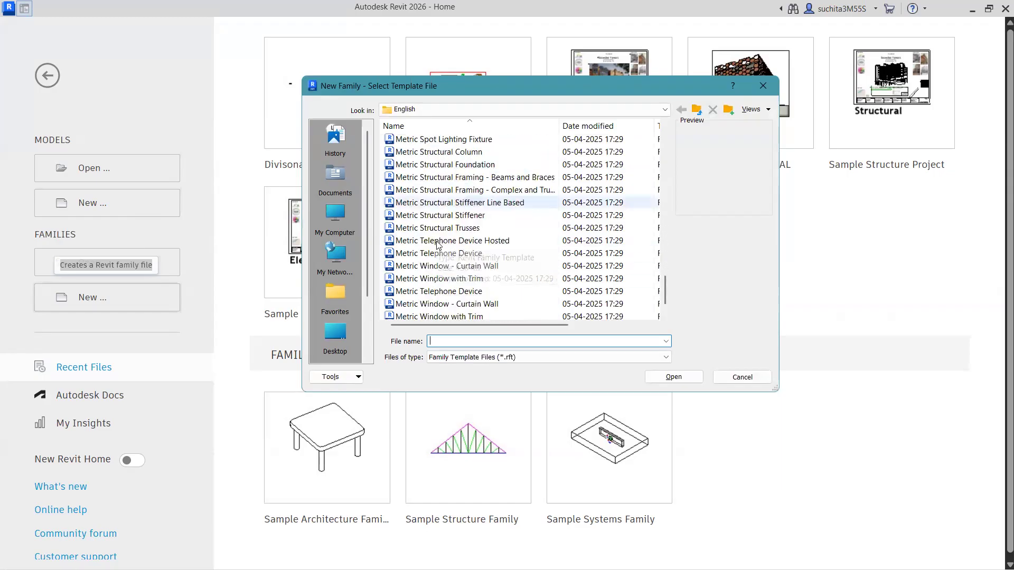
left_click(439, 267)
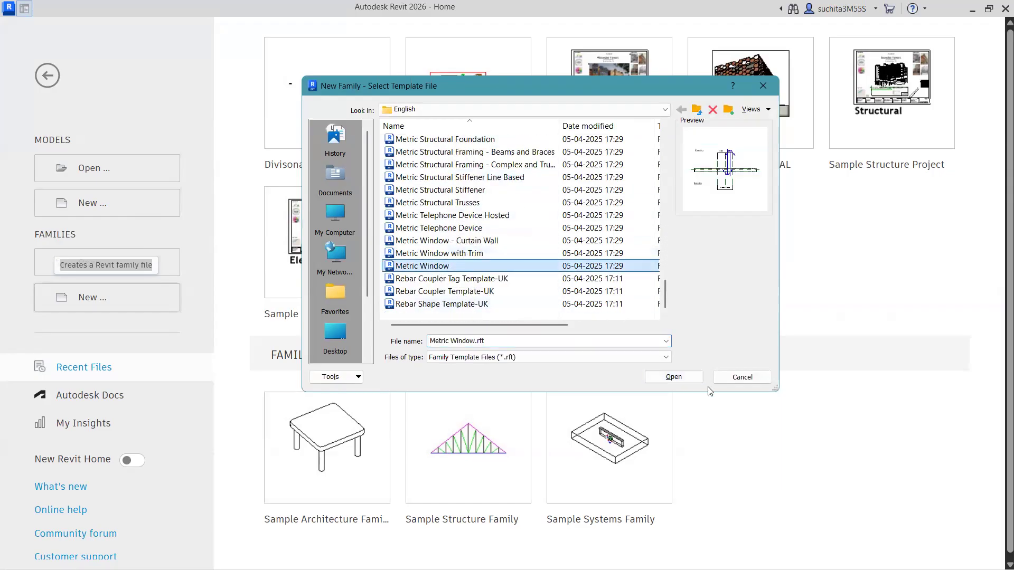
left_click(674, 377)
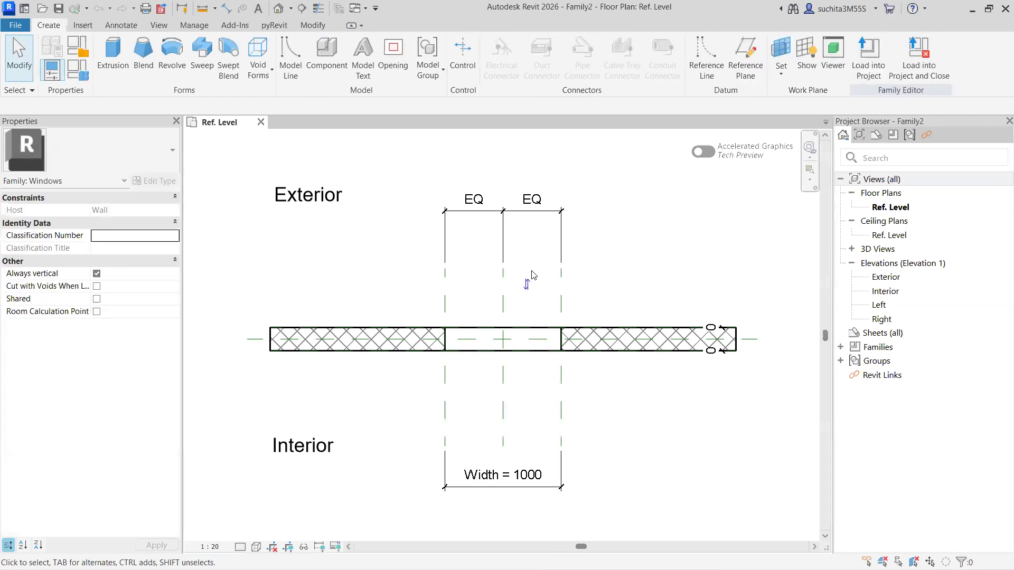
- Open the window family's Exterior elevation and set its detail level to Fine and its visual style to Shaded
scroll(453, 355, "up", 3)
scroll(448, 362, "down", 3)
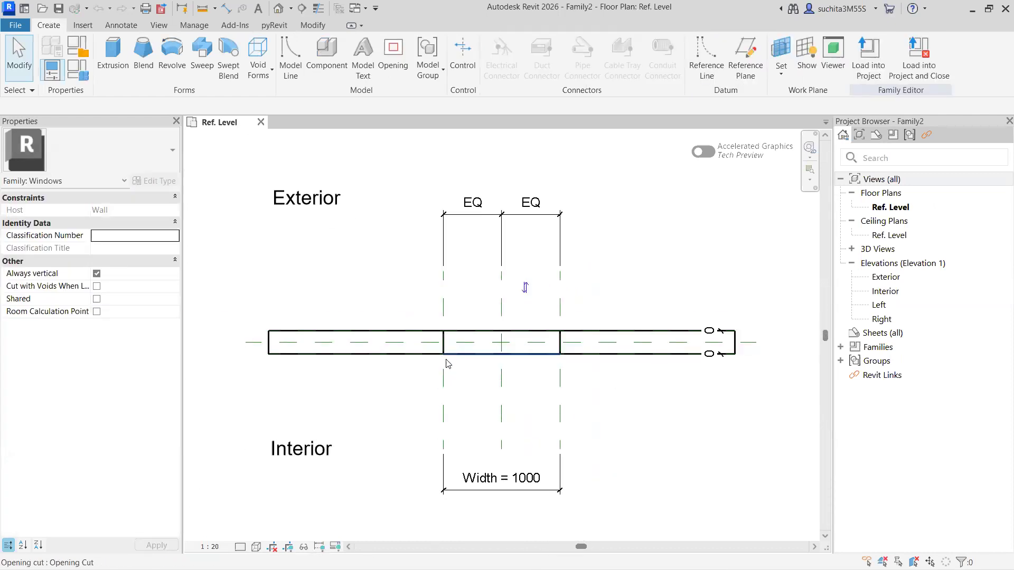
scroll(460, 350, "up", 2)
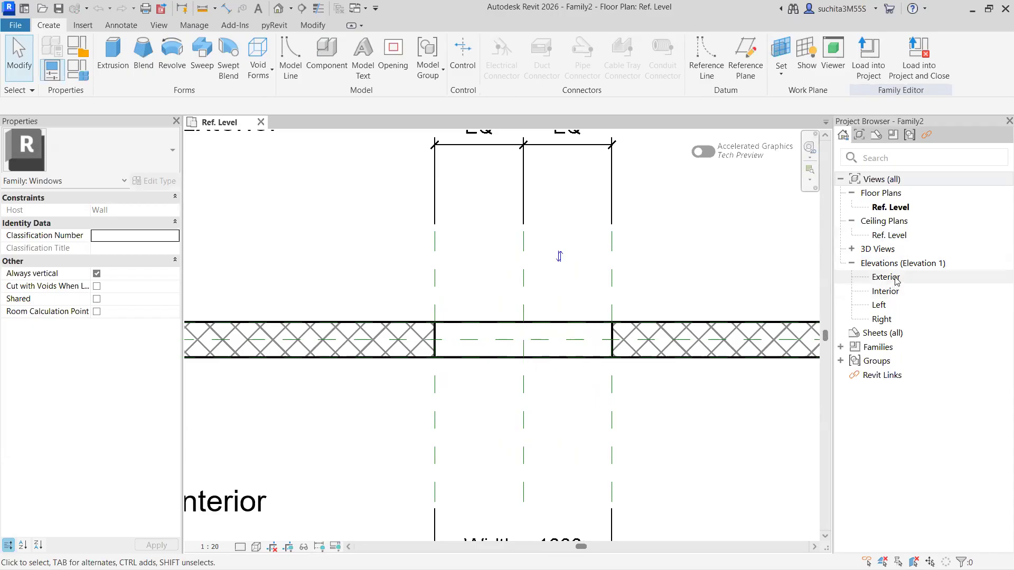
double_click(886, 277)
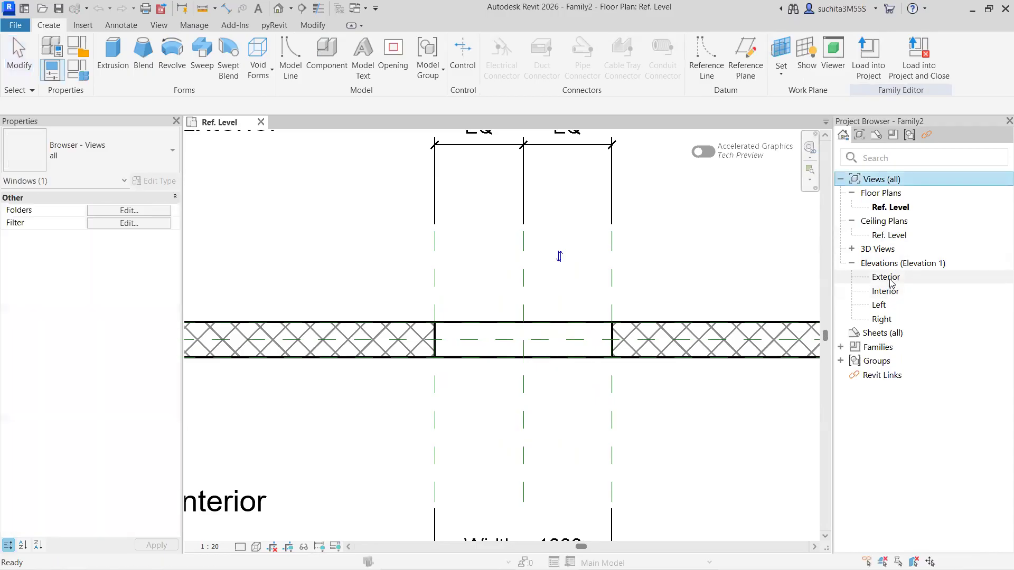
scroll(461, 352, "down", 1)
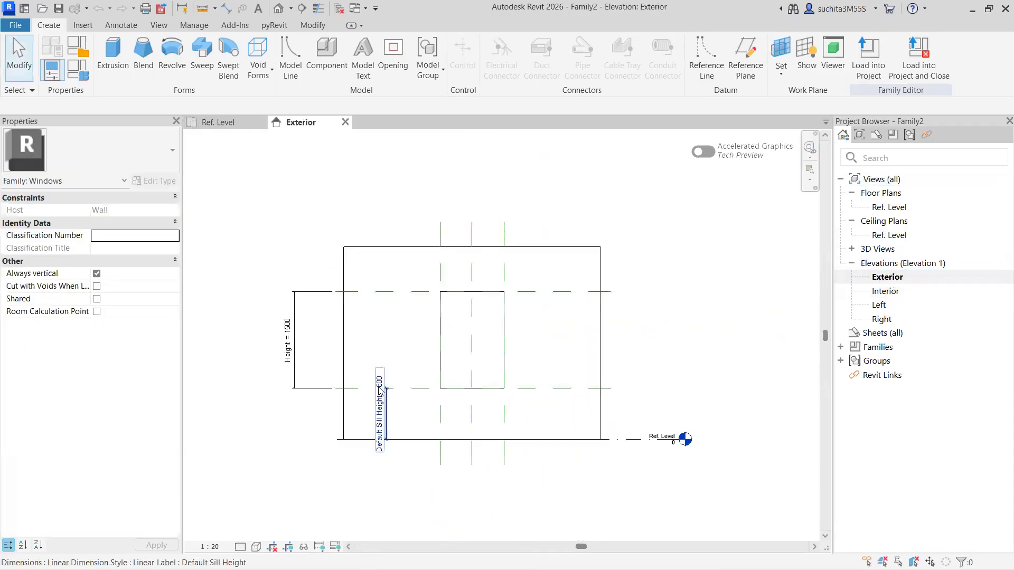
left_click(239, 549)
left_click(248, 532)
left_click(255, 547)
left_click(280, 488)
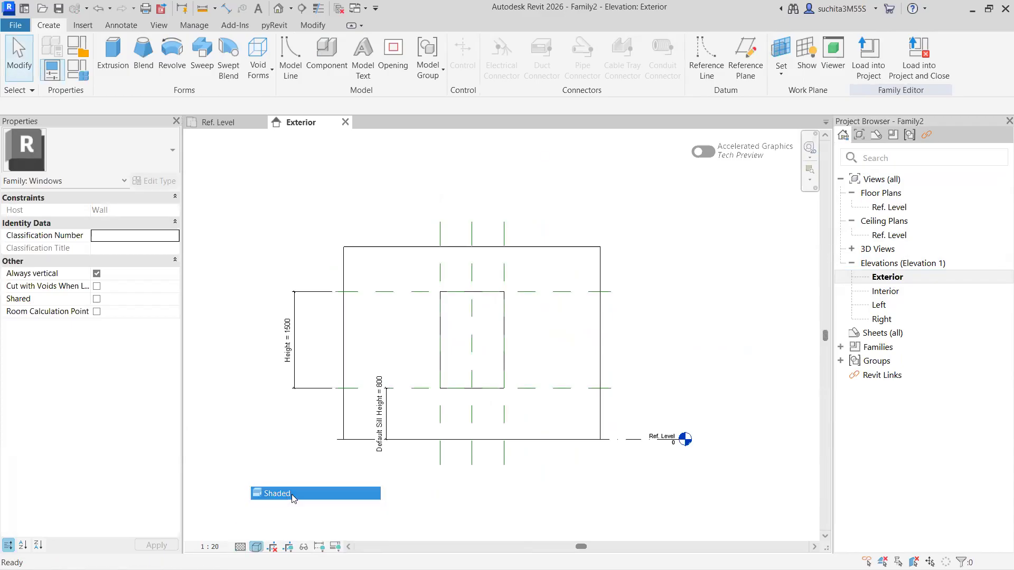
left_click(807, 169)
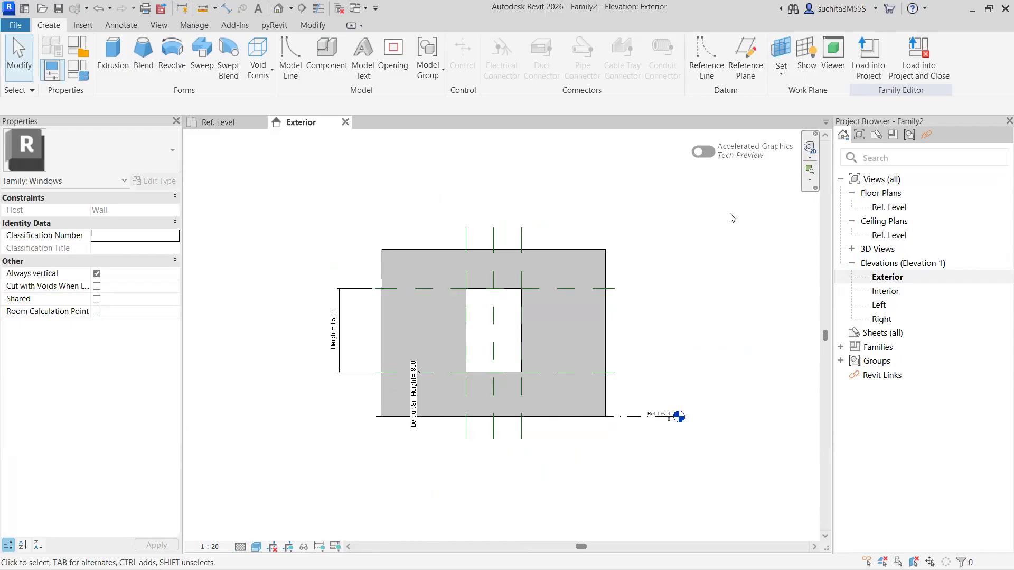
scroll(581, 289, "down", 1)
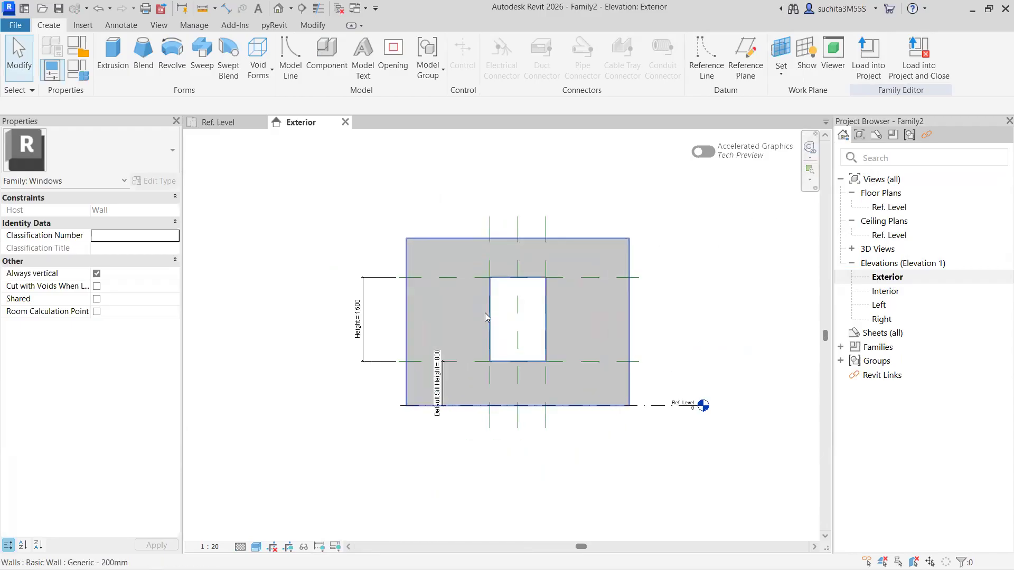
scroll(485, 313, "up", 2)
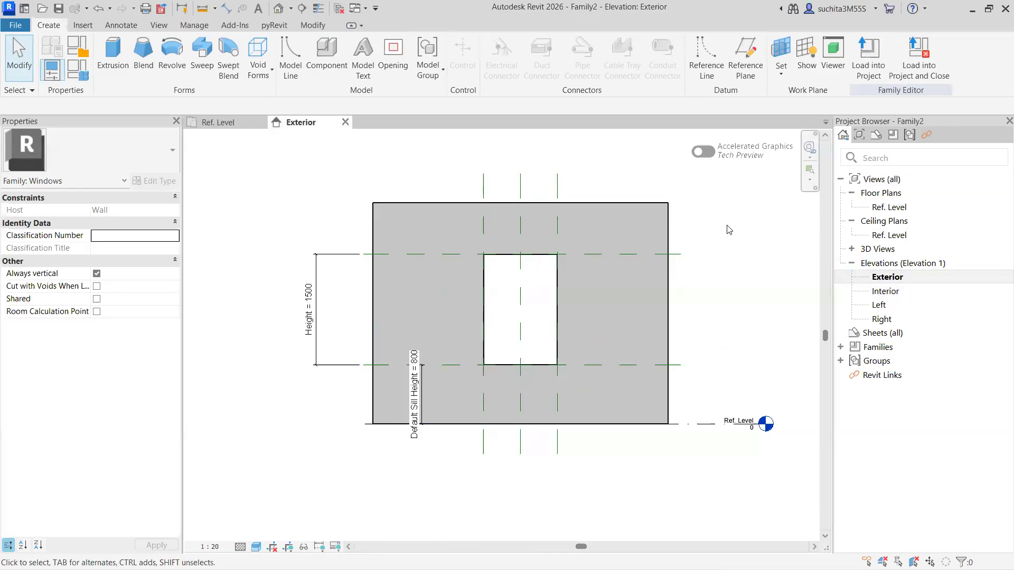
- View the window family's Interior elevation at Fine detail level and close the family
double_click(886, 292)
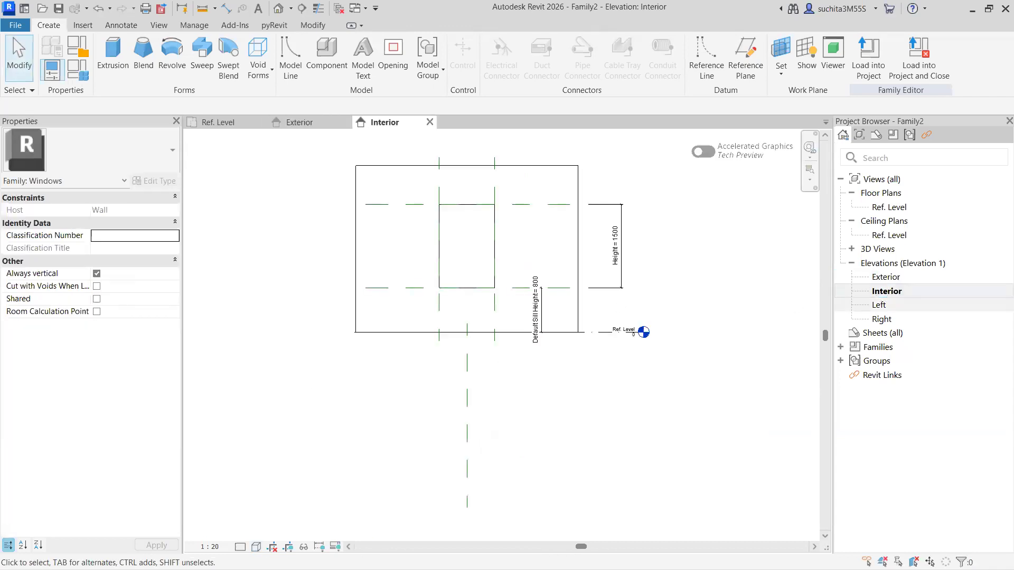
left_click(240, 546)
left_click(259, 534)
left_click(256, 546)
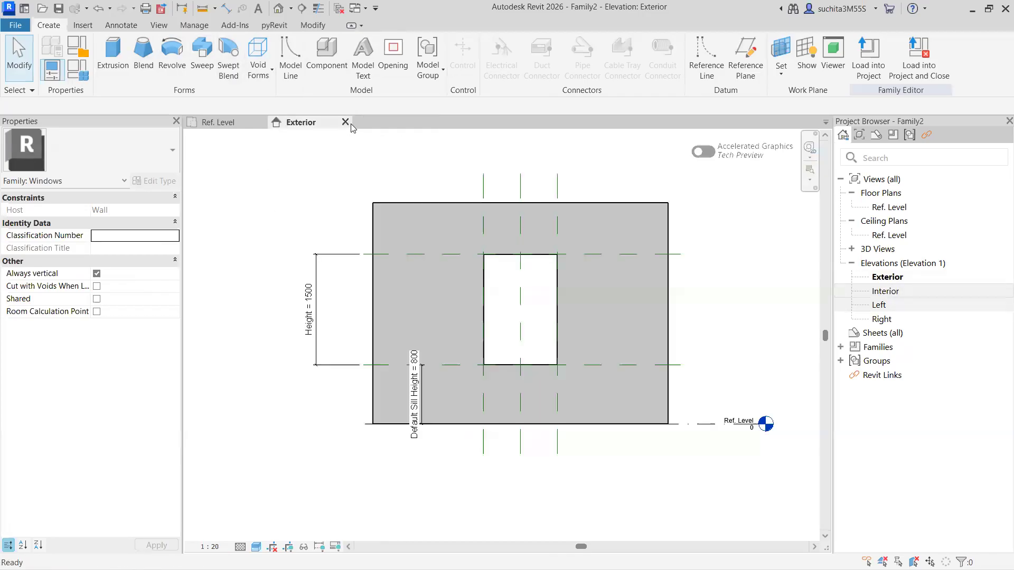
left_click(346, 123)
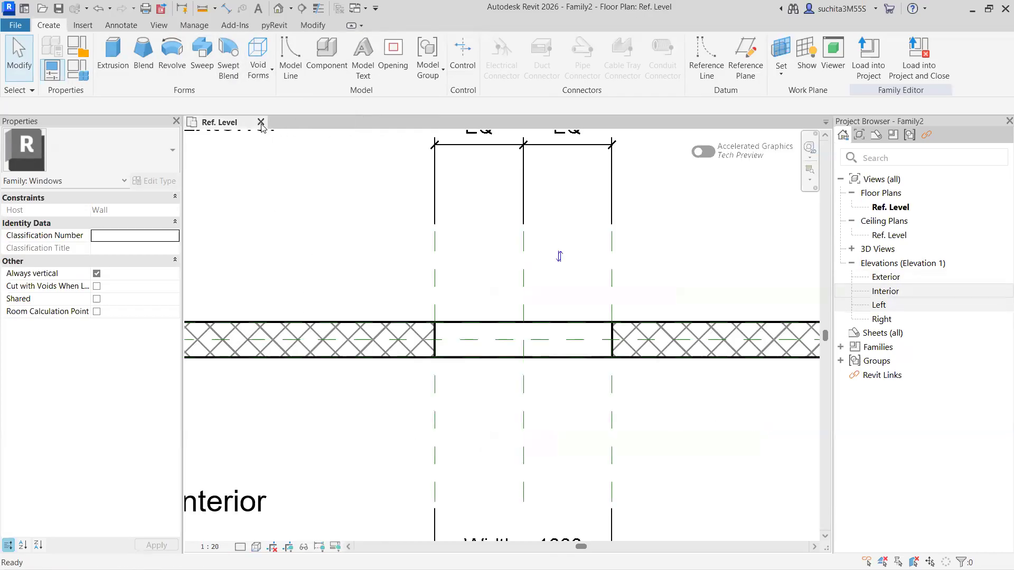
left_click(538, 294)
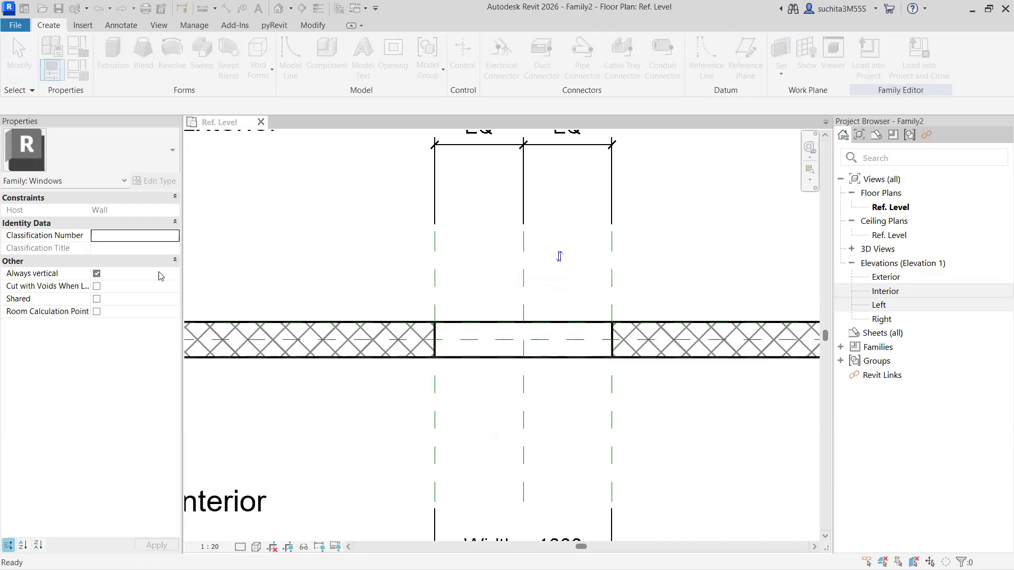
- Create a new family from the Metric Door template in the English folder
double_click(138, 305)
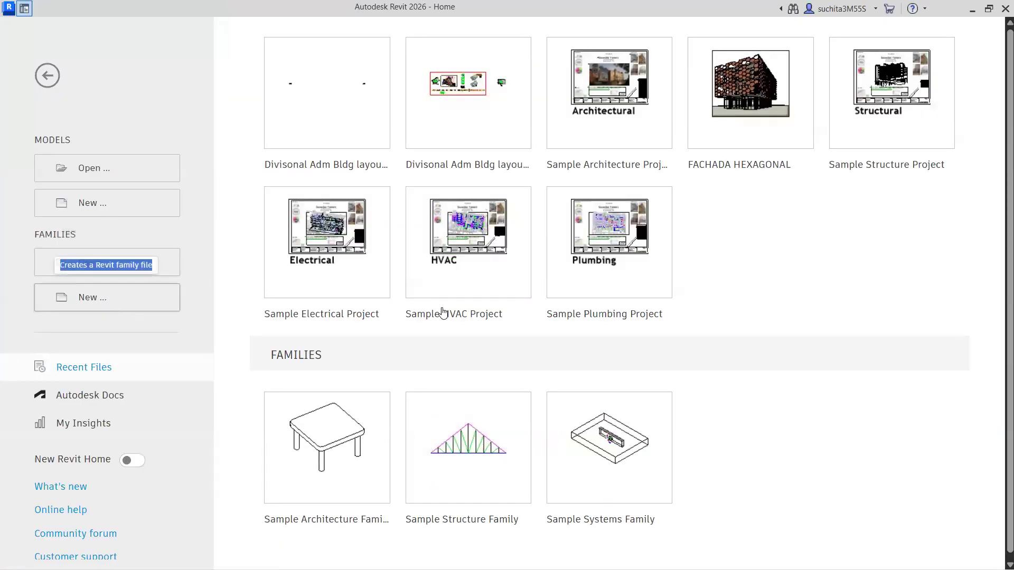
scroll(490, 259, "down", 8)
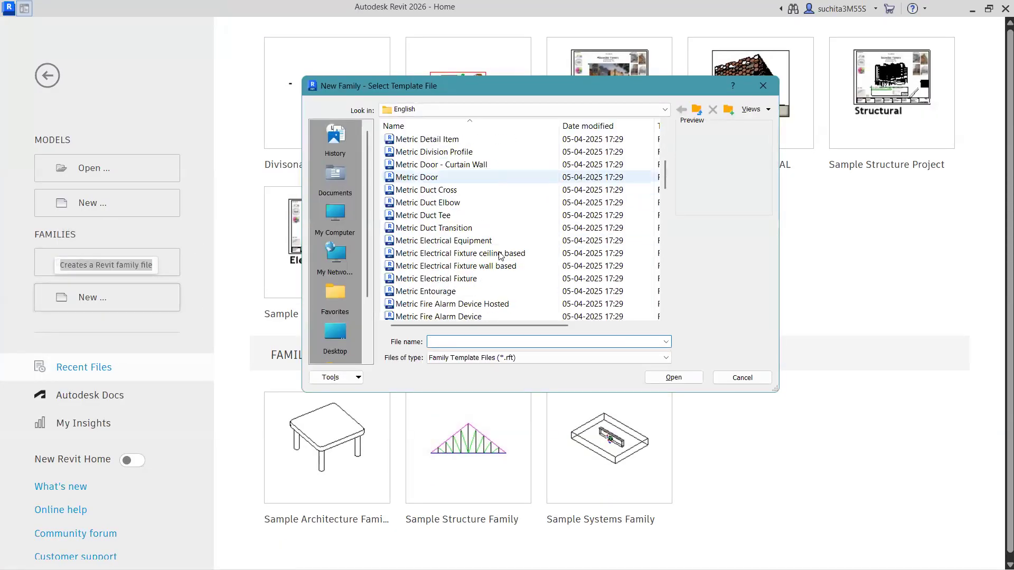
scroll(491, 259, "down", 9)
scroll(481, 269, "down", 8)
scroll(475, 269, "up", 1)
scroll(475, 269, "up", 7)
scroll(475, 269, "up", 7)
scroll(474, 269, "up", 4)
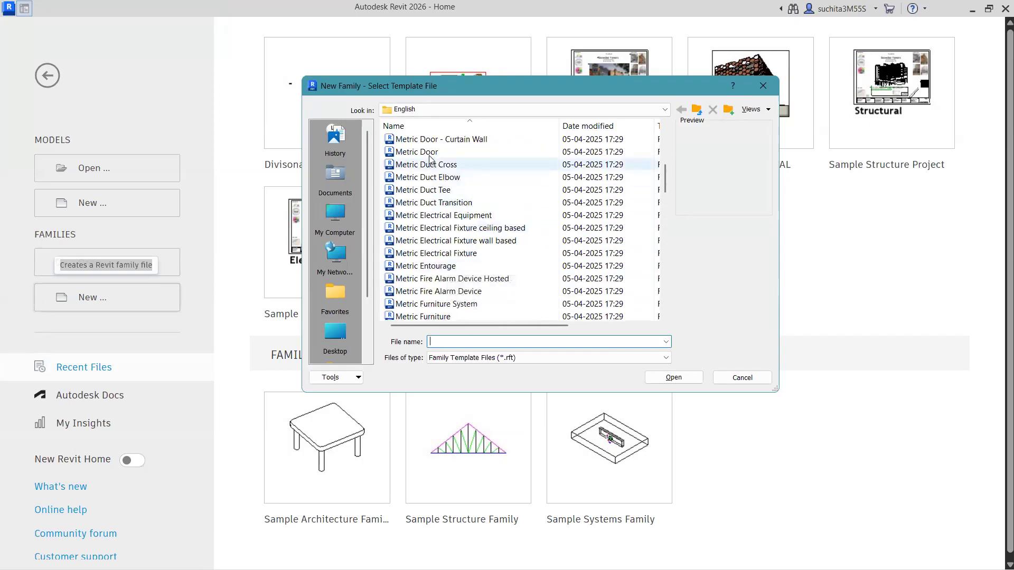
left_click(429, 153)
left_click(674, 377)
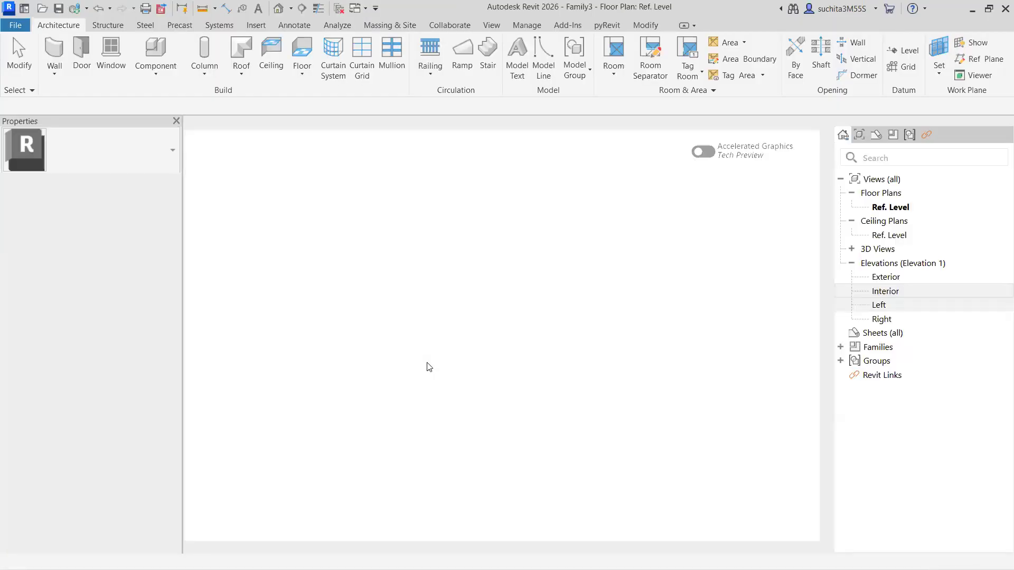
scroll(492, 352, "up", 2)
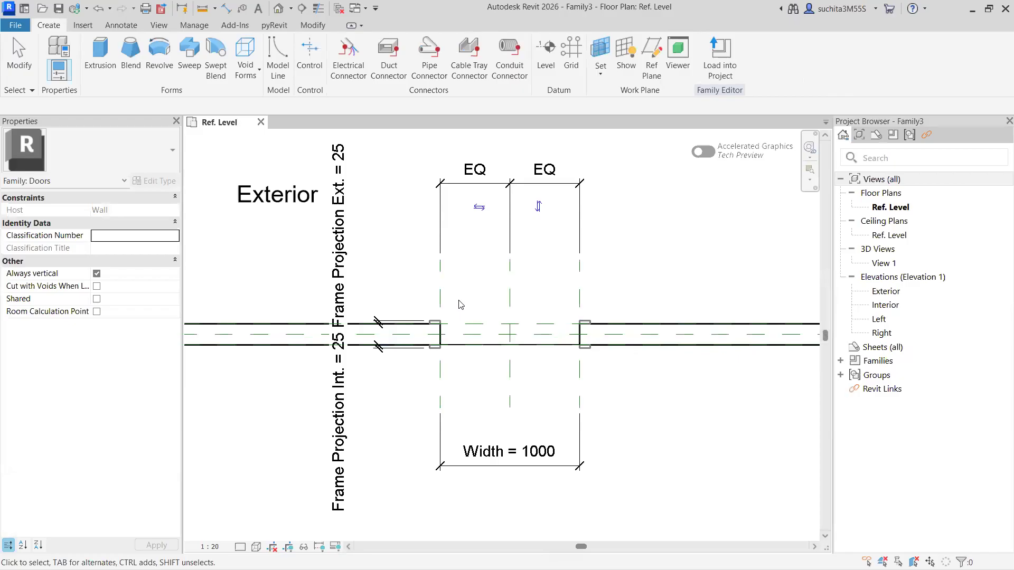
- Open the door family's Exterior elevation and examine the door opening, frame and height dimensions
scroll(553, 306, "down", 1)
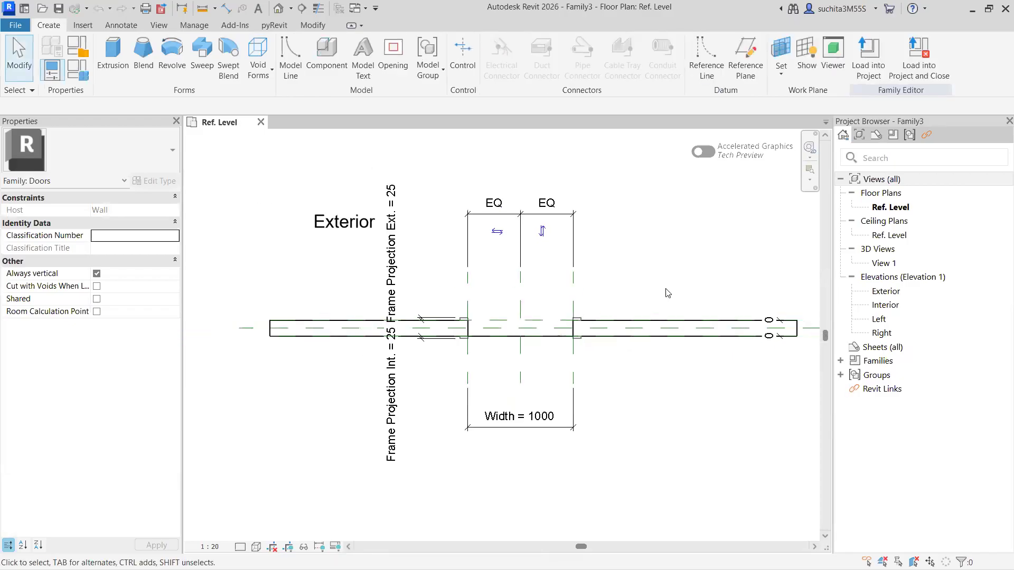
double_click(866, 291)
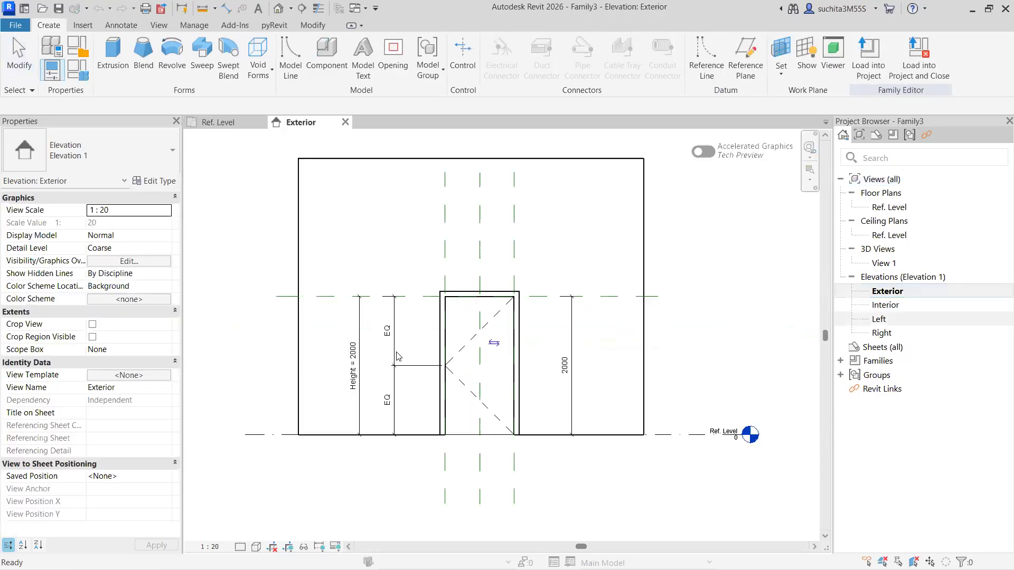
left_click(399, 355)
scroll(425, 352, "down", 2)
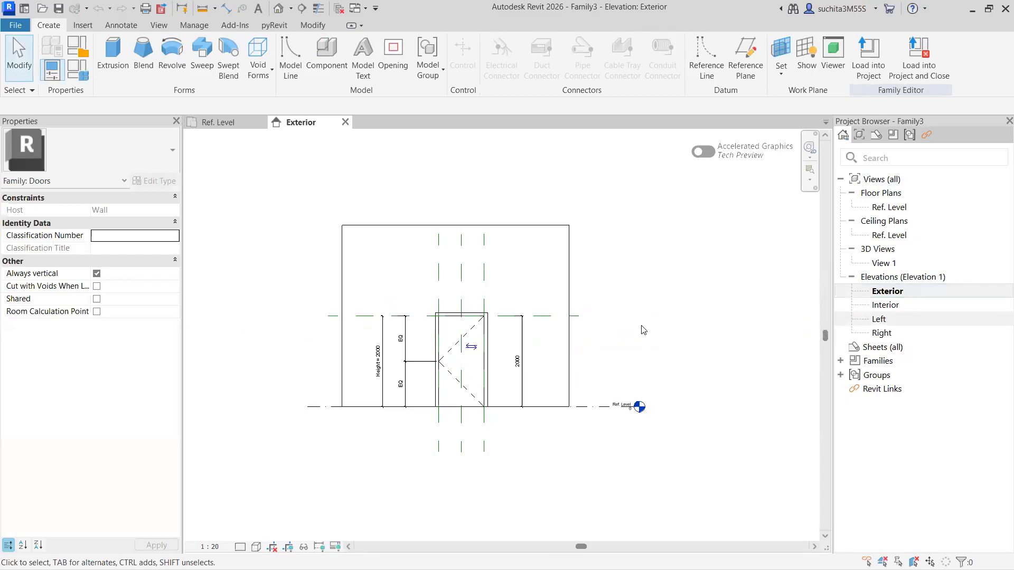
- Open the door family's Interior elevation and set its detail level to Fine and its visual style to Shaded
left_click(897, 306)
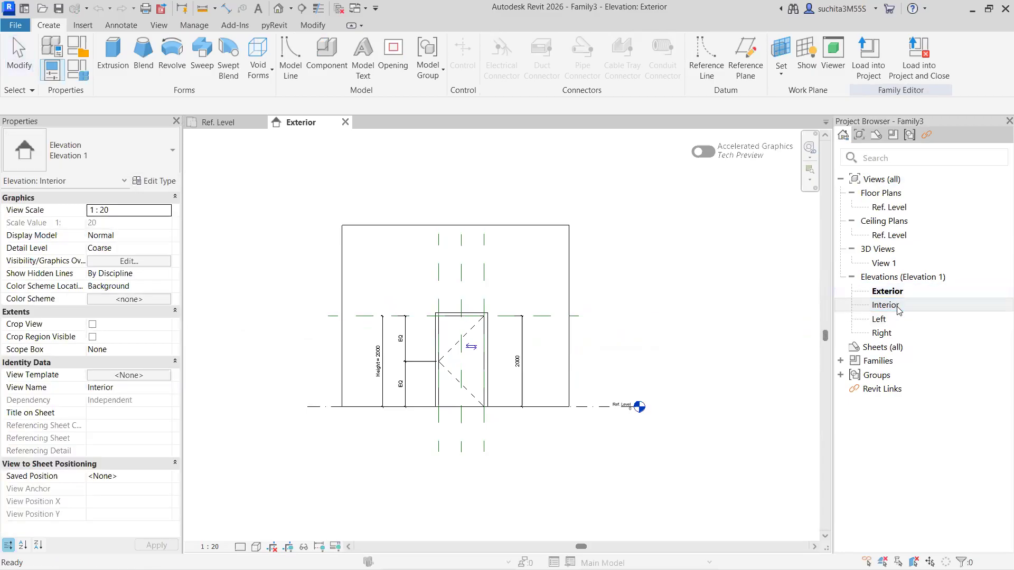
double_click(899, 306)
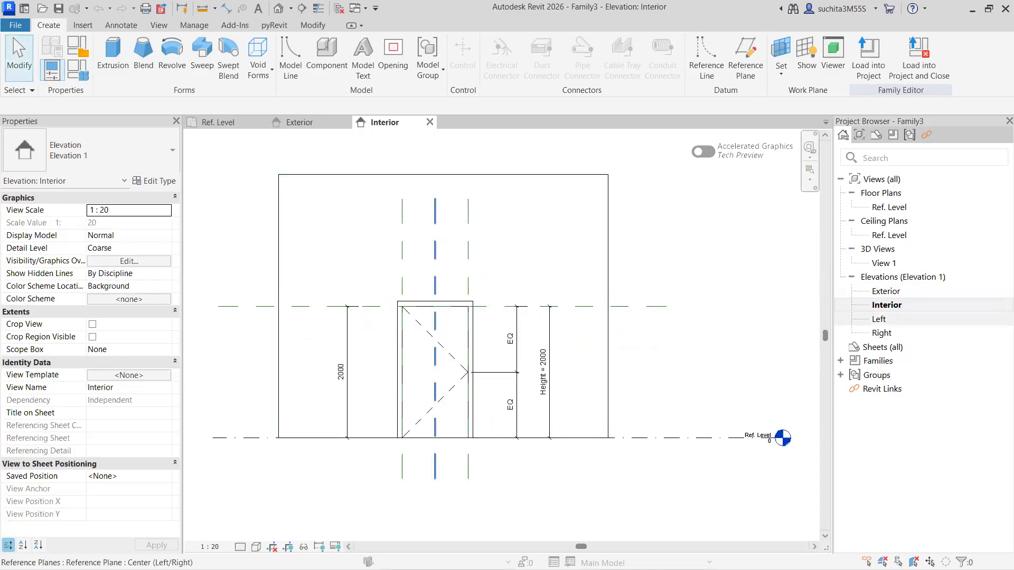
left_click(240, 546)
left_click(257, 534)
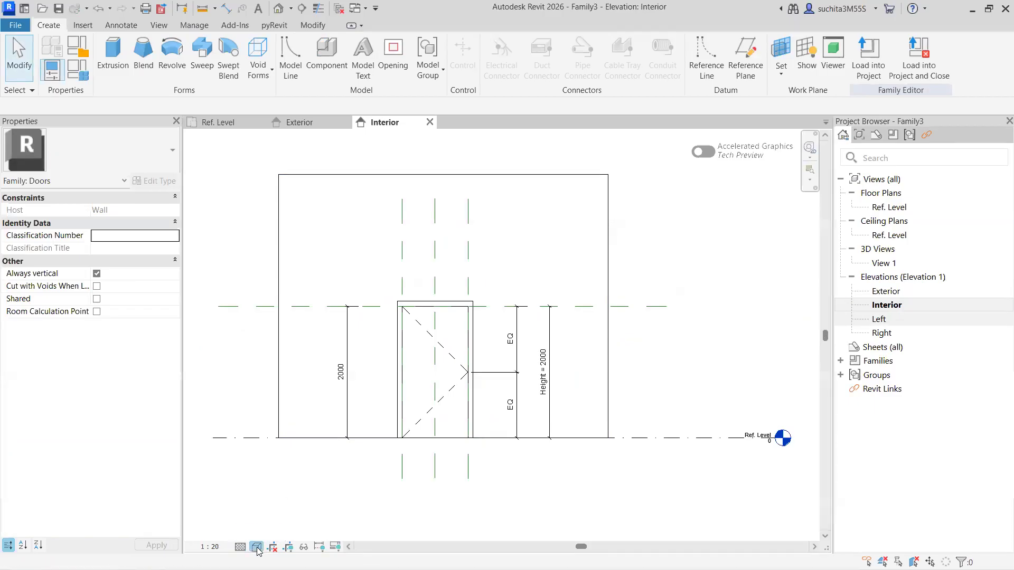
left_click(256, 547)
left_click(292, 494)
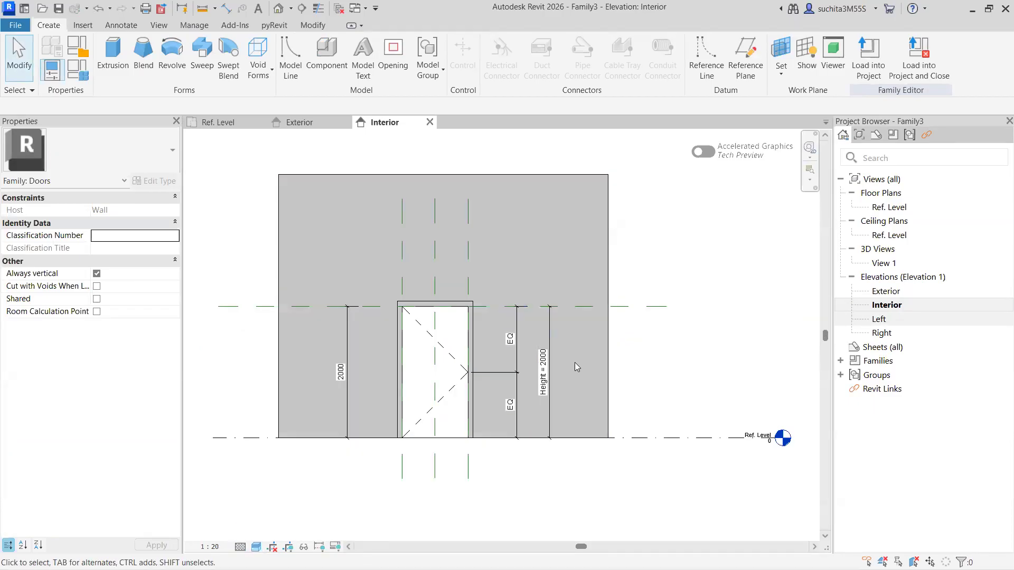
- Open the door family's 3D view View 1, set its visual style to Shaded and inspect the wall opening from both sides
double_click(883, 263)
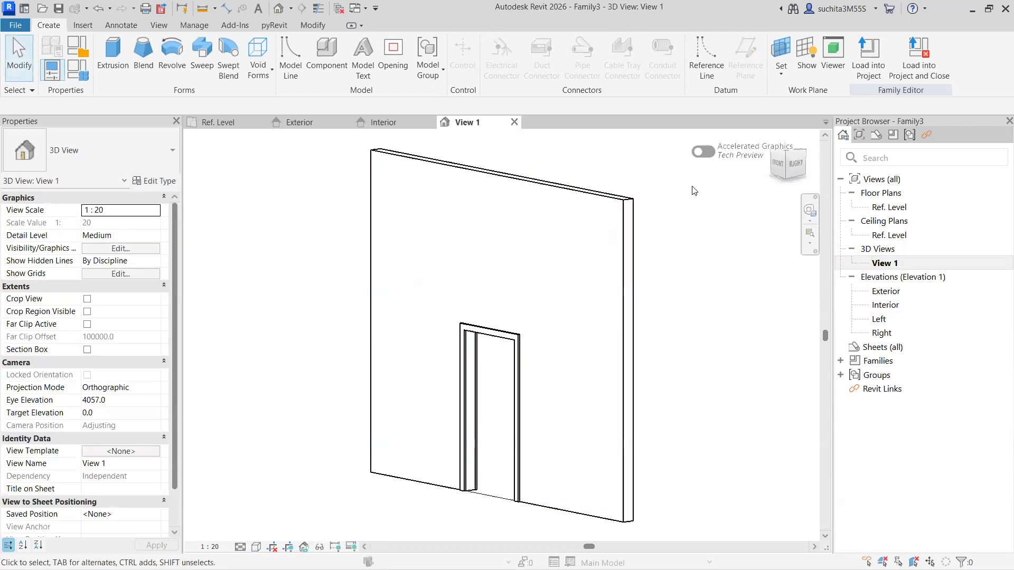
left_click_drag(782, 169, 434, 398)
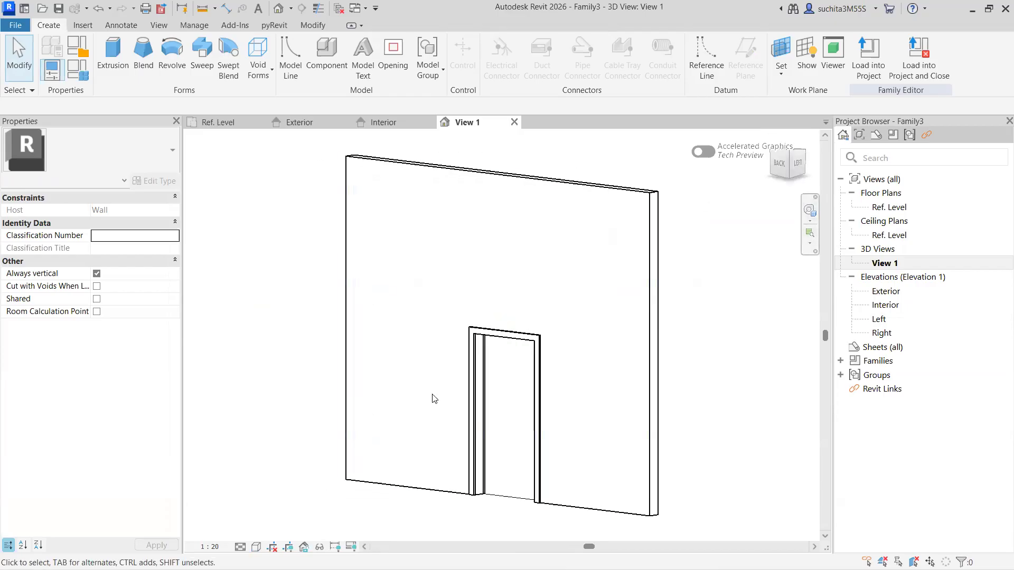
left_click(255, 547)
left_click(285, 489)
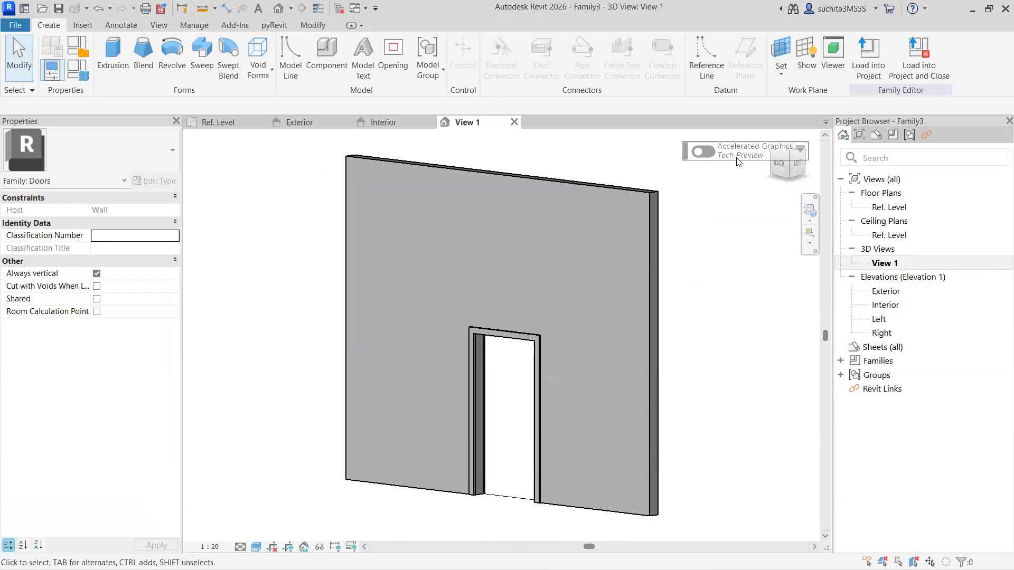
left_click_drag(774, 167, 760, 227)
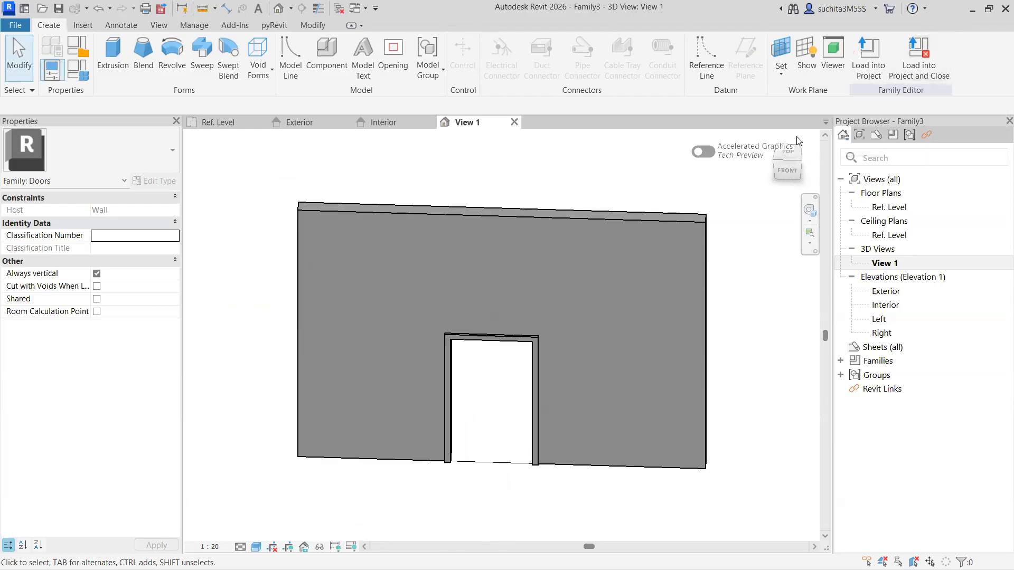
- Close all views of the door family without saving it and return to the recent files overview
left_click(515, 123)
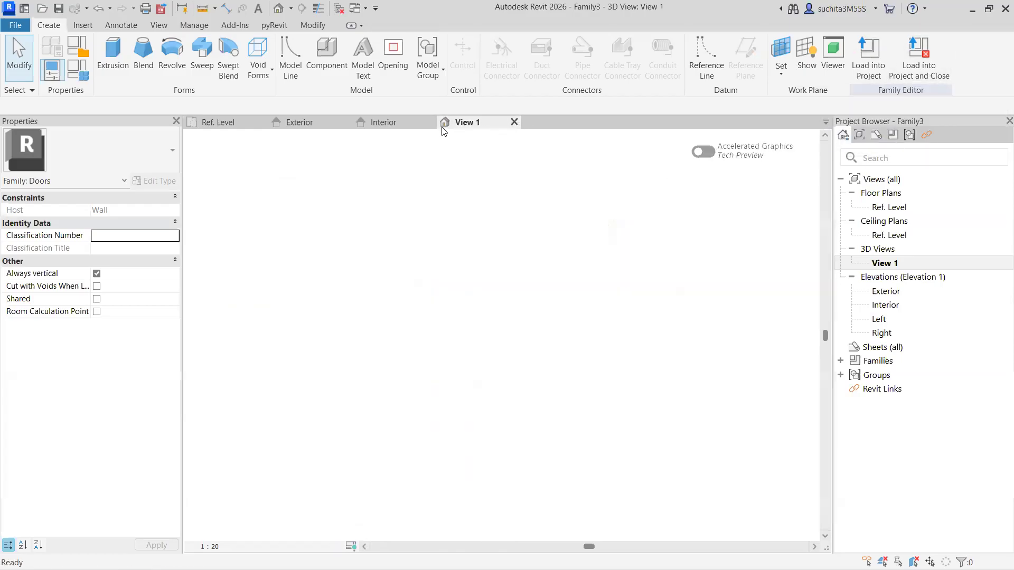
key("ctrl+F4")
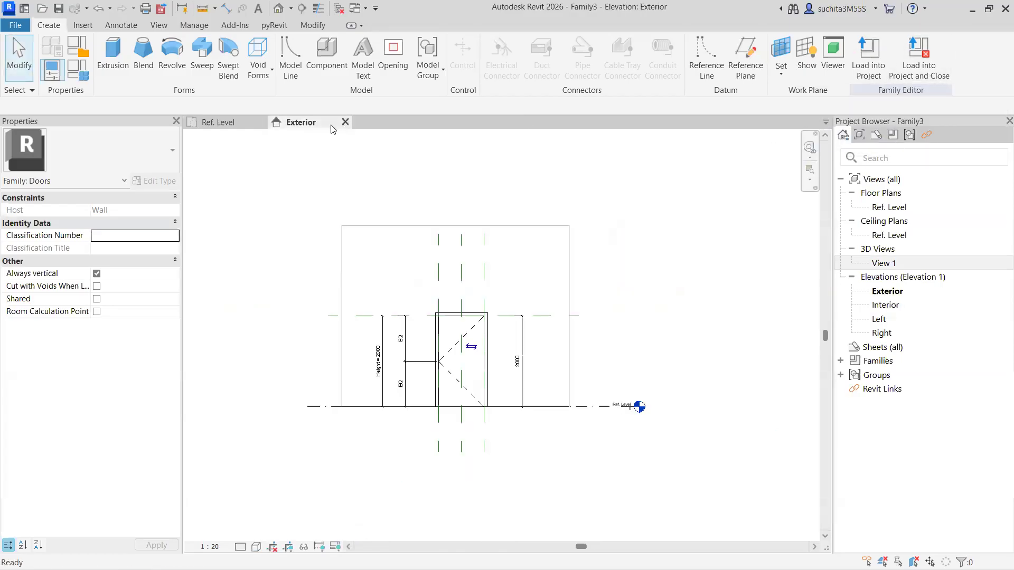
left_click(345, 122)
left_click(261, 122)
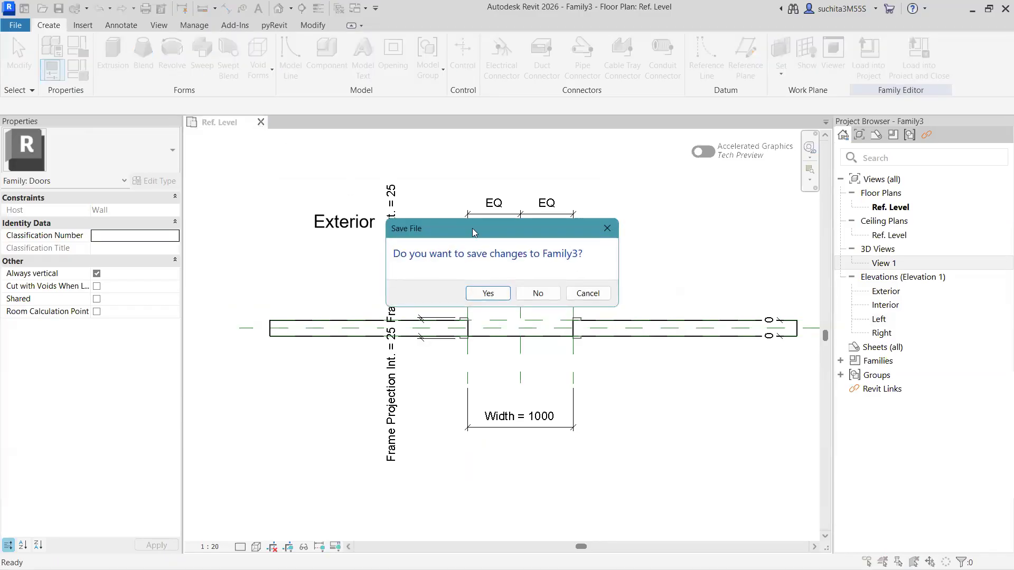
left_click(537, 294)
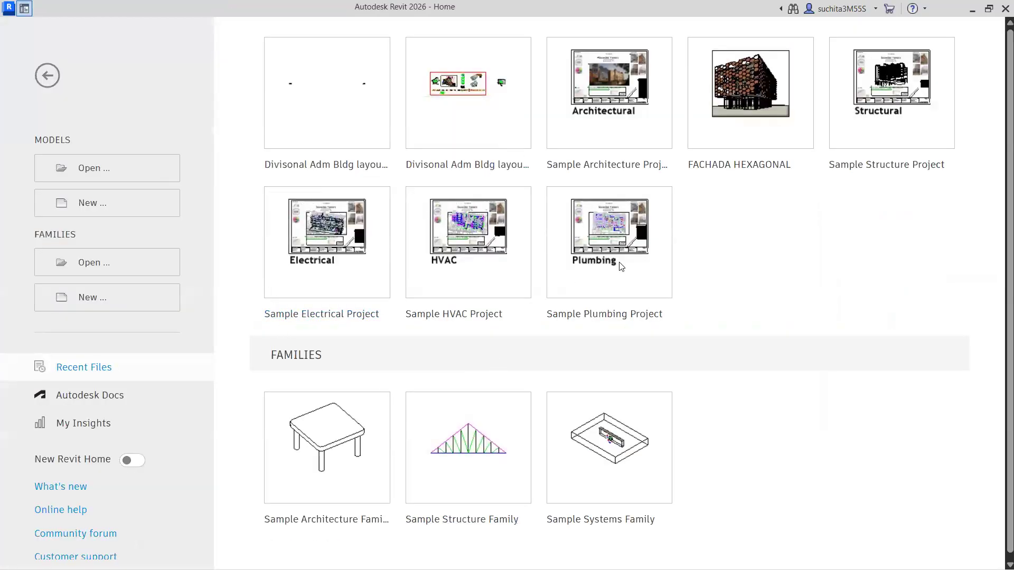
scroll(607, 275, "up", 3)
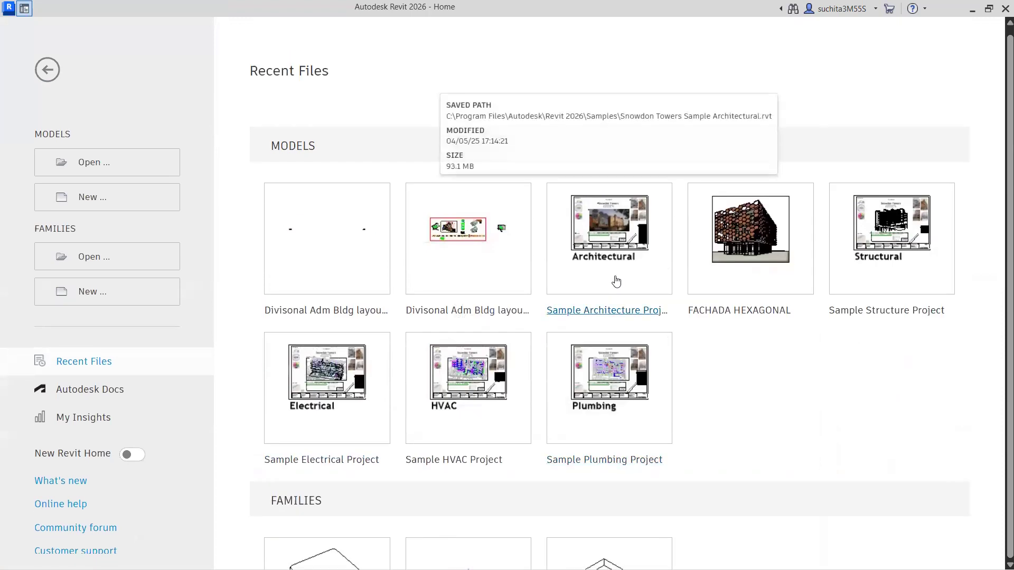